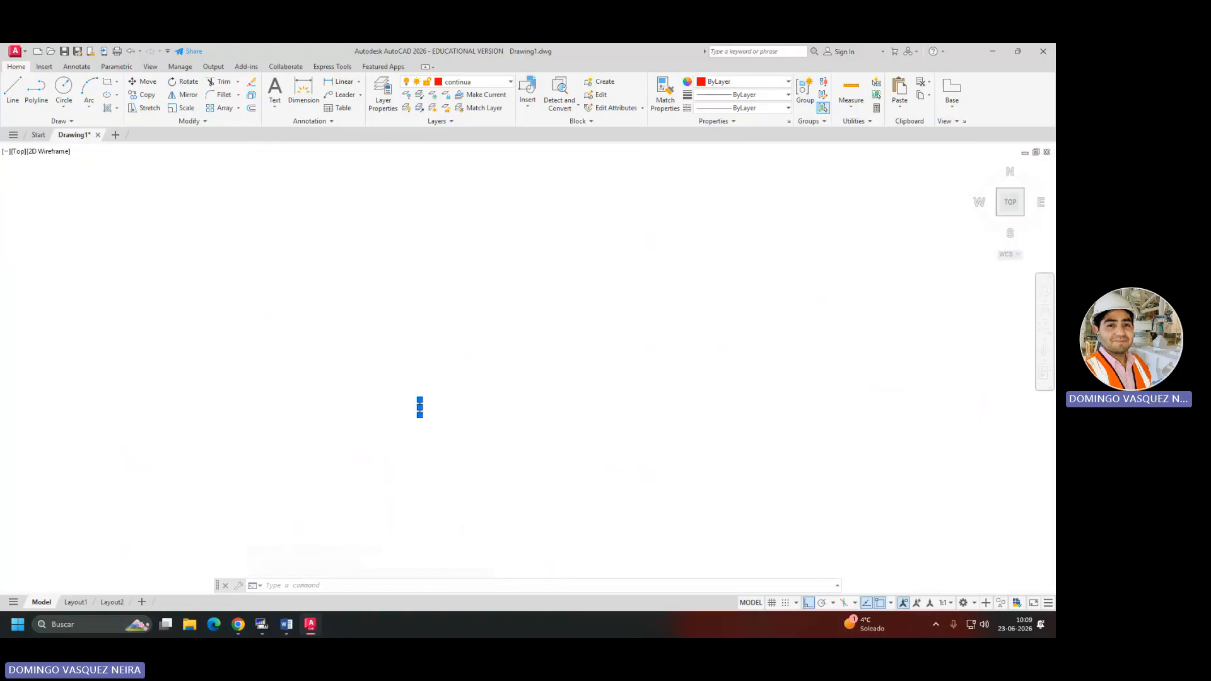
Add a vertical linear dimension between the endpoints of the short red line, placing the dimension line to its right.
{"action": "left_click", "coordinate": [336, 85]}
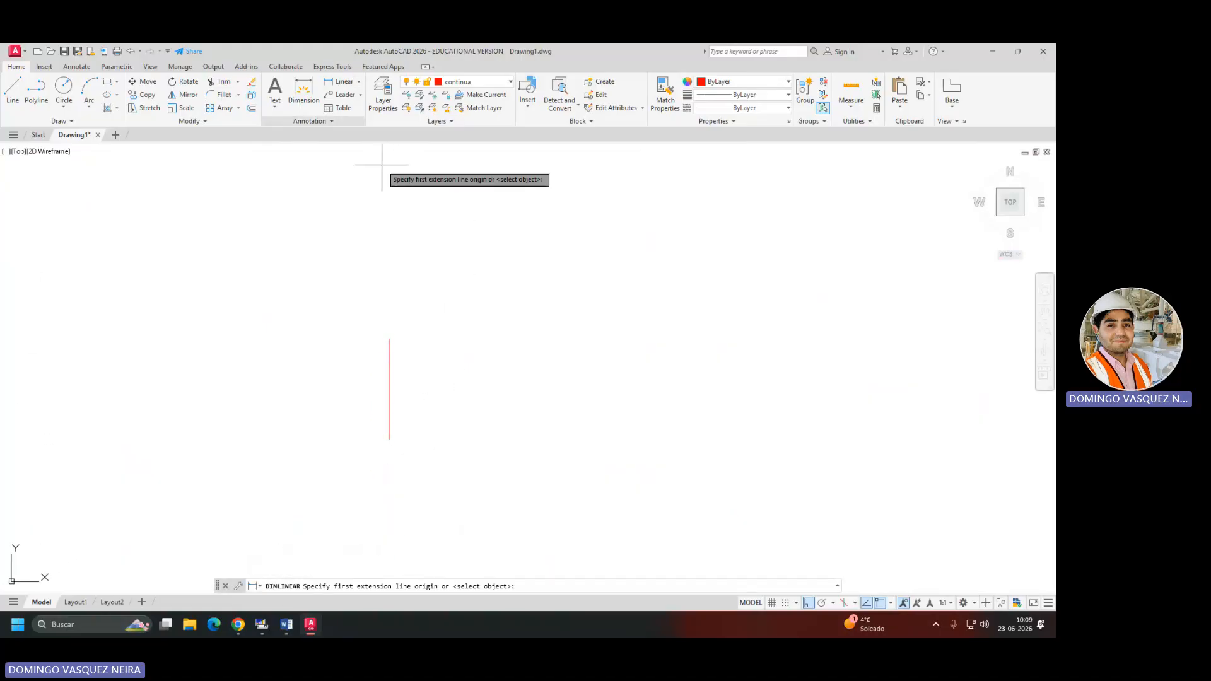
{"action": "left_click", "coordinate": [389, 339]}
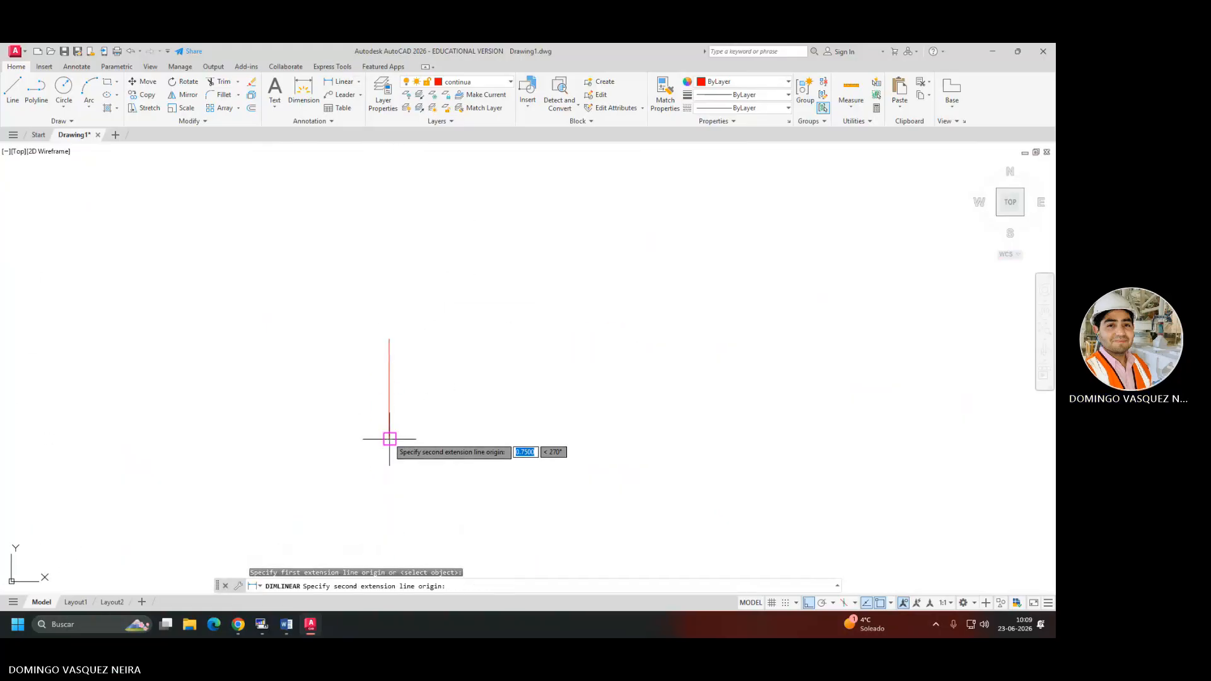
{"action": "left_click", "coordinate": [392, 432]}
{"action": "scroll", "coordinate": [423, 404], "scroll_direction": "down", "scroll_amount": 6}
{"action": "left_click", "coordinate": [488, 347]}
{"action": "scroll", "coordinate": [488, 353], "scroll_direction": "down", "scroll_amount": 2}
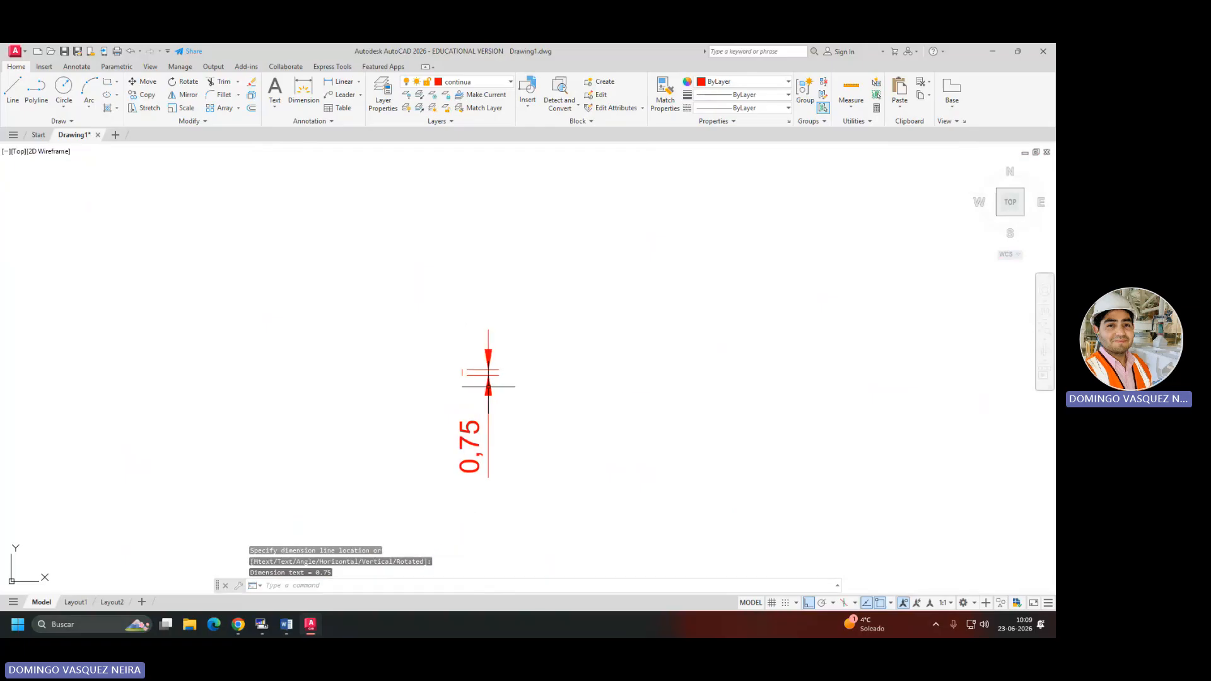
{"action": "scroll", "coordinate": [470, 366], "scroll_direction": "down", "scroll_amount": 5}
{"action": "scroll", "coordinate": [467, 354], "scroll_direction": "up", "scroll_amount": 12}
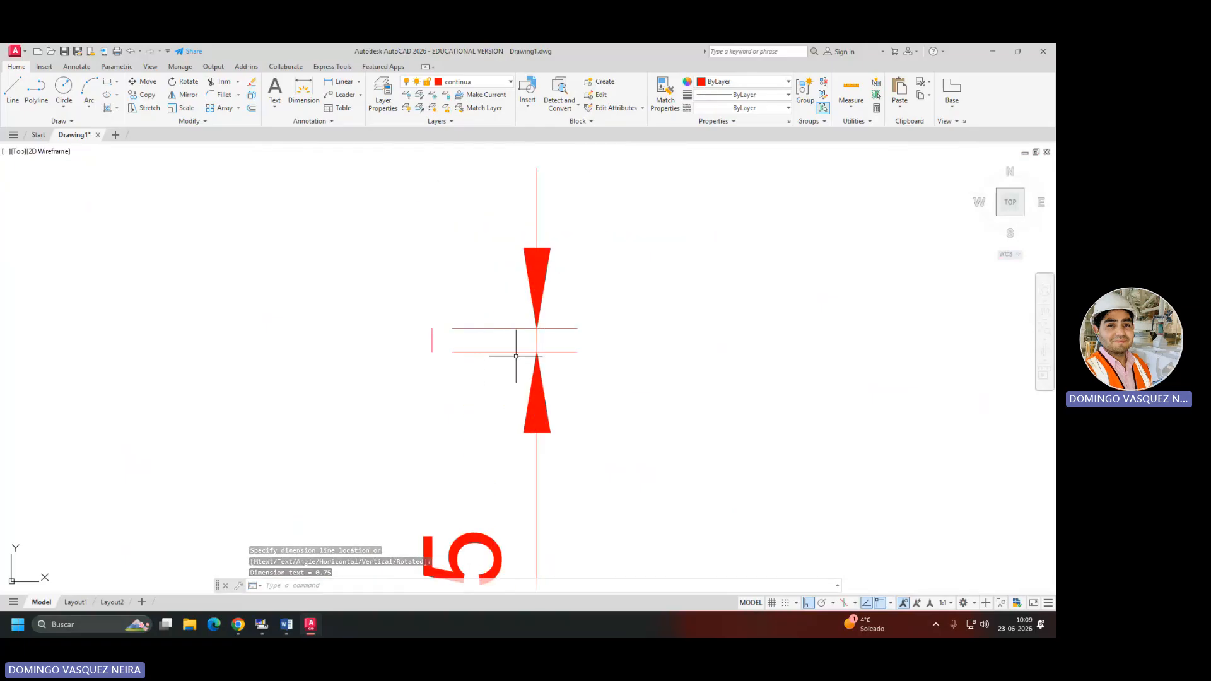
Change the short line's new dimension to the Standard dimension style.
{"action": "left_click", "coordinate": [514, 364]}
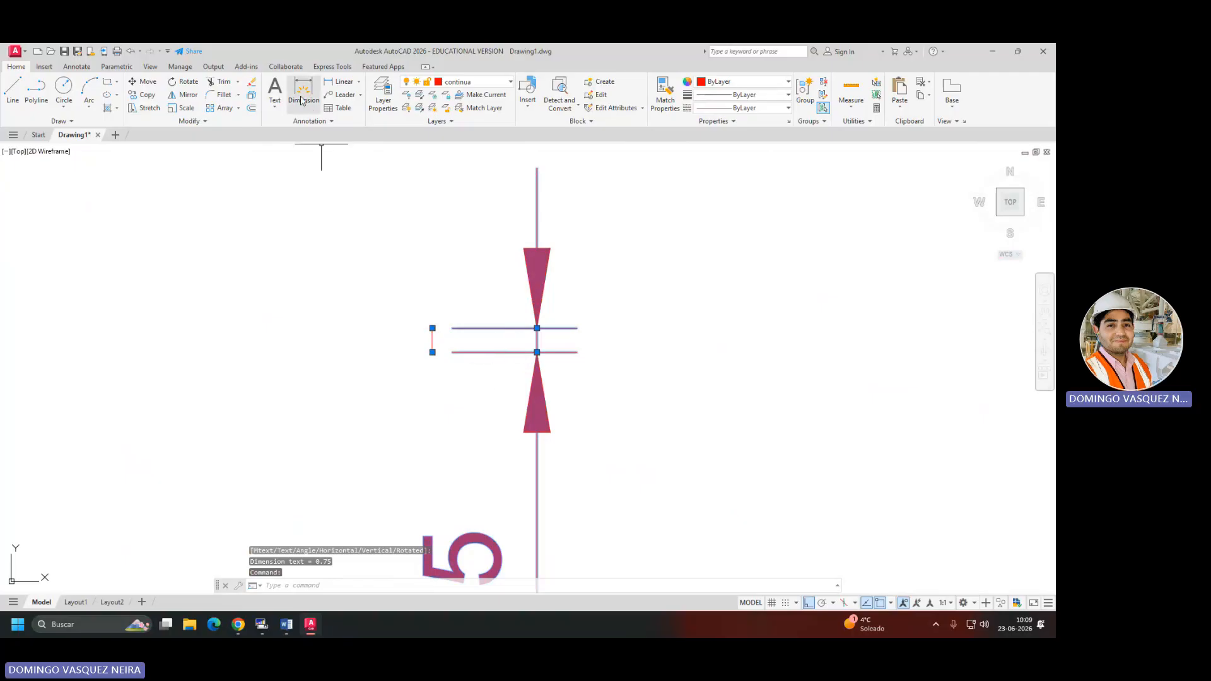
{"action": "left_click", "coordinate": [77, 67]}
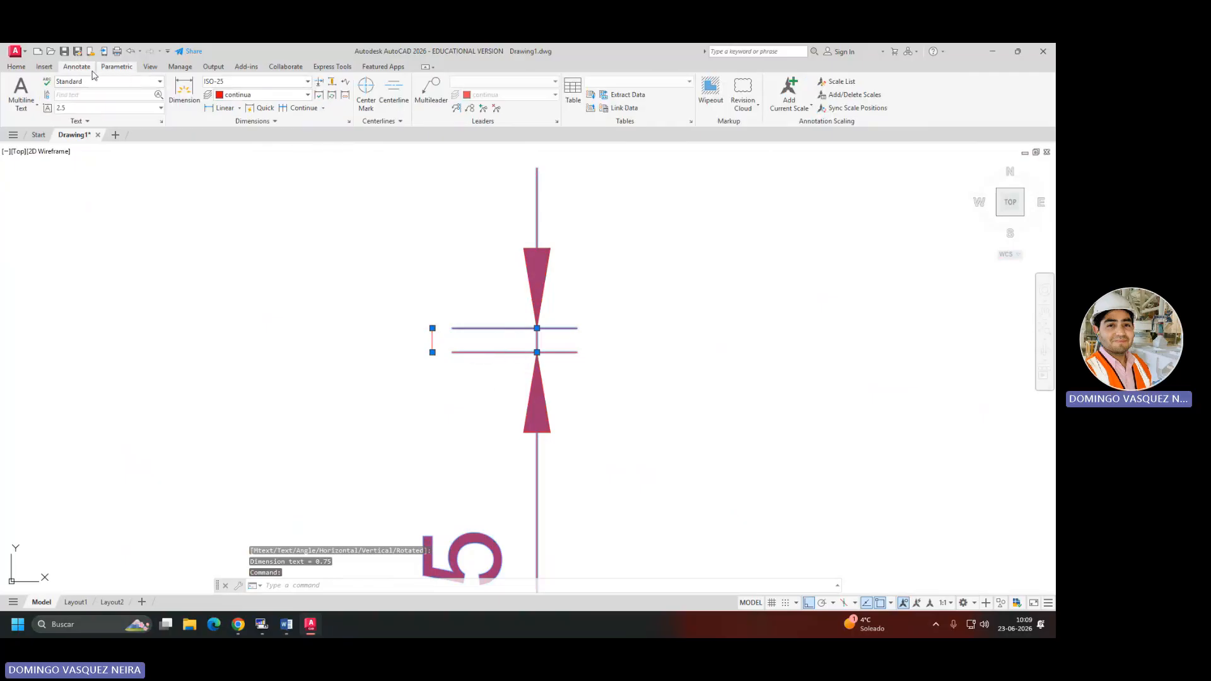
{"action": "left_click", "coordinate": [259, 87]}
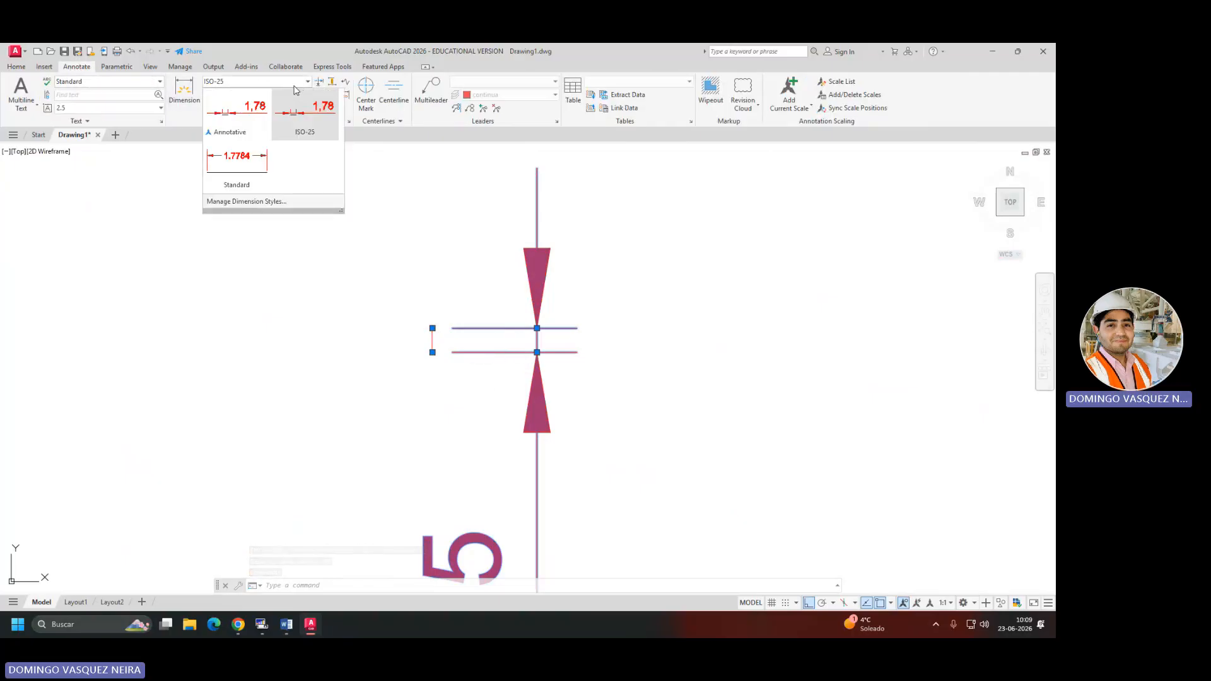
{"action": "left_click", "coordinate": [232, 172]}
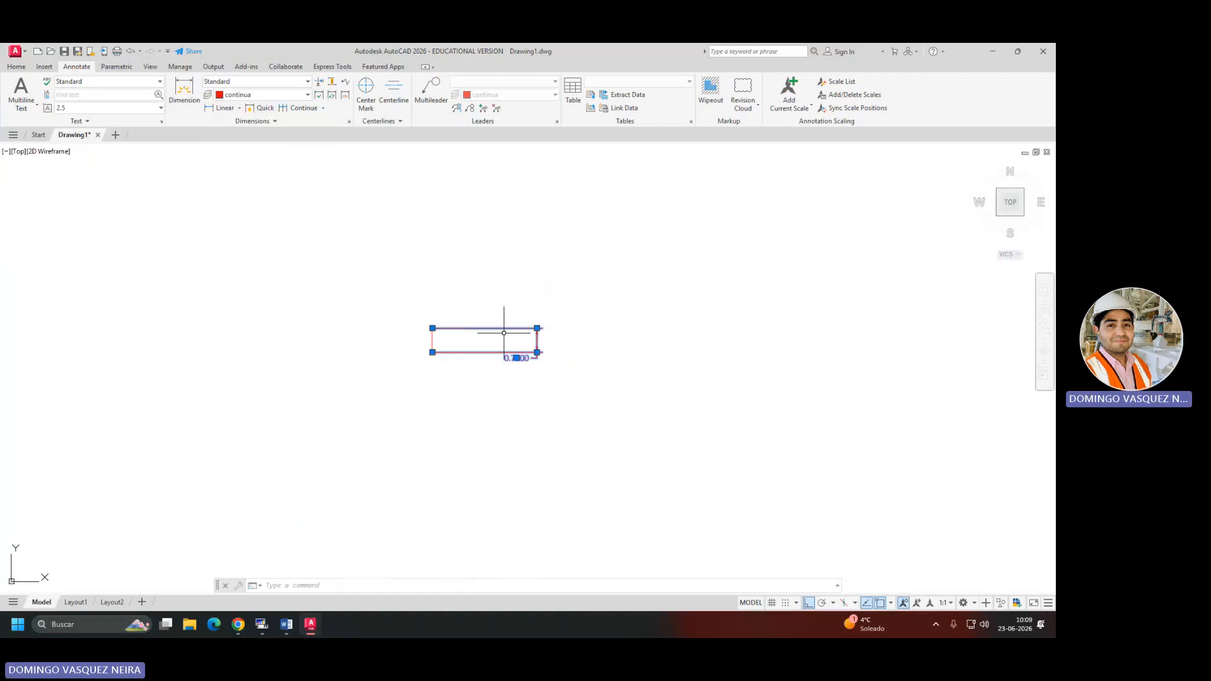
Stretch the short line's dimension so its dimension line sits just left of the line.
{"action": "scroll", "coordinate": [515, 347], "scroll_direction": "up", "scroll_amount": 5}
{"action": "left_click", "coordinate": [605, 369]}
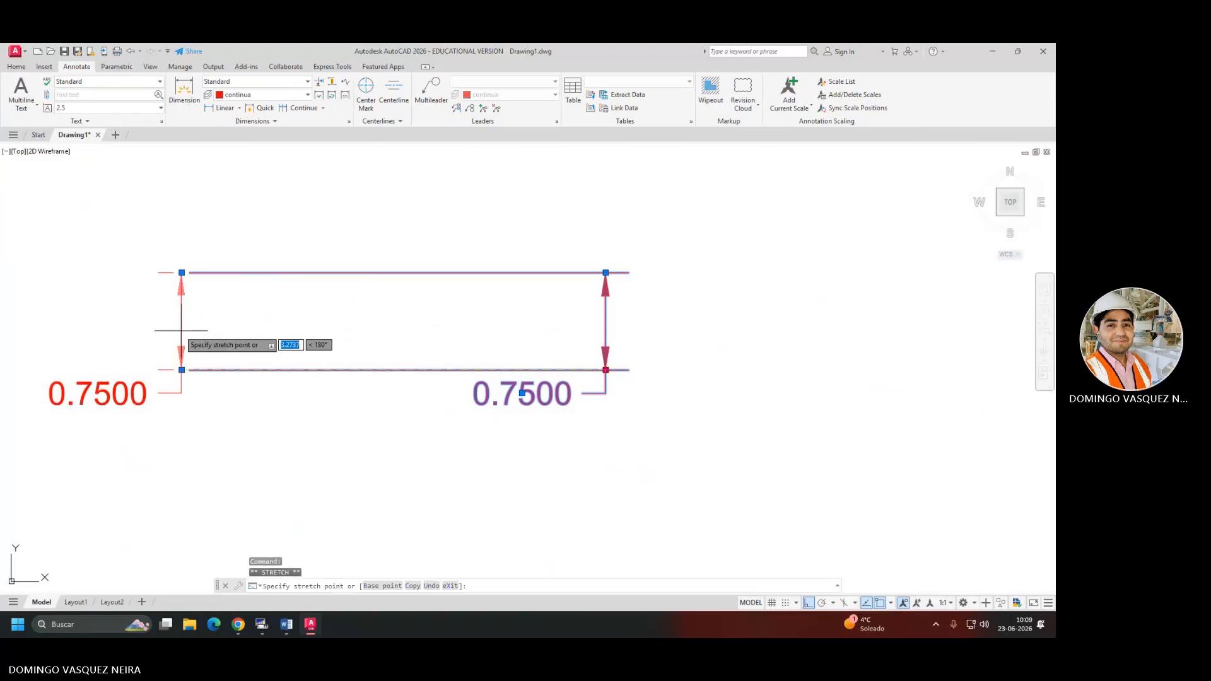
{"action": "left_click", "coordinate": [143, 319]}
{"action": "scroll", "coordinate": [196, 317], "scroll_direction": "down", "scroll_amount": 2}
{"action": "middle_click_drag", "start_coordinate": [206, 317], "coordinate": [395, 342]}
{"action": "key", "text": "Escape"}
{"action": "scroll", "coordinate": [392, 343], "scroll_direction": "down", "scroll_amount": 4}
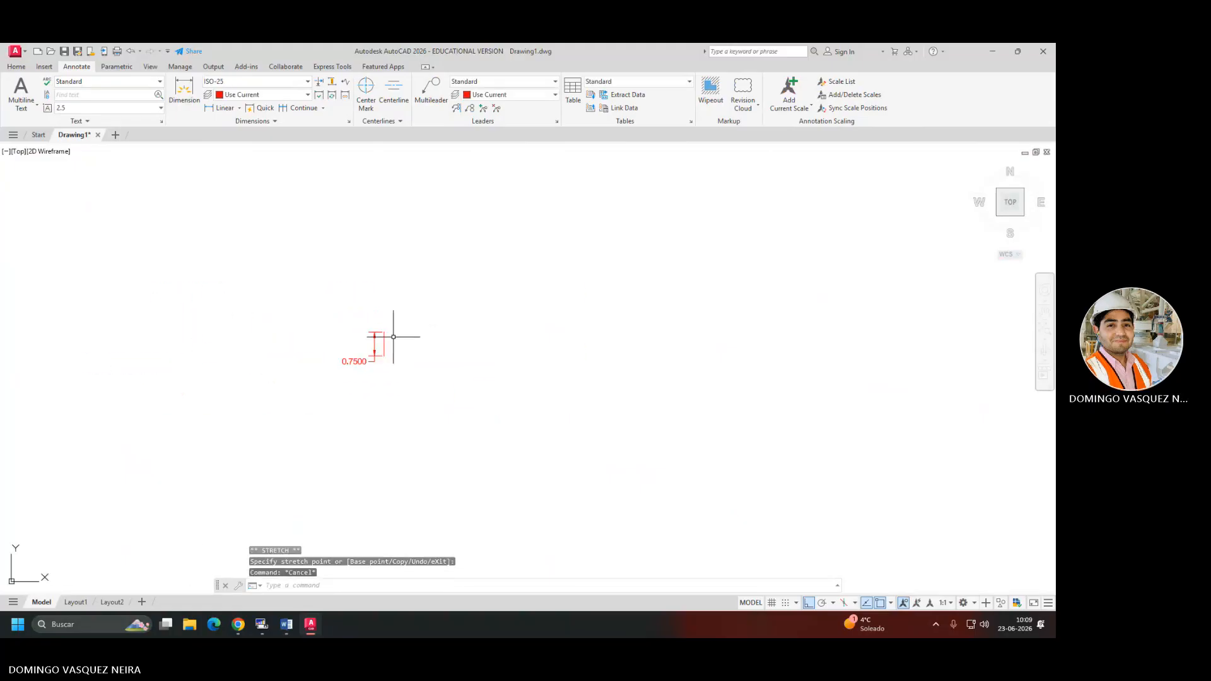
Open the ISO-25 dimension style for modification and enable manual text placement in its fit settings.
{"action": "middle_click_drag", "start_coordinate": [442, 300], "coordinate": [379, 492]}
{"action": "scroll", "coordinate": [383, 469], "scroll_direction": "down", "scroll_amount": 8}
{"action": "middle_click_drag", "start_coordinate": [383, 351], "coordinate": [366, 402]}
{"action": "middle_click_drag", "start_coordinate": [456, 230], "coordinate": [434, 317]}
{"action": "scroll", "coordinate": [382, 304], "scroll_direction": "up", "scroll_amount": 6}
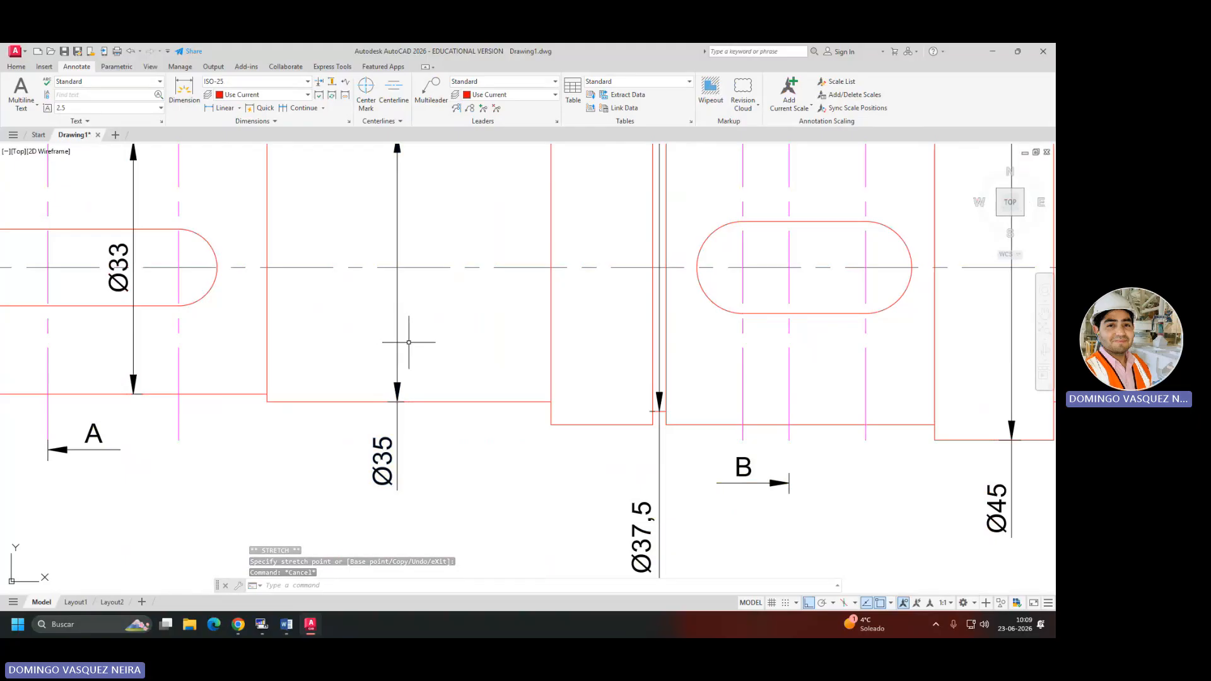
{"action": "type", "text": "d"}
{"action": "key", "text": "Return"}
{"action": "left_click", "coordinate": [641, 307]}
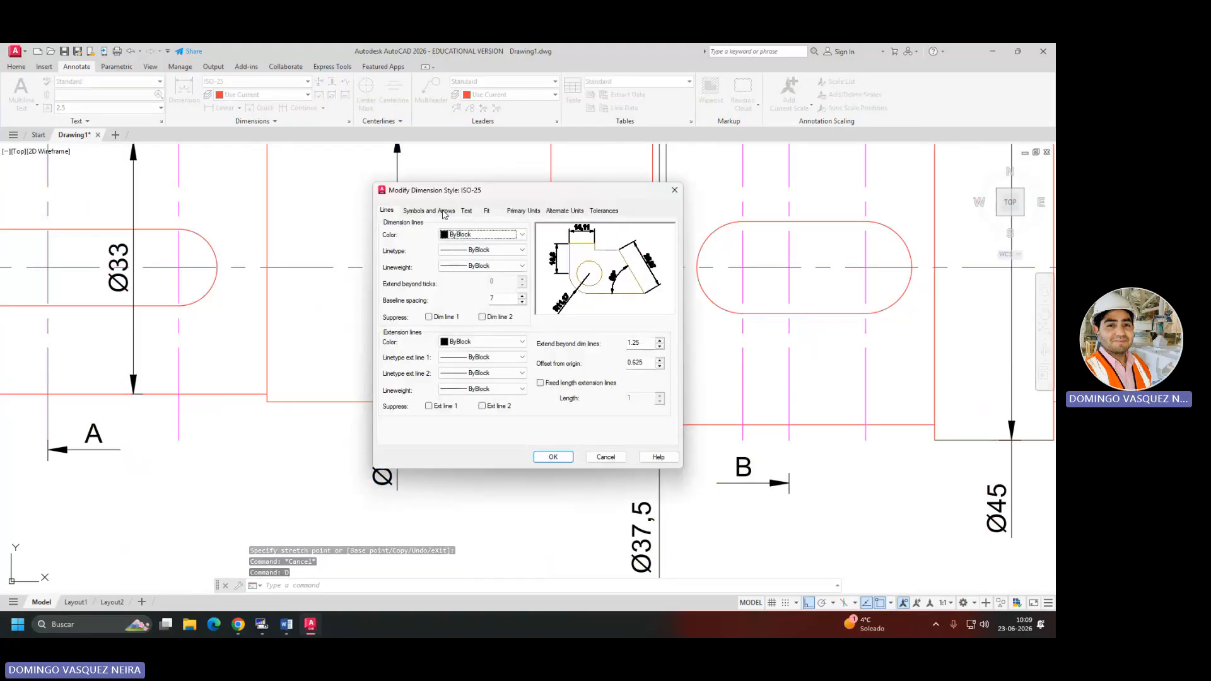
{"action": "left_click", "coordinate": [445, 212]}
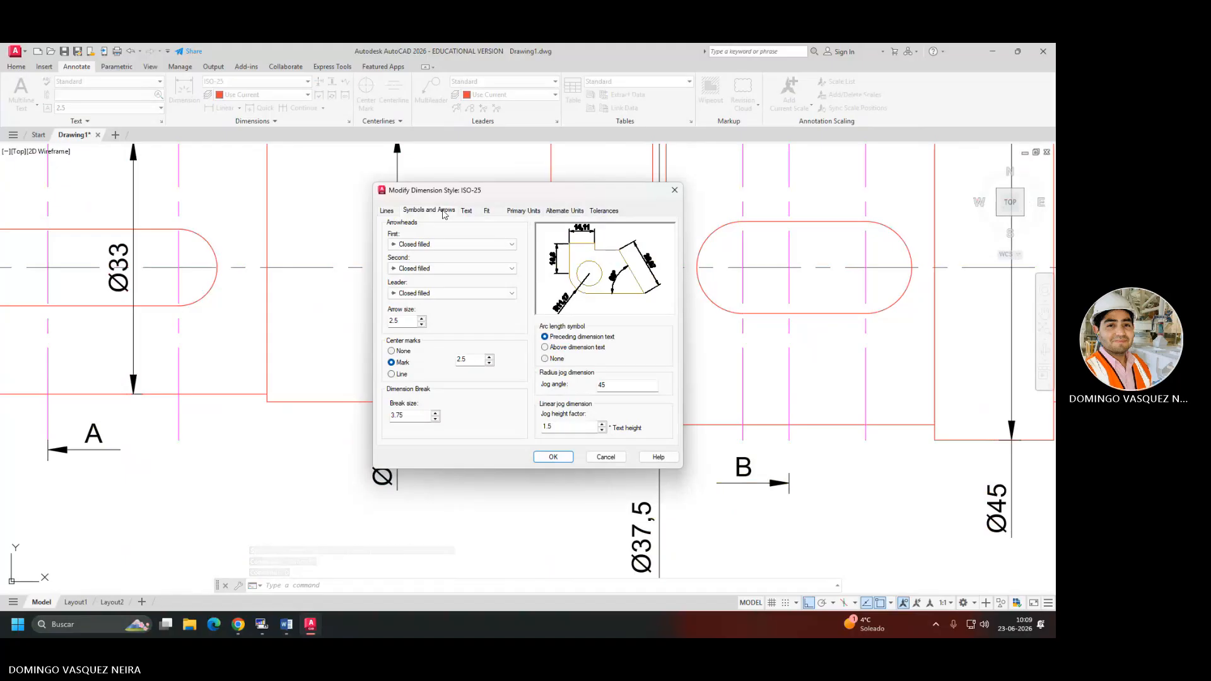
{"action": "left_click", "coordinate": [467, 210]}
{"action": "left_click", "coordinate": [486, 210]}
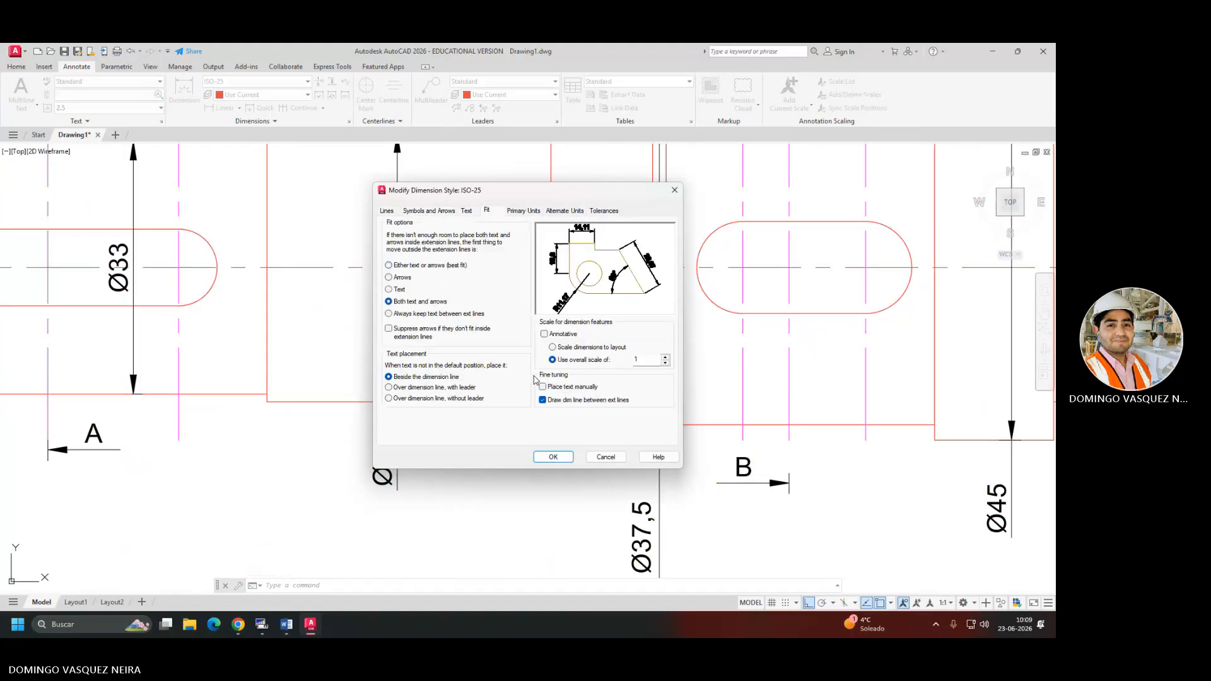
{"action": "left_click", "coordinate": [524, 211]}
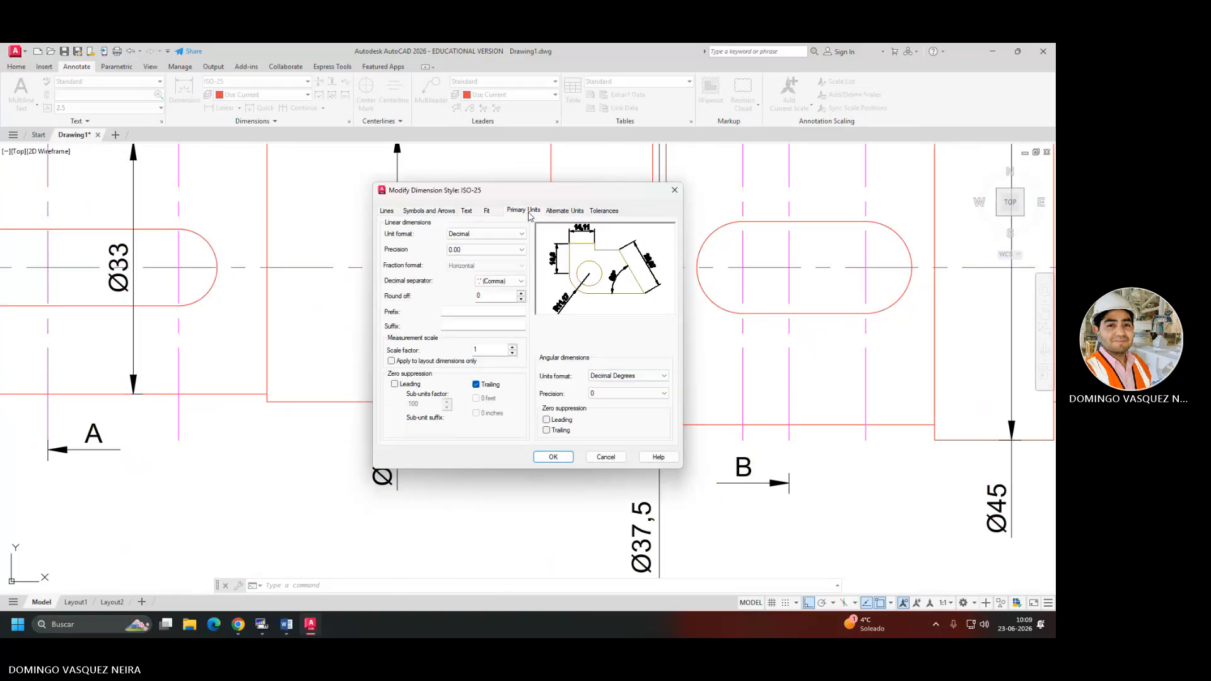
Set the ISO-25 text alignment to ISO standard and apply the style changes to the shaft's dimensions.
{"action": "left_click", "coordinate": [467, 211]}
{"action": "left_click", "coordinate": [430, 211]}
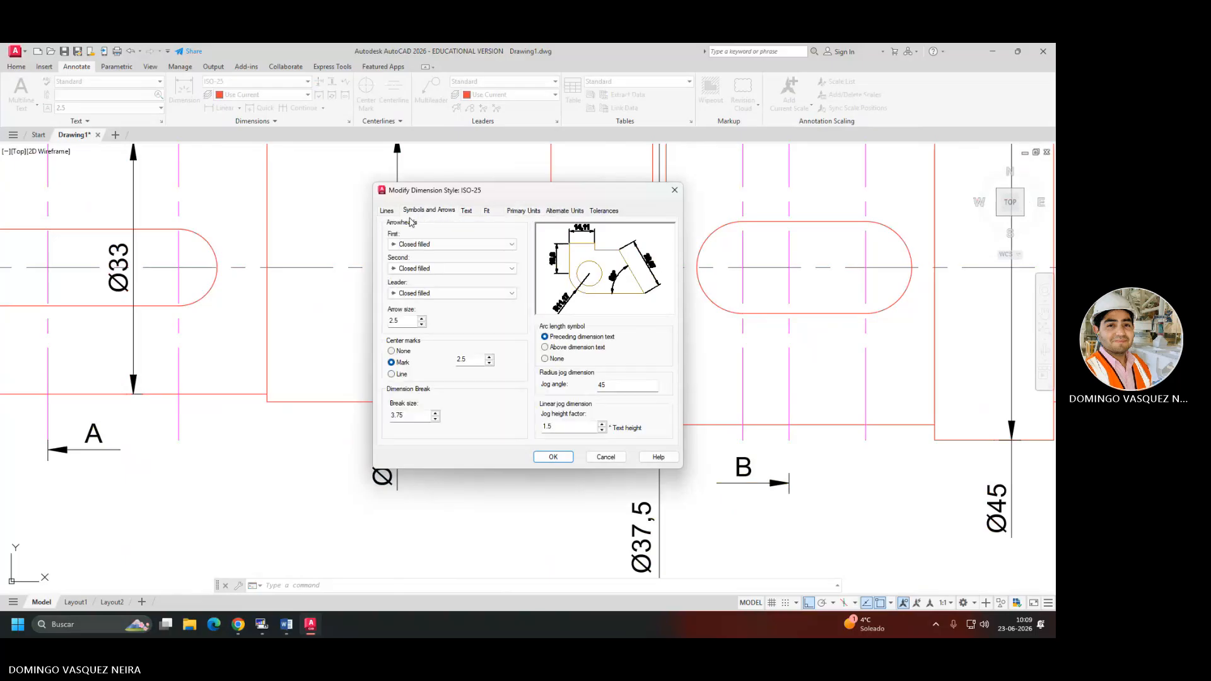
{"action": "left_click", "coordinate": [483, 212]}
{"action": "left_click", "coordinate": [466, 211]}
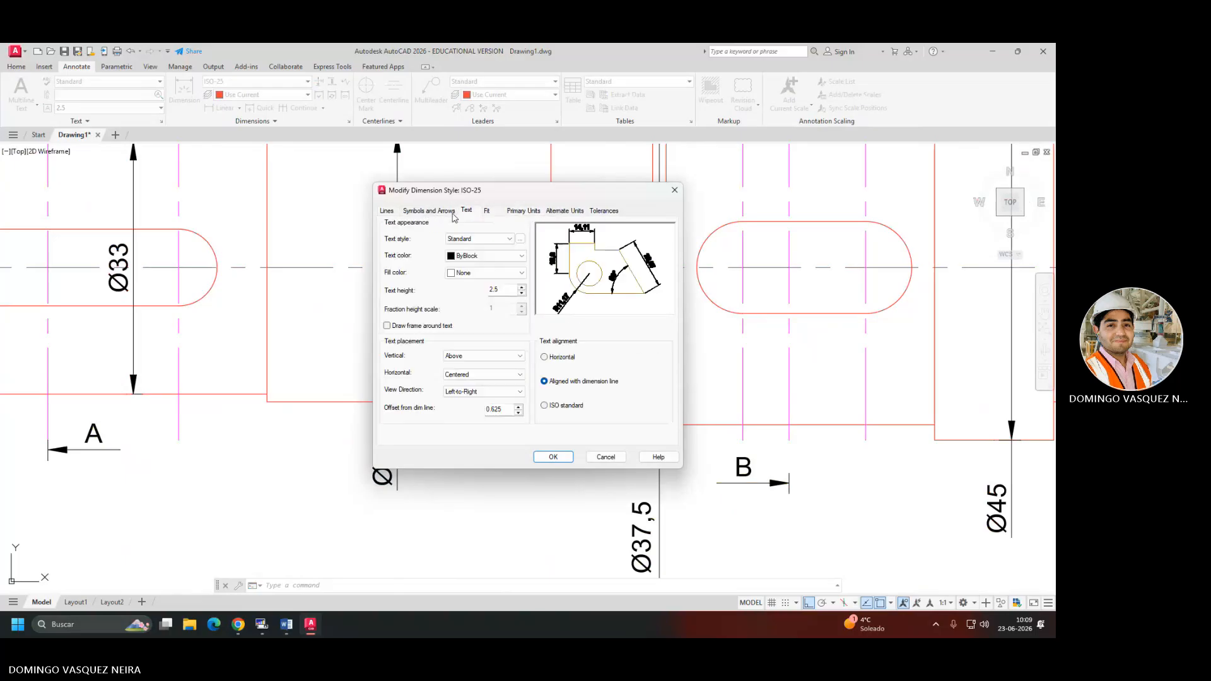
{"action": "left_click", "coordinate": [545, 405]}
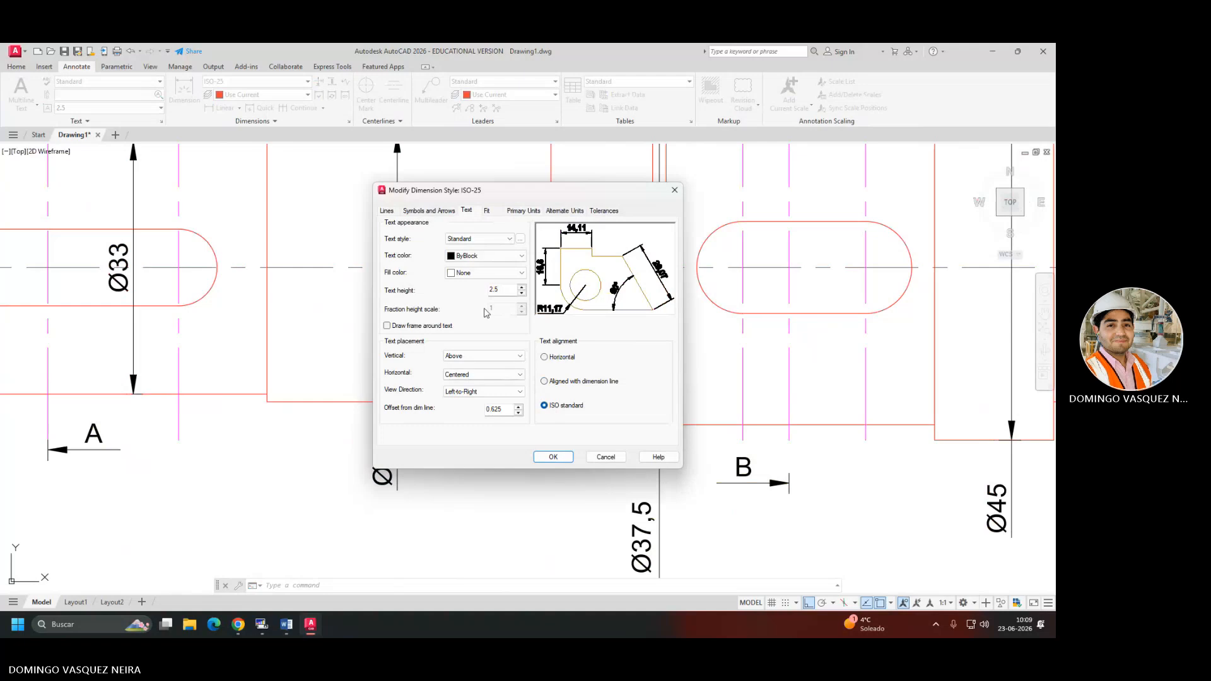
{"action": "left_click", "coordinate": [386, 212]}
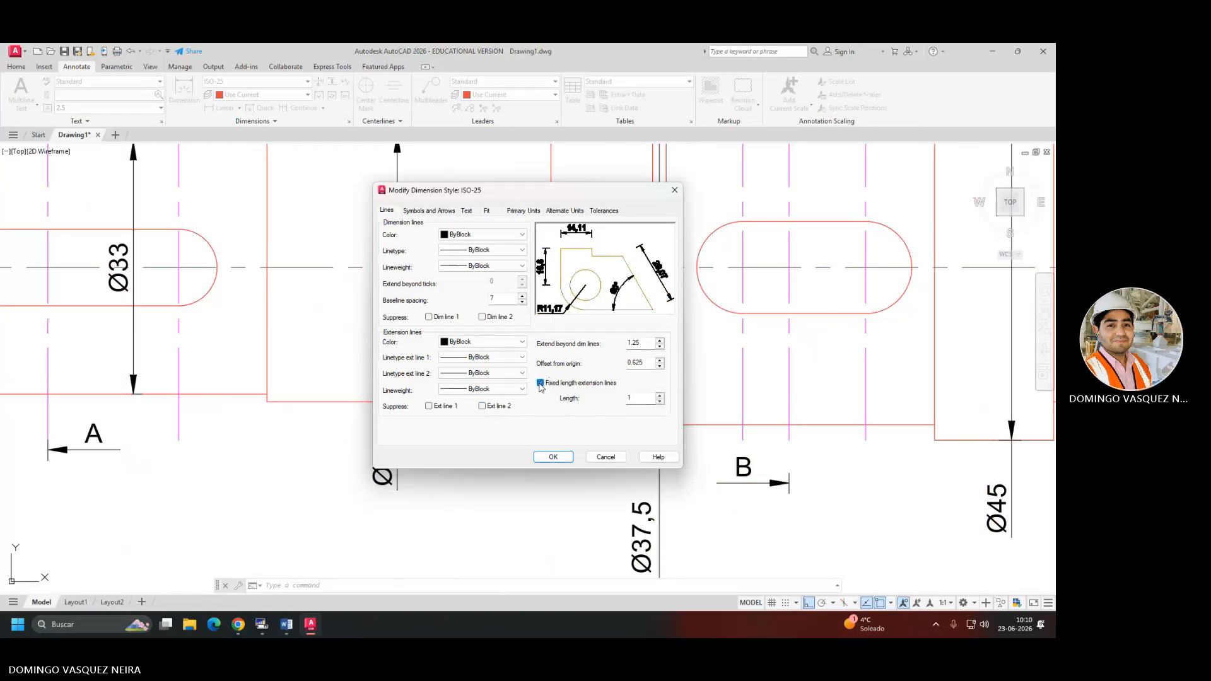
{"action": "left_click", "coordinate": [553, 457]}
{"action": "left_click", "coordinate": [593, 415]}
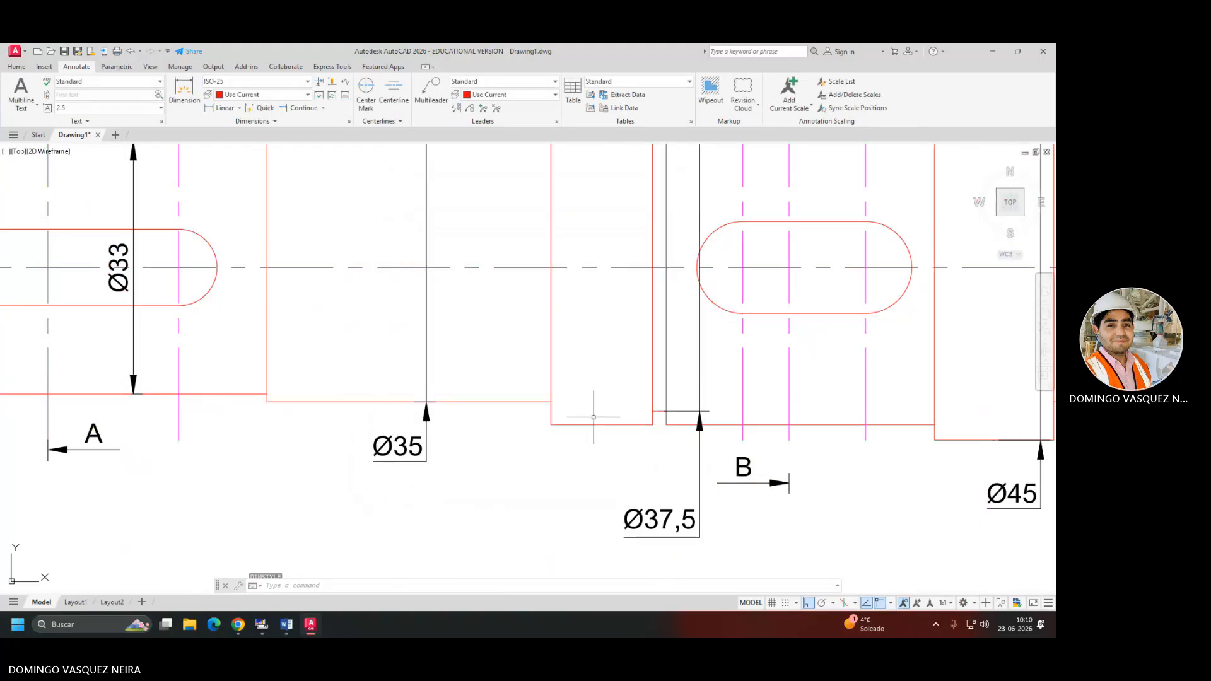
{"action": "mouse_move", "coordinate": [533, 416]}
{"action": "middle_mouse_down"}
{"action": "mouse_move", "coordinate": [549, 419]}
{"action": "mouse_move", "coordinate": [514, 508]}
{"action": "middle_mouse_up"}
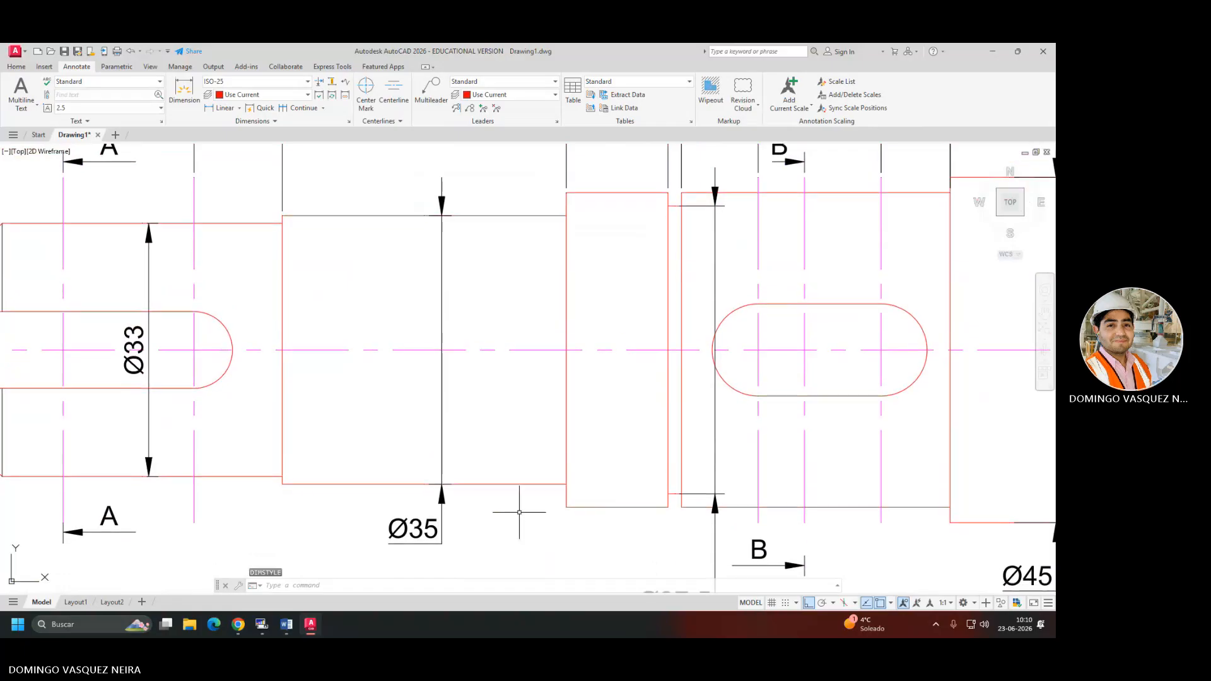
{"action": "type", "text": "f"}
{"action": "key", "text": "Return"}
{"action": "key", "text": "Escape"}
{"action": "key", "text": "Escape"}
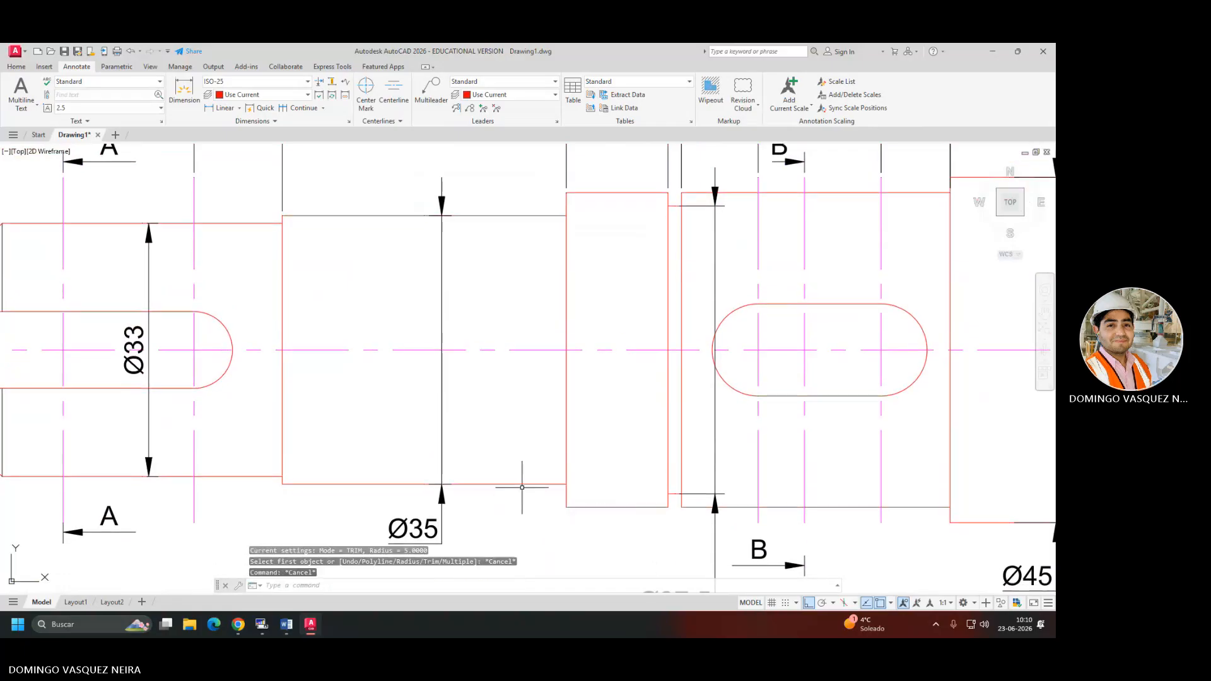
Modify the ISO-25 dimension style so that no dimension line is drawn between the extension lines.
{"action": "type", "text": "d"}
{"action": "key", "text": "Return"}
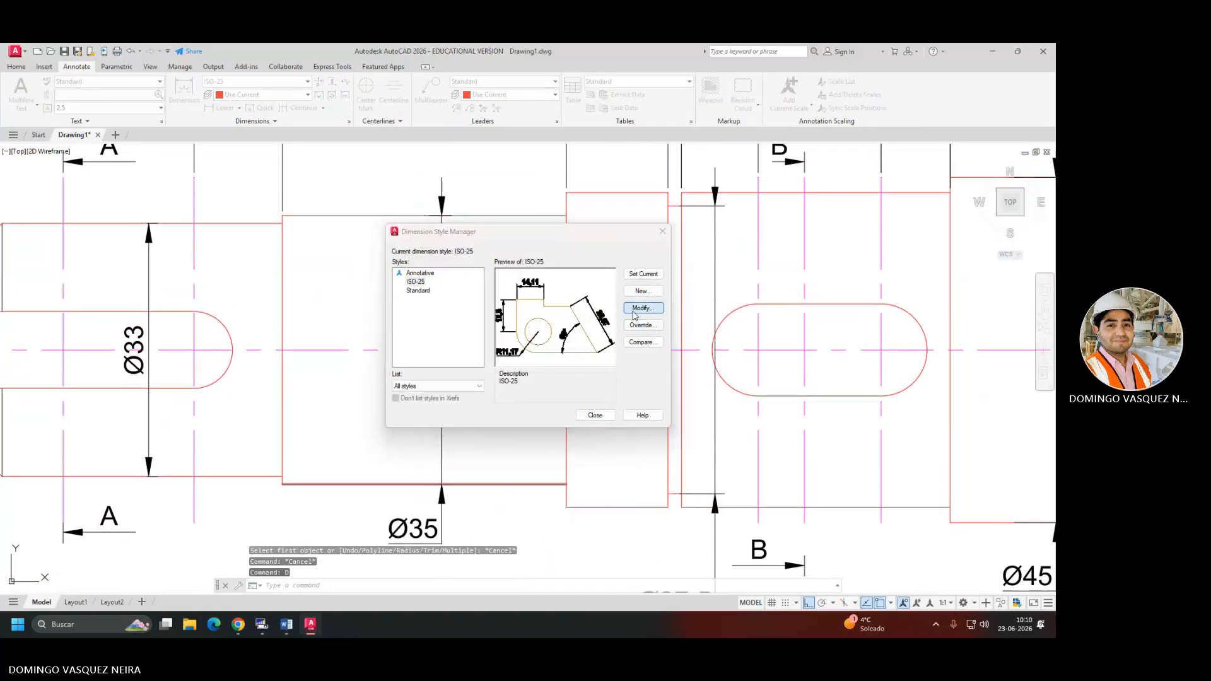
{"action": "left_click", "coordinate": [635, 311]}
{"action": "left_click", "coordinate": [531, 213]}
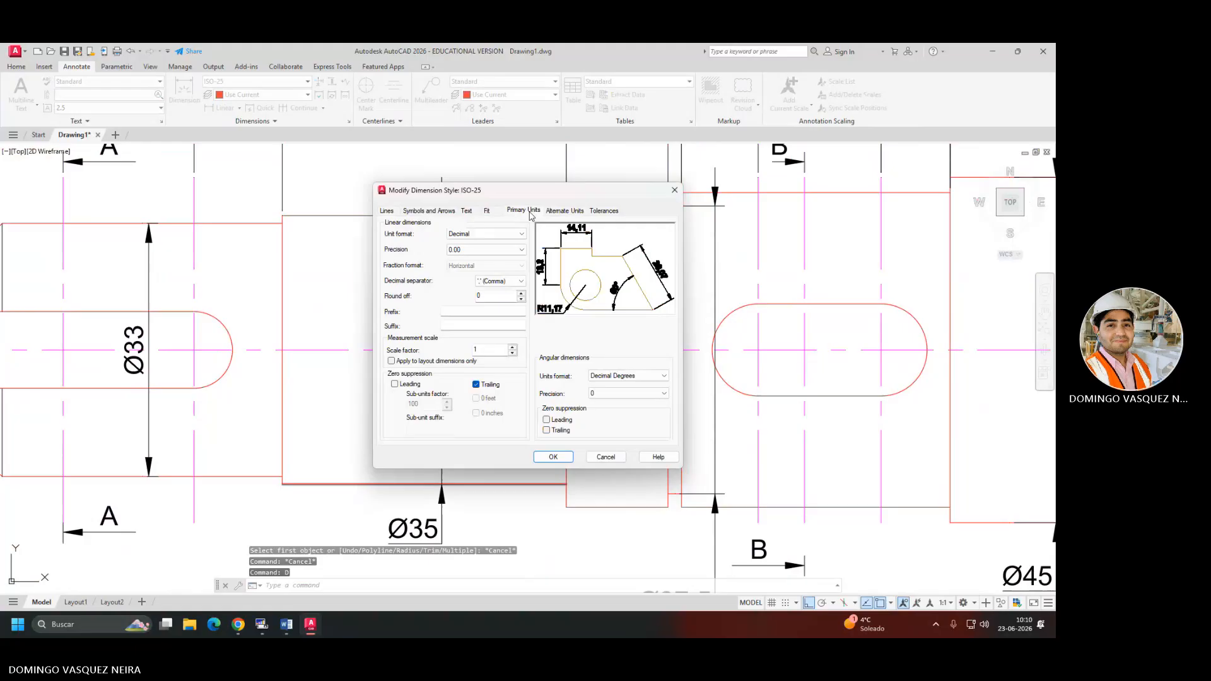
{"action": "left_click", "coordinate": [565, 211]}
{"action": "left_click", "coordinate": [602, 211]}
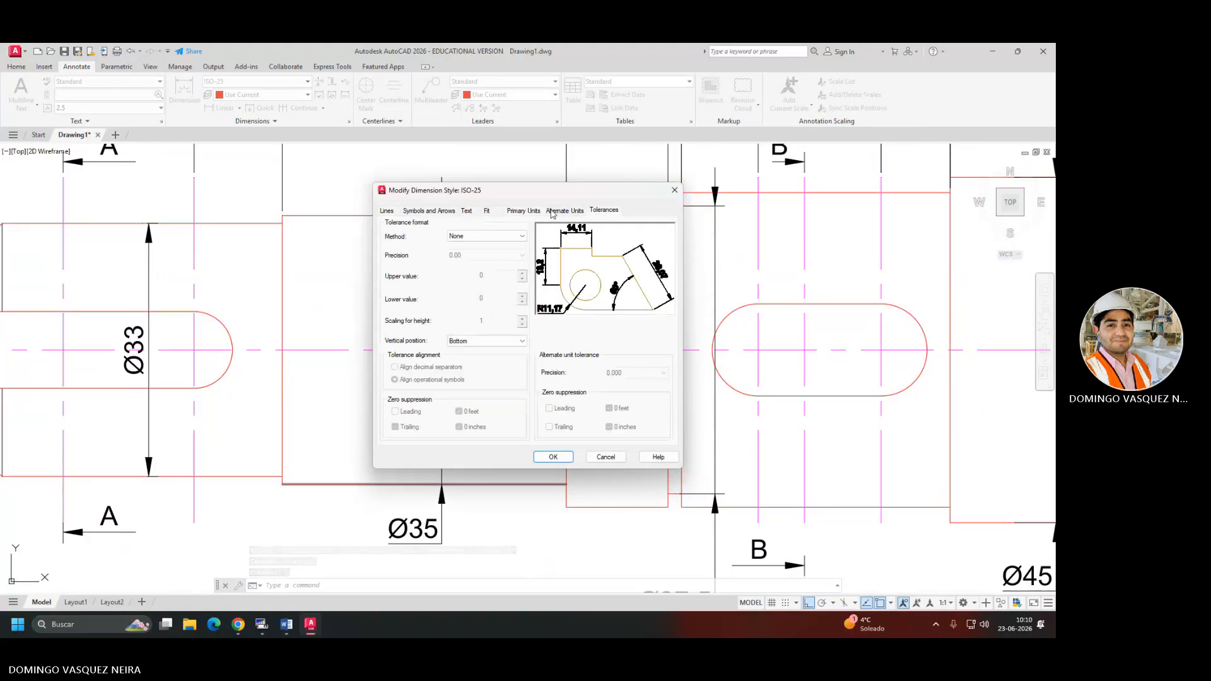
{"action": "left_click", "coordinate": [523, 211]}
{"action": "left_click", "coordinate": [487, 212]}
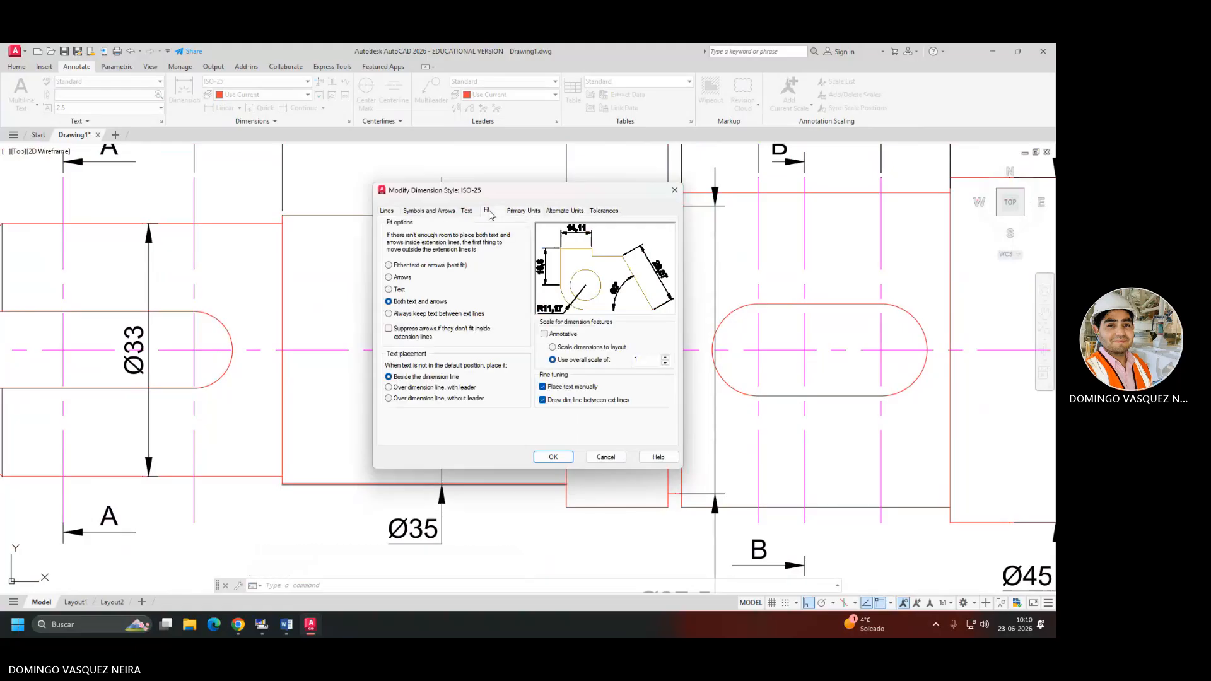
{"action": "left_click", "coordinate": [543, 400]}
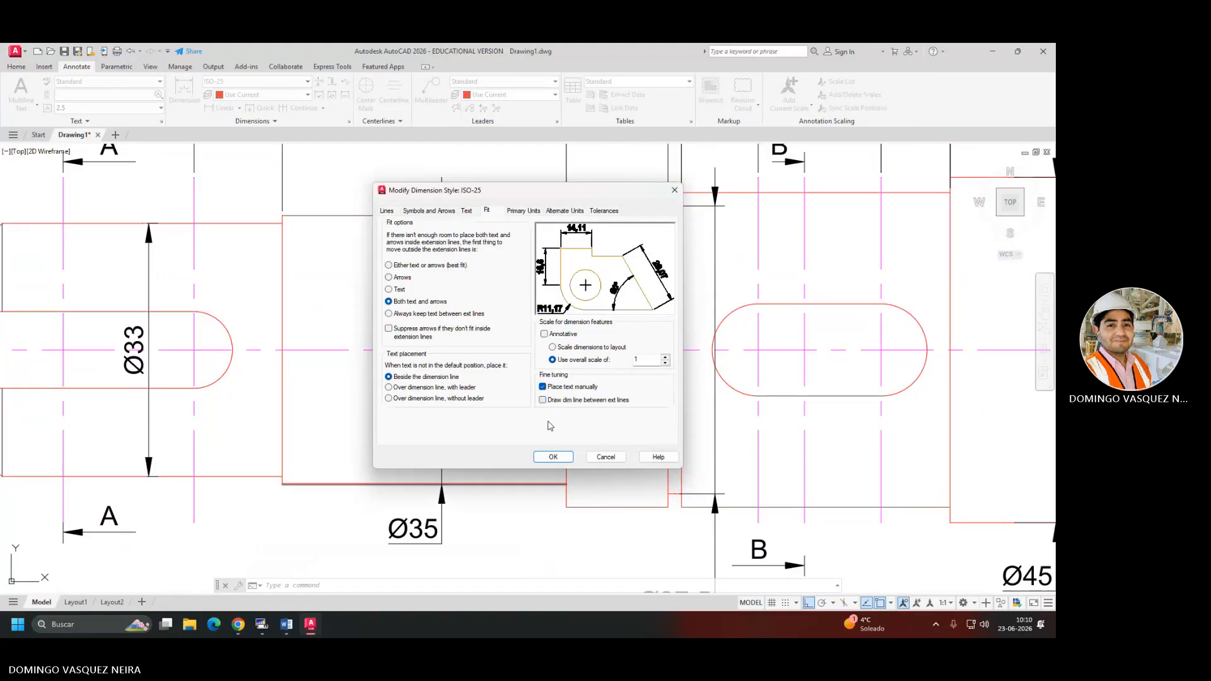
{"action": "left_click", "coordinate": [558, 459]}
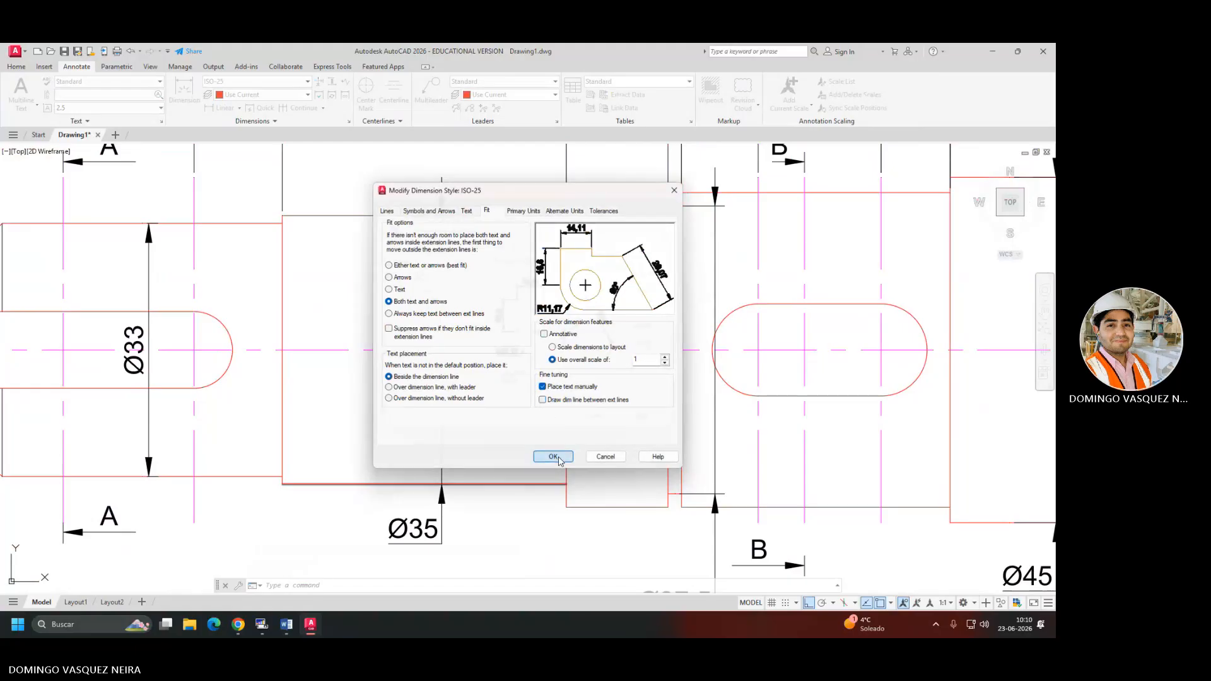
{"action": "left_click", "coordinate": [592, 414]}
Move the text of the Ø35 dimension at the shaft's right end outside, above the shaft.
{"action": "scroll", "coordinate": [593, 414], "scroll_direction": "down", "scroll_amount": 2}
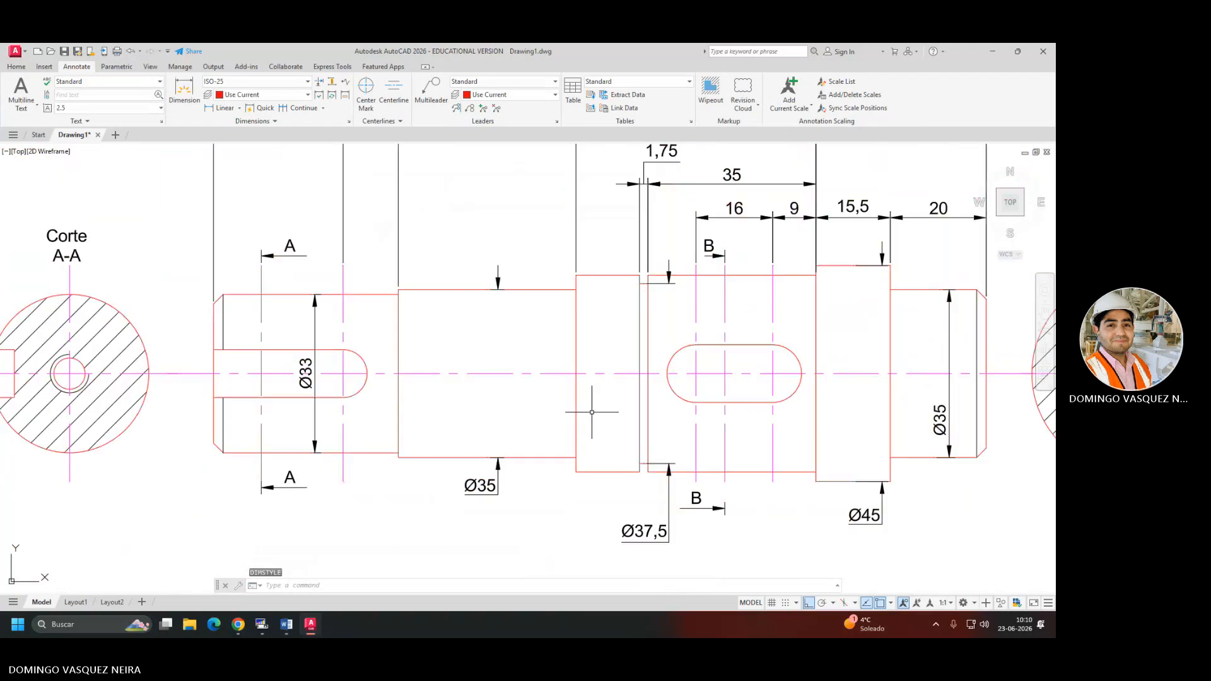
{"action": "scroll", "coordinate": [546, 483], "scroll_direction": "up", "scroll_amount": 1}
{"action": "left_click", "coordinate": [532, 451]}
{"action": "left_click", "coordinate": [486, 470]}
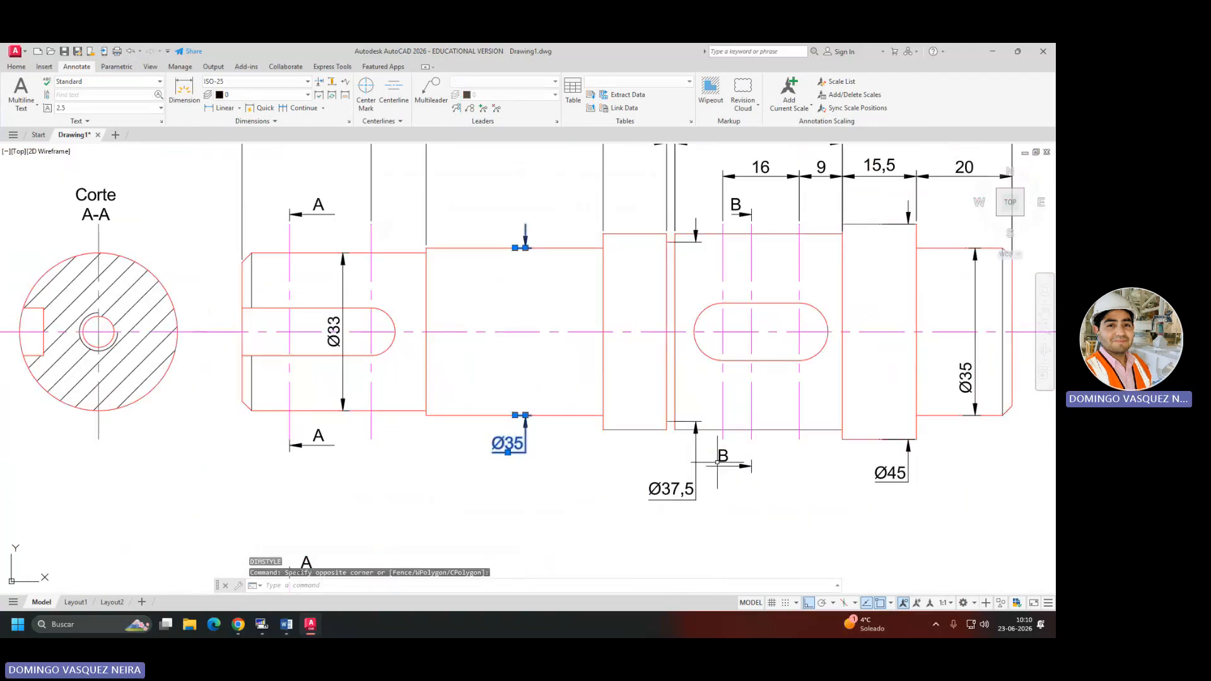
{"action": "middle_click_drag", "start_coordinate": [823, 468], "coordinate": [706, 486]}
{"action": "left_click", "coordinate": [860, 393]}
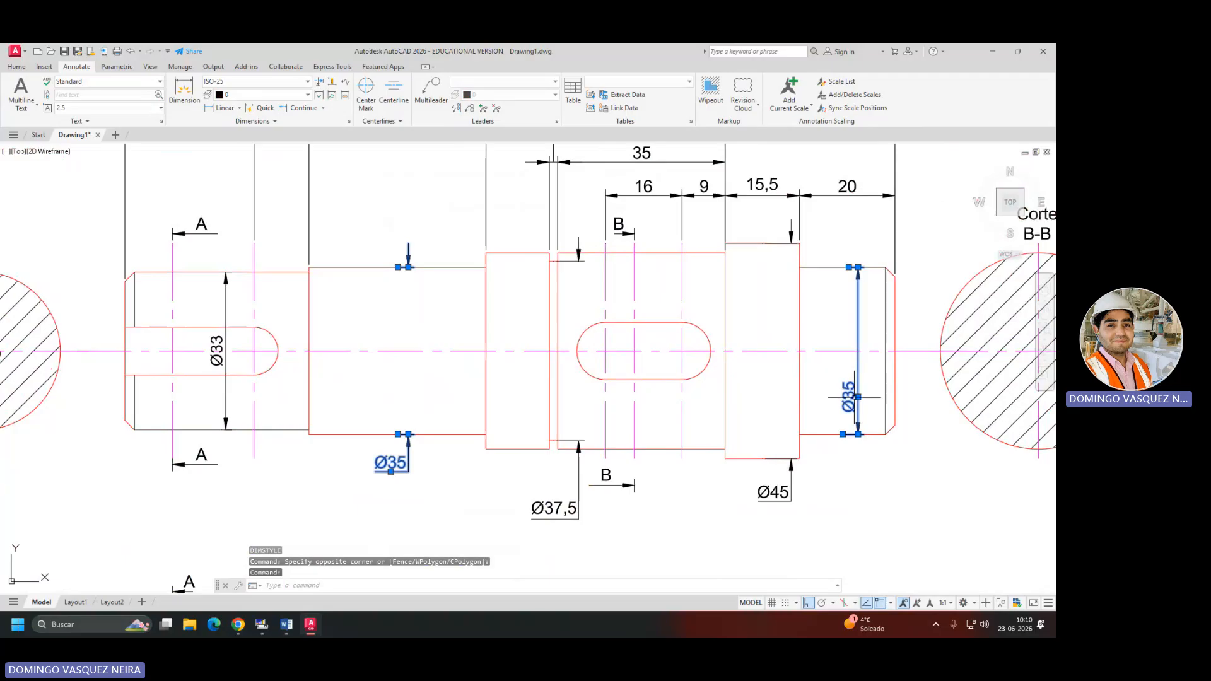
{"action": "left_click", "coordinate": [858, 397]}
{"action": "left_click", "coordinate": [858, 234]}
{"action": "key", "text": "Escape"}
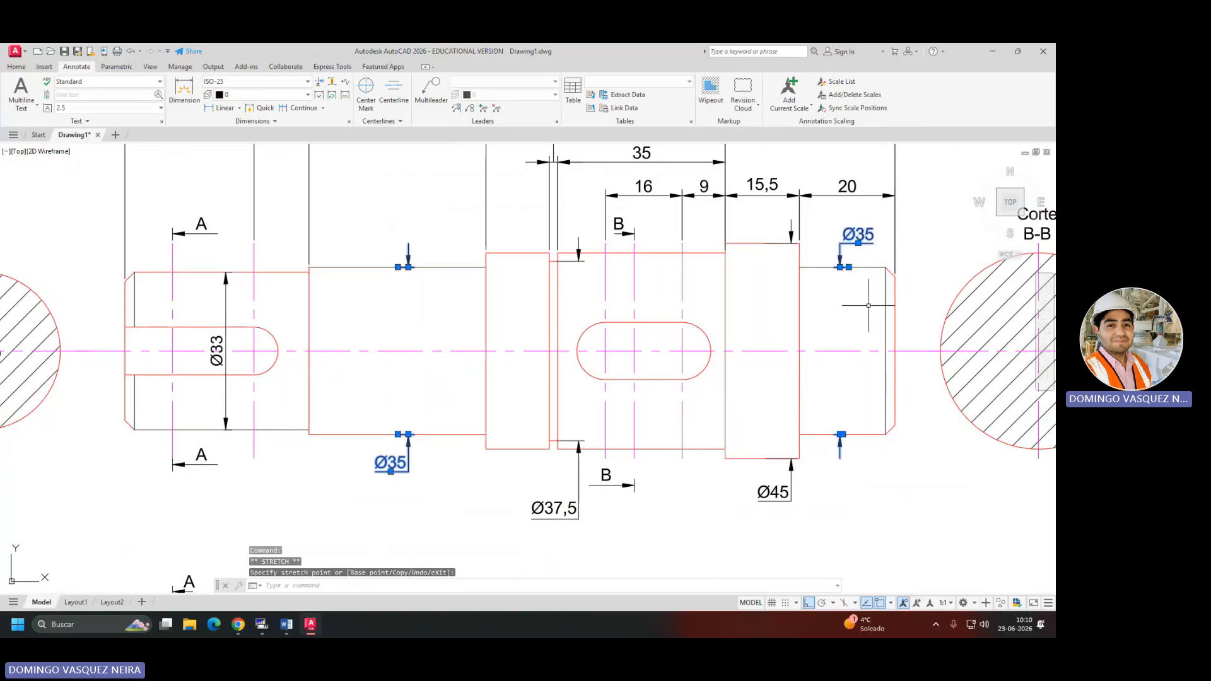
{"action": "middle_click_drag", "start_coordinate": [880, 339], "coordinate": [834, 376]}
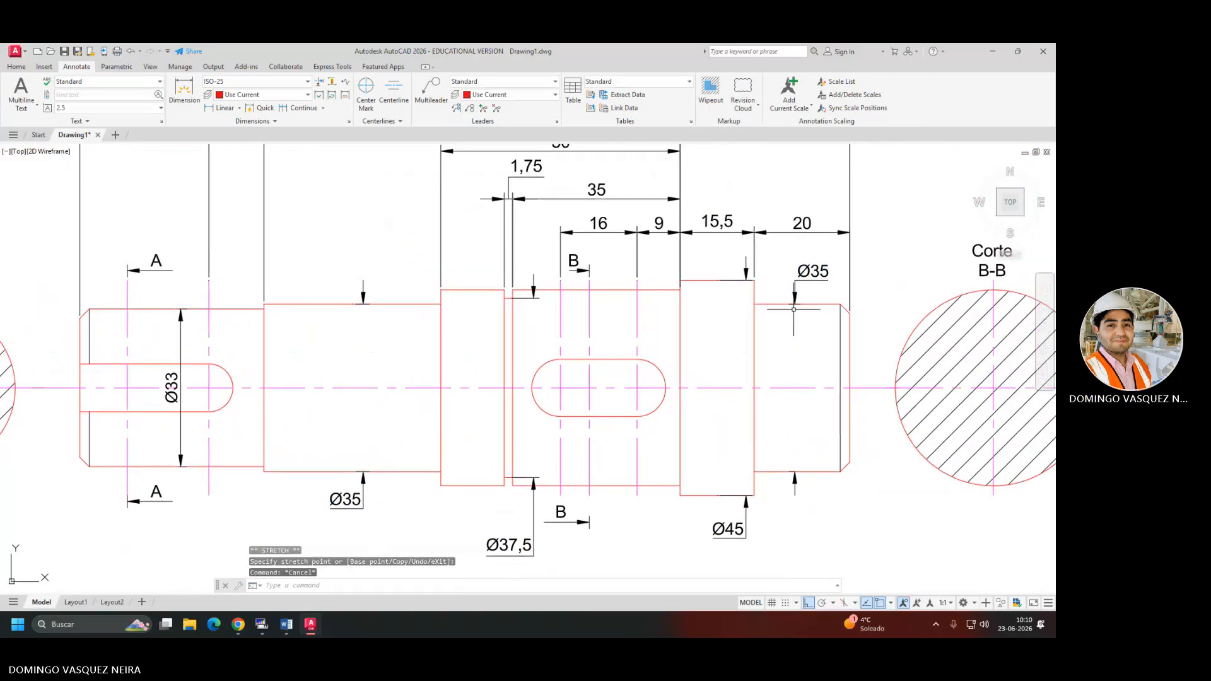
{"action": "mouse_move", "coordinate": [794, 310]}
{"action": "left_mouse_down"}
{"action": "mouse_move", "coordinate": [790, 455]}
{"action": "mouse_move", "coordinate": [803, 457]}
{"action": "left_mouse_up"}
{"action": "scroll", "coordinate": [811, 404], "scroll_direction": "down", "scroll_amount": 5}
{"action": "middle_click_drag", "start_coordinate": [712, 454], "coordinate": [707, 391]}
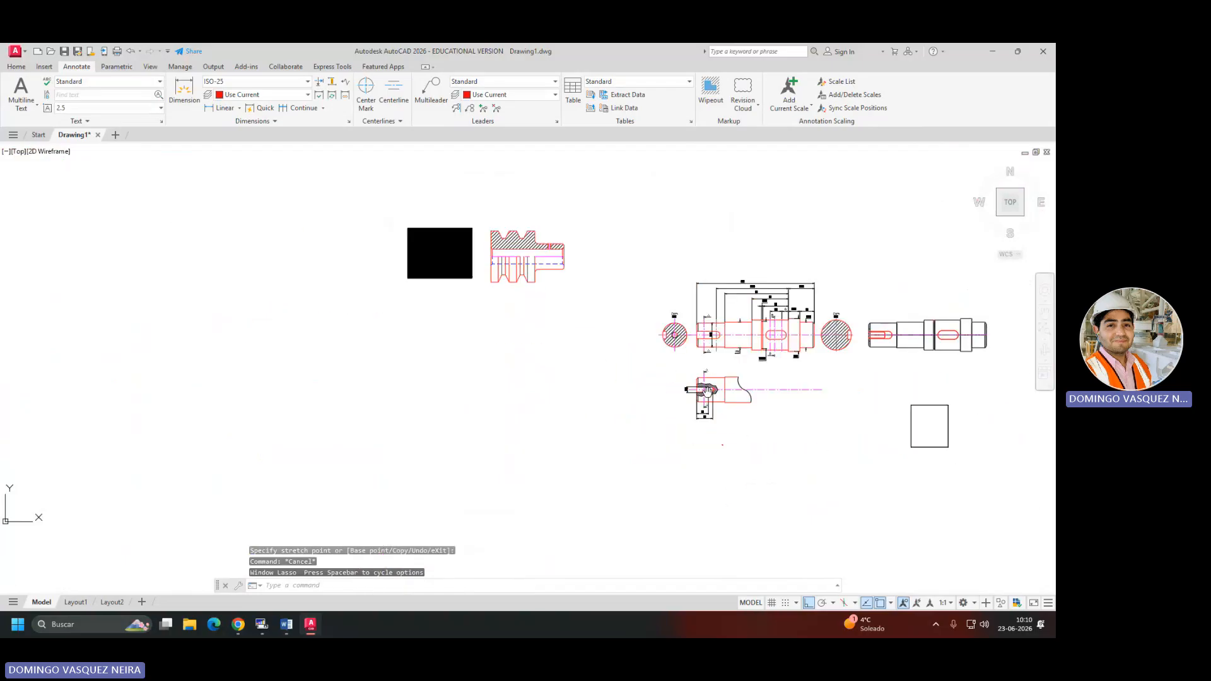
{"action": "scroll", "coordinate": [707, 391], "scroll_direction": "up", "scroll_amount": 10}
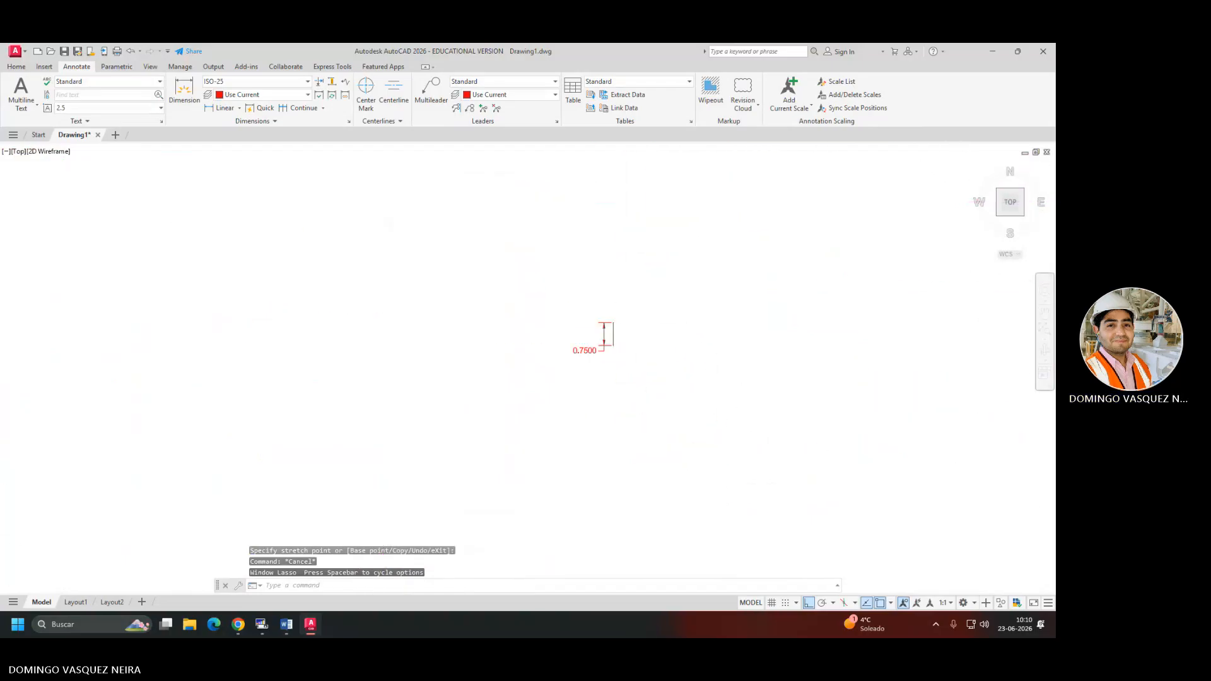
Delete the 0.7500 dimension from the small vertical line, keeping the line itself.
{"action": "scroll", "coordinate": [601, 339], "scroll_direction": "up", "scroll_amount": 6}
{"action": "left_click", "coordinate": [761, 391]}
{"action": "left_click", "coordinate": [587, 346]}
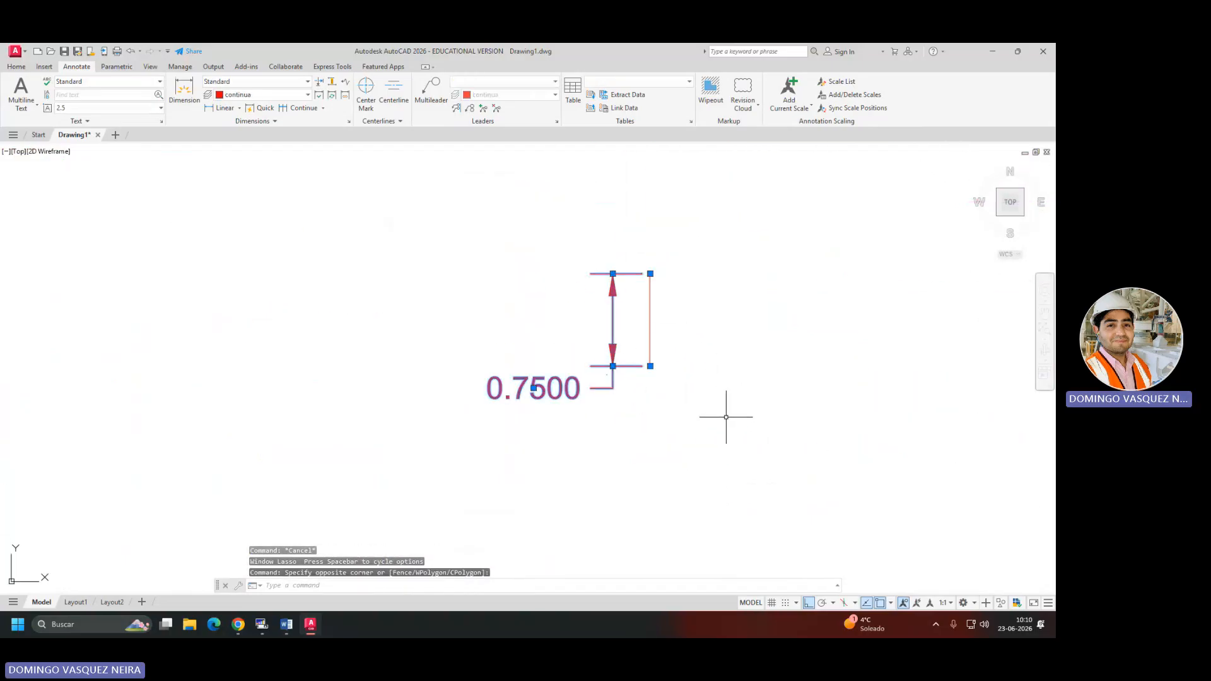
{"action": "key", "text": "Delete"}
{"action": "mouse_move", "coordinate": [730, 421]}
{"action": "middle_mouse_down"}
{"action": "mouse_move", "coordinate": [576, 497]}
{"action": "mouse_move", "coordinate": [477, 440]}
{"action": "middle_mouse_up"}
Open Calculator beside the Word shaft drawing and compute 3 ÷ 16 + 9 for the inch shaft's overall length.
{"action": "key", "text": "alt+Tab"}
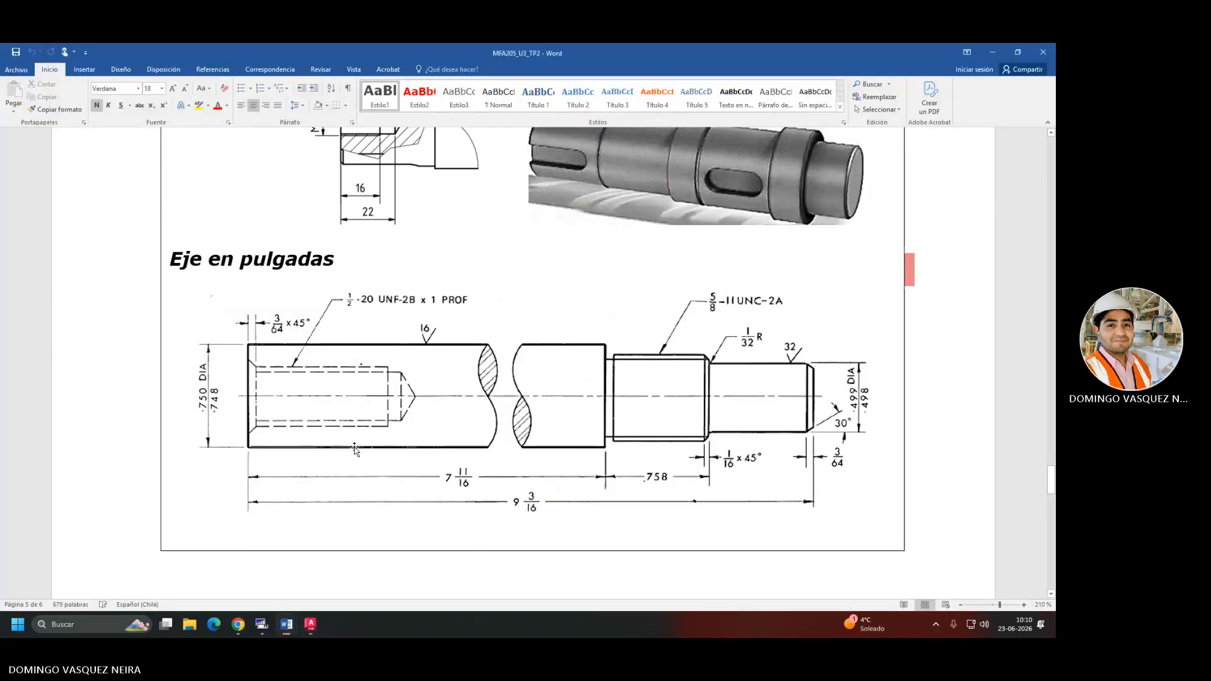
{"action": "key", "text": "super"}
{"action": "type", "text": "CAL"}
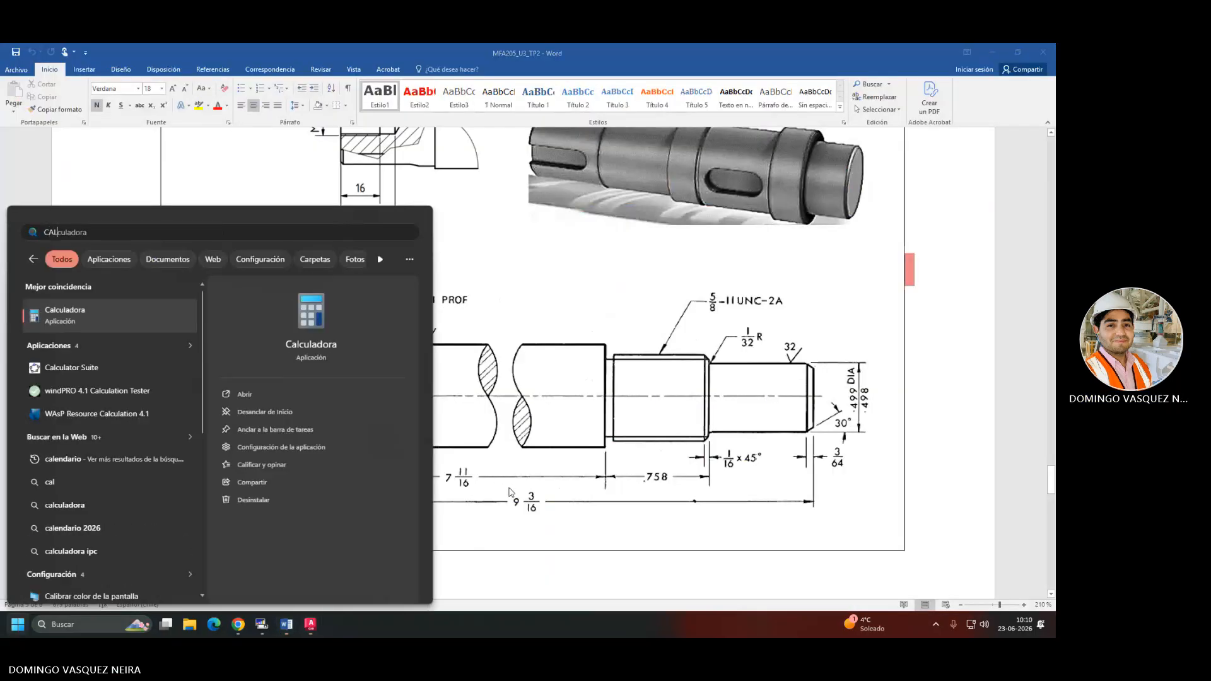
{"action": "key", "text": "Return"}
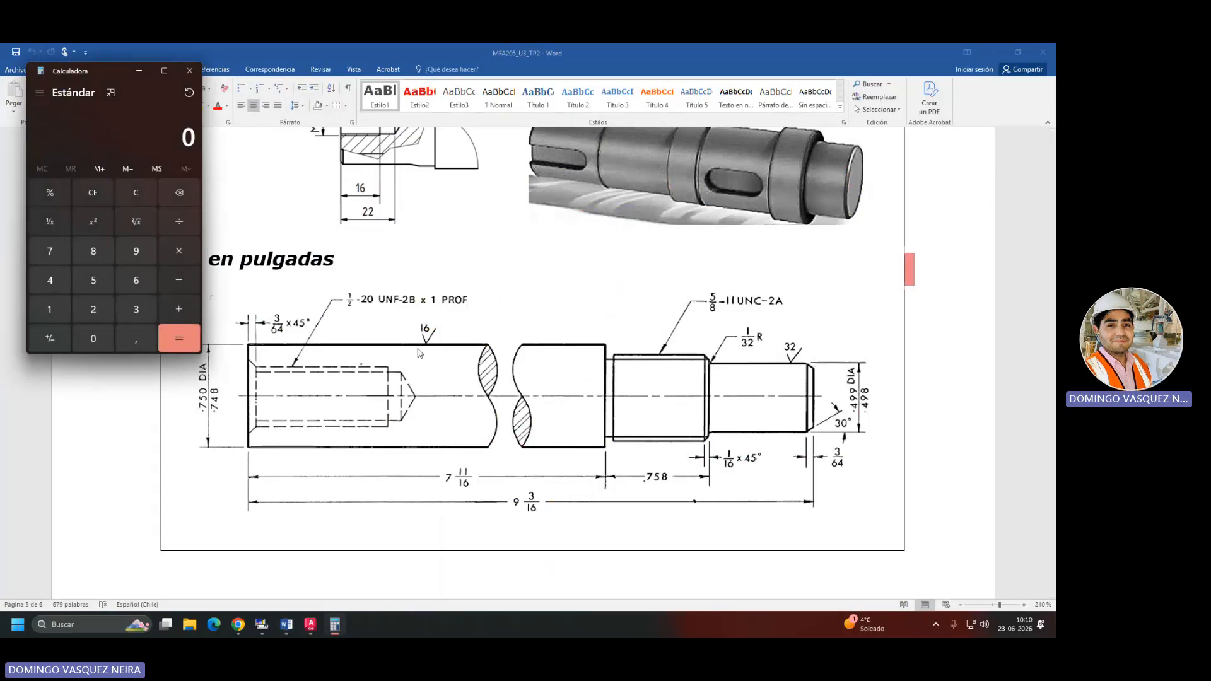
{"action": "type", "text": "3"}
{"action": "type", "text": "/16"}
{"action": "key", "text": "Return"}
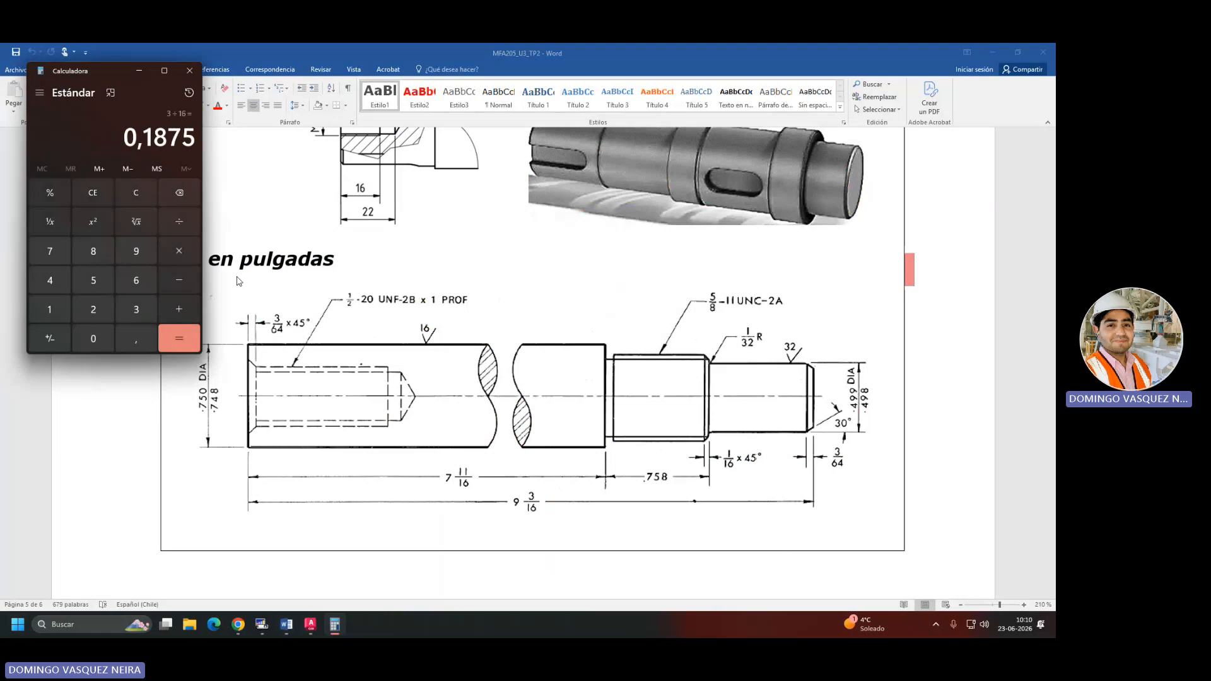
{"action": "type", "text": "+9"}
{"action": "key", "text": "Return"}
{"action": "left_click_drag", "start_coordinate": [145, 144], "coordinate": [183, 143]}
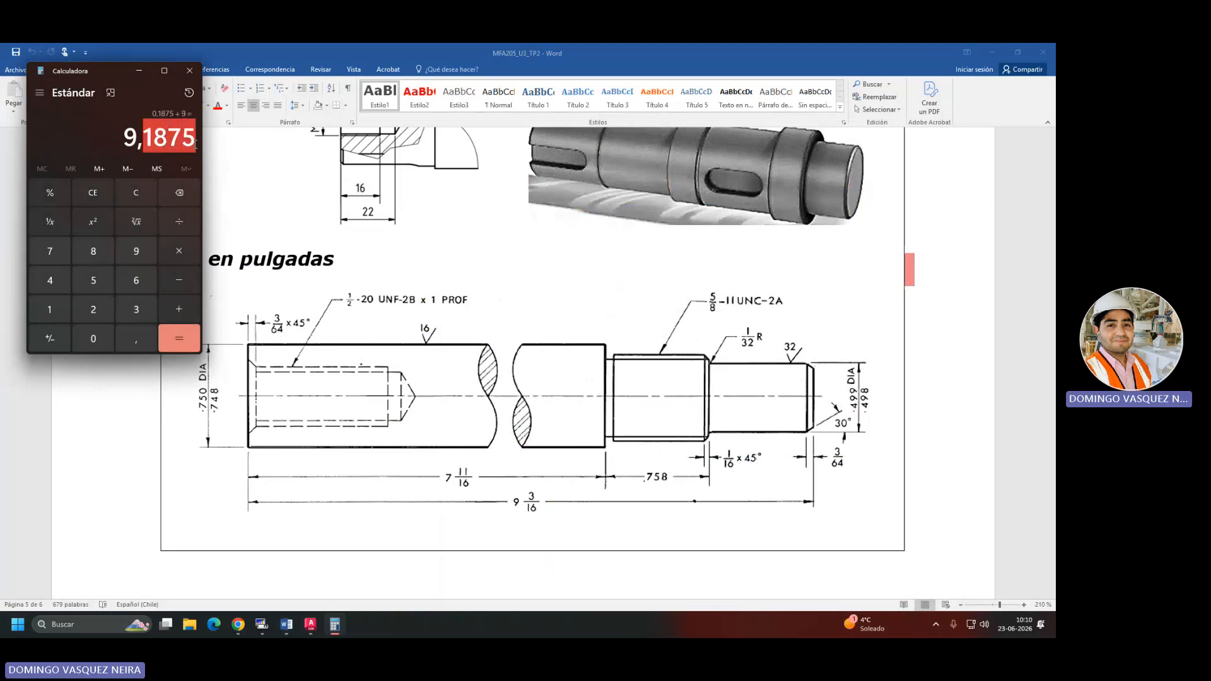
Switch to AutoCAD and draw a 9.1875 horizontal line rightward from the lower end of the vertical line.
{"action": "key", "text": "alt+Tab"}
{"action": "key", "text": "Tab"}
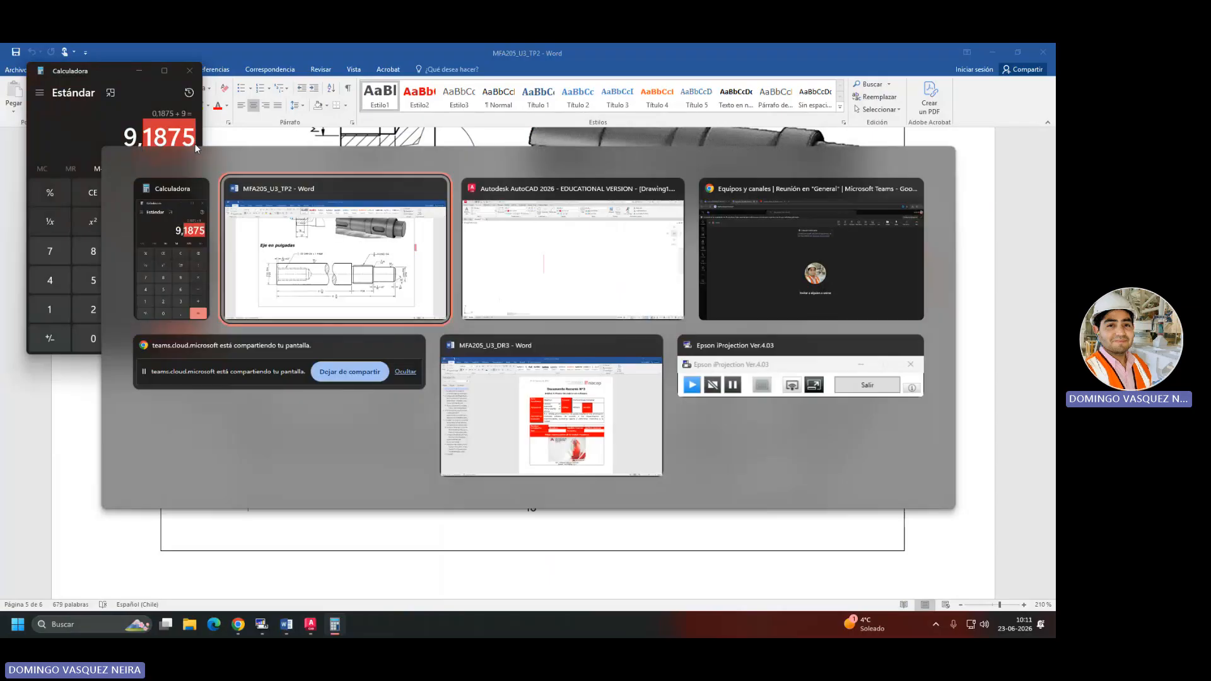
{"action": "type", "text": "l"}
{"action": "key", "text": "Return"}
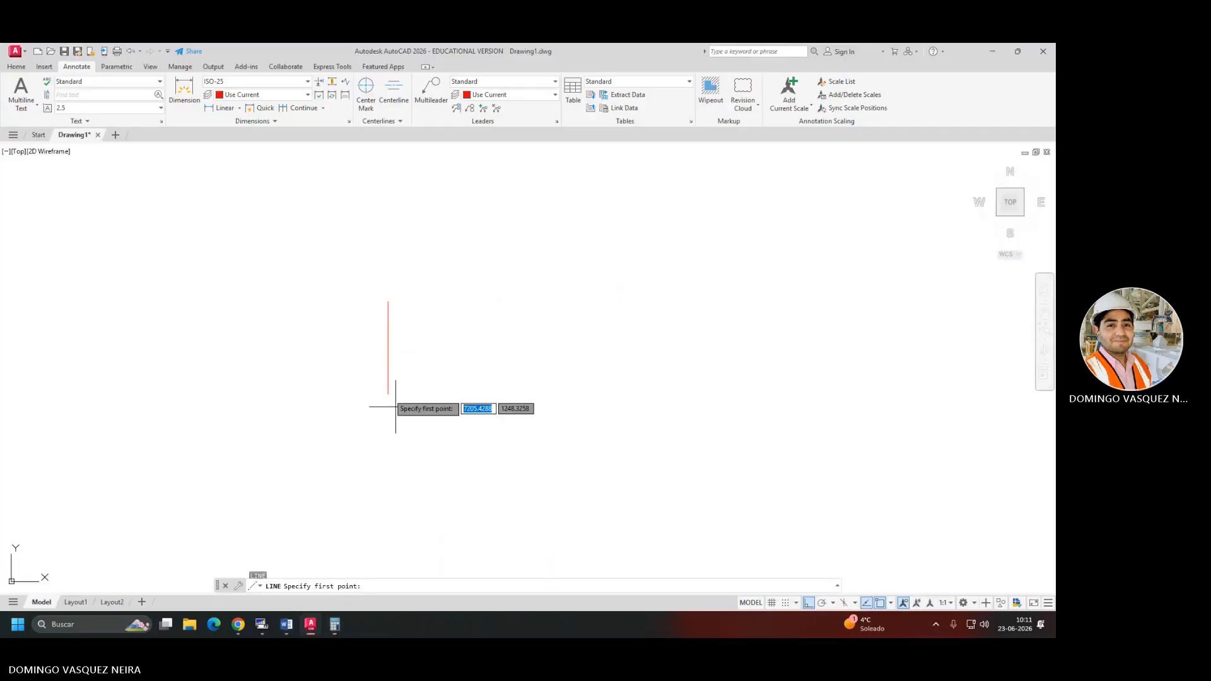
{"action": "left_click", "coordinate": [388, 394]}
{"action": "type", "text": "9"}
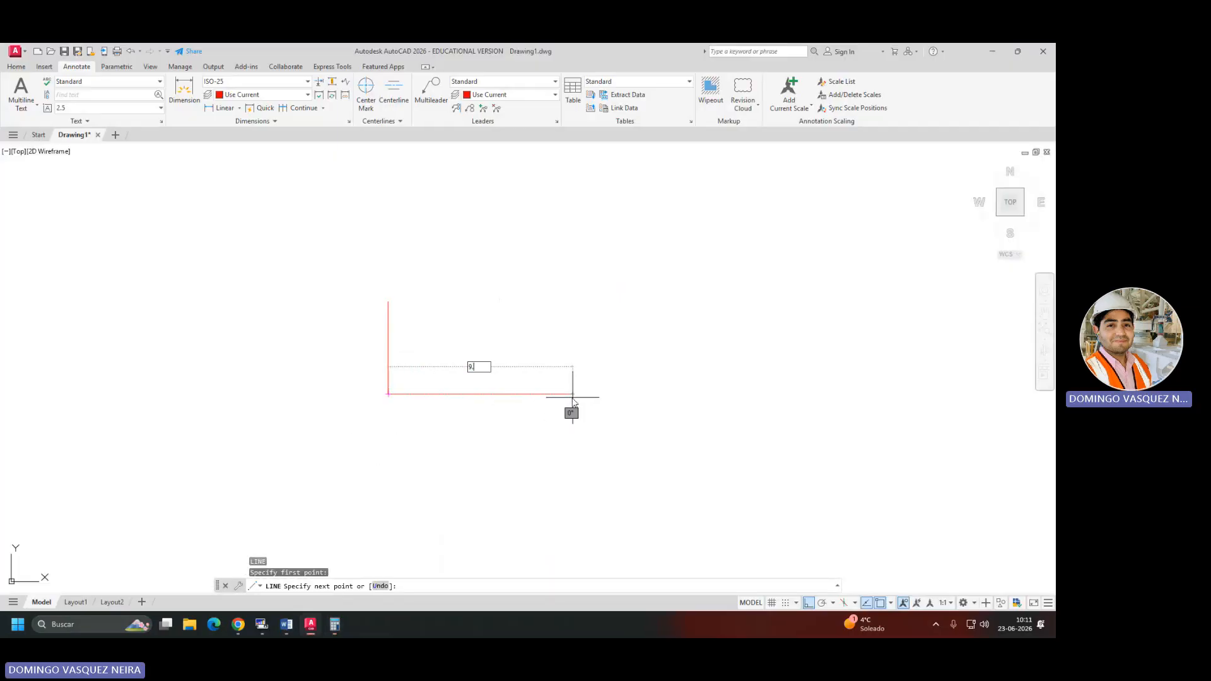
{"action": "type", "text": ".1875"}
{"action": "key", "text": "Return"}
{"action": "key", "text": "Return"}
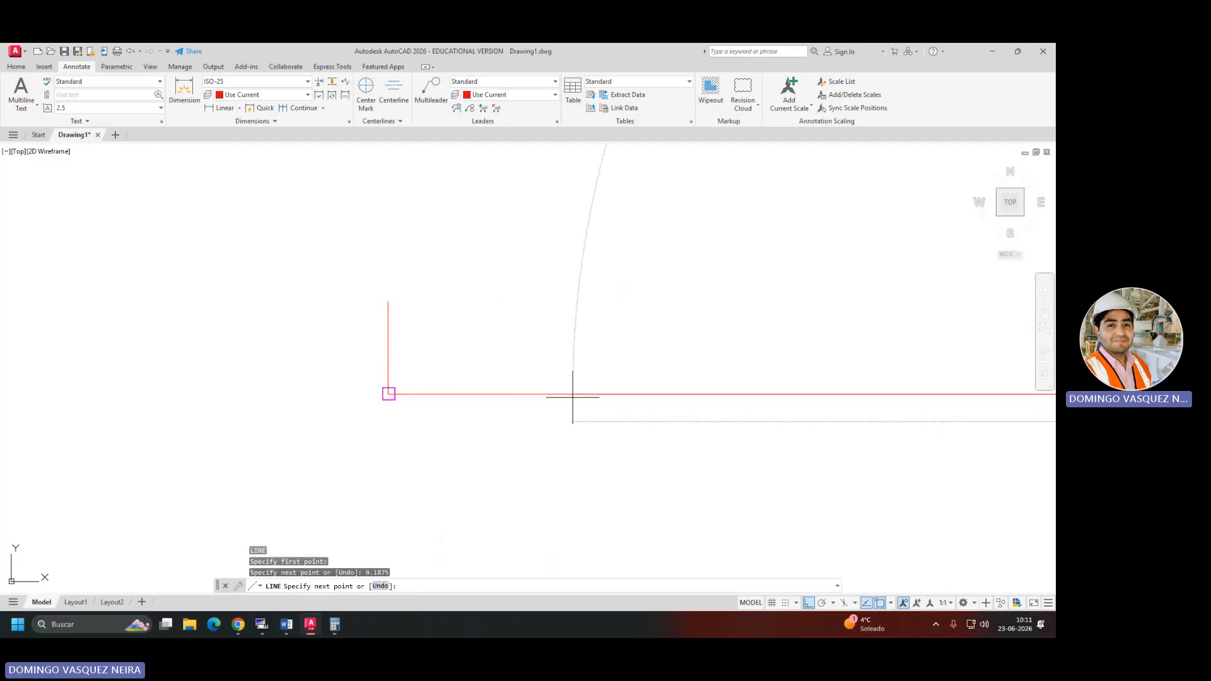
Close the shaft rectangle with a 0.75 vertical line at its right end and a line back along its upper edge.
{"action": "scroll", "coordinate": [568, 397], "scroll_direction": "down", "scroll_amount": 4}
{"action": "key", "text": "Return"}
{"action": "left_click", "coordinate": [687, 335]}
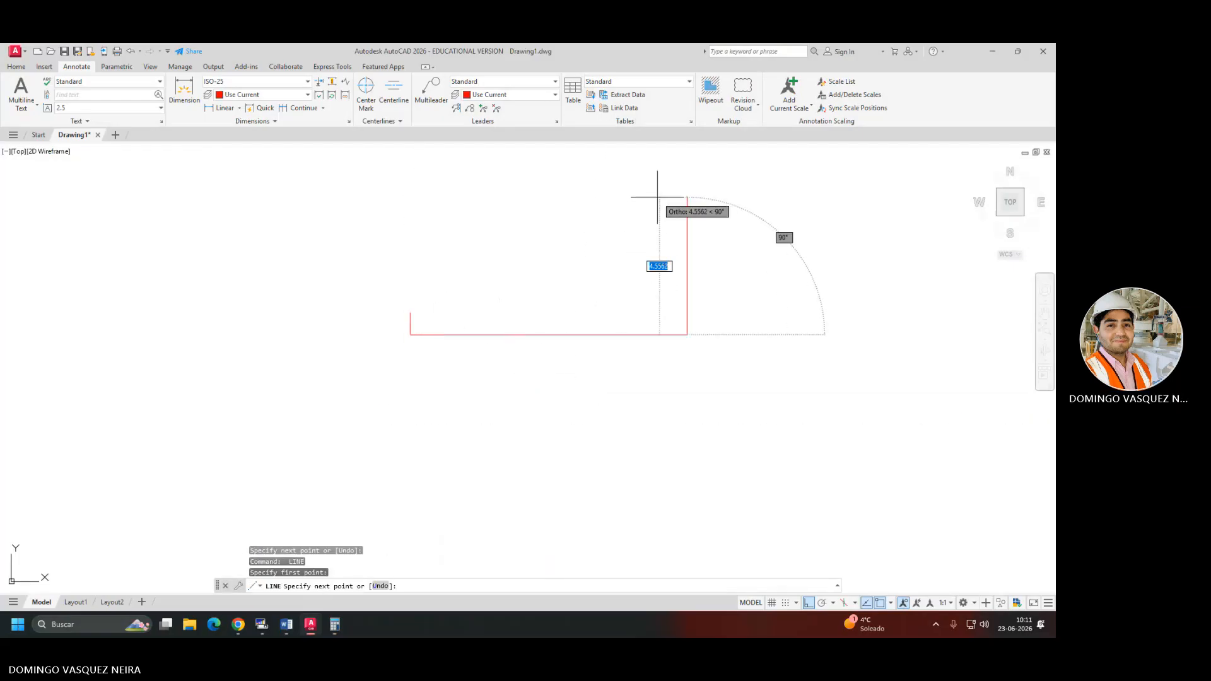
{"action": "key", "text": "Return"}
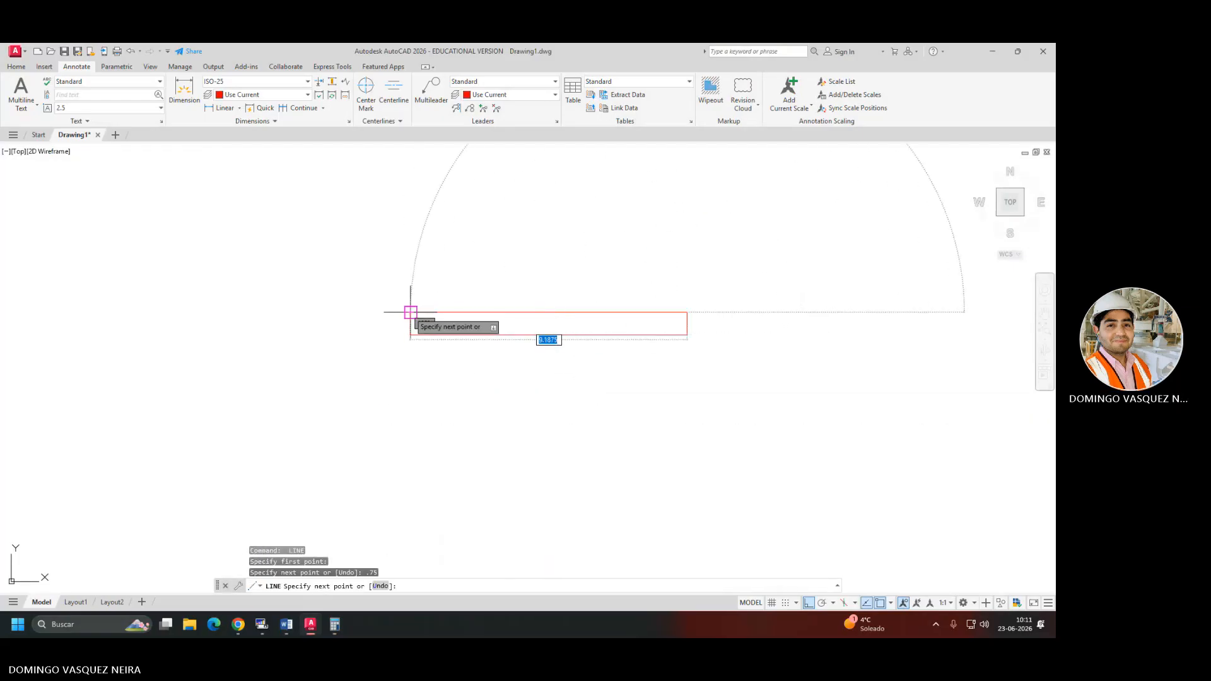
{"action": "left_click", "coordinate": [411, 312]}
{"action": "key", "text": "Return"}
{"action": "scroll", "coordinate": [474, 326], "scroll_direction": "down", "scroll_amount": 10}
{"action": "scroll", "coordinate": [479, 326], "scroll_direction": "up", "scroll_amount": 6}
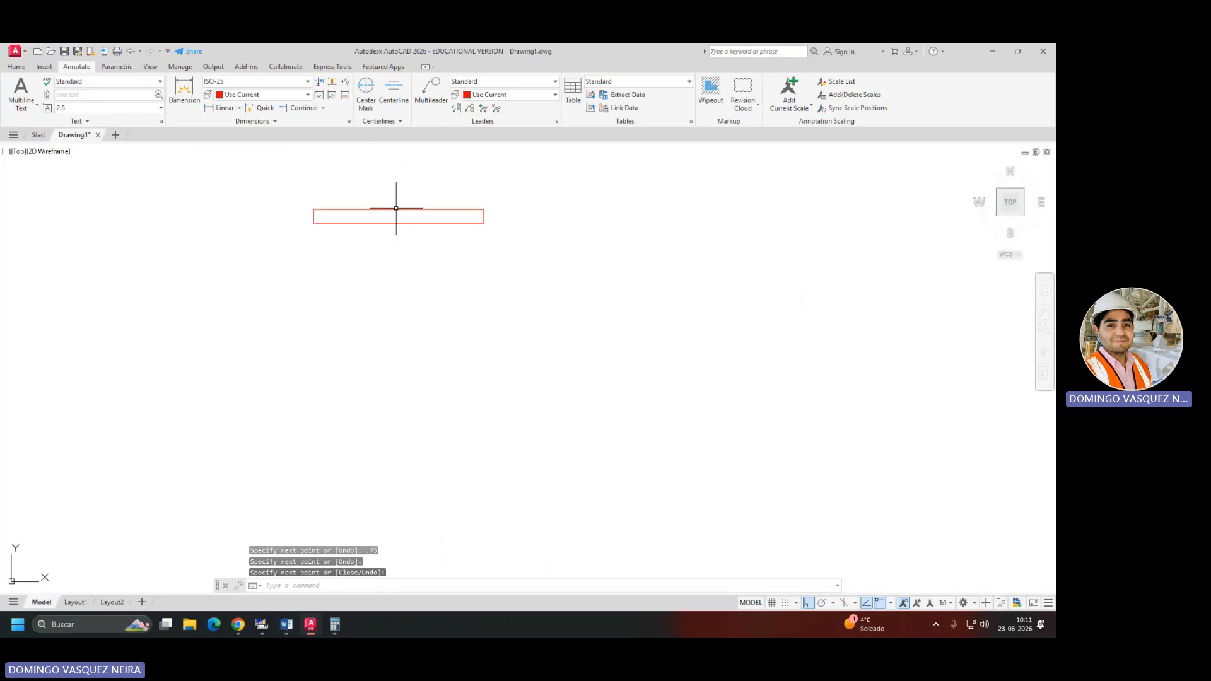
{"action": "middle_click_drag", "start_coordinate": [348, 252], "coordinate": [372, 272]}
Switch to the Word document and examine the enlarged 'Eje en pulgadas' shaft drawing.
{"action": "key", "text": "alt+Tab"}
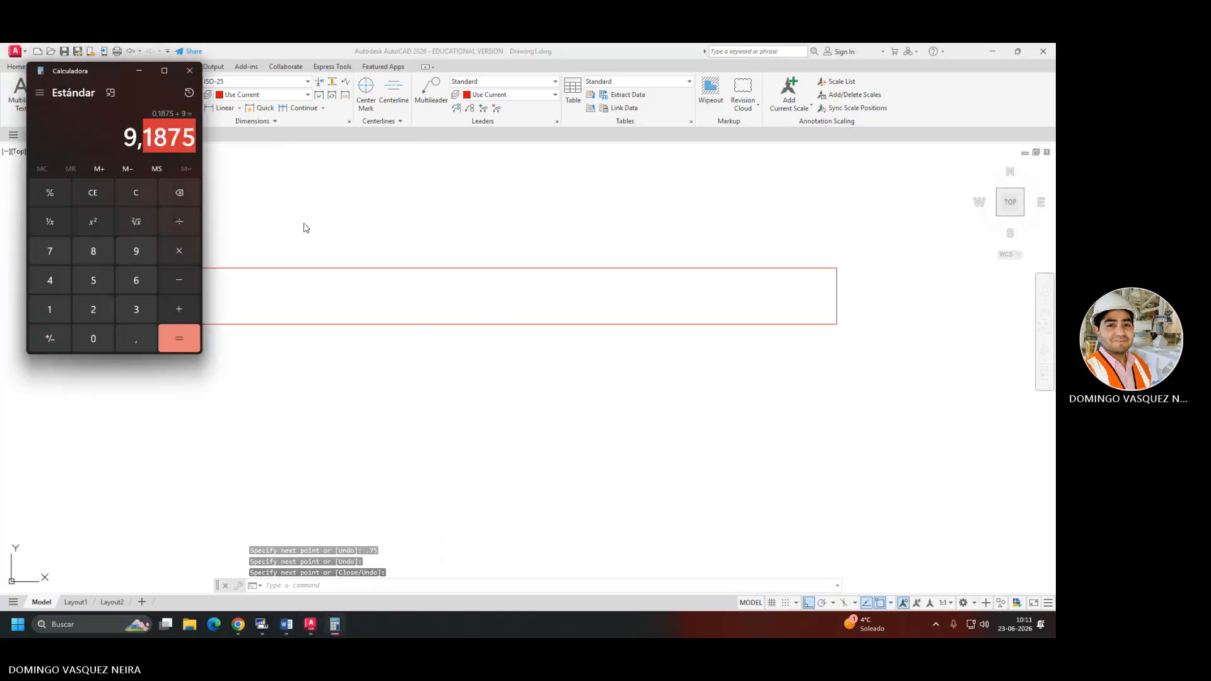
{"action": "key", "text": "alt+Tab"}
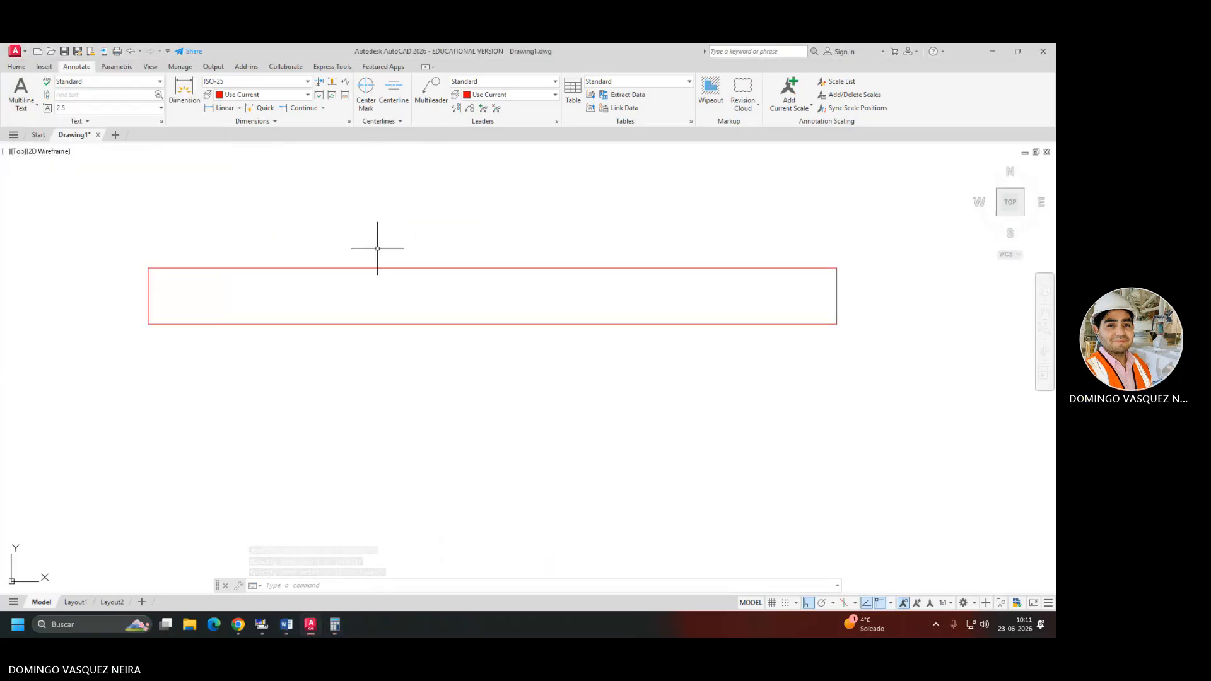
{"action": "key", "text": "alt+Tab"}
{"action": "key", "text": "alt+Tab"}
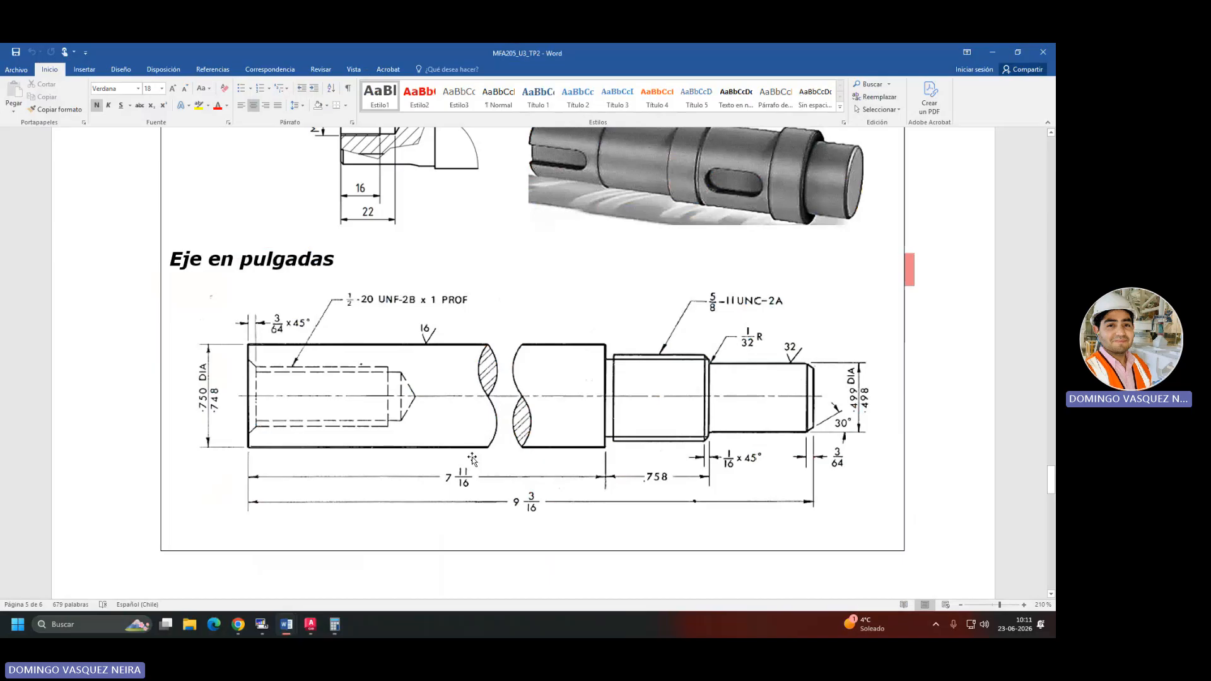
{"action": "scroll", "coordinate": [471, 457], "scroll_direction": "up", "scroll_amount": 1}
{"action": "scroll", "coordinate": [535, 479], "scroll_direction": "up", "scroll_amount": 2, "text": "ctrl"}
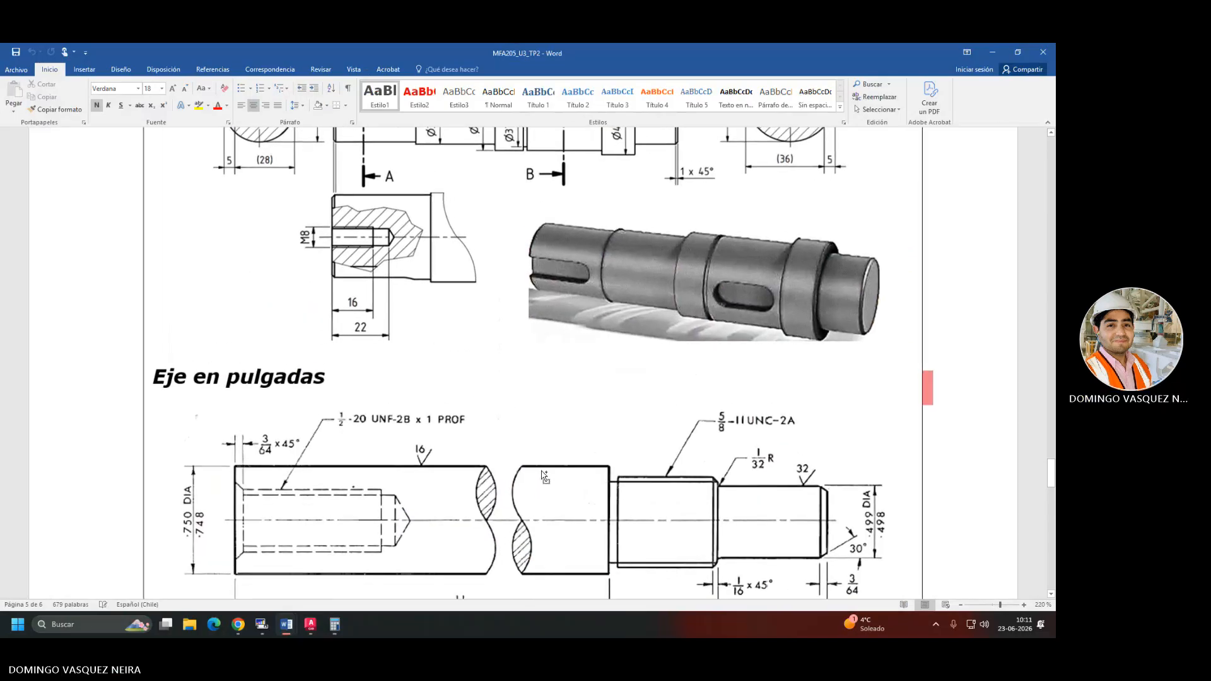
{"action": "left_click", "coordinate": [535, 457]}
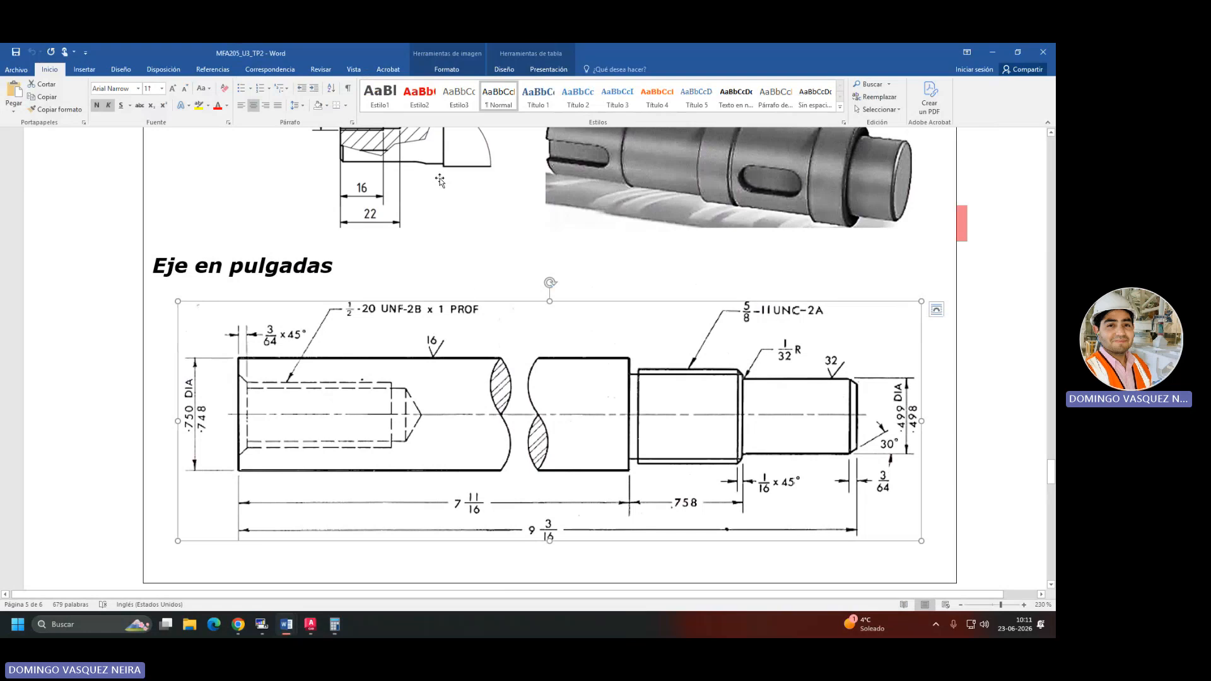
{"action": "key", "text": "super"}
{"action": "key", "text": "super"}
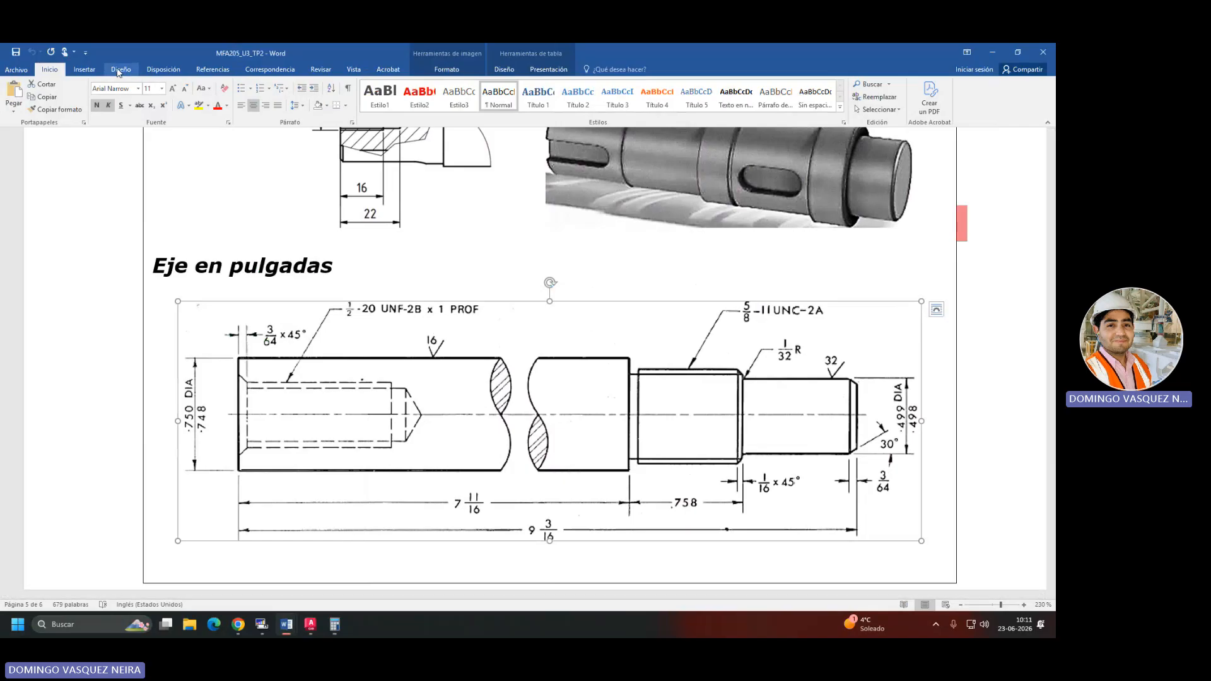
{"action": "left_click", "coordinate": [84, 69]}
{"action": "left_click", "coordinate": [192, 95]}
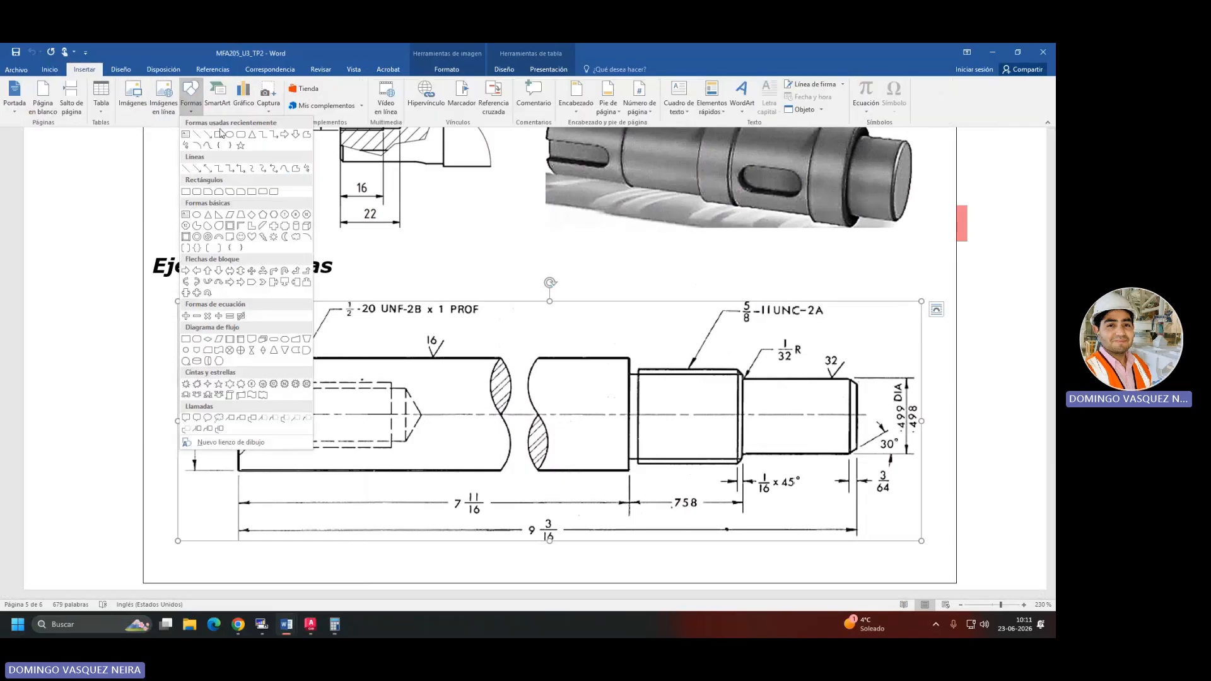
{"action": "left_click", "coordinate": [220, 136]}
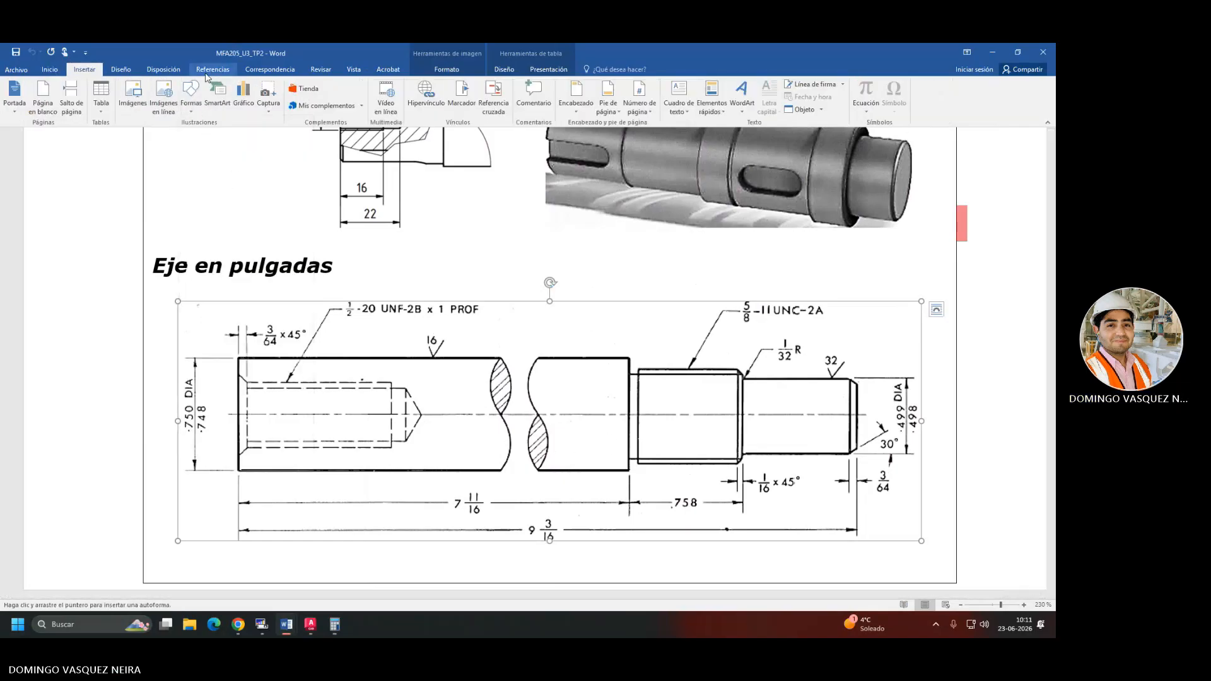
{"action": "left_click", "coordinate": [164, 98]}
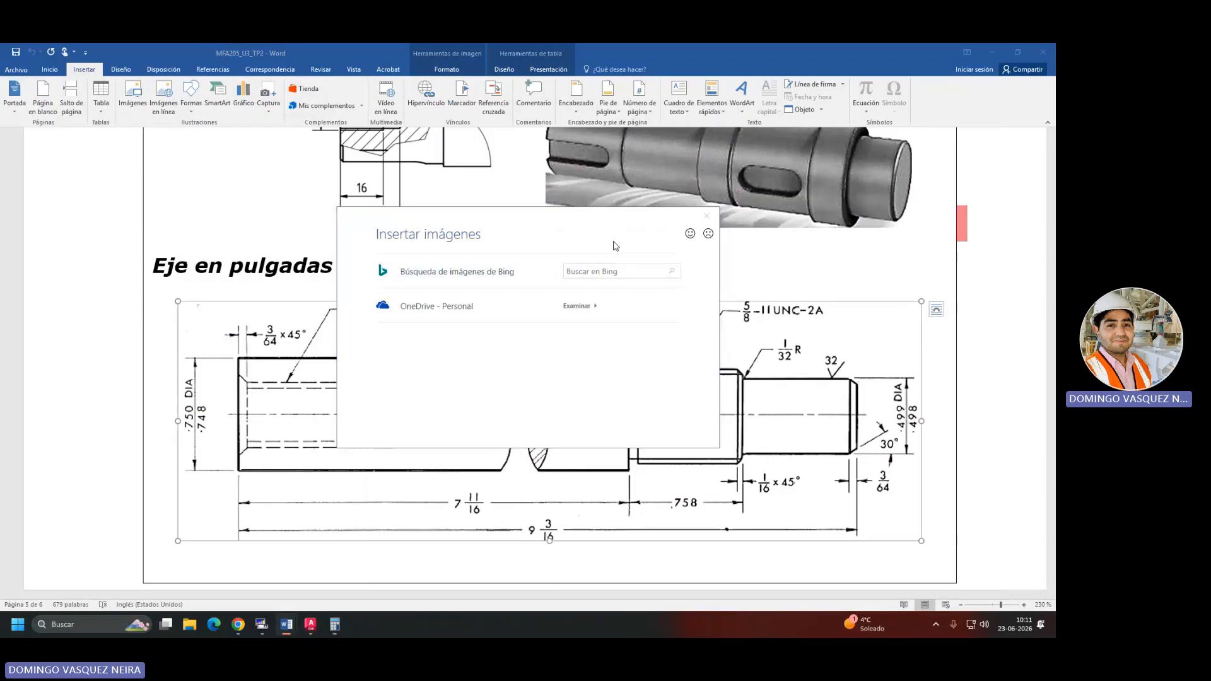
{"action": "left_click", "coordinate": [705, 216]}
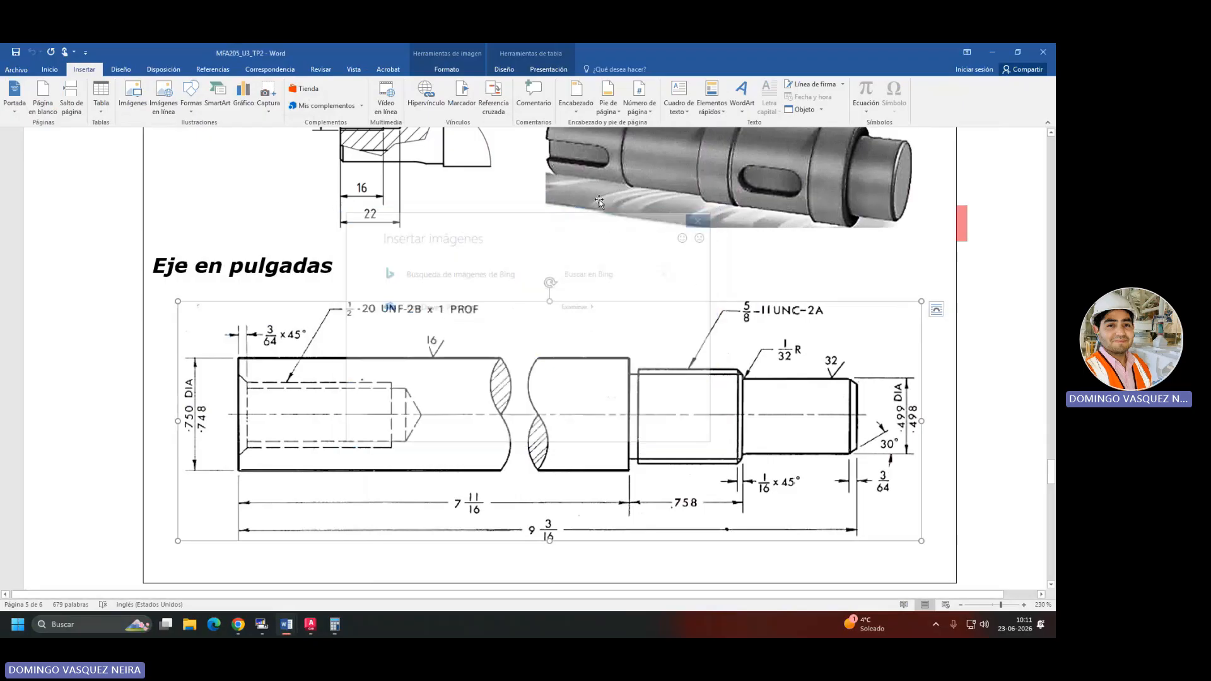
Draw a vertical line about 2.5 cm long over the inch shaft and align it with the large diameter's right shoulder.
{"action": "left_click", "coordinate": [191, 94]}
{"action": "left_click", "coordinate": [197, 138]}
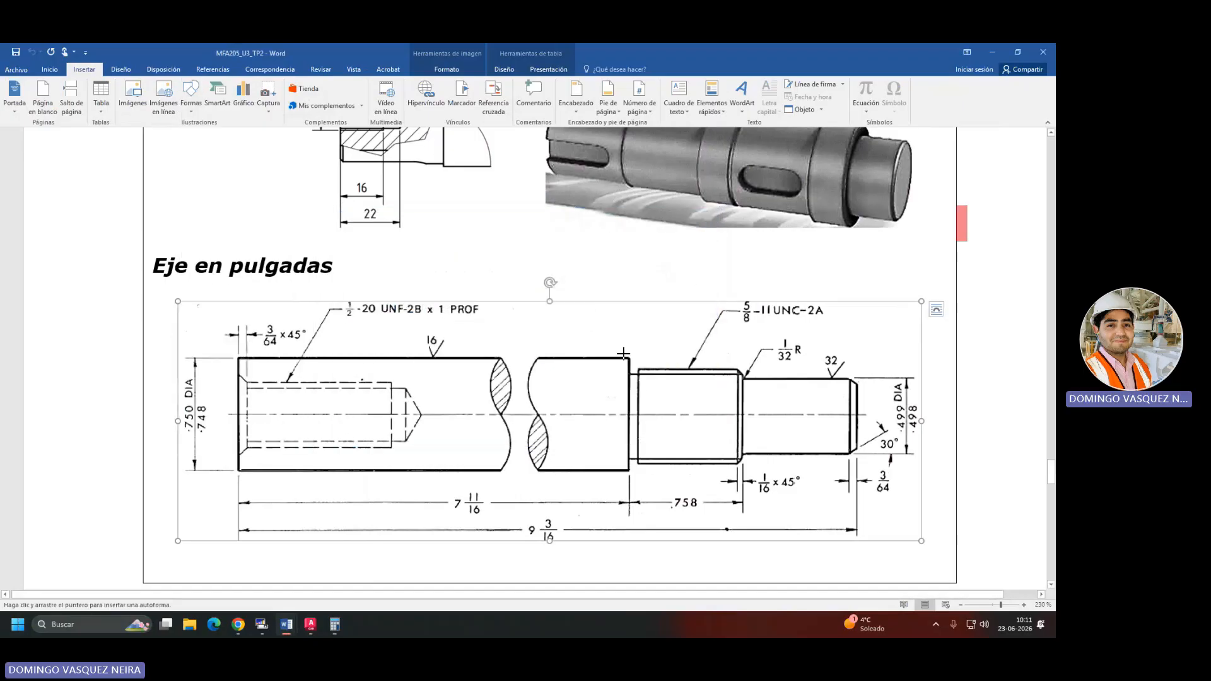
{"action": "left_click_drag", "start_coordinate": [622, 354], "coordinate": [623, 431]}
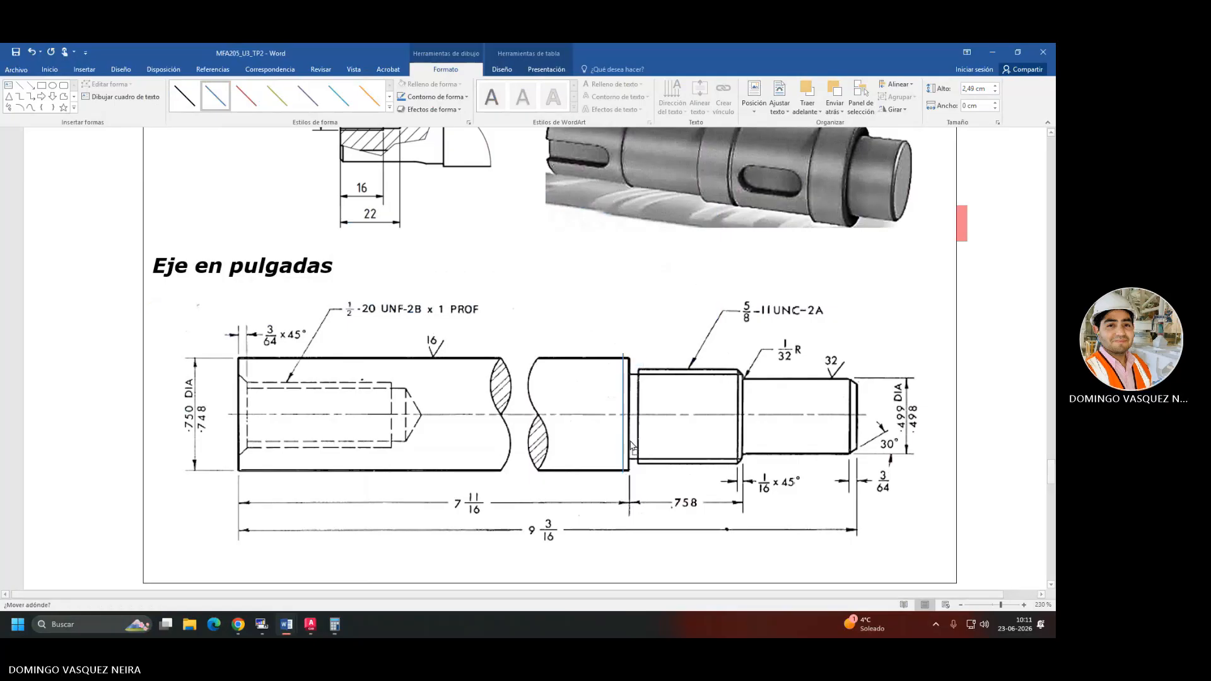
{"action": "left_click", "coordinate": [622, 438]}
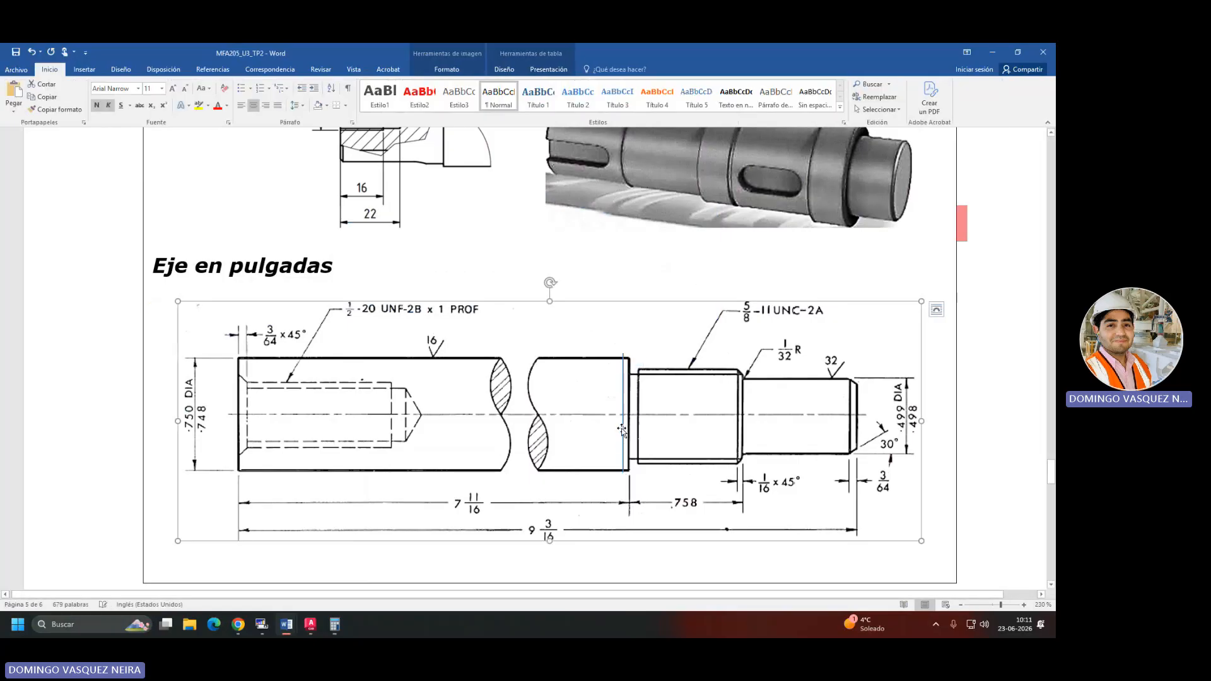
{"action": "left_click", "coordinate": [624, 427]}
{"action": "left_click_drag", "start_coordinate": [641, 422], "coordinate": [646, 422]}
Give the marker line a red outline 6 pt thick and shift it slightly left, just inside the shaft's shoulder.
{"action": "left_click", "coordinate": [445, 70]}
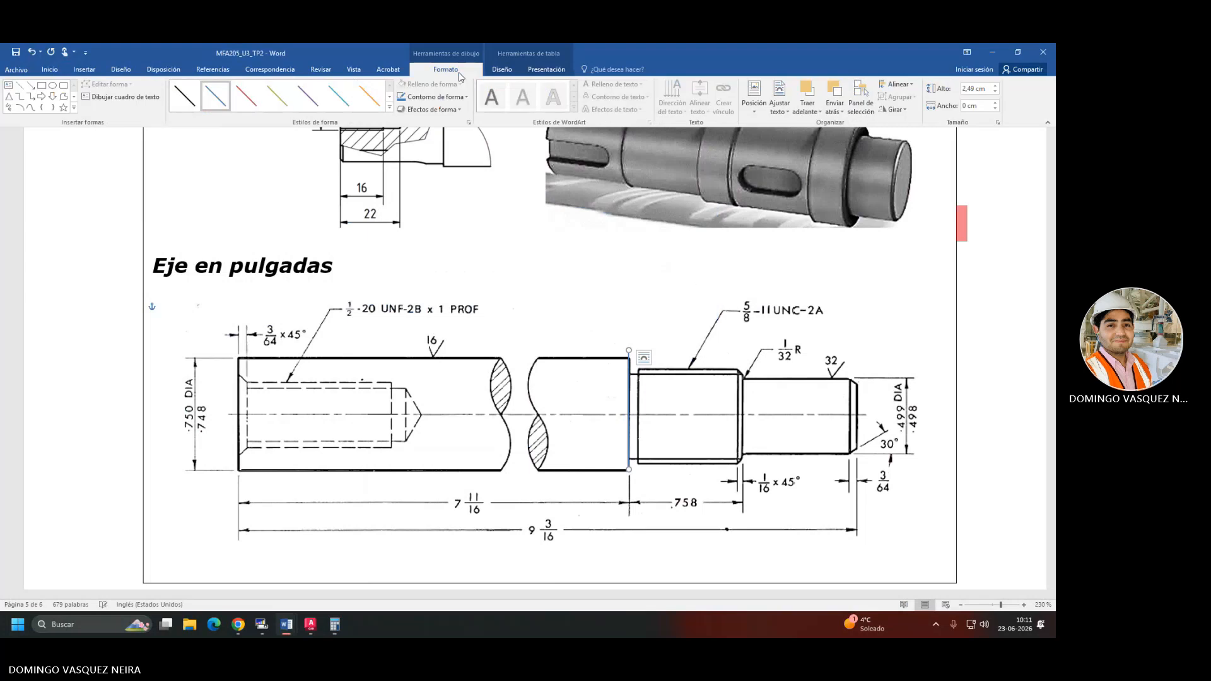
{"action": "left_click", "coordinate": [433, 97]}
{"action": "left_click", "coordinate": [418, 187]}
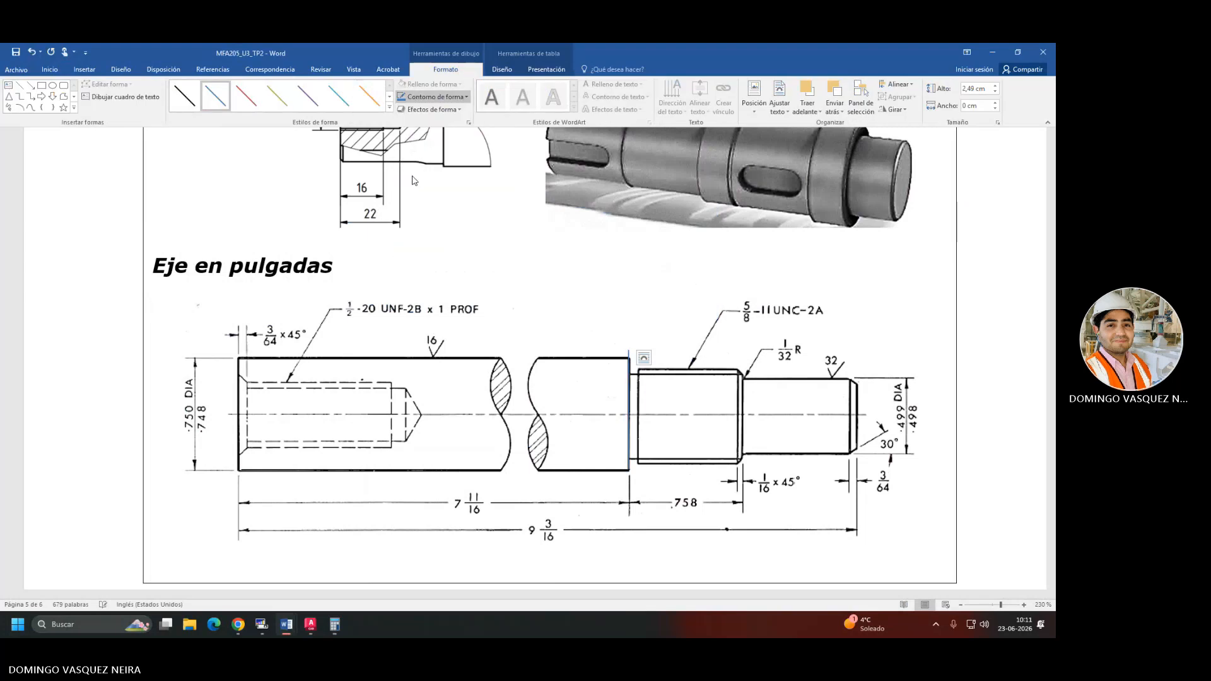
{"action": "left_click", "coordinate": [433, 98]}
{"action": "mouse_move", "coordinate": [453, 229]}
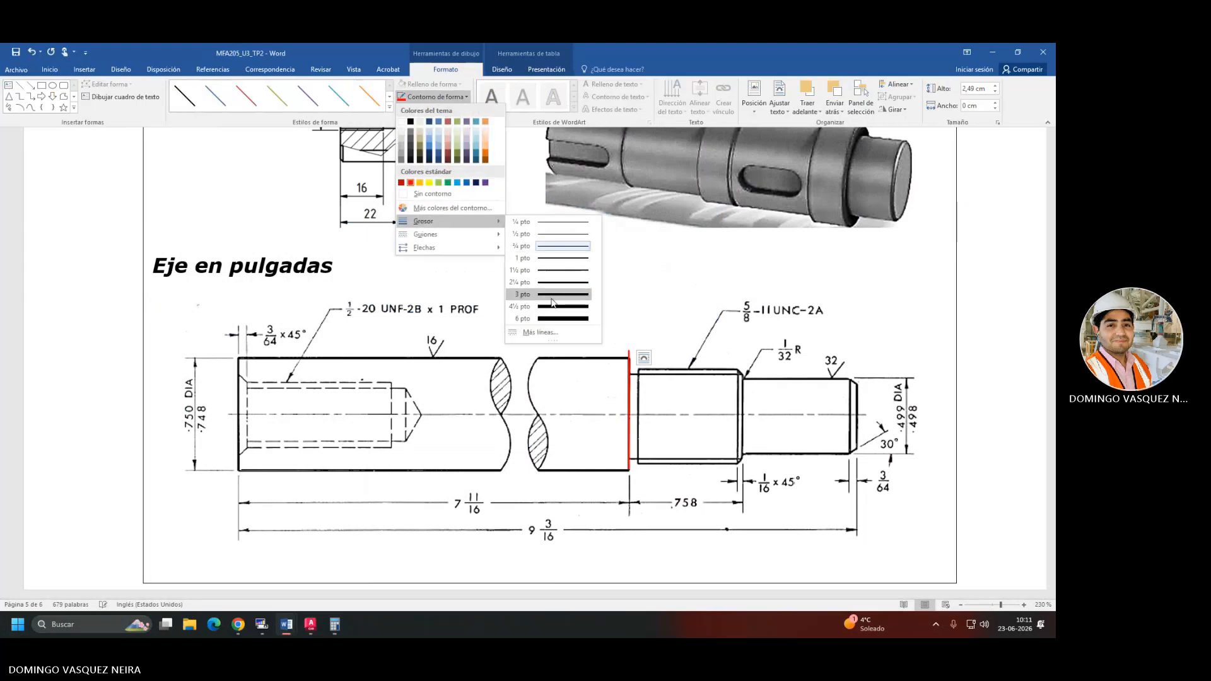
{"action": "left_click", "coordinate": [552, 324]}
{"action": "mouse_move", "coordinate": [632, 403]}
{"action": "left_mouse_down"}
{"action": "mouse_move", "coordinate": [643, 405]}
{"action": "mouse_move", "coordinate": [260, 407]}
{"action": "mouse_move", "coordinate": [623, 406]}
{"action": "left_mouse_up"}
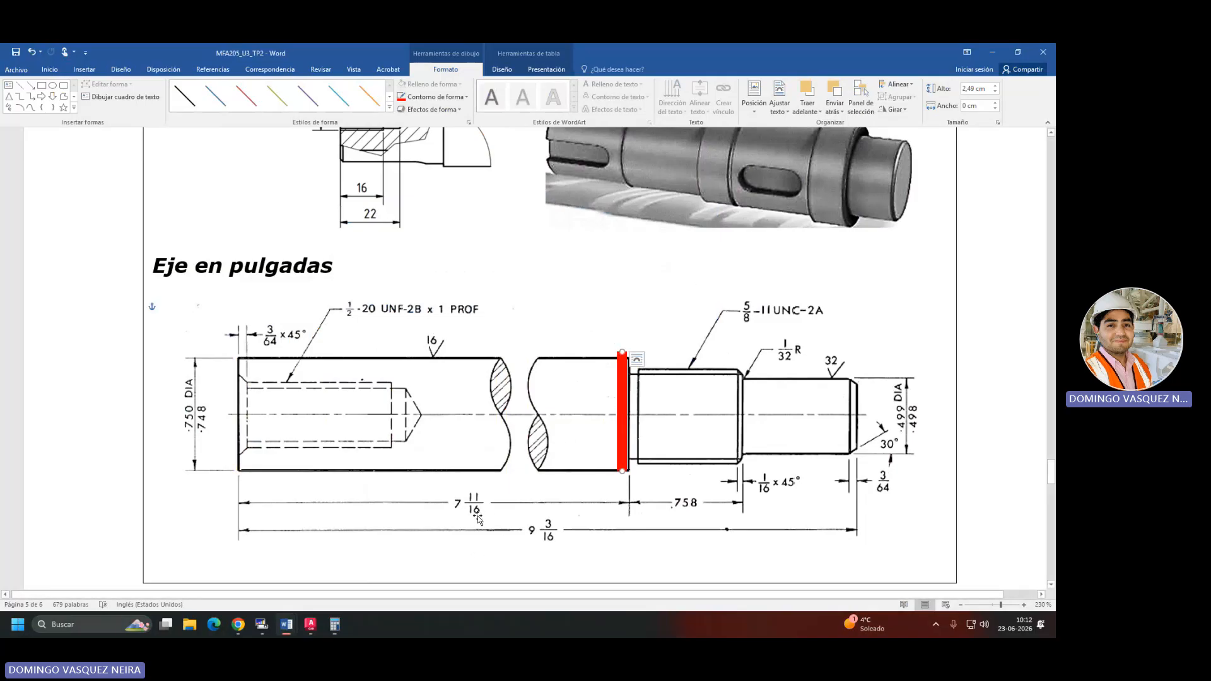
Switch to Calculator and compute 11 ÷ 16 + 7 for the length of the shaft's large-diameter section.
{"action": "key", "text": "super+Tab"}
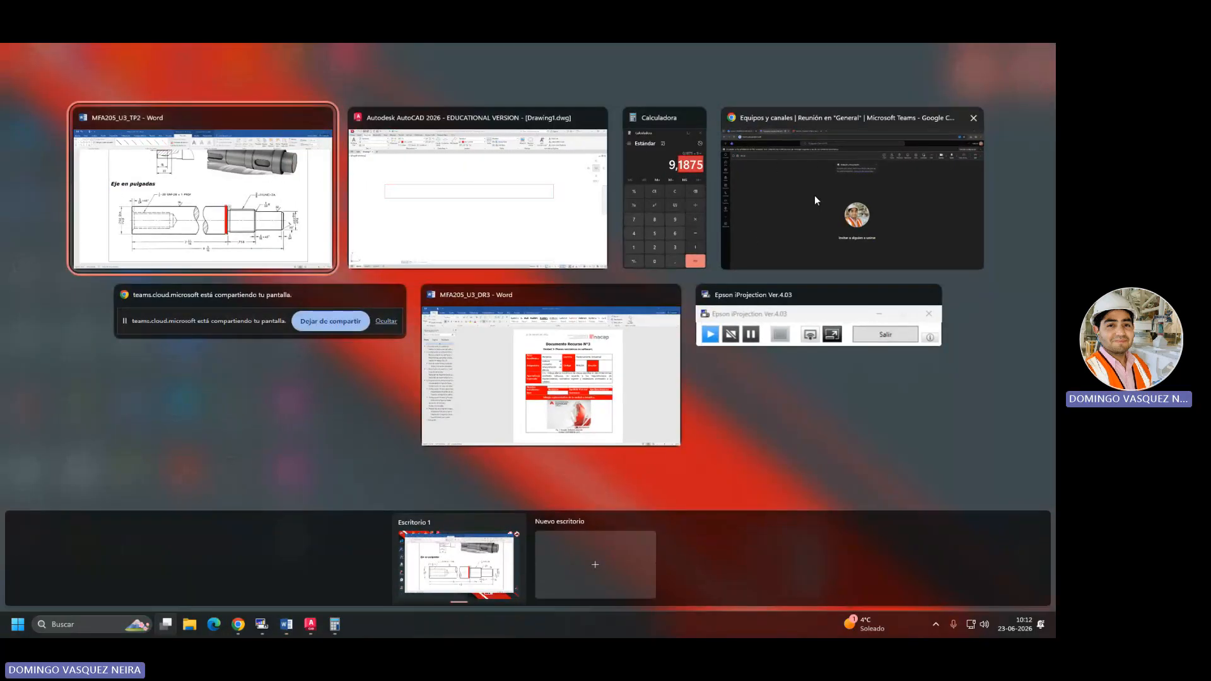
{"action": "left_click", "coordinate": [670, 210]}
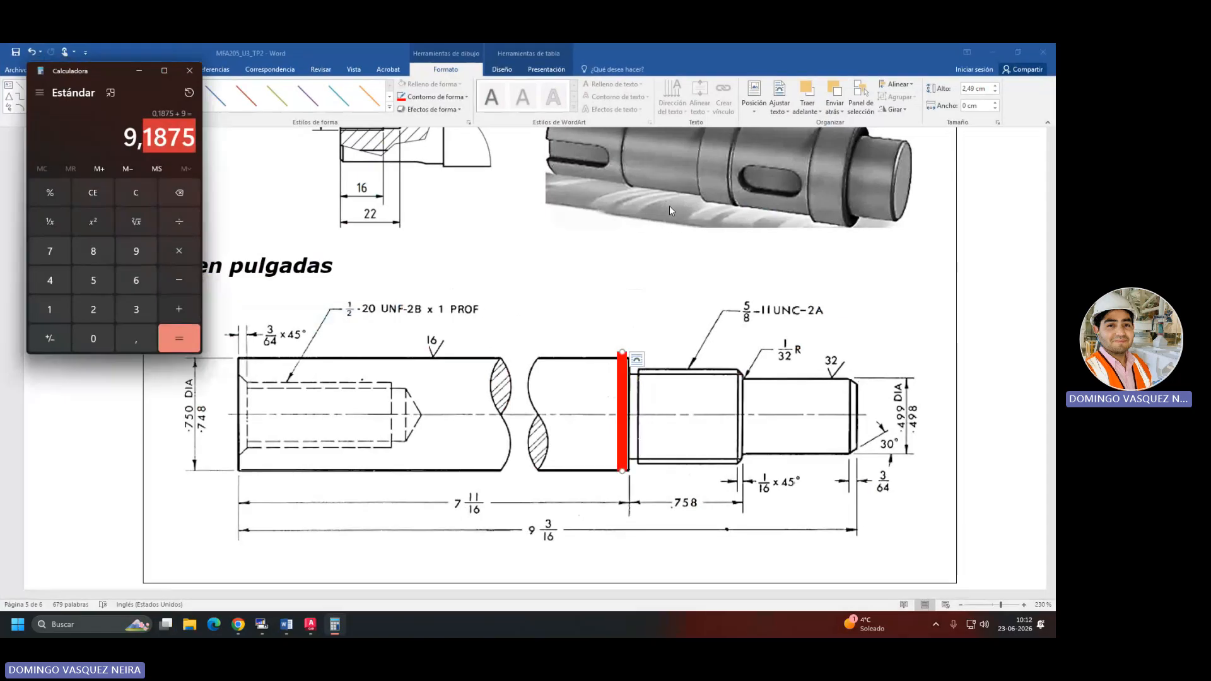
{"action": "type", "text": "11 ÷ 16"}
{"action": "key", "text": "Return"}
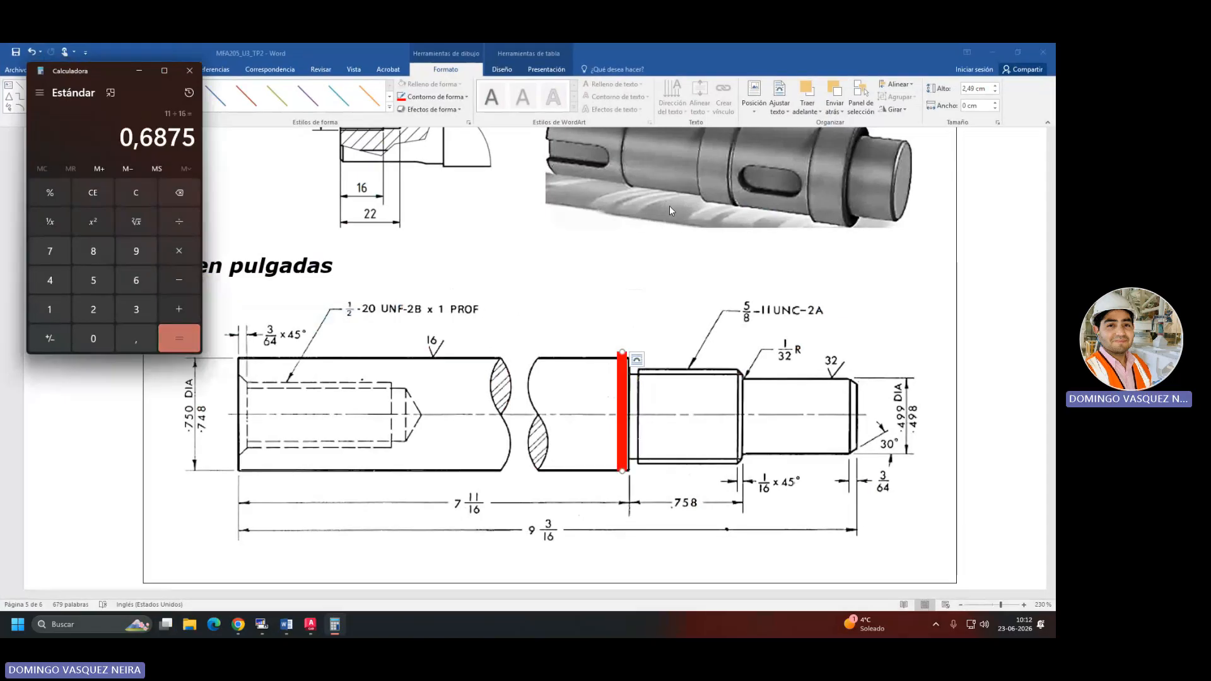
{"action": "type", "text": "7"}
{"action": "key", "text": "Return"}
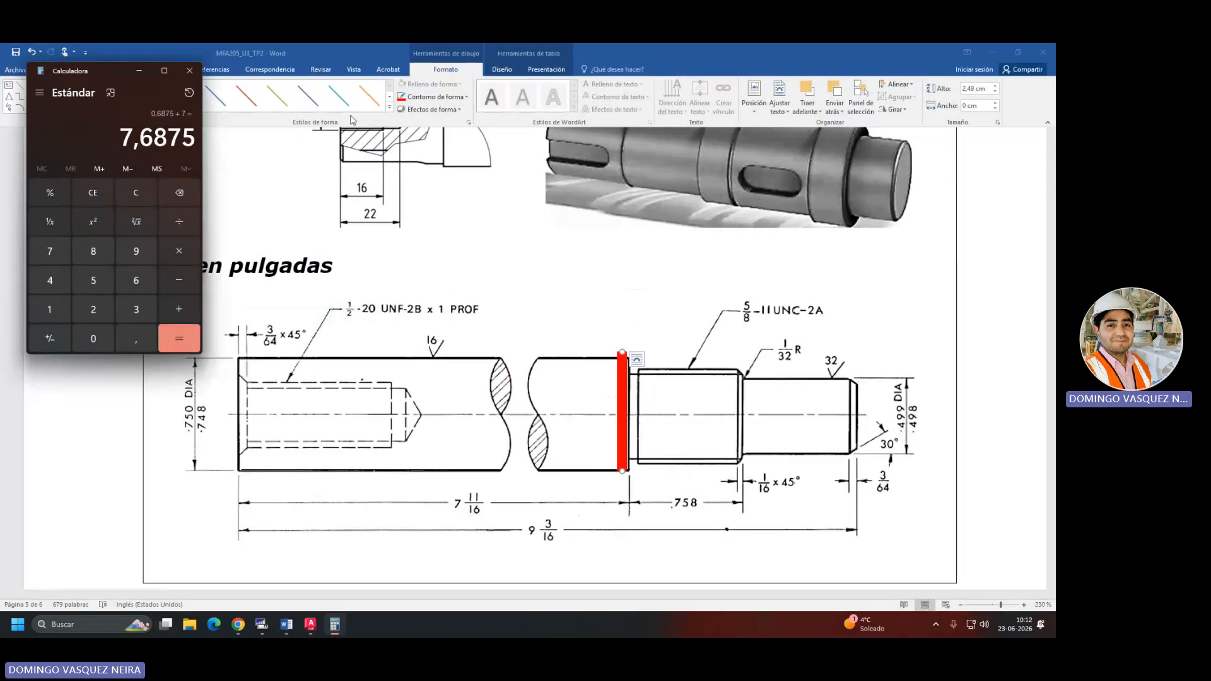
{"action": "double_click", "coordinate": [198, 144]}
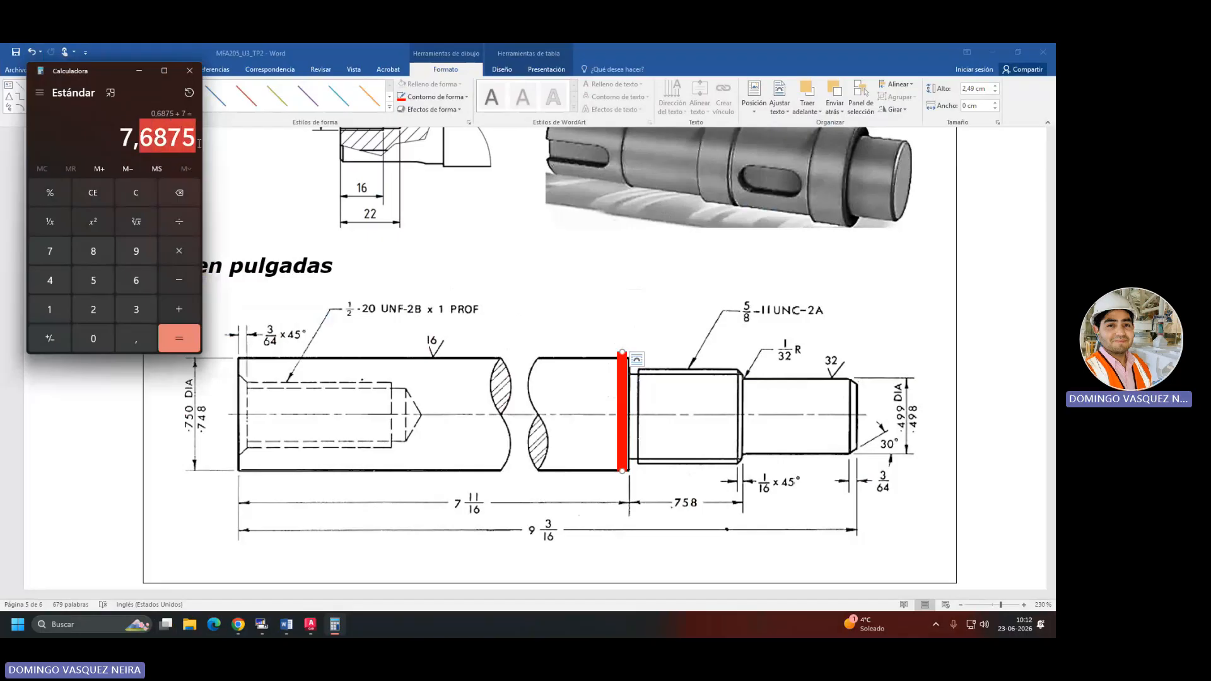
Switch to AutoCAD and offset the shaft's left edge 7.6875 to the right to mark the end of the large-diameter section.
{"action": "right_click", "coordinate": [182, 141]}
{"action": "left_click", "coordinate": [196, 152]}
{"action": "key", "text": "alt+Tab"}
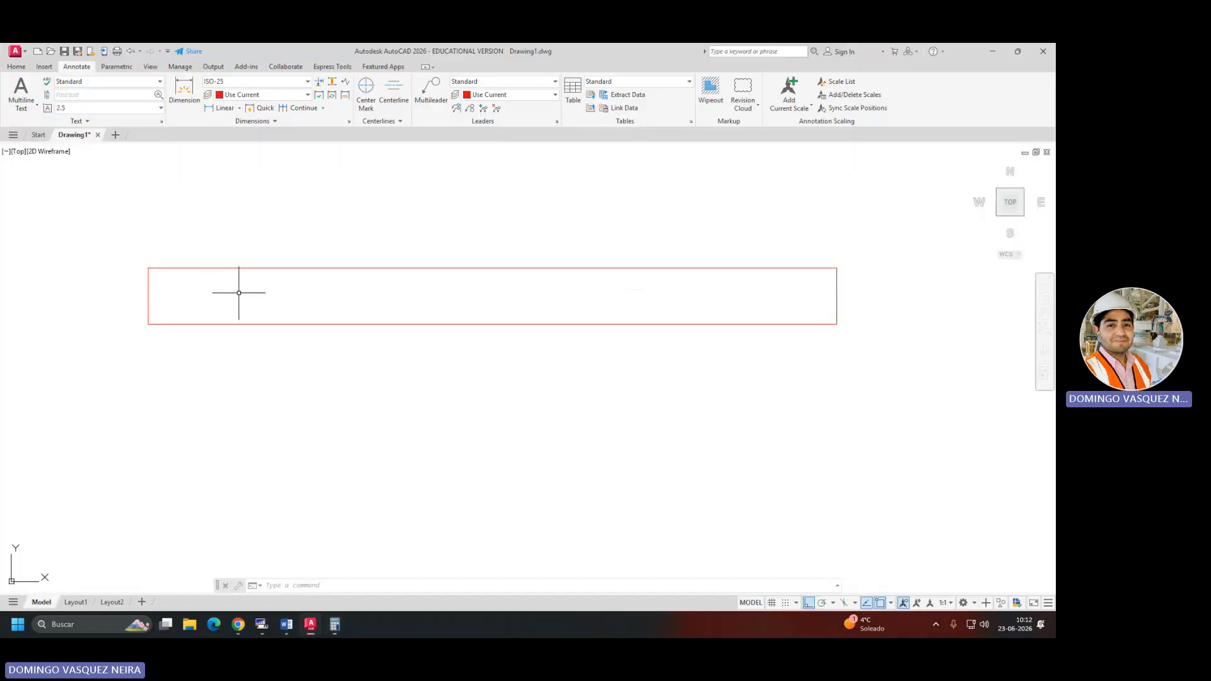
{"action": "left_click", "coordinate": [16, 66]}
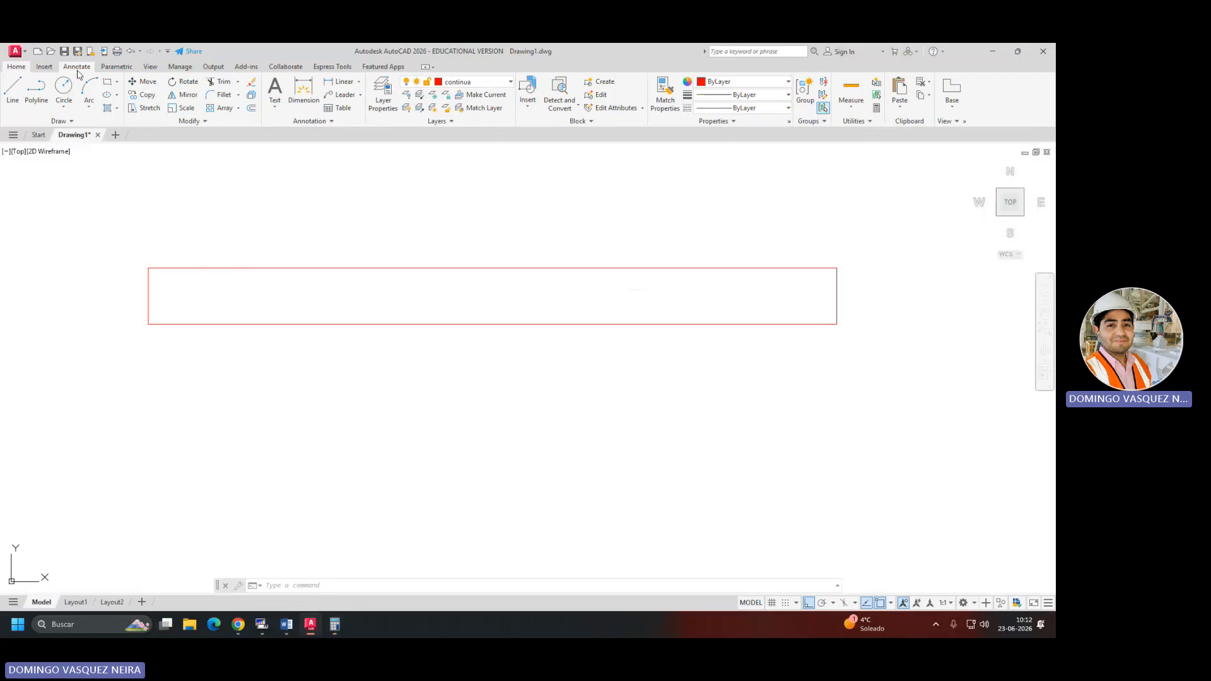
{"action": "left_click", "coordinate": [252, 109]}
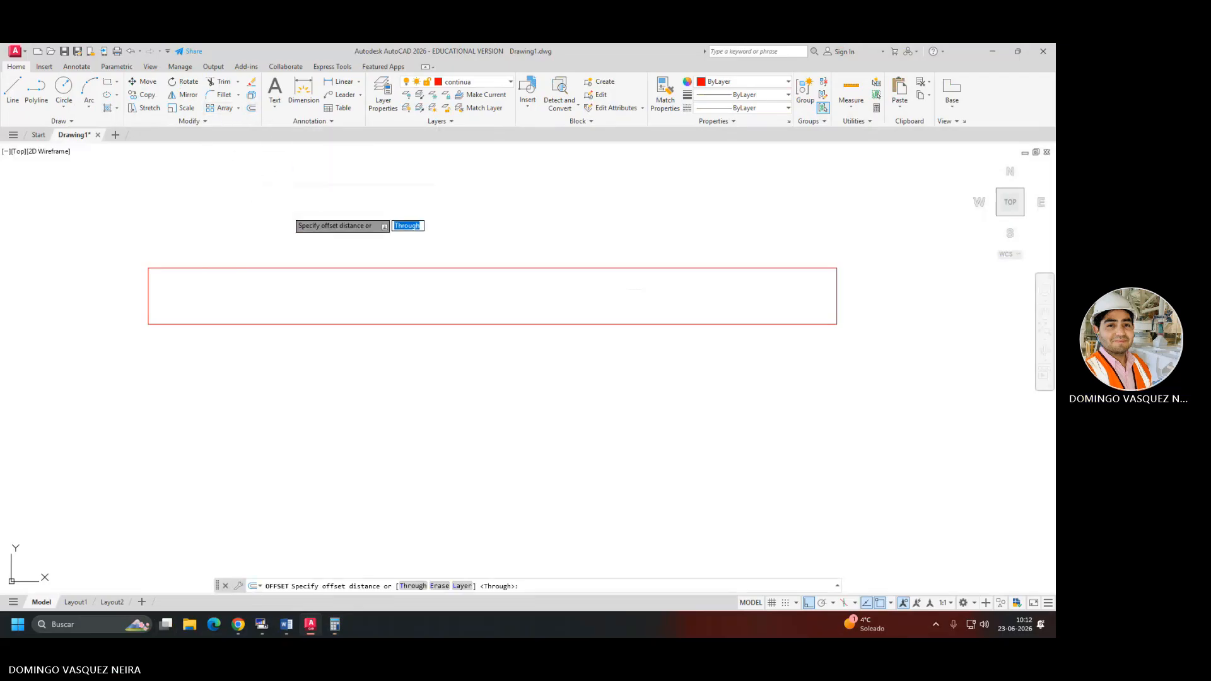
{"action": "key", "text": "alt+Tab"}
{"action": "key", "text": "alt+Tab"}
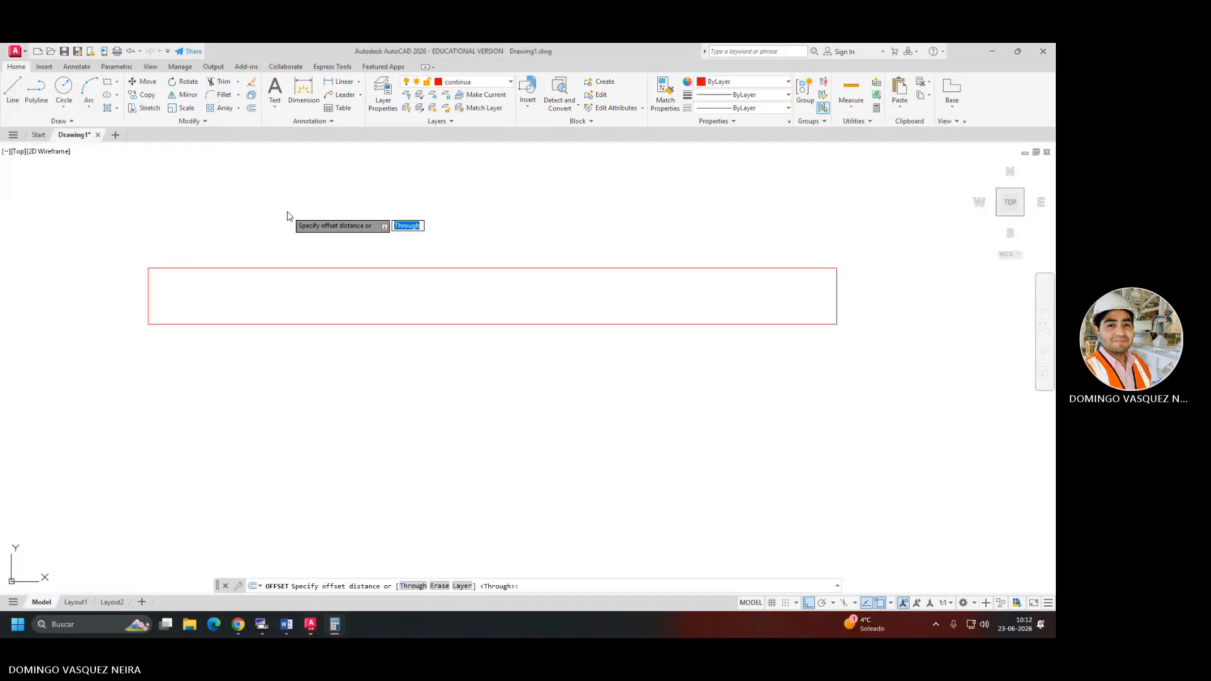
{"action": "type", "text": "7.6"}
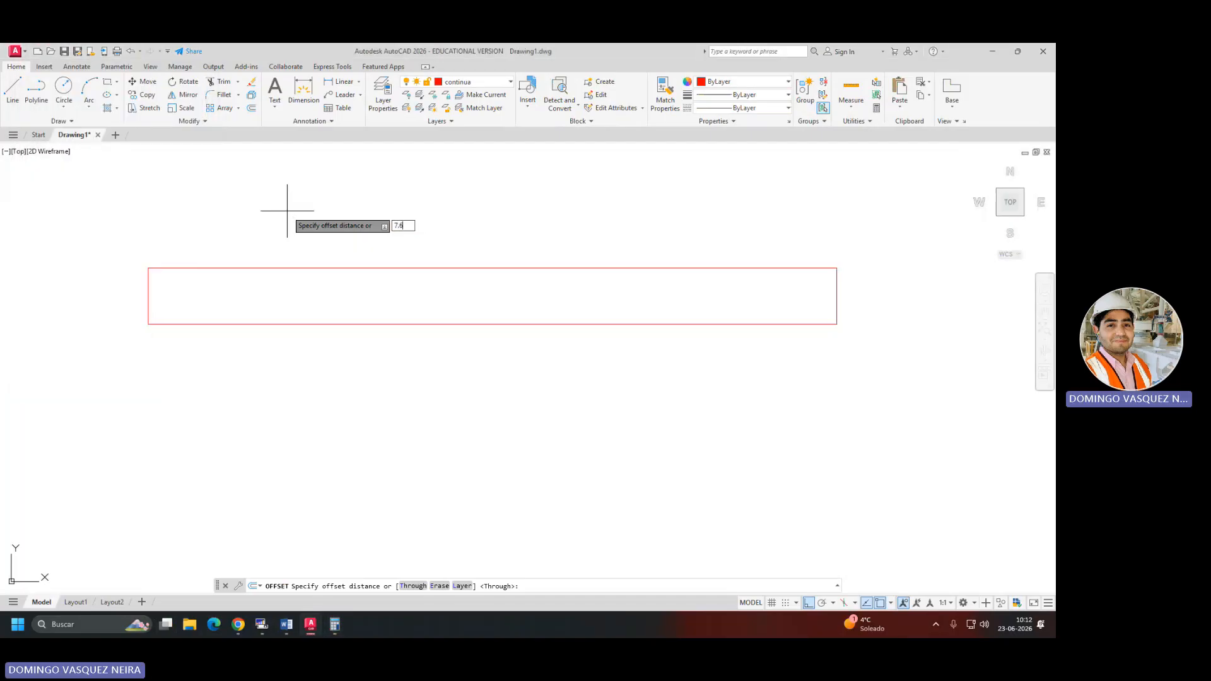
{"action": "type", "text": "875"}
{"action": "key", "text": "Return"}
{"action": "key", "text": "alt+Tab"}
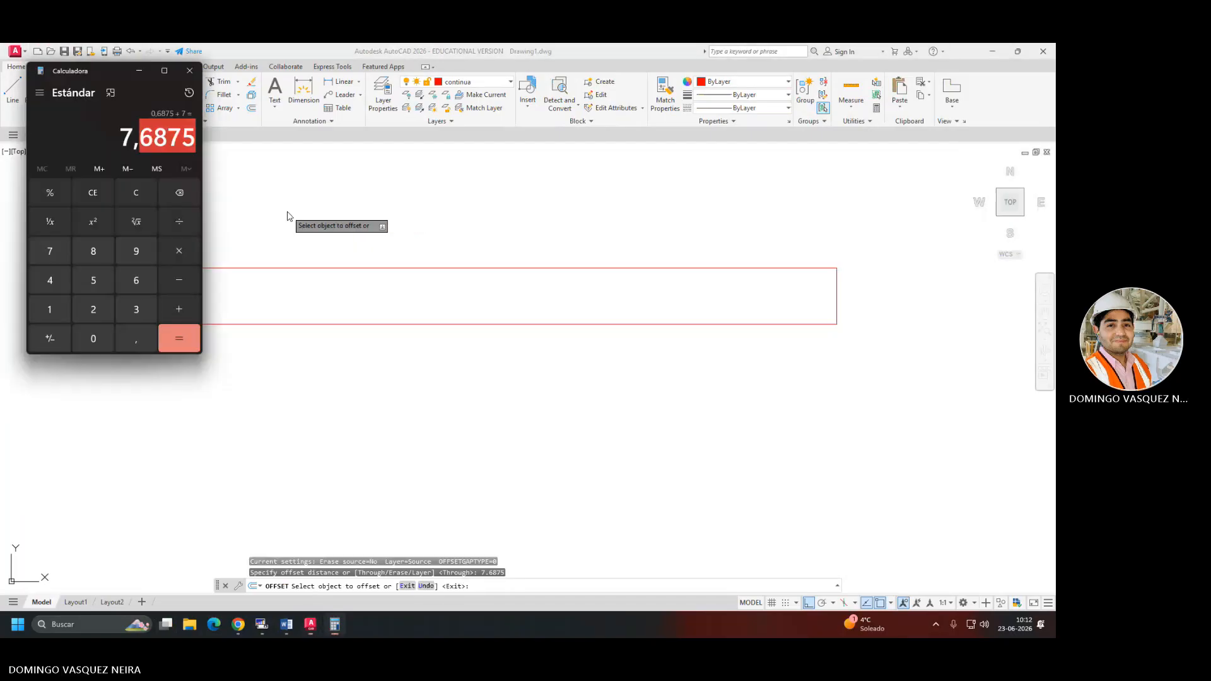
{"action": "key", "text": "alt+Tab"}
{"action": "left_click", "coordinate": [150, 289]}
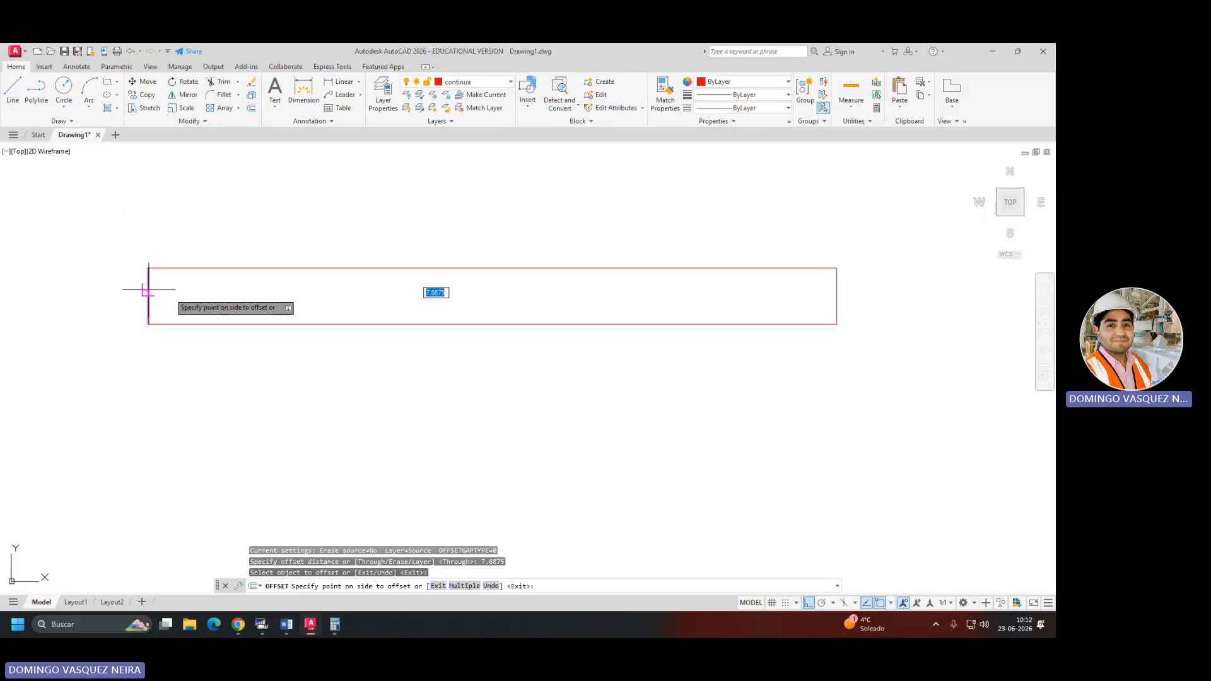
{"action": "left_click", "coordinate": [441, 309]}
{"action": "key", "text": "Return"}
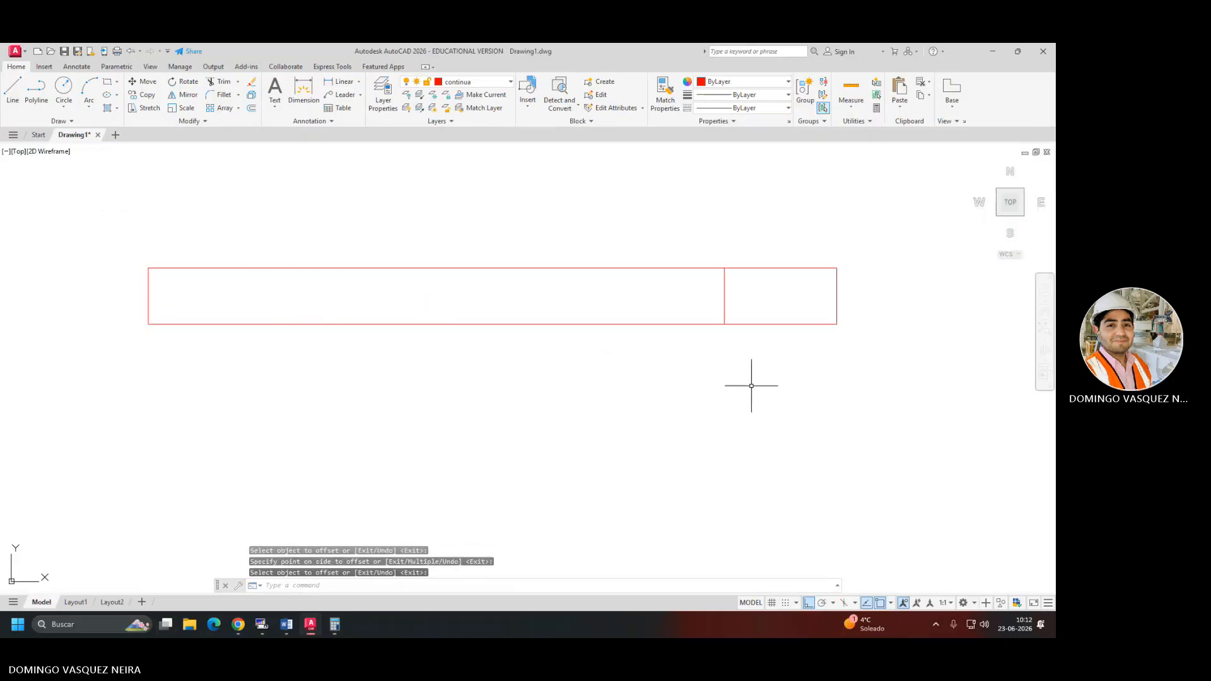
Compare the new shoulder line in AutoCAD with the red-marked shoulder of the inch shaft in the Word document.
{"action": "key", "text": "alt+Tab"}
{"action": "key", "text": "alt+Tab"}
{"action": "key", "text": "alt+Tab"}
{"action": "key", "text": "Tab"}
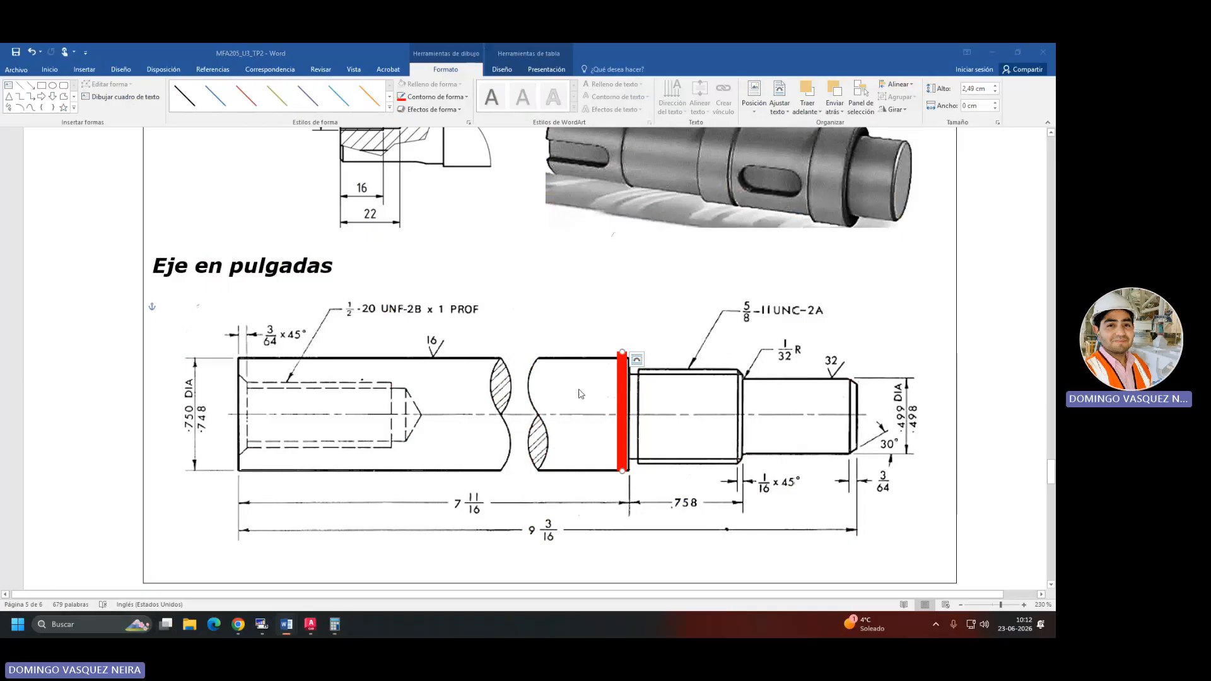
{"action": "key", "text": "alt+Tab"}
{"action": "mouse_move", "coordinate": [663, 292]}
{"action": "left_mouse_down"}
{"action": "mouse_move", "coordinate": [509, 301]}
{"action": "mouse_move", "coordinate": [303, 276]}
{"action": "mouse_move", "coordinate": [373, 317]}
{"action": "left_mouse_up"}
{"action": "key", "text": "alt+Tab"}
{"action": "key", "text": "alt+Tab"}
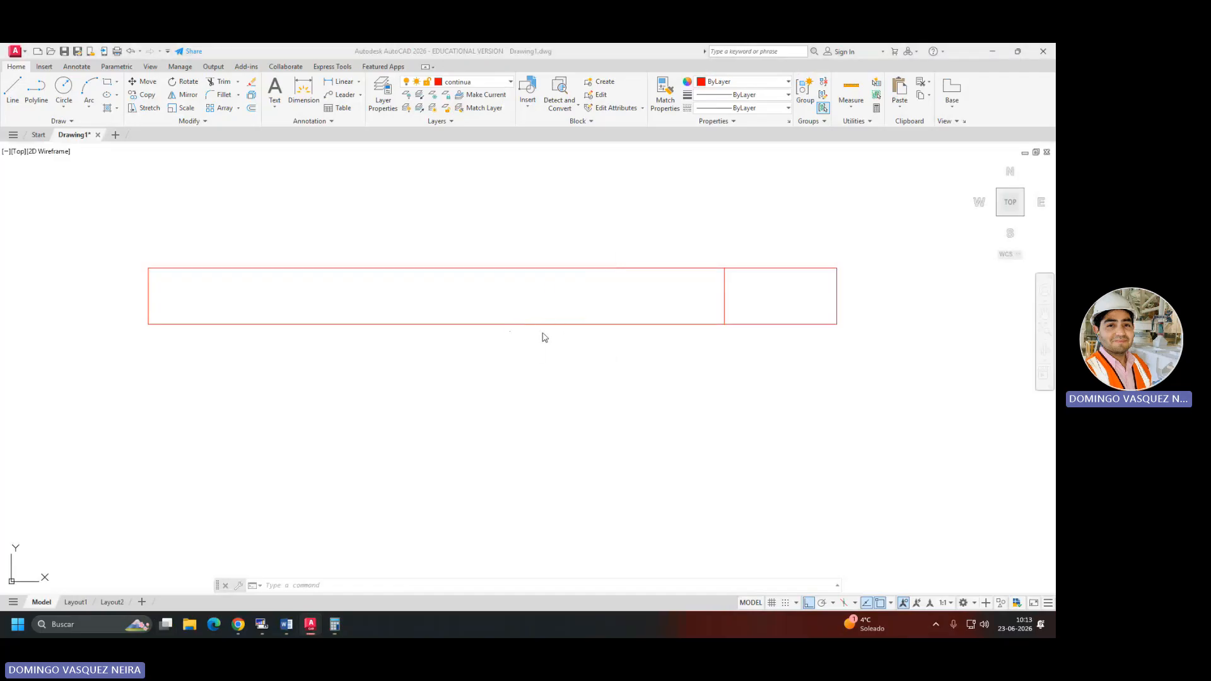
{"action": "key", "text": "alt+Tab"}
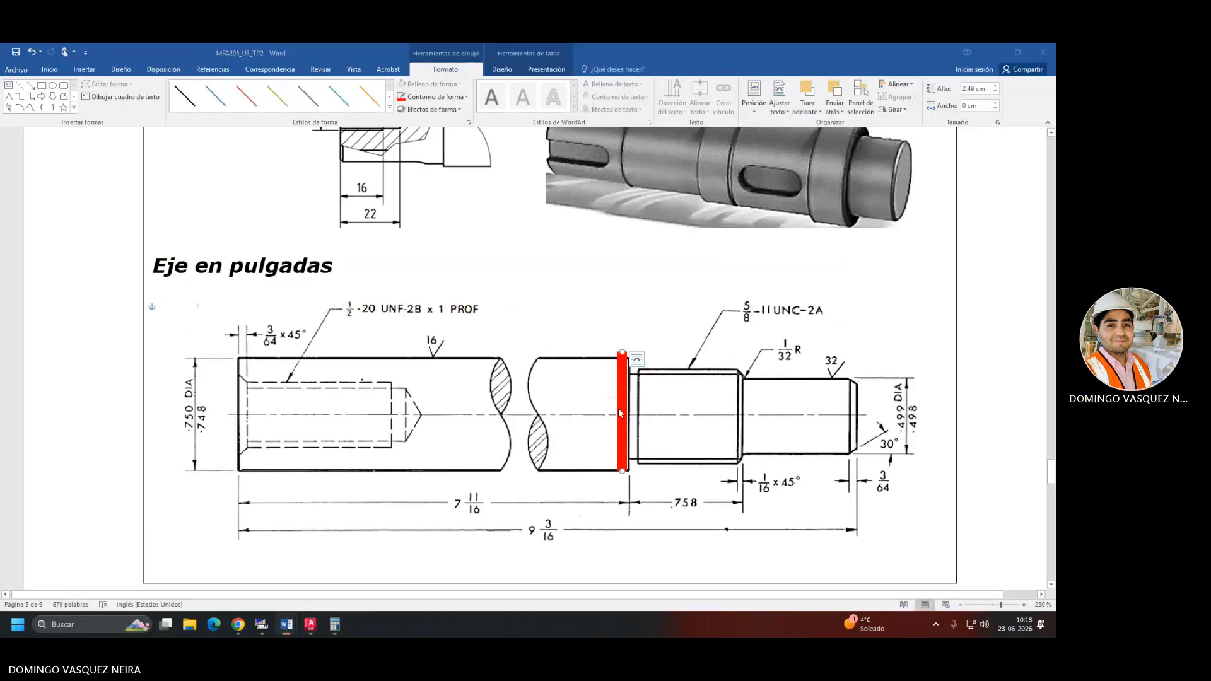
{"action": "key", "text": "alt+Tab"}
{"action": "middle_click_drag", "start_coordinate": [795, 306], "coordinate": [668, 338]}
{"action": "scroll", "coordinate": [666, 336], "scroll_direction": "up", "scroll_amount": 4}
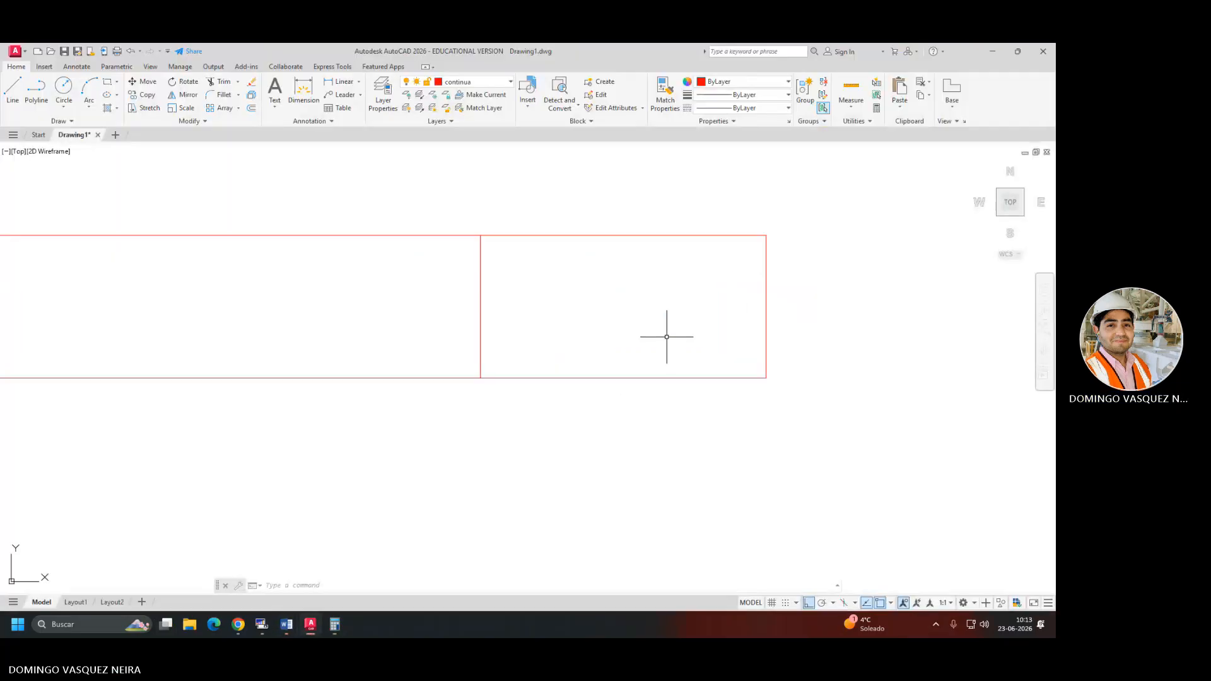
{"action": "scroll", "coordinate": [668, 328], "scroll_direction": "down", "scroll_amount": 6}
{"action": "scroll", "coordinate": [655, 328], "scroll_direction": "up", "scroll_amount": 2}
Check the threaded section's length in Word, and in AutoCAD copy the shoulder line .758 to the right.
{"action": "key", "text": "alt+Tab"}
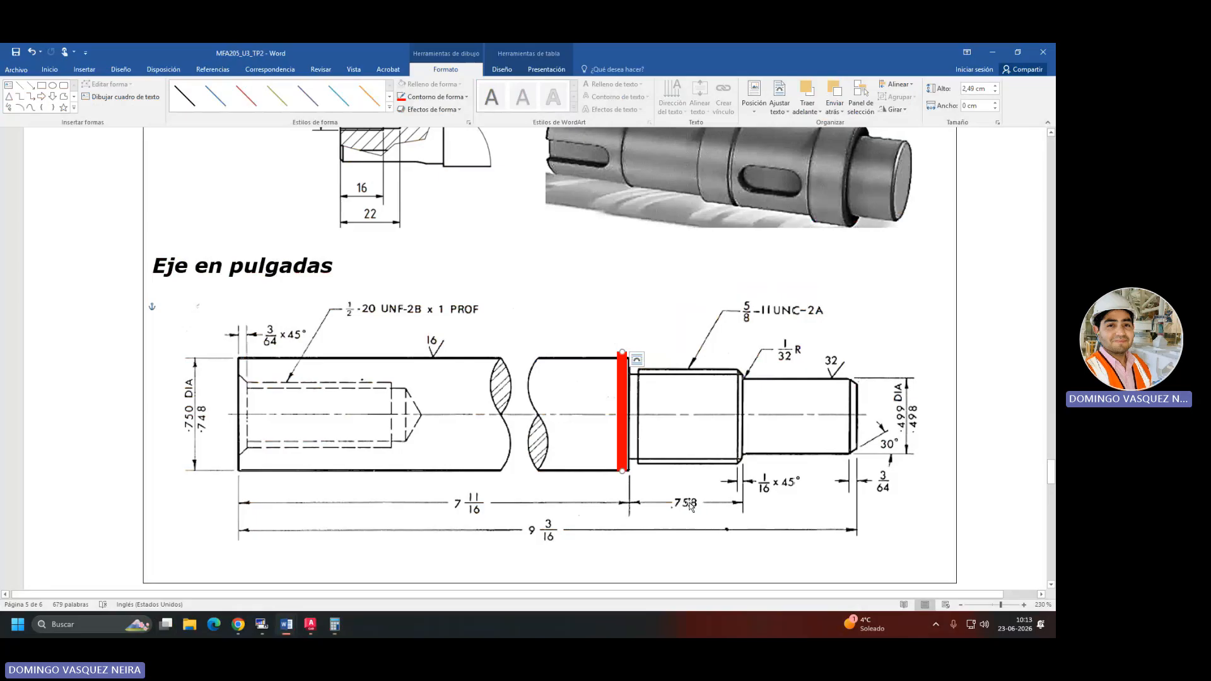
{"action": "scroll", "coordinate": [691, 507], "scroll_direction": "up", "scroll_amount": 5, "text": "ctrl"}
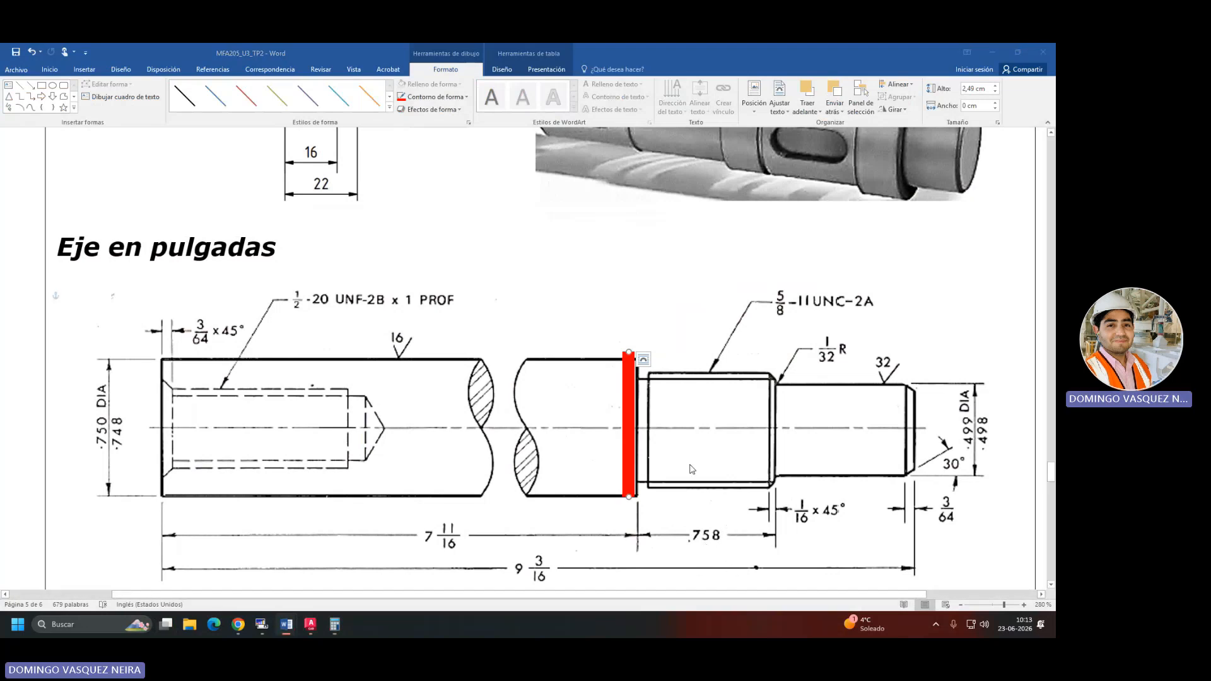
{"action": "key", "text": "alt+Tab"}
{"action": "left_click", "coordinate": [576, 328]}
{"action": "left_click", "coordinate": [560, 334]}
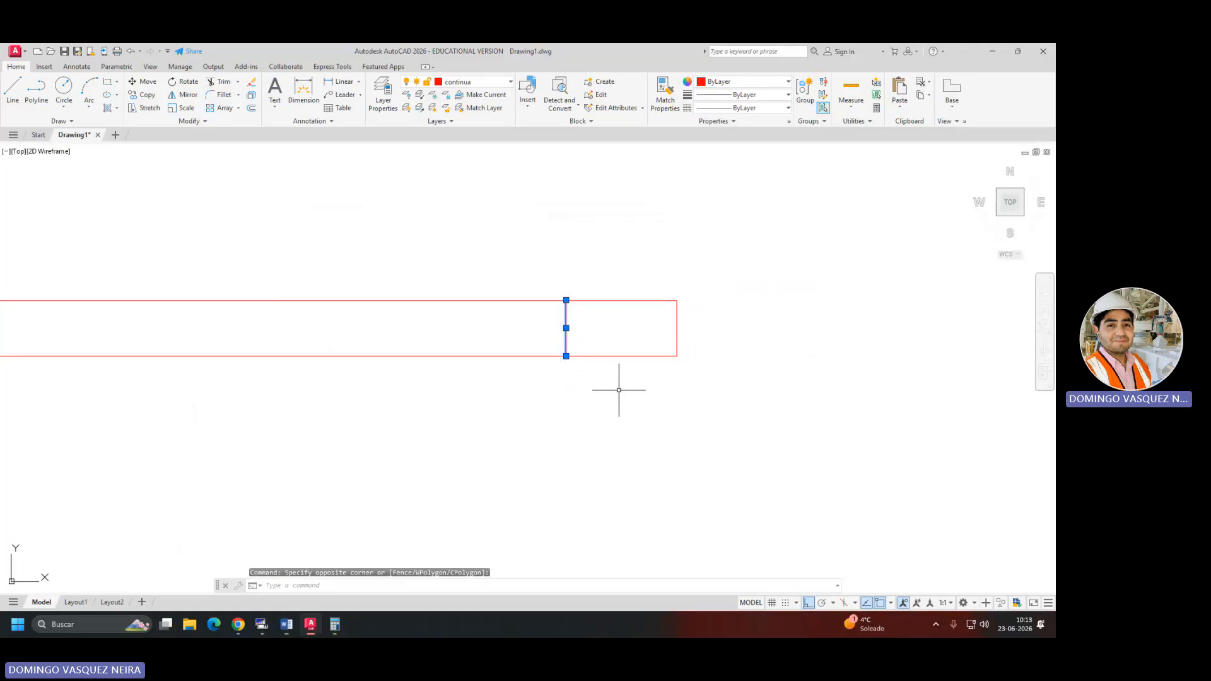
{"action": "type", "text": "co"}
{"action": "key", "text": "Return"}
{"action": "left_click", "coordinate": [612, 465]}
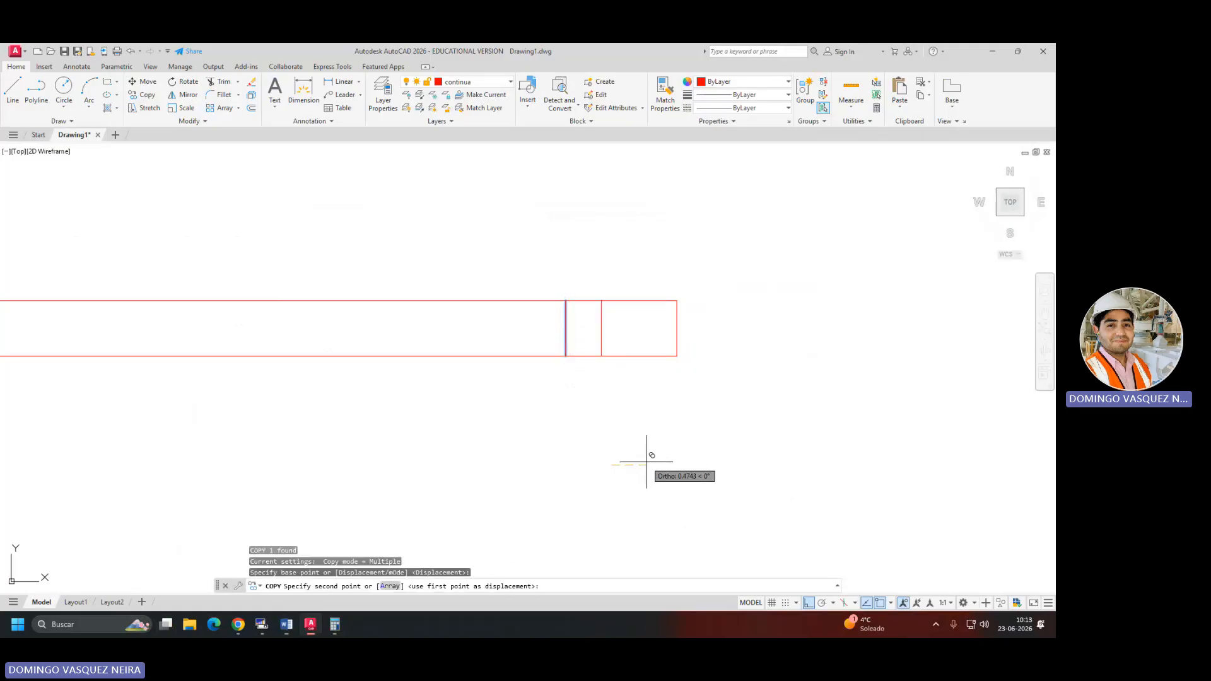
{"action": "type", "text": "."}
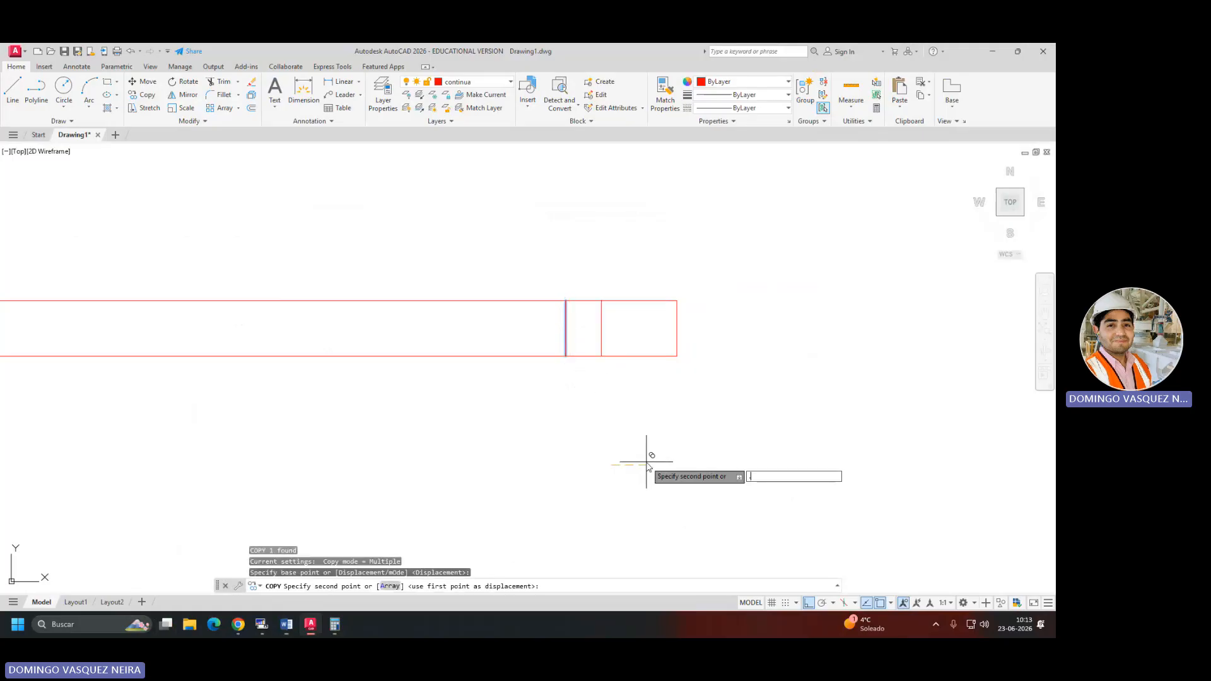
{"action": "type", "text": "758"}
{"action": "key", "text": "Return"}
{"action": "key", "text": "Return"}
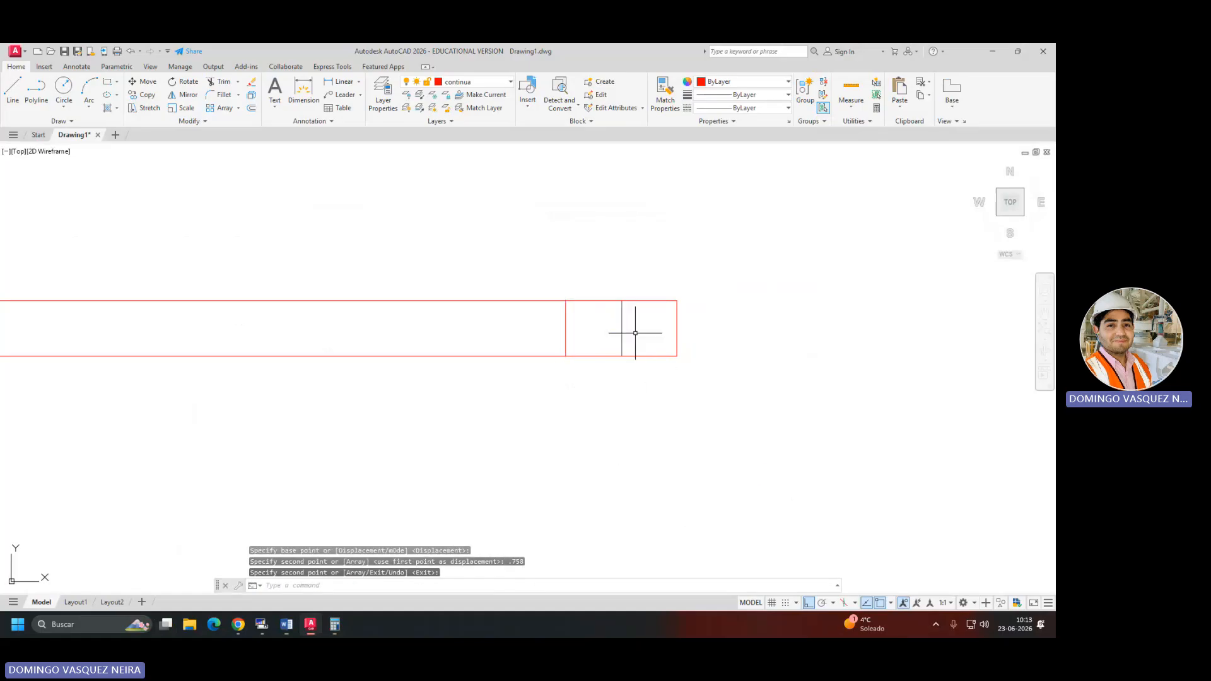
Switch to Word, move the red marker to the threaded section's right end and lay it horizontally, about 3.81 cm long, across the small diameter.
{"action": "scroll", "coordinate": [621, 319], "scroll_direction": "up", "scroll_amount": 6}
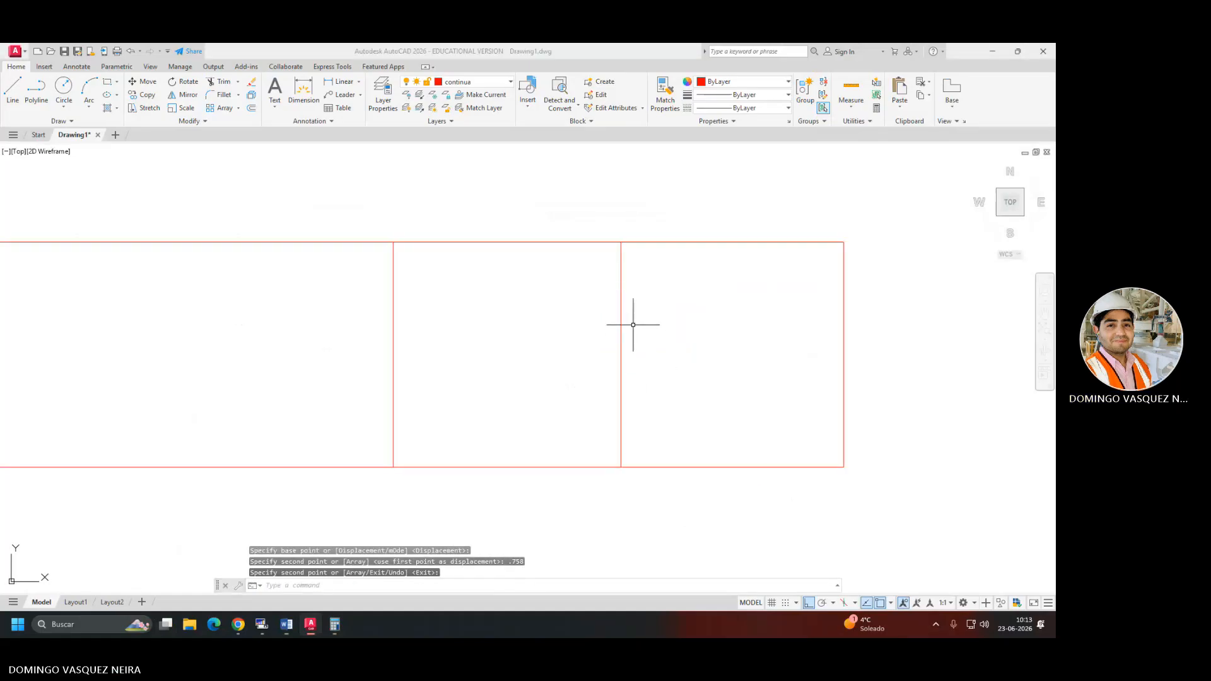
{"action": "key", "text": "alt+Tab"}
{"action": "left_click_drag", "start_coordinate": [716, 435], "coordinate": [778, 443]}
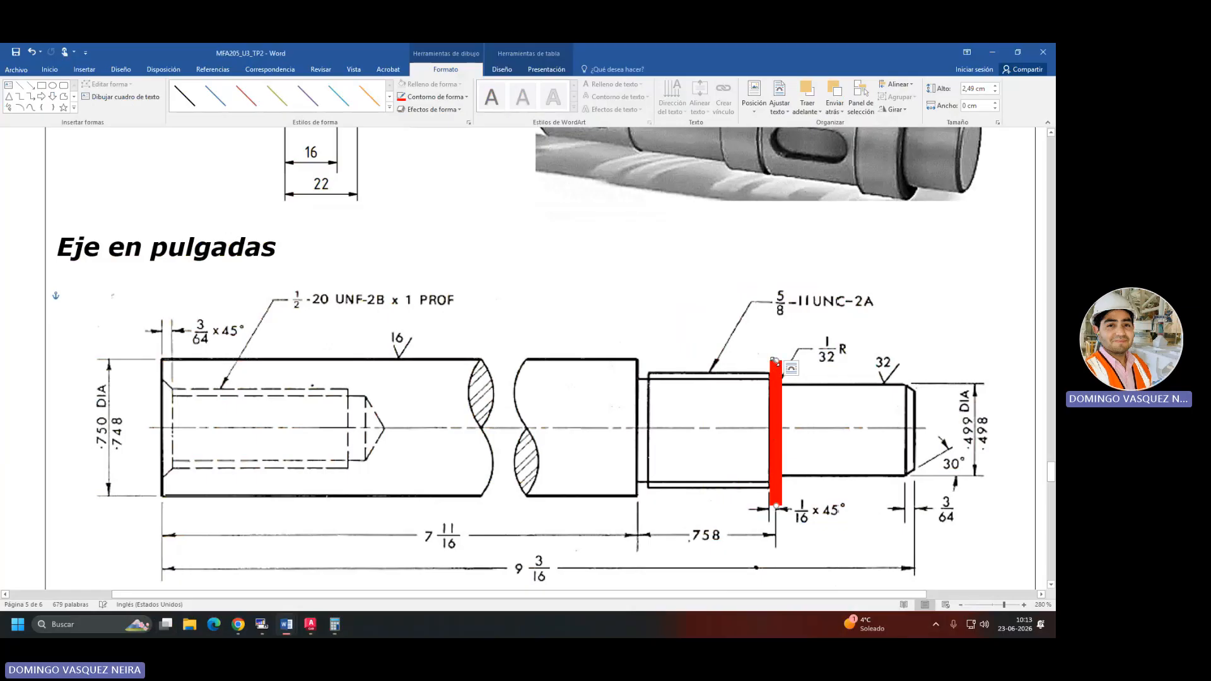
{"action": "left_click_drag", "start_coordinate": [775, 361], "coordinate": [555, 504]}
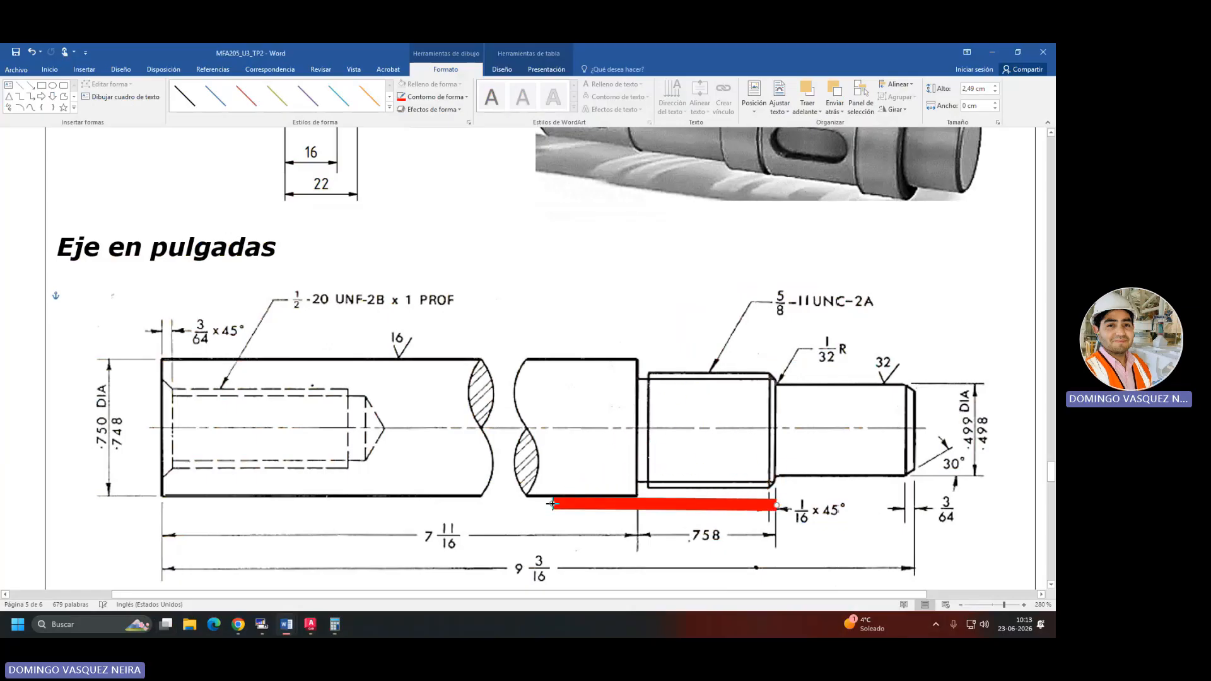
{"action": "mouse_move", "coordinate": [806, 471]}
{"action": "left_mouse_down"}
{"action": "mouse_move", "coordinate": [856, 426]}
{"action": "mouse_move", "coordinate": [856, 384]}
{"action": "mouse_move", "coordinate": [862, 482]}
{"action": "mouse_move", "coordinate": [826, 468]}
{"action": "left_mouse_up"}
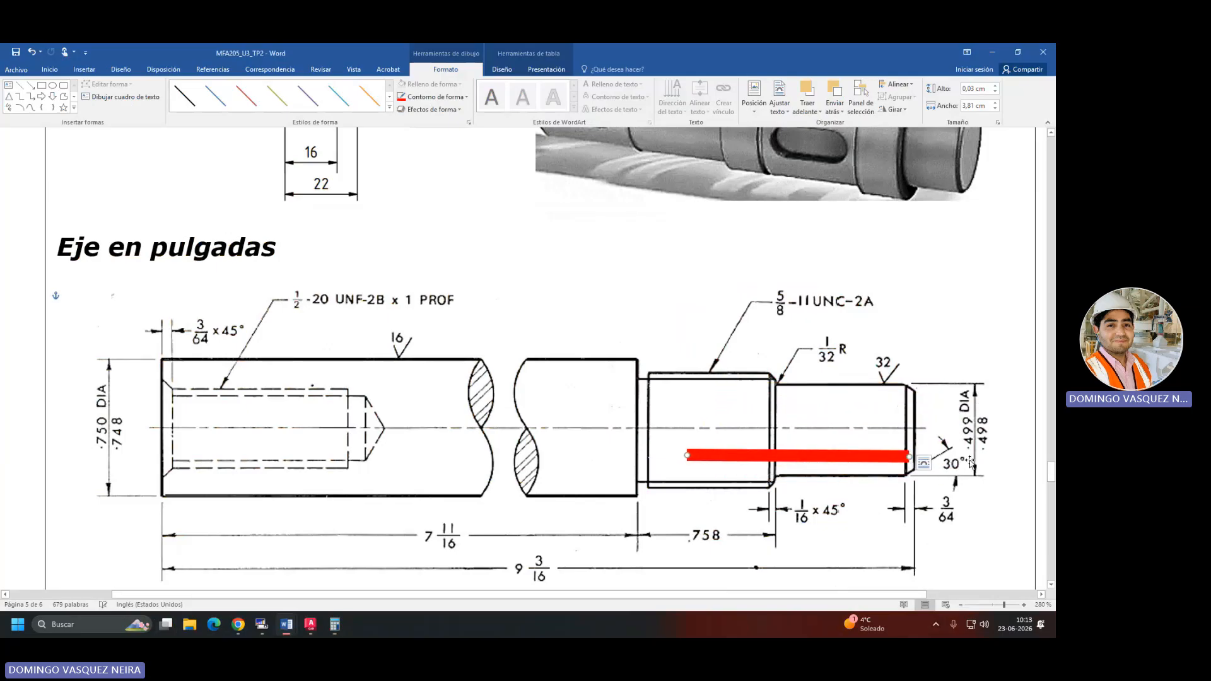
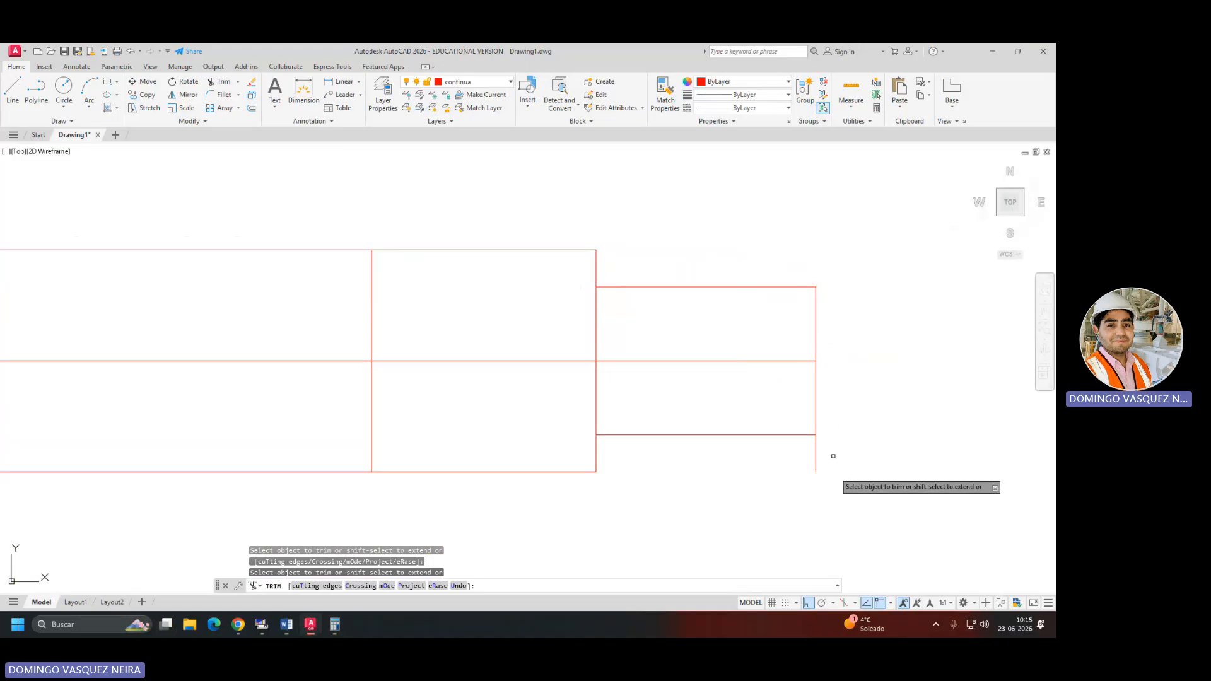
Trim the part of the shaft's right end line that extends below the small-diameter section.
{"action": "mouse_move", "coordinate": [830, 459]}
{"action": "left_mouse_down"}
{"action": "mouse_move", "coordinate": [813, 452]}
{"action": "mouse_move", "coordinate": [851, 460]}
{"action": "left_mouse_up"}
{"action": "key", "text": "Escape"}
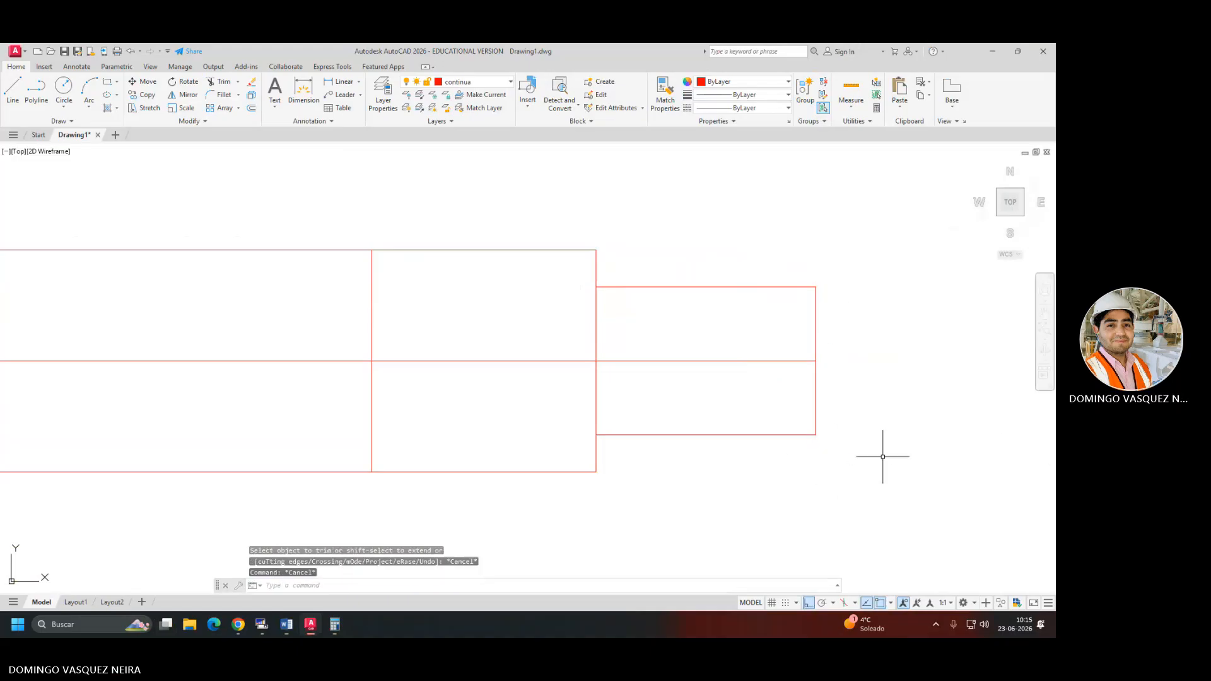
Switch to Word, move the red marker beneath the 5/8-11UNC-2A thread note, and compute 5 ÷ 8 in Calculator.
{"action": "key", "text": "alt+Tab"}
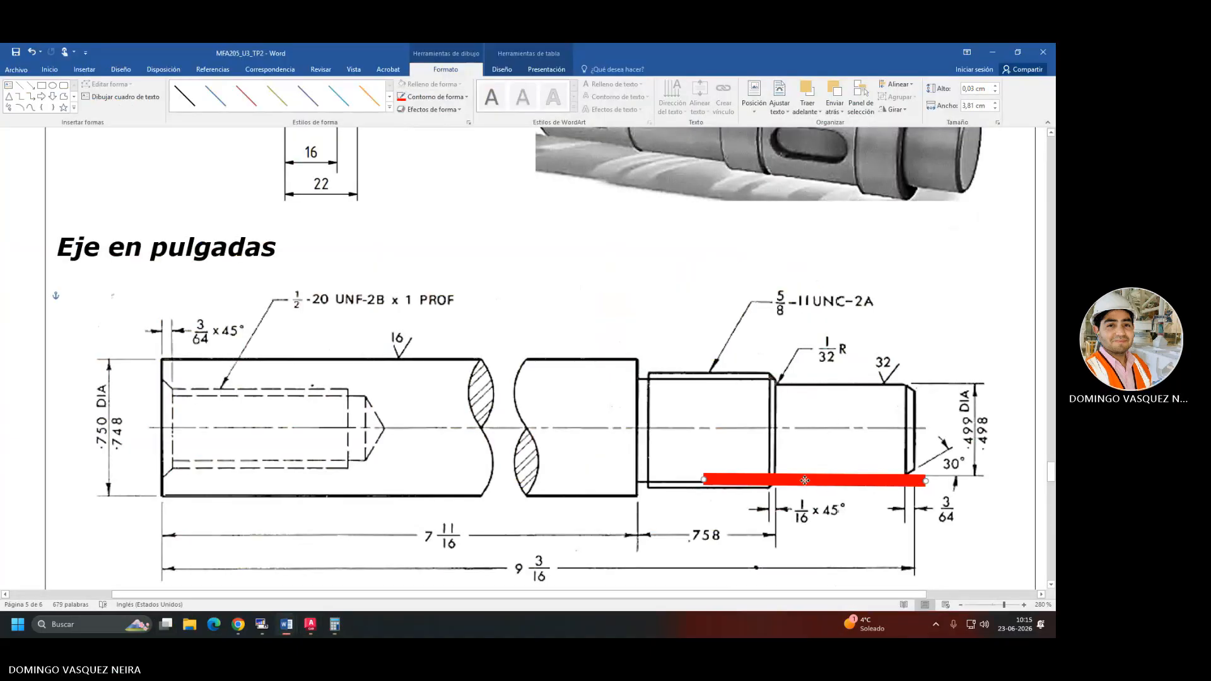
{"action": "left_click_drag", "start_coordinate": [822, 480], "coordinate": [874, 329]}
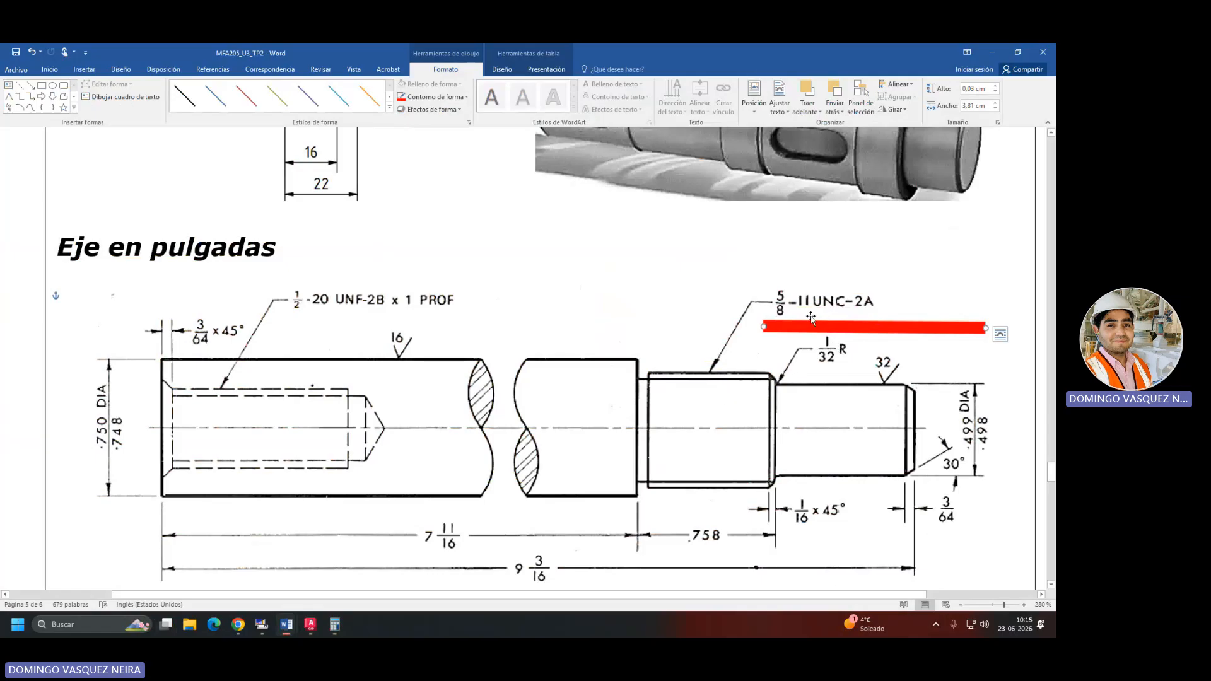
{"action": "left_click", "coordinate": [336, 626]}
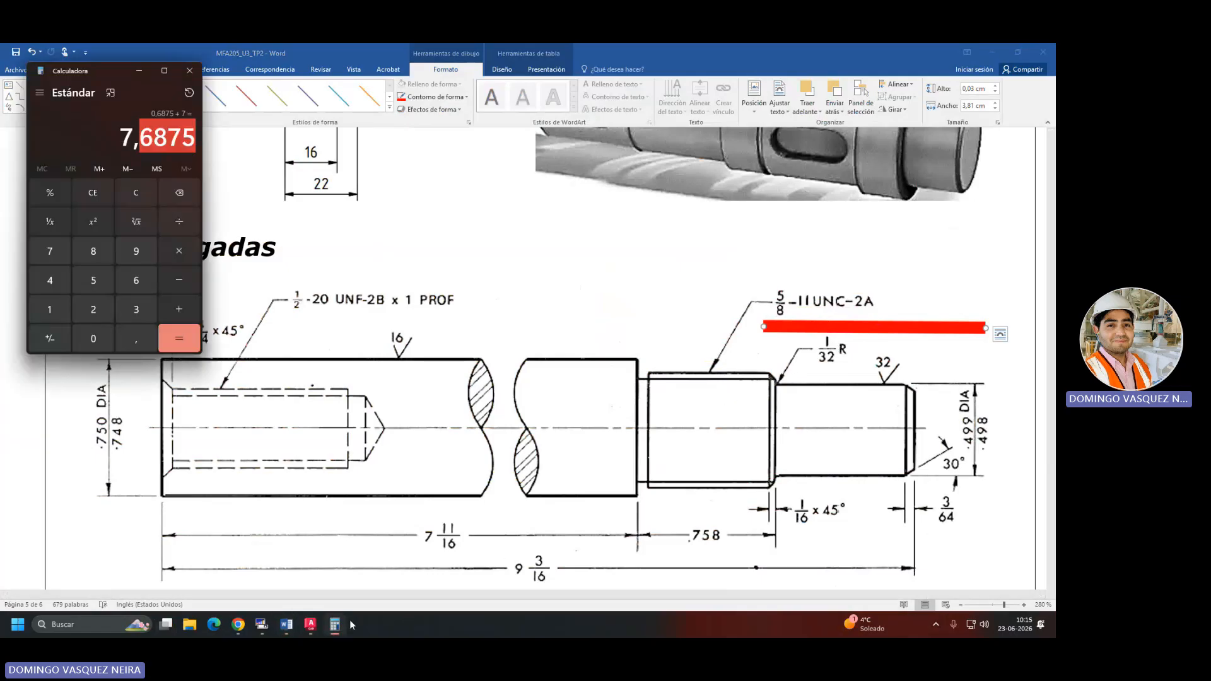
{"action": "type", "text": "5+"}
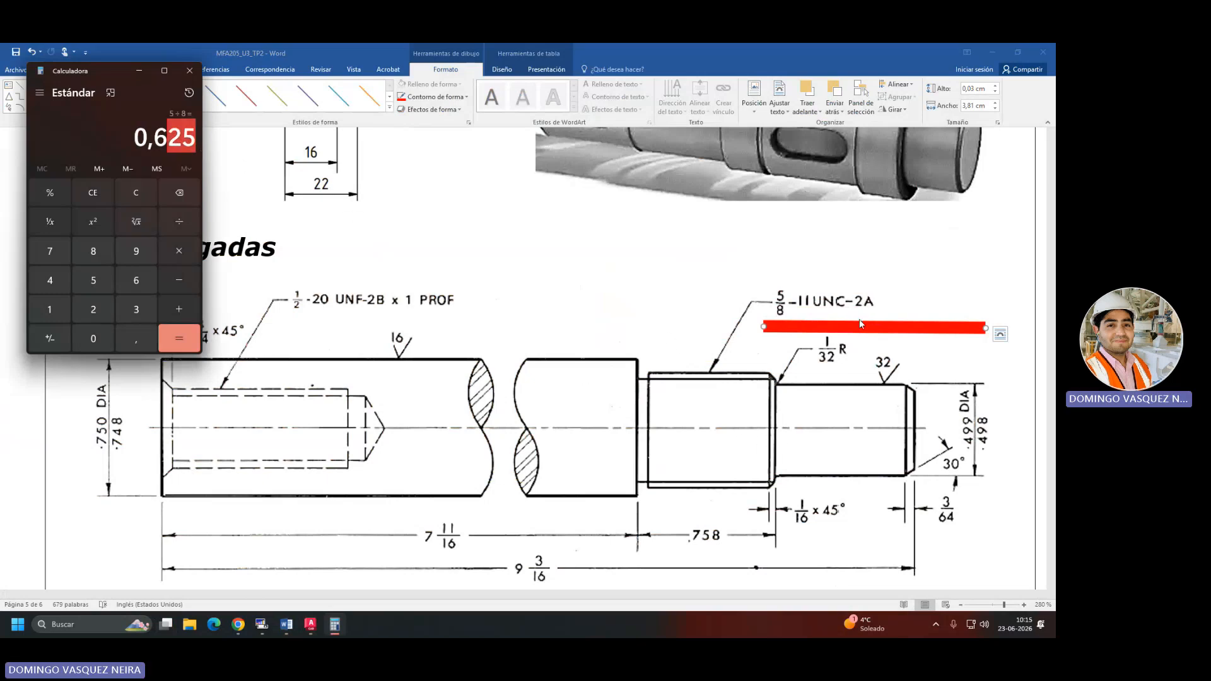
Move the red marker in Word onto the shaft's centreline, starting at the large diameter's shoulder, and return to Calculator.
{"action": "left_click", "coordinate": [793, 378]}
{"action": "mouse_move", "coordinate": [820, 341]}
{"action": "left_mouse_down"}
{"action": "mouse_move", "coordinate": [726, 436]}
{"action": "mouse_move", "coordinate": [719, 374]}
{"action": "mouse_move", "coordinate": [719, 500]}
{"action": "mouse_move", "coordinate": [716, 444]}
{"action": "left_mouse_up"}
{"action": "key", "text": "alt+Tab"}
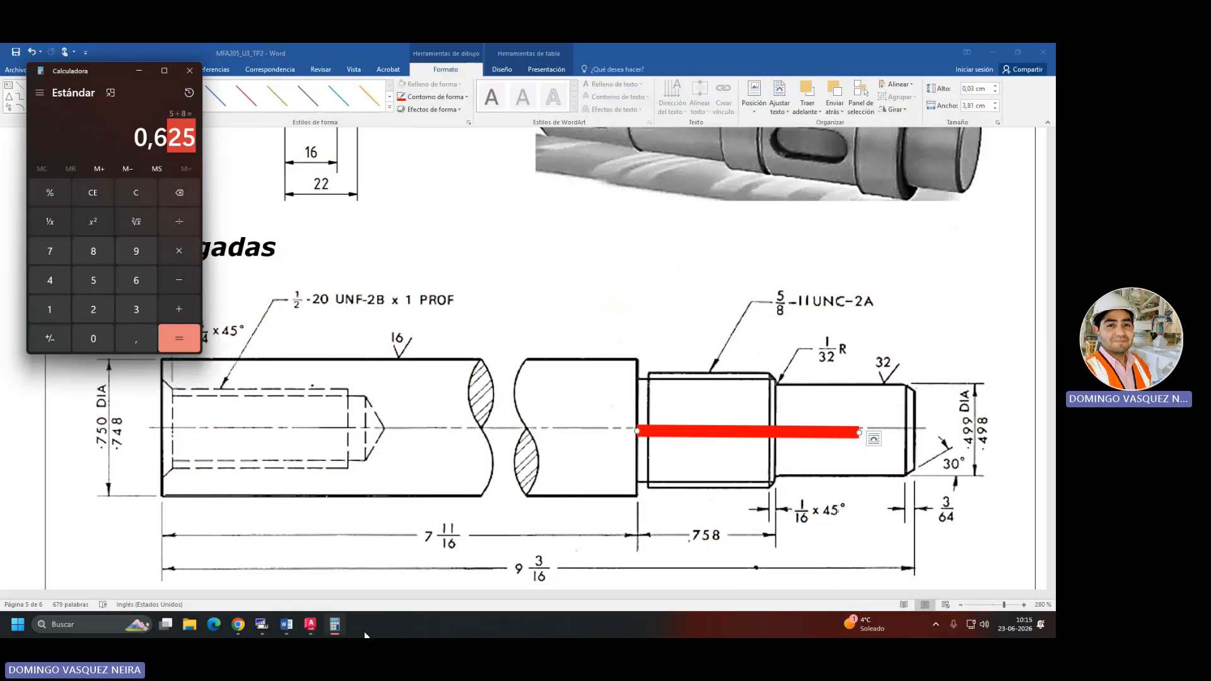
Switch to AutoCAD and copy the shaft's centreline .625 straight up for the thread diameter.
{"action": "left_click", "coordinate": [310, 625]}
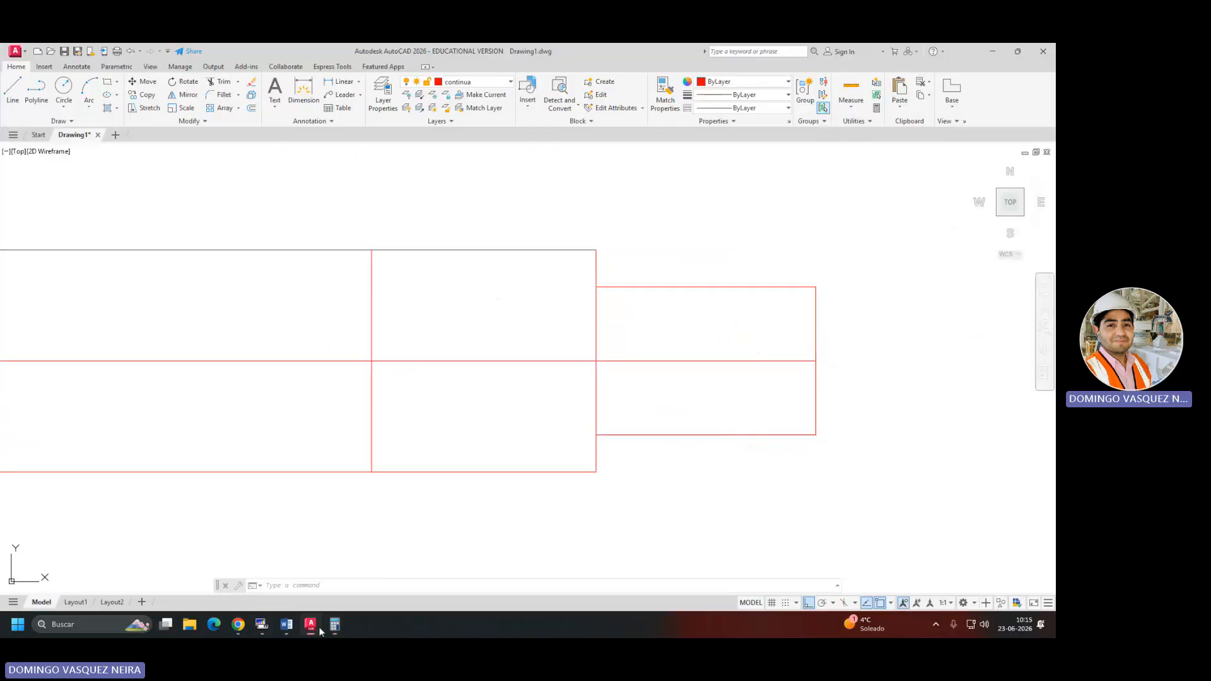
{"action": "left_click", "coordinate": [519, 368]}
{"action": "left_click", "coordinate": [506, 351]}
{"action": "type", "text": "C"}
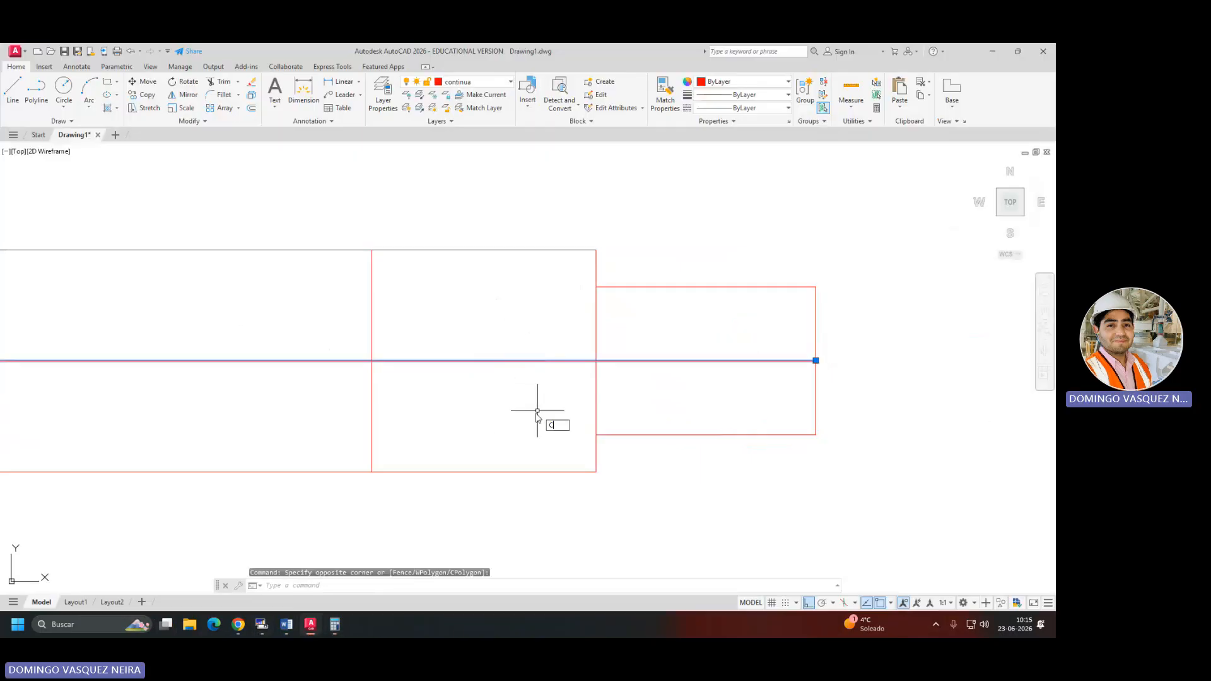
{"action": "type", "text": "O"}
{"action": "key", "text": "Return"}
{"action": "left_click", "coordinate": [532, 439]}
{"action": "type", "text": ".625"}
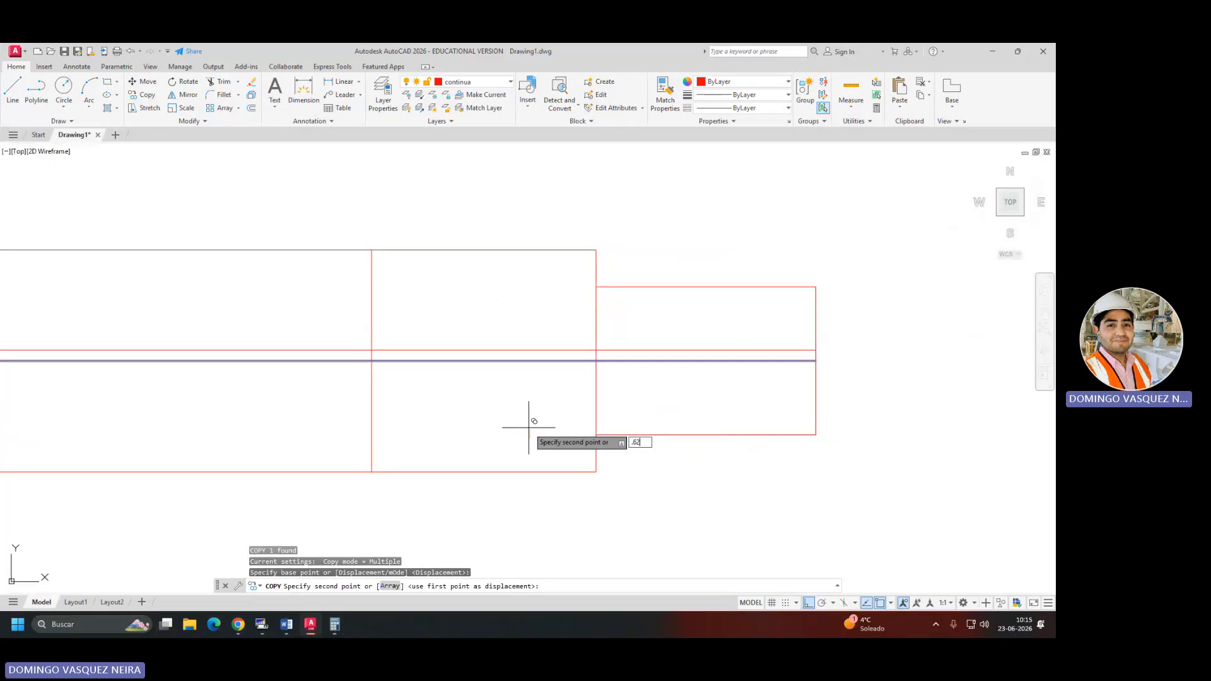
{"action": "key", "text": "Return"}
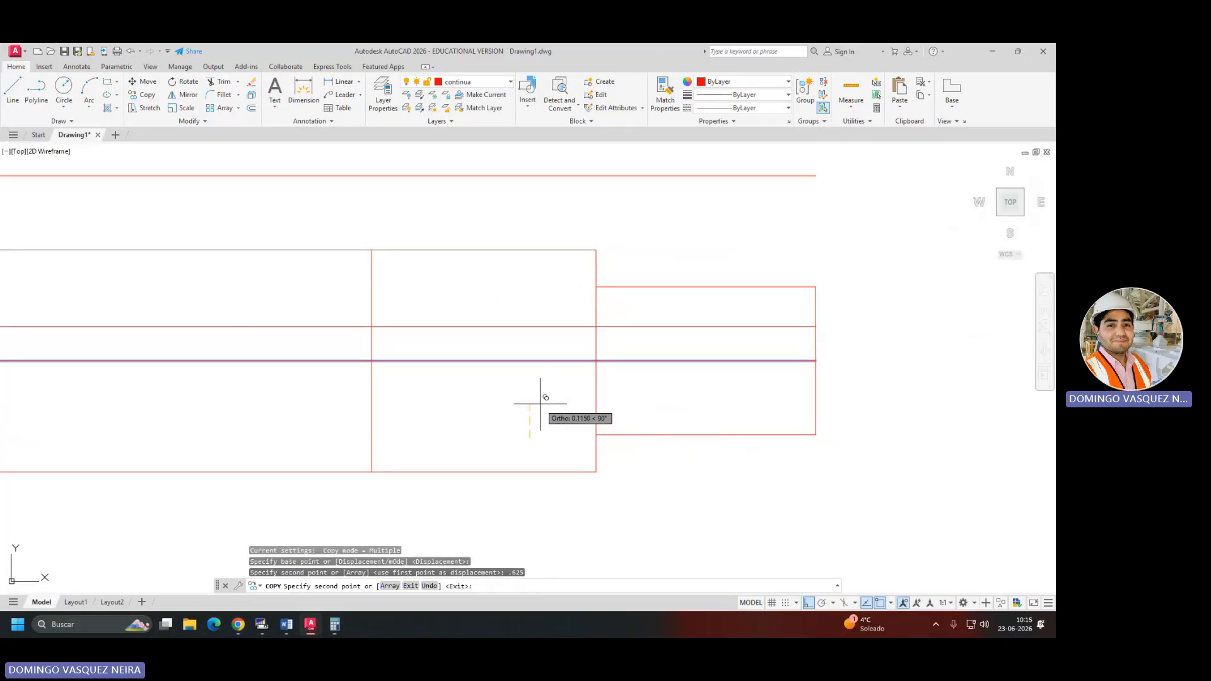
Switch to Calculator and divide the 0.625 thread diameter by 2.
{"action": "key", "text": "alt+Tab"}
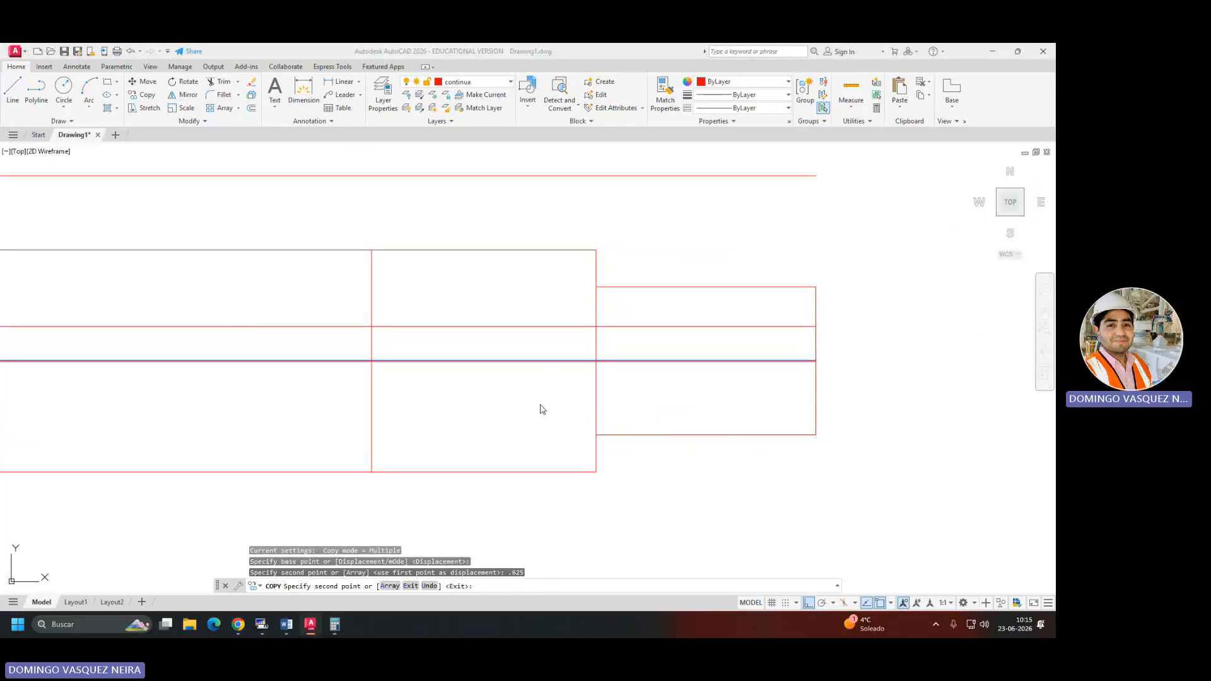
{"action": "left_click", "coordinate": [187, 221]}
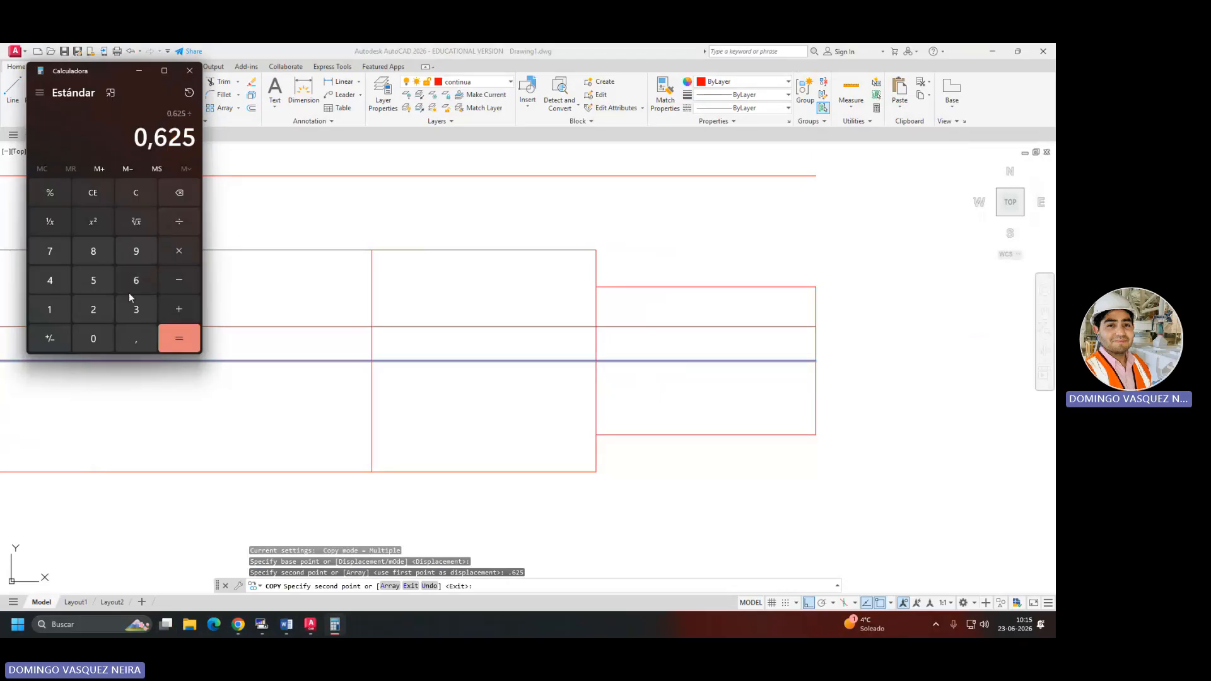
{"action": "left_click", "coordinate": [104, 309]}
{"action": "left_click", "coordinate": [181, 339]}
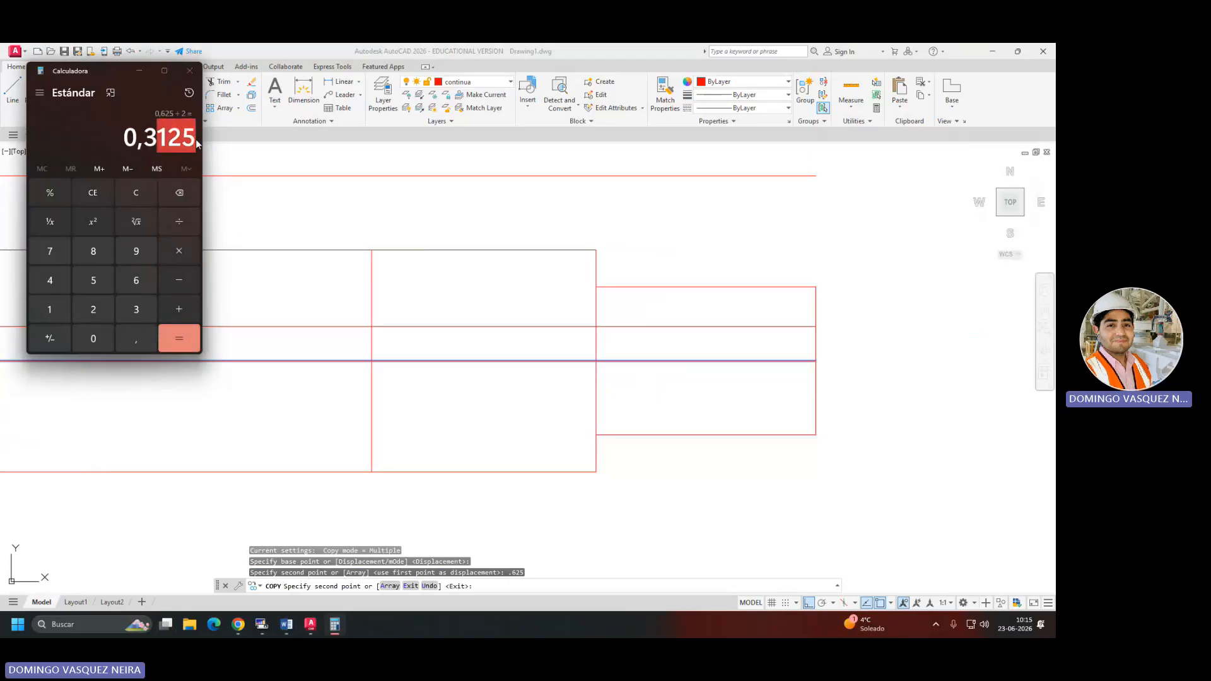
Switch back to AutoCAD and copy the shaft's centreline .3125 straight up and .3125 straight down for the thread diameter.
{"action": "key", "text": "alt+Tab"}
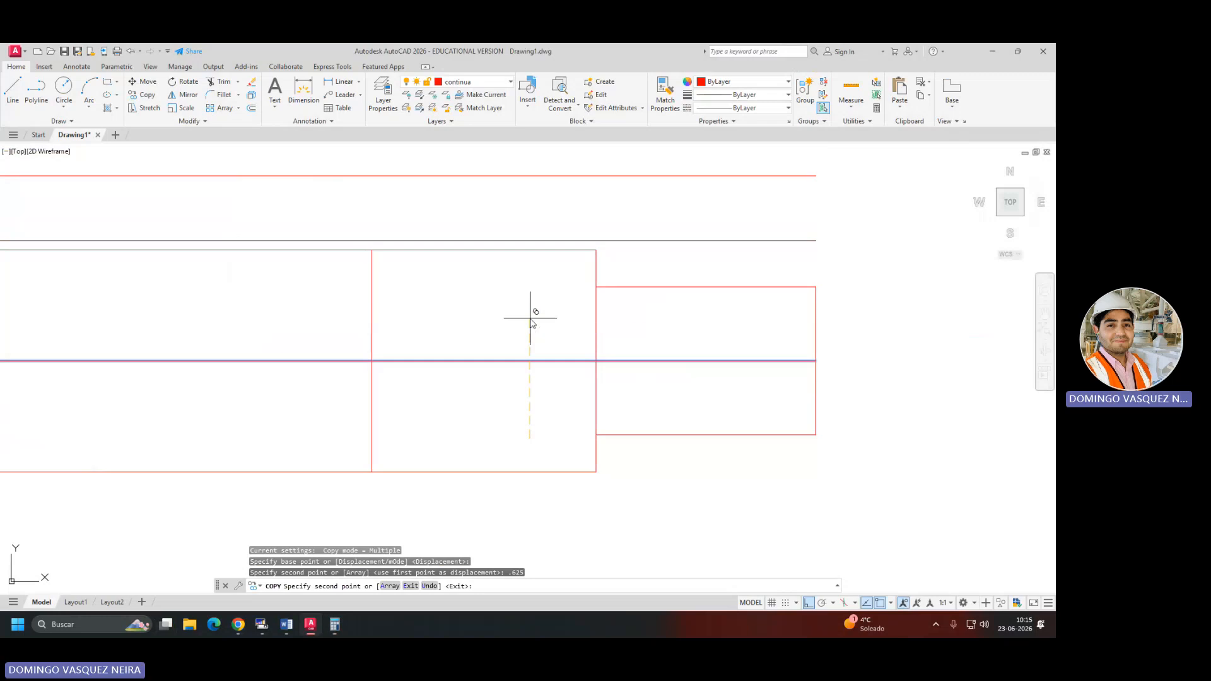
{"action": "type", "text": ".3225"}
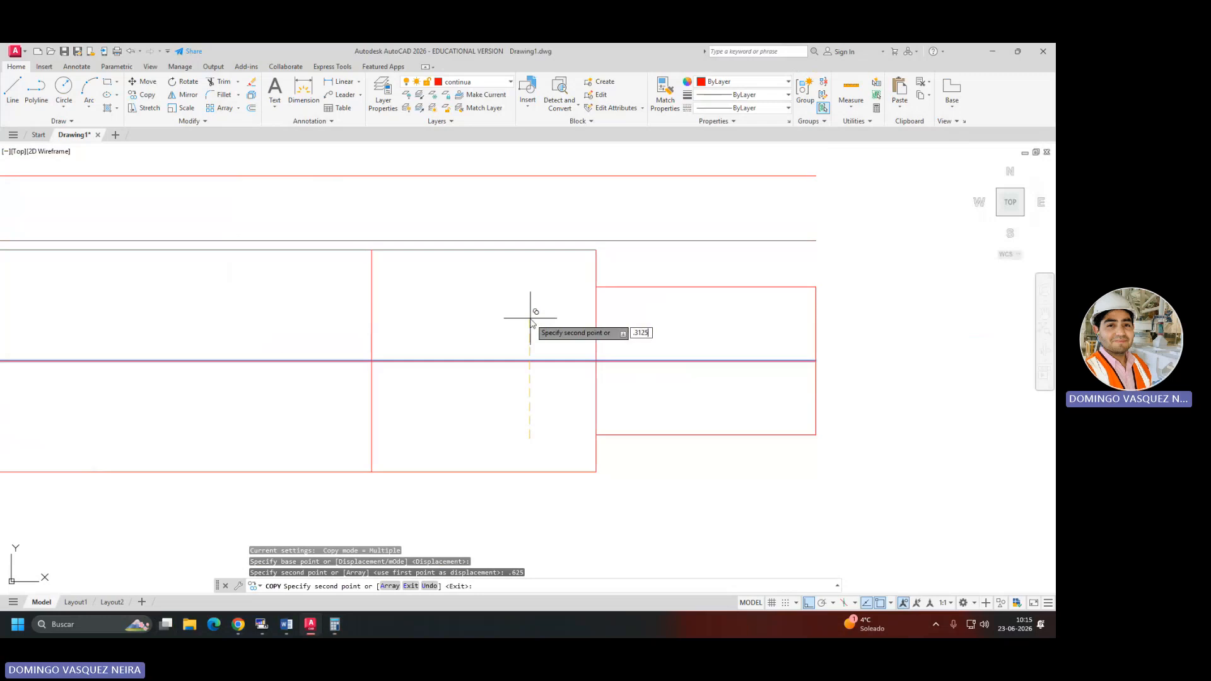
{"action": "key", "text": "Return"}
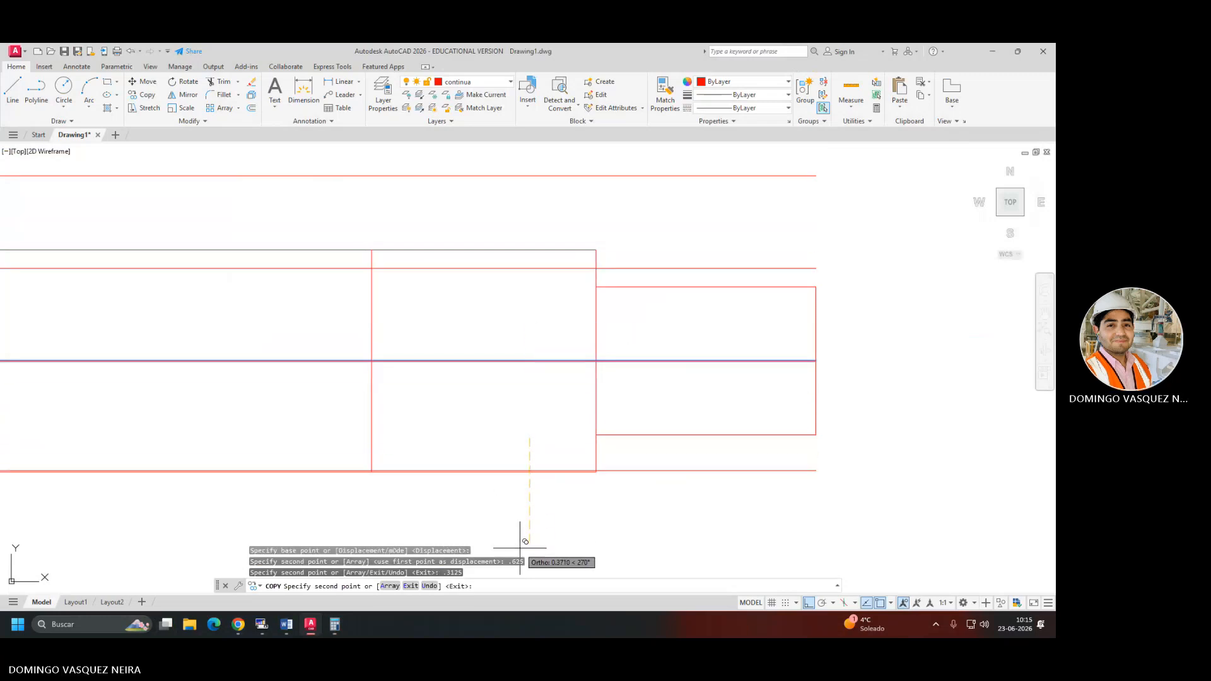
{"action": "type", "text": ".3125"}
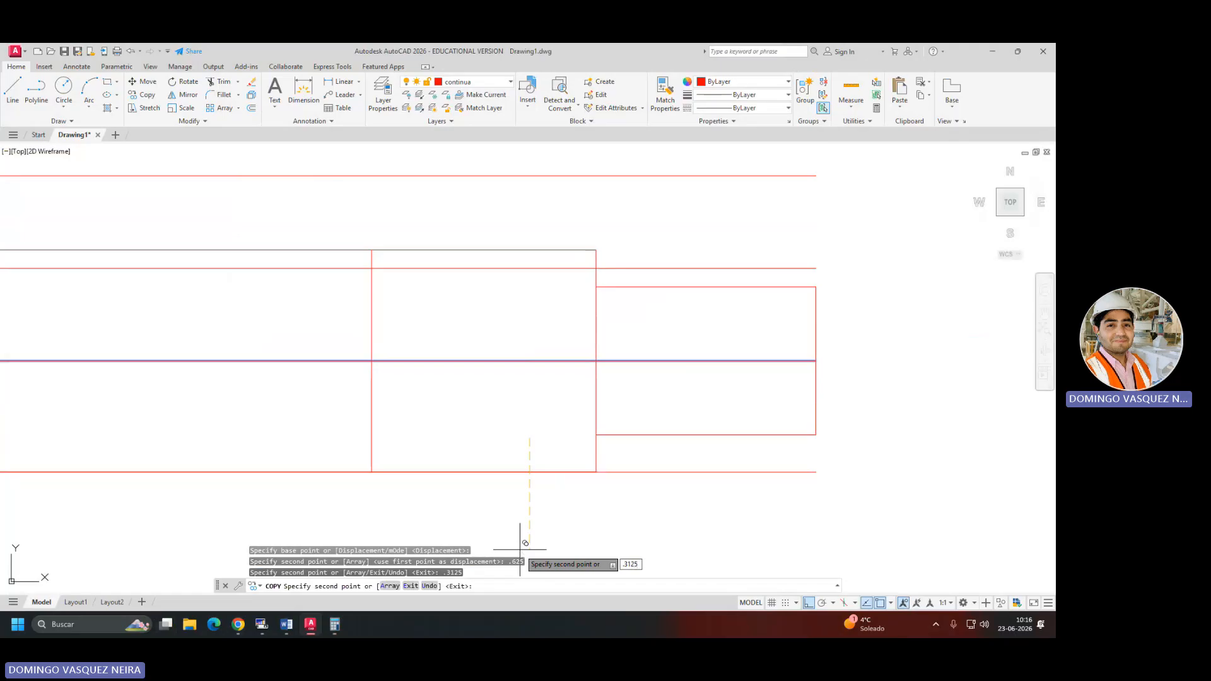
{"action": "key", "text": "Return"}
{"action": "key", "text": "Return"}
{"action": "key", "text": "Escape"}
Delete the misplaced centreline copy that lies .625 above the centreline, outside the shaft outline.
{"action": "left_click", "coordinate": [509, 188]}
{"action": "left_click", "coordinate": [500, 180]}
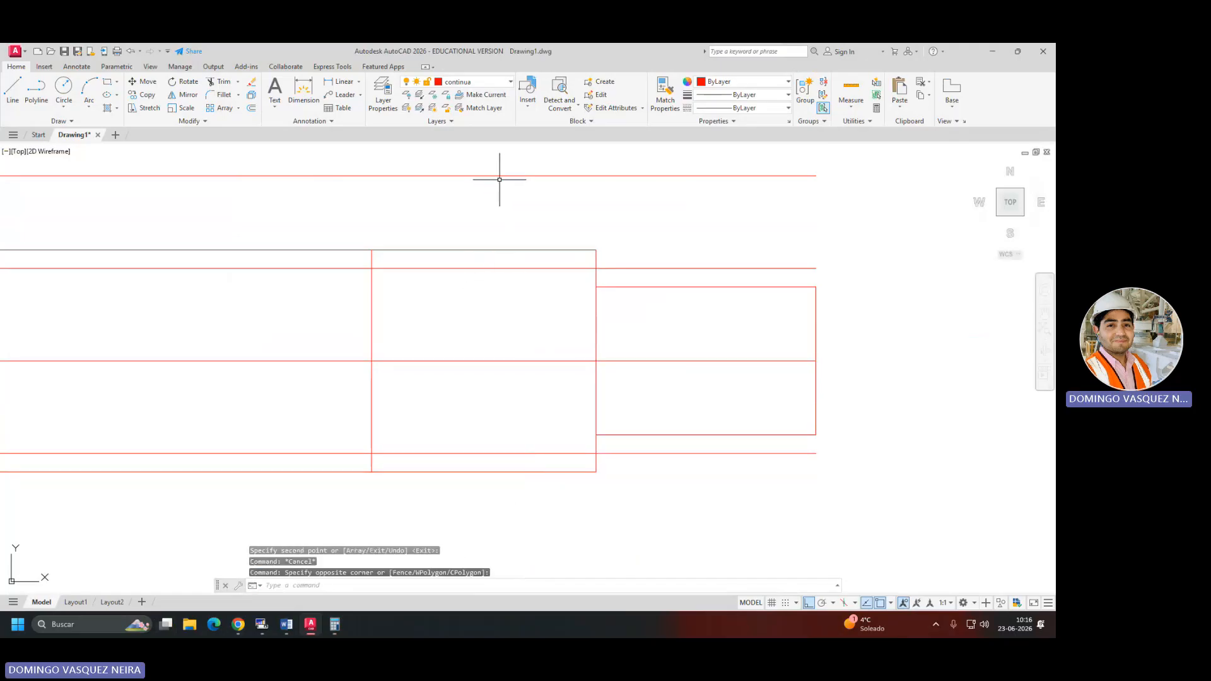
{"action": "left_click", "coordinate": [486, 176]}
{"action": "key", "text": "Delete"}
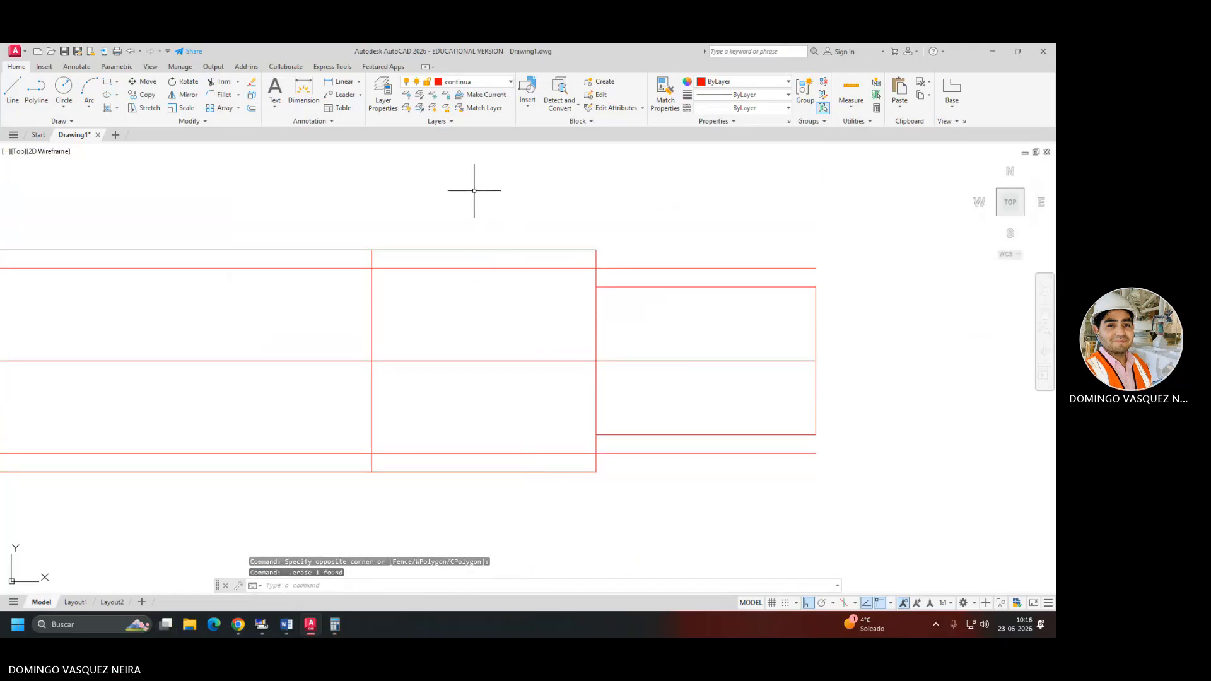
Set the current dimension style to Standard.
{"action": "left_click", "coordinate": [343, 83]}
{"action": "key", "text": "Escape"}
{"action": "key", "text": "Escape"}
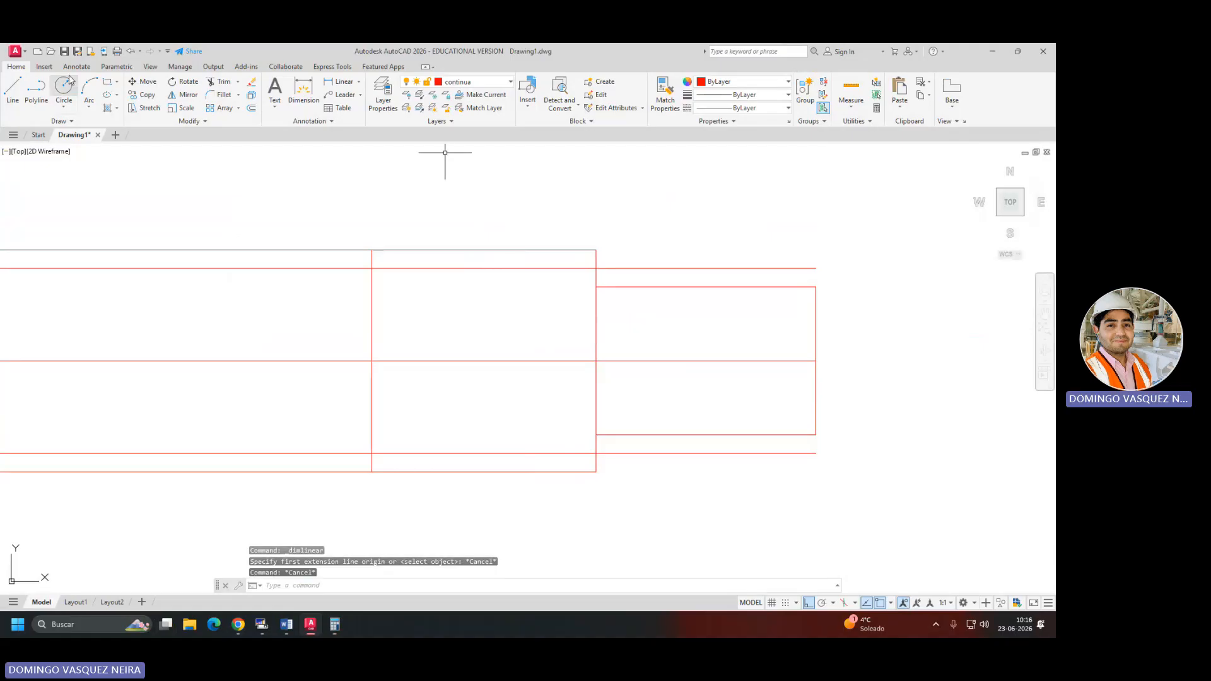
{"action": "left_click", "coordinate": [76, 67]}
{"action": "left_click", "coordinate": [260, 86]}
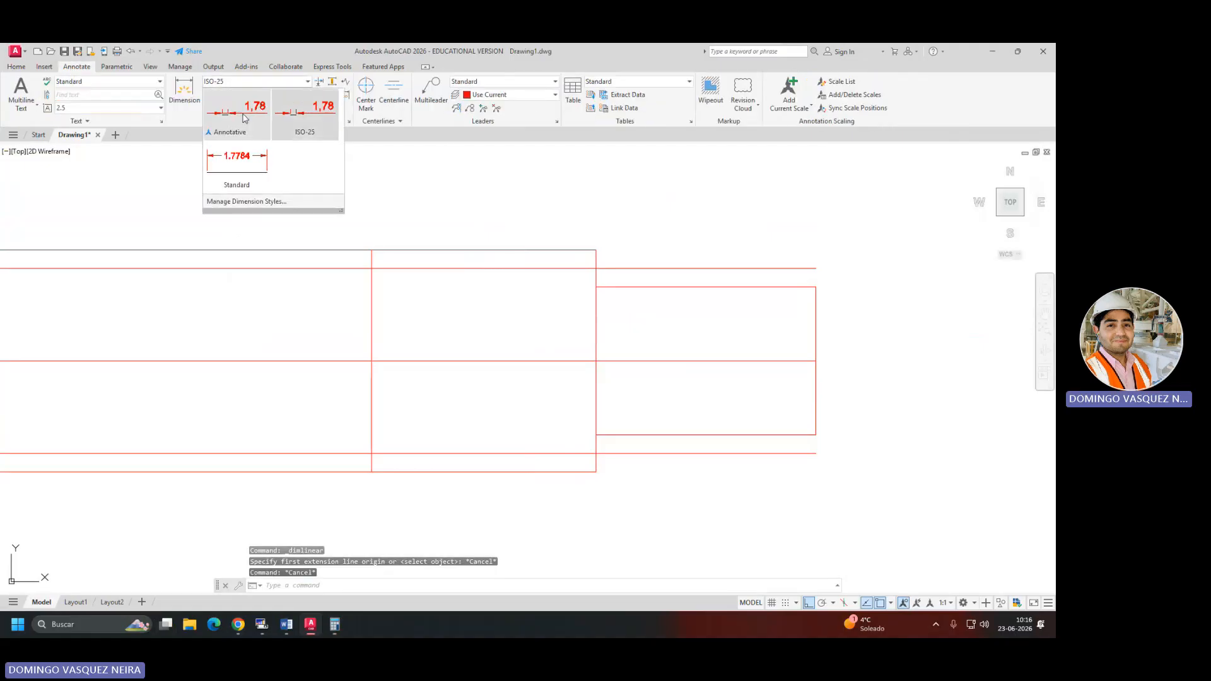
{"action": "left_click", "coordinate": [238, 161]}
{"action": "key", "text": "Escape"}
{"action": "key", "text": "Escape"}
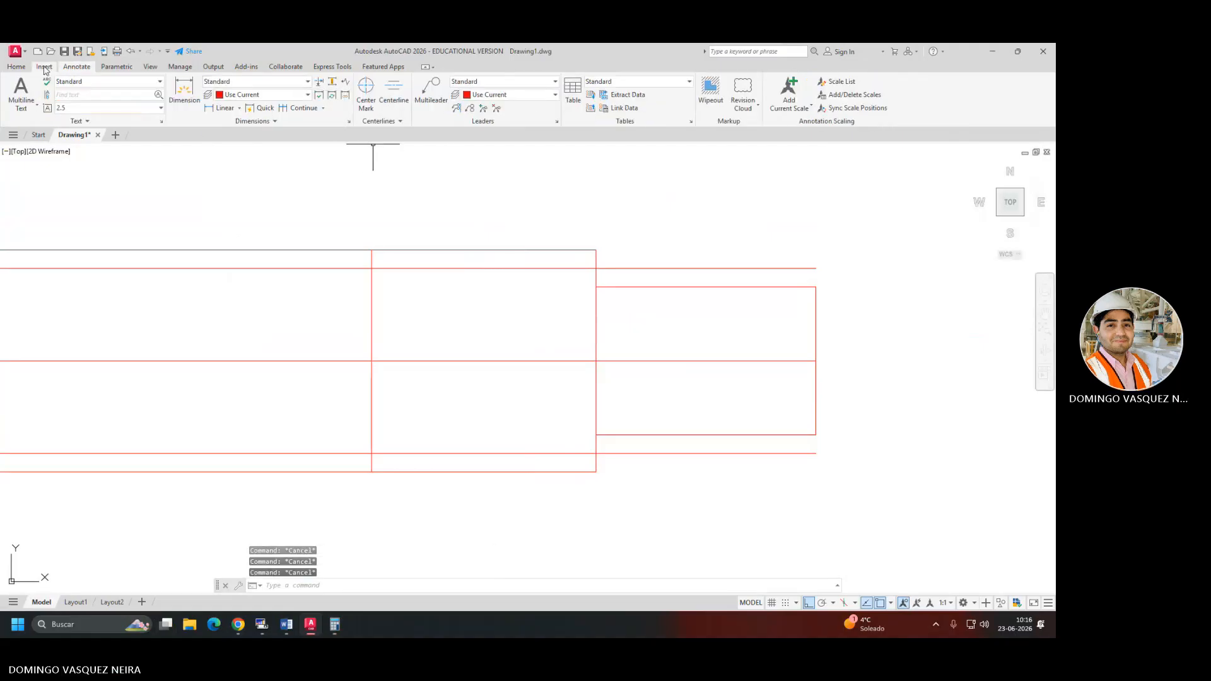
Make Defpoints the current layer.
{"action": "left_click", "coordinate": [16, 67]}
{"action": "left_click", "coordinate": [479, 82]}
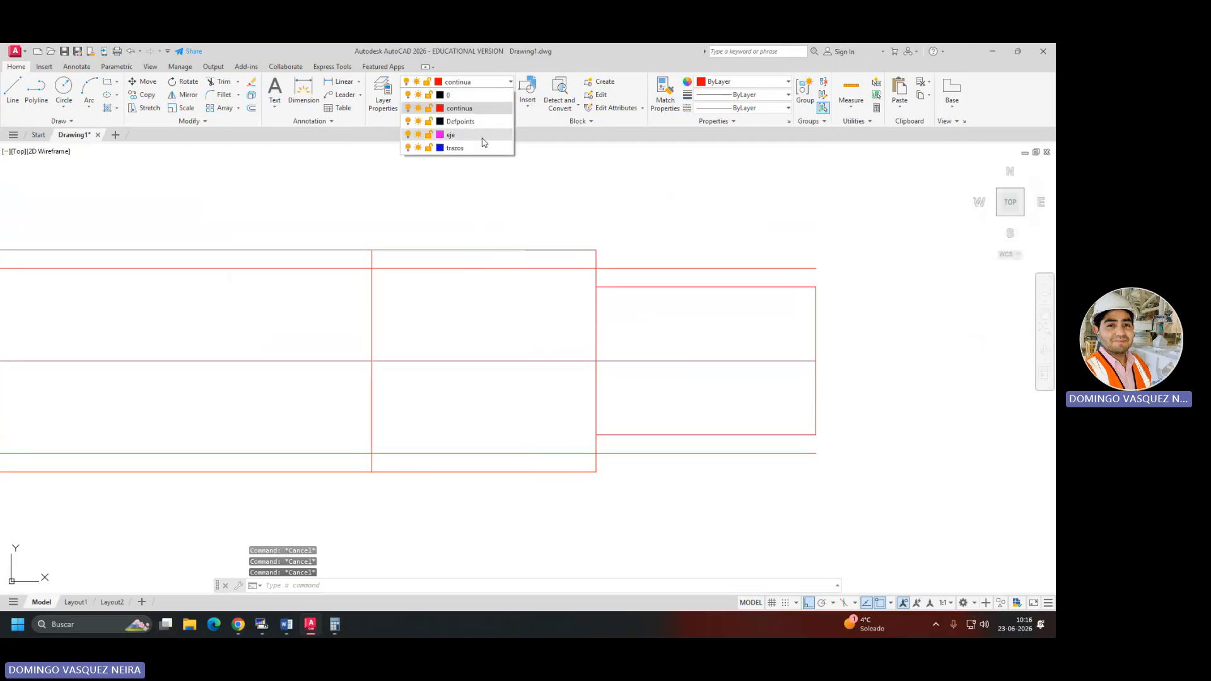
{"action": "left_click", "coordinate": [458, 122]}
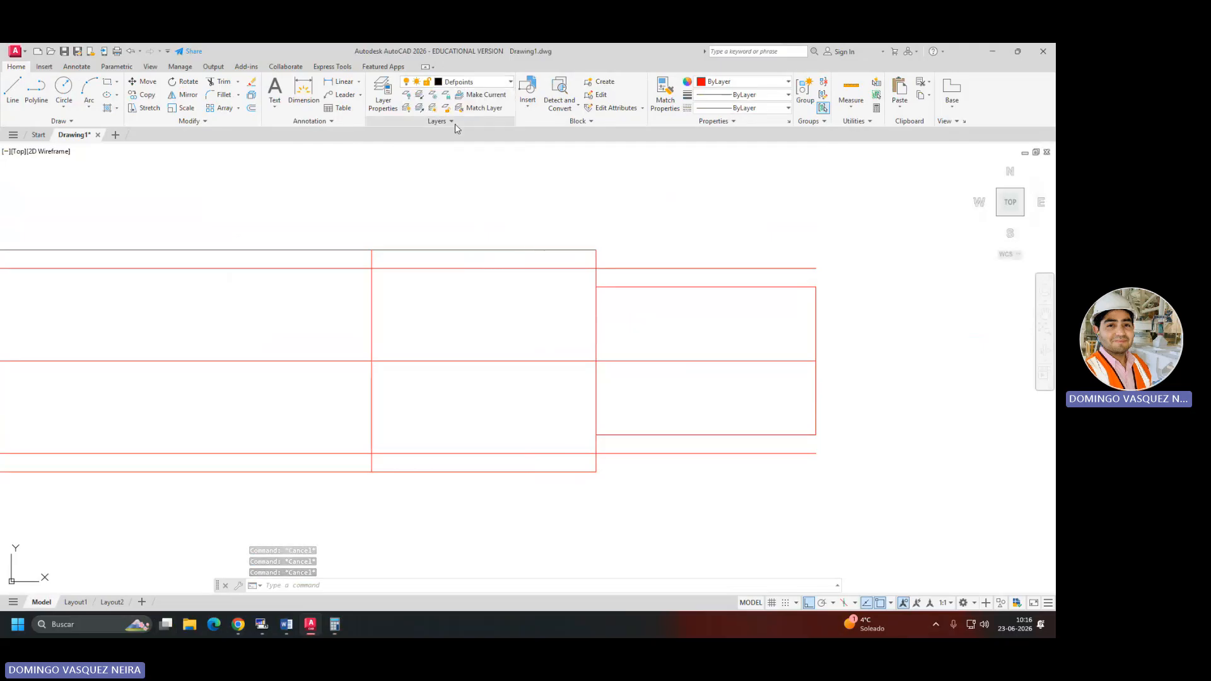
Check the distance between the two thread-diameter lines and the small end section's diameter with temporary linear dimensions, placing neither.
{"action": "left_click", "coordinate": [343, 82]}
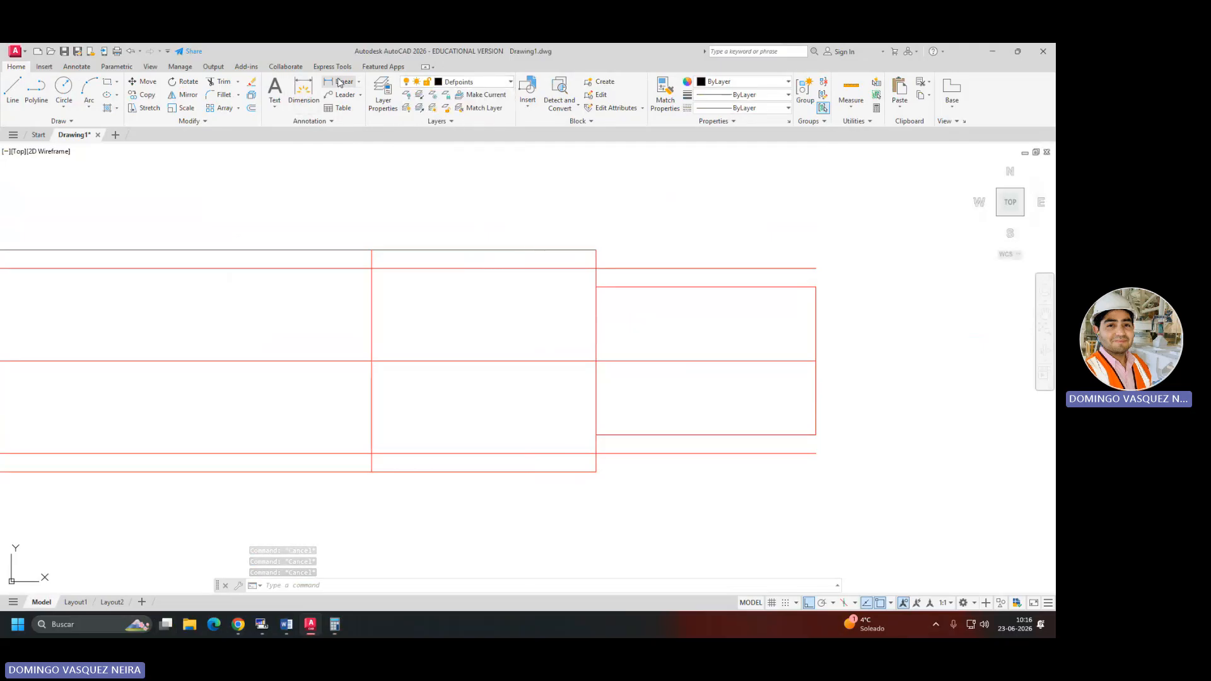
{"action": "left_click", "coordinate": [780, 268]}
{"action": "left_click", "coordinate": [813, 453]}
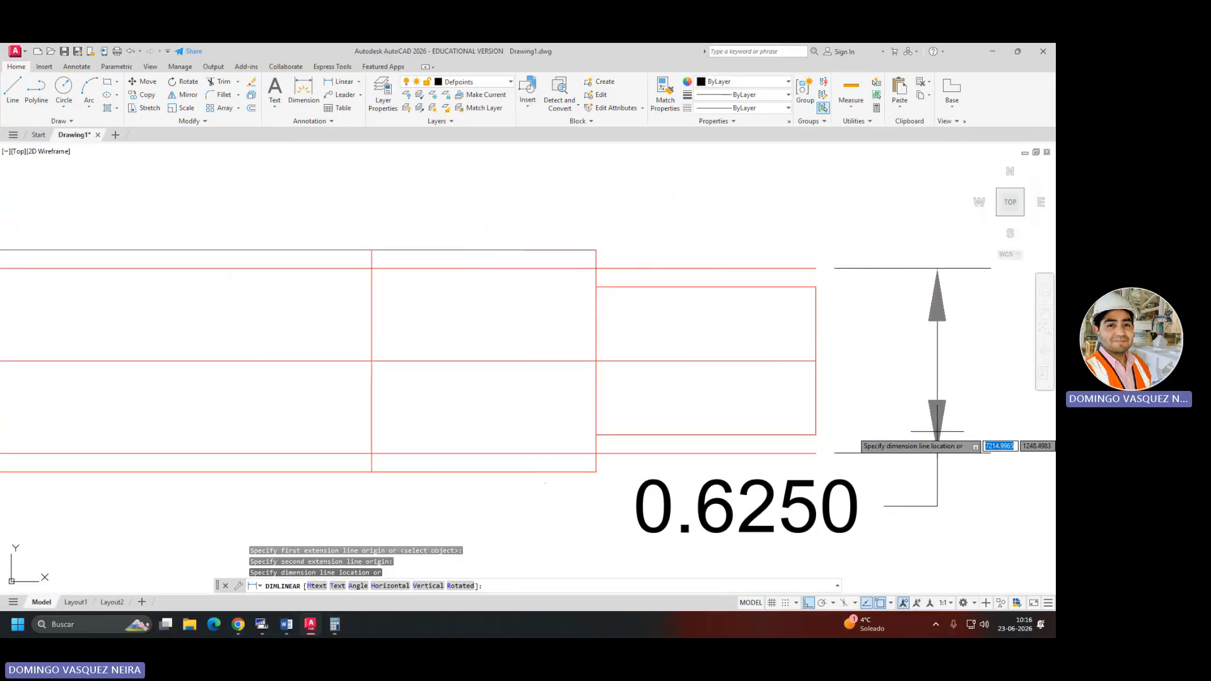
{"action": "key", "text": "Escape"}
{"action": "key", "text": "Return"}
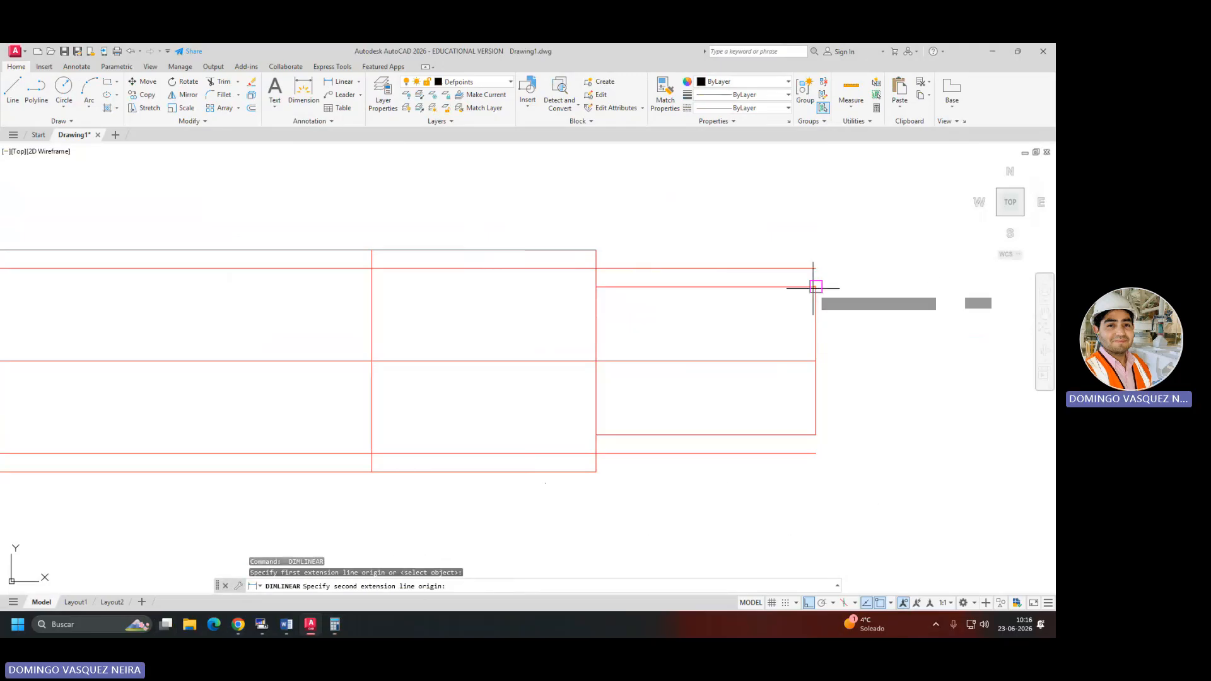
{"action": "left_click", "coordinate": [816, 287]}
{"action": "left_click", "coordinate": [816, 434]}
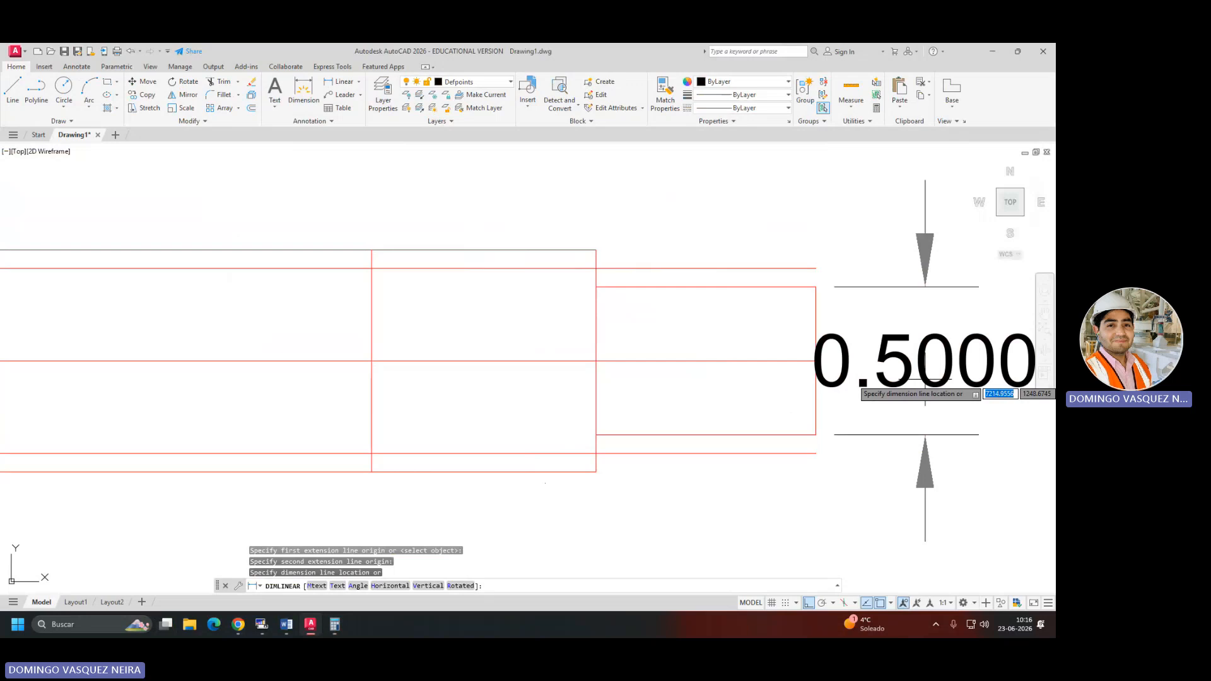
{"action": "key", "text": "Escape"}
Trim the large-diameter outline lines, upper and lower, between the thread section's two shoulder lines, using those shoulders as cutting edges.
{"action": "scroll", "coordinate": [935, 383], "scroll_direction": "down", "scroll_amount": 2}
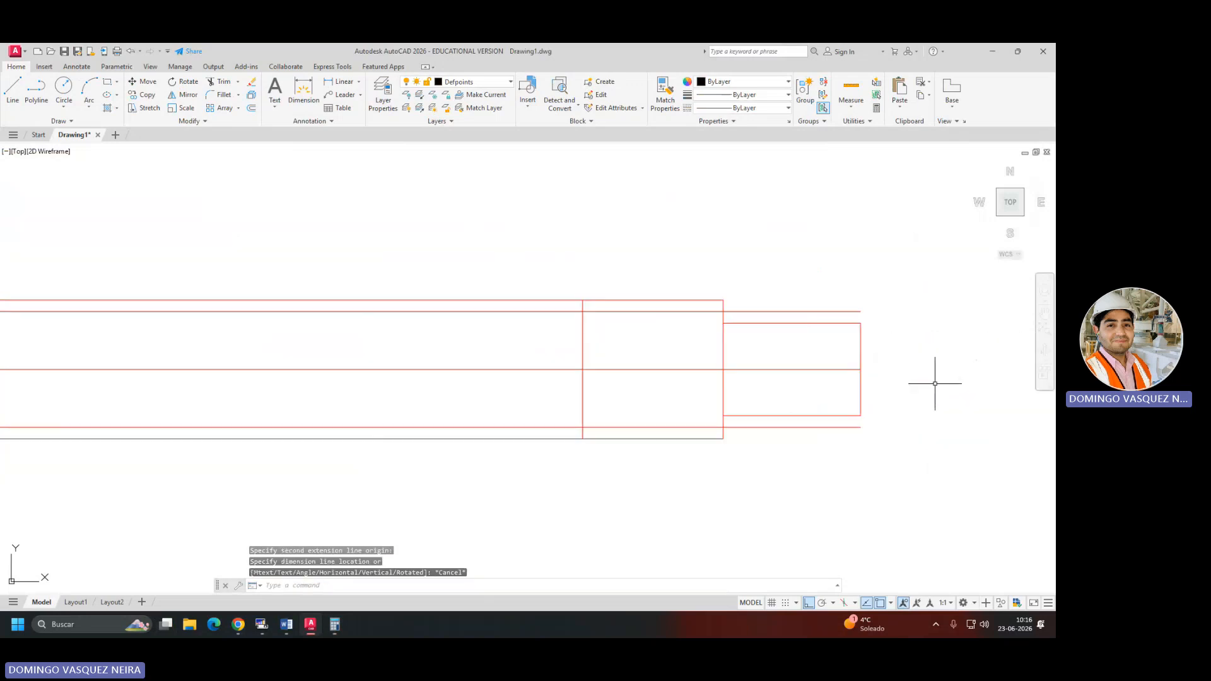
{"action": "scroll", "coordinate": [935, 382], "scroll_direction": "down", "scroll_amount": 1}
{"action": "scroll", "coordinate": [810, 328], "scroll_direction": "up", "scroll_amount": 2}
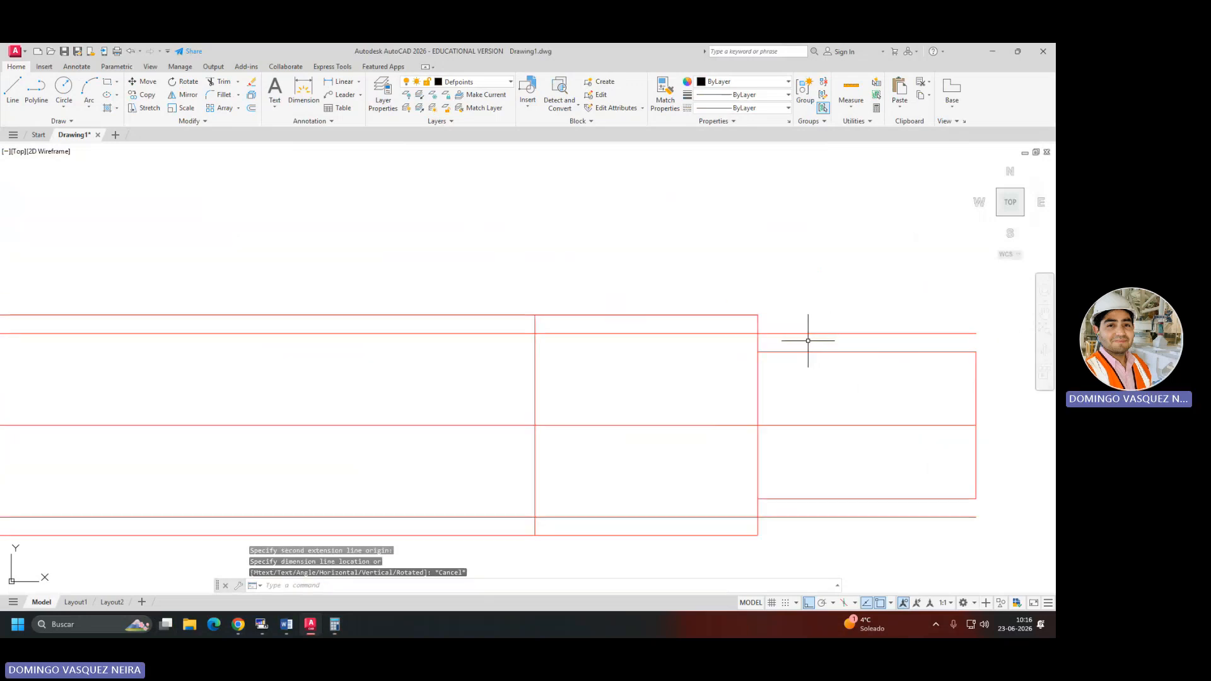
{"action": "left_click", "coordinate": [760, 342]}
{"action": "left_click_drag", "start_coordinate": [616, 357], "coordinate": [486, 360]}
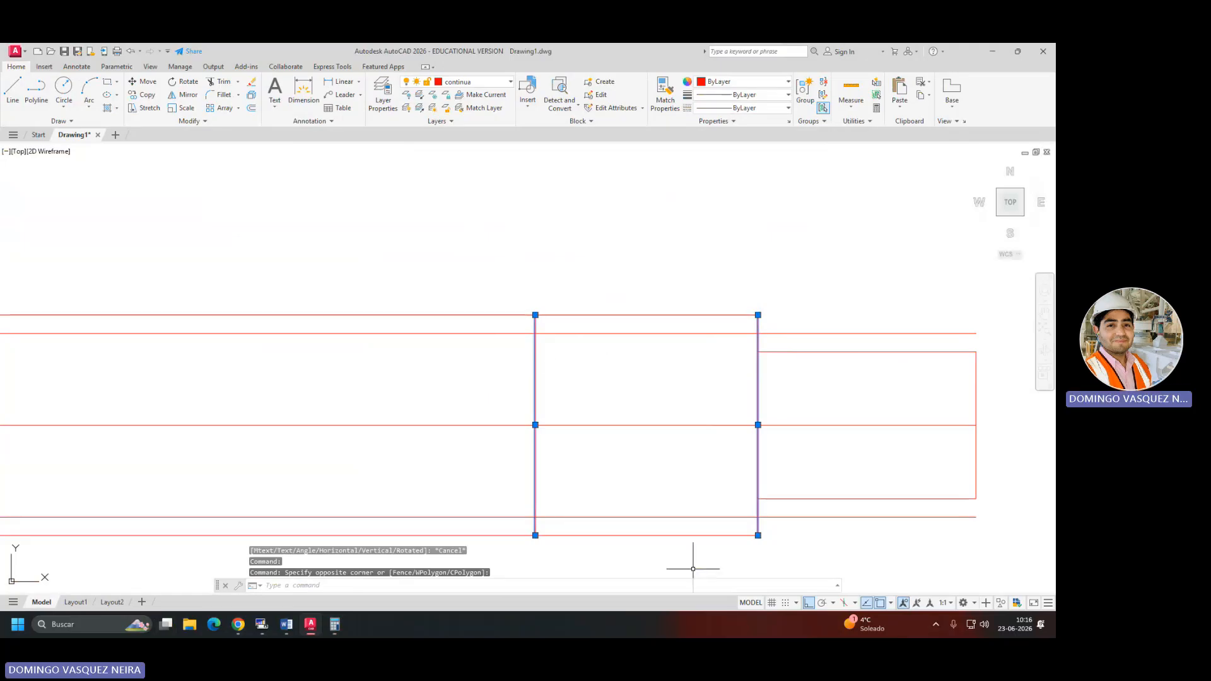
{"action": "left_click", "coordinate": [686, 522]}
{"action": "left_click", "coordinate": [685, 525]}
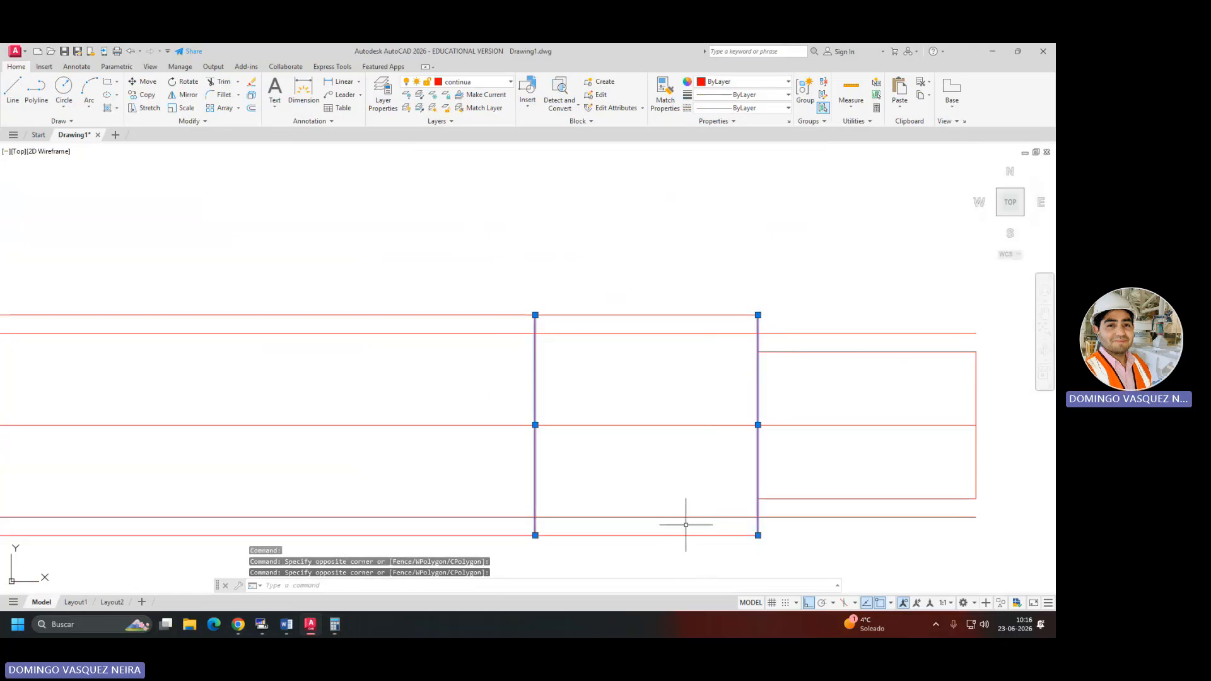
{"action": "type", "text": "tr"}
{"action": "key", "text": "space"}
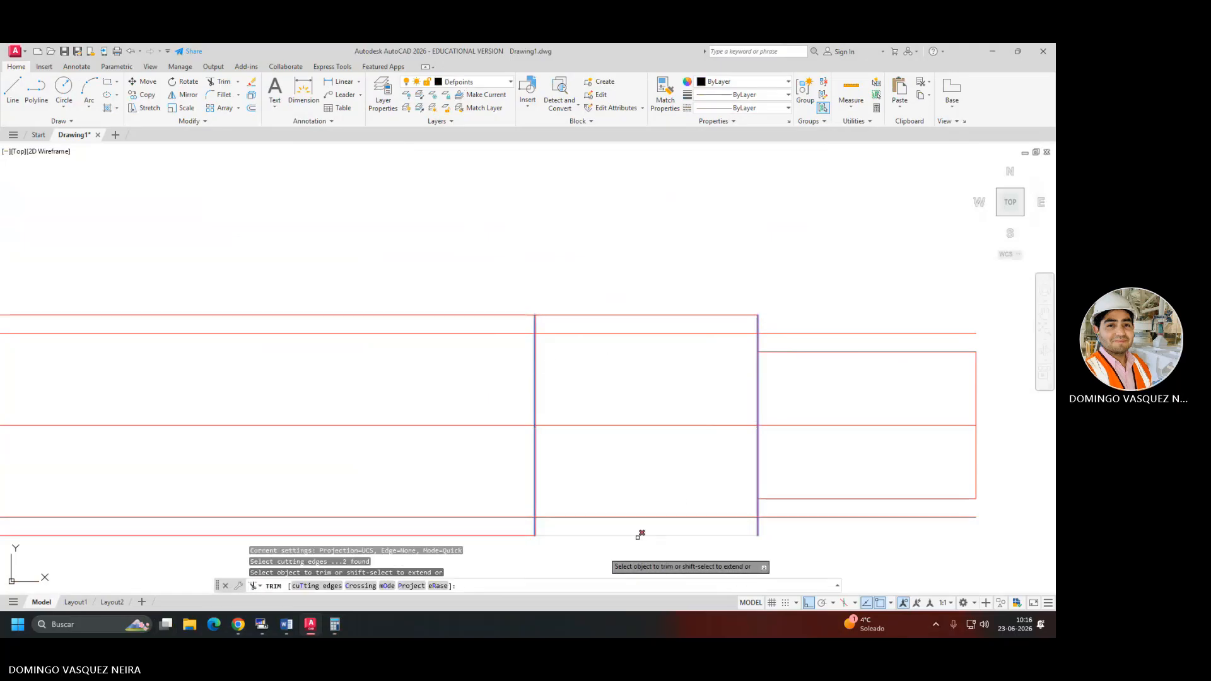
{"action": "left_click", "coordinate": [587, 536]}
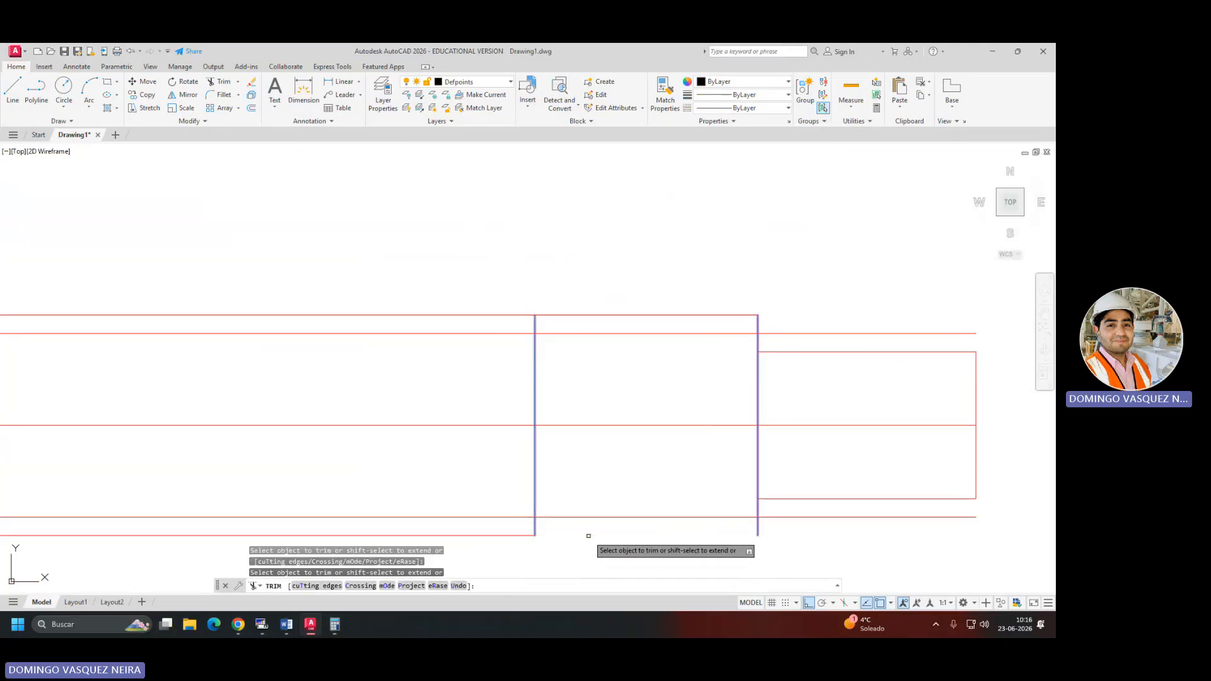
{"action": "left_click", "coordinate": [632, 314]}
Trim both thread-diameter lines outside the thread section, where they run through the large section and past the small end section.
{"action": "left_click", "coordinate": [508, 333]}
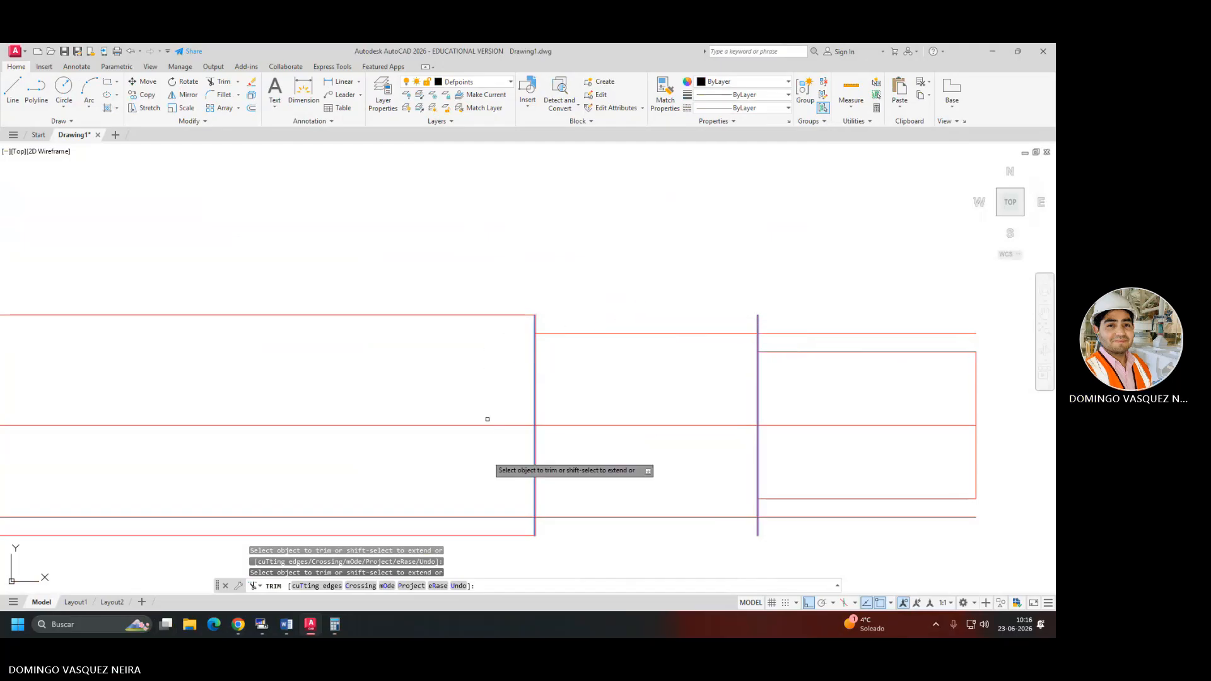
{"action": "left_click", "coordinate": [509, 516]}
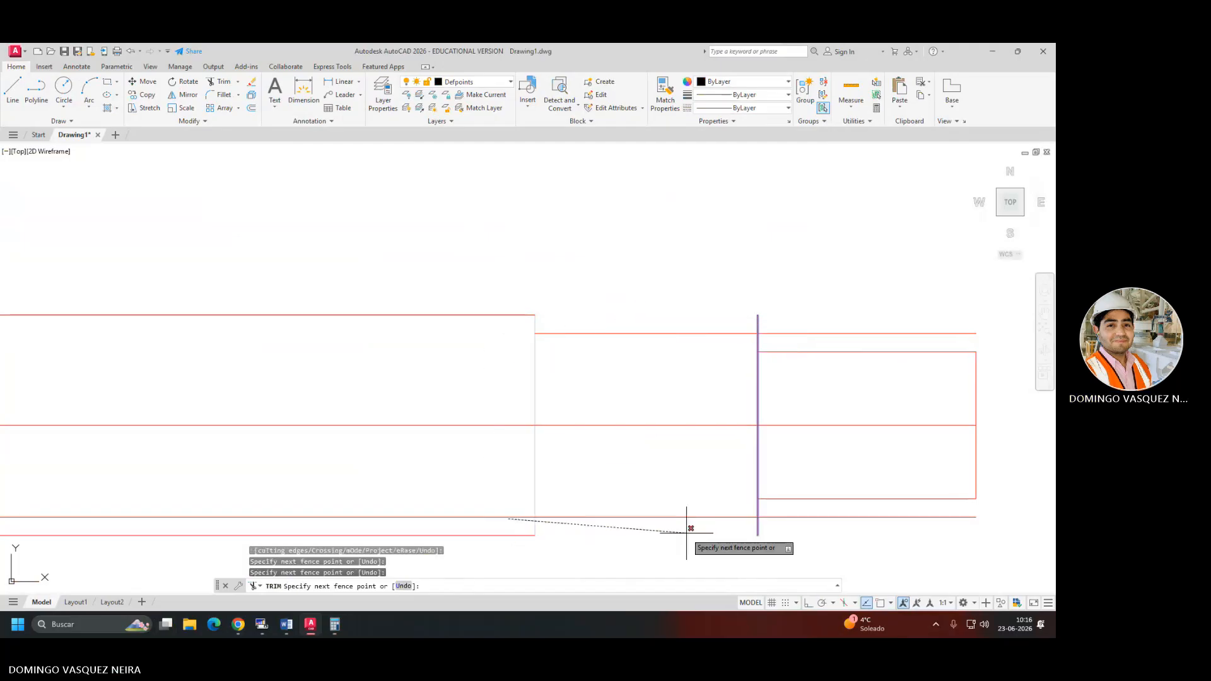
{"action": "key", "text": "Return"}
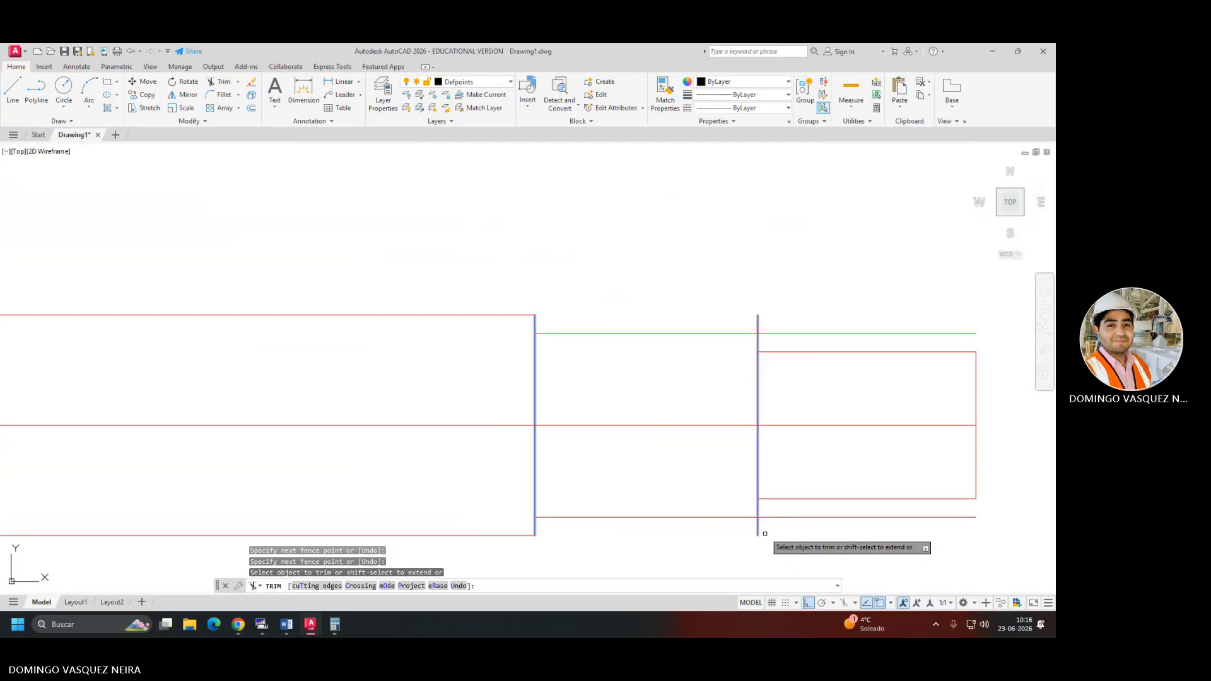
{"action": "left_click", "coordinate": [779, 517]}
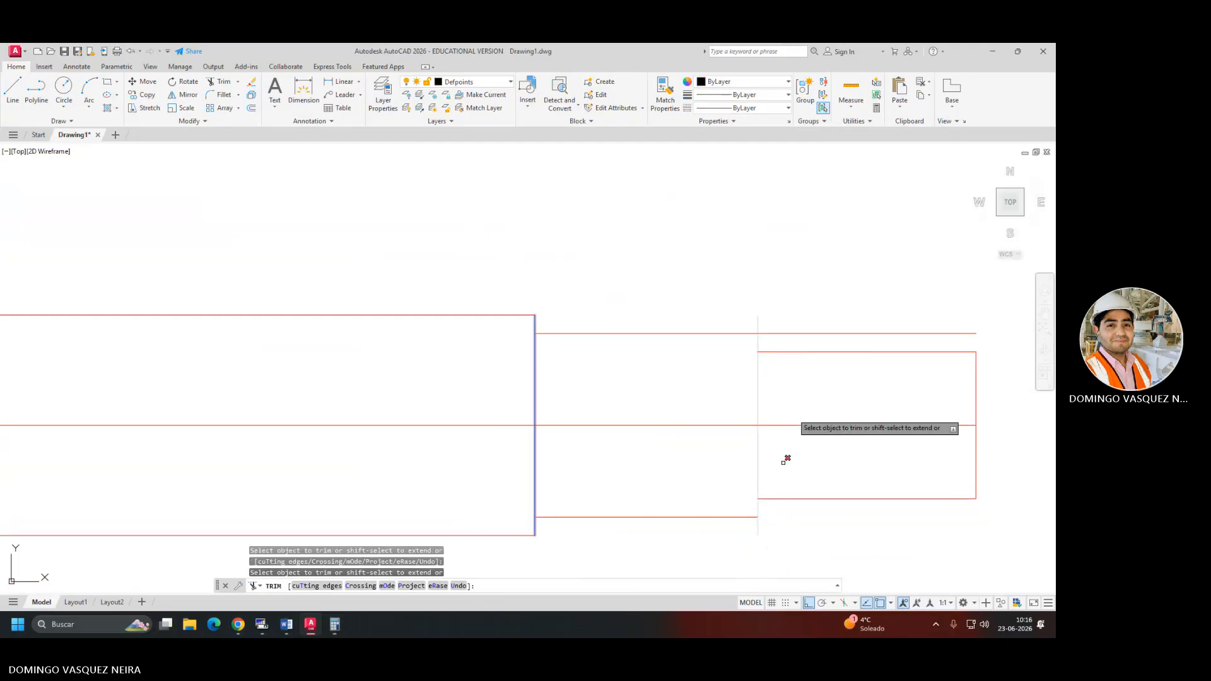
{"action": "left_click", "coordinate": [800, 334]}
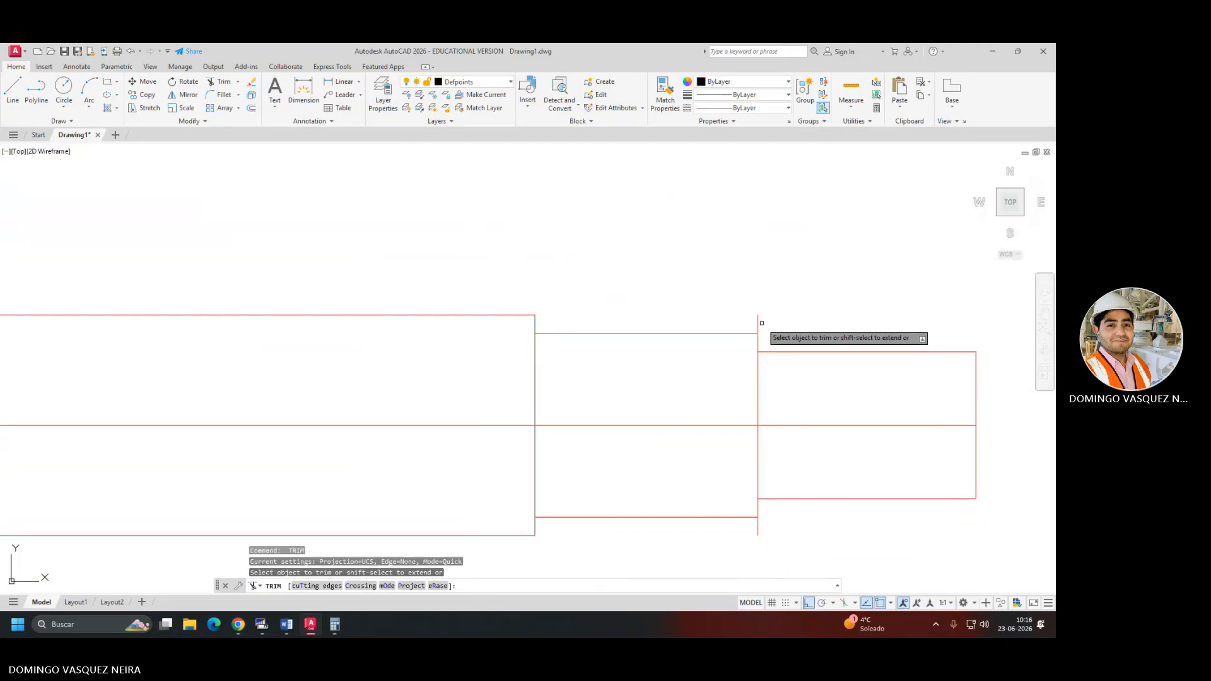
Trim the ends of the shoulder line between the thread and small sections that protrude above and below the thread diameter.
{"action": "left_click", "coordinate": [758, 321]}
{"action": "left_click", "coordinate": [759, 527]}
{"action": "key", "text": "Escape"}
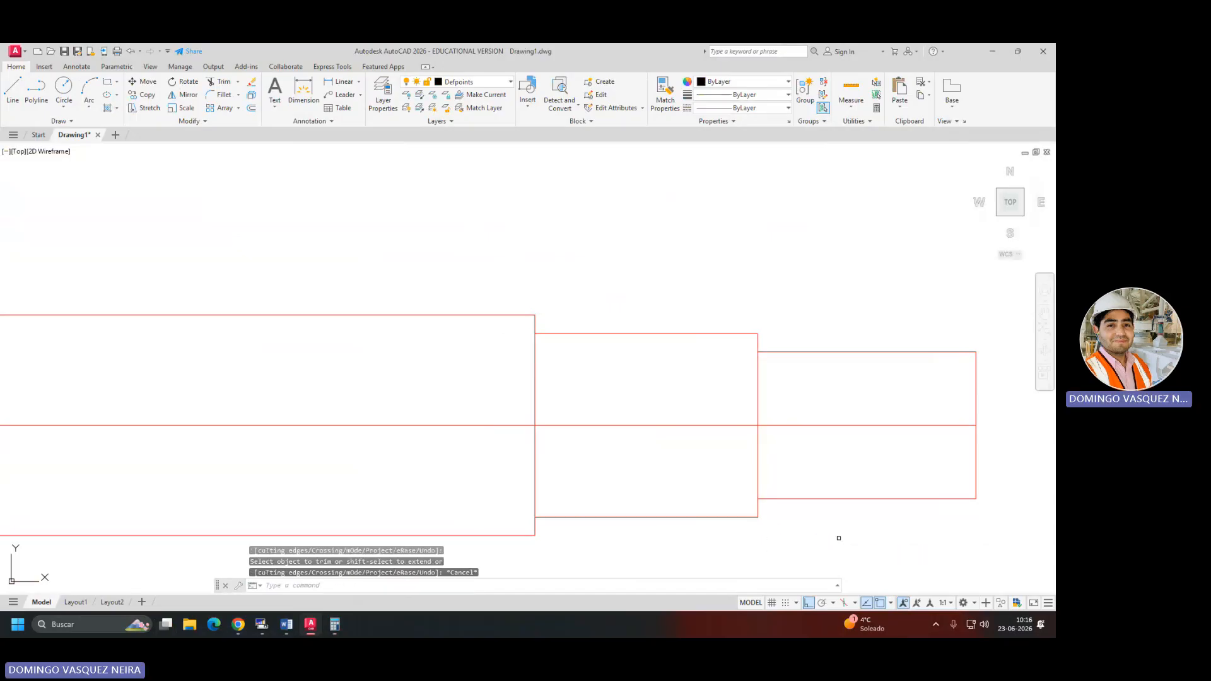
Examine the thread section's chamfer and radius callouts in the Word exercise, compare them with the drawn shaft, and return to AutoCAD.
{"action": "key", "text": "alt+Tab"}
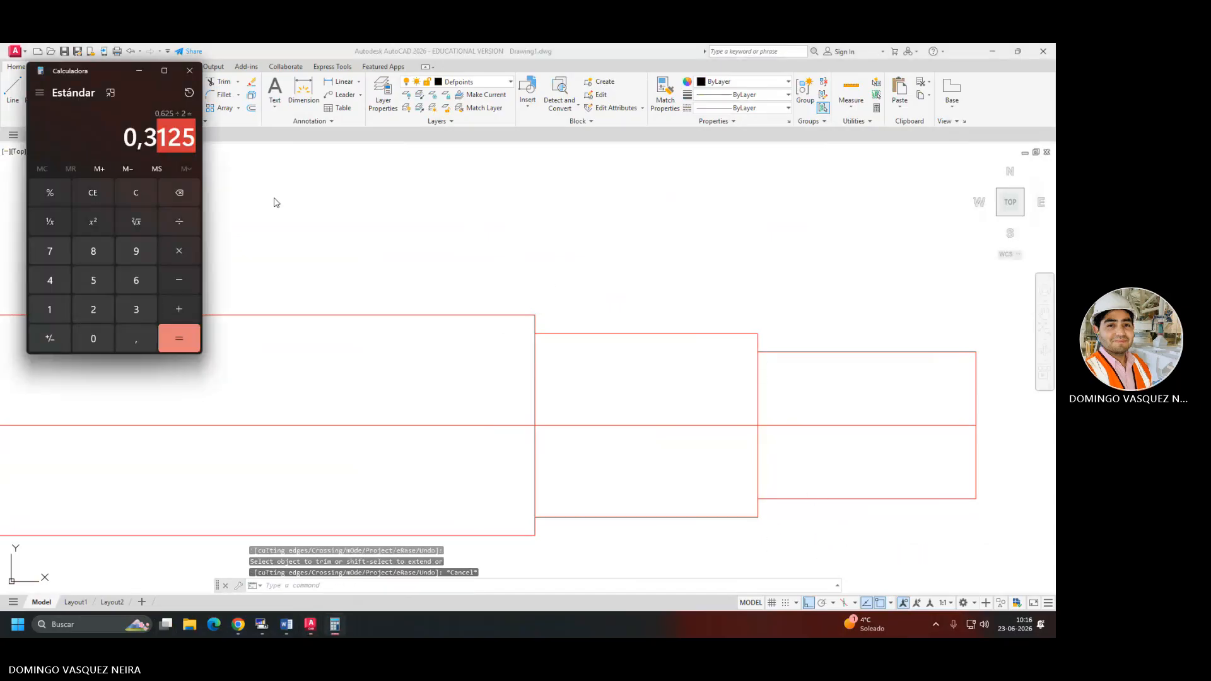
{"action": "key", "text": "alt+Tab"}
{"action": "key", "text": "alt+Tab"}
{"action": "key", "text": "Tab"}
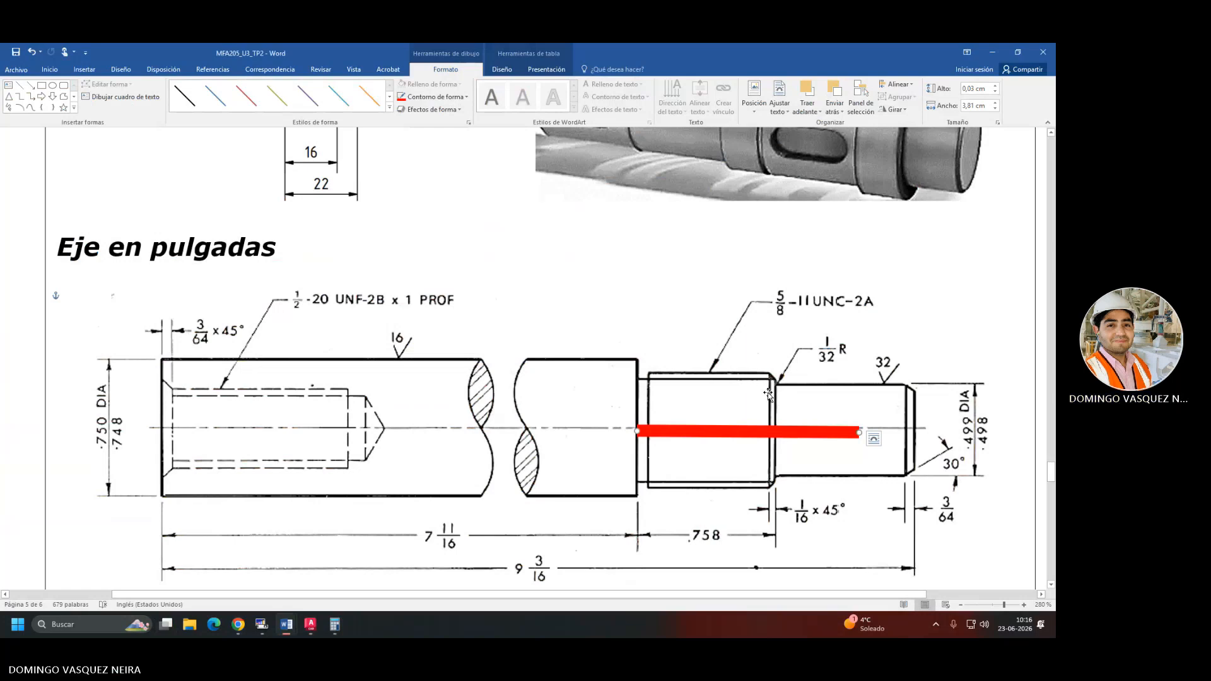
{"action": "key", "text": "alt+Tab"}
{"action": "middle_click_drag", "start_coordinate": [770, 384], "coordinate": [705, 350]}
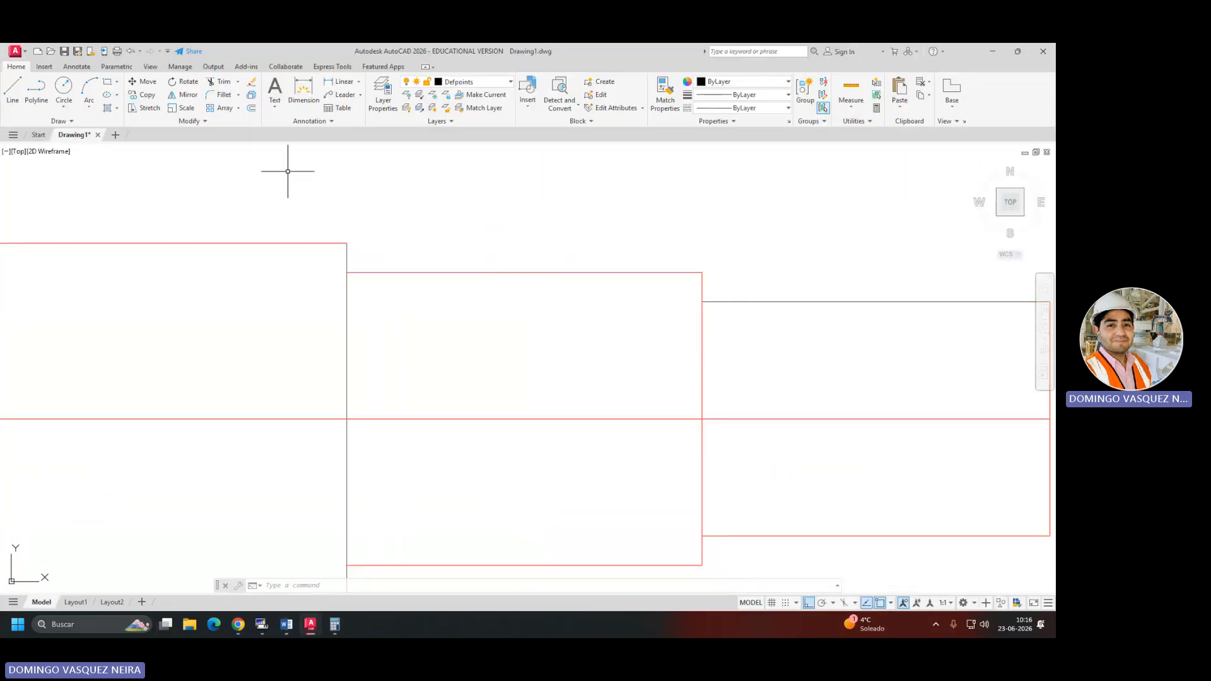
{"action": "key", "text": "alt+Tab"}
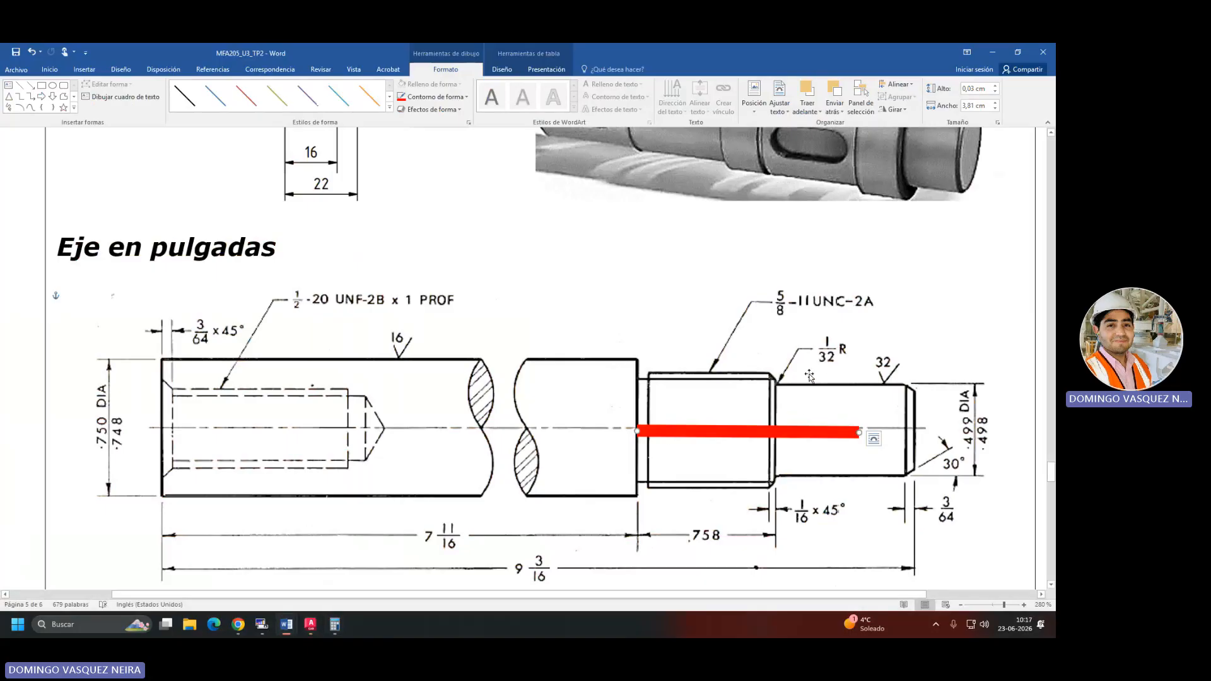
{"action": "key", "text": "alt+Tab"}
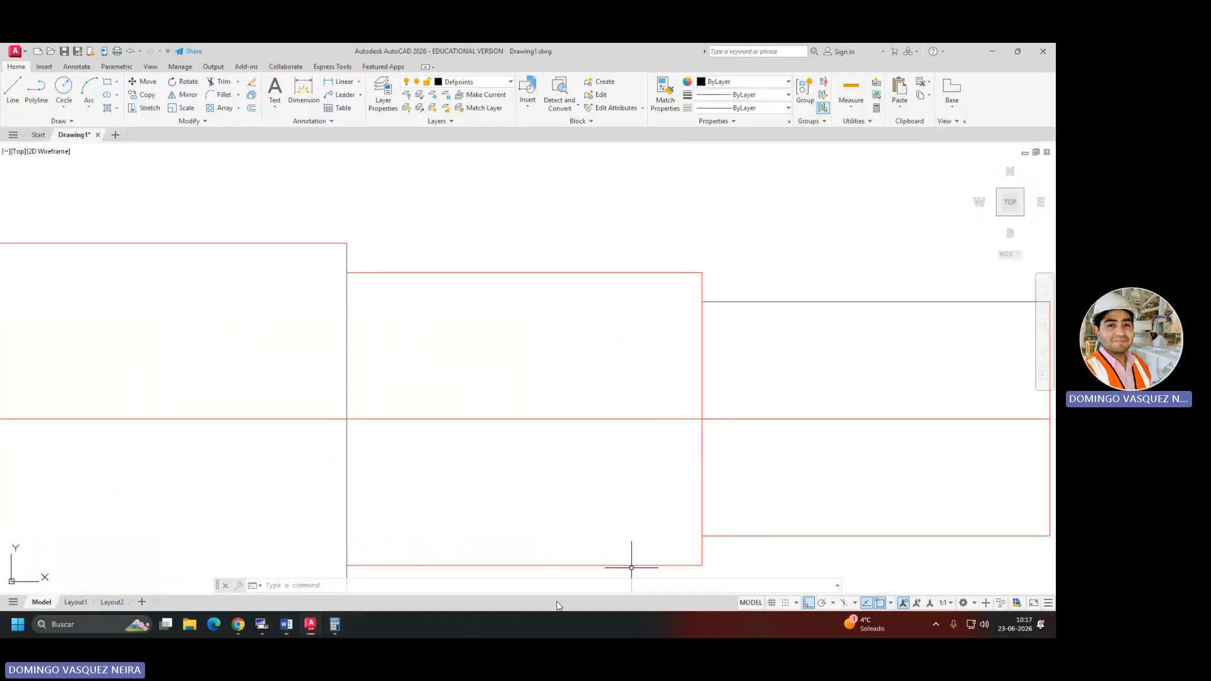
Convert 1/32 to a decimal in Calculator and check the thread section's callouts in the Word exercise.
{"action": "left_click", "coordinate": [336, 624]}
{"action": "type", "text": "1/"}
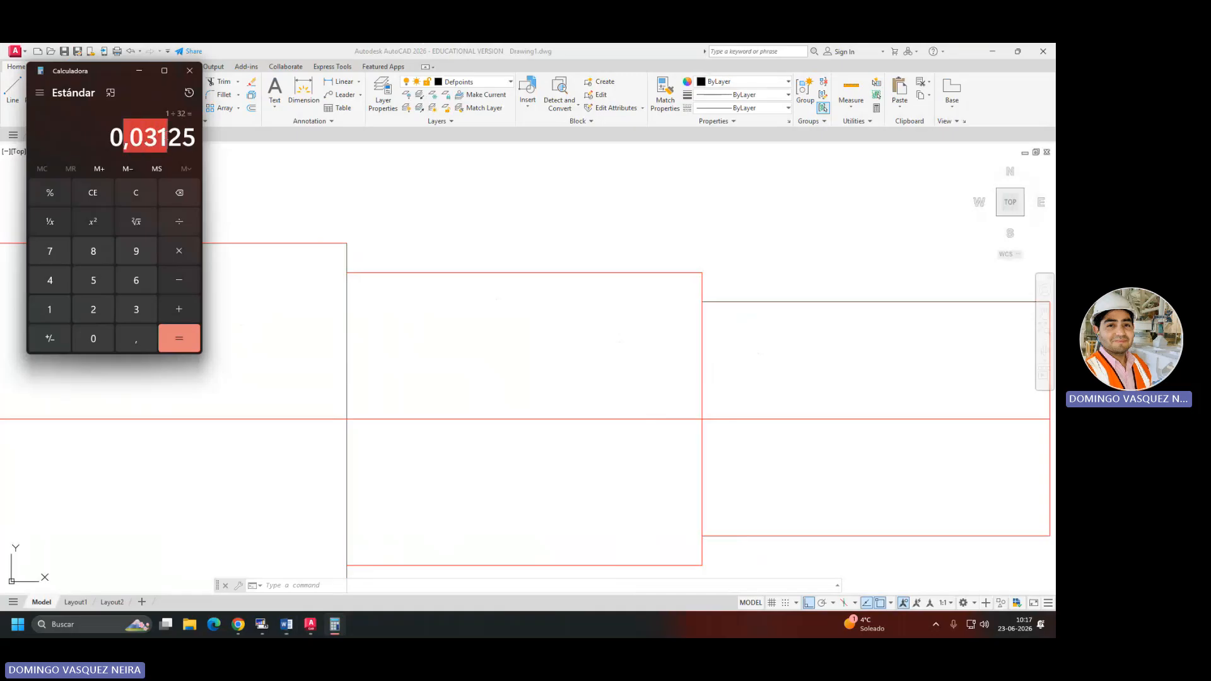
{"action": "left_click", "coordinate": [160, 133]}
{"action": "left_click_drag", "start_coordinate": [110, 137], "coordinate": [157, 139]}
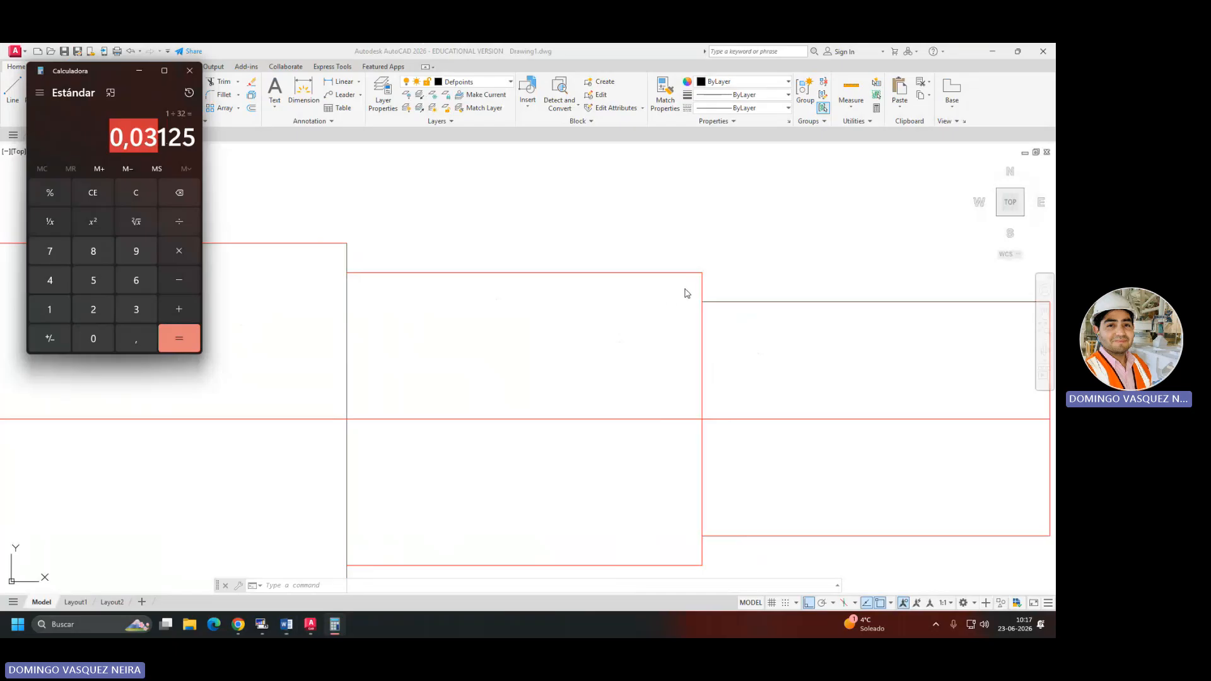
{"action": "left_click", "coordinate": [737, 326]}
{"action": "key", "text": "alt+Tab"}
{"action": "key", "text": "Tab"}
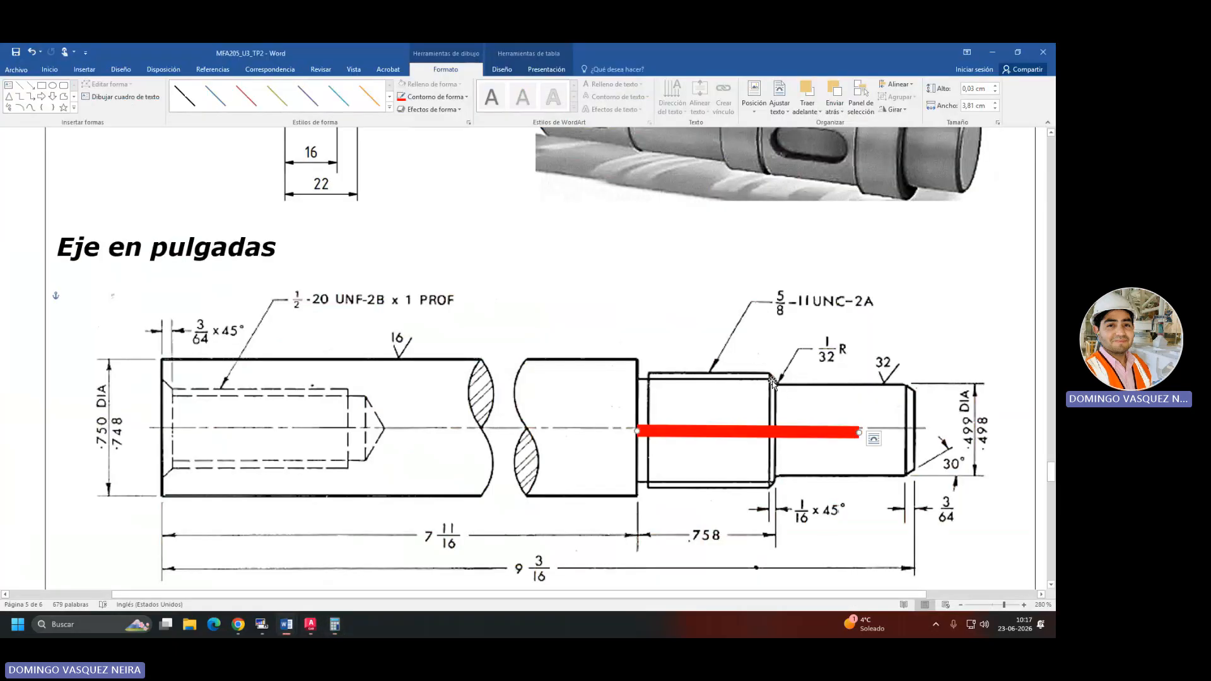
In AutoCAD, chamfer the upper corner of the thread section next to the small end section with both distances at 0.03.
{"action": "key", "text": "alt+Tab"}
{"action": "scroll", "coordinate": [709, 342], "scroll_direction": "up", "scroll_amount": 2}
{"action": "mouse_move", "coordinate": [698, 338]}
{"action": "middle_mouse_down"}
{"action": "mouse_move", "coordinate": [669, 352]}
{"action": "mouse_move", "coordinate": [637, 330]}
{"action": "middle_mouse_up"}
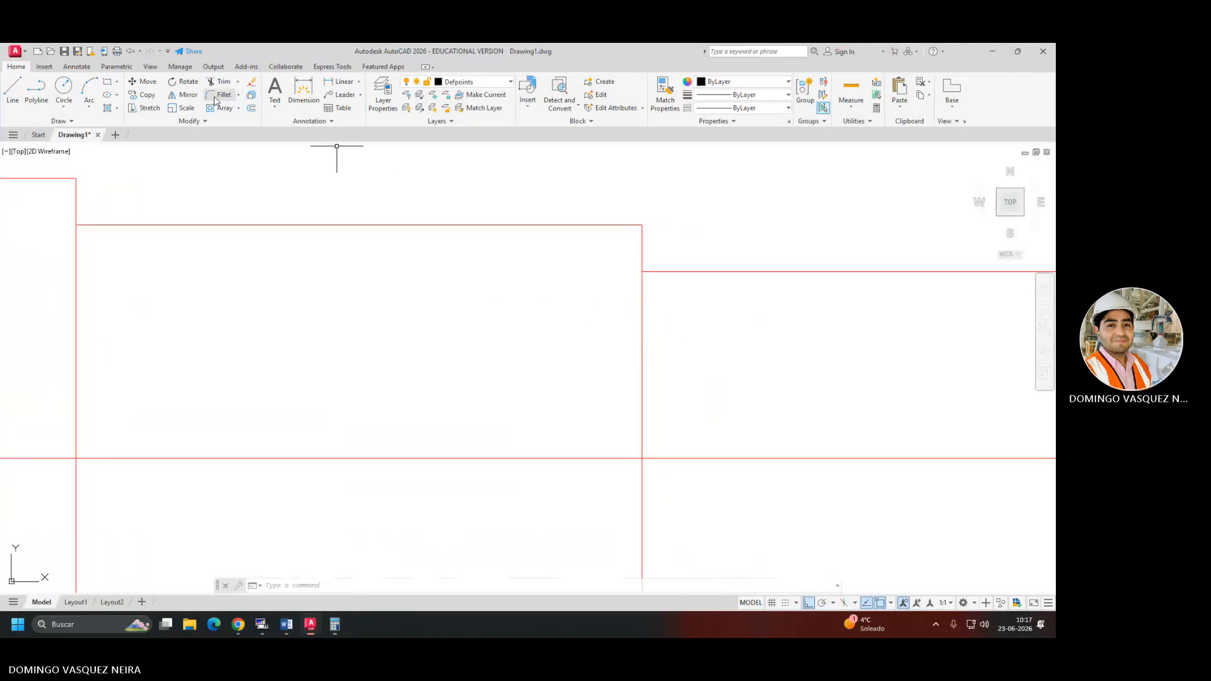
{"action": "left_click", "coordinate": [238, 97]}
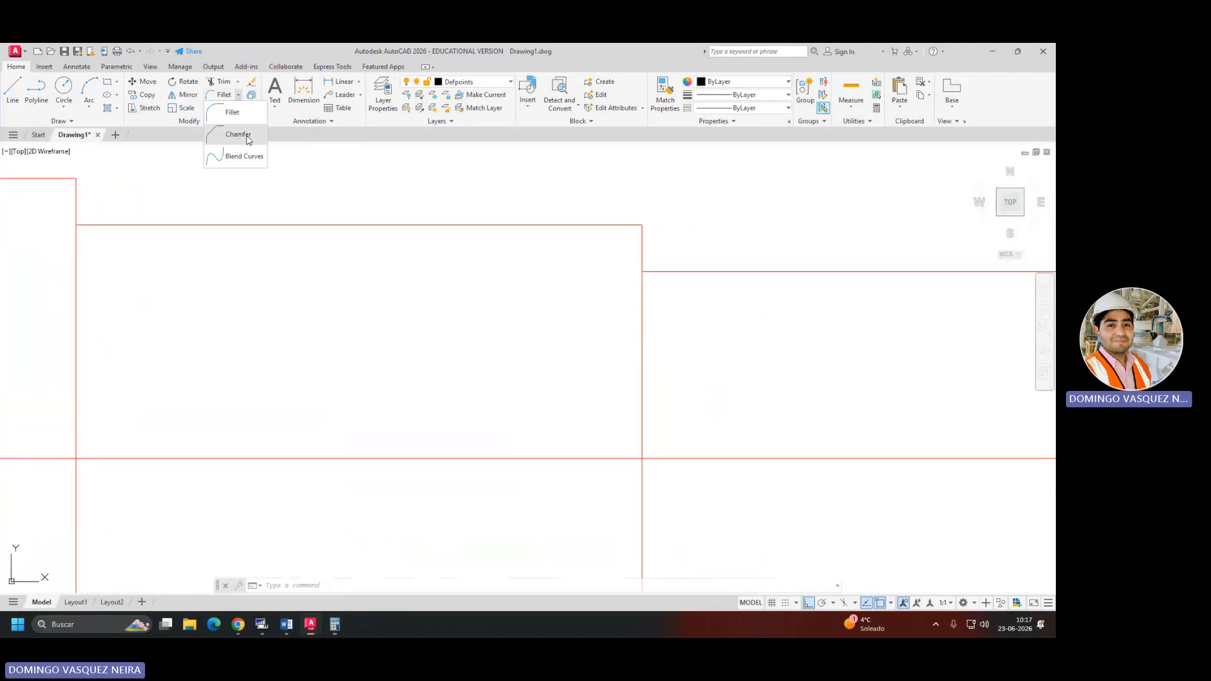
{"action": "left_click", "coordinate": [246, 136]}
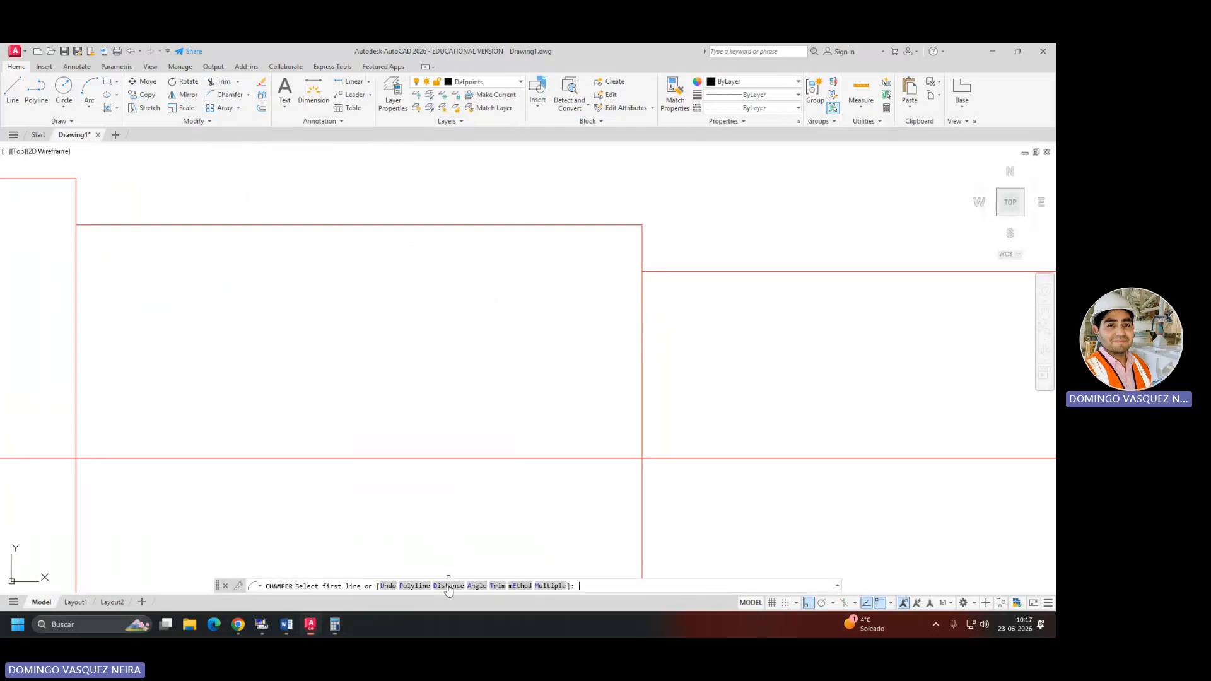
{"action": "left_click", "coordinate": [447, 586]}
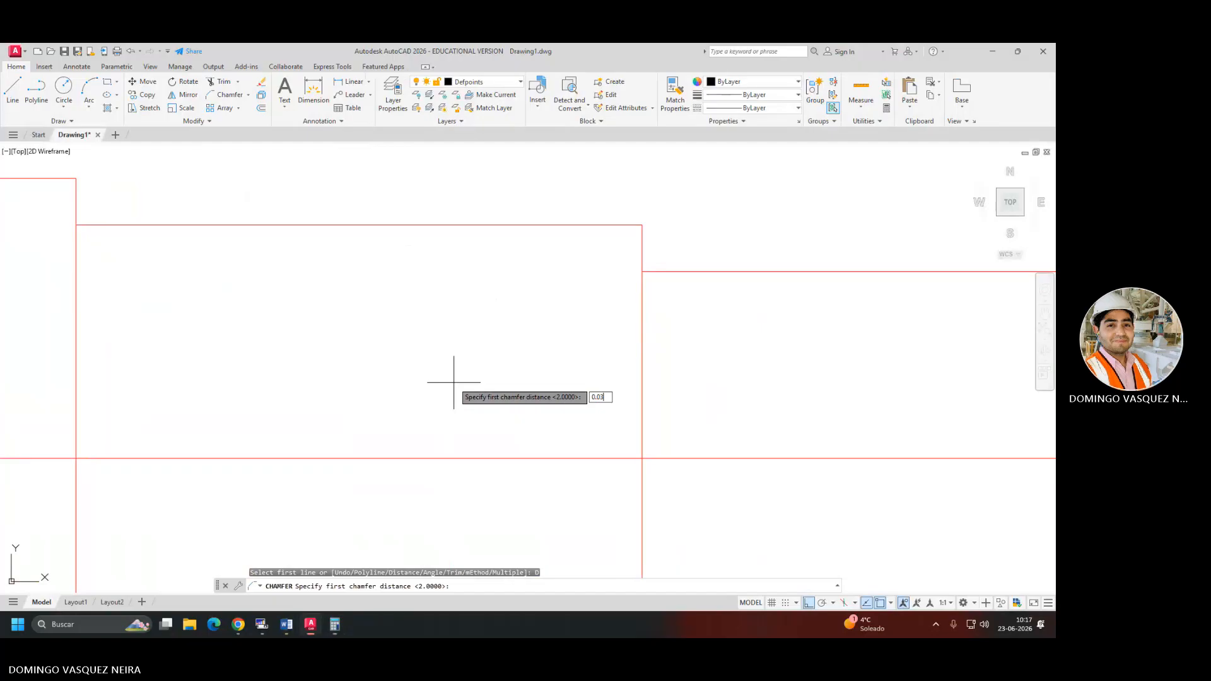
{"action": "type", "text": "0.03"}
{"action": "key", "text": "Return"}
{"action": "key", "text": "Return"}
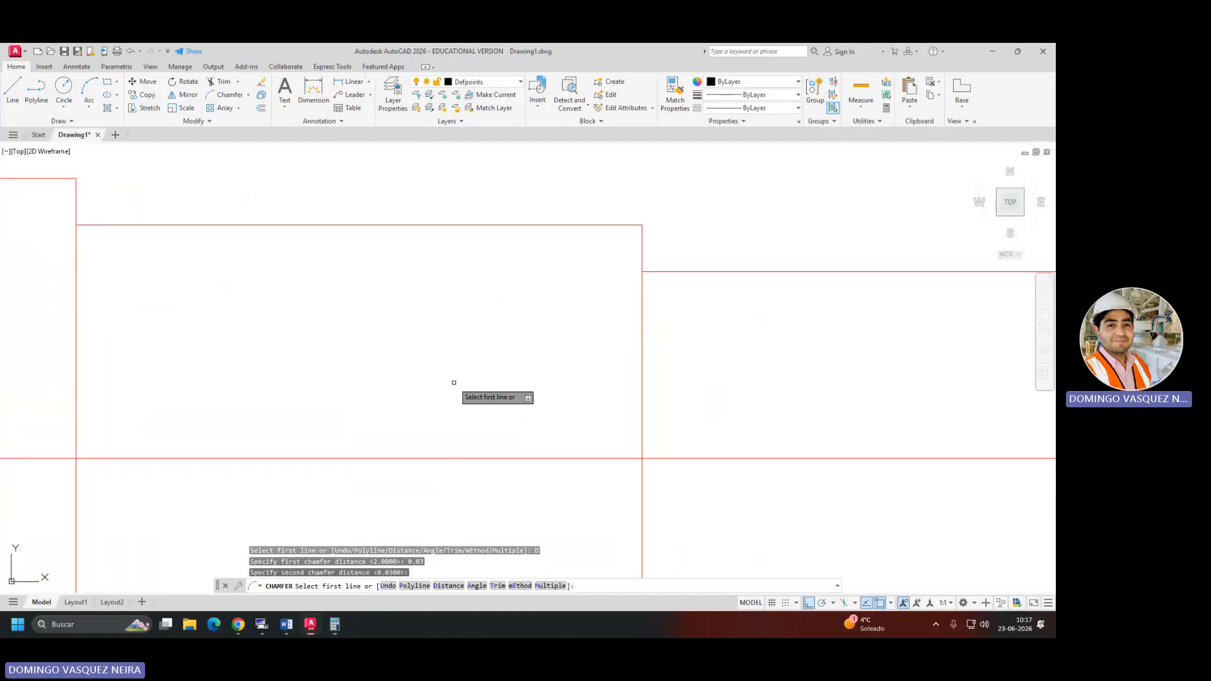
{"action": "left_click", "coordinate": [639, 243]}
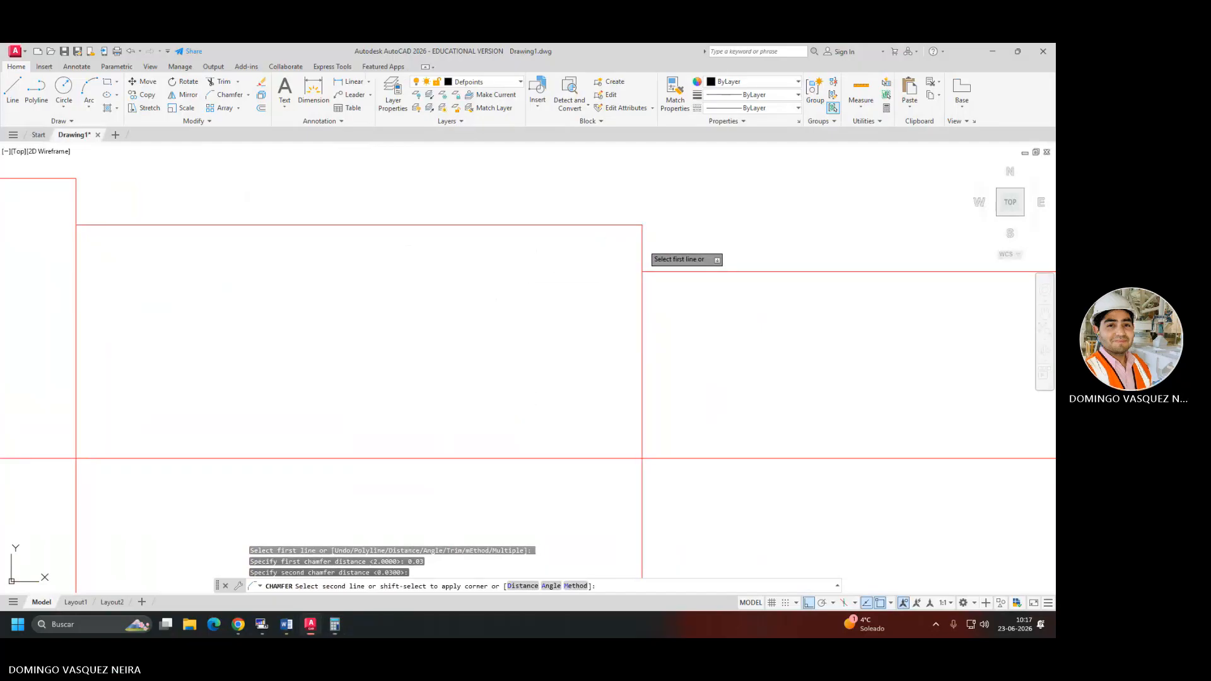
{"action": "left_click", "coordinate": [622, 226]}
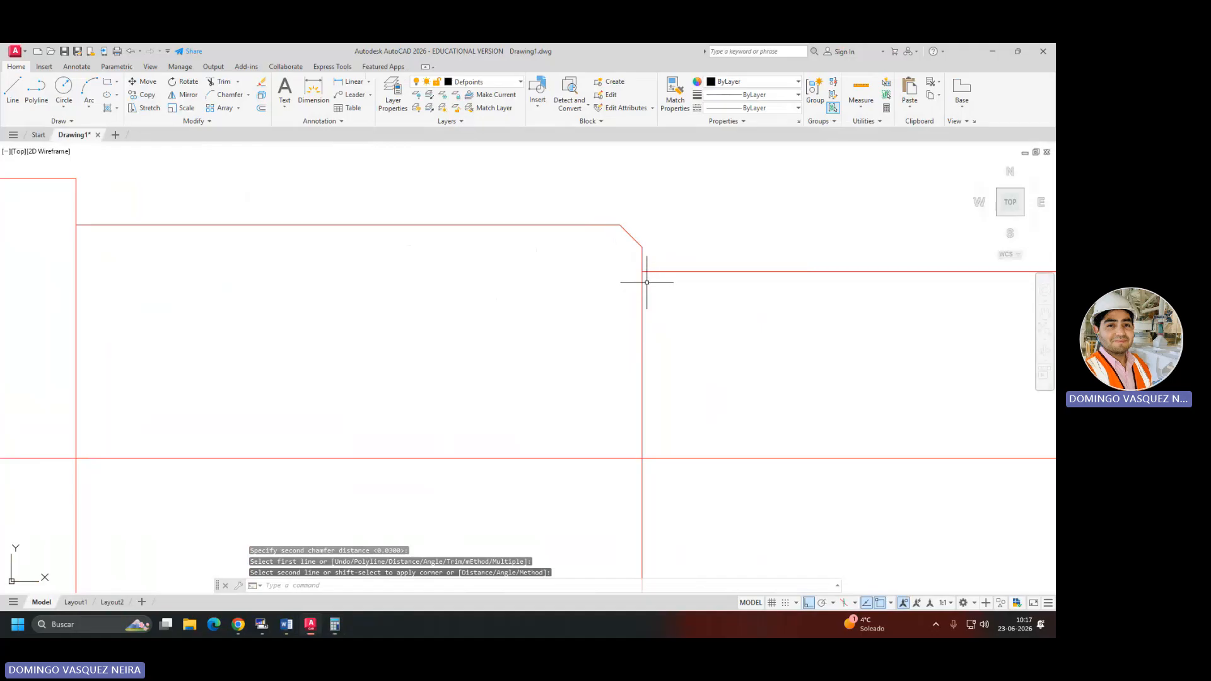
Chamfer the lower corner of the thread section next to the small end section, keeping both distances at 0.03.
{"action": "scroll", "coordinate": [643, 278], "scroll_direction": "down", "scroll_amount": 4}
{"action": "scroll", "coordinate": [621, 429], "scroll_direction": "up", "scroll_amount": 4}
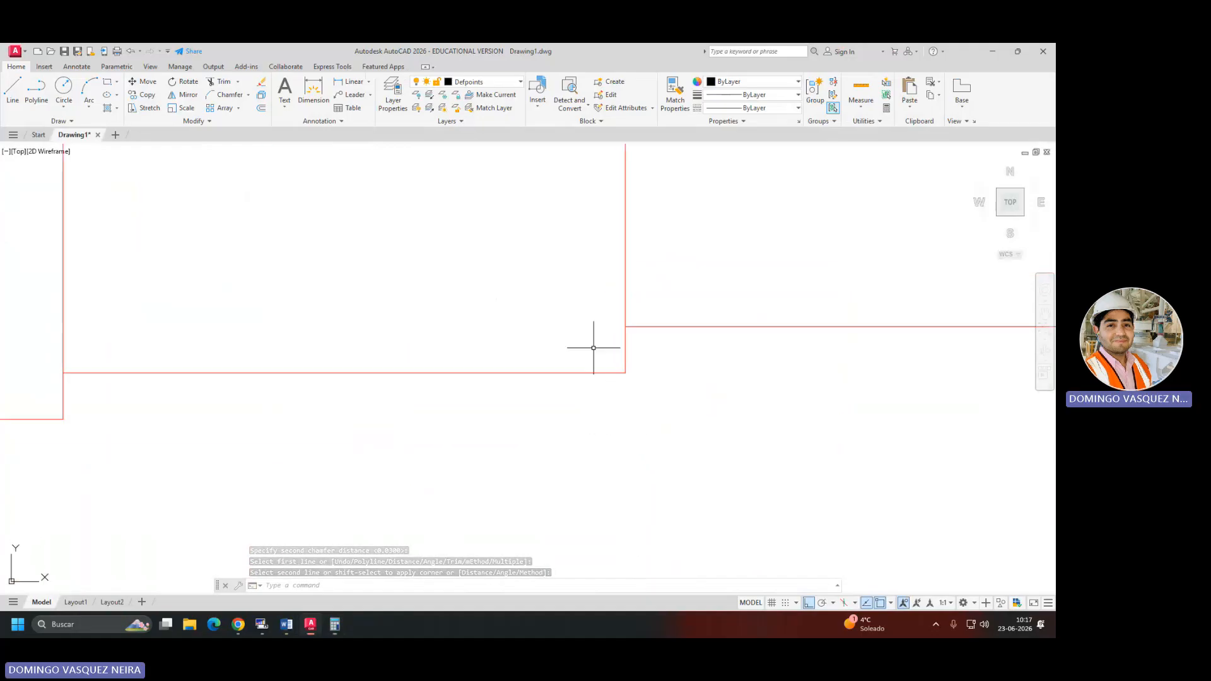
{"action": "left_click", "coordinate": [248, 95]}
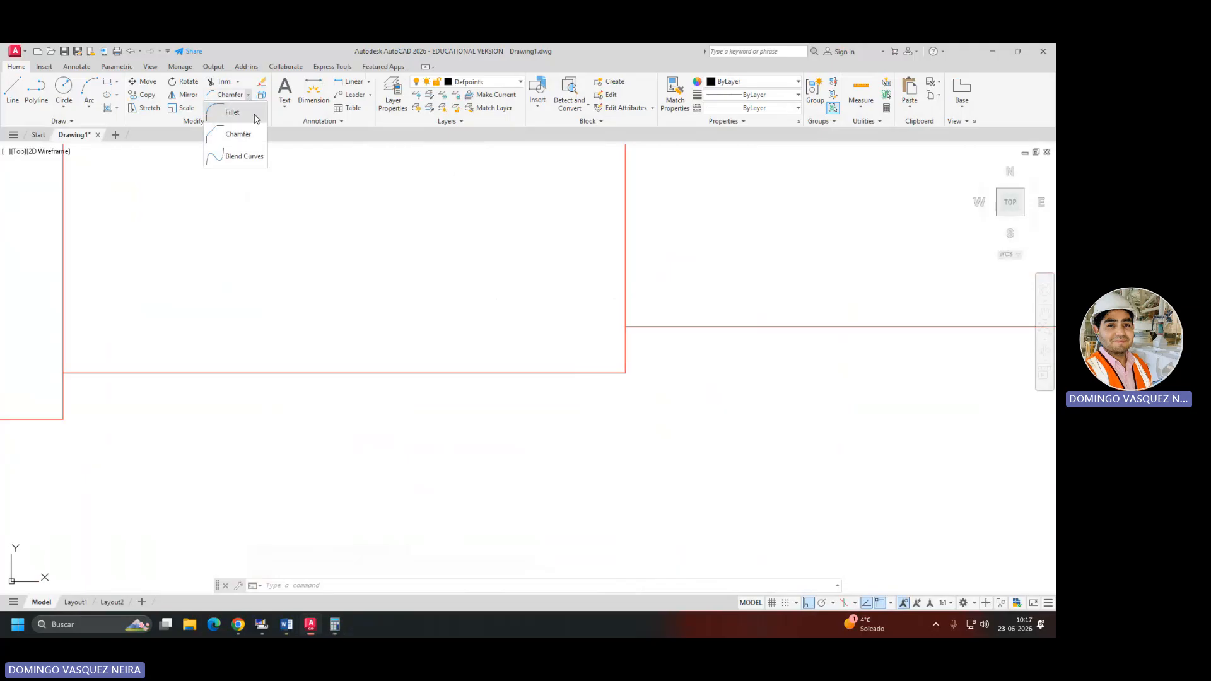
{"action": "left_click", "coordinate": [240, 132]}
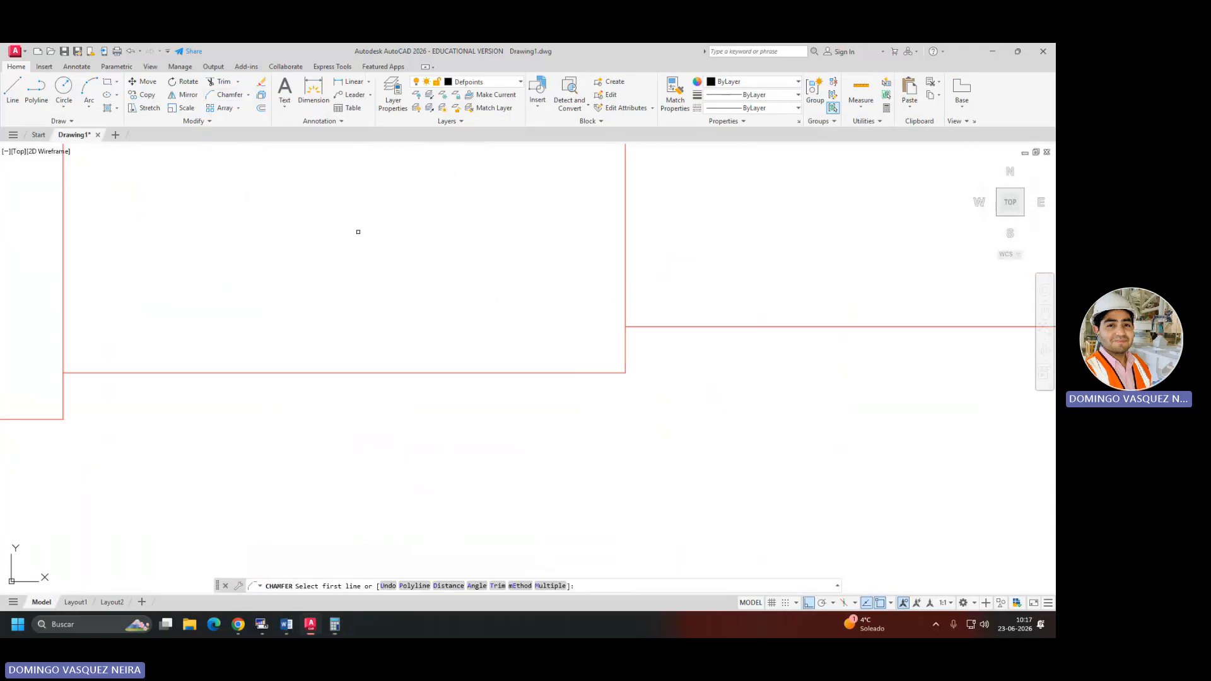
{"action": "left_click", "coordinate": [449, 586]}
{"action": "key", "text": "Return"}
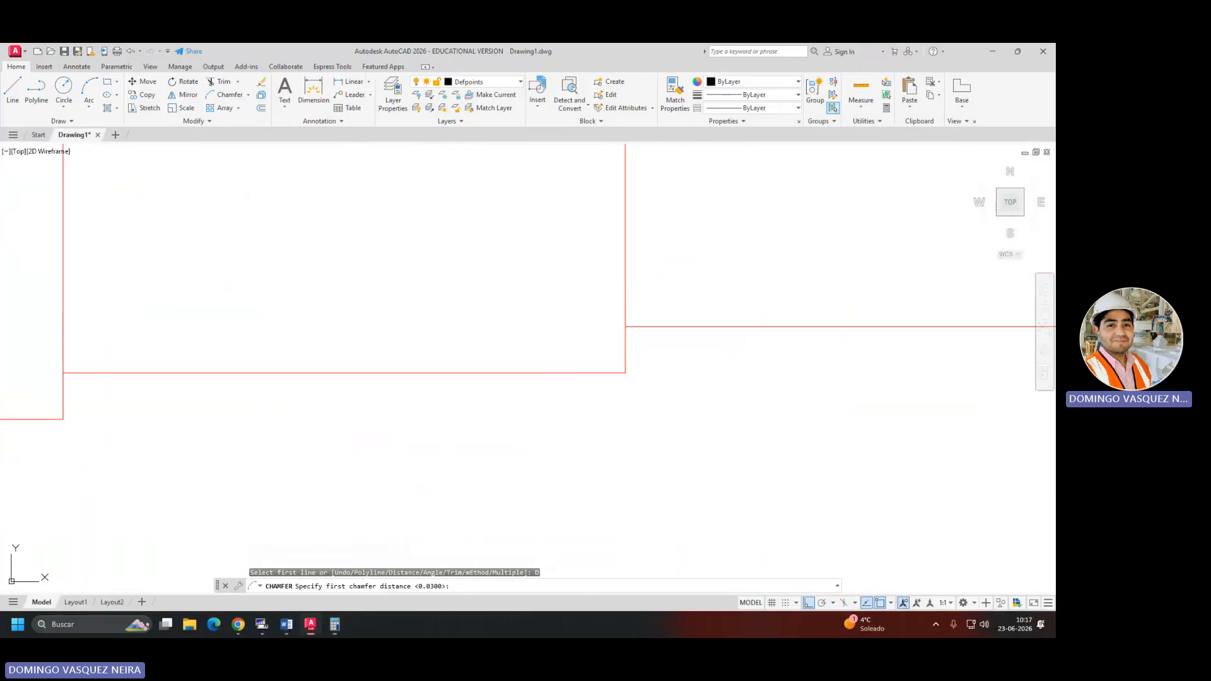
{"action": "key", "text": "Return"}
{"action": "left_click", "coordinate": [627, 346]}
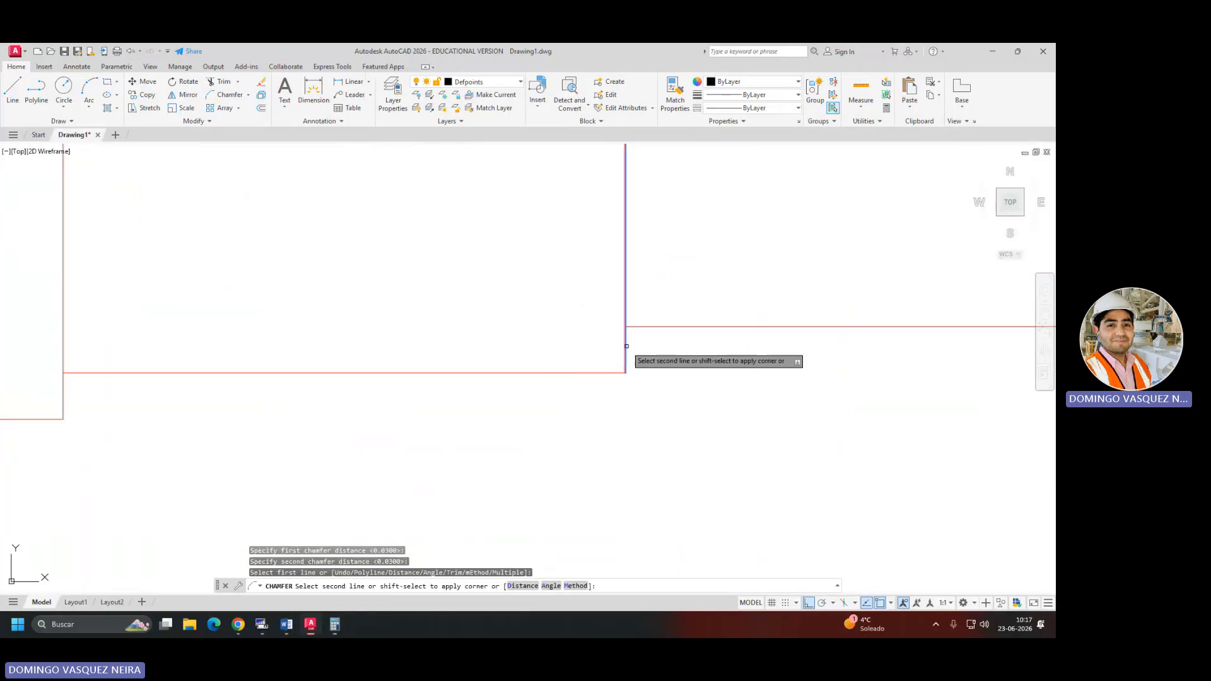
{"action": "left_click", "coordinate": [556, 375]}
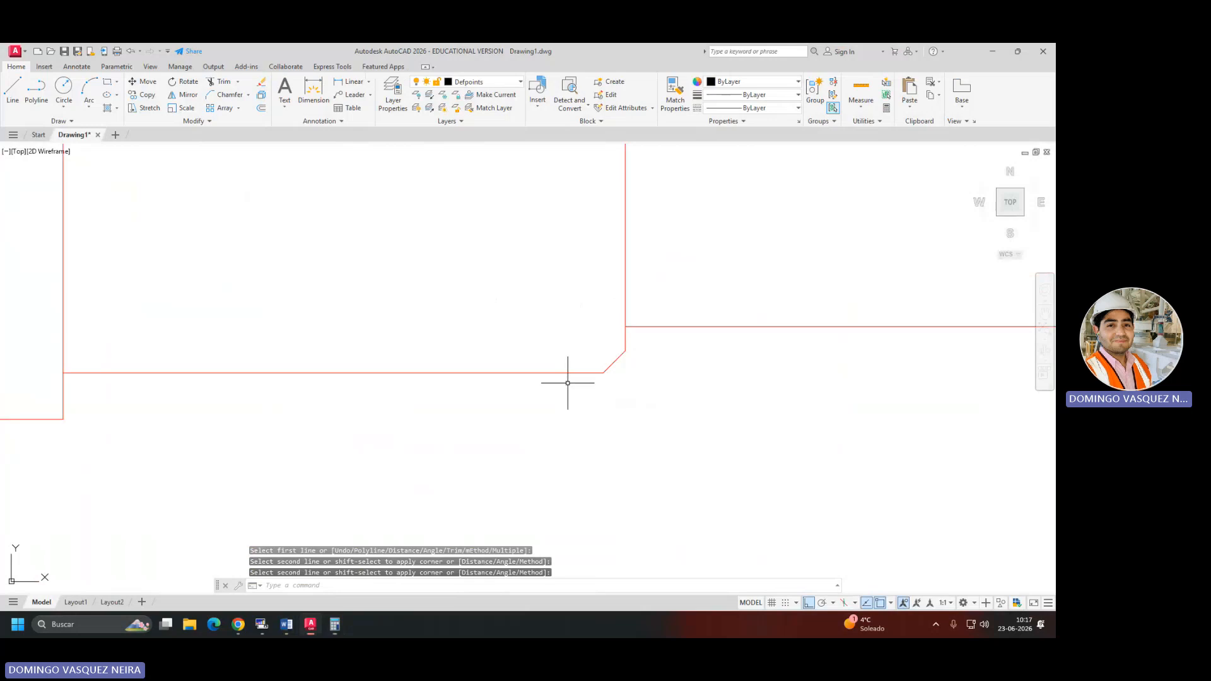
Draw a vertical line joining the inner ends of the thread section's upper and lower chamfers.
{"action": "scroll", "coordinate": [568, 383], "scroll_direction": "down", "scroll_amount": 3}
{"action": "type", "text": "L"}
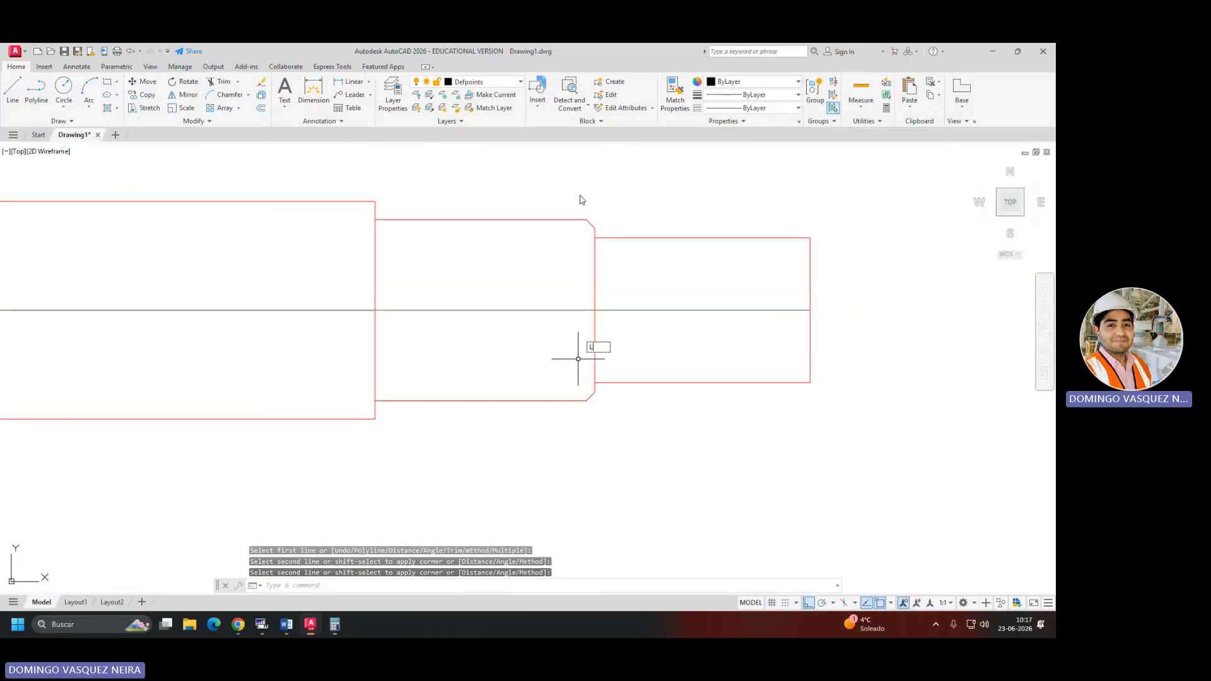
{"action": "key", "text": "Return"}
{"action": "left_click", "coordinate": [587, 220]}
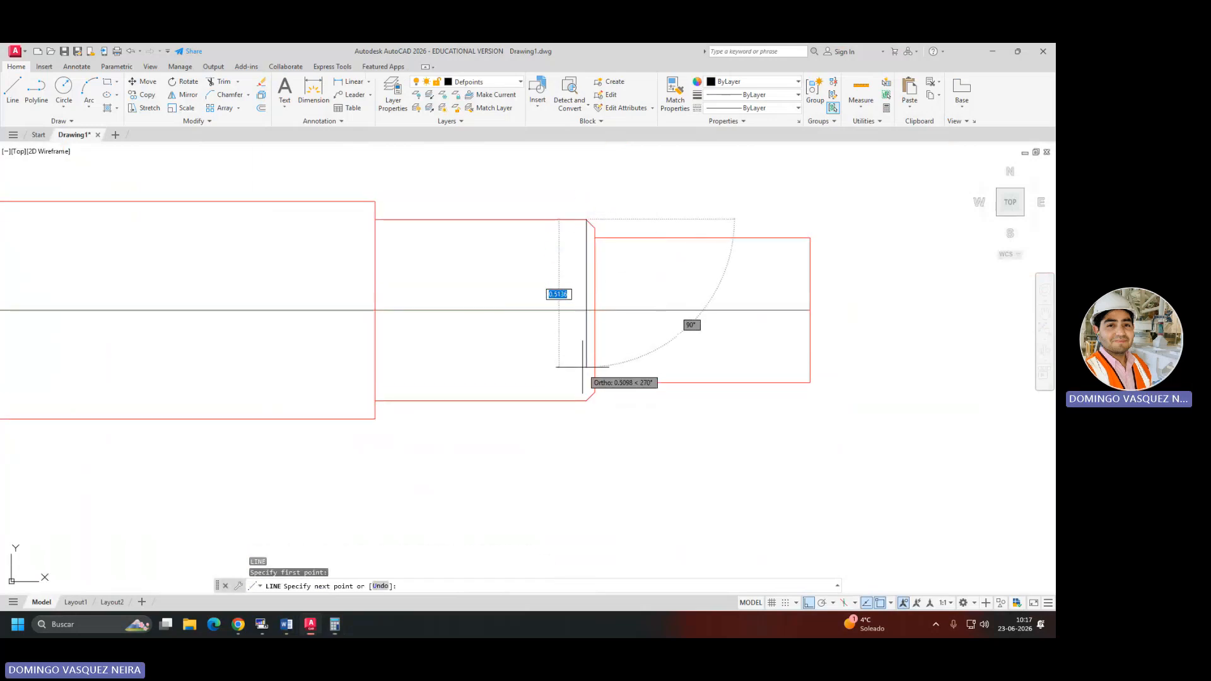
{"action": "left_click", "coordinate": [586, 401]}
{"action": "key", "text": "Return"}
Draw the upper and lower thread root lines horizontally from the chamfers' outer ends to the large section's shoulder.
{"action": "key", "text": "Return"}
{"action": "left_click", "coordinate": [595, 227]}
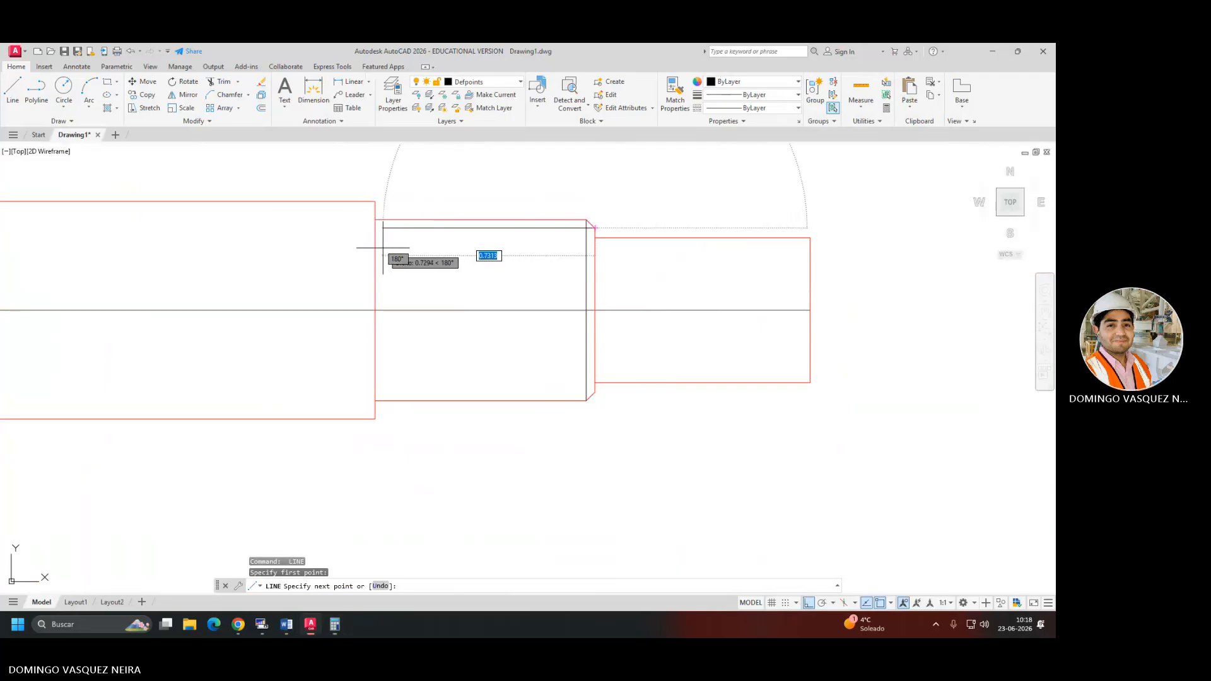
{"action": "left_click", "coordinate": [375, 227]}
{"action": "key", "text": "Return"}
{"action": "key", "text": "Return"}
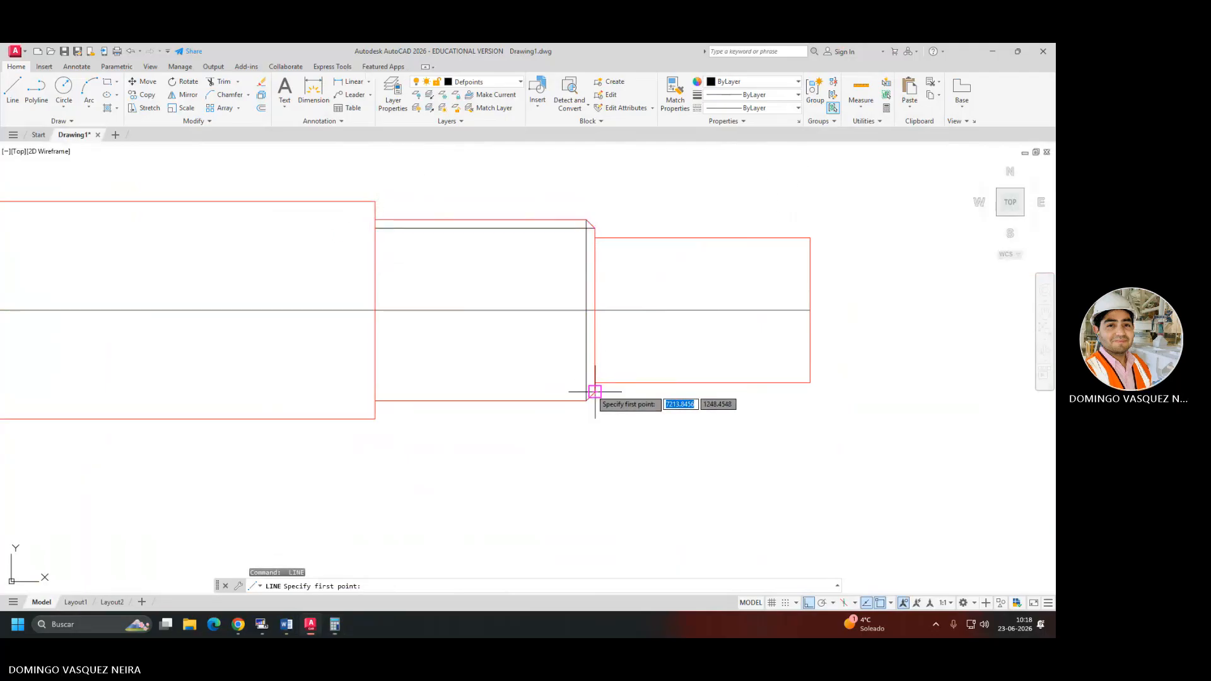
{"action": "left_click", "coordinate": [594, 392]}
{"action": "left_click", "coordinate": [375, 392]}
{"action": "key", "text": "Return"}
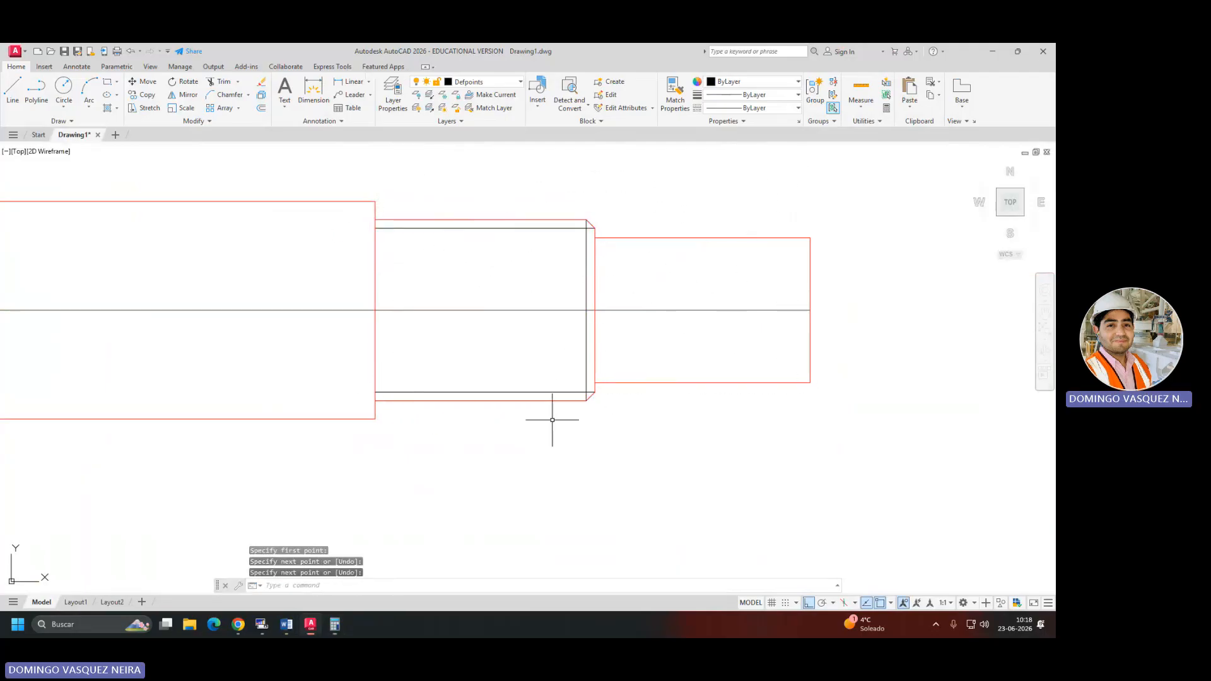
Examine the narrow relief between the large section and the thread in the Word exercise, and return to AutoCAD.
{"action": "key", "text": "alt+Tab"}
{"action": "key", "text": "alt+Tab"}
{"action": "key", "text": "alt+Tab"}
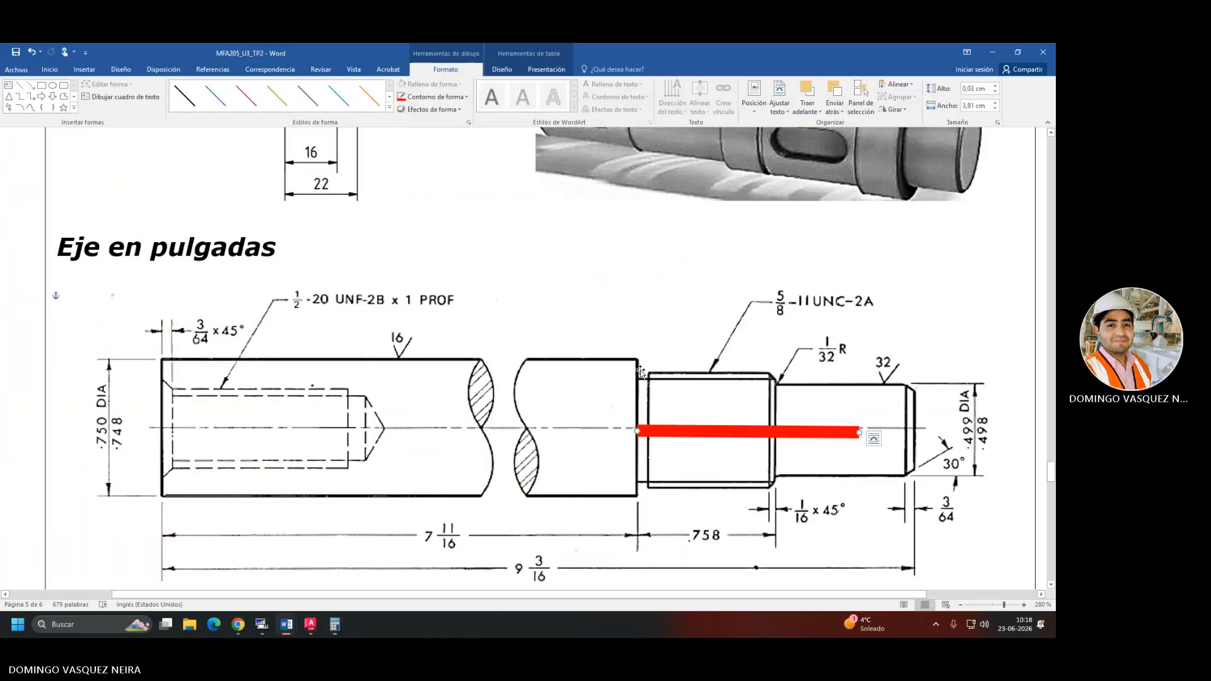
{"action": "key", "text": "alt+Tab"}
Offset the large section's shoulder line by .03 into the thread section to mark the relief width.
{"action": "scroll", "coordinate": [560, 252], "scroll_direction": "up", "scroll_amount": 2}
{"action": "scroll", "coordinate": [559, 252], "scroll_direction": "down", "scroll_amount": 2}
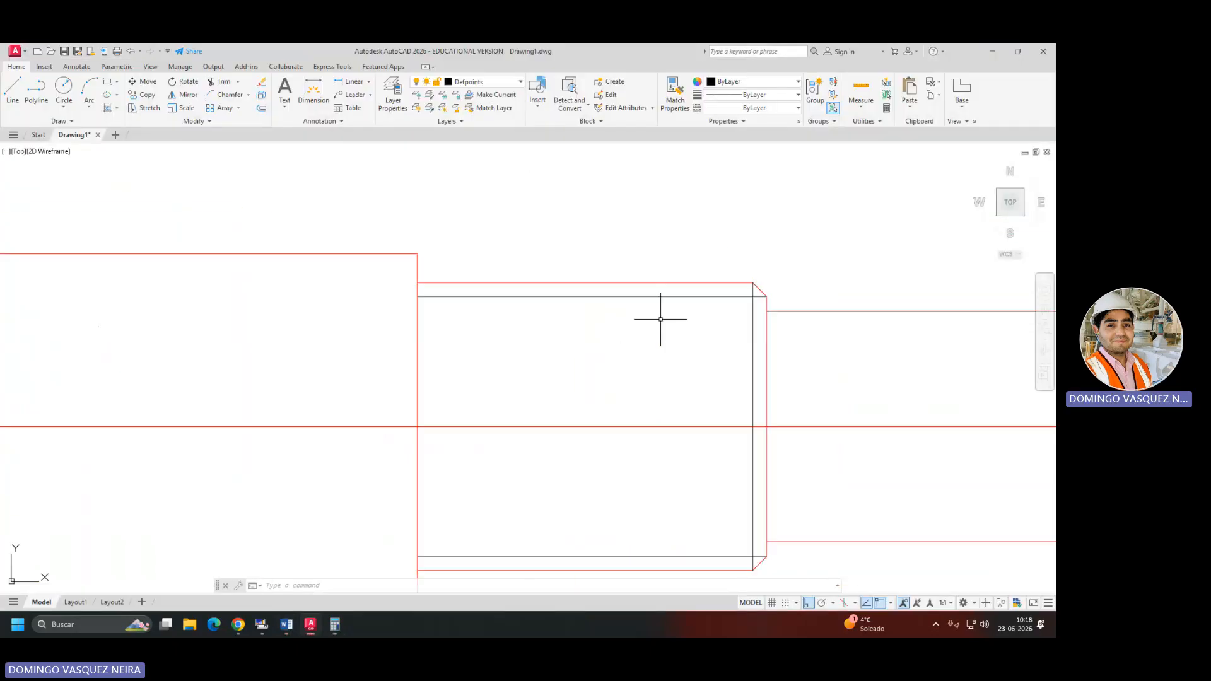
{"action": "scroll", "coordinate": [662, 319], "scroll_direction": "down", "scroll_amount": 1}
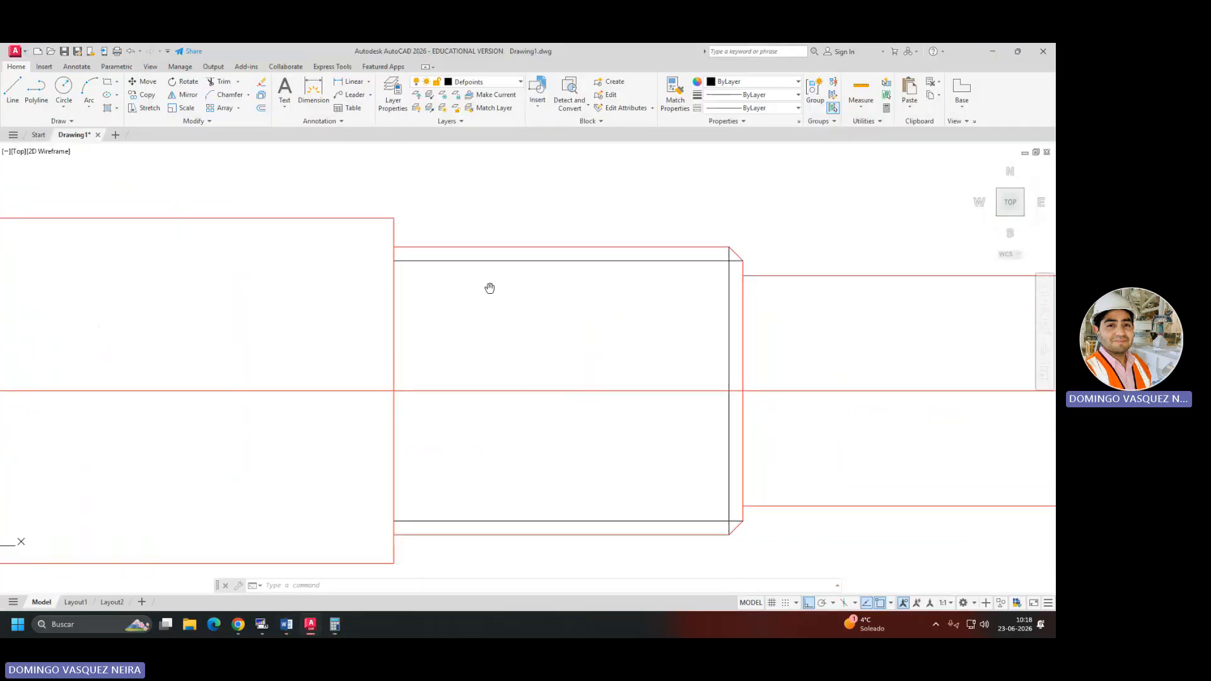
{"action": "left_click", "coordinate": [261, 108]}
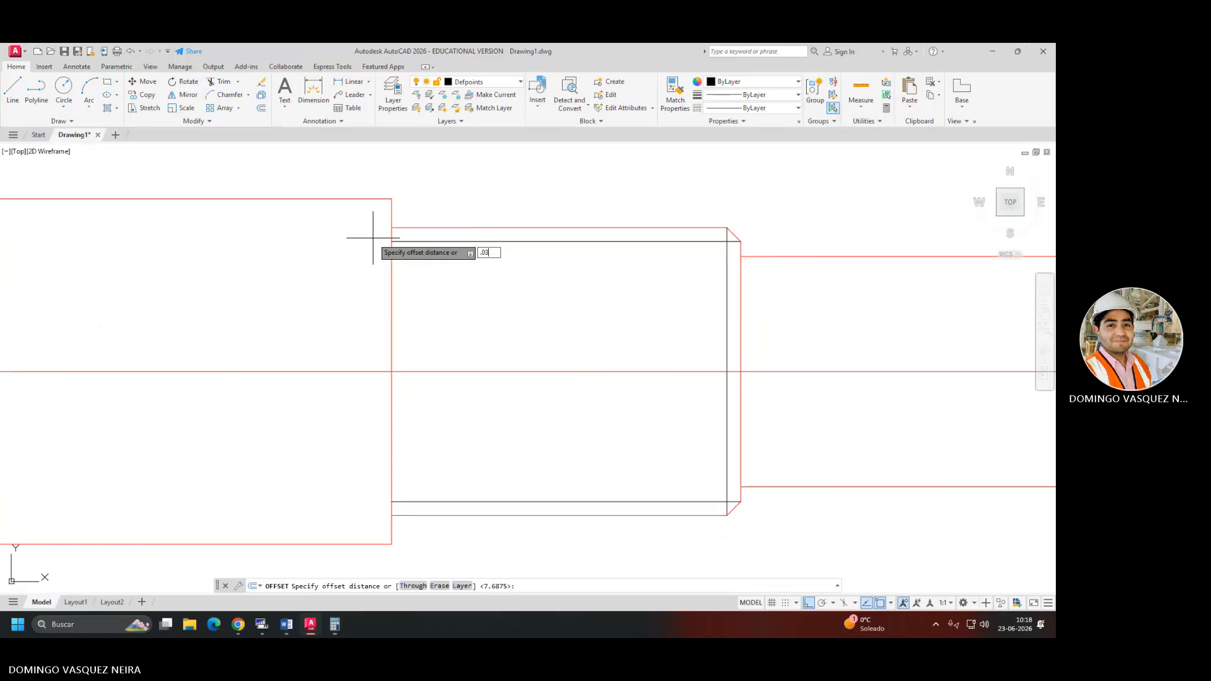
{"action": "type", "text": ".03"}
{"action": "key", "text": "Return"}
{"action": "left_click", "coordinate": [392, 254]}
{"action": "left_click", "coordinate": [449, 259]}
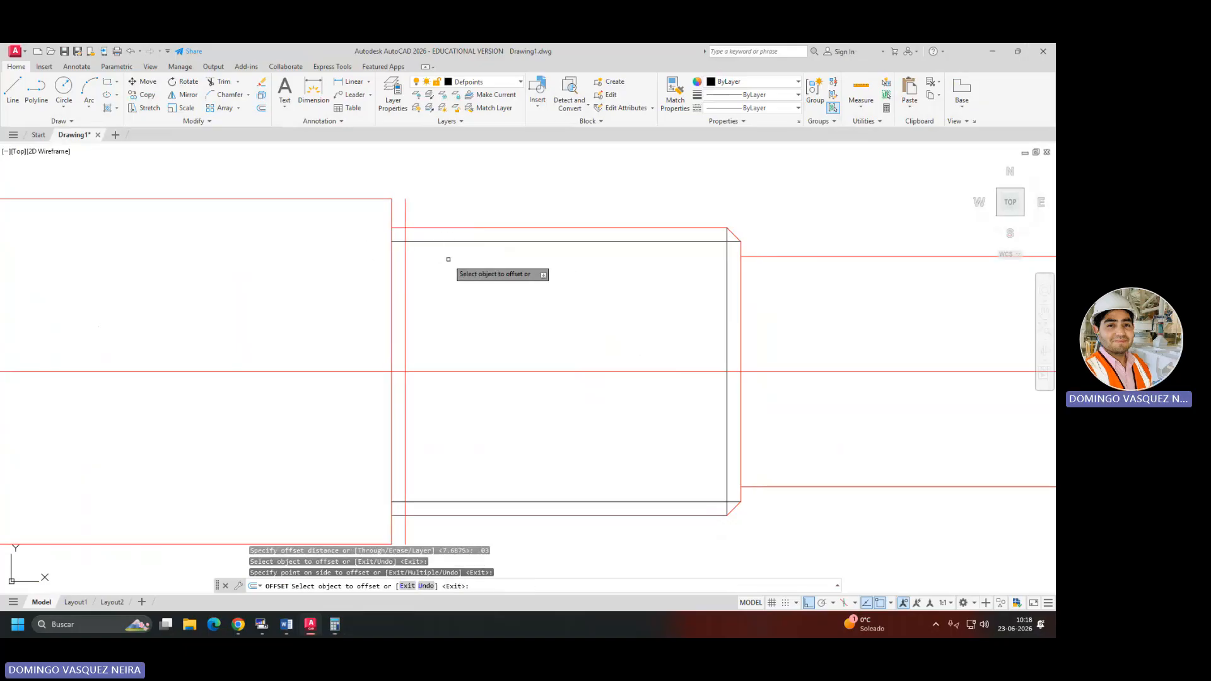
{"action": "key", "text": "Return"}
Trim the offset line's ends beyond the thread diameter and both thread-diameter lines across the relief.
{"action": "type", "text": "tr"}
{"action": "key", "text": "Return"}
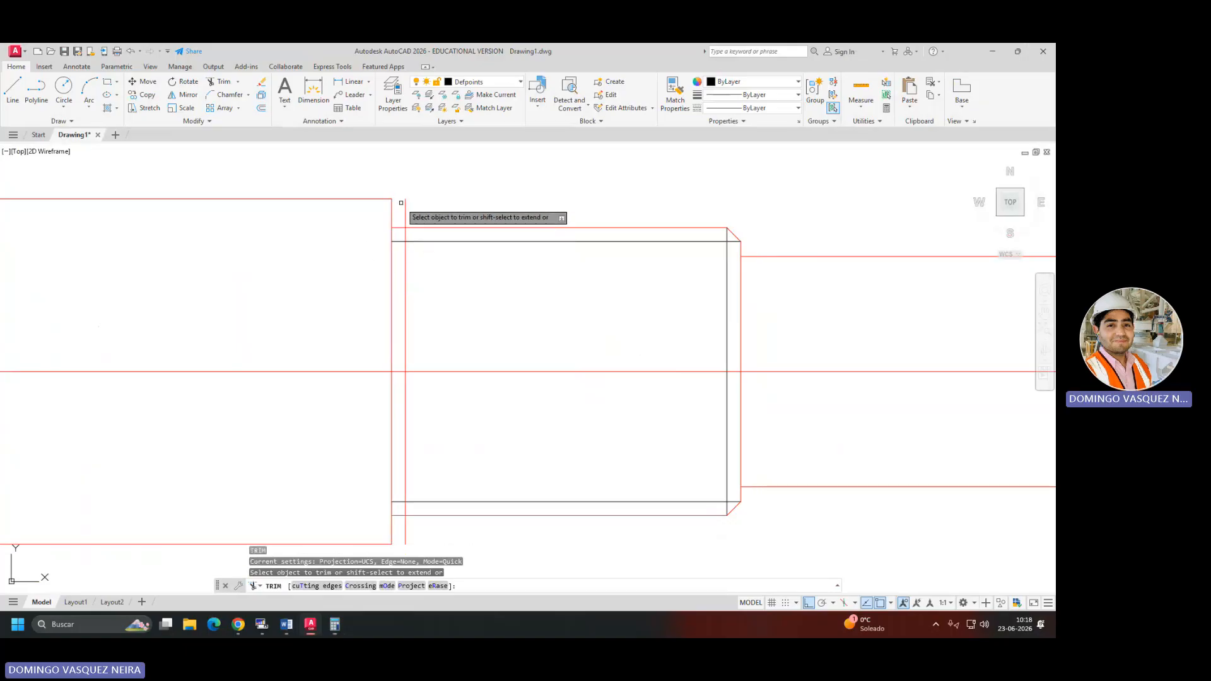
{"action": "left_click", "coordinate": [405, 203]}
{"action": "left_click_drag", "start_coordinate": [402, 230], "coordinate": [401, 219]}
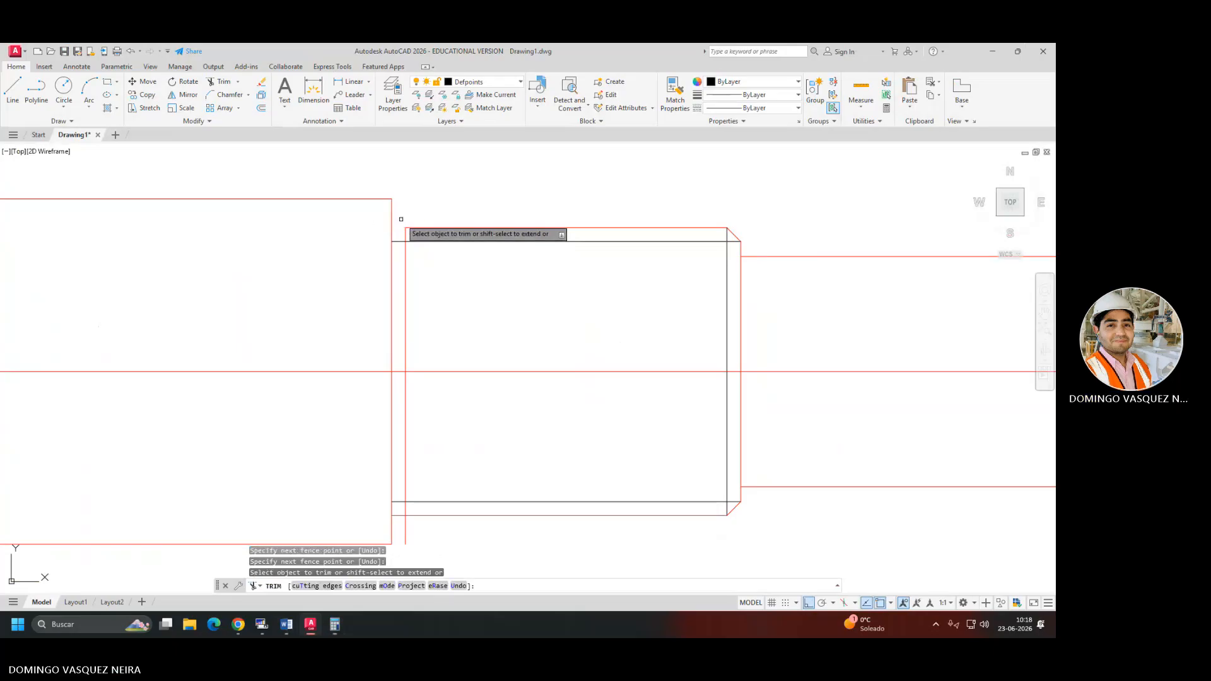
{"action": "left_click", "coordinate": [410, 534]}
{"action": "left_click", "coordinate": [401, 529]}
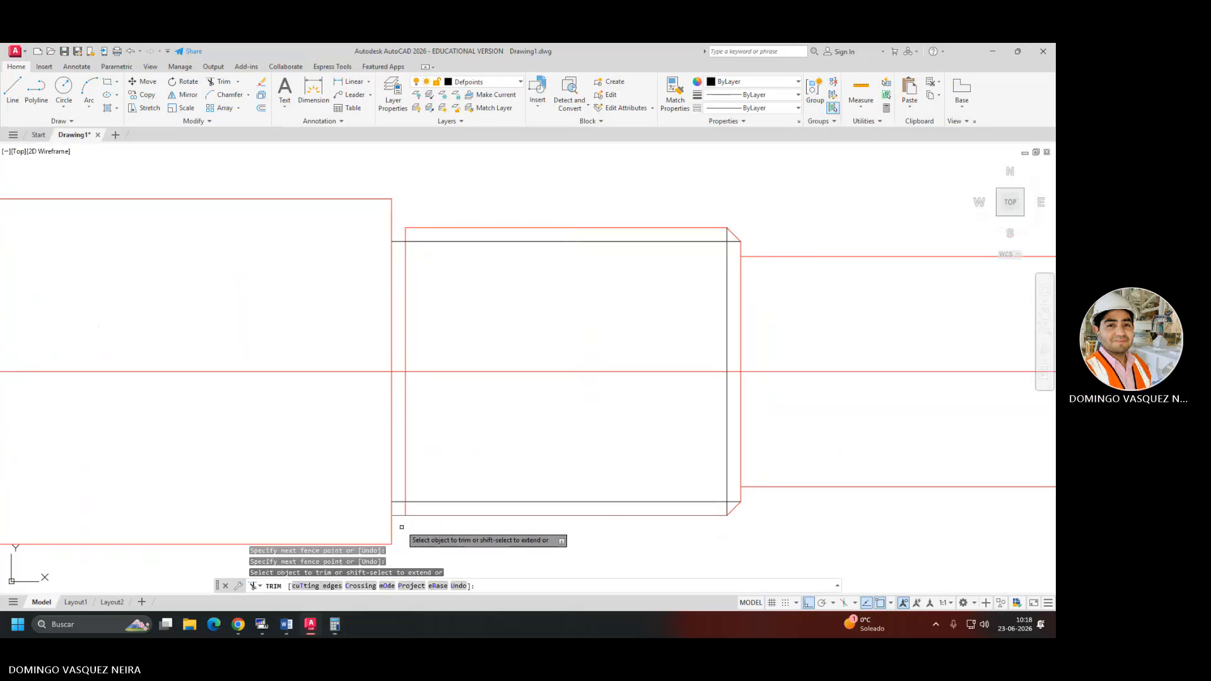
{"action": "left_click", "coordinate": [401, 516]}
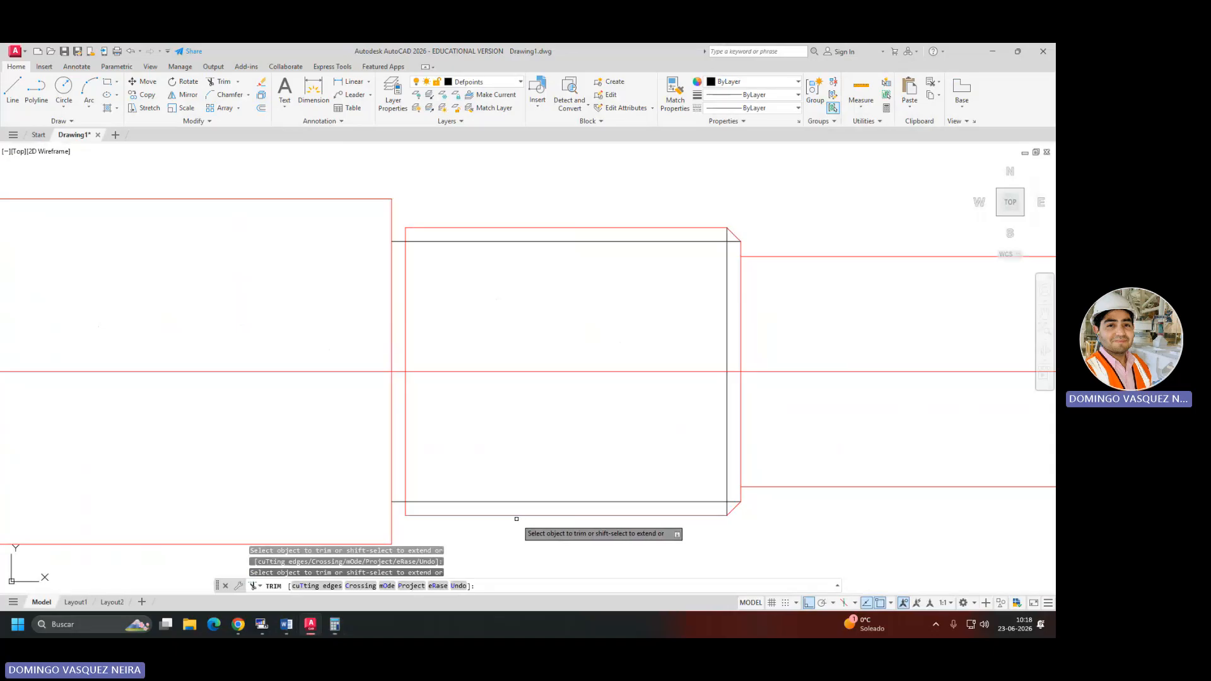
Check the 1/32 R callout between the thread and the small diameter in the Word exercise, and return to AutoCAD.
{"action": "key", "text": "alt+Tab"}
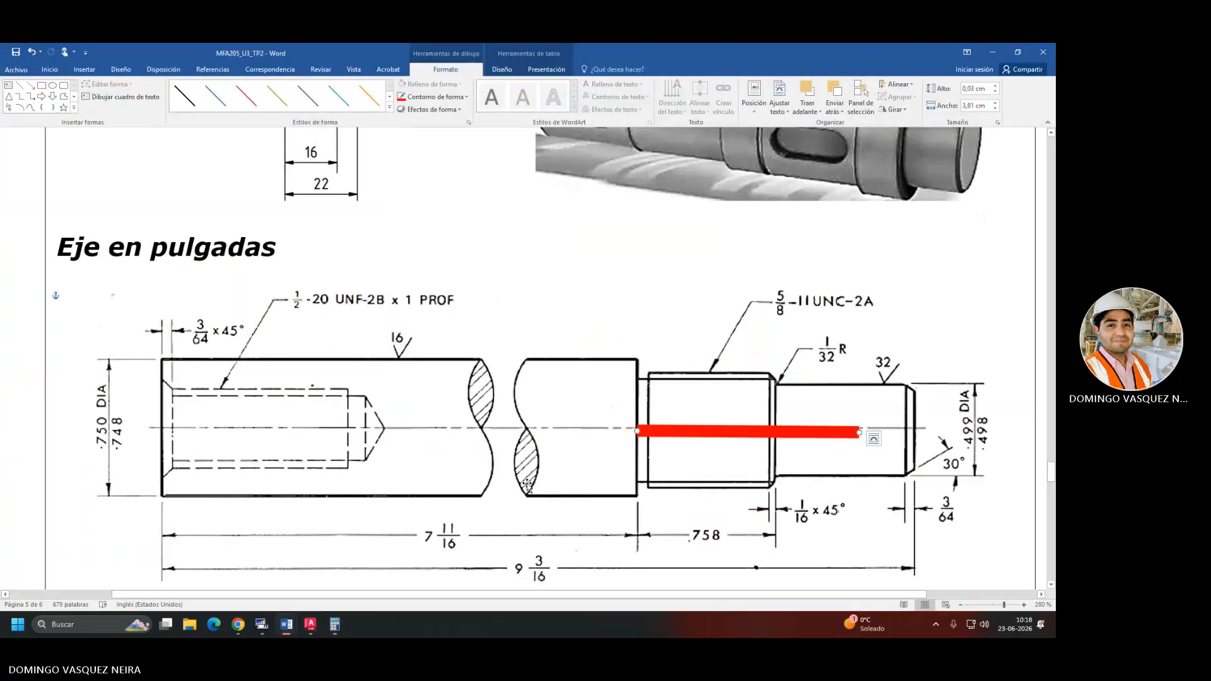
{"action": "key", "text": "alt"}
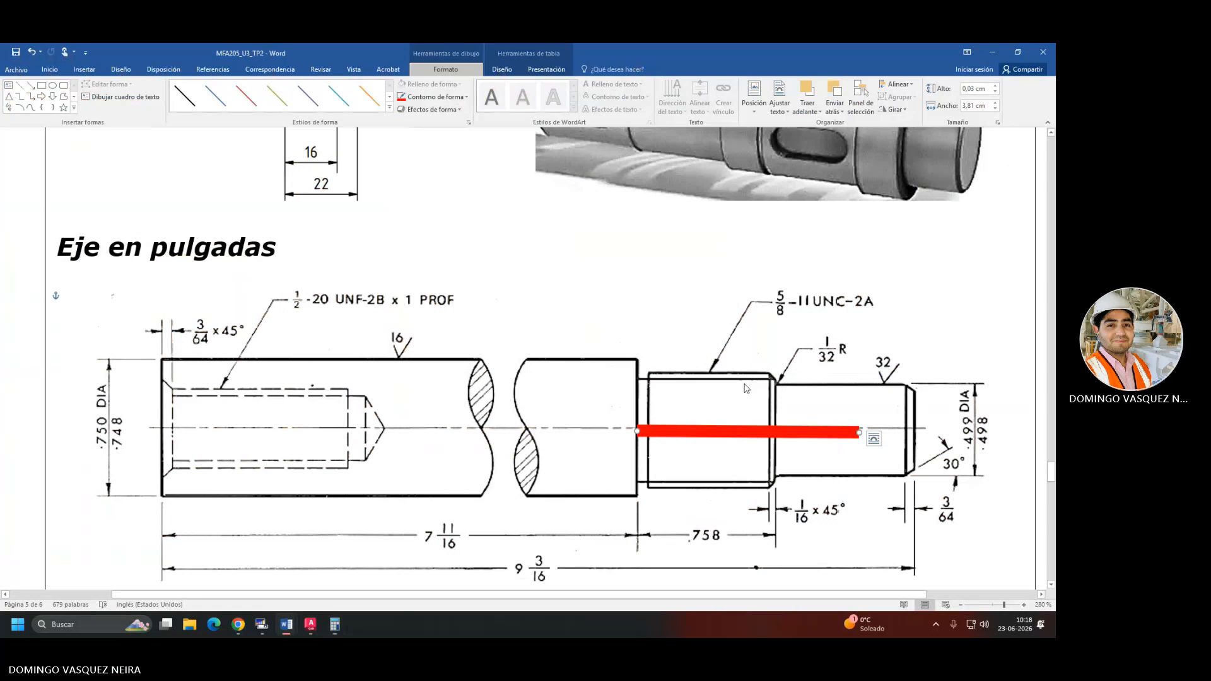
{"action": "key", "text": "alt+Tab"}
{"action": "key", "text": "Escape"}
Fillet the upper corner between the thread's end face and the small diameter with a radius of 0.03125.
{"action": "left_click", "coordinate": [245, 96]}
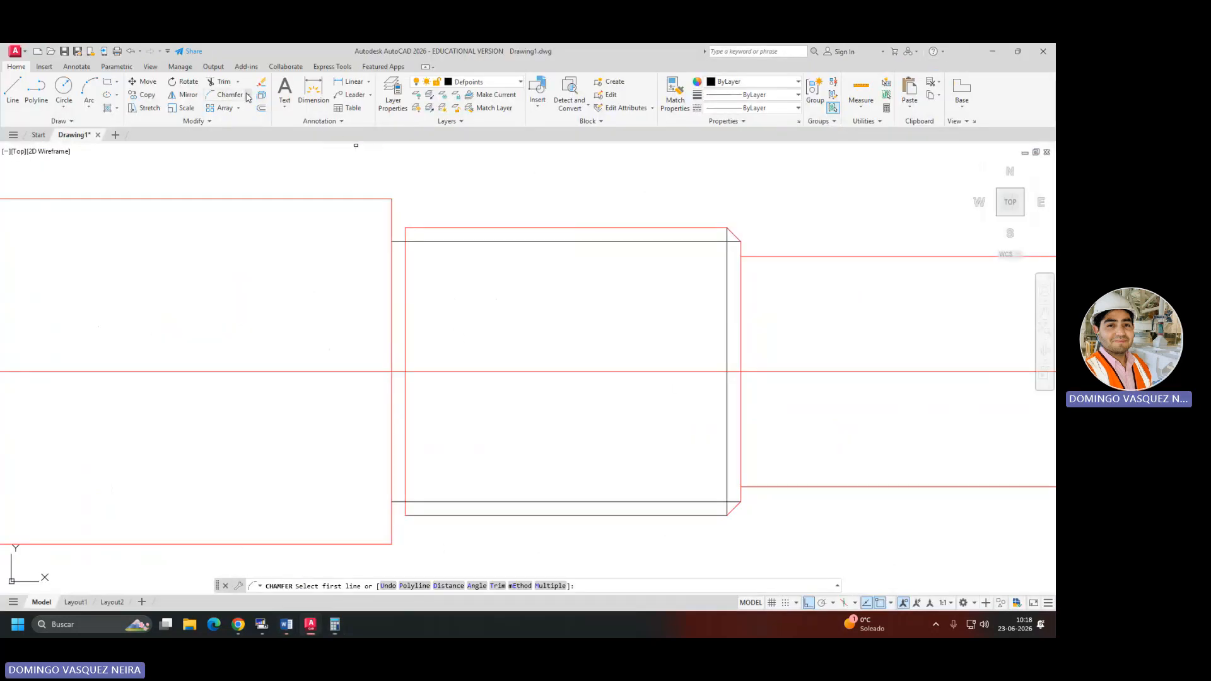
{"action": "left_click", "coordinate": [248, 96]}
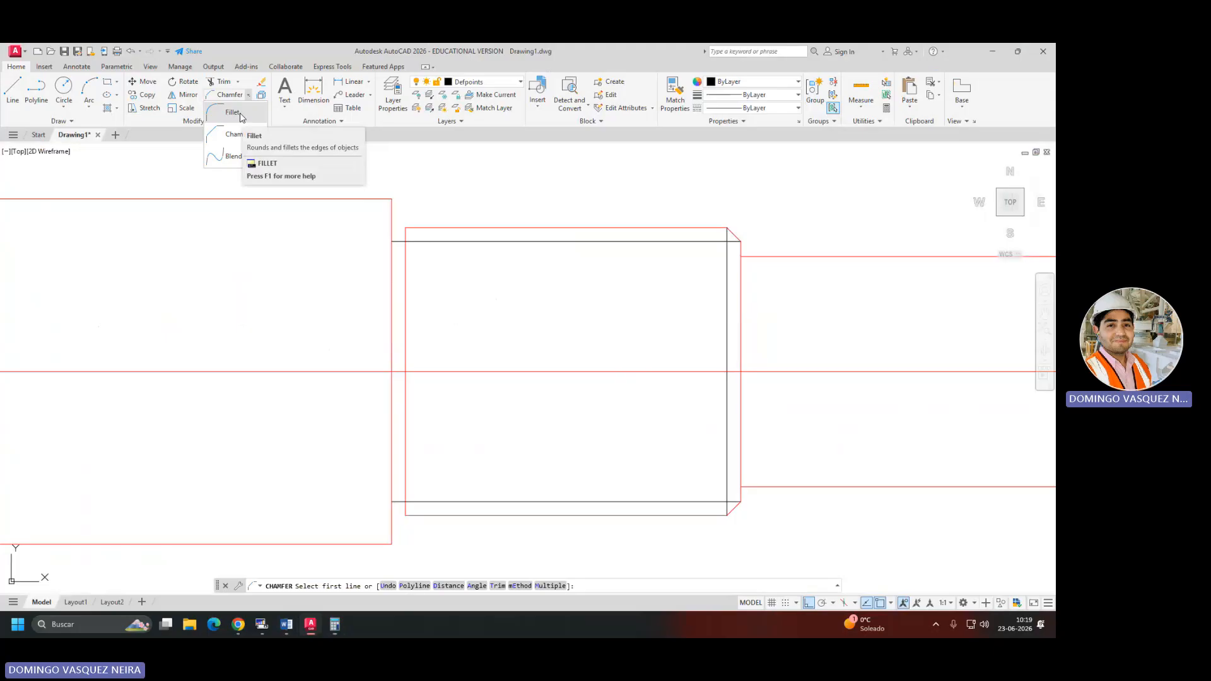
{"action": "left_click", "coordinate": [236, 114]}
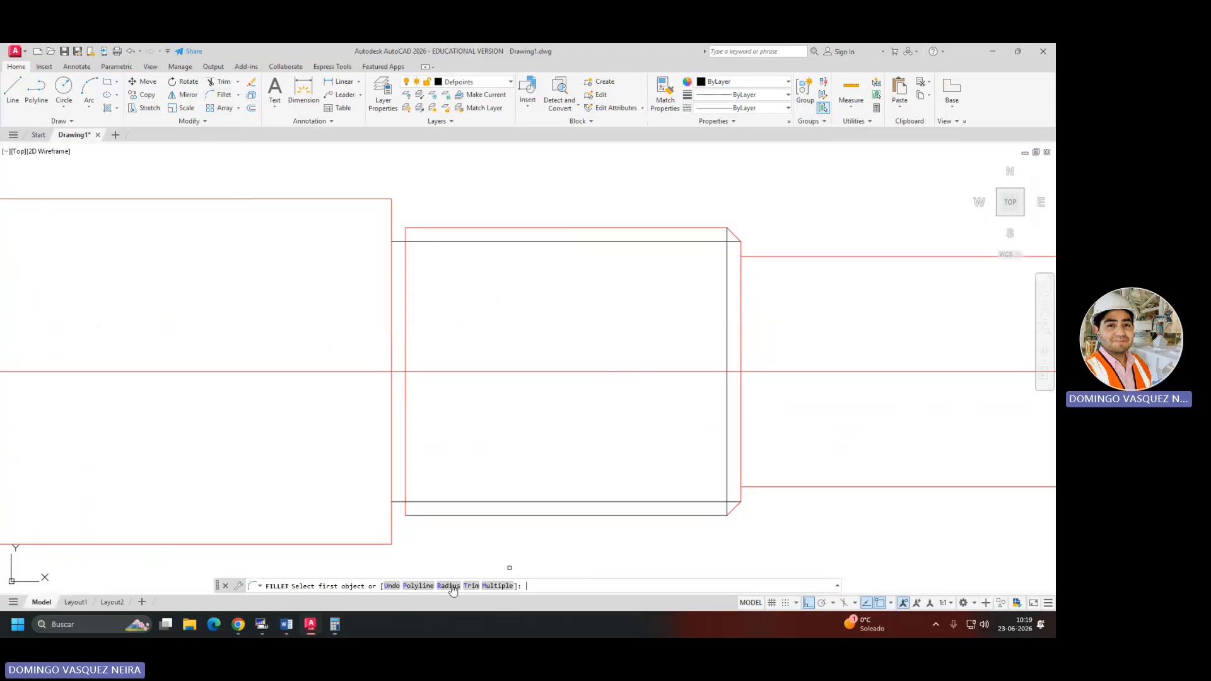
{"action": "left_click", "coordinate": [449, 586]}
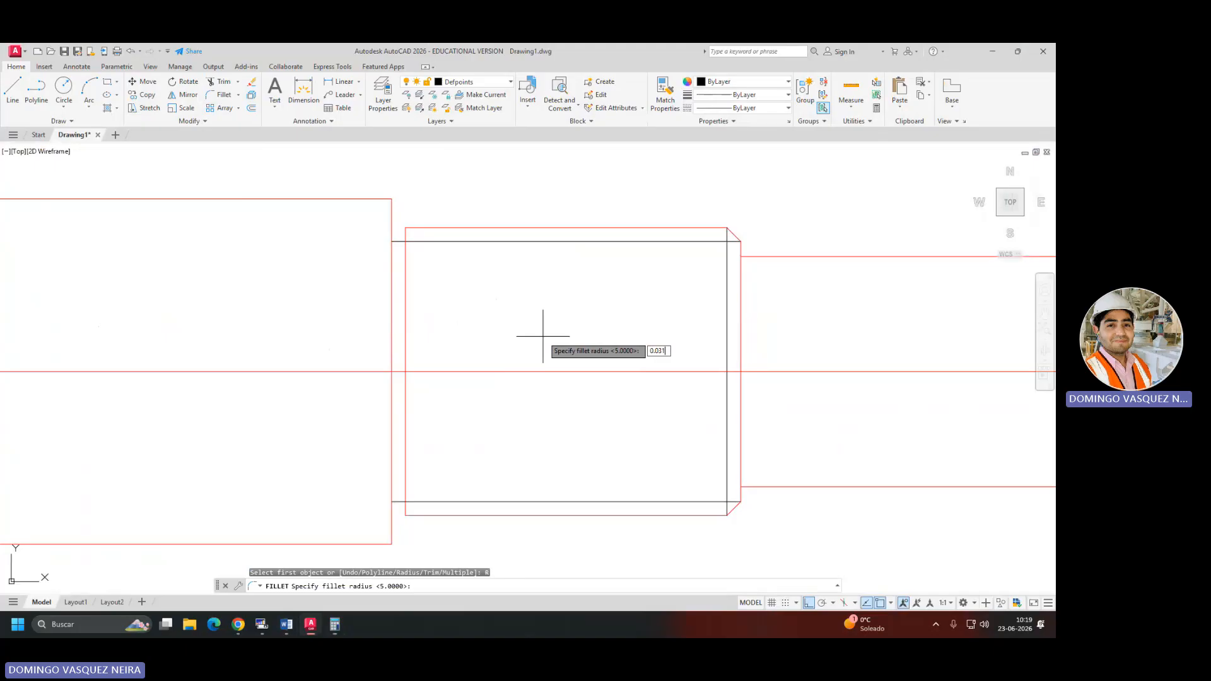
{"action": "key", "text": "Return"}
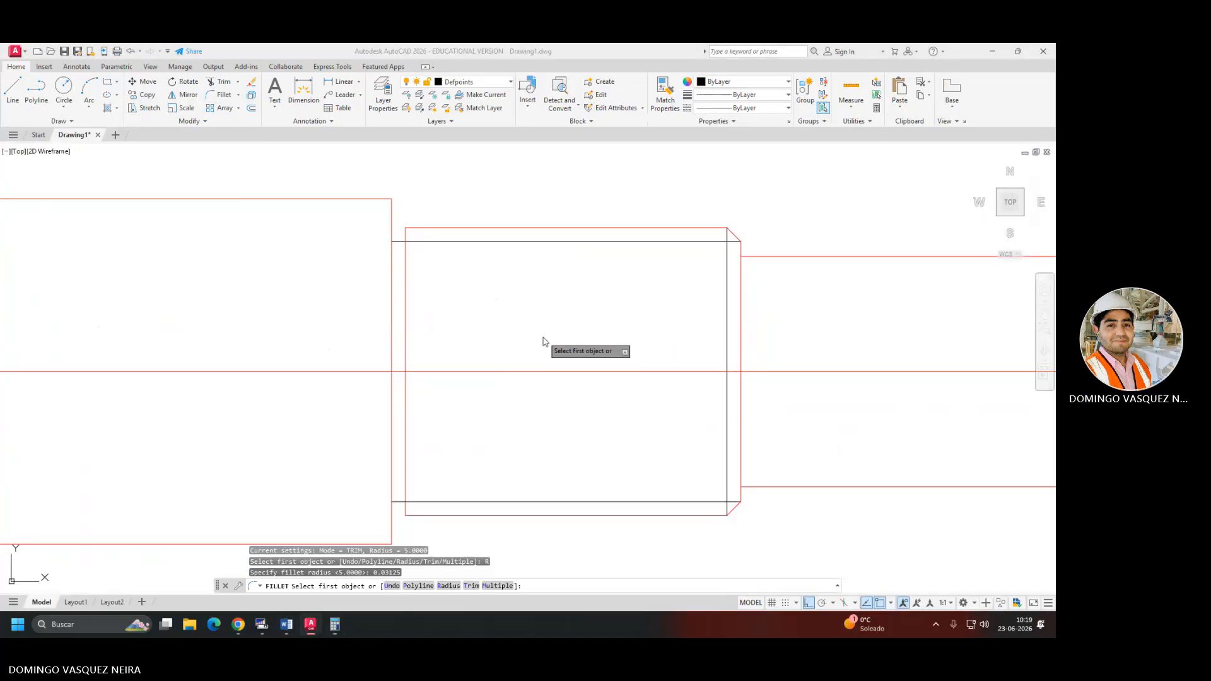
{"action": "key", "text": "alt+Tab"}
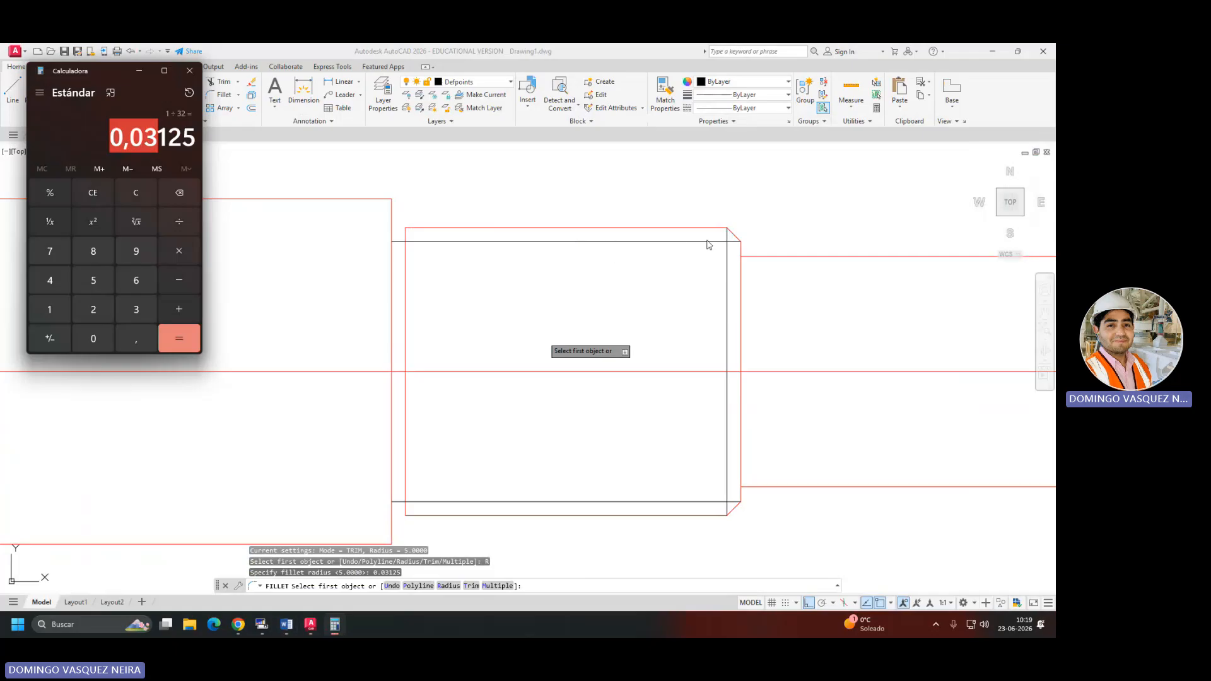
{"action": "key", "text": "alt+Tab"}
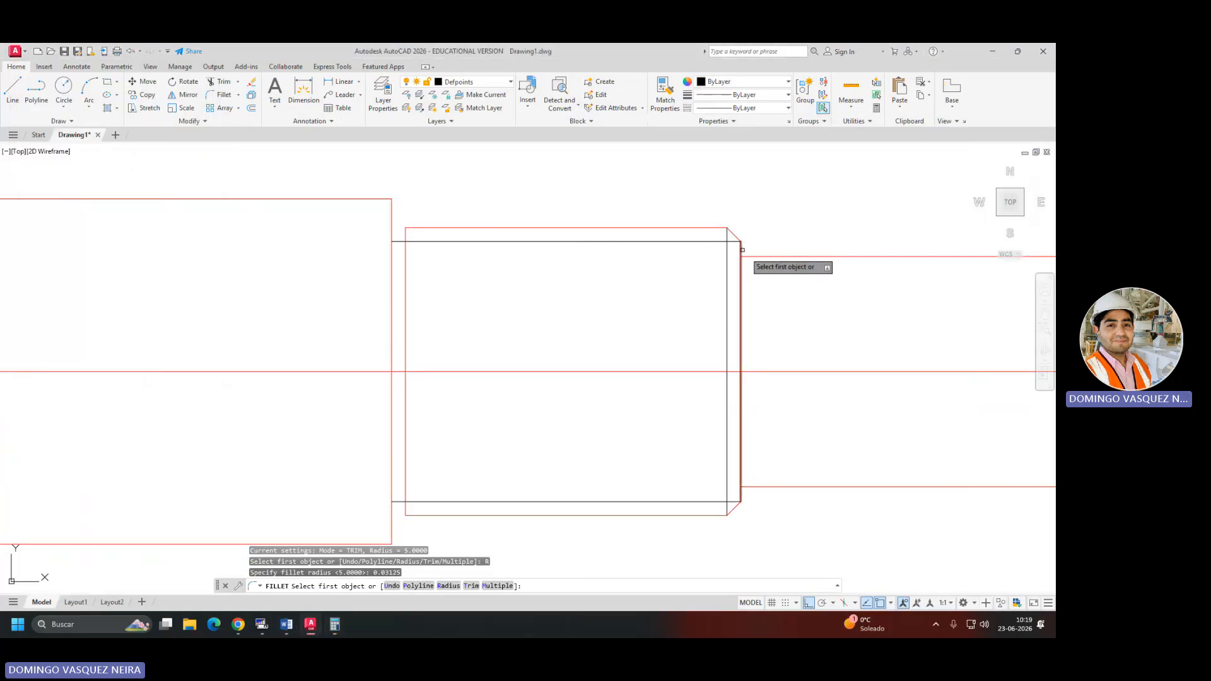
{"action": "left_click", "coordinate": [755, 256]}
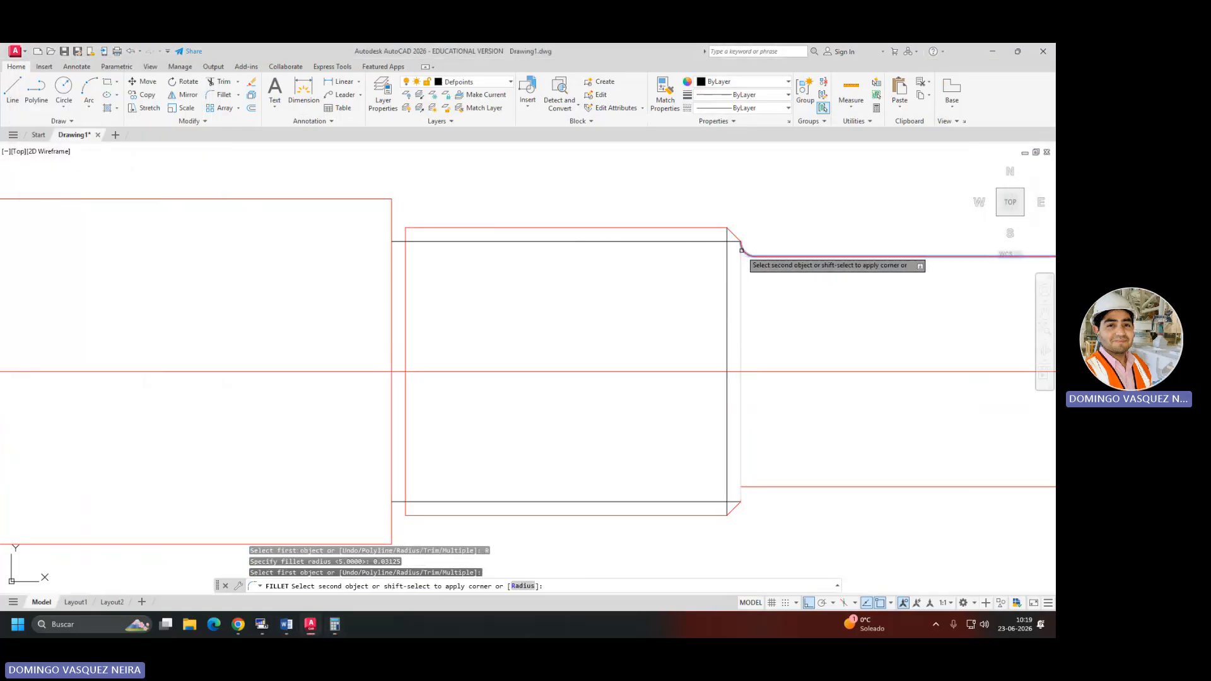
{"action": "scroll", "coordinate": [742, 251], "scroll_direction": "up", "scroll_amount": 1}
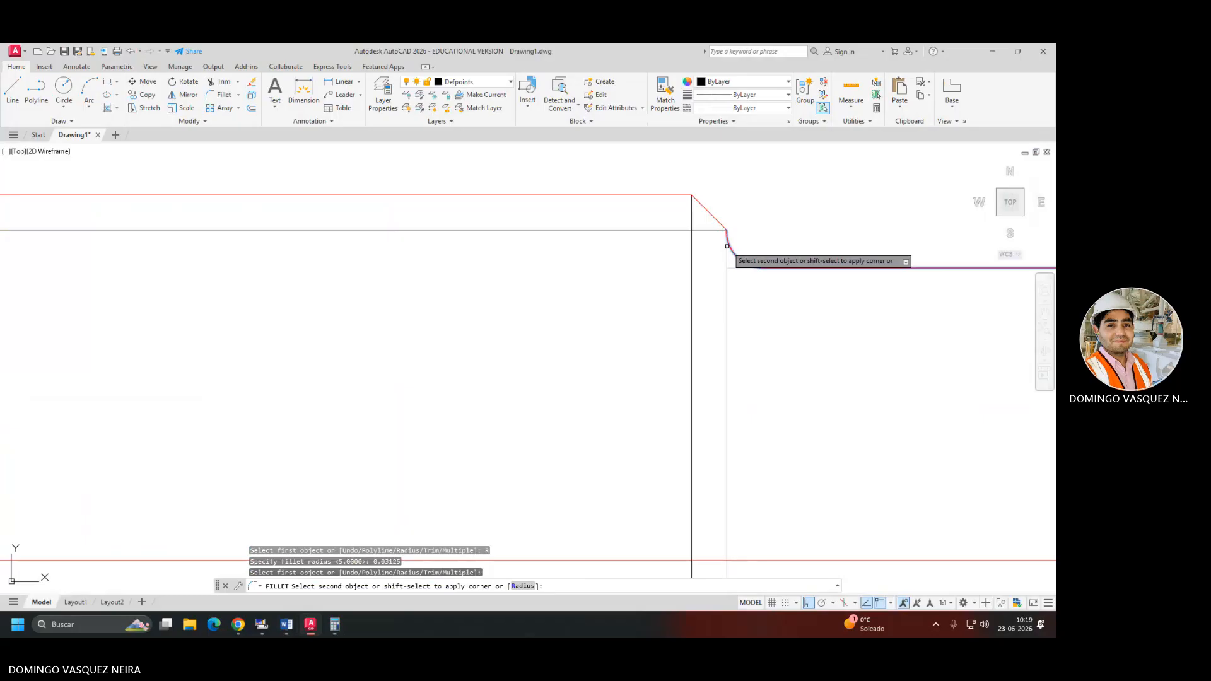
{"action": "scroll", "coordinate": [731, 249], "scroll_direction": "down", "scroll_amount": 2}
Try to extend the short line remaining at the upper fillet to restore the thread's end face.
{"action": "left_click", "coordinate": [710, 213]}
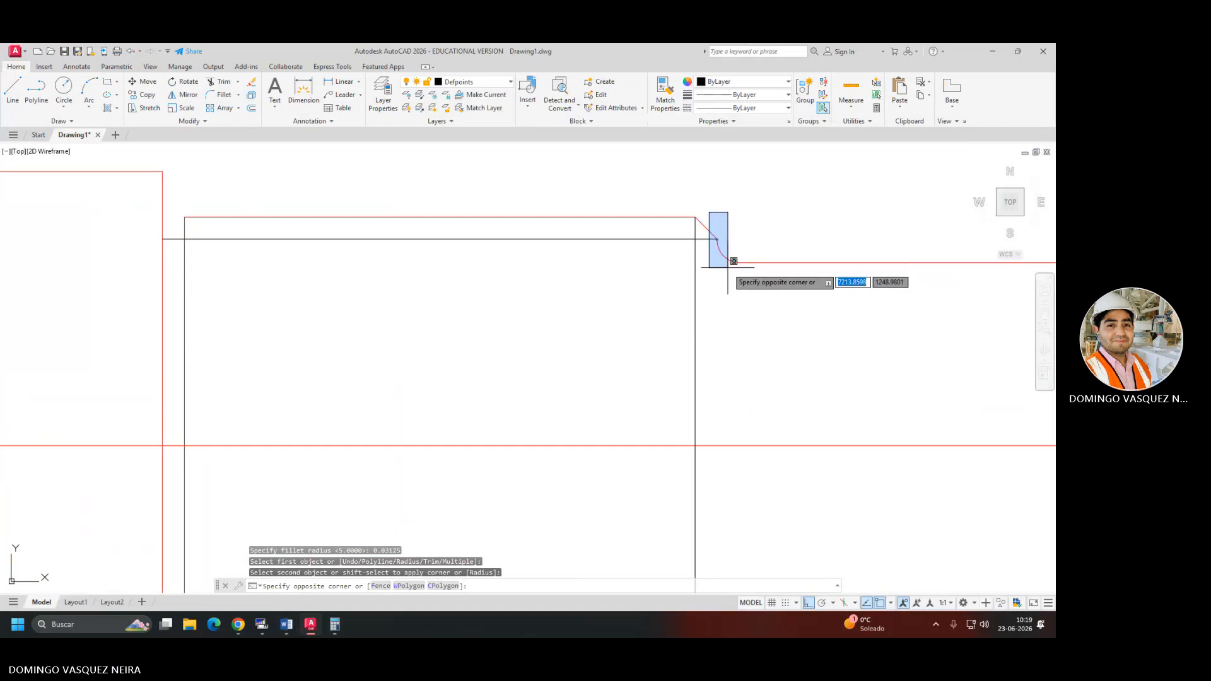
{"action": "left_click", "coordinate": [729, 264]}
{"action": "middle_click_drag", "start_coordinate": [719, 352], "coordinate": [706, 275]}
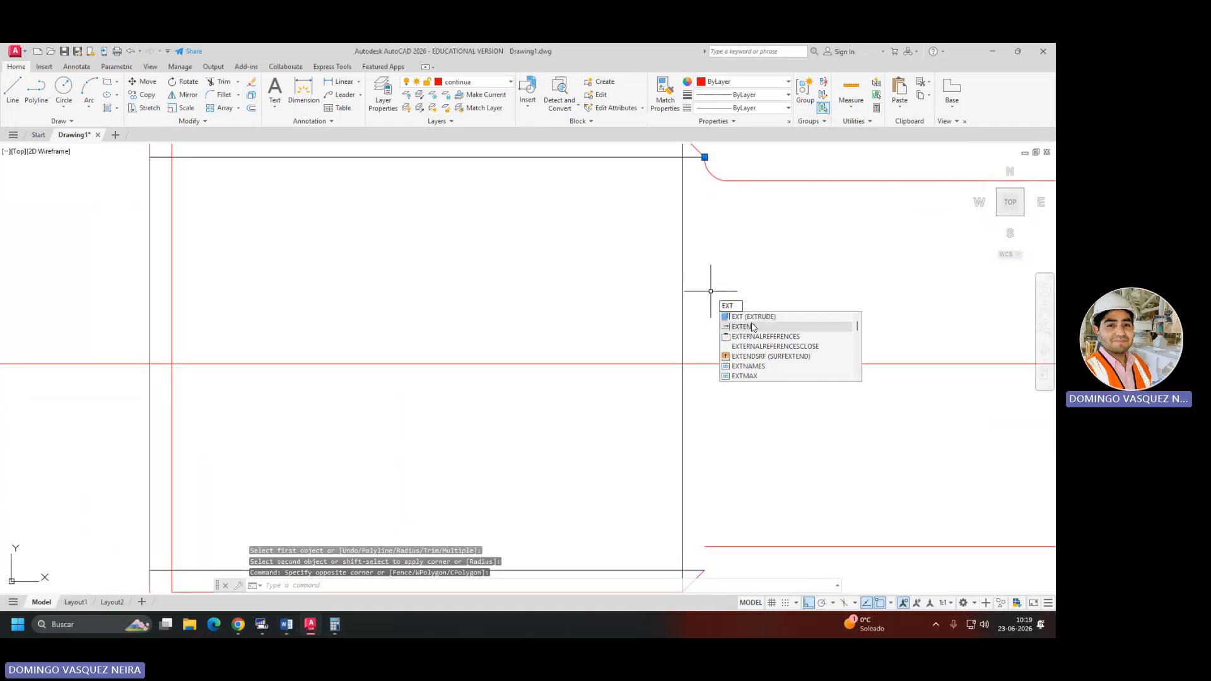
{"action": "key", "text": "Return"}
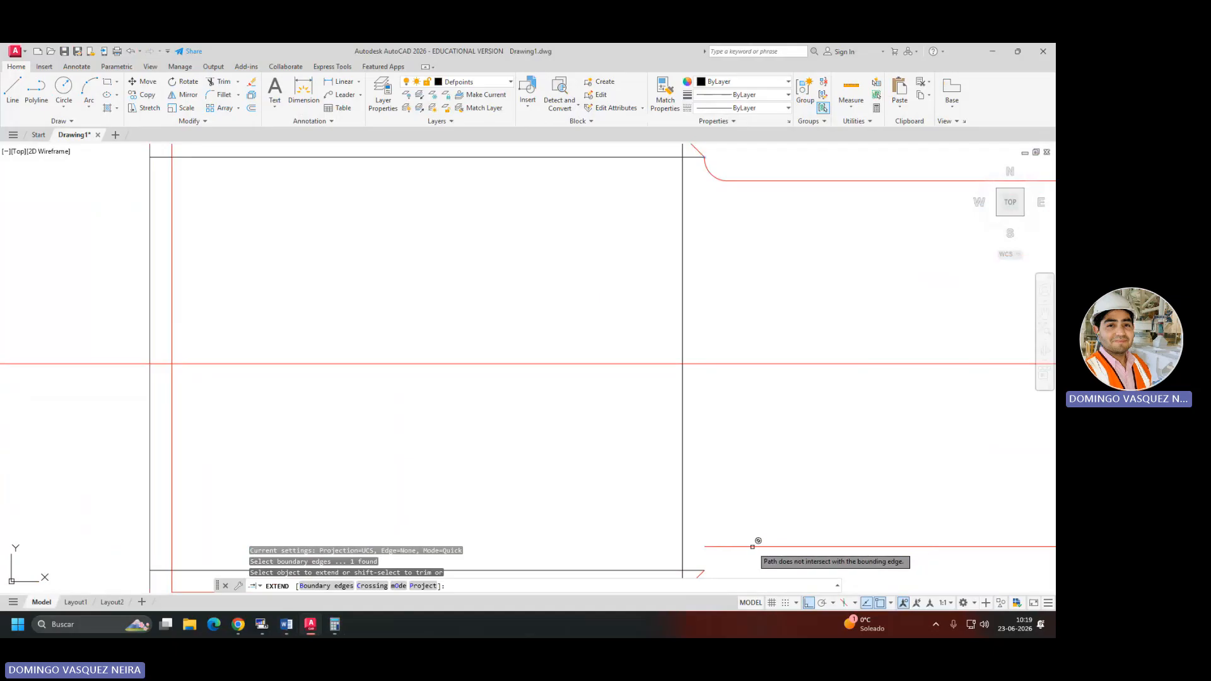
{"action": "key", "text": "Escape"}
{"action": "key", "text": "Return"}
{"action": "scroll", "coordinate": [705, 156], "scroll_direction": "up", "scroll_amount": 6}
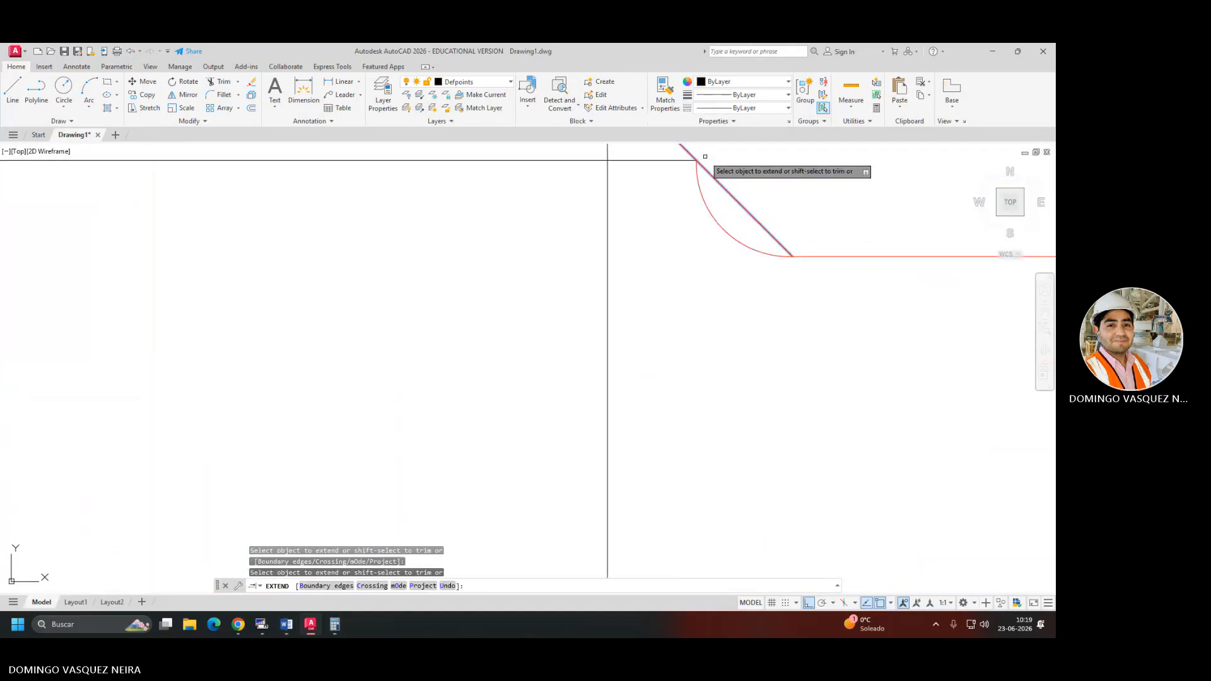
{"action": "scroll", "coordinate": [705, 157], "scroll_direction": "up", "scroll_amount": 5}
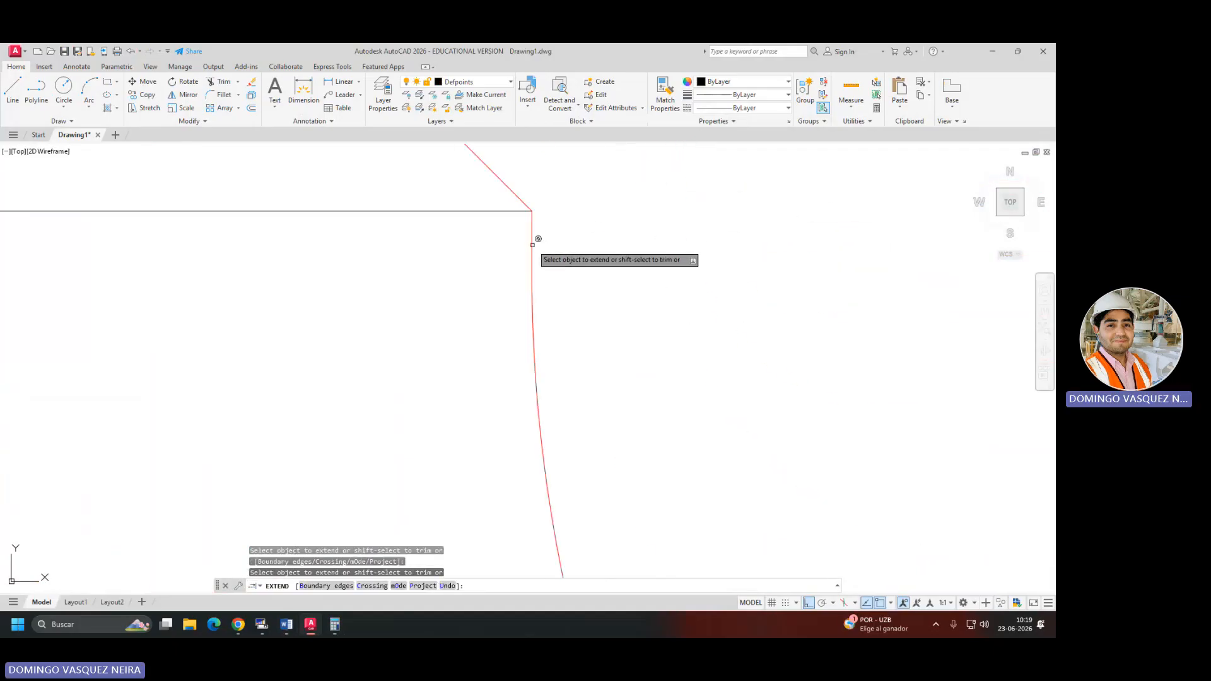
{"action": "key", "text": "Escape"}
{"action": "scroll", "coordinate": [561, 231], "scroll_direction": "down", "scroll_amount": 12}
{"action": "left_click", "coordinate": [620, 326]}
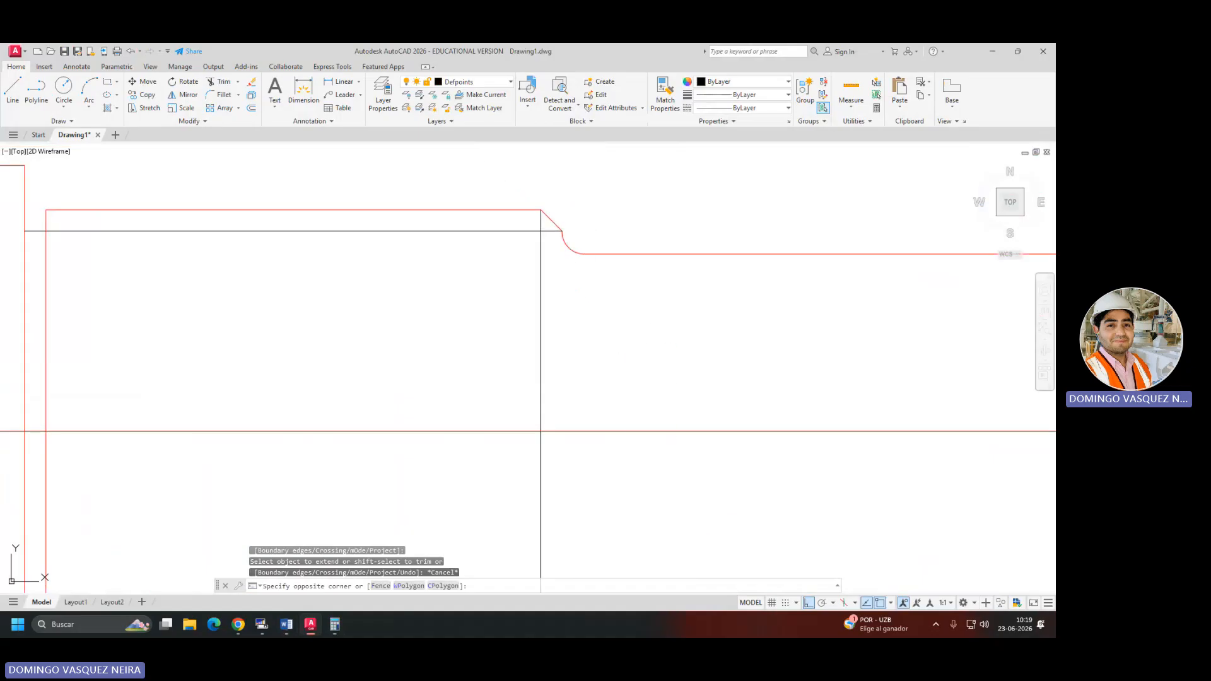
{"action": "left_click", "coordinate": [598, 513]}
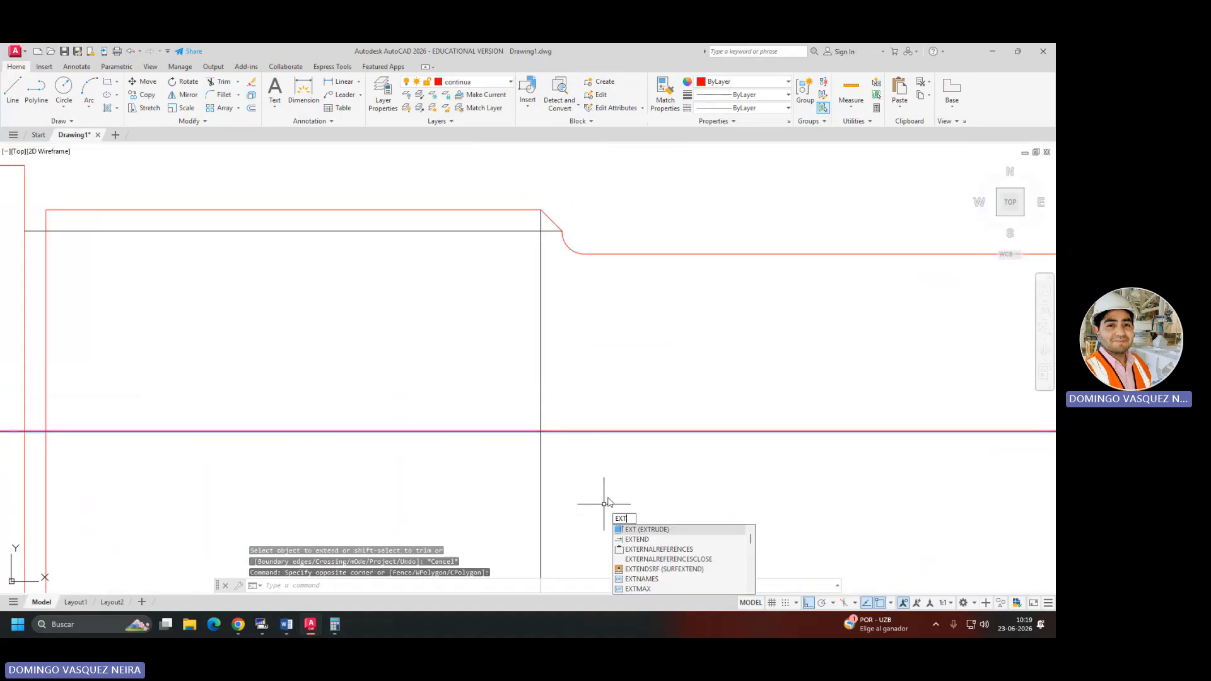
{"action": "key", "text": "Return"}
{"action": "key", "text": "Escape"}
{"action": "key", "text": "Escape"}
{"action": "key", "text": "Escape"}
{"action": "key", "text": "Escape"}
Extend the short end-face line at the upper fillet down to the shaft's centreline, using the centreline as the boundary.
{"action": "left_click", "coordinate": [684, 368]}
{"action": "left_click", "coordinate": [620, 453]}
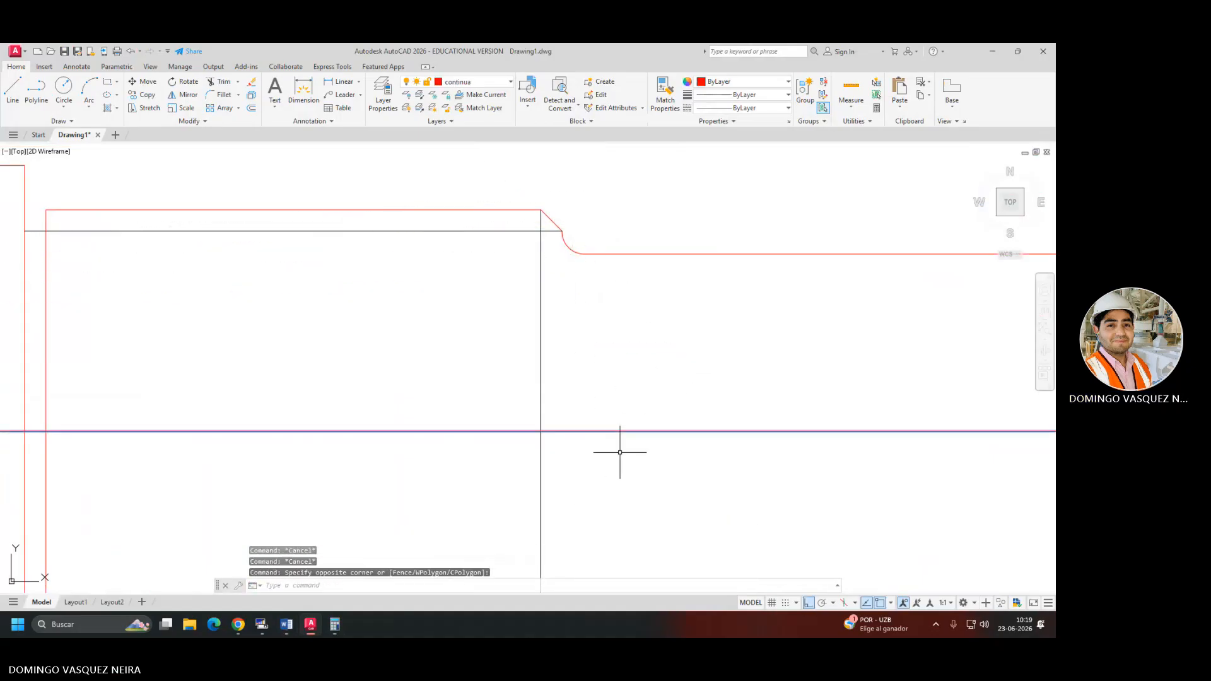
{"action": "type", "text": "EXT"}
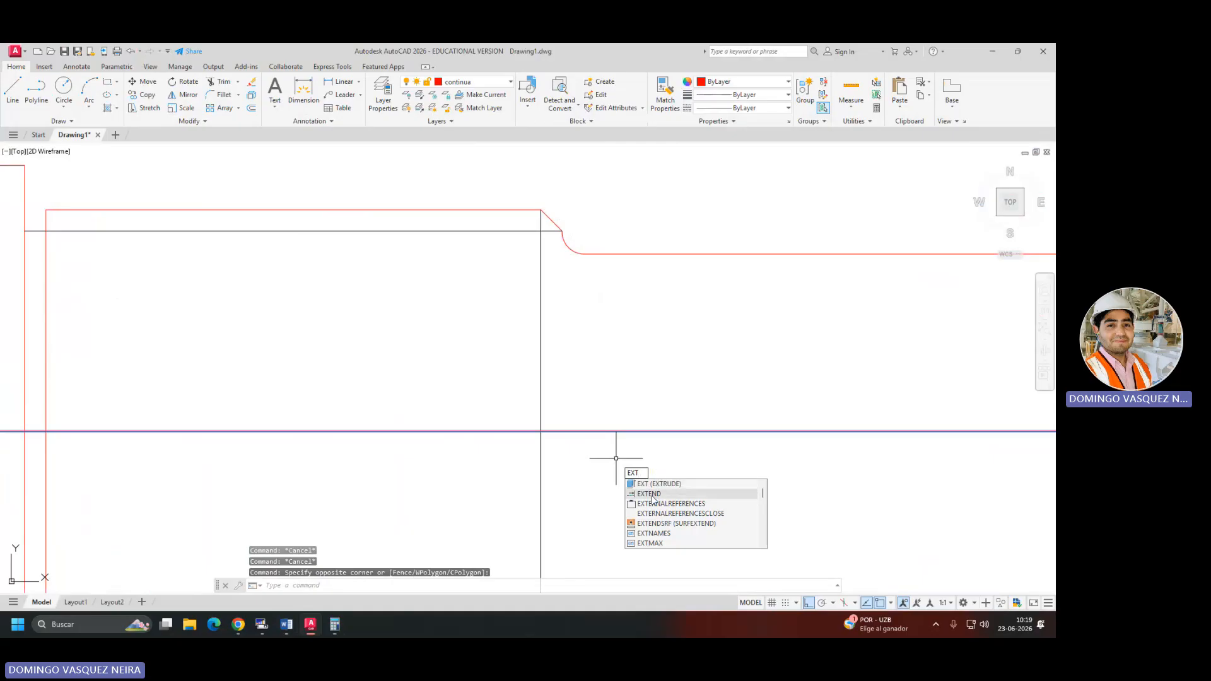
{"action": "left_click", "coordinate": [653, 494]}
{"action": "scroll", "coordinate": [561, 227], "scroll_direction": "up", "scroll_amount": 10}
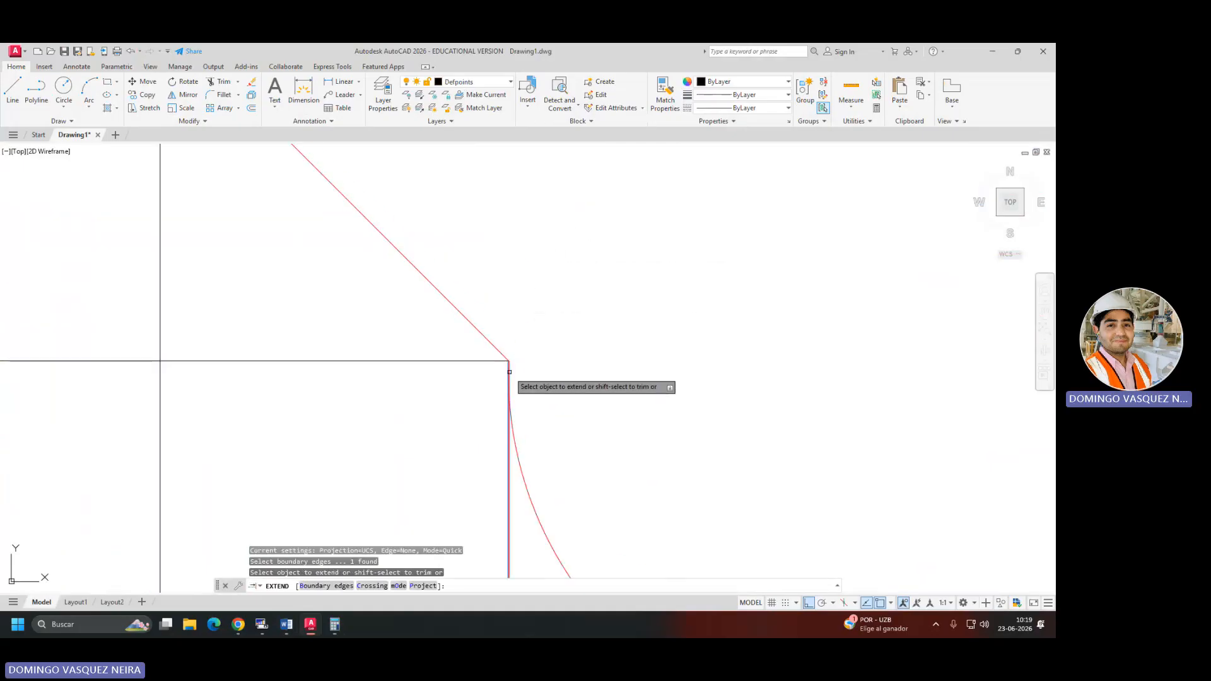
{"action": "left_click", "coordinate": [506, 371]}
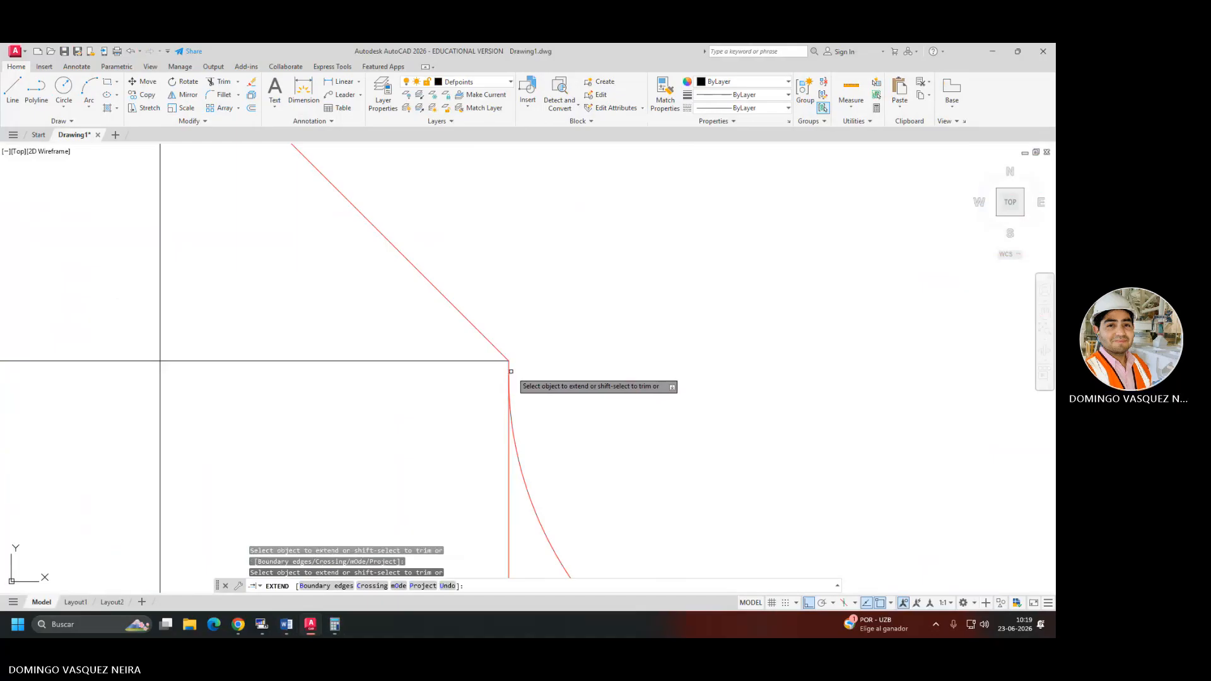
Extend the thread's end-face line from the centreline down to the lower chamfer's outer corner.
{"action": "scroll", "coordinate": [555, 359], "scroll_direction": "down", "scroll_amount": 8}
{"action": "scroll", "coordinate": [585, 372], "scroll_direction": "up", "scroll_amount": 4}
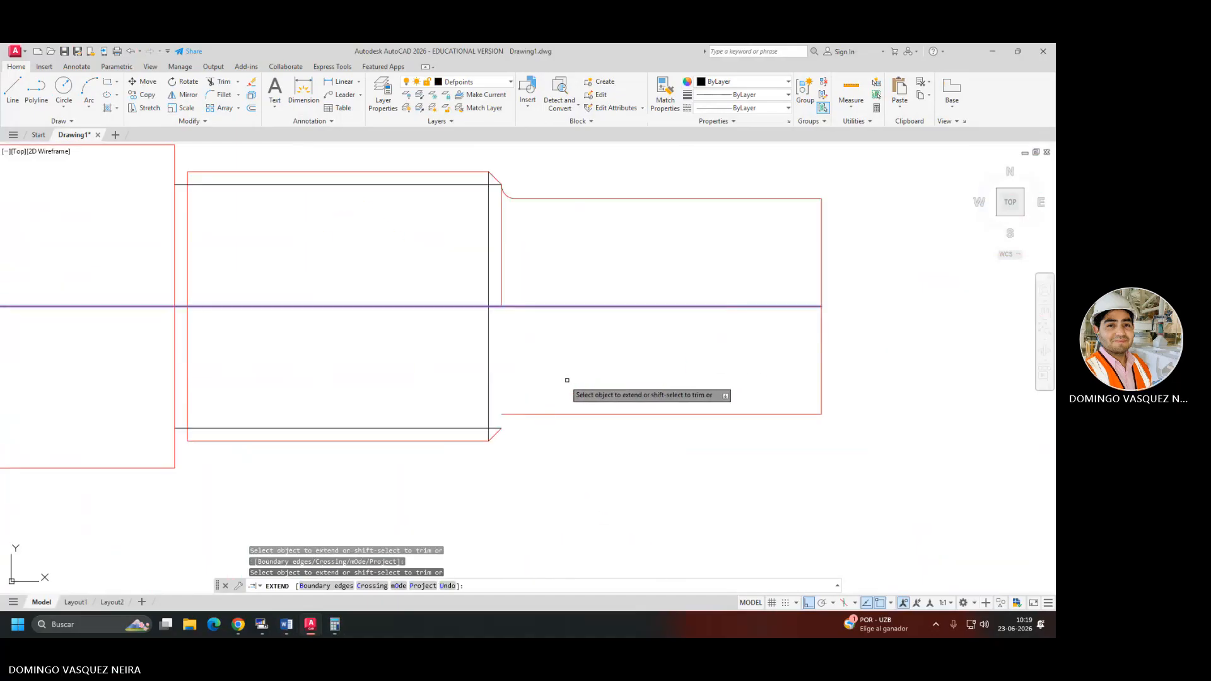
{"action": "key", "text": "Escape"}
{"action": "key", "text": "Return"}
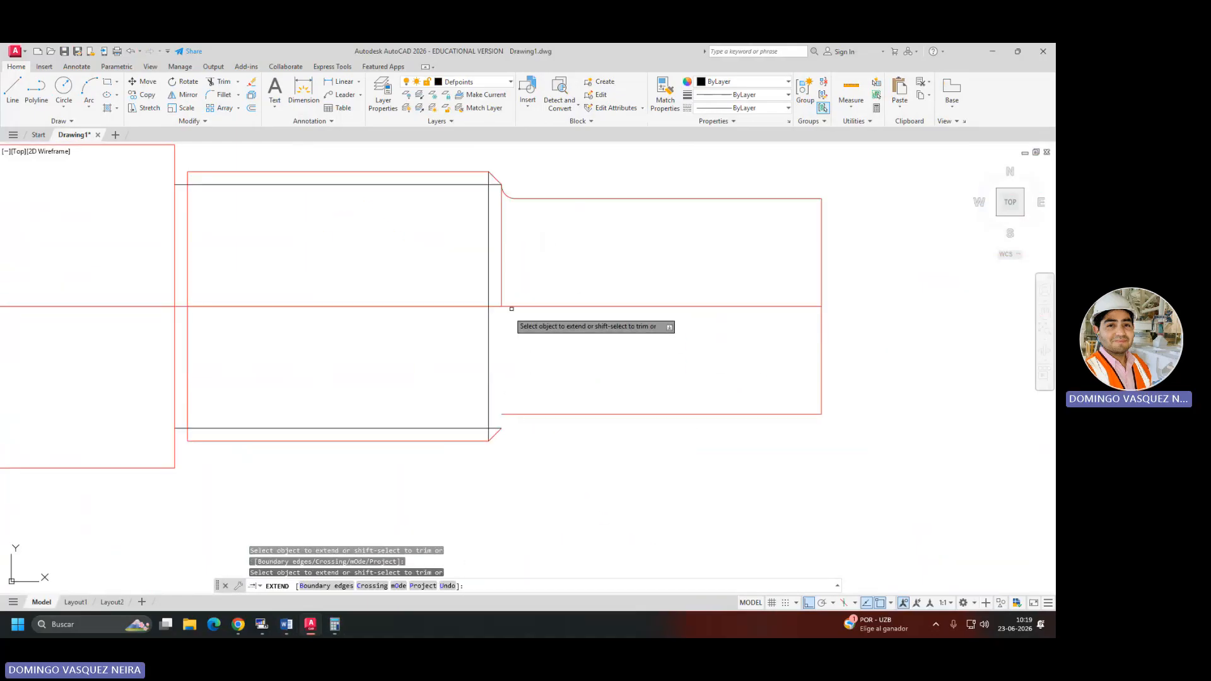
{"action": "left_click", "coordinate": [503, 296]}
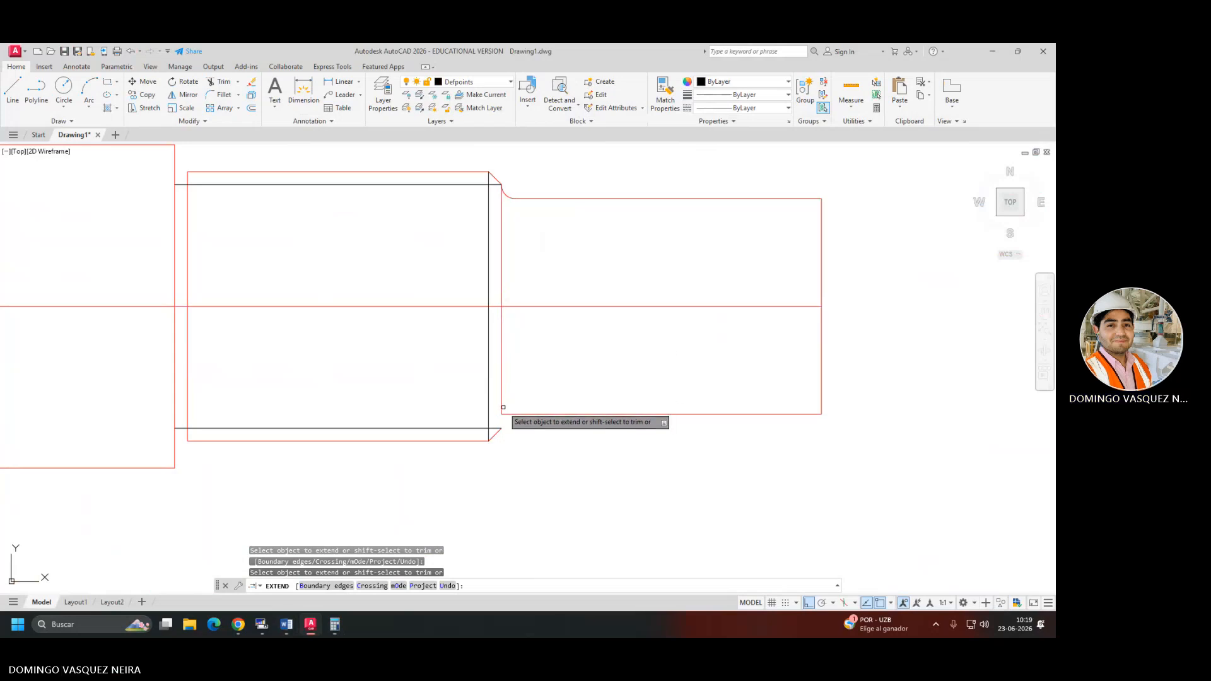
{"action": "key", "text": "Escape"}
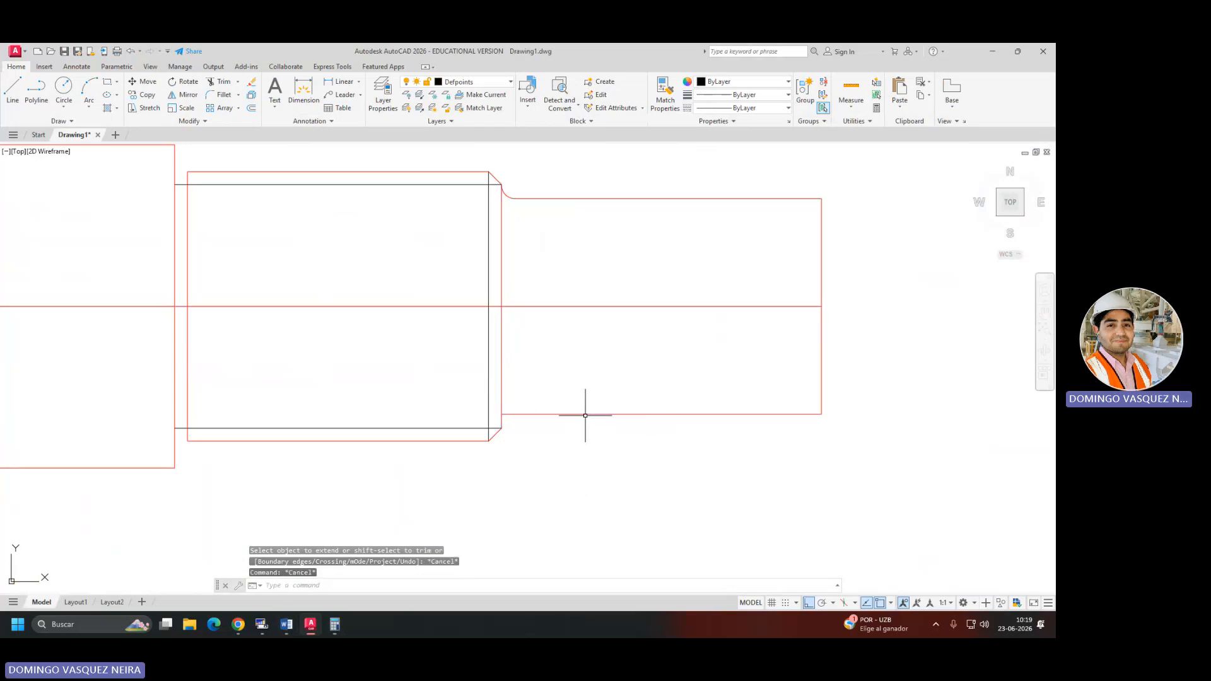
{"action": "type", "text": "F"}
{"action": "key", "text": "Return"}
{"action": "scroll", "coordinate": [536, 422], "scroll_direction": "up", "scroll_amount": 4}
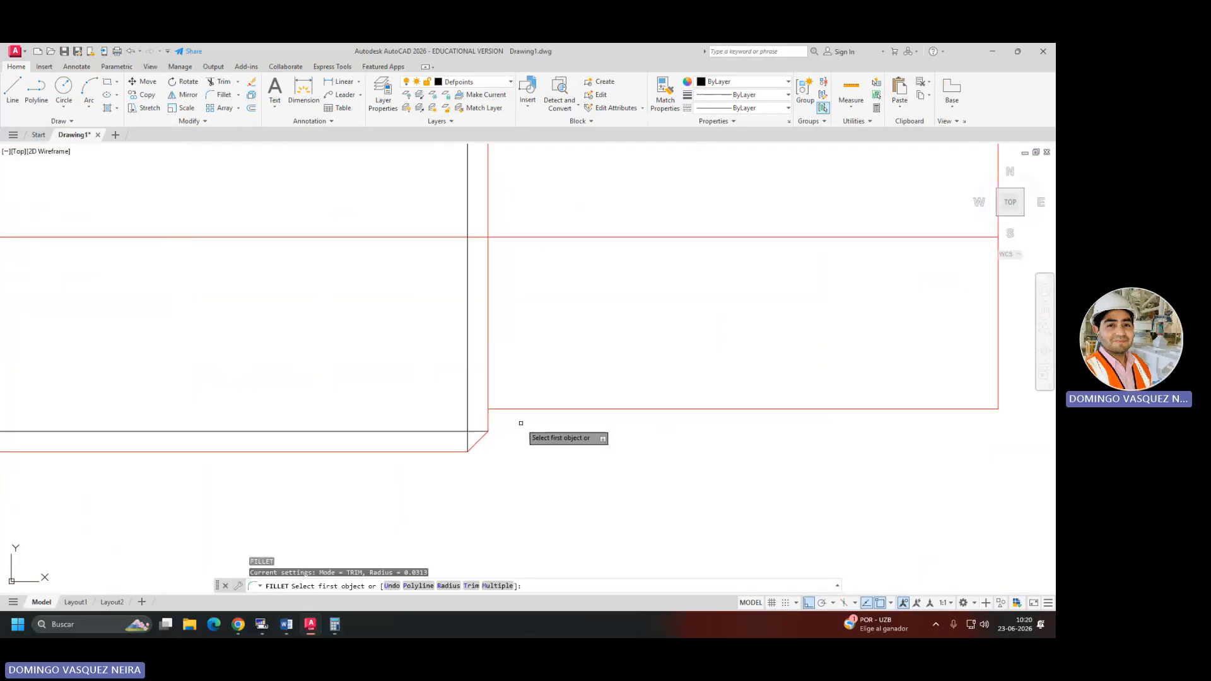
{"action": "left_click", "coordinate": [492, 402]}
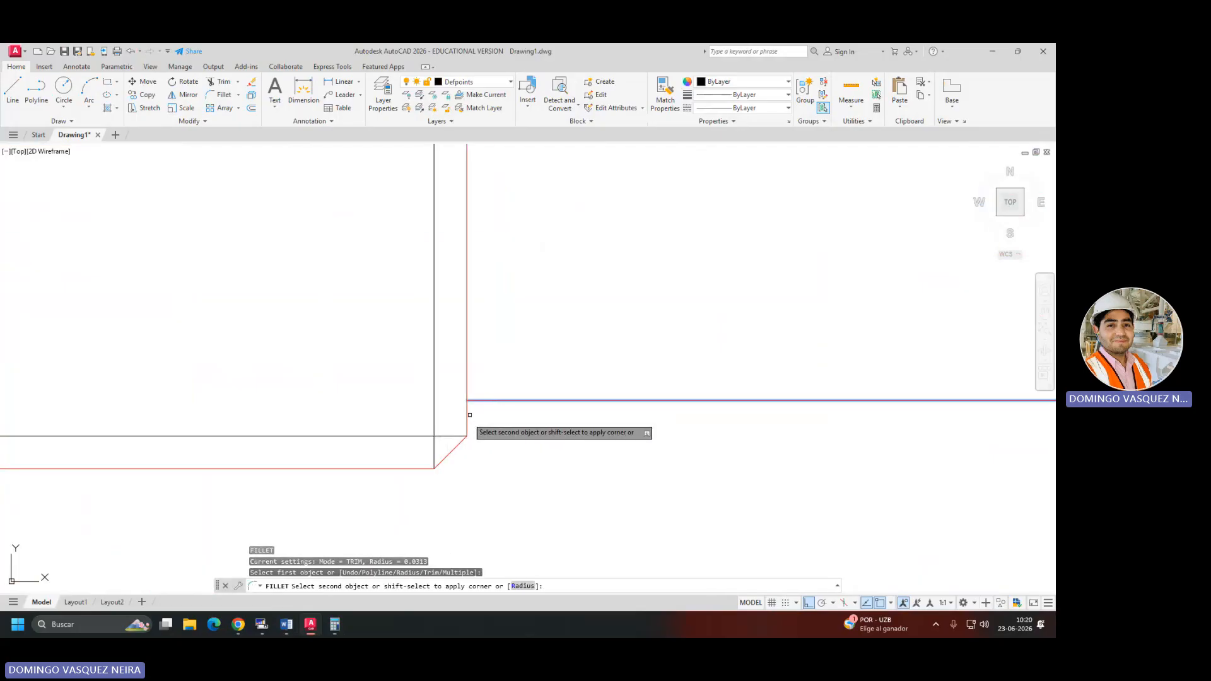
{"action": "scroll", "coordinate": [469, 418], "scroll_direction": "down", "scroll_amount": 5}
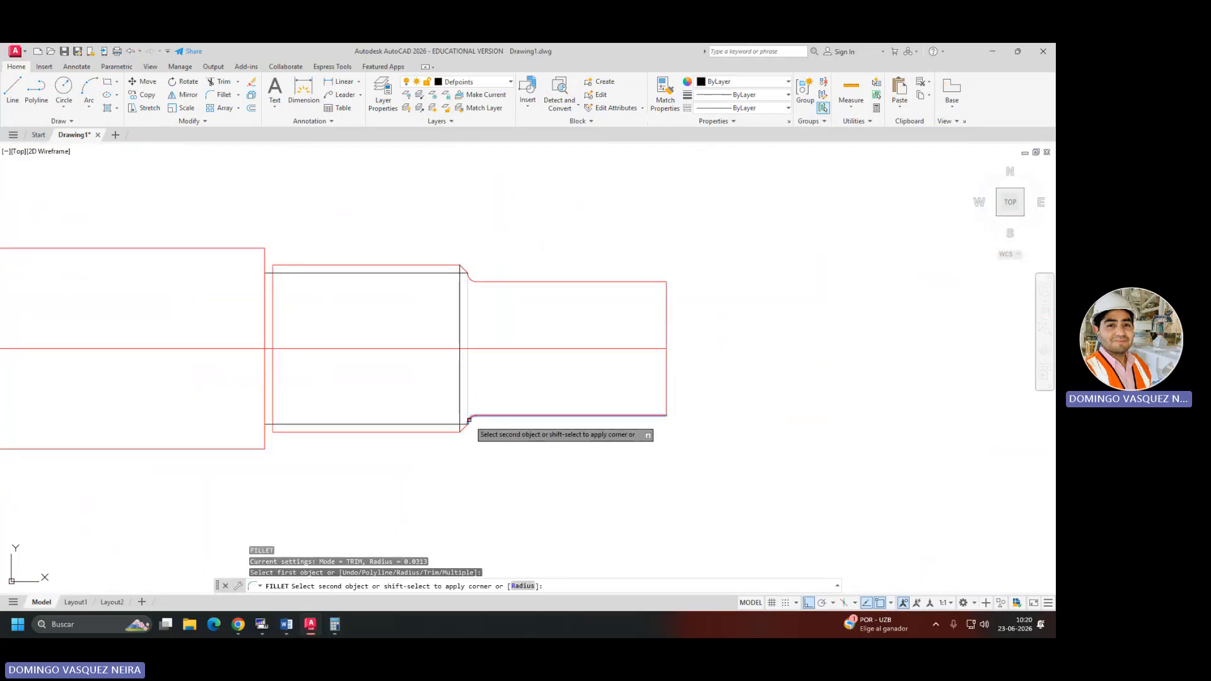
{"action": "key", "text": "Escape"}
{"action": "key", "text": "Escape"}
{"action": "key", "text": "Escape"}
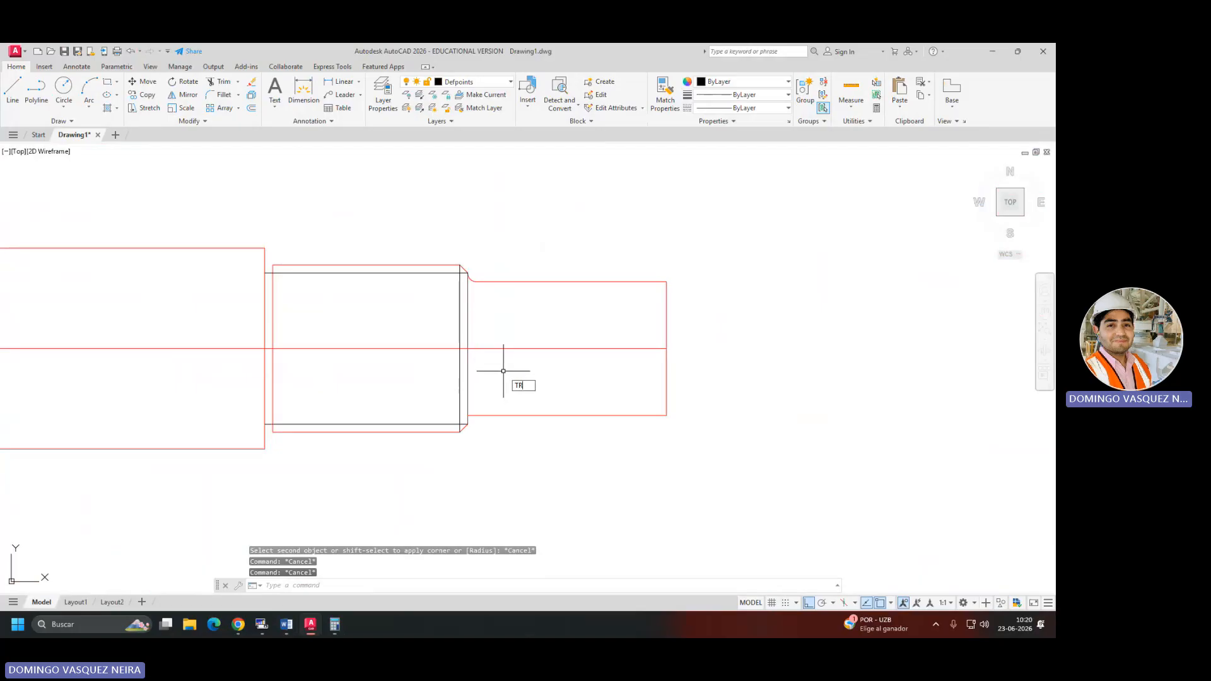
Trim the thread's end-face line between the centreline and the small diameter's lower edge.
{"action": "key", "text": "Return"}
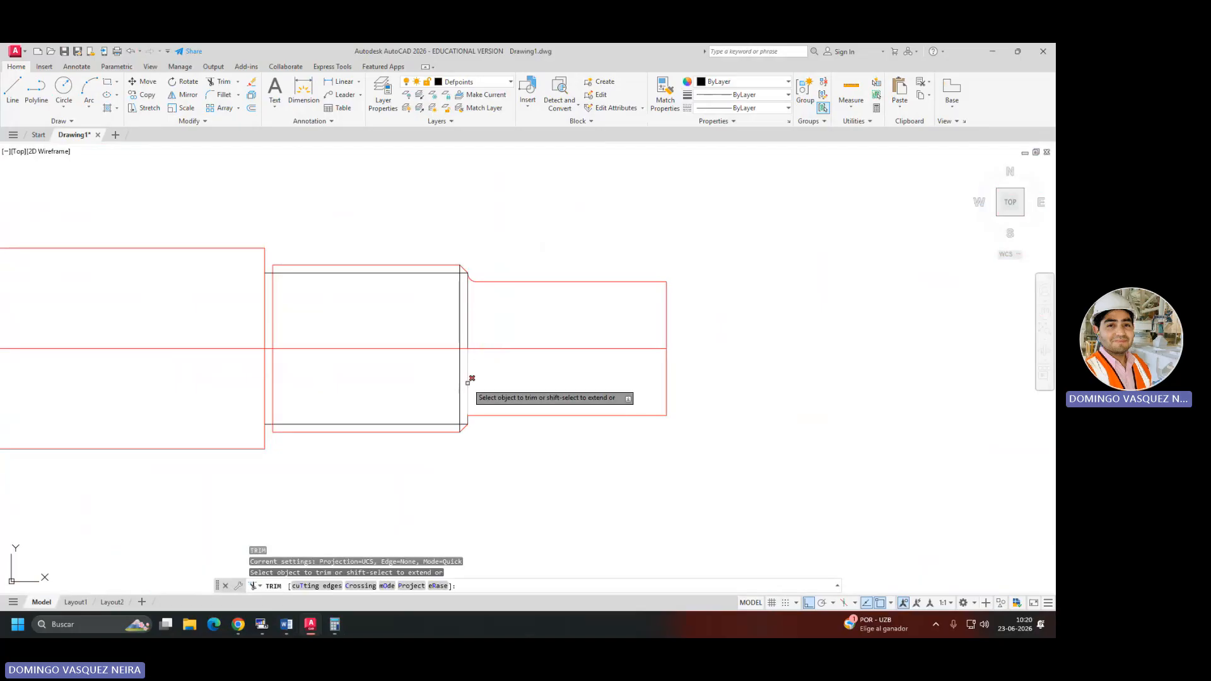
{"action": "key", "text": "Escape"}
{"action": "key", "text": "Escape"}
Fillet the lower corner between the small diameter's edge and the short end-face line, using the same radius as the upper one.
{"action": "scroll", "coordinate": [467, 404], "scroll_direction": "up", "scroll_amount": 5}
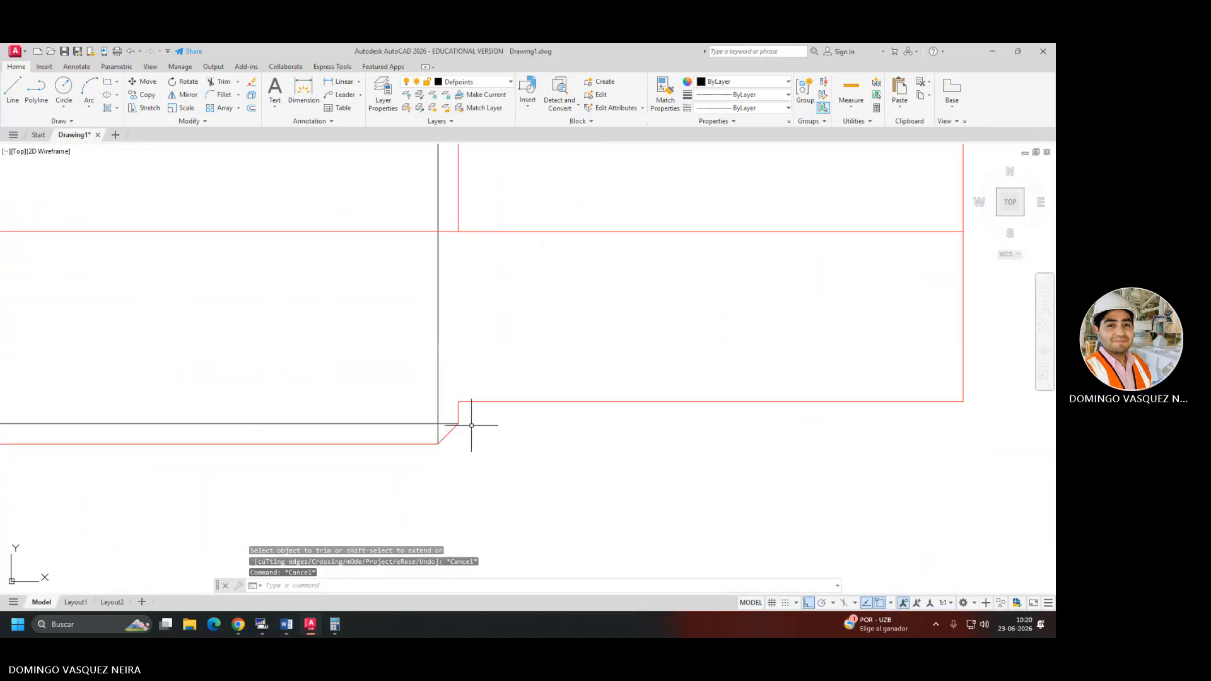
{"action": "scroll", "coordinate": [468, 414], "scroll_direction": "up", "scroll_amount": 3}
{"action": "middle_click_drag", "start_coordinate": [467, 415], "coordinate": [449, 351]}
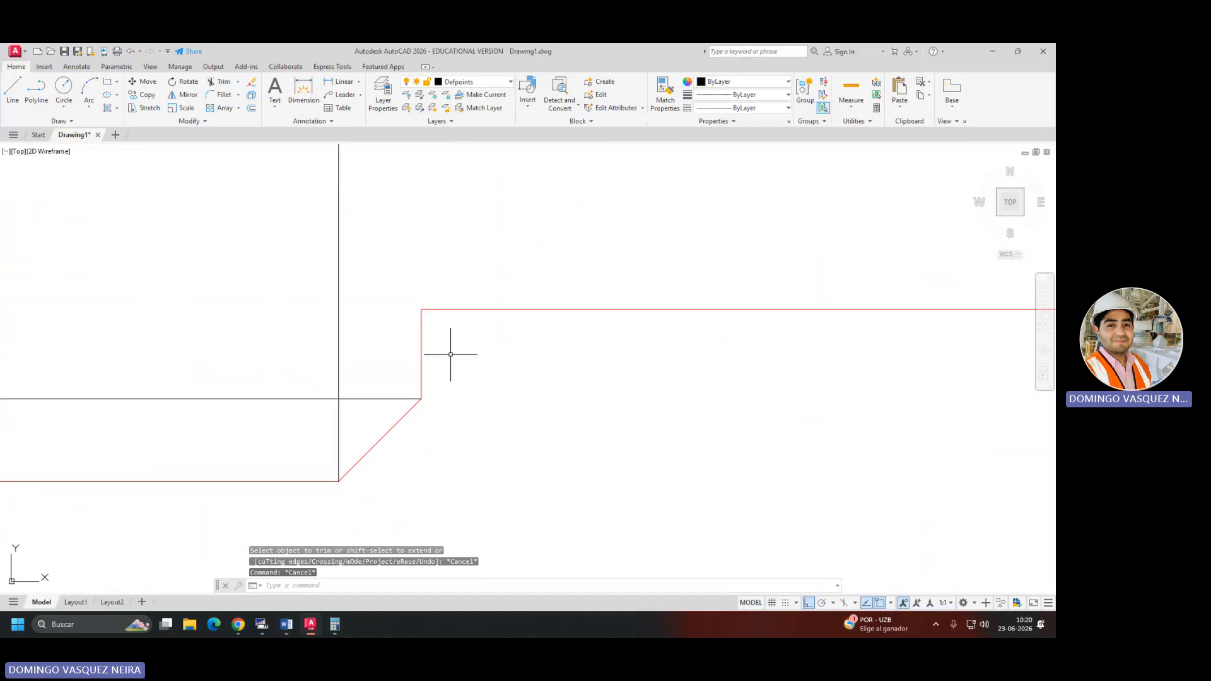
{"action": "left_click", "coordinate": [210, 95]}
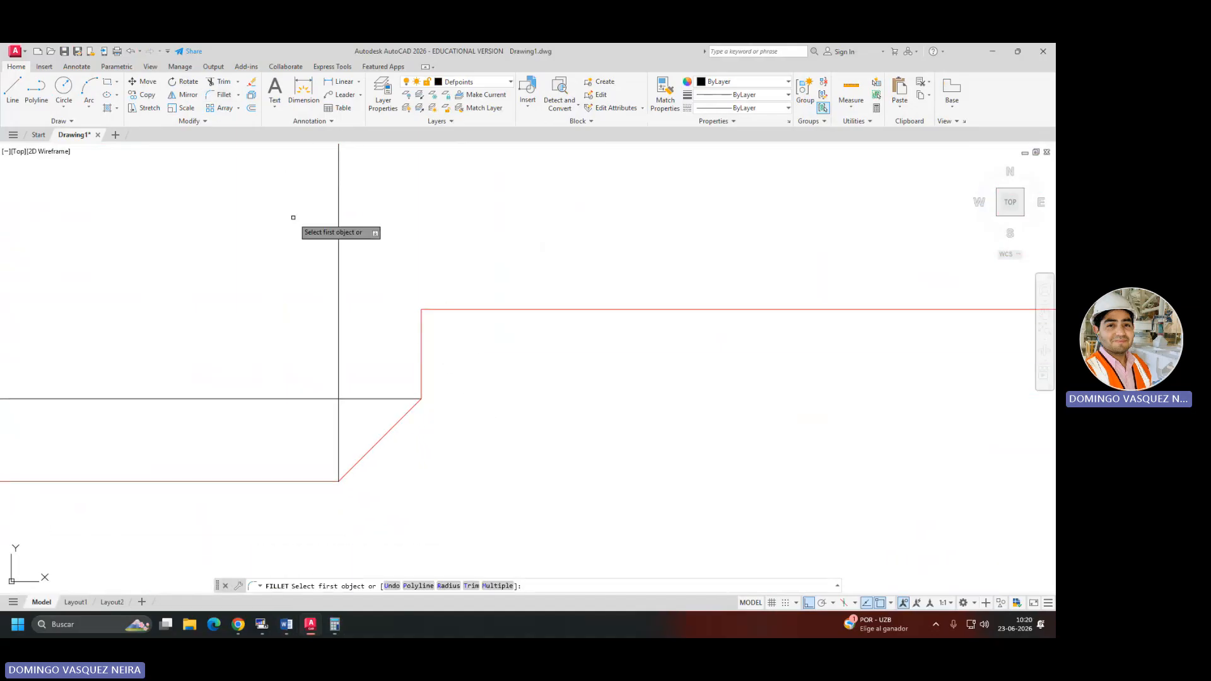
{"action": "left_click", "coordinate": [455, 309]}
{"action": "left_click", "coordinate": [422, 337]}
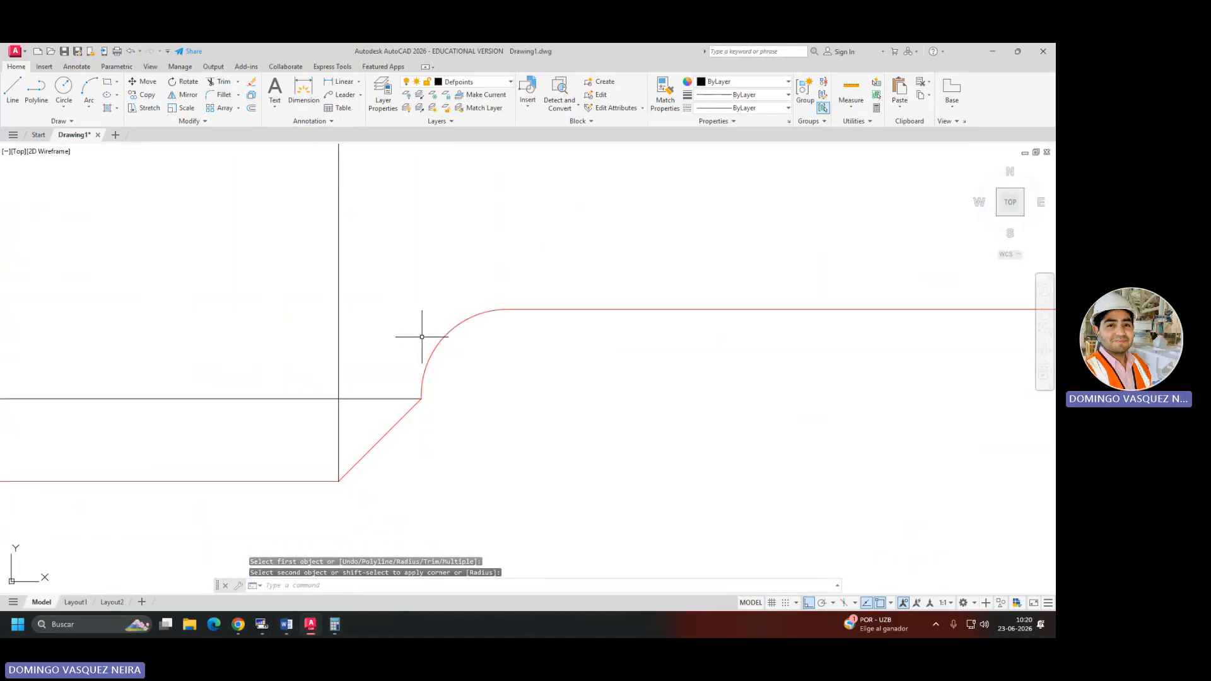
Join the upper and lower halves of the line at the thread's chamfered end into one line.
{"action": "left_click", "coordinate": [406, 365]}
{"action": "left_click", "coordinate": [457, 441]}
{"action": "scroll", "coordinate": [456, 441], "scroll_direction": "down", "scroll_amount": 6}
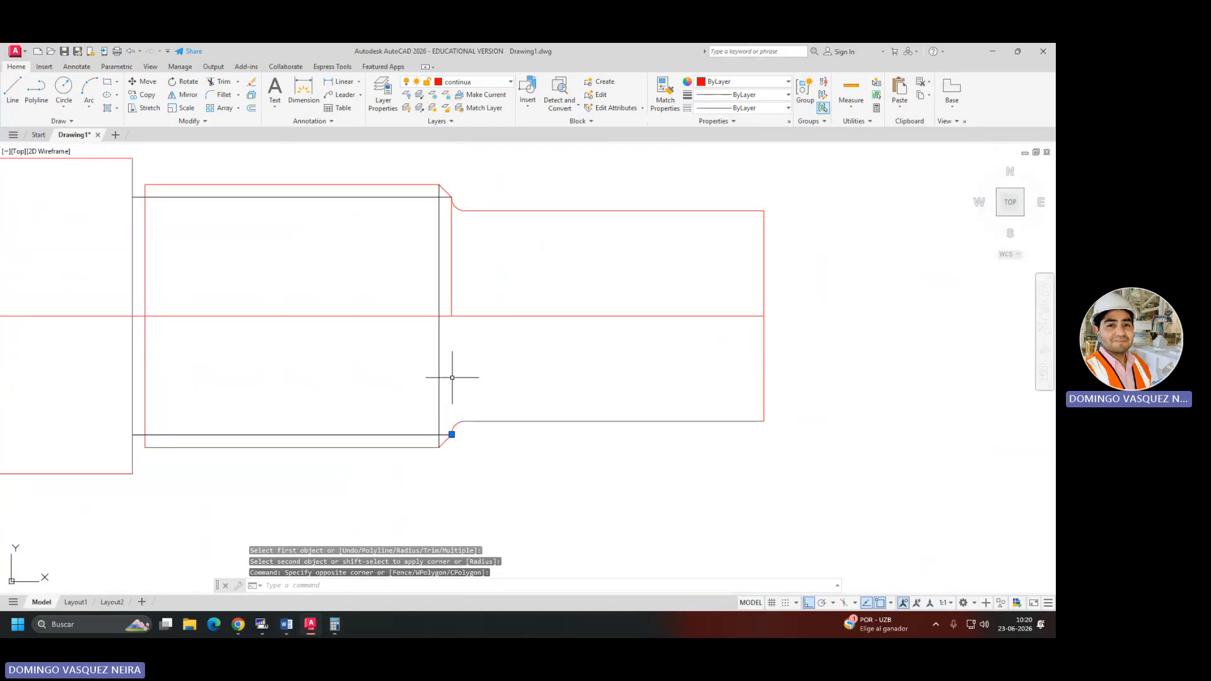
{"action": "left_click", "coordinate": [449, 256]}
{"action": "left_click", "coordinate": [455, 252]}
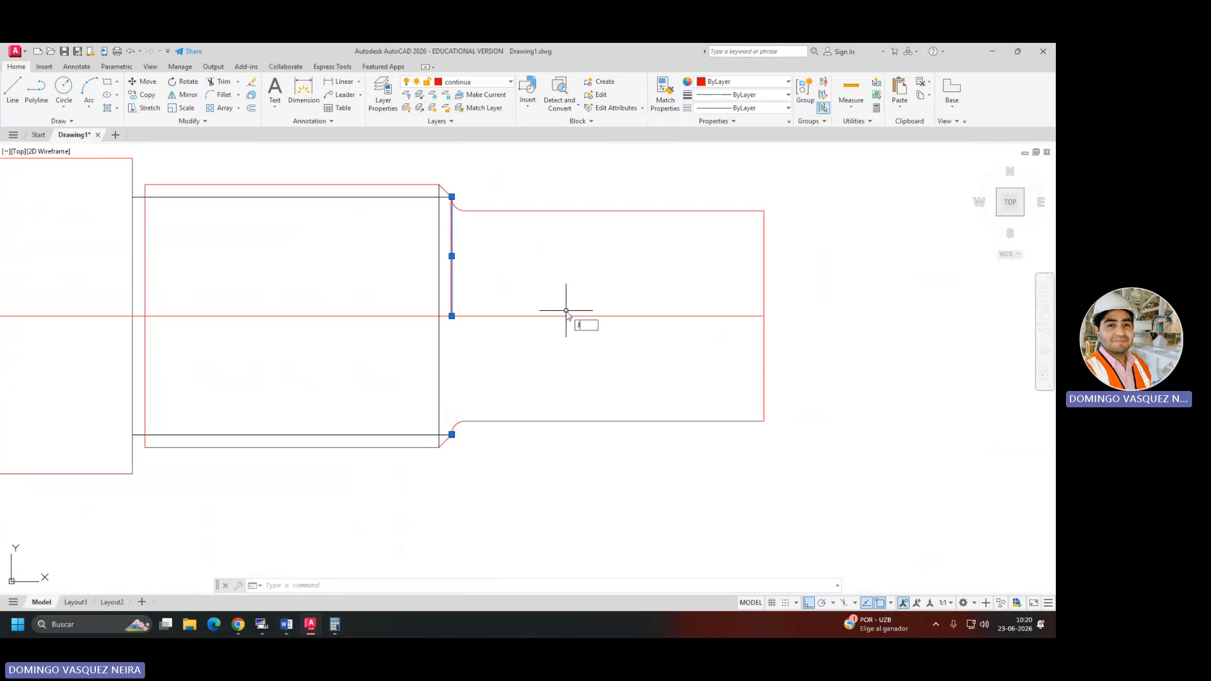
{"action": "key", "text": "Return"}
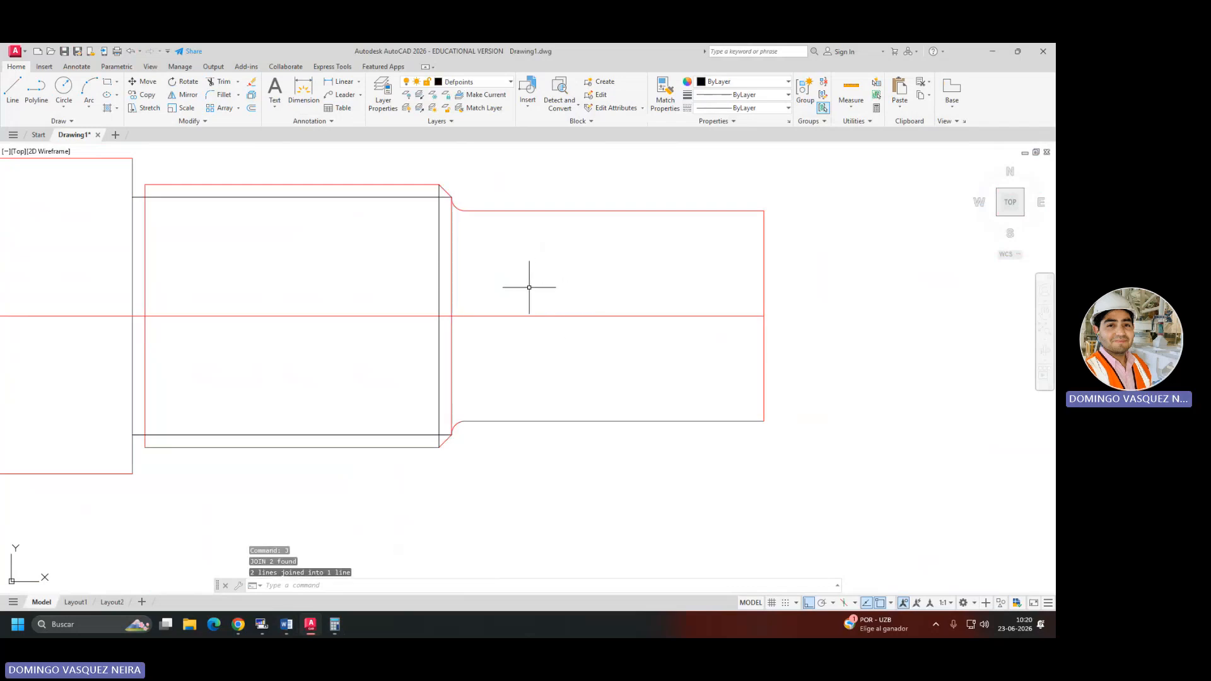
Check the joined line and the two fillet arcs beside it by selecting them, and clear the selection.
{"action": "left_click", "coordinate": [452, 252]}
{"action": "left_click", "coordinate": [470, 244]}
{"action": "left_click", "coordinate": [491, 253]}
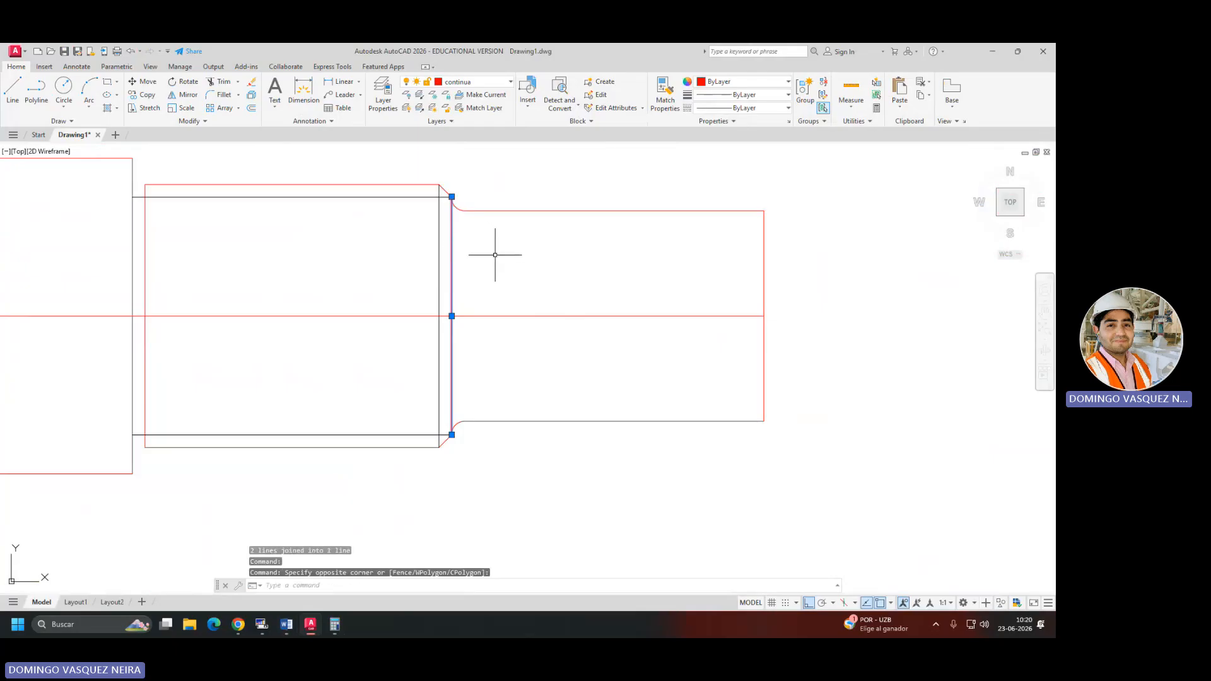
{"action": "key", "text": "Escape"}
{"action": "left_click", "coordinate": [445, 179]}
{"action": "left_click", "coordinate": [473, 496]}
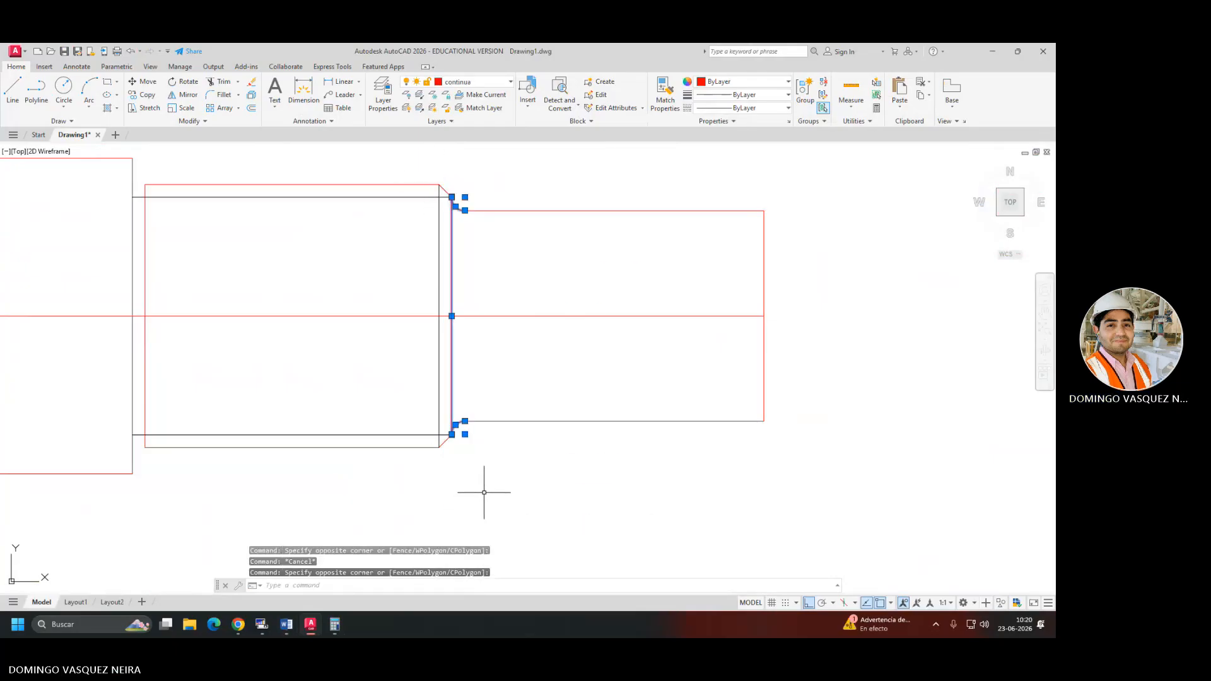
{"action": "key", "text": "Escape"}
Look up the length and angle of the small end's chamfer on the inch shaft drawing in Word.
{"action": "scroll", "coordinate": [564, 388], "scroll_direction": "down", "scroll_amount": 4}
{"action": "key", "text": "alt+Tab"}
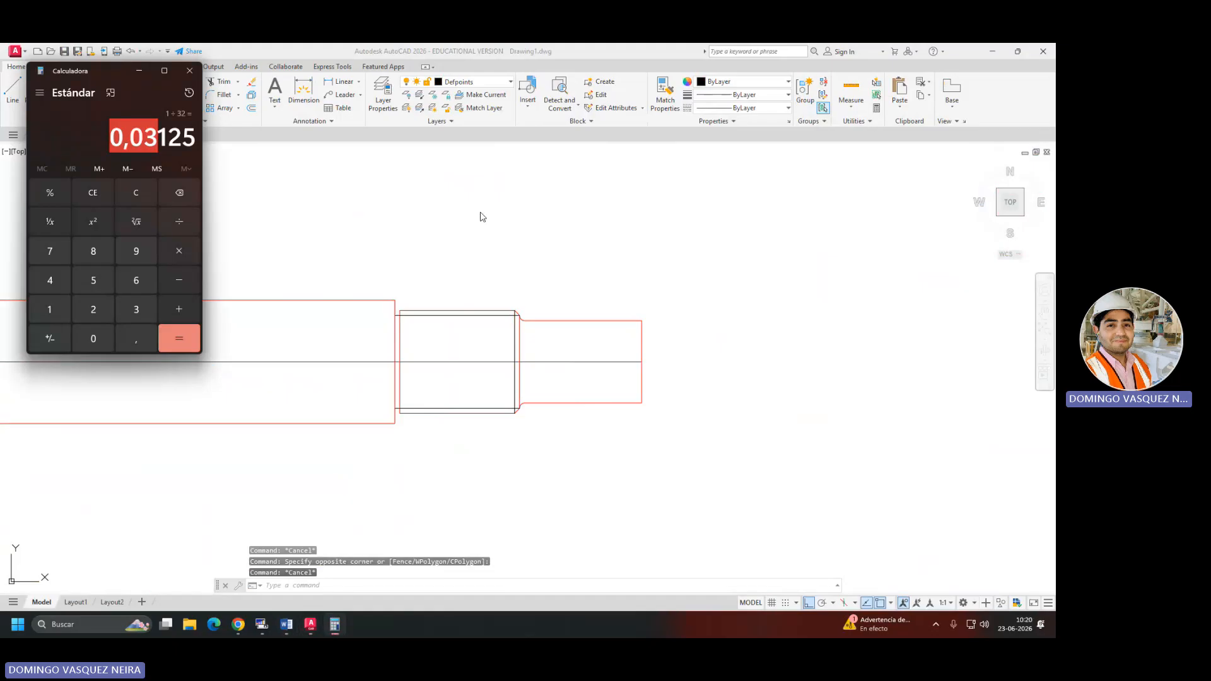
{"action": "key", "text": "alt+Tab"}
{"action": "key", "text": "alt+Tab"}
{"action": "key", "text": "Tab"}
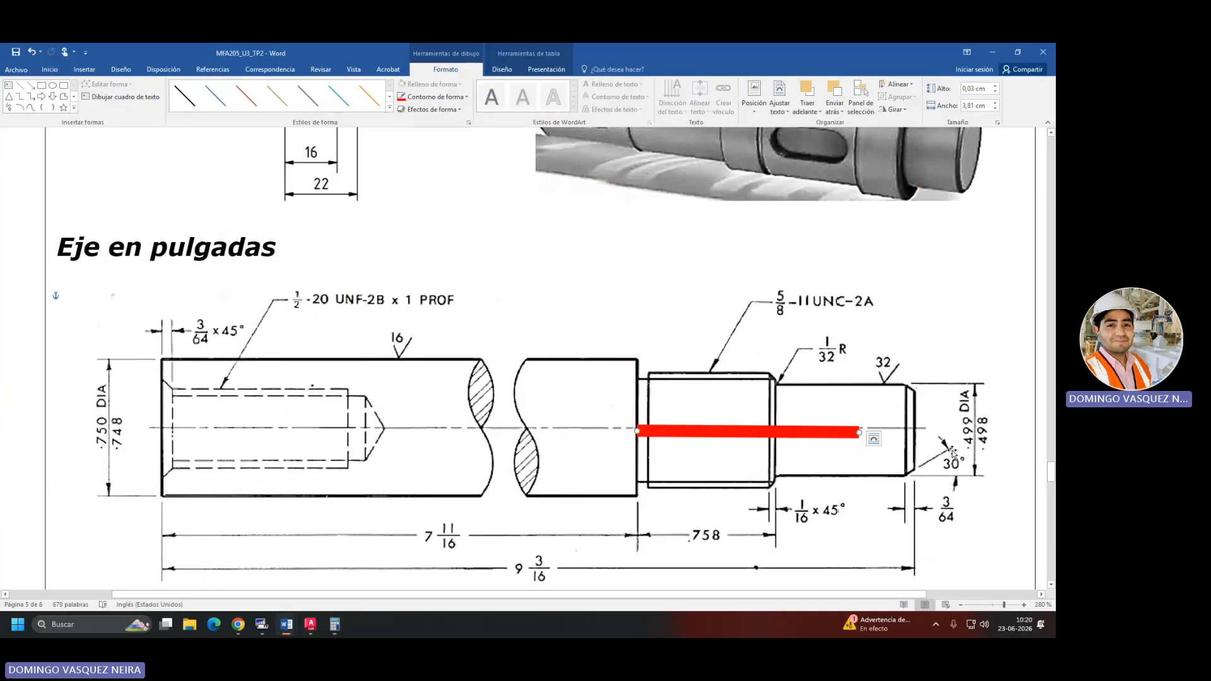
{"action": "key", "text": "alt+Tab"}
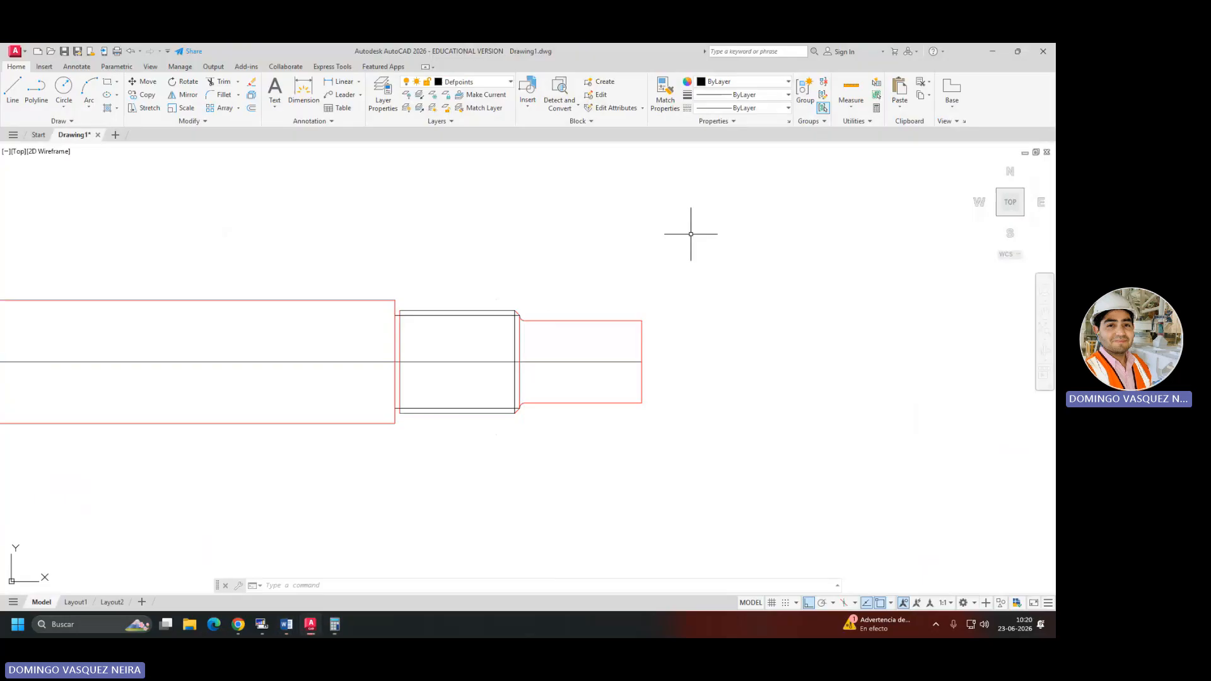
{"action": "left_click", "coordinate": [238, 95]}
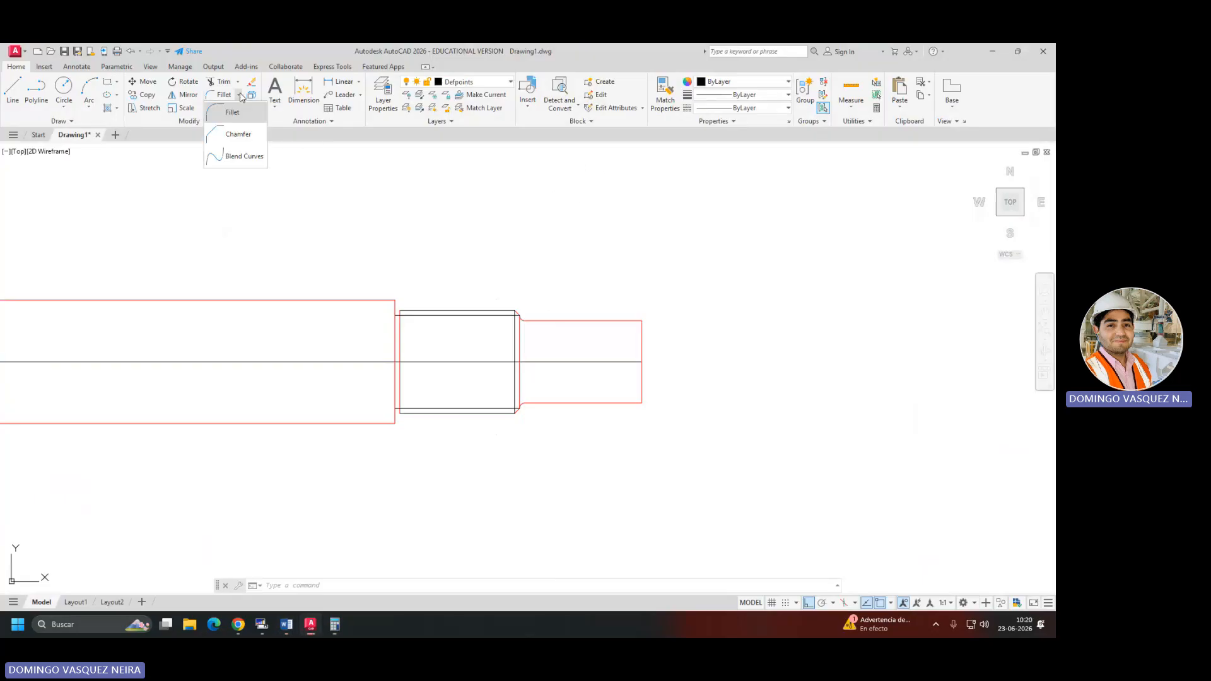
{"action": "left_click", "coordinate": [238, 134]}
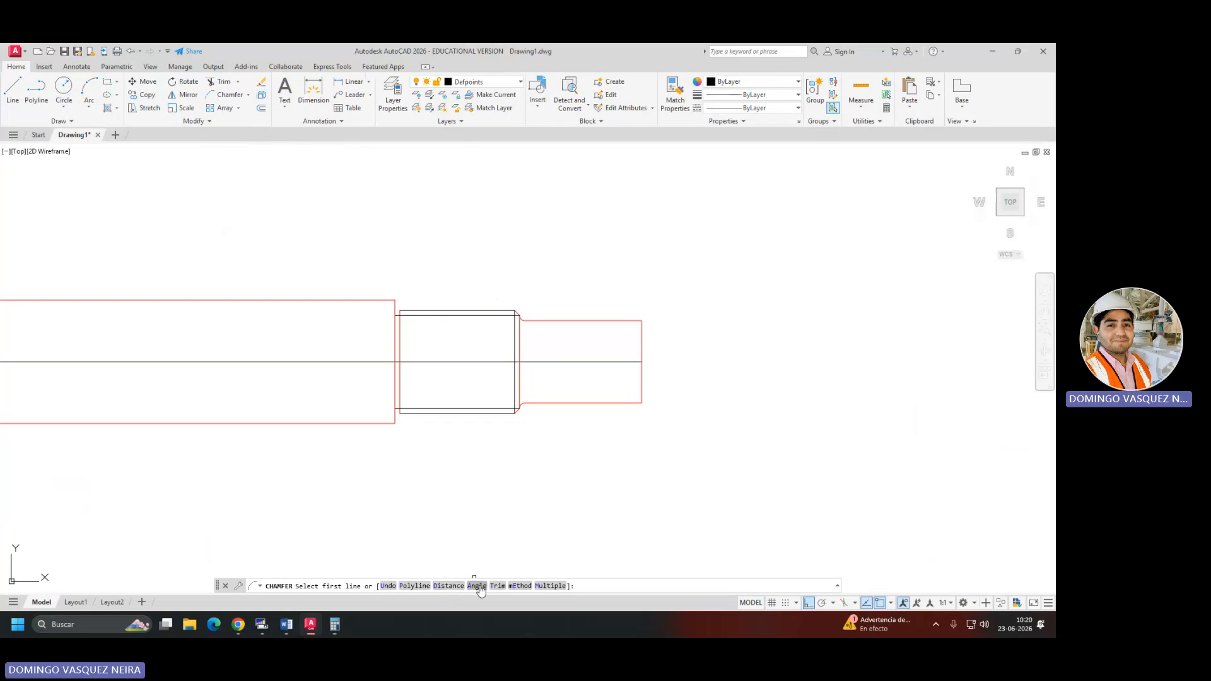
{"action": "left_click", "coordinate": [477, 586]}
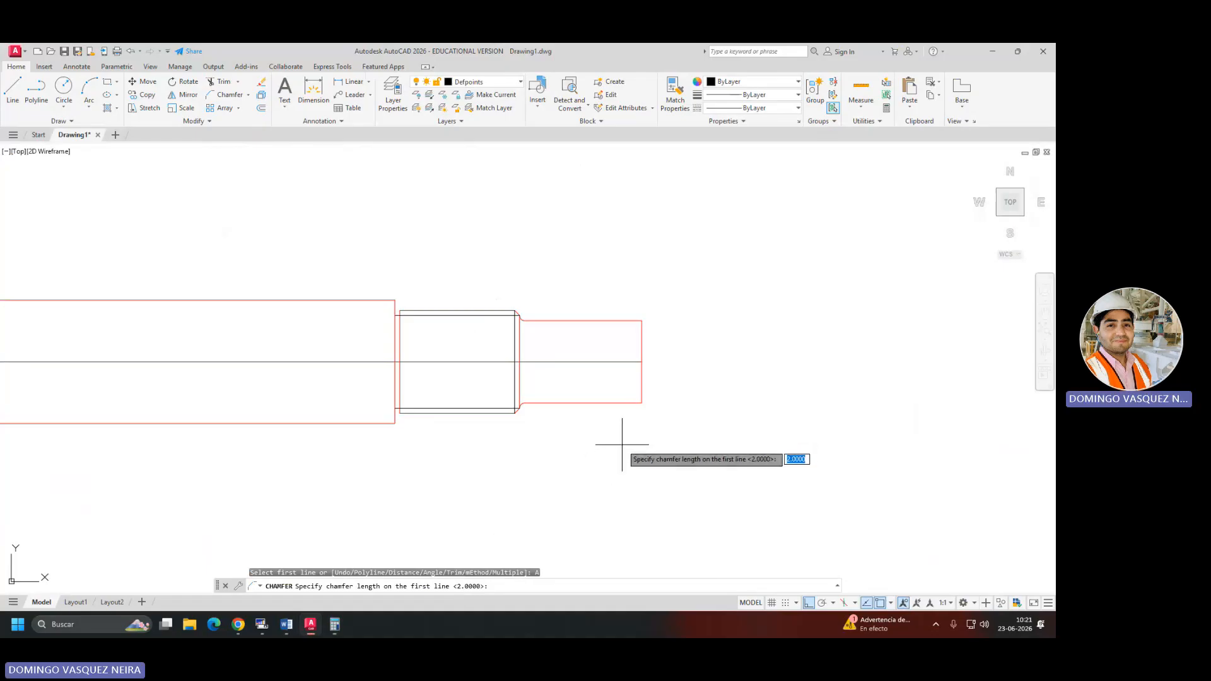
Convert the end chamfer's 3/64 length from the Word drawing to a decimal in the calculator.
{"action": "key", "text": "alt+Tab"}
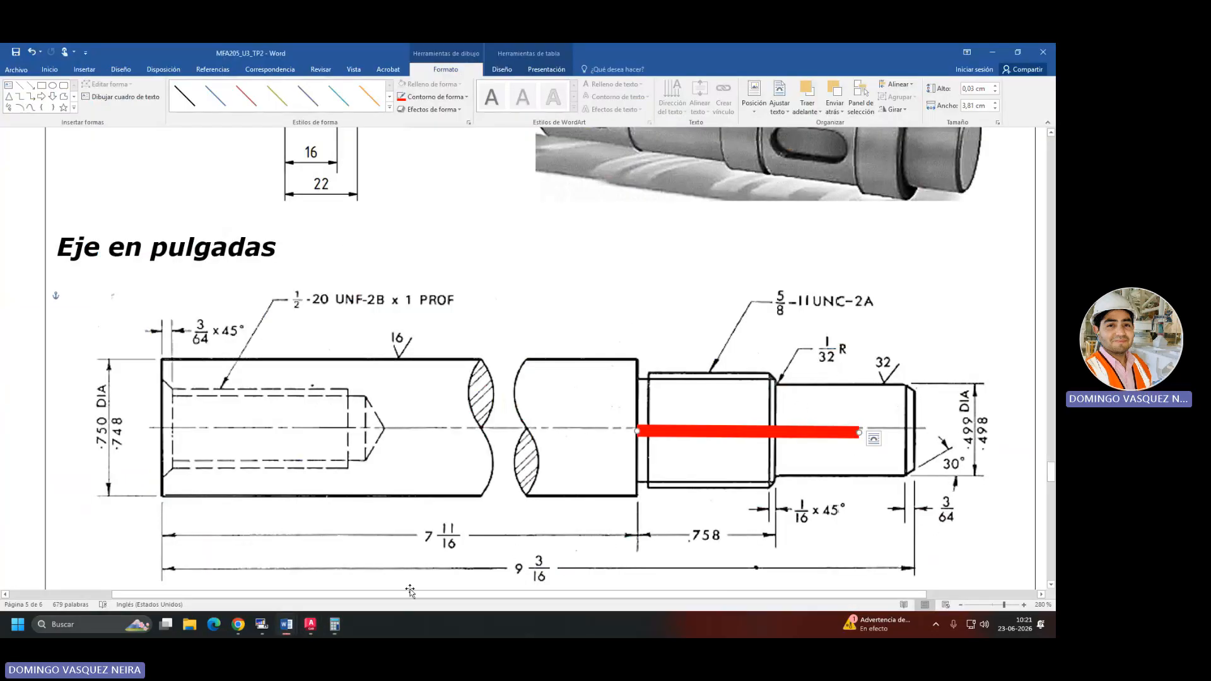
{"action": "key", "text": "alt+Tab"}
{"action": "left_click", "coordinate": [335, 624]}
{"action": "type", "text": "3"}
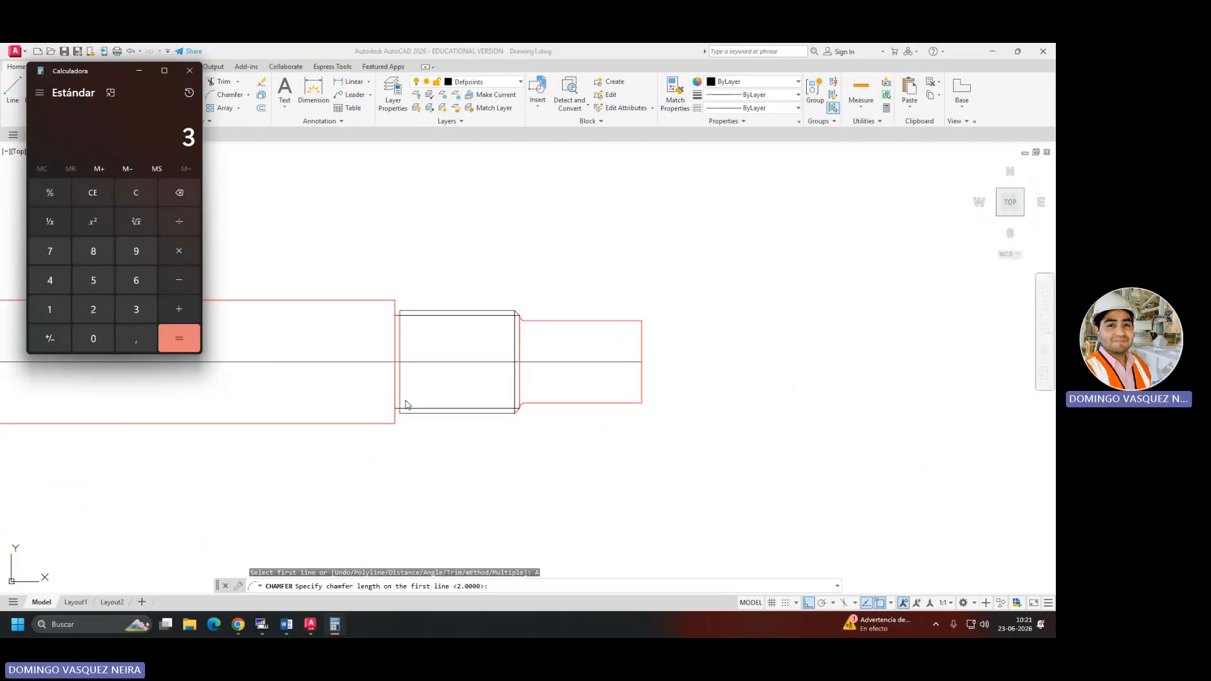
{"action": "type", "text": "/64"}
{"action": "key", "text": "Return"}
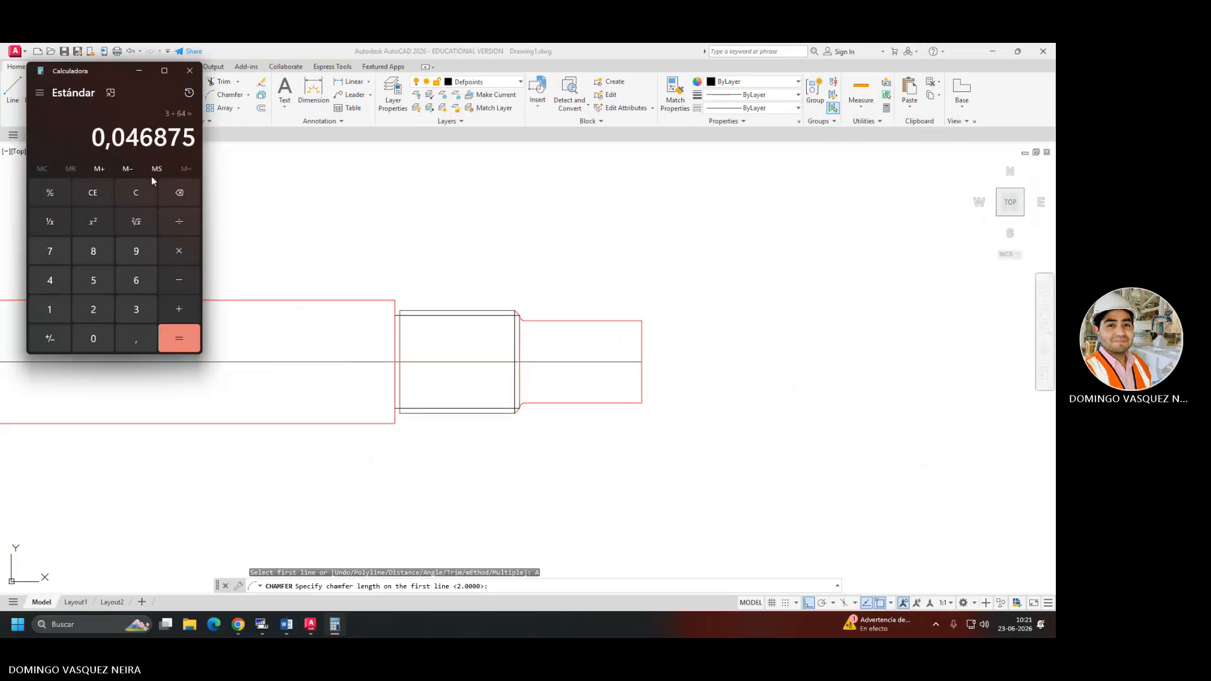
Copy the calculator's result and paste it into the AutoCAD drawing as text 0,046875 beyond the shaft's small end.
{"action": "left_click_drag", "start_coordinate": [95, 137], "coordinate": [173, 140]}
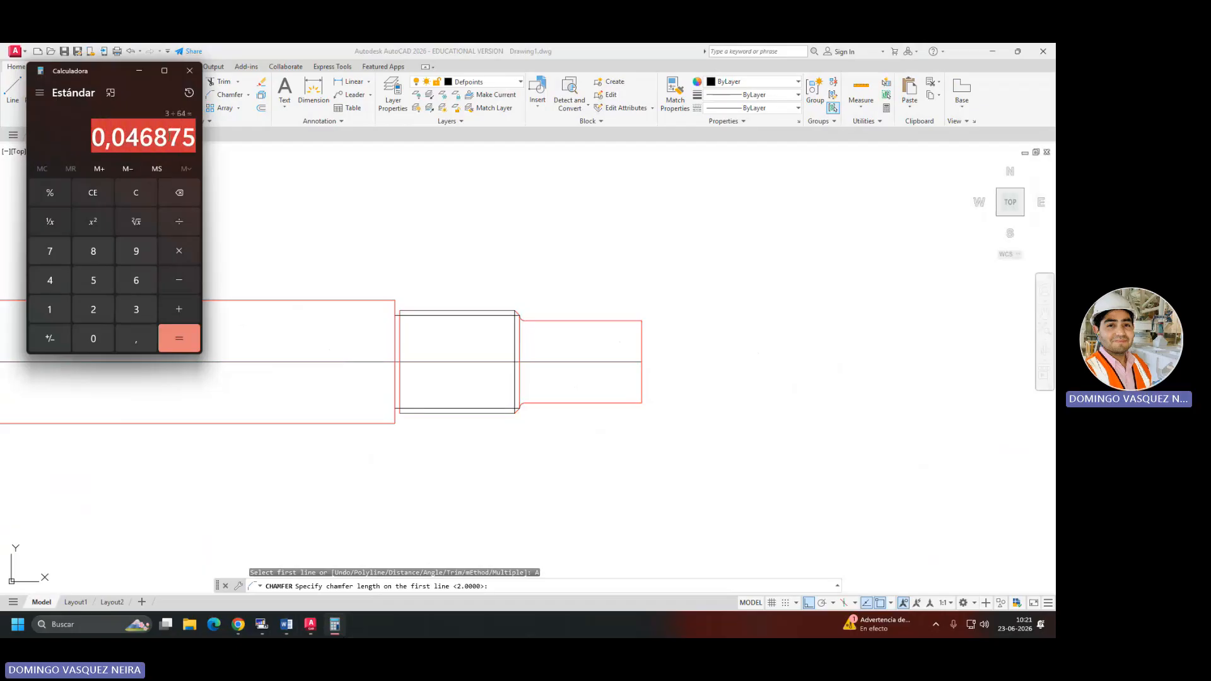
{"action": "right_click", "coordinate": [169, 137]}
{"action": "left_click", "coordinate": [190, 149]}
{"action": "left_click", "coordinate": [134, 147]}
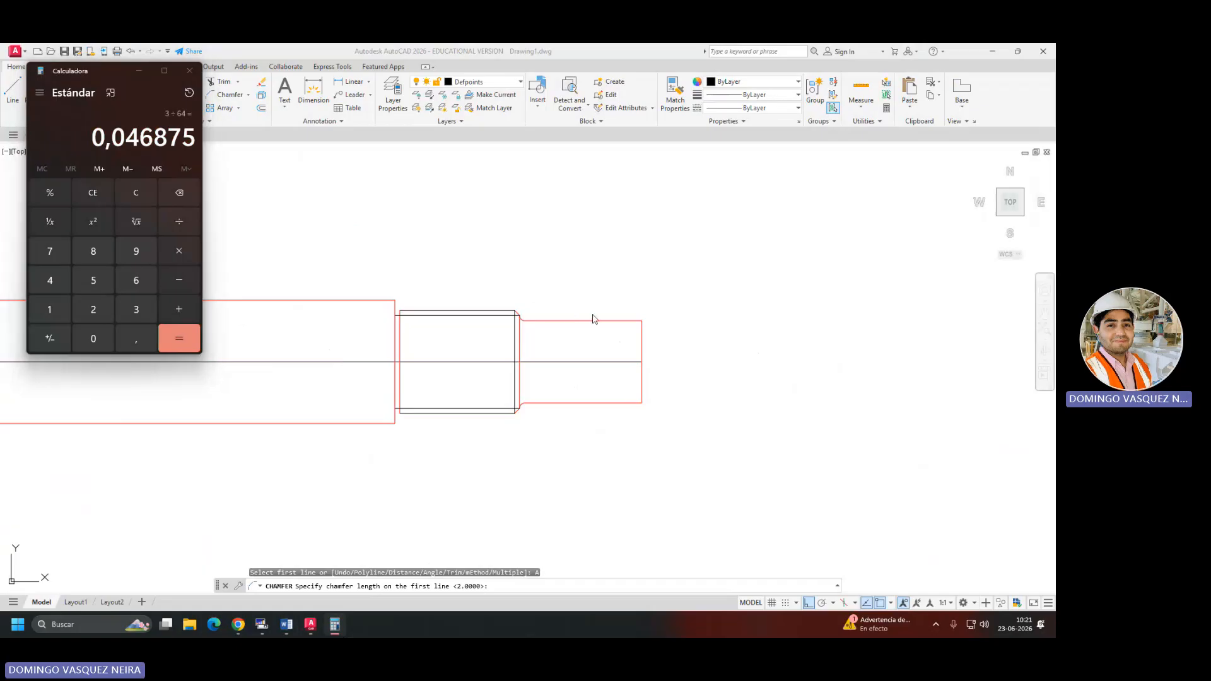
{"action": "left_click", "coordinate": [600, 354]}
{"action": "key", "text": "ctrl+v"}
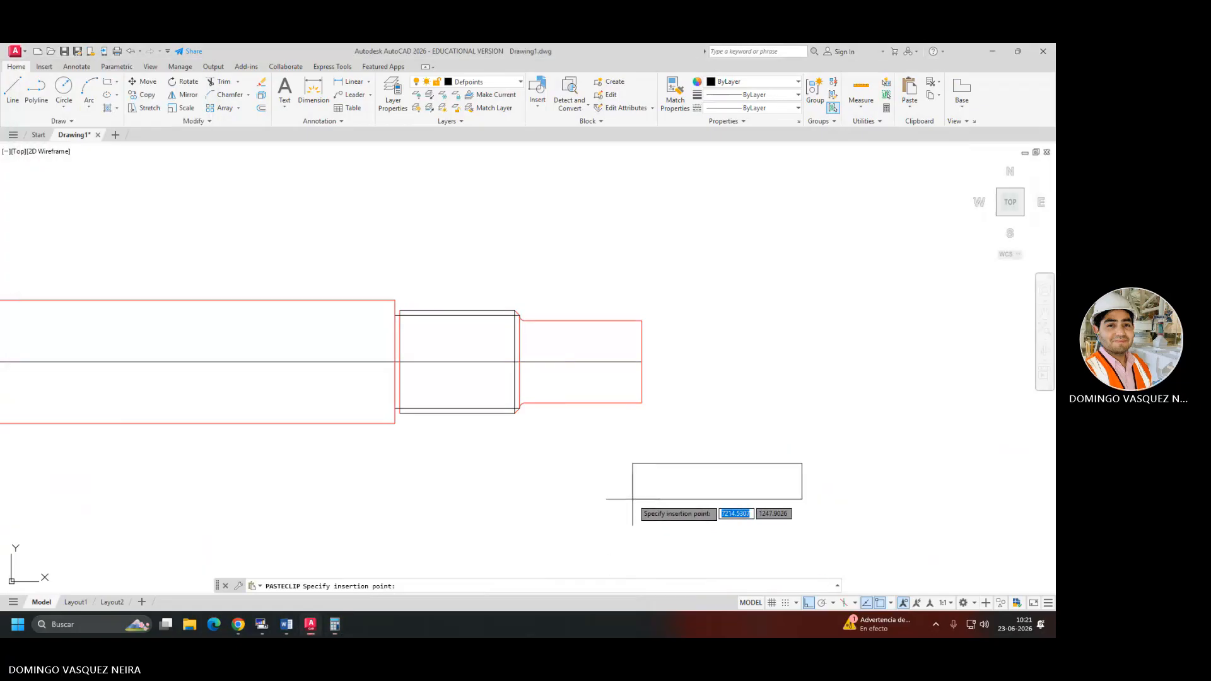
{"action": "left_click", "coordinate": [809, 386]}
{"action": "key", "text": "Escape"}
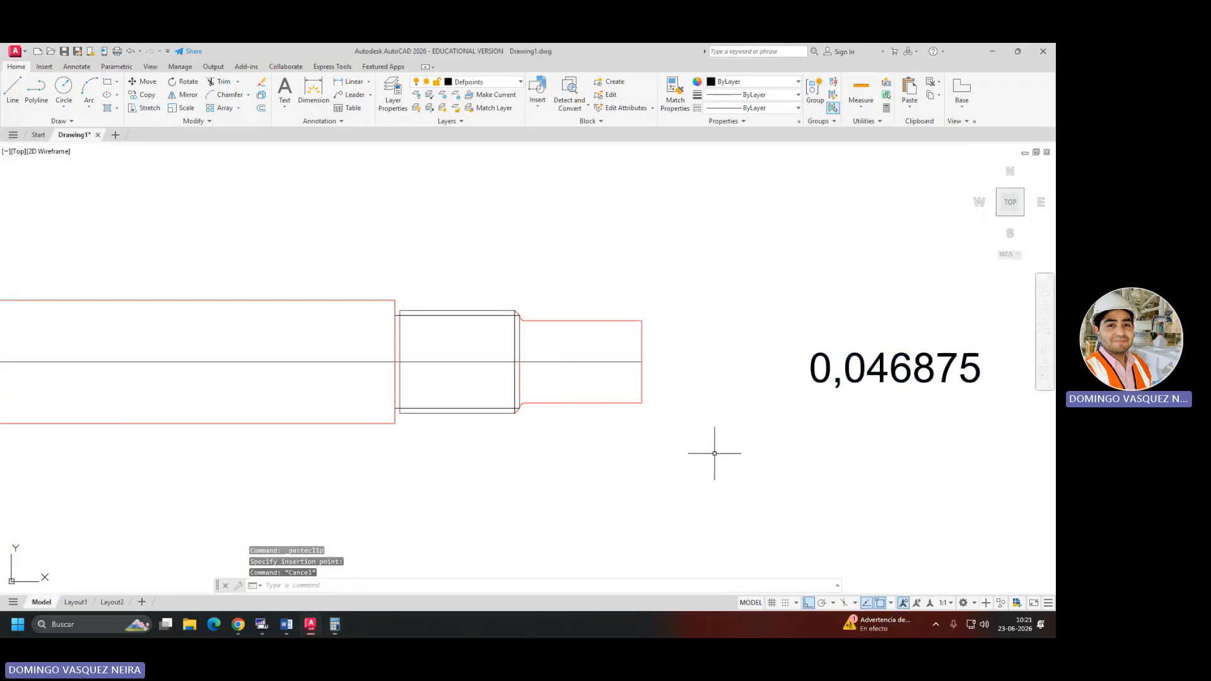
Start an angle-based Chamfer with a length of 0.046875 on the first line and an angle of 30.
{"action": "middle_click_drag", "start_coordinate": [641, 384], "coordinate": [594, 373]}
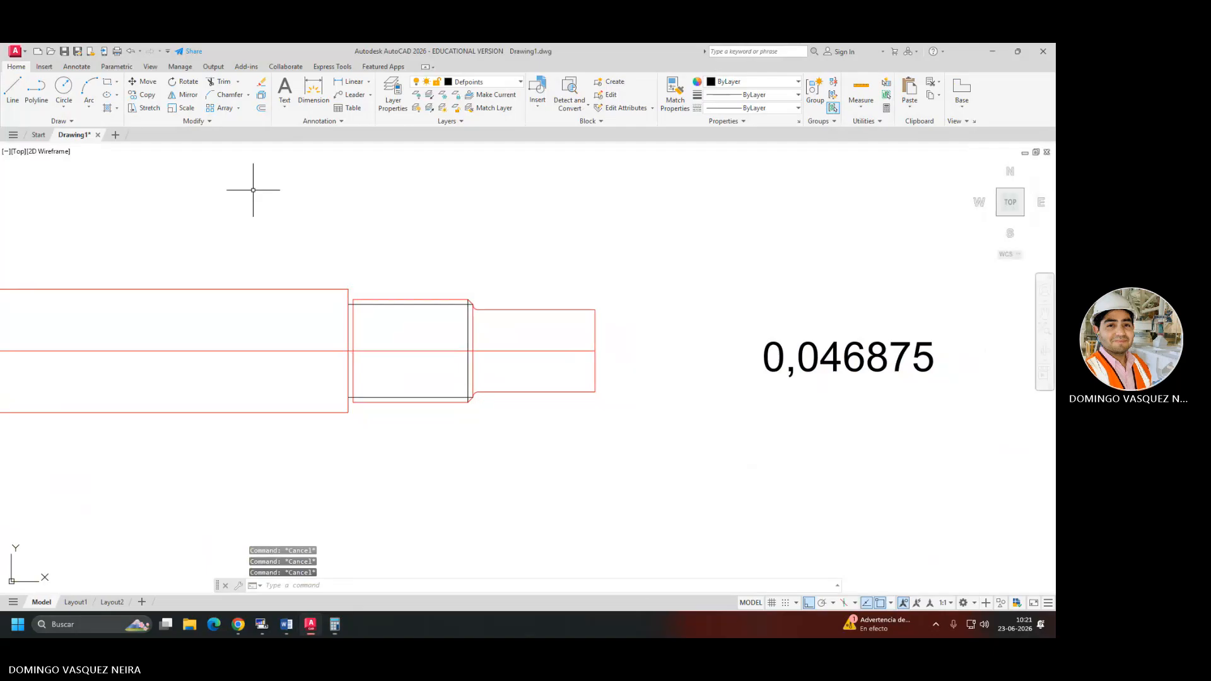
{"action": "left_click", "coordinate": [230, 95]}
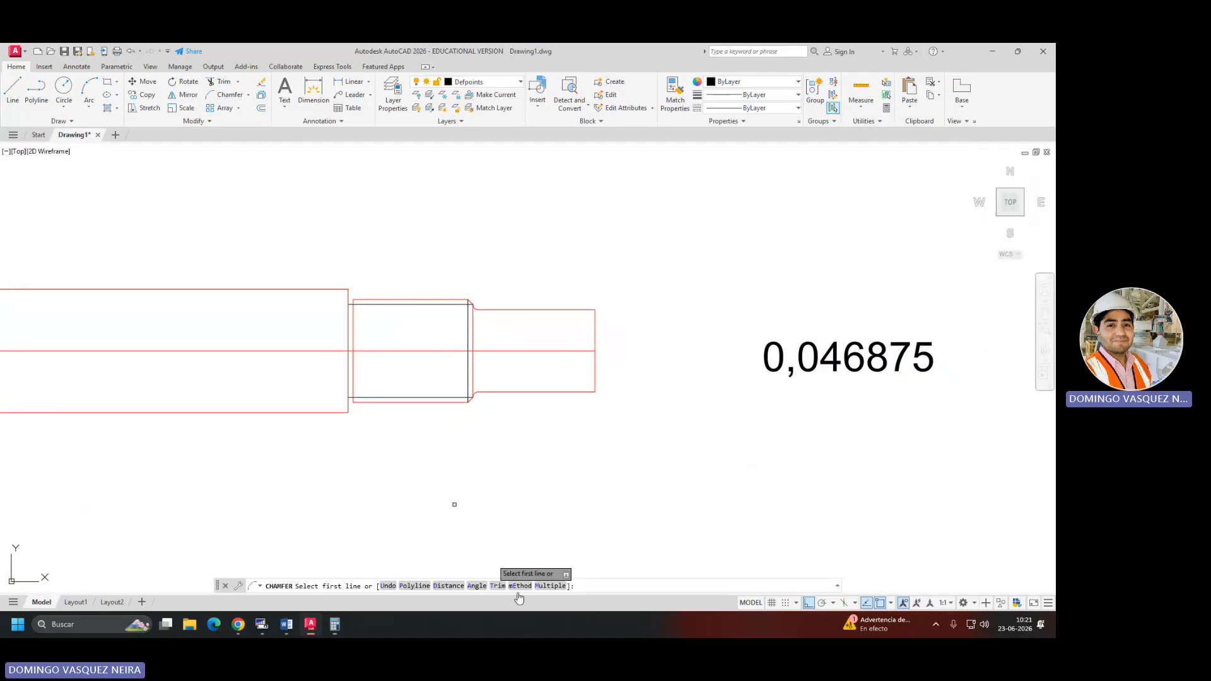
{"action": "left_click", "coordinate": [478, 586]}
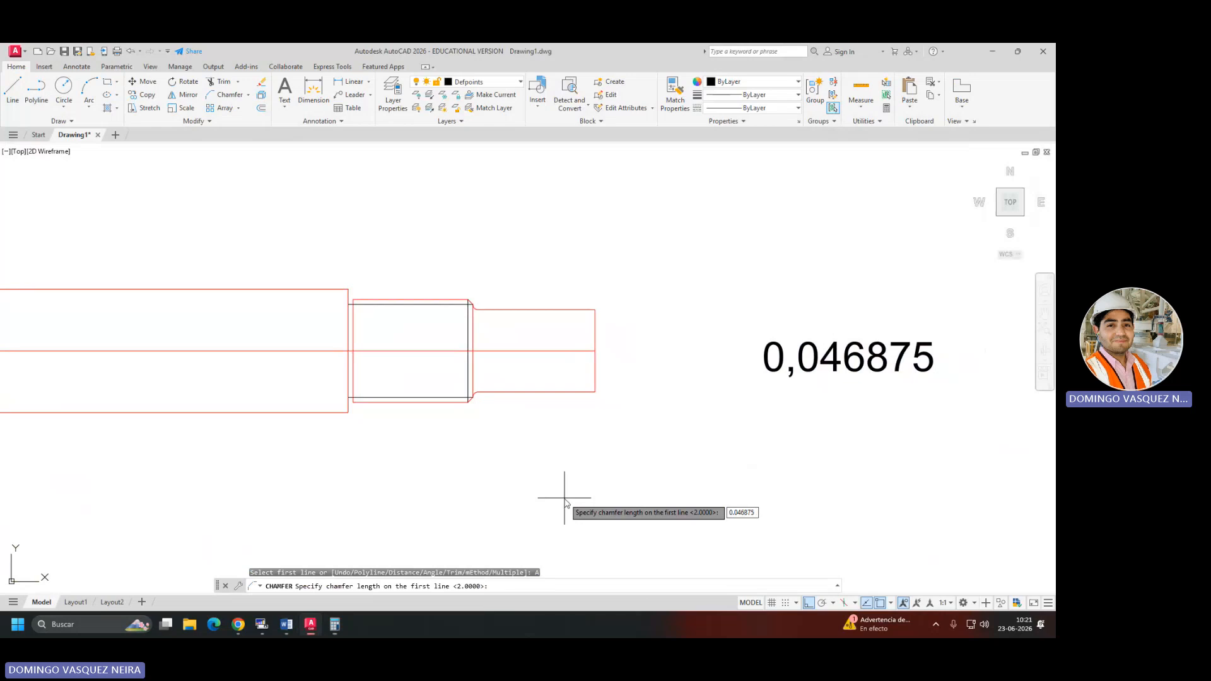
{"action": "key", "text": "Return"}
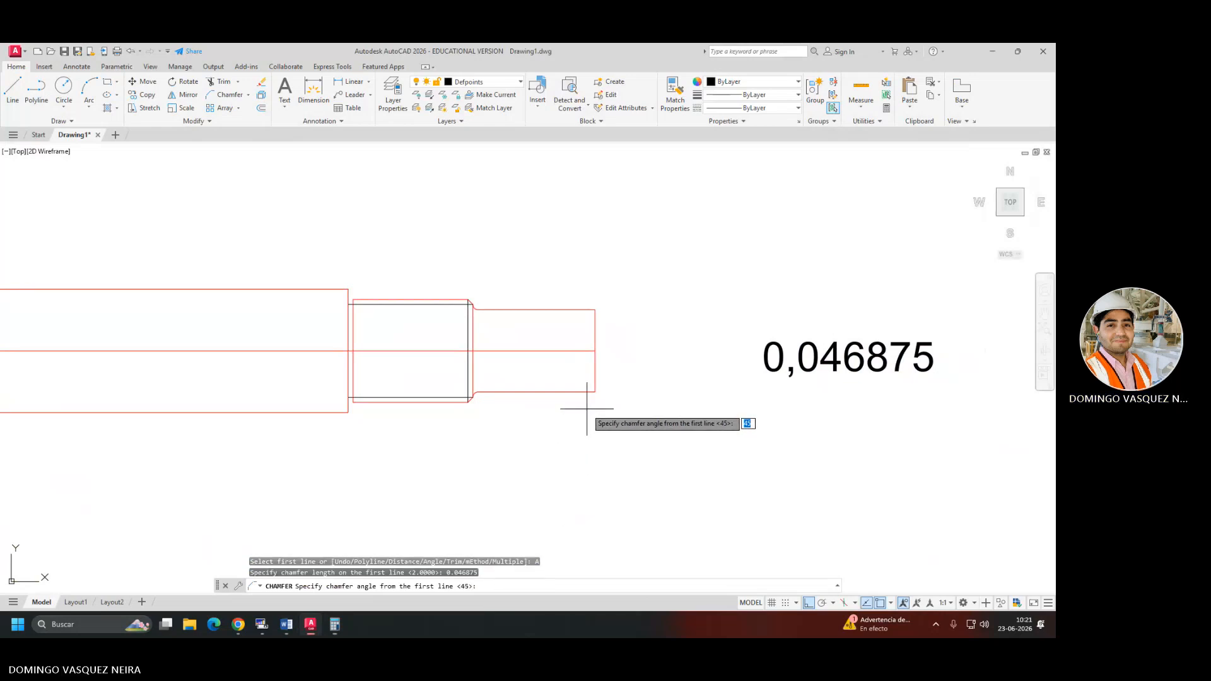
{"action": "key", "text": "alt+Tab"}
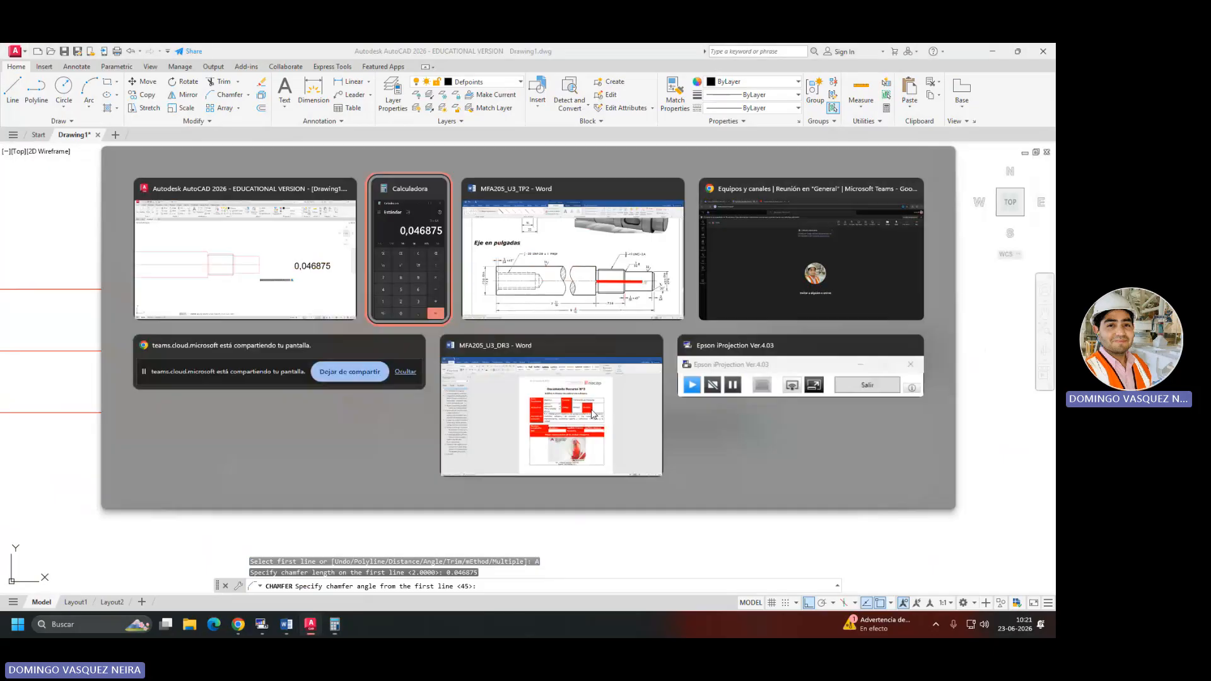
{"action": "key", "text": "alt+Tab"}
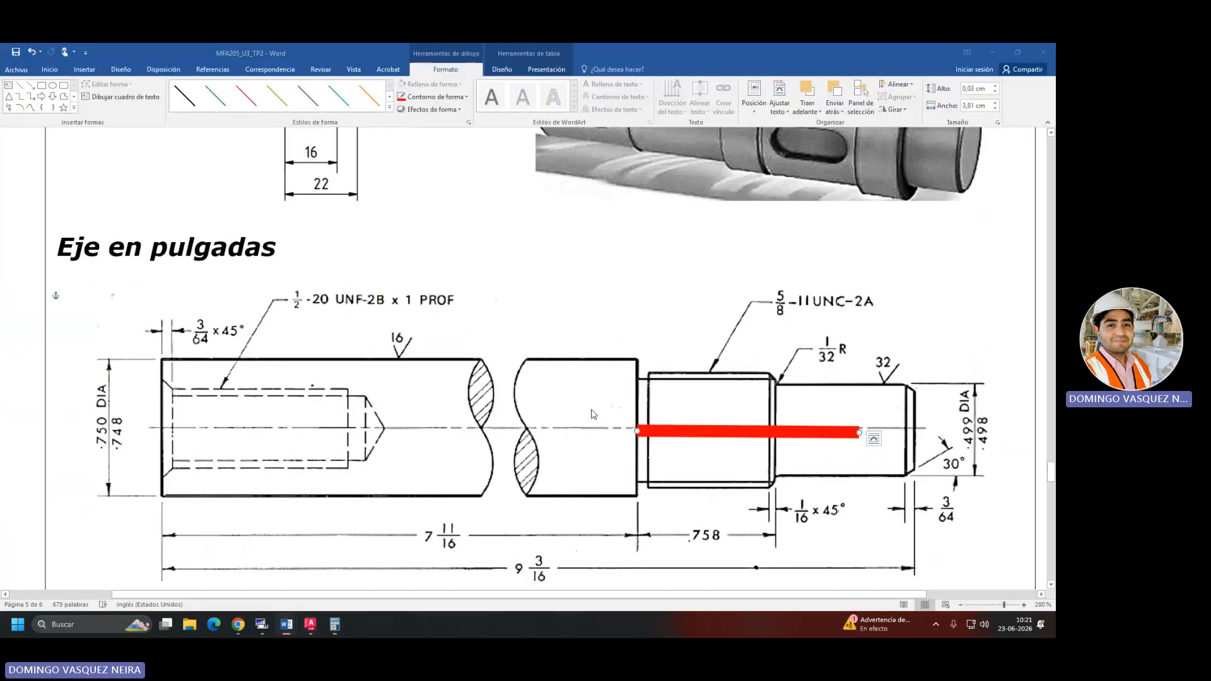
{"action": "key", "text": "alt+Tab"}
{"action": "type", "text": "30"}
{"action": "key", "text": "Return"}
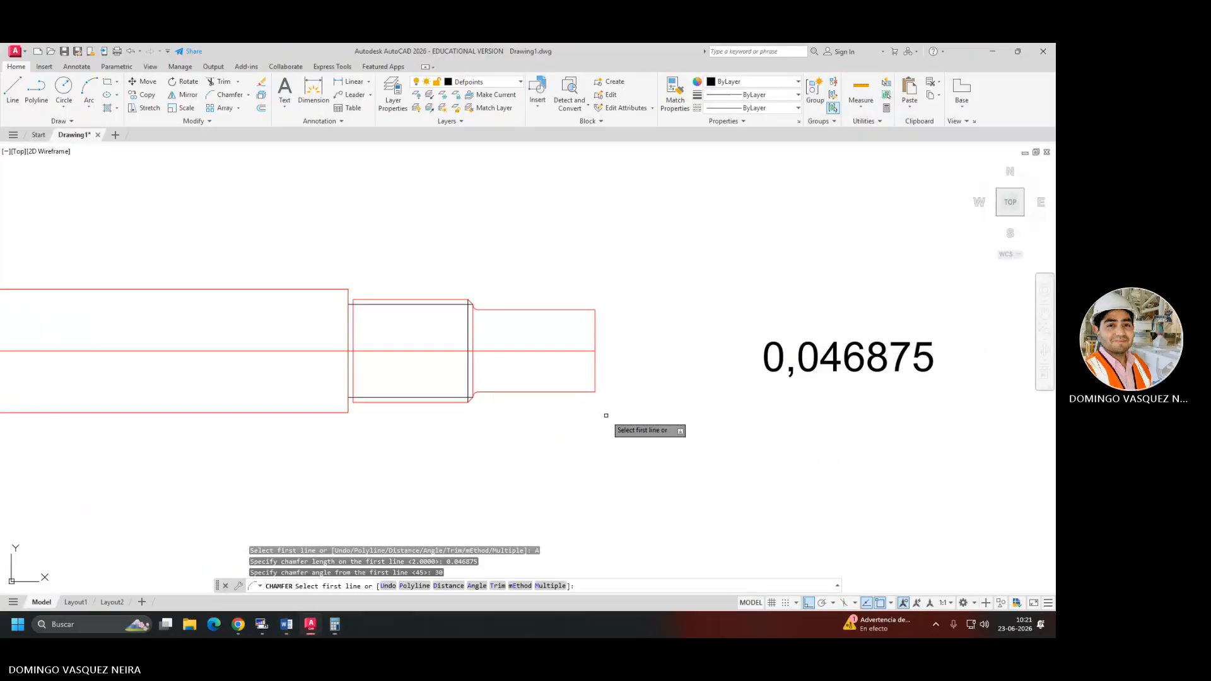
Check the end chamfer on the Word drawing and chamfer the small end's lower corner, taking the horizontal edge as first line.
{"action": "scroll", "coordinate": [604, 409], "scroll_direction": "up", "scroll_amount": 6}
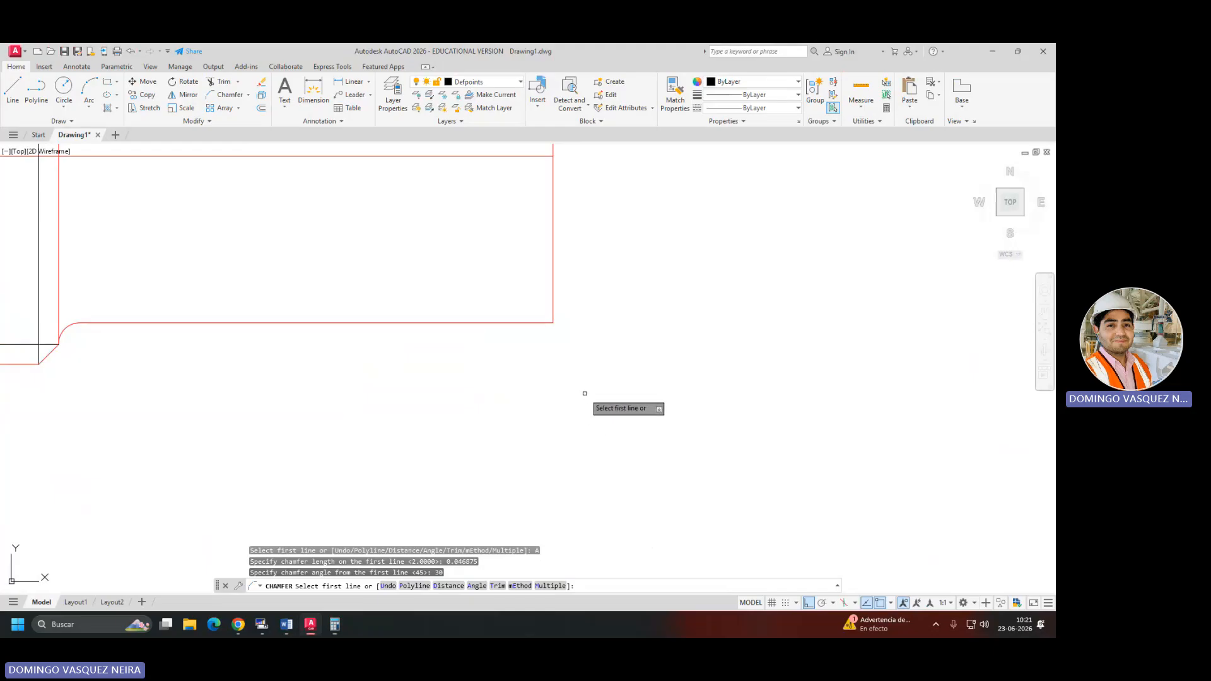
{"action": "key", "text": "alt+Tab"}
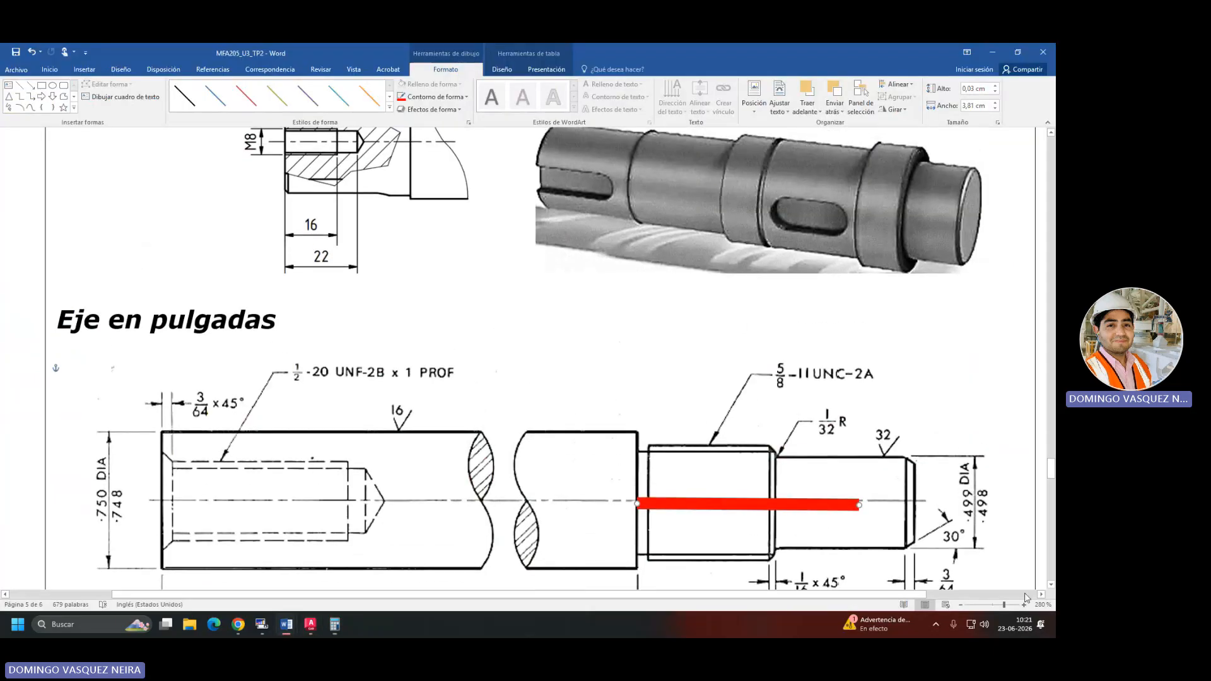
{"action": "scroll", "coordinate": [1020, 582], "scroll_direction": "up", "scroll_amount": 8, "text": "ctrl"}
{"action": "scroll", "coordinate": [985, 543], "scroll_direction": "down", "scroll_amount": 3}
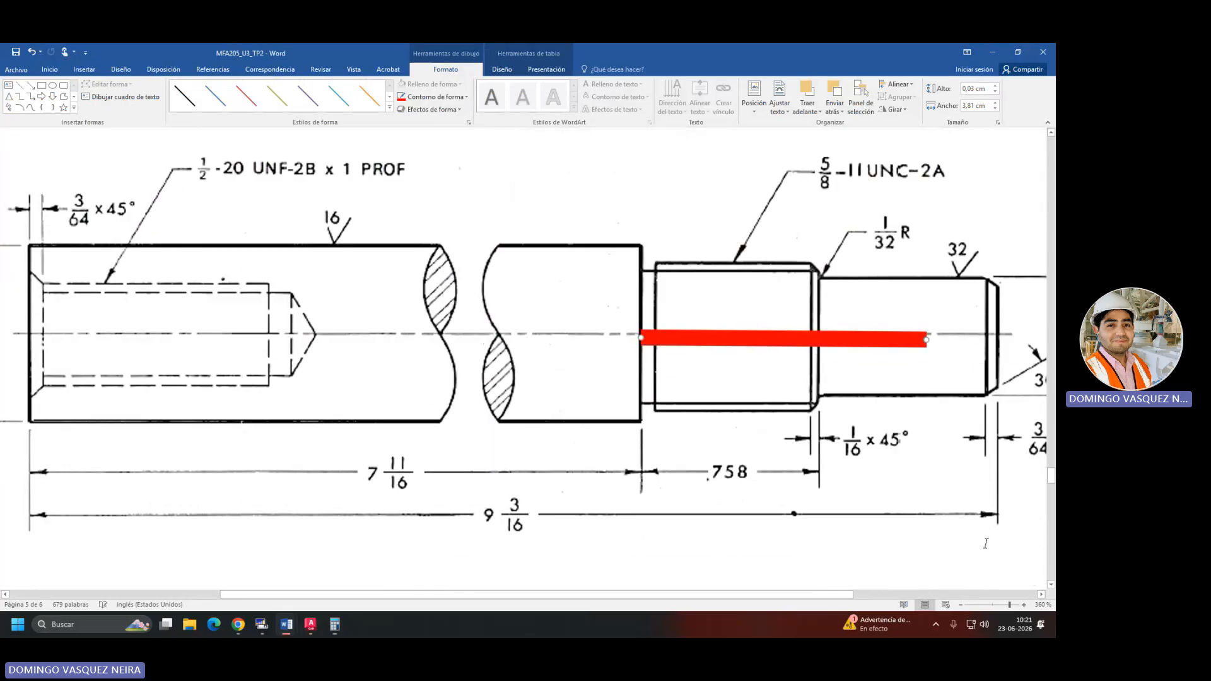
{"action": "left_click_drag", "start_coordinate": [829, 594], "coordinate": [928, 595]}
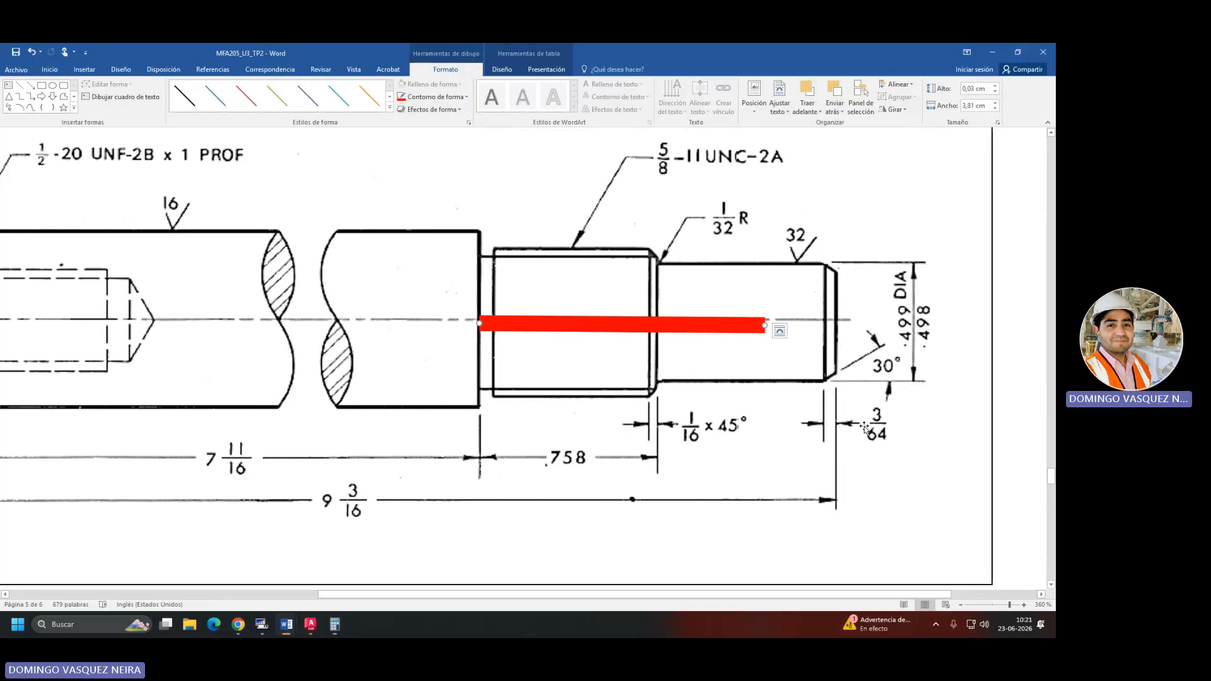
{"action": "key", "text": "alt+Tab"}
{"action": "left_click", "coordinate": [534, 323]}
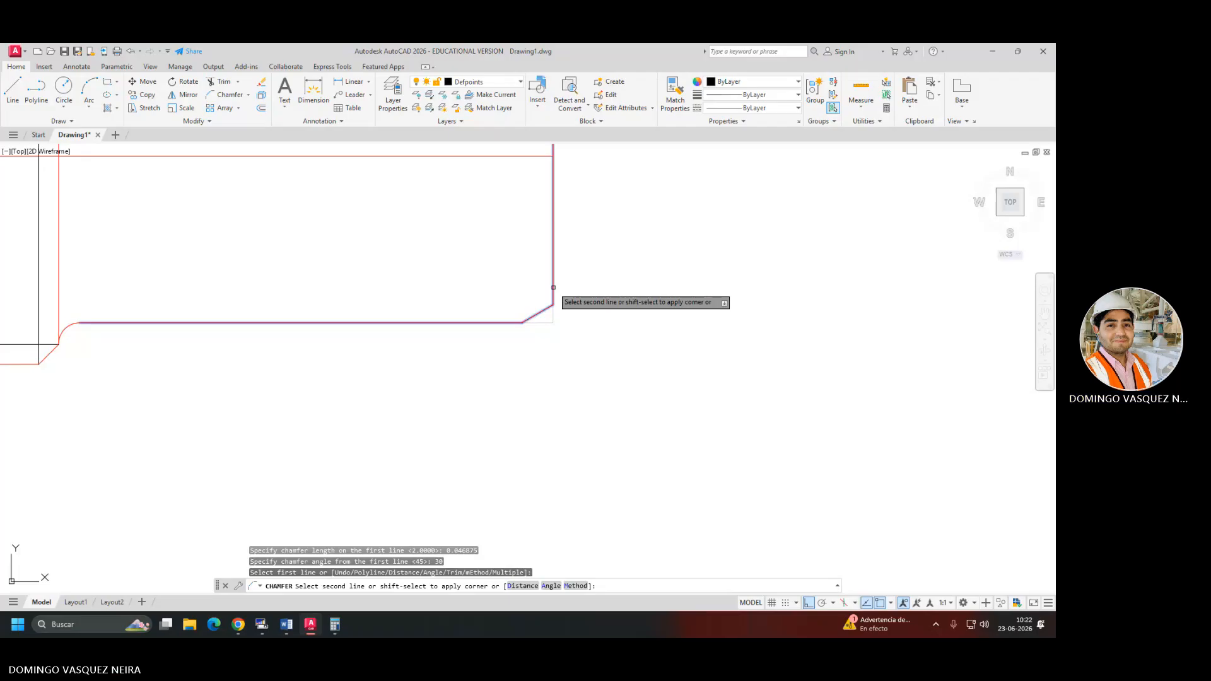
{"action": "scroll", "coordinate": [553, 287], "scroll_direction": "up", "scroll_amount": 4}
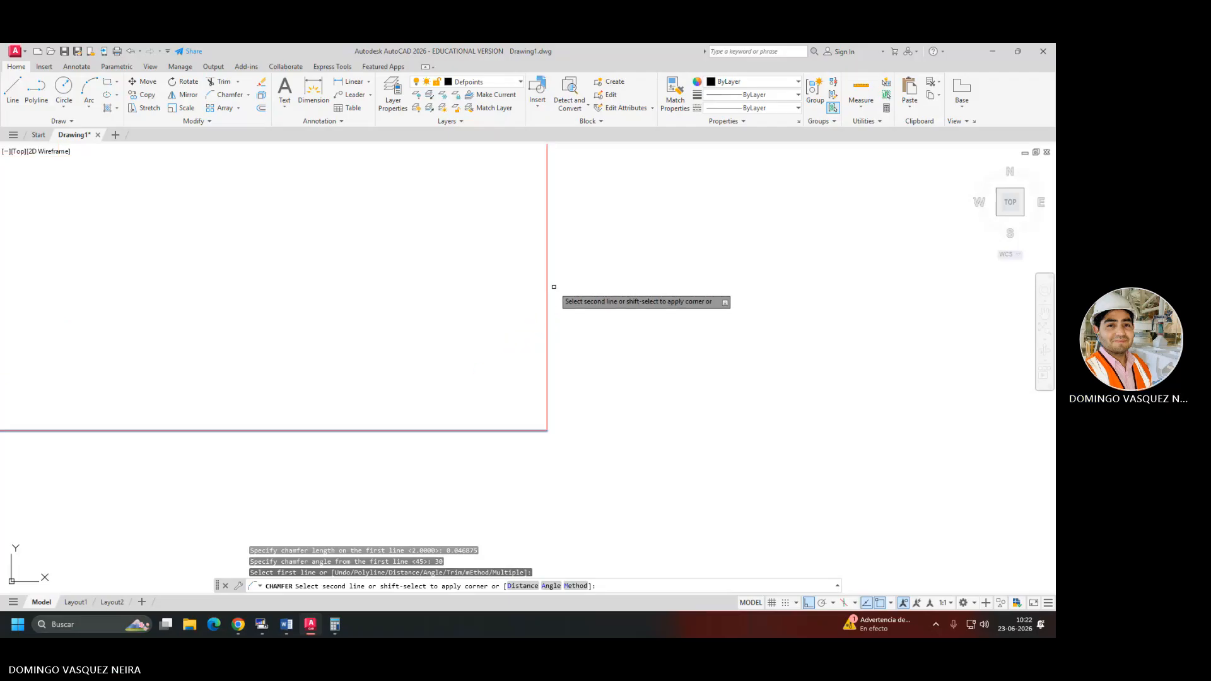
{"action": "left_click", "coordinate": [548, 330]}
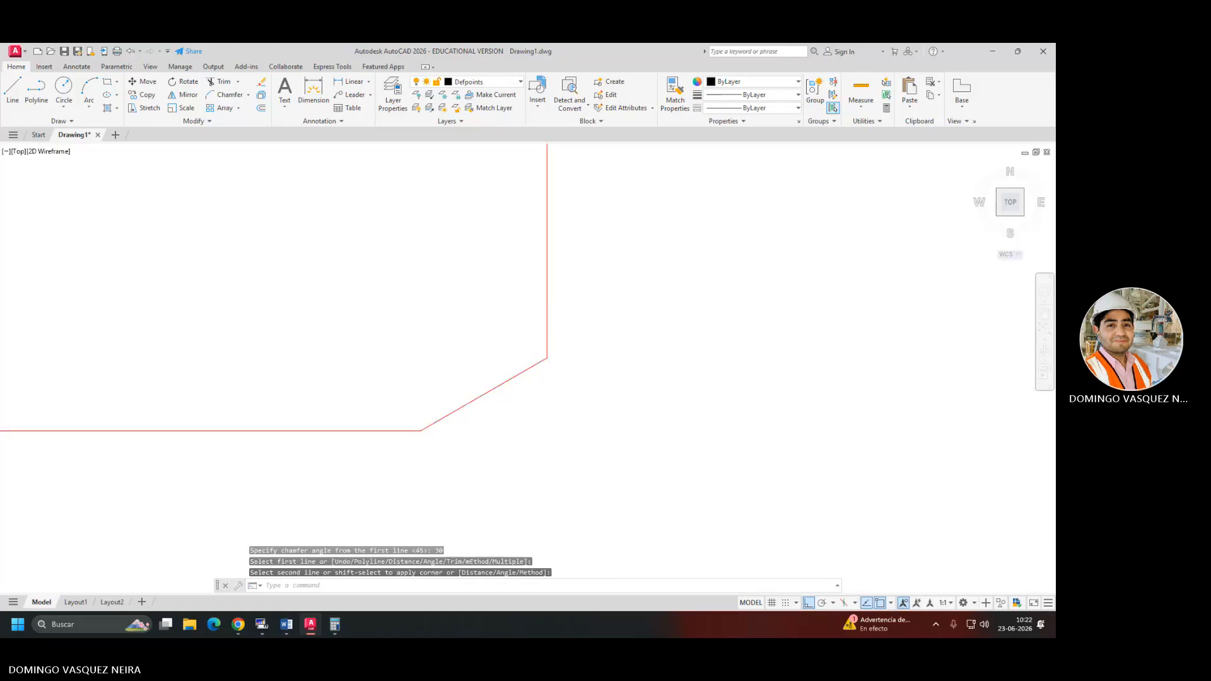
Chamfer the small end's upper corner with the same length and angle, taking the horizontal edge as first line.
{"action": "scroll", "coordinate": [576, 343], "scroll_direction": "down", "scroll_amount": 5}
{"action": "scroll", "coordinate": [573, 359], "scroll_direction": "up", "scroll_amount": 8}
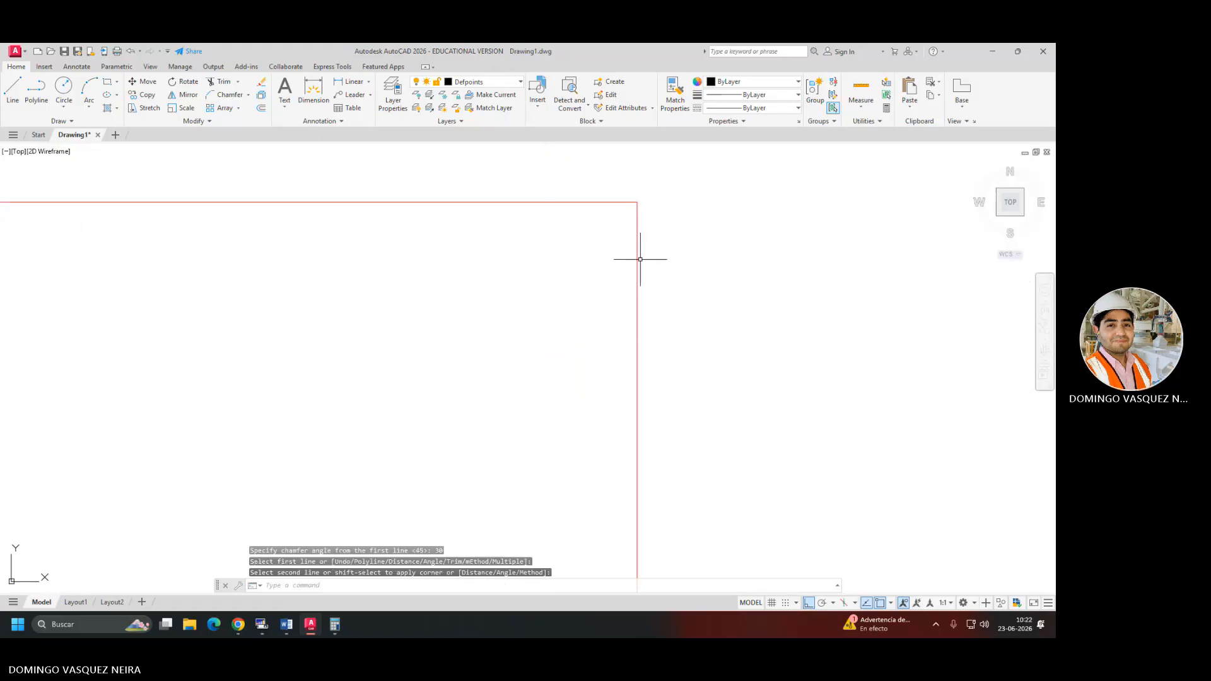
{"action": "key", "text": "Return"}
{"action": "left_click", "coordinate": [615, 202]}
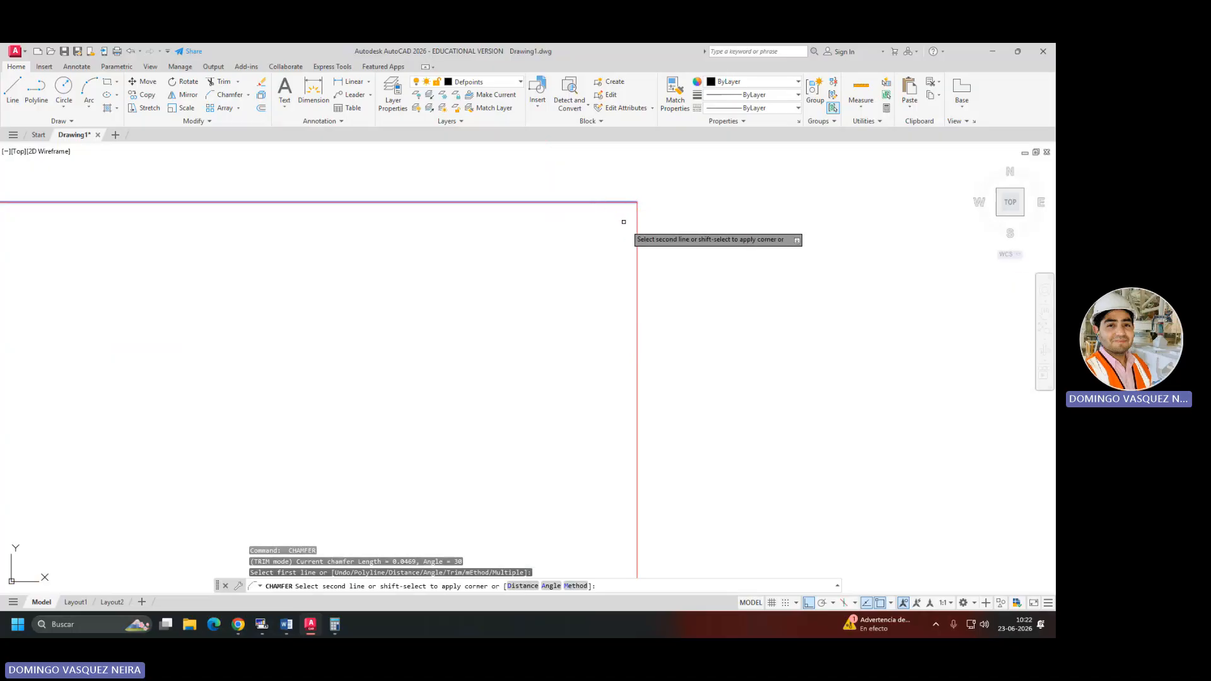
{"action": "left_click", "coordinate": [636, 238]}
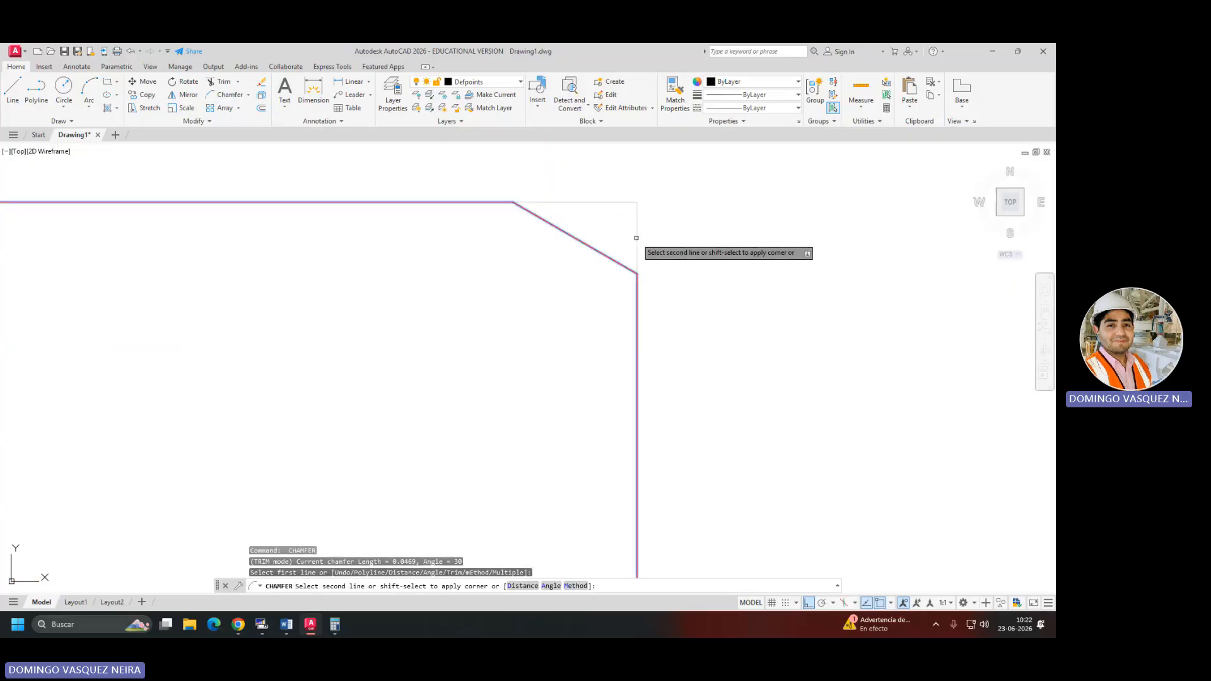
{"action": "key", "text": "Escape"}
{"action": "key", "text": "Escape"}
{"action": "key", "text": "Escape"}
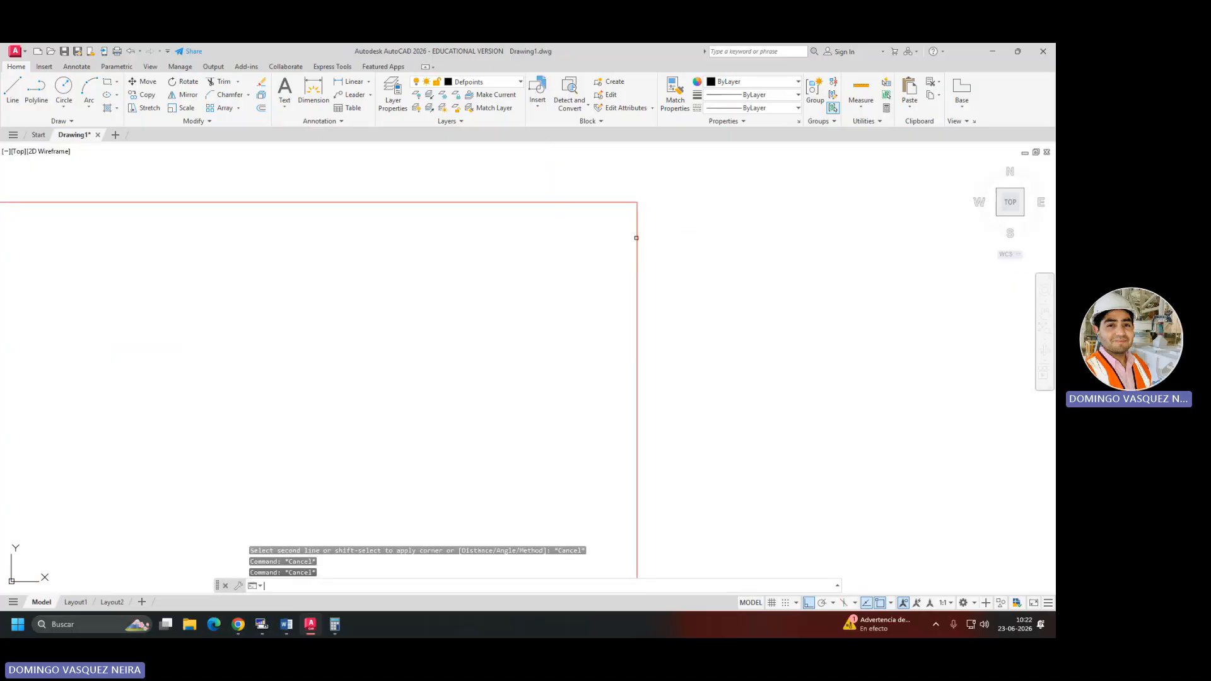
{"action": "key", "text": "Return"}
{"action": "left_click", "coordinate": [637, 237]}
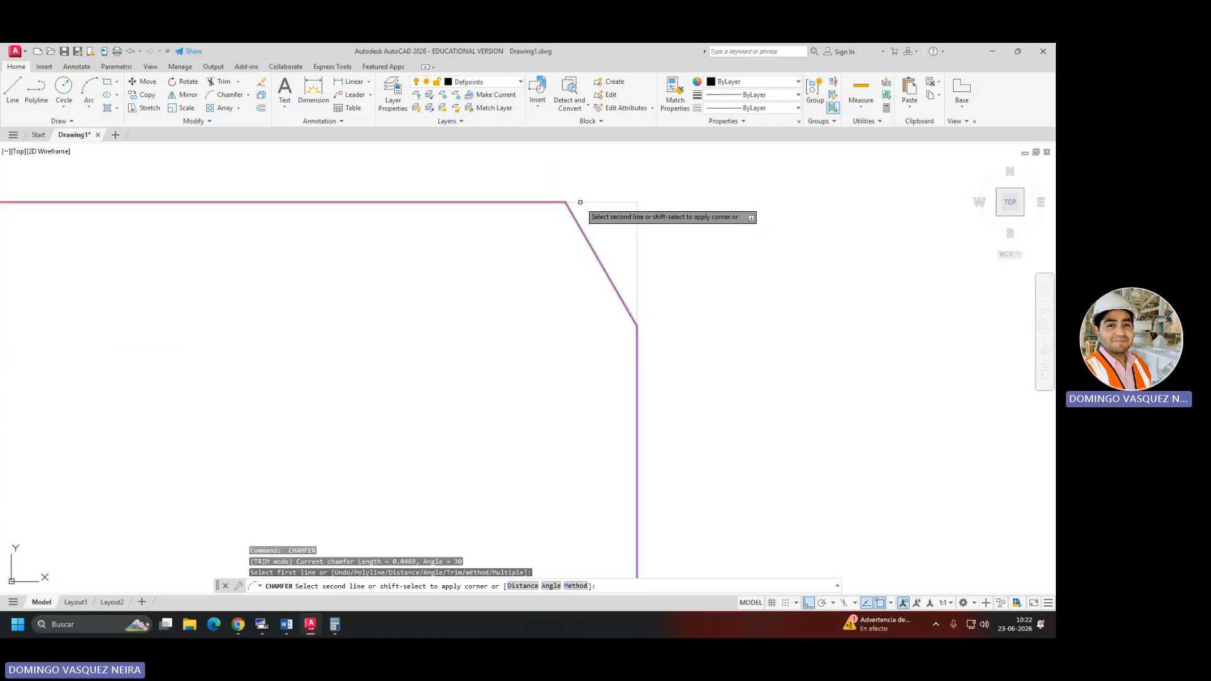
{"action": "key", "text": "Escape"}
Chamfer the small end's lower corner again with the same length and angle, taking the vertical edge as first line.
{"action": "scroll", "coordinate": [713, 315], "scroll_direction": "down", "scroll_amount": 3}
{"action": "middle_click_drag", "start_coordinate": [696, 369], "coordinate": [704, 217]}
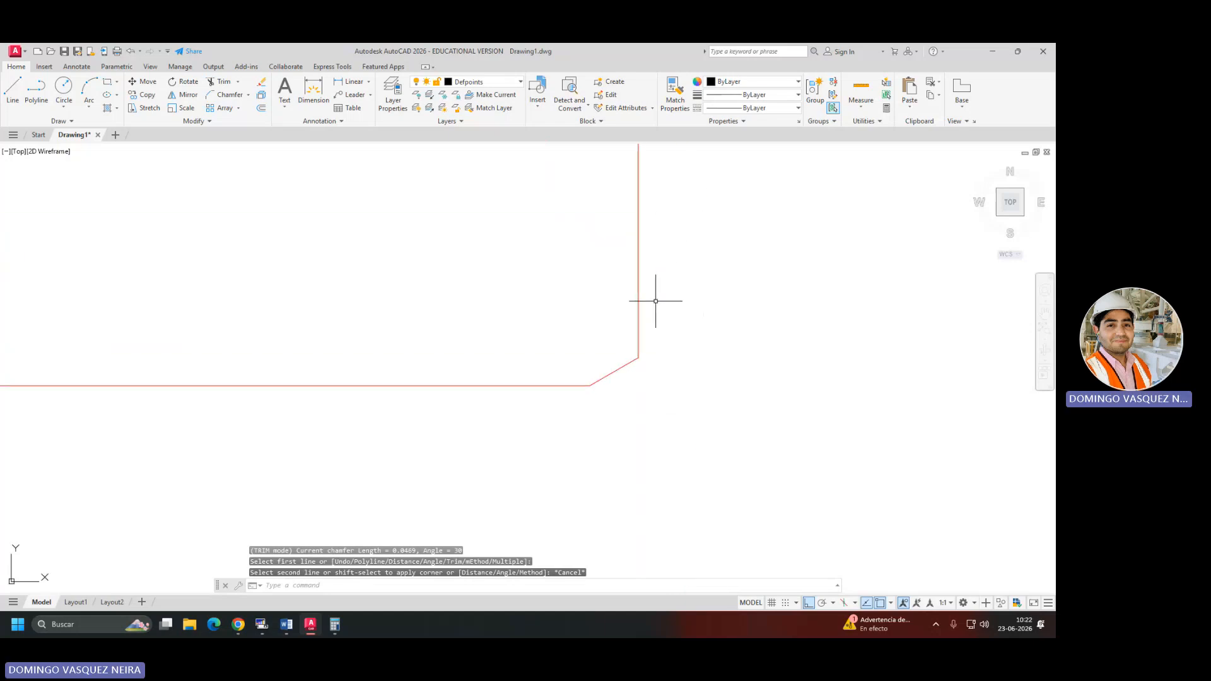
{"action": "key", "text": "Return"}
{"action": "left_click", "coordinate": [637, 301]}
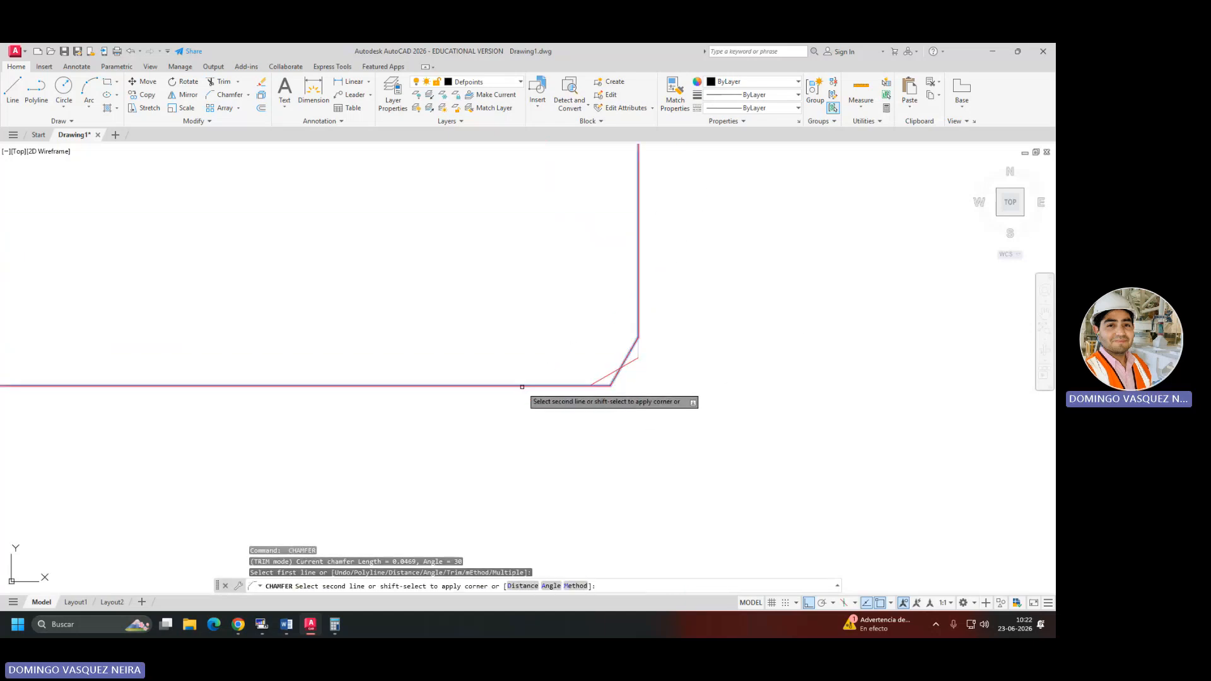
{"action": "key", "text": "Escape"}
{"action": "key", "text": "Escape"}
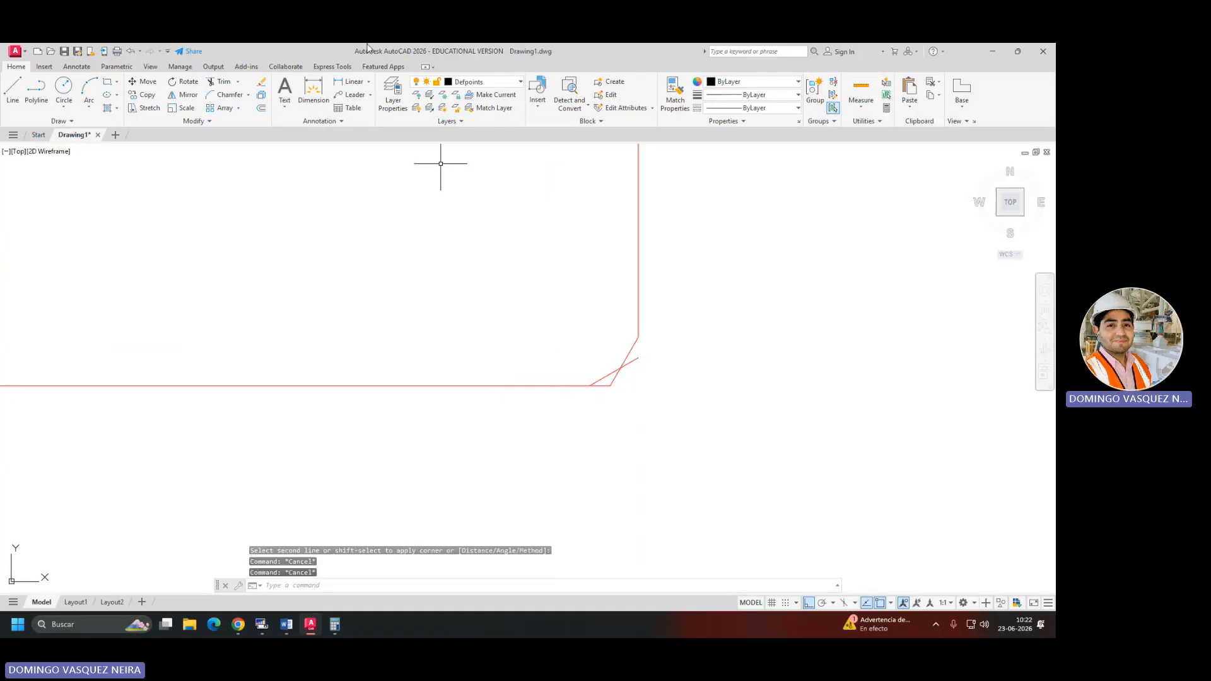
Dimension the horizontal width of the steeper lower chamfer below the shaft, and delete that dimension after reading it.
{"action": "left_click", "coordinate": [349, 82]}
{"action": "left_click", "coordinate": [611, 385]}
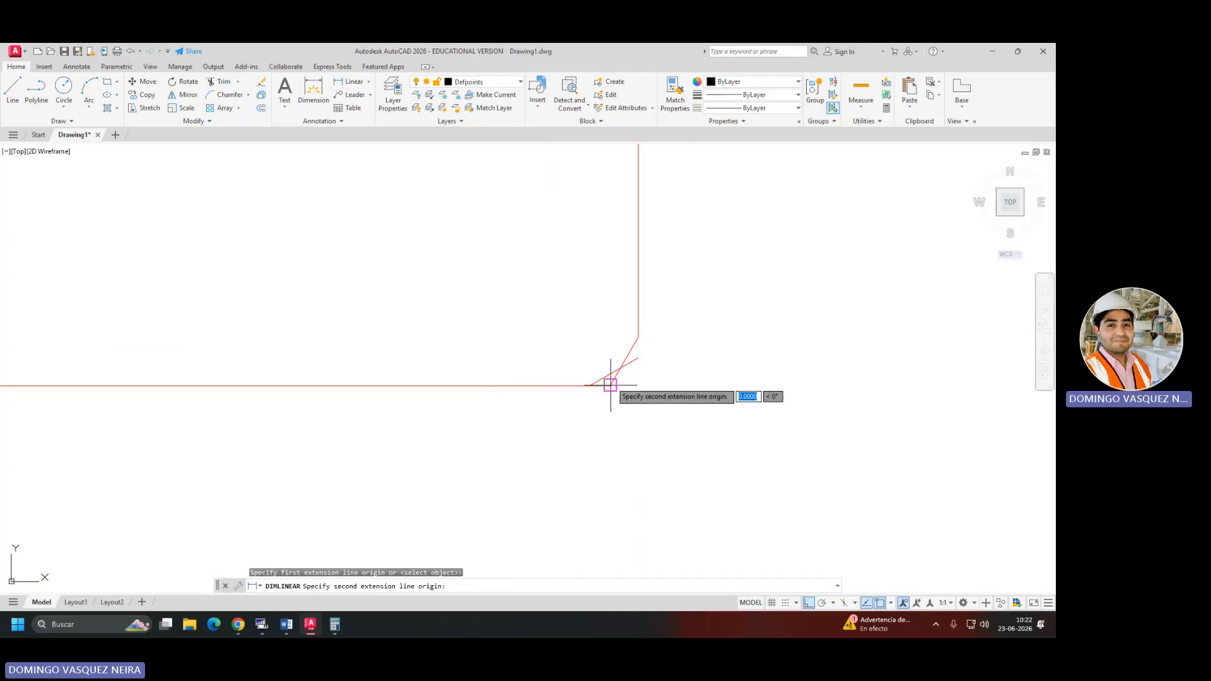
{"action": "left_click", "coordinate": [639, 337]}
{"action": "left_click", "coordinate": [619, 451]}
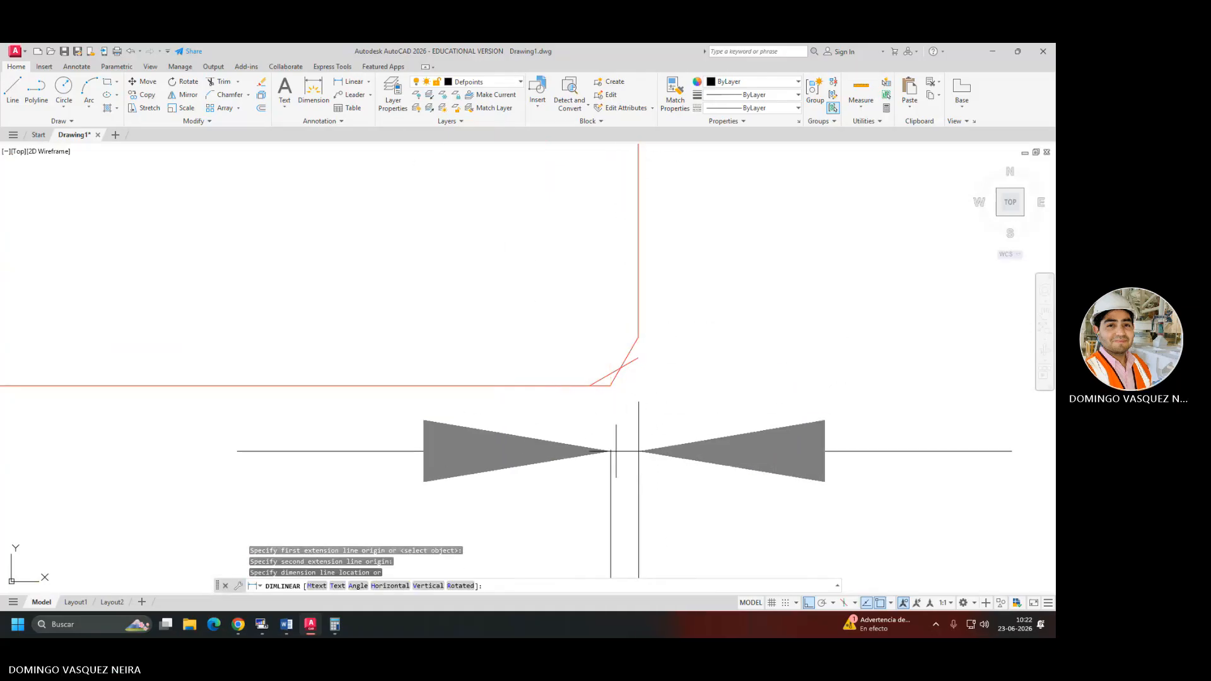
{"action": "scroll", "coordinate": [637, 451], "scroll_direction": "down", "scroll_amount": 5}
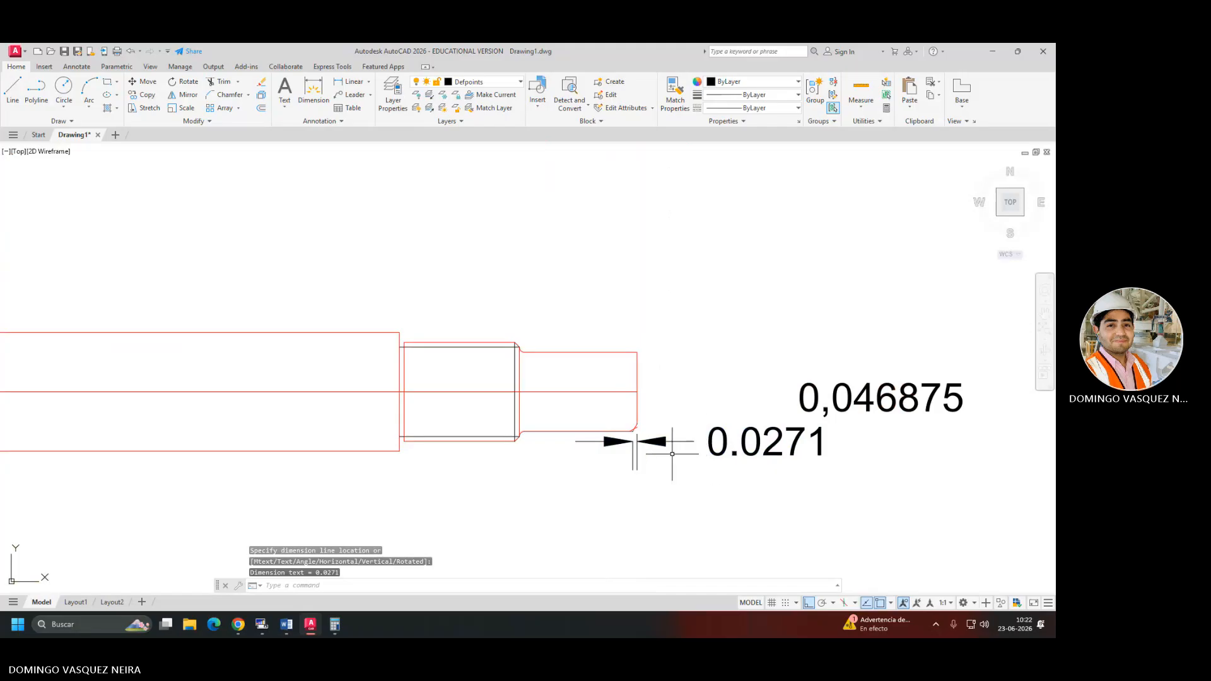
{"action": "left_click", "coordinate": [633, 441]}
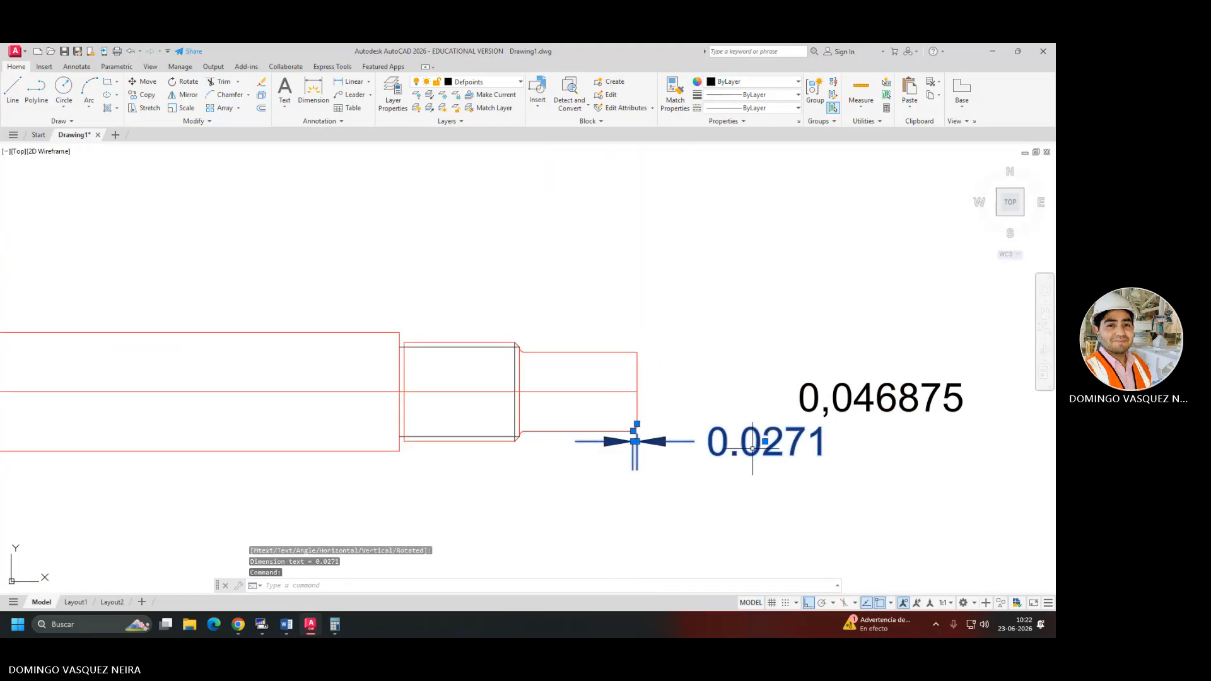
{"action": "key", "text": "Delete"}
Add a horizontal linear dimension below the shaft between the endpoints of the shallower chamfer line at the lower corner.
{"action": "scroll", "coordinate": [656, 418], "scroll_direction": "up", "scroll_amount": 3}
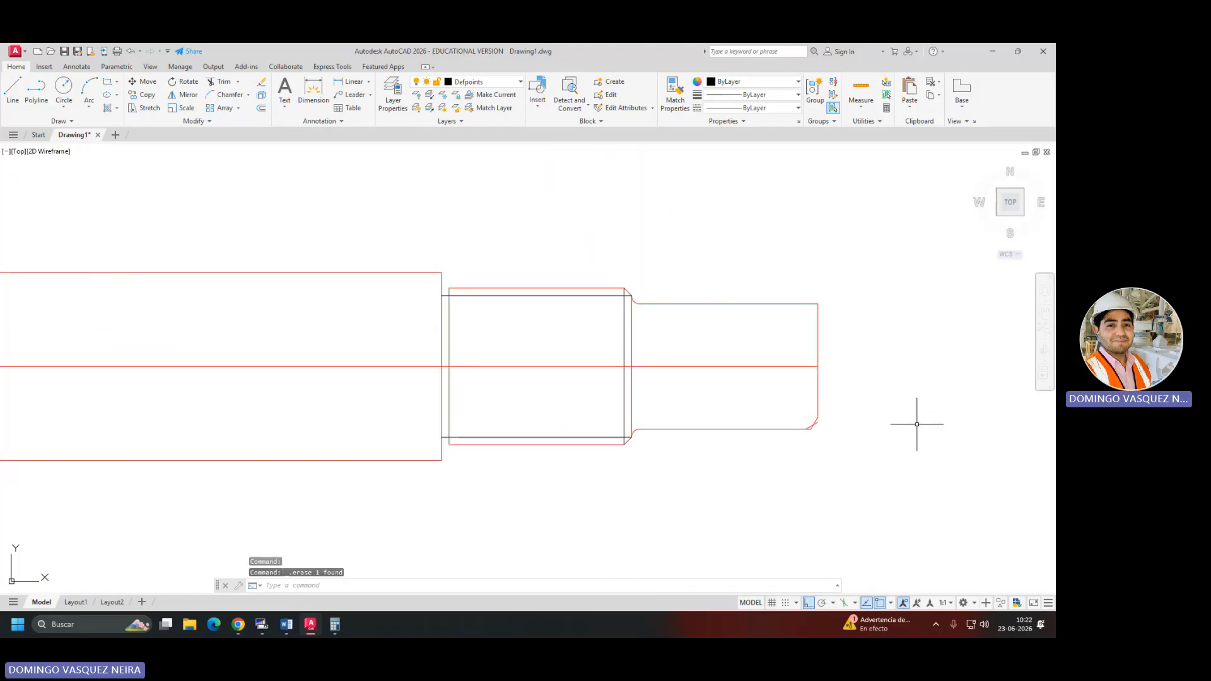
{"action": "scroll", "coordinate": [916, 424], "scroll_direction": "down", "scroll_amount": 2}
{"action": "scroll", "coordinate": [555, 404], "scroll_direction": "up", "scroll_amount": 6}
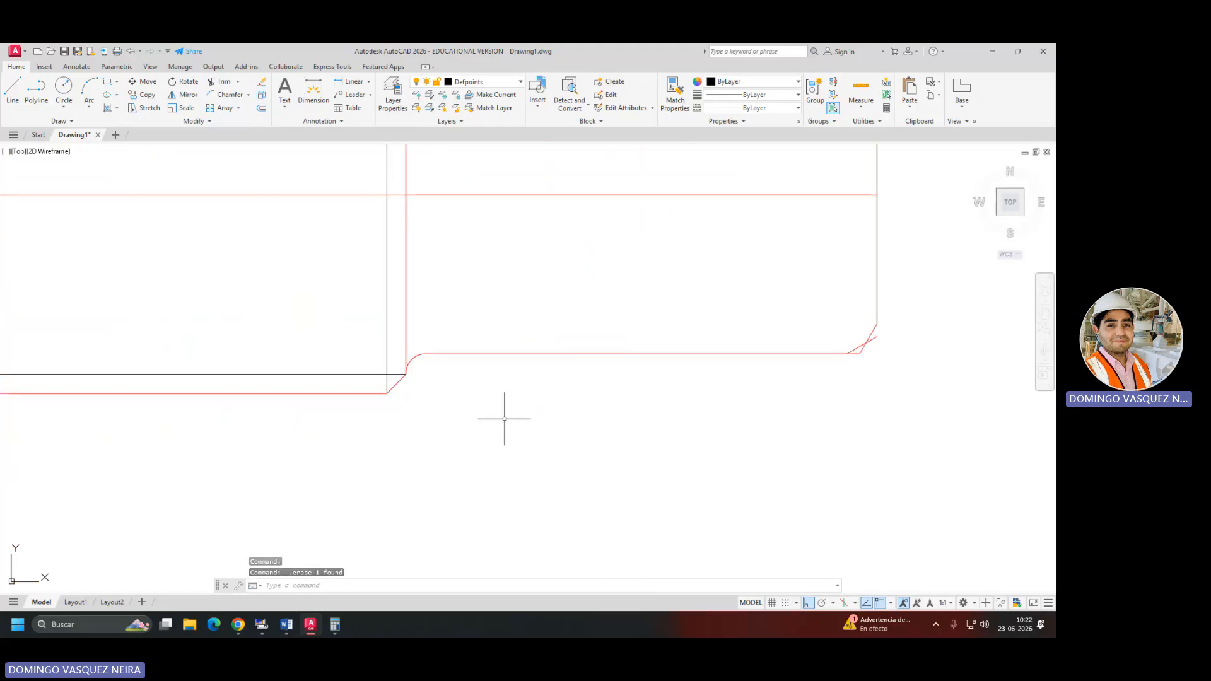
{"action": "middle_click_drag", "start_coordinate": [756, 381], "coordinate": [620, 400]}
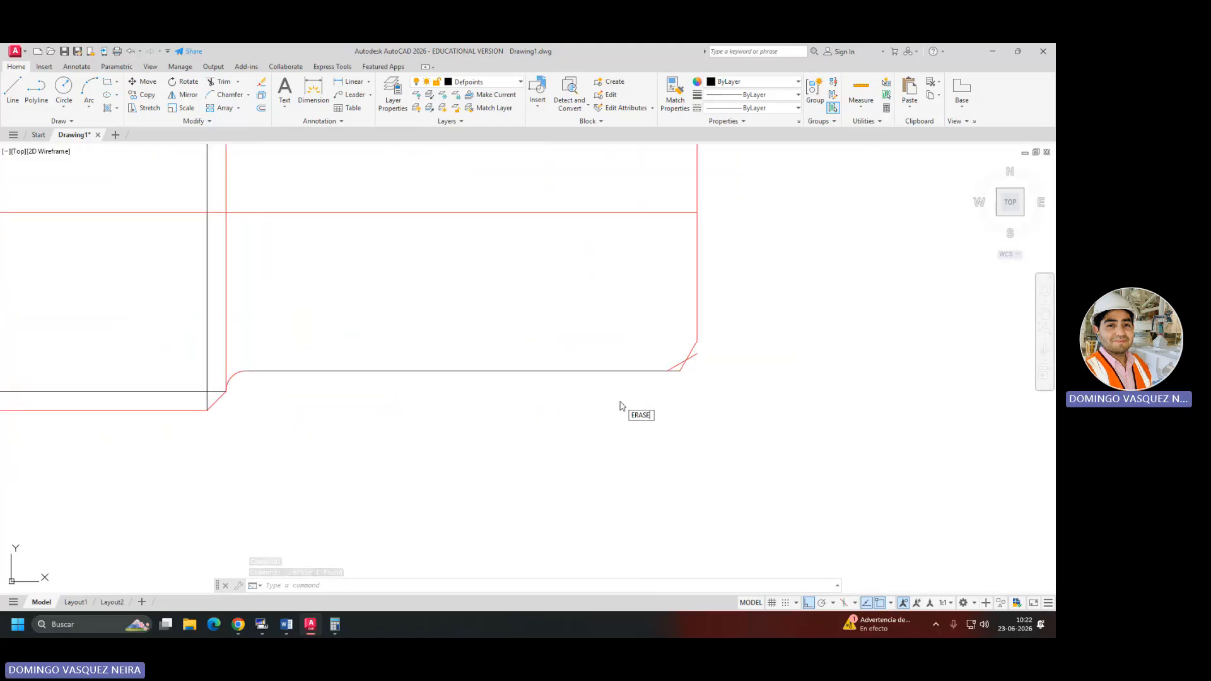
{"action": "key", "text": "Up"}
{"action": "key", "text": "Return"}
{"action": "scroll", "coordinate": [714, 370], "scroll_direction": "up", "scroll_amount": 3}
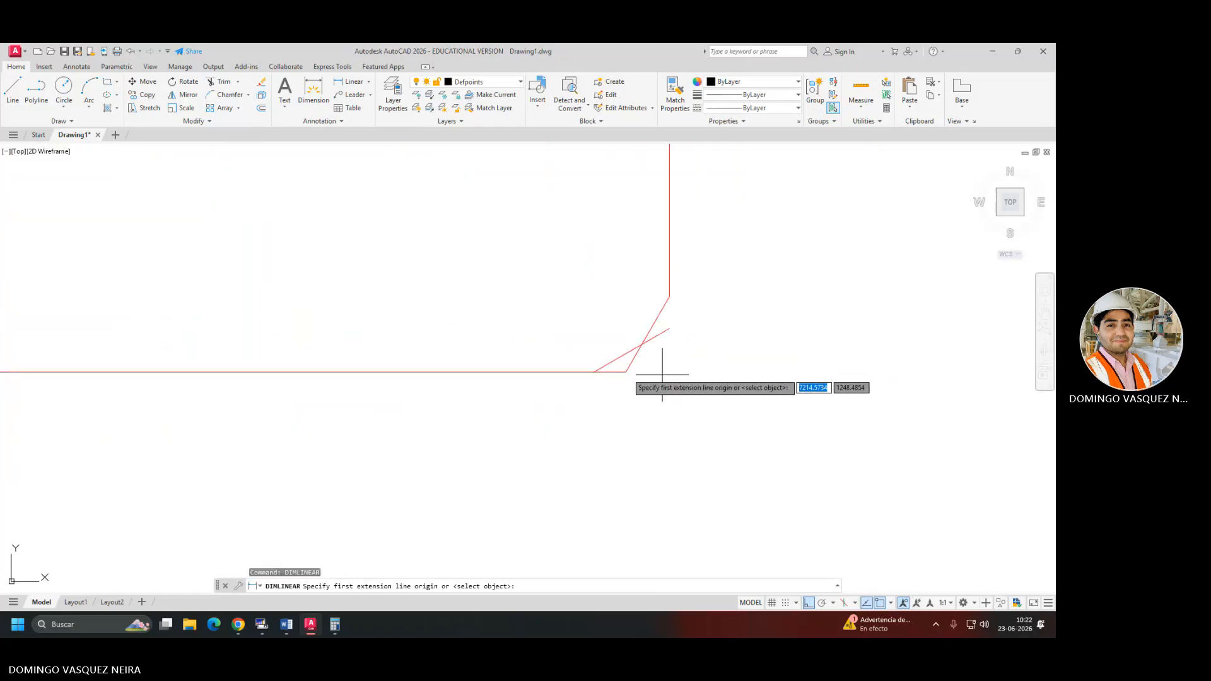
{"action": "left_click", "coordinate": [593, 373]}
{"action": "left_click", "coordinate": [668, 327]}
{"action": "scroll", "coordinate": [682, 371], "scroll_direction": "down", "scroll_amount": 2}
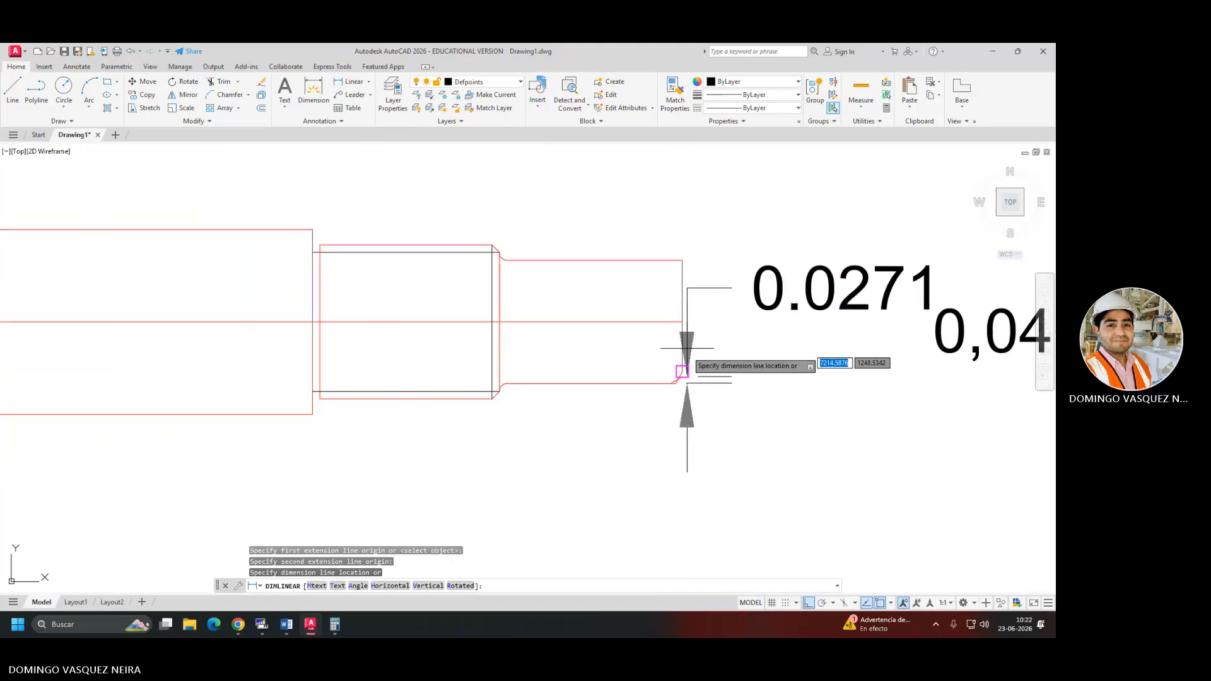
{"action": "scroll", "coordinate": [682, 371], "scroll_direction": "down", "scroll_amount": 2}
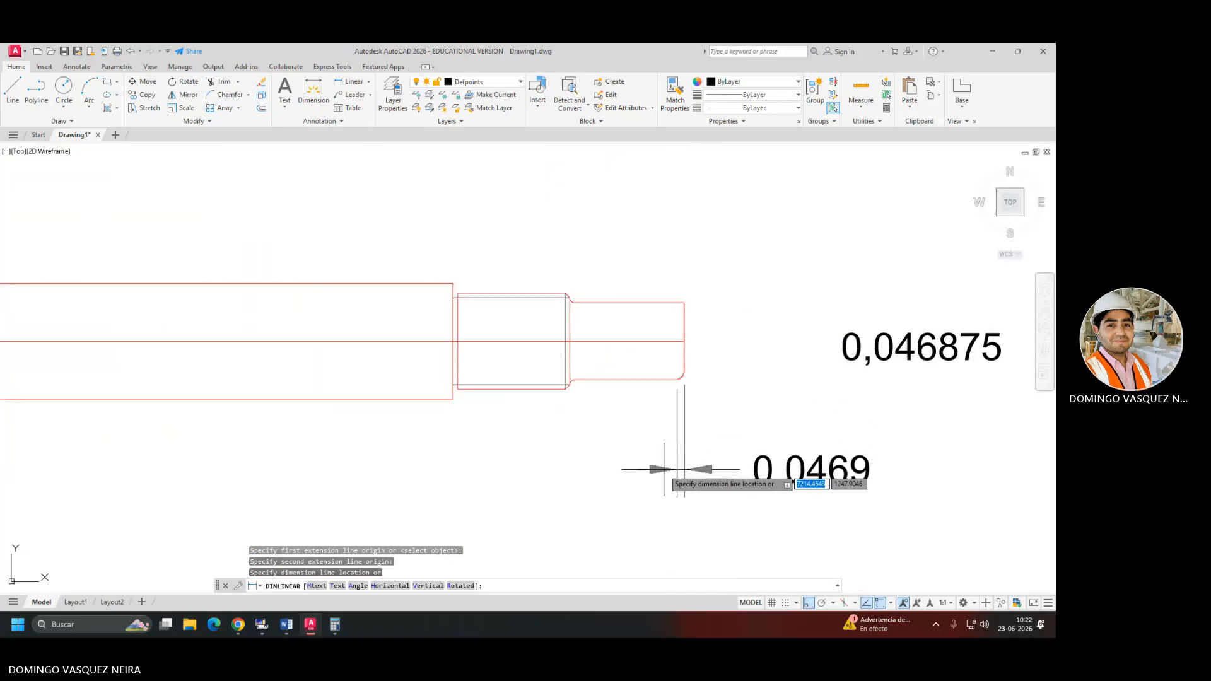
{"action": "left_click", "coordinate": [664, 468]}
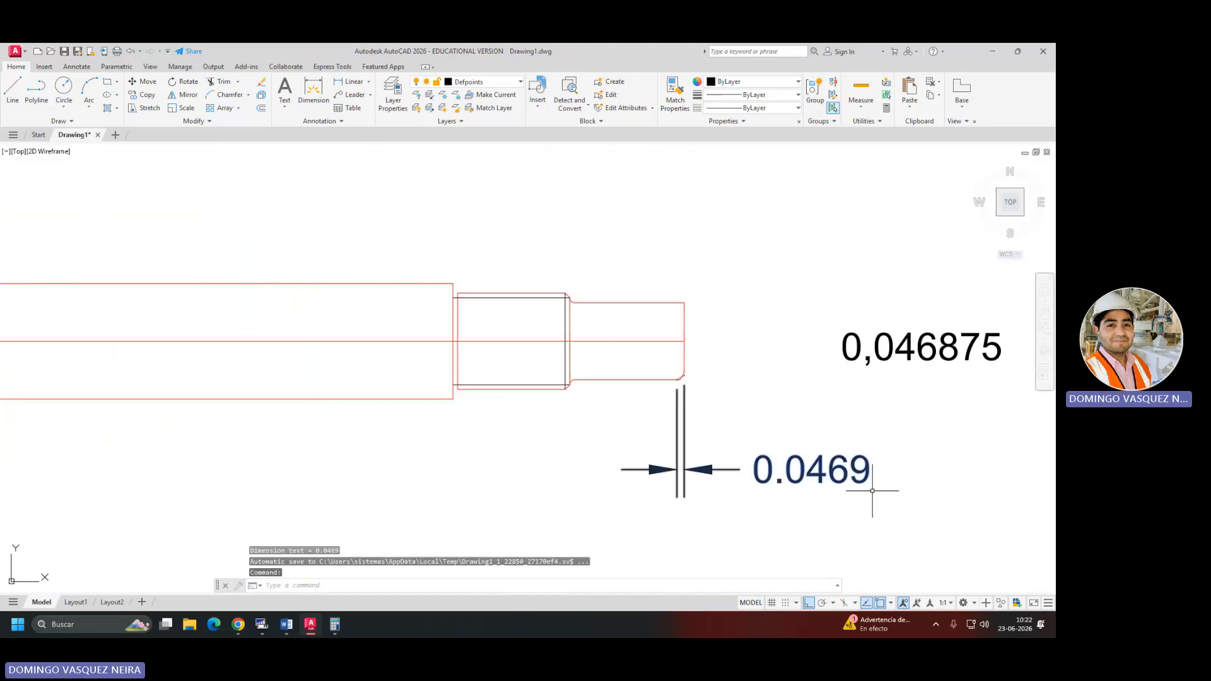
{"action": "left_click", "coordinate": [905, 420]}
{"action": "key", "text": "Escape"}
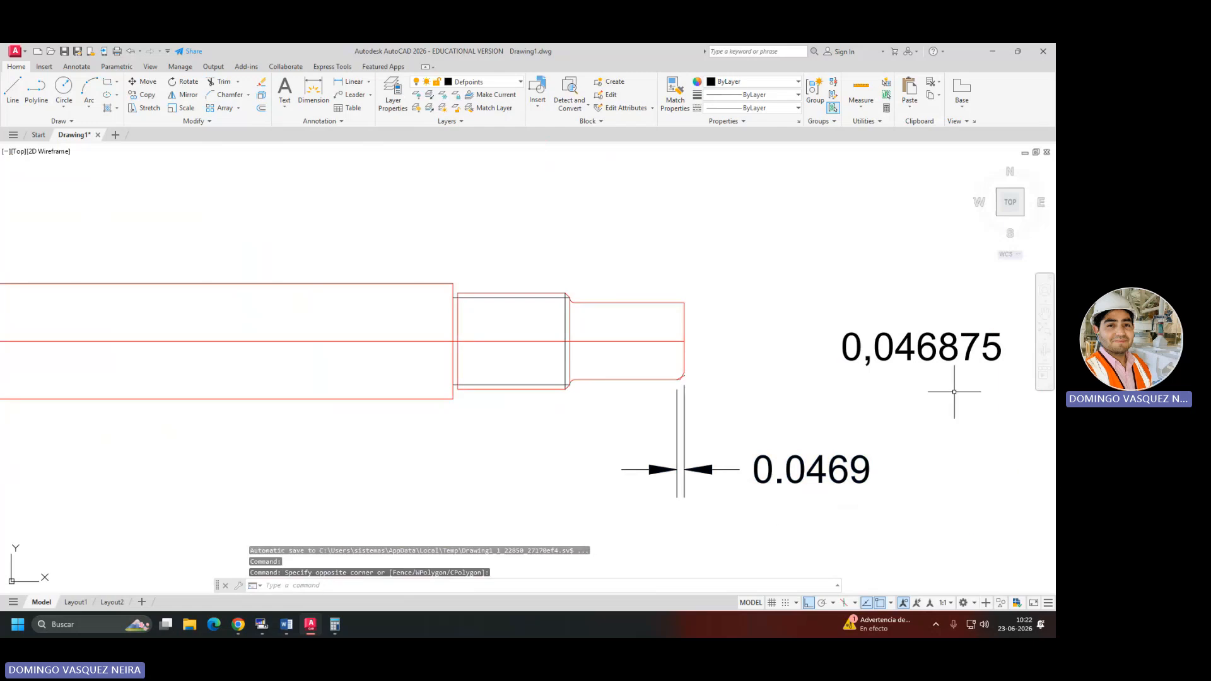
{"action": "left_click", "coordinate": [911, 289]}
{"action": "left_click", "coordinate": [1001, 417]}
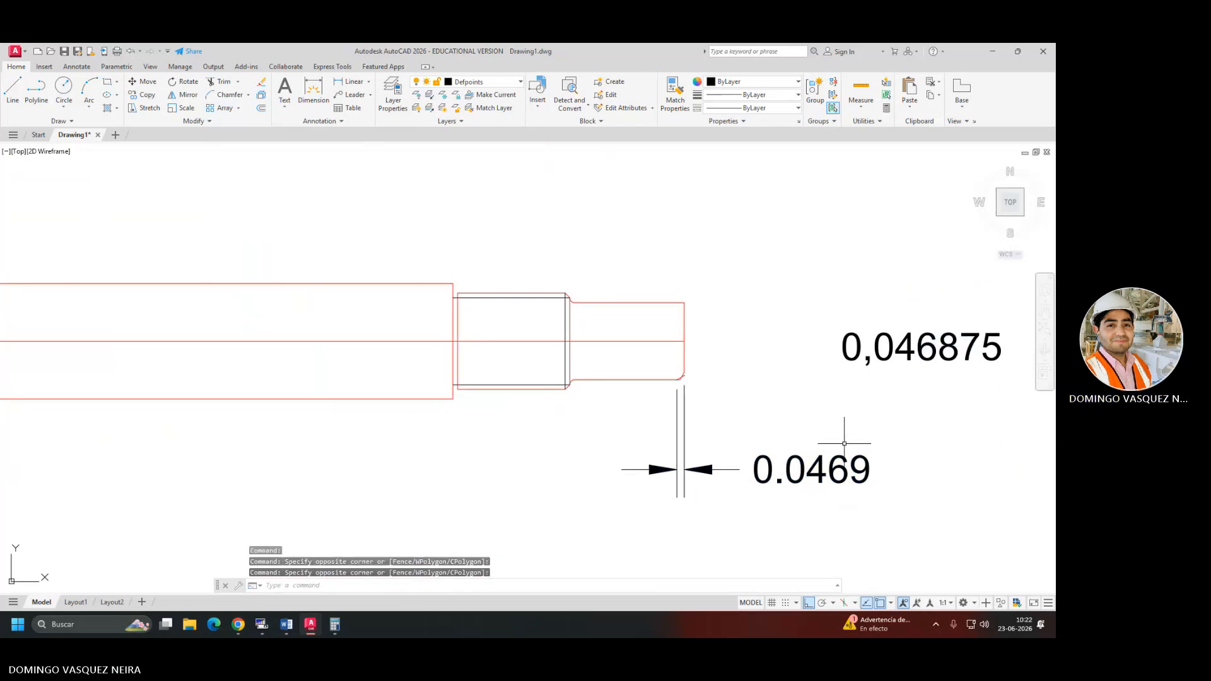
Modify the Standard dimension style so linear dimensions use a primary unit precision of 0.00000000.
{"action": "type", "text": "d"}
{"action": "key", "text": "Return"}
{"action": "left_click", "coordinate": [641, 308]}
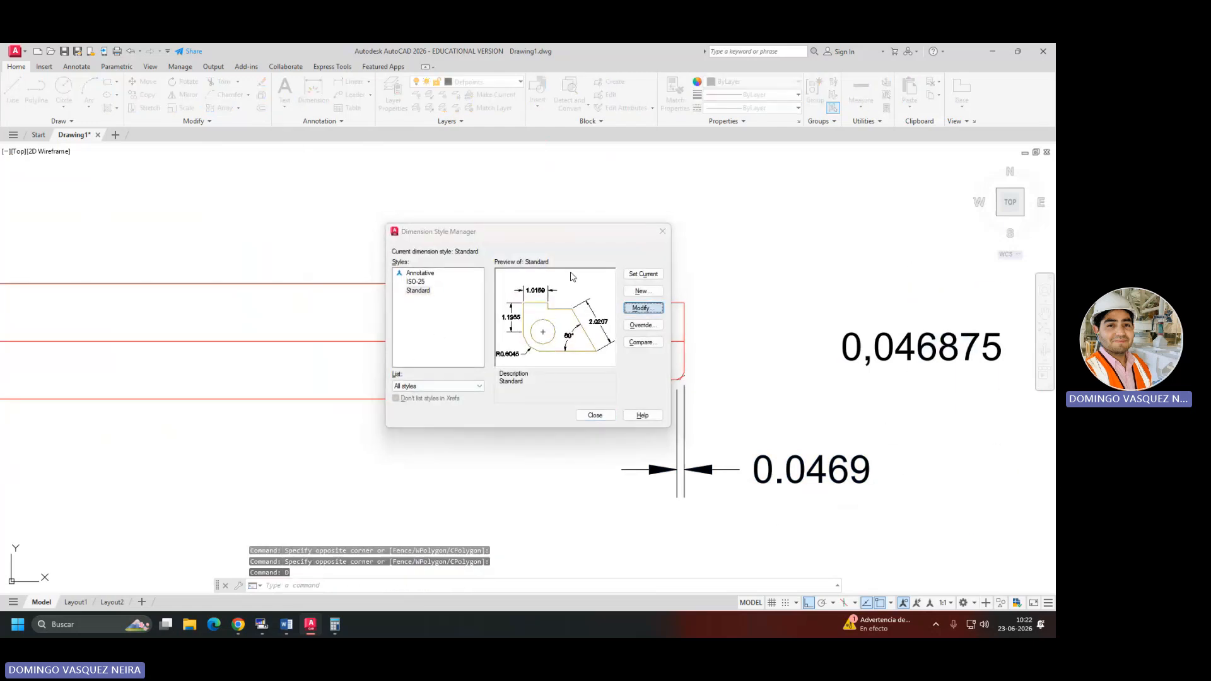
{"action": "left_click", "coordinate": [565, 211]}
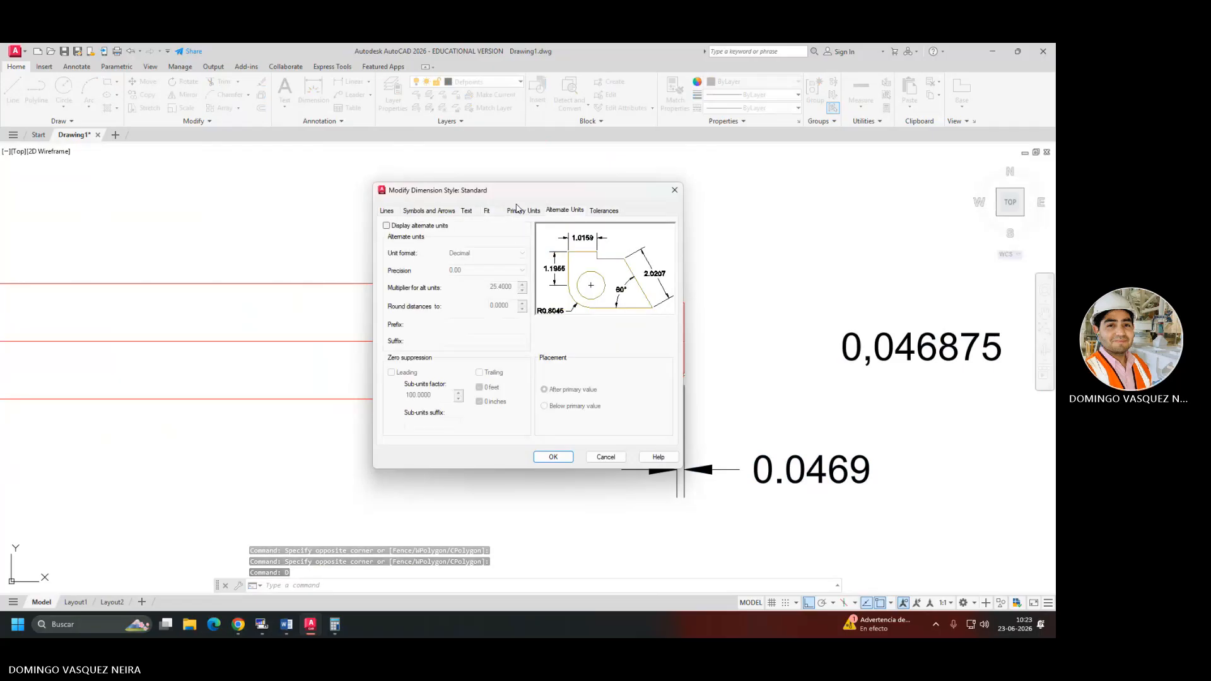
{"action": "left_click", "coordinate": [524, 211]}
{"action": "left_click", "coordinate": [497, 250]}
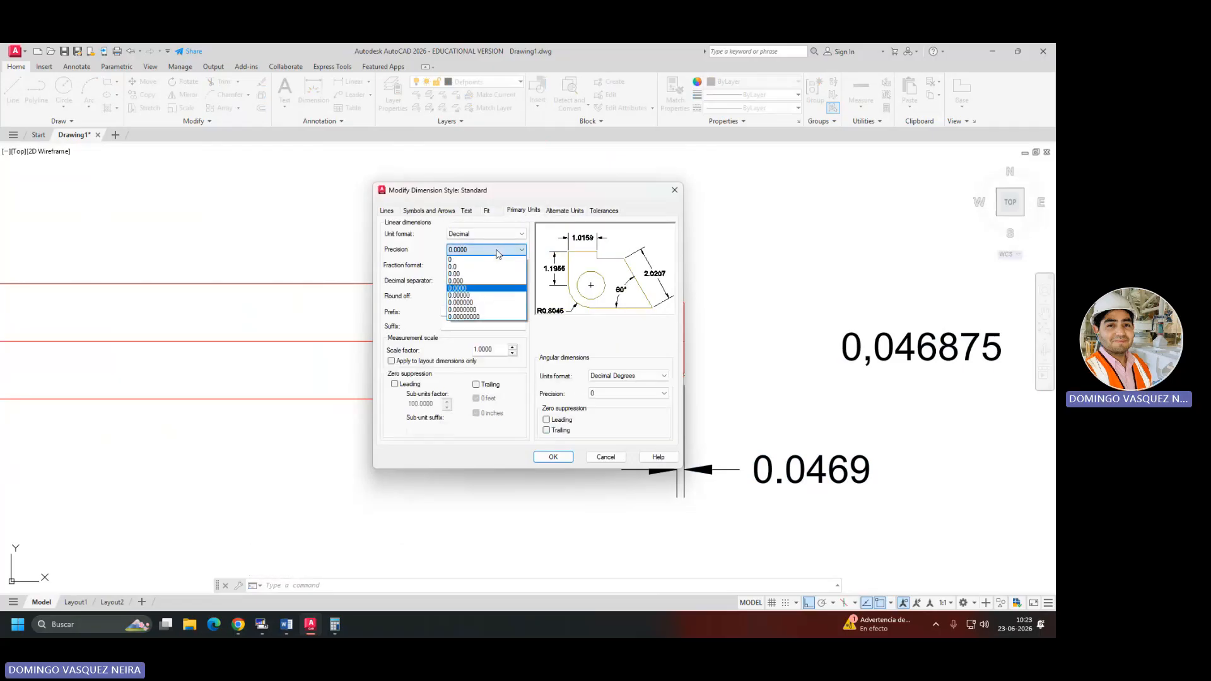
{"action": "left_click", "coordinate": [482, 316]}
{"action": "left_click", "coordinate": [553, 457]}
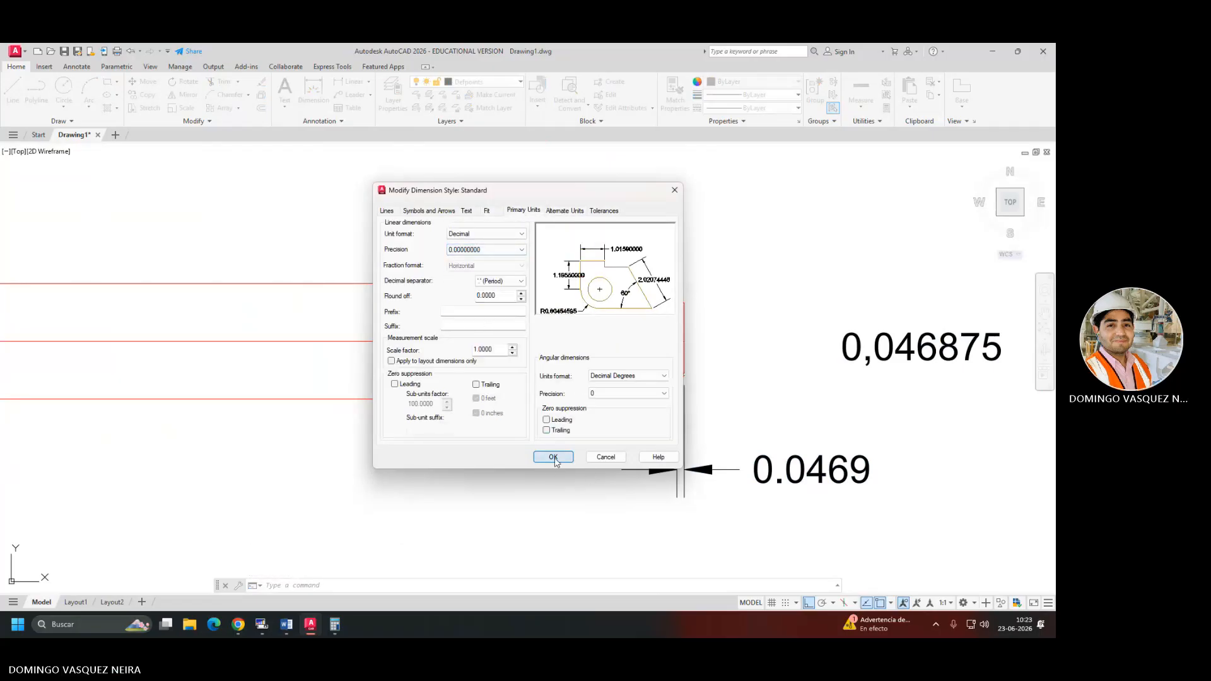
{"action": "left_click", "coordinate": [596, 416]}
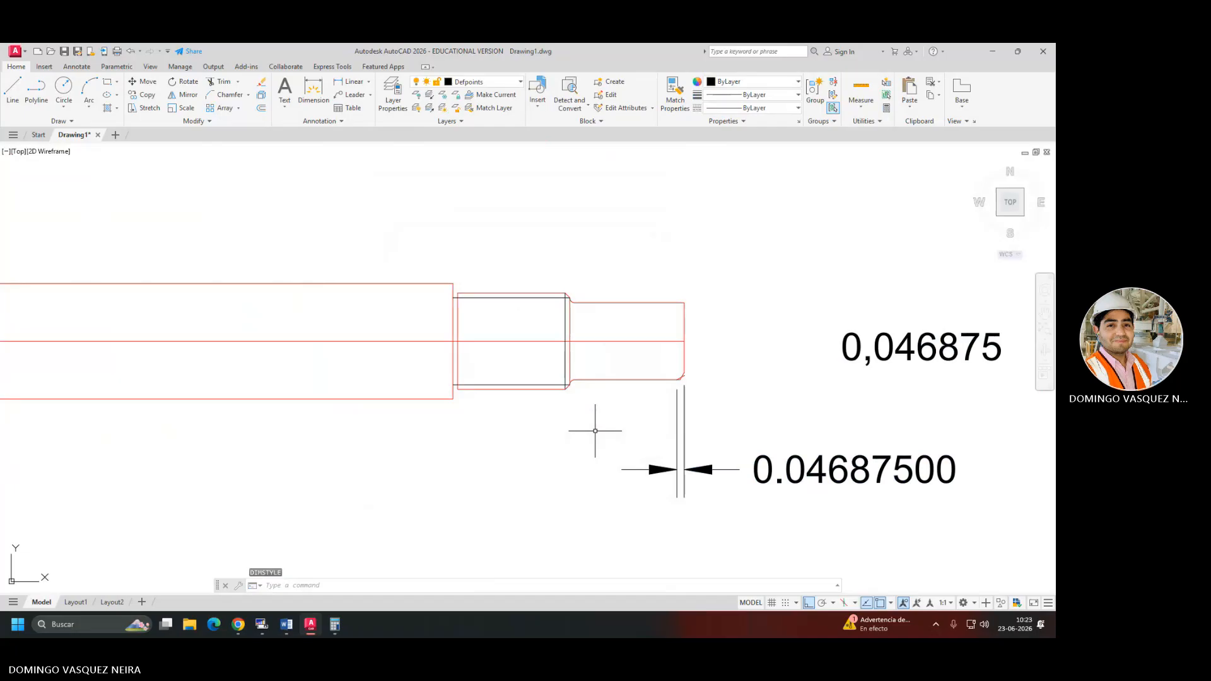
Set the Standard dimension style's linear precision to six decimals, 0.000000.
{"action": "middle_click_drag", "start_coordinate": [642, 461], "coordinate": [595, 461]}
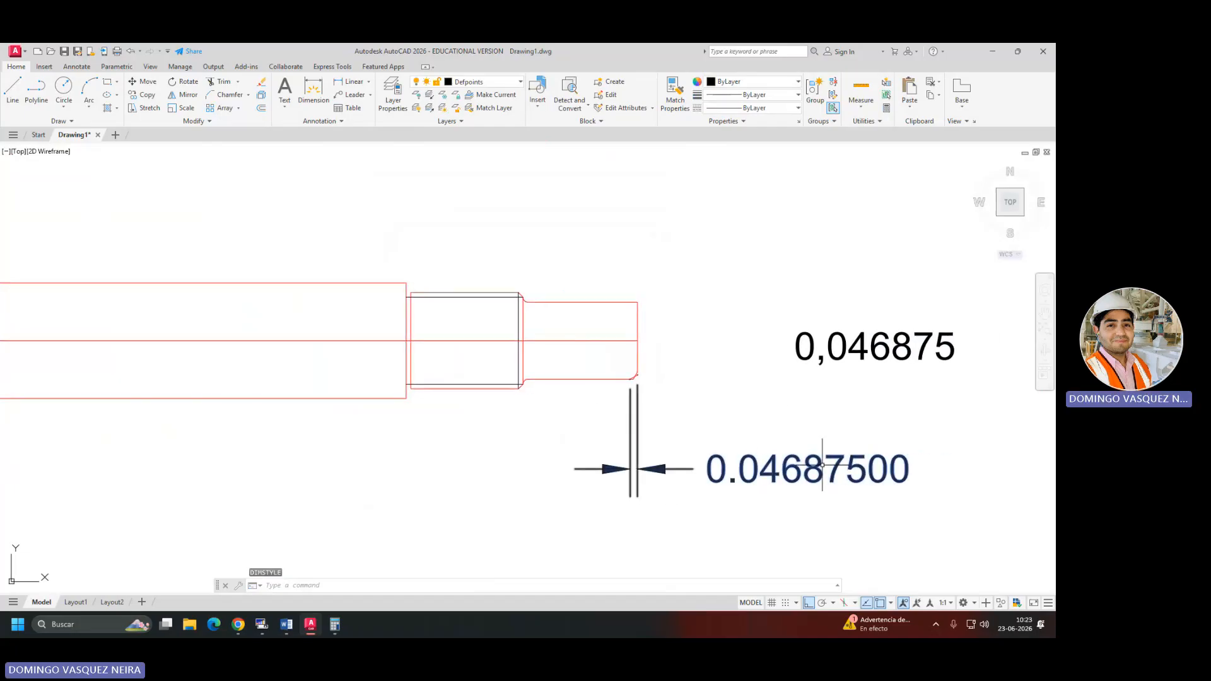
{"action": "key", "text": "Return"}
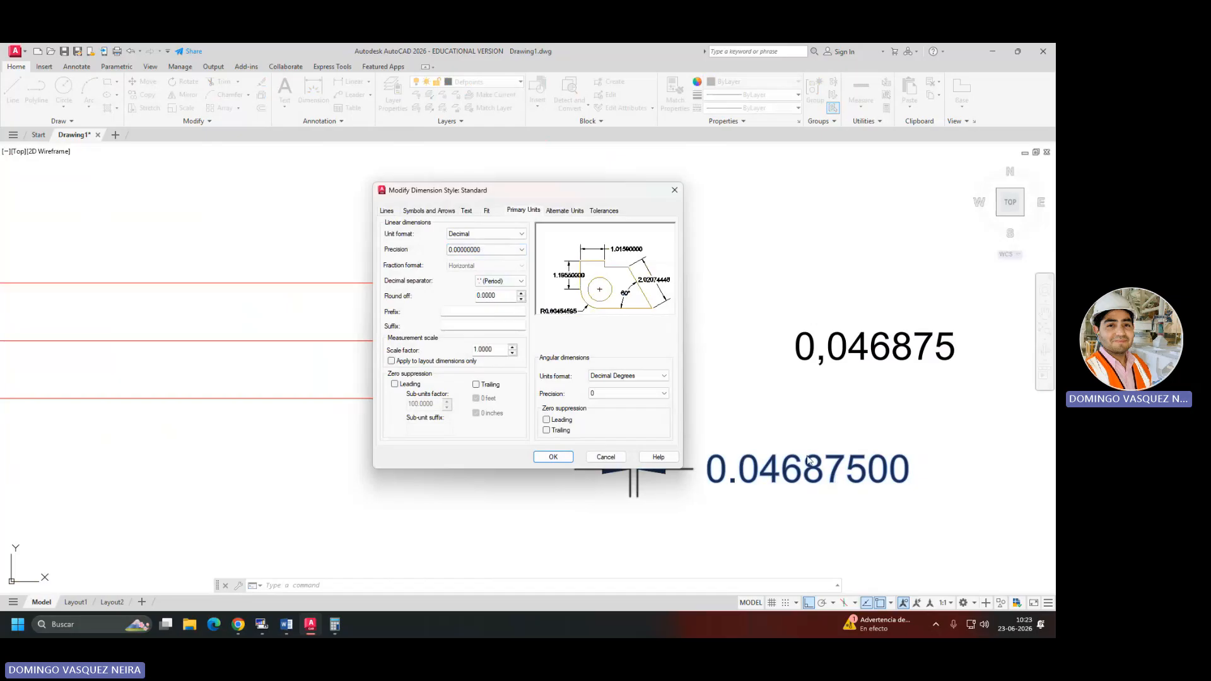
{"action": "left_click", "coordinate": [505, 250]}
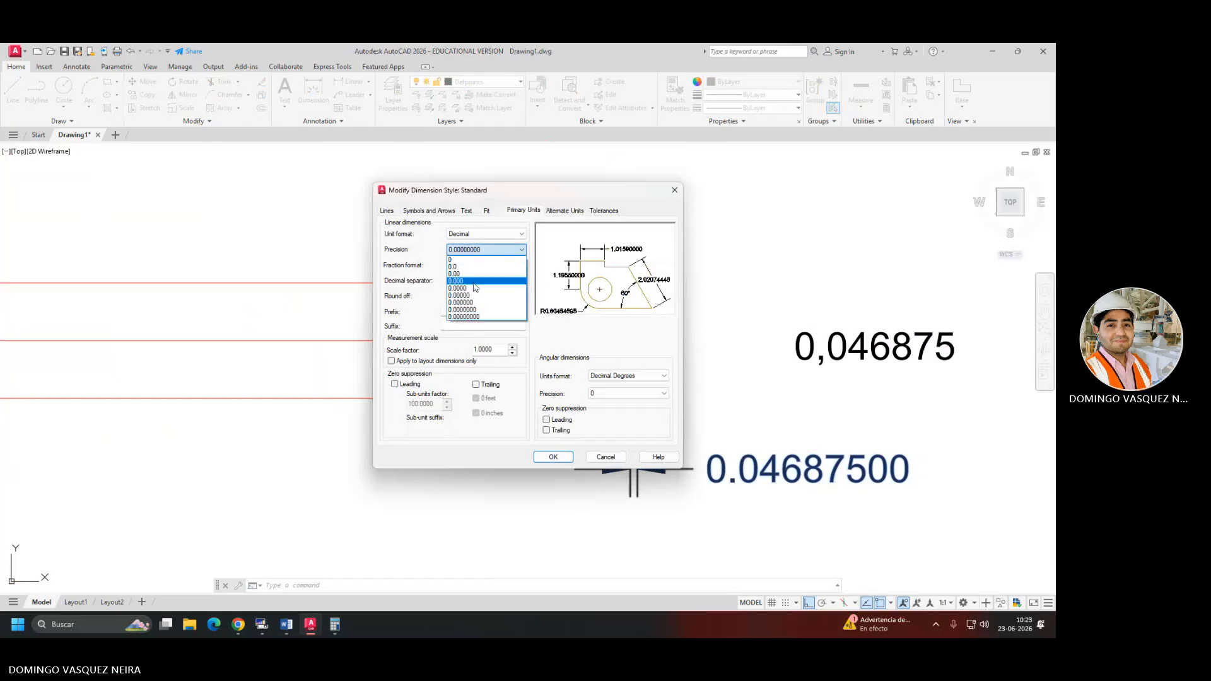
{"action": "left_click", "coordinate": [474, 302]}
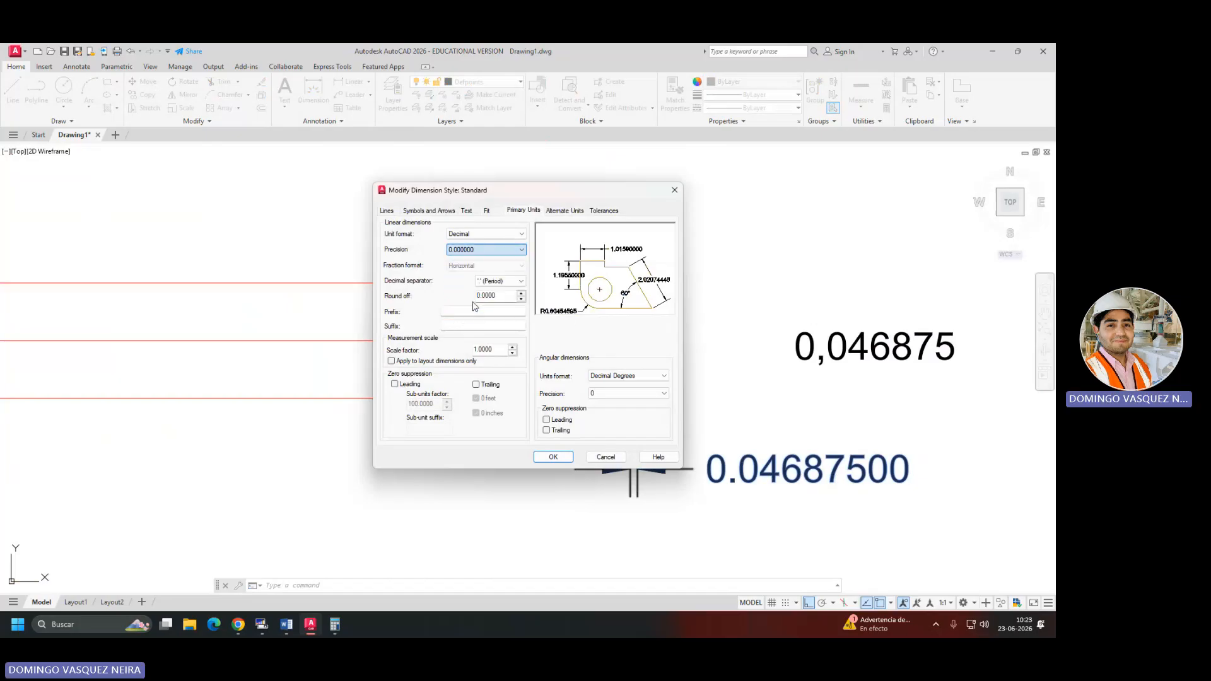
{"action": "left_click", "coordinate": [554, 457]}
{"action": "left_click", "coordinate": [593, 416]}
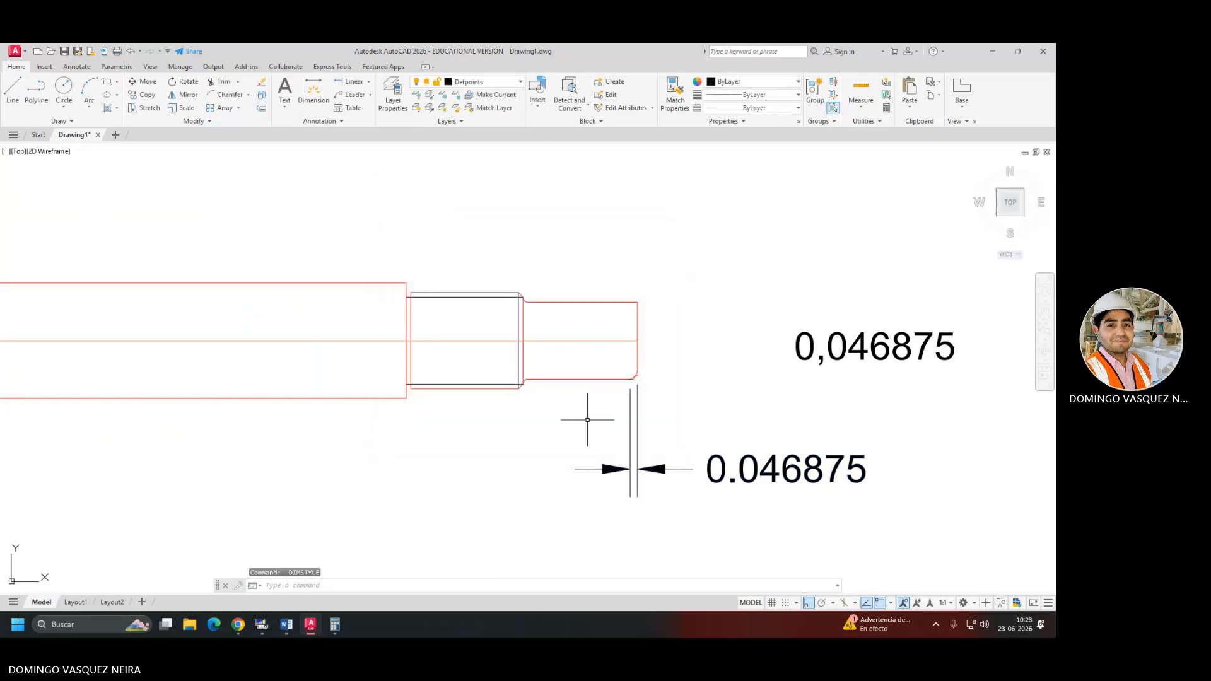
Erase the steeper of the two crossing chamfer lines at the small end's lower corner.
{"action": "scroll", "coordinate": [657, 354], "scroll_direction": "up", "scroll_amount": 6}
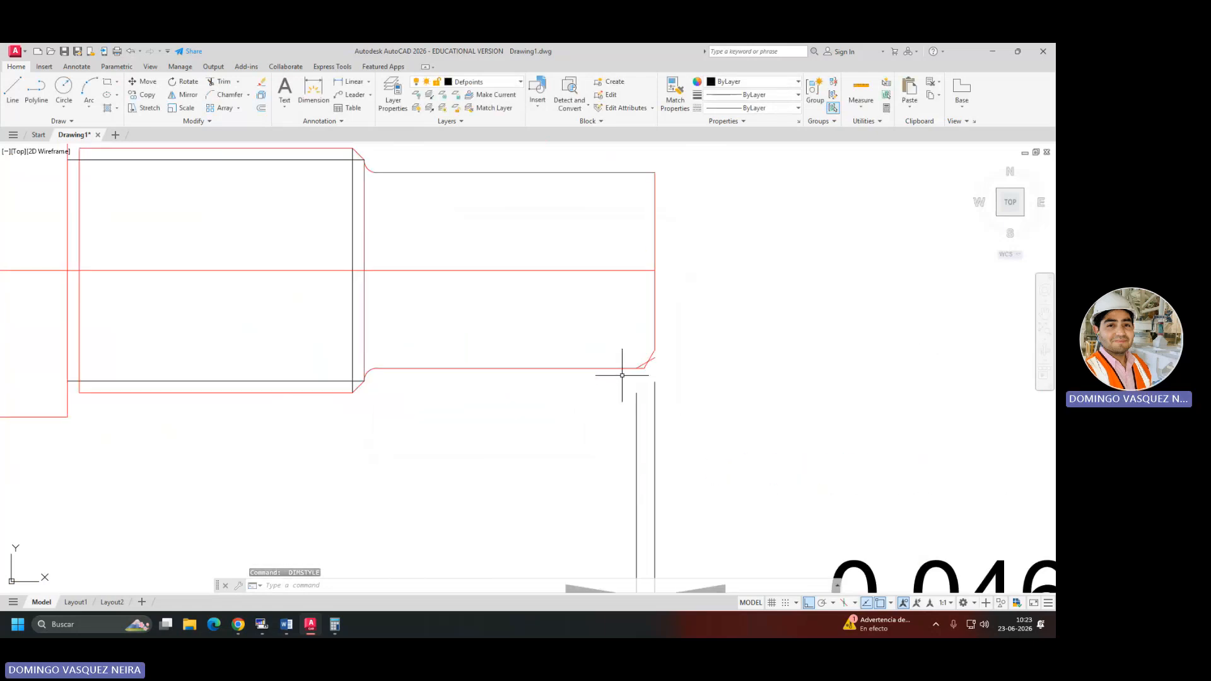
{"action": "left_click", "coordinate": [737, 308]}
{"action": "left_click", "coordinate": [712, 293]}
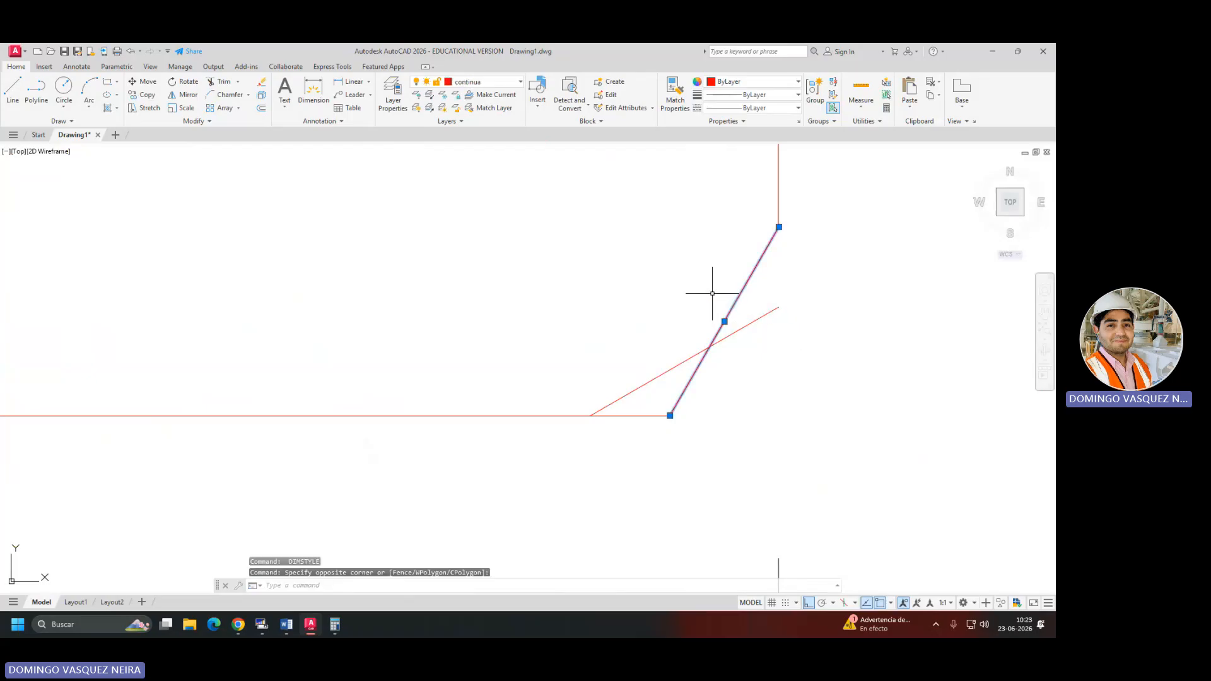
{"action": "key", "text": "Delete"}
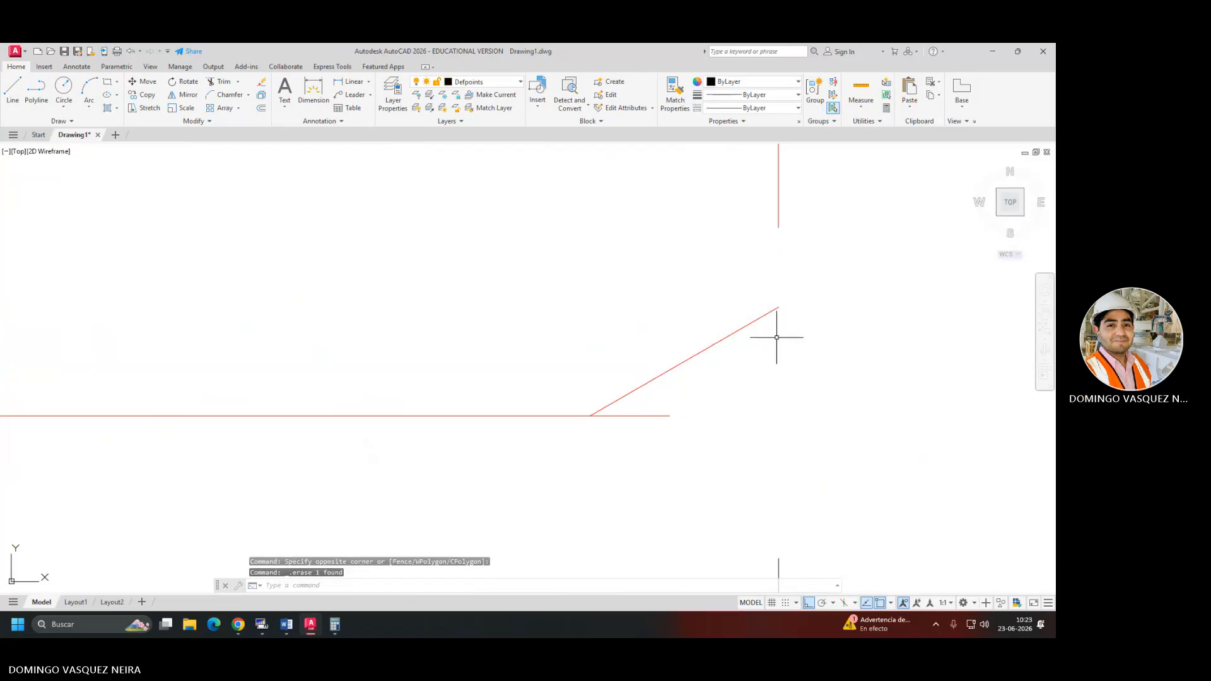
Trim the horizontal edge's overhang past the remaining lower chamfer line and extend the vertical end edge down to that line.
{"action": "type", "text": "tr"}
{"action": "key", "text": "Return"}
{"action": "left_click", "coordinate": [659, 415]}
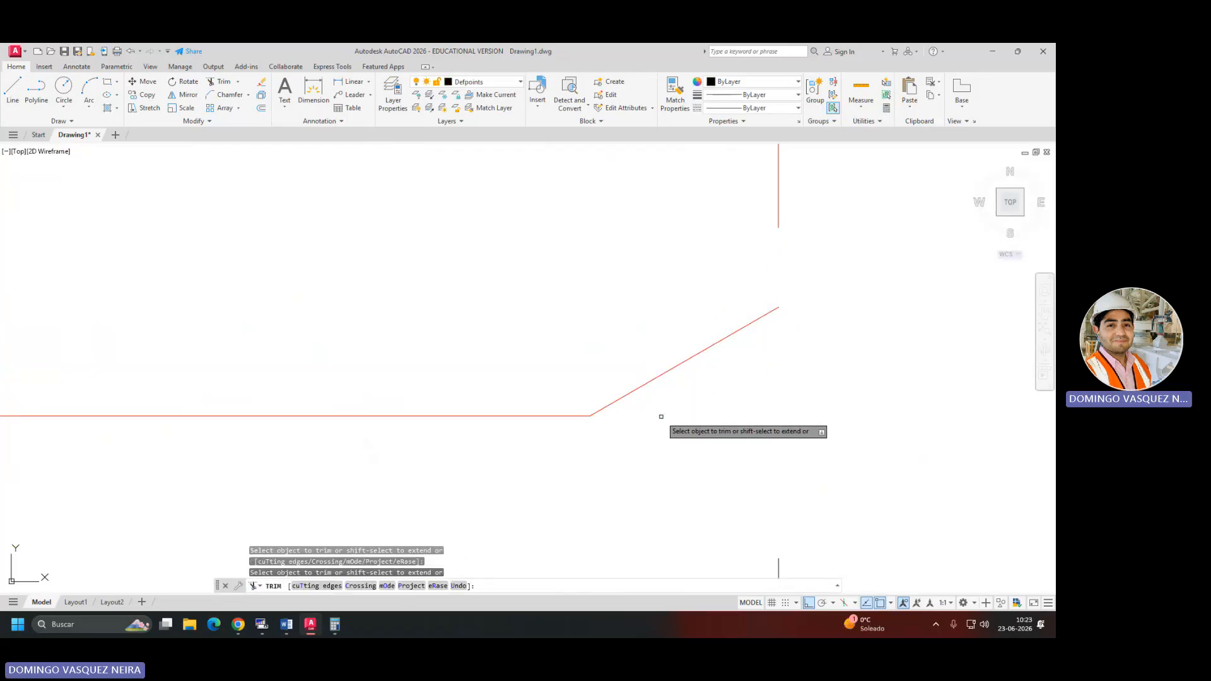
{"action": "key", "text": "Escape"}
{"action": "type", "text": "ex"}
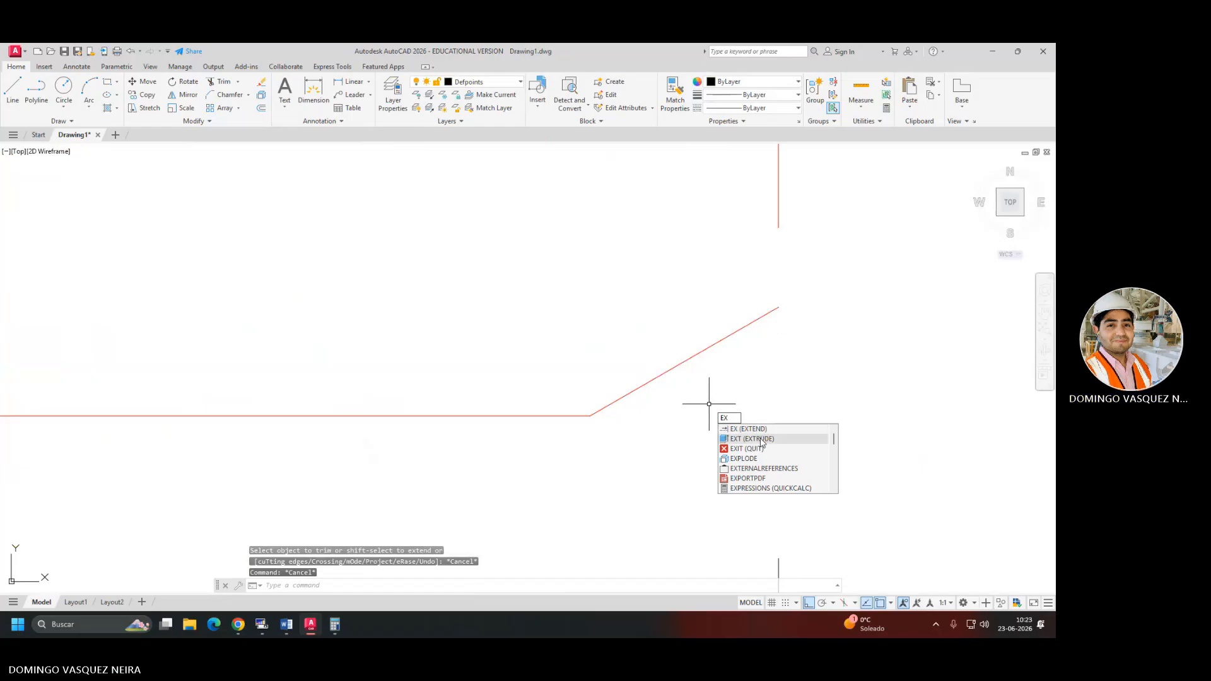
{"action": "key", "text": "Return"}
{"action": "key", "text": "Escape"}
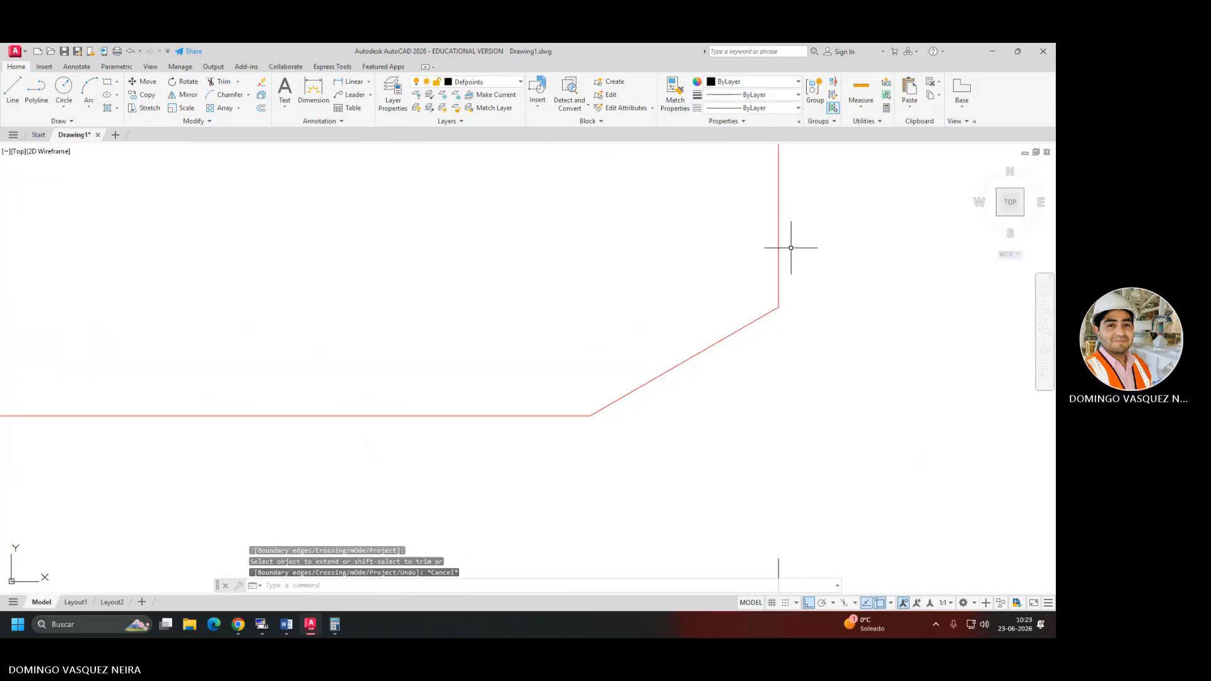
{"action": "scroll", "coordinate": [765, 316], "scroll_direction": "down", "scroll_amount": 3}
{"action": "scroll", "coordinate": [766, 317], "scroll_direction": "down", "scroll_amount": 2}
{"action": "middle_click_drag", "start_coordinate": [766, 316], "coordinate": [722, 391]}
{"action": "scroll", "coordinate": [727, 325], "scroll_direction": "up", "scroll_amount": 2}
{"action": "middle_click_drag", "start_coordinate": [727, 324], "coordinate": [689, 314]}
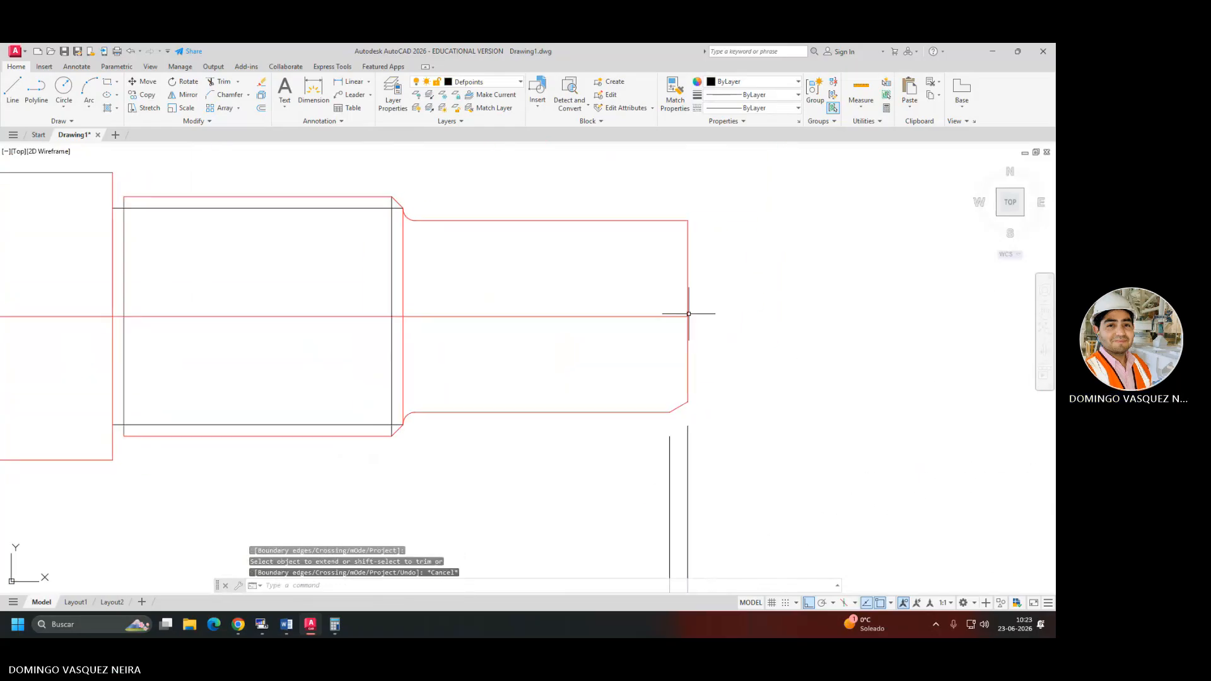
{"action": "left_click", "coordinate": [248, 95]}
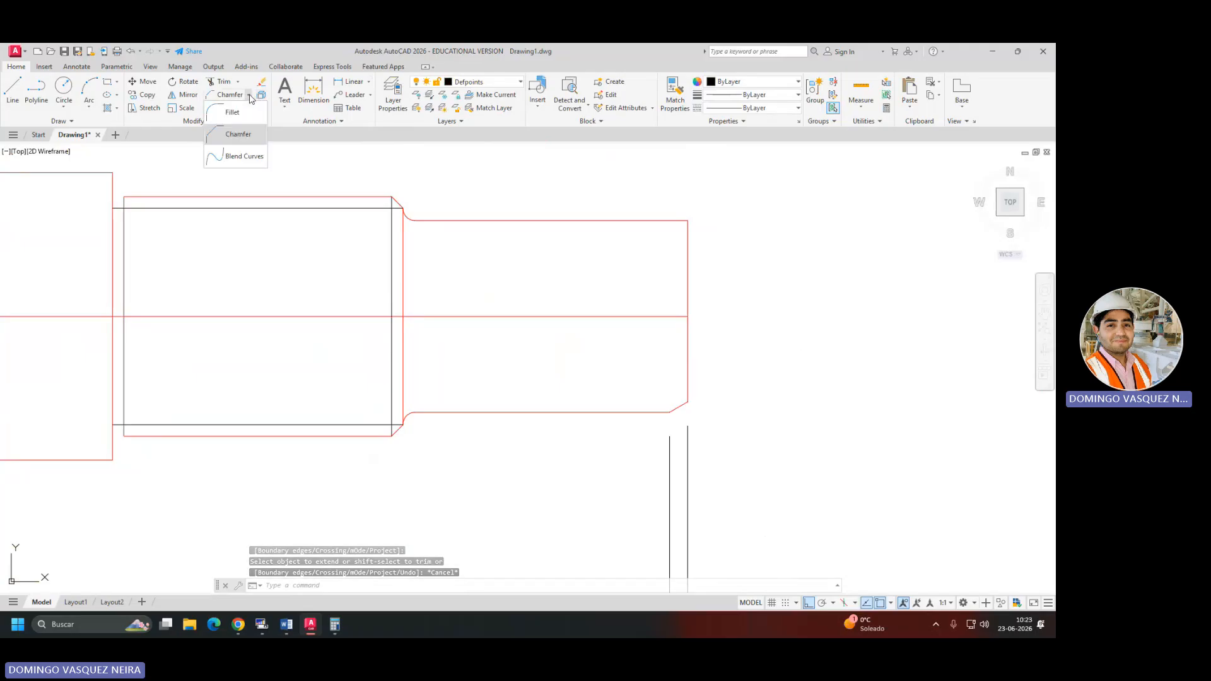
{"action": "left_click", "coordinate": [238, 133]}
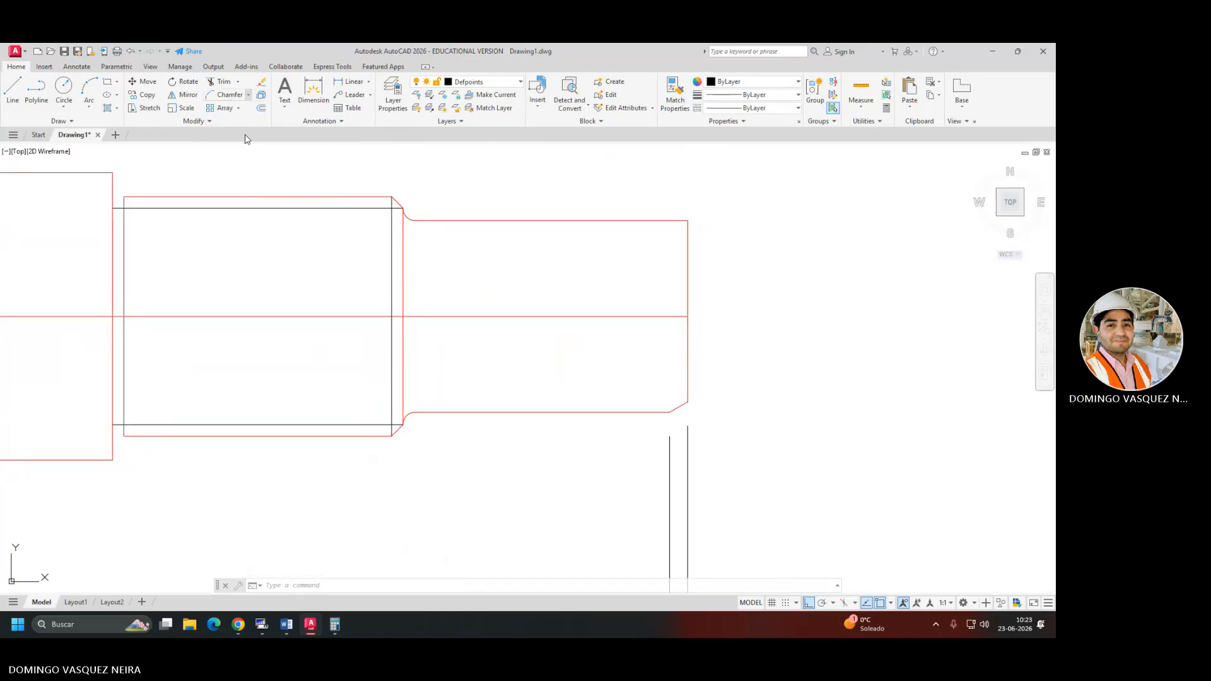
{"action": "left_click", "coordinate": [449, 586]}
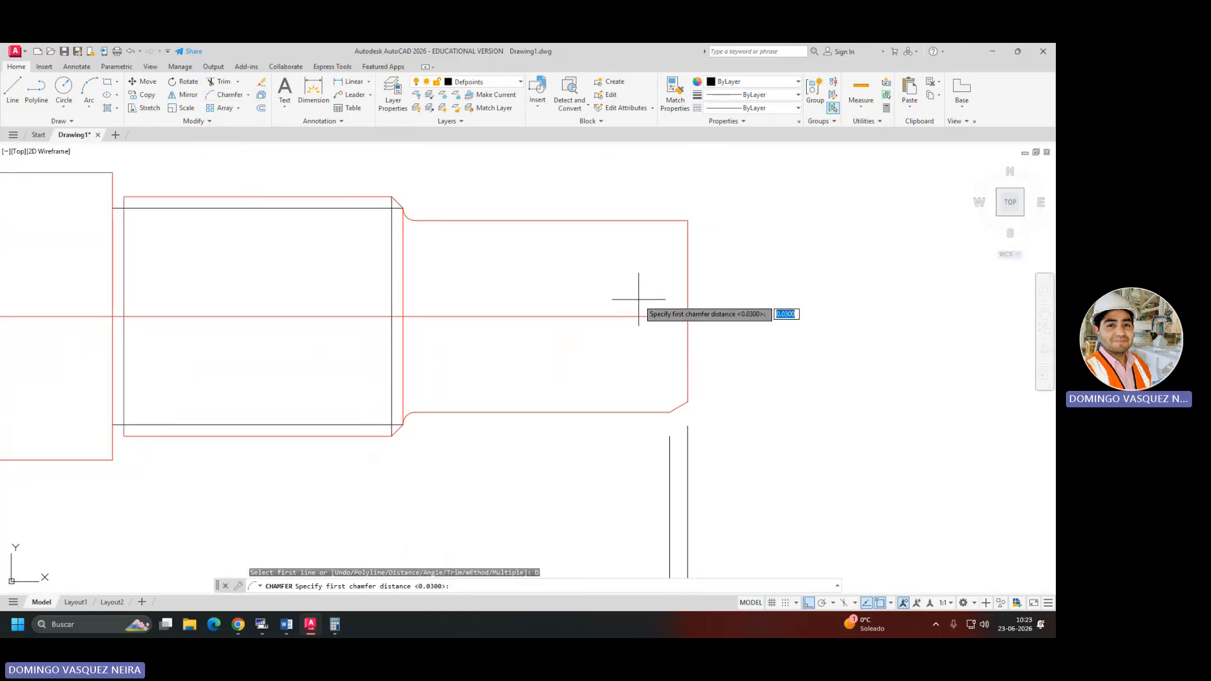
{"action": "mouse_move", "coordinate": [860, 419]}
{"action": "middle_mouse_down"}
{"action": "mouse_move", "coordinate": [805, 410]}
{"action": "mouse_move", "coordinate": [697, 246]}
{"action": "middle_mouse_up"}
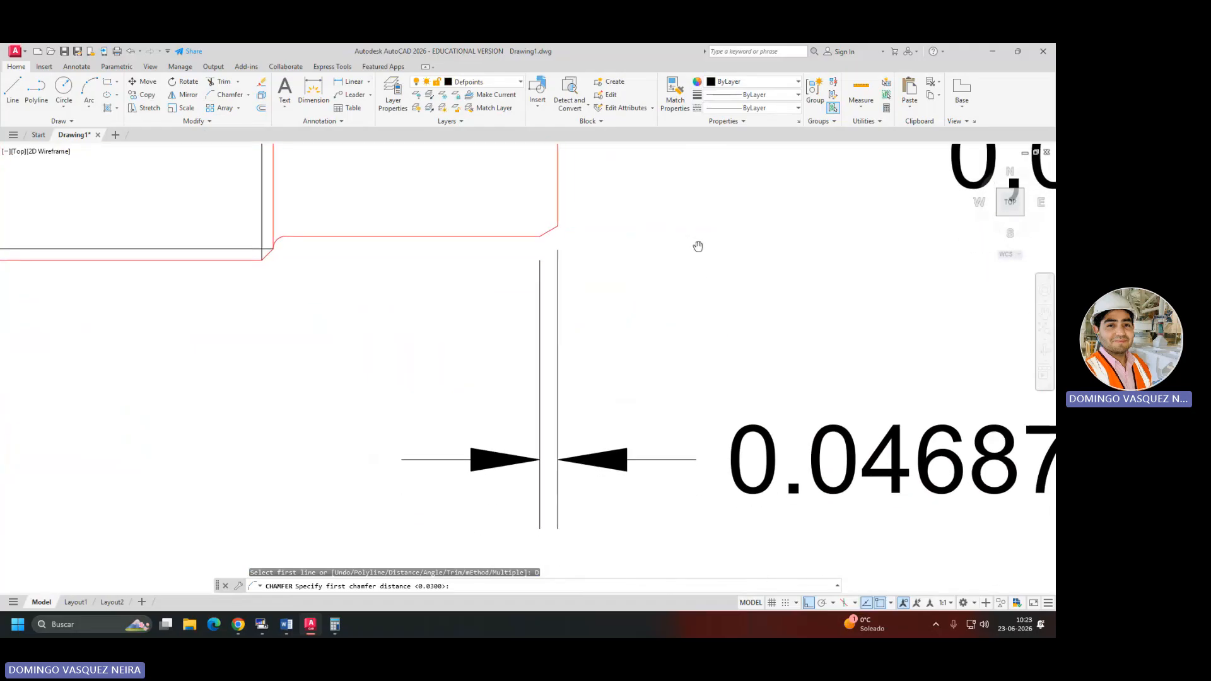
{"action": "scroll", "coordinate": [664, 299], "scroll_direction": "down", "scroll_amount": 4}
{"action": "type", "text": "0"}
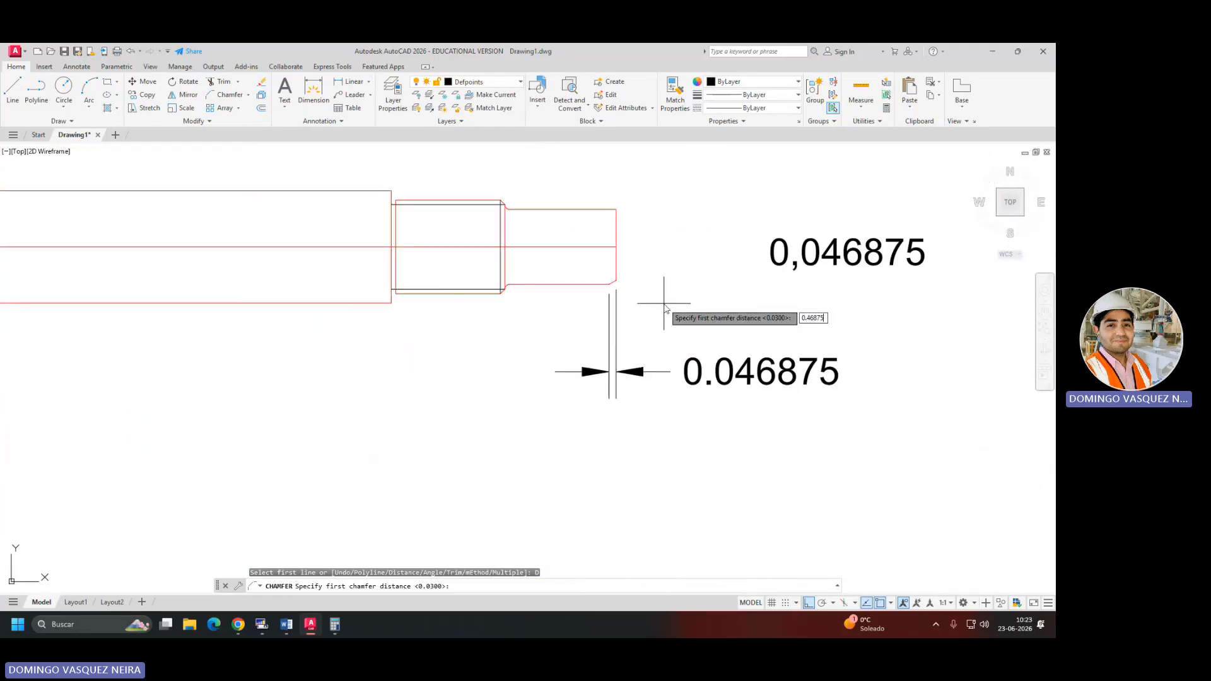
{"action": "type", "text": ".46875"}
{"action": "key", "text": "Return"}
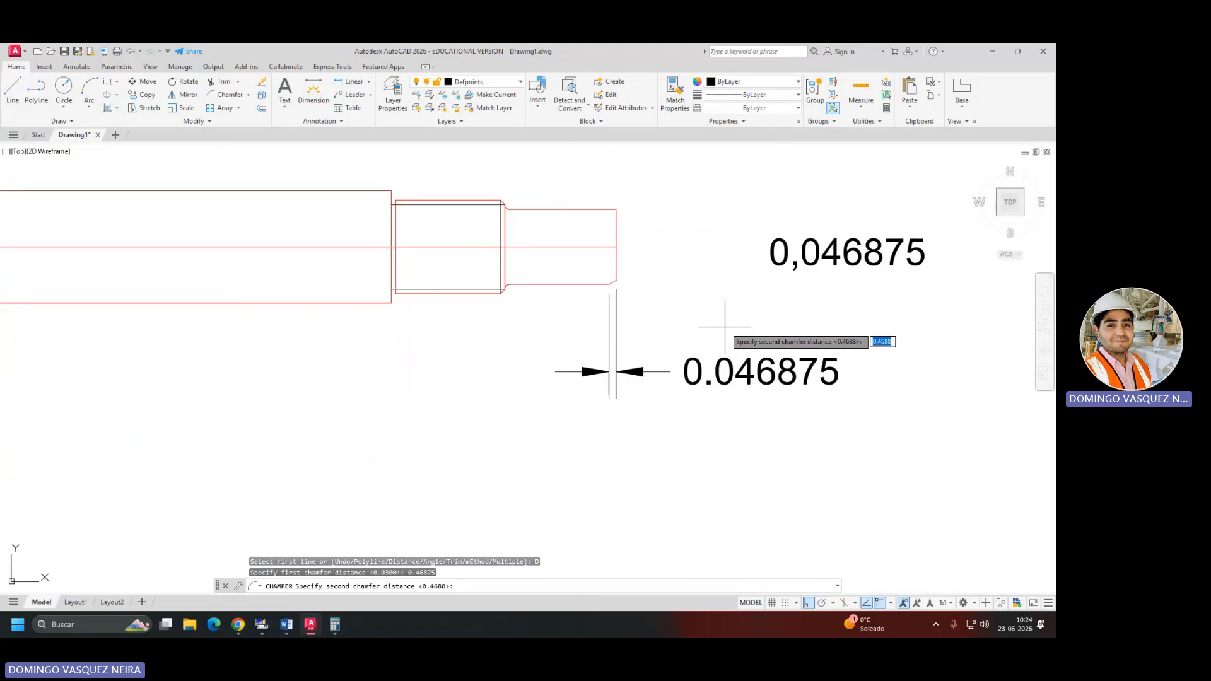
{"action": "key", "text": "Return"}
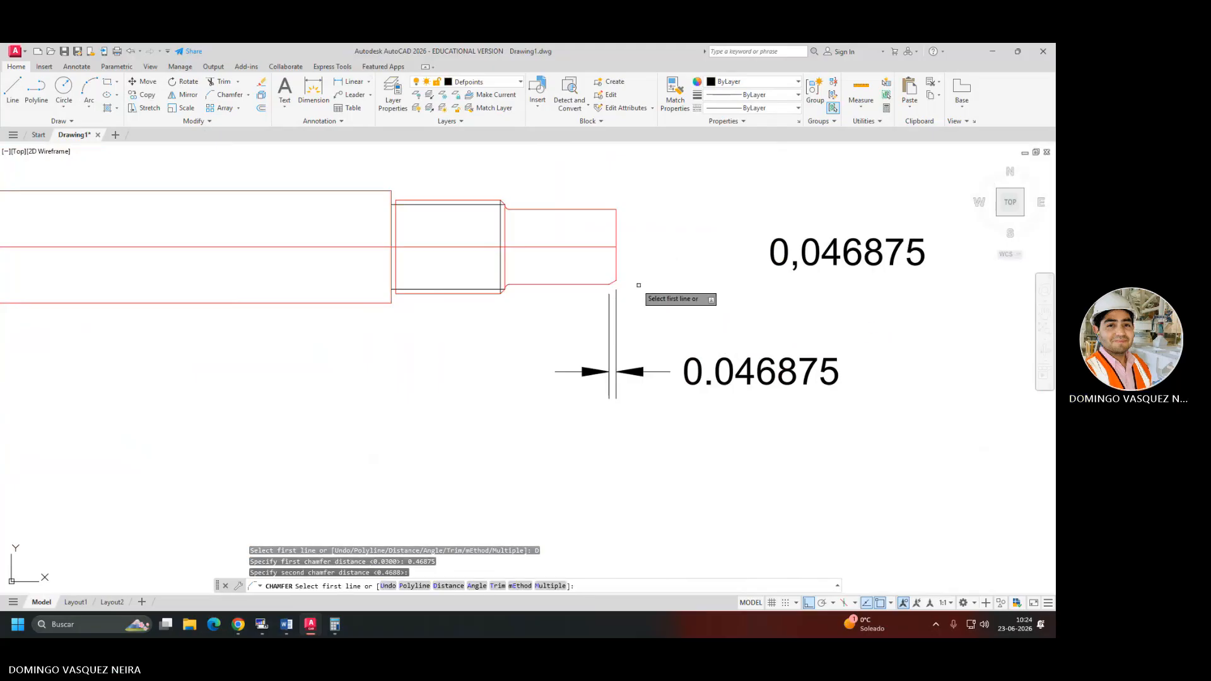
{"action": "left_click", "coordinate": [597, 284]}
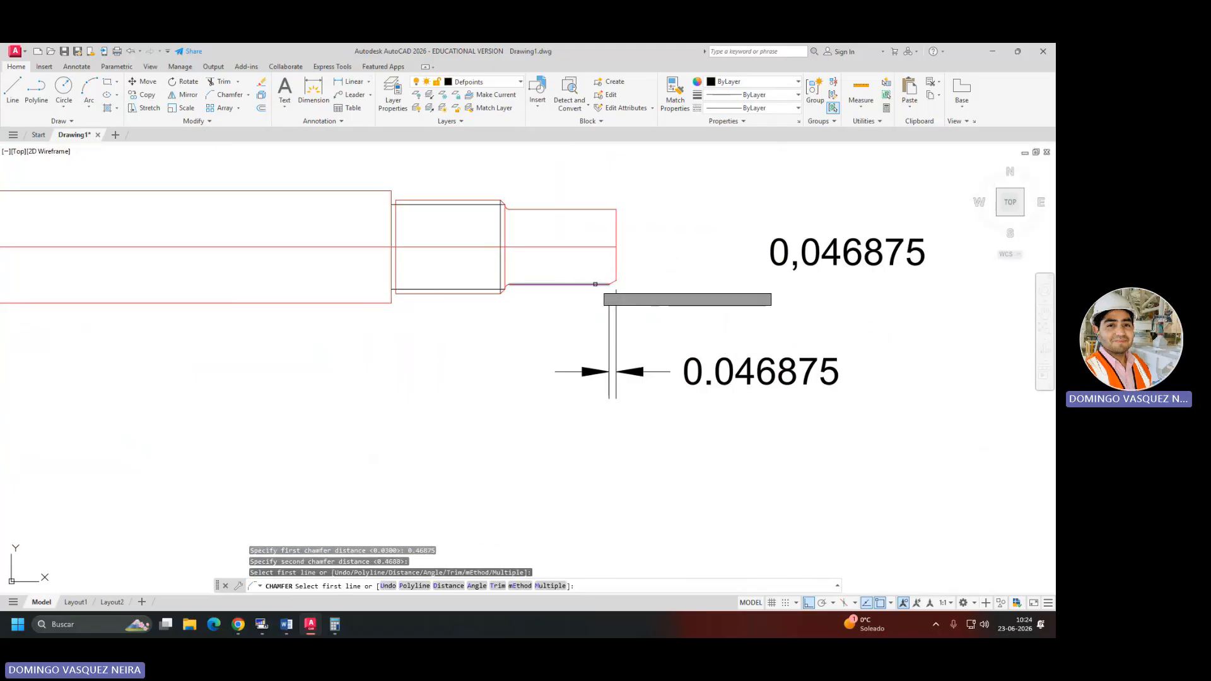
{"action": "key", "text": "Escape"}
{"action": "key", "text": "Escape"}
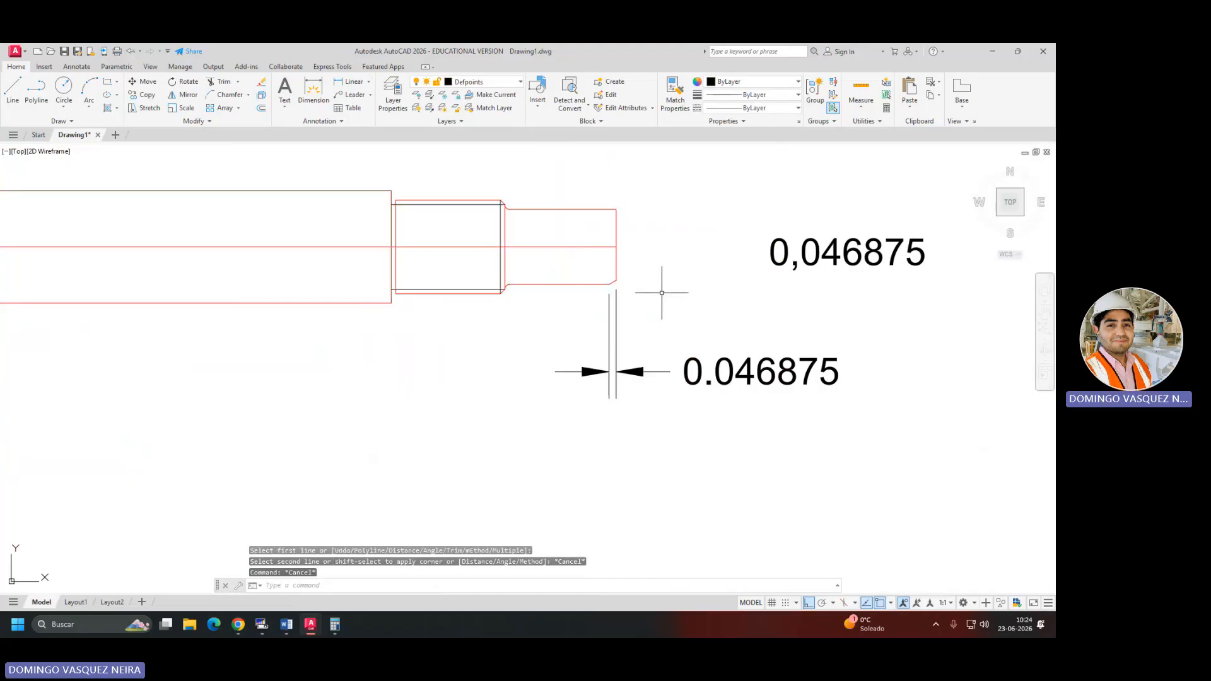
Chamfer the small end's upper corner with the Angle option, using a length of 0.0469 and an angle of 30°.
{"action": "left_click", "coordinate": [226, 95]}
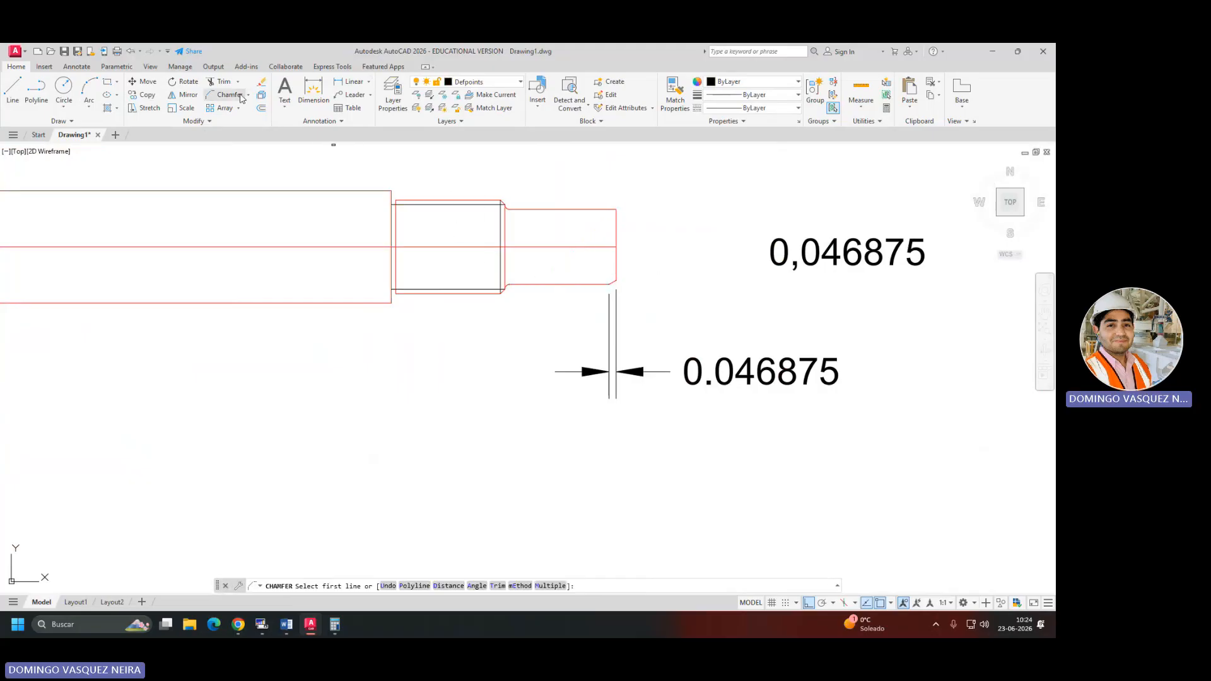
{"action": "left_click", "coordinate": [477, 586]}
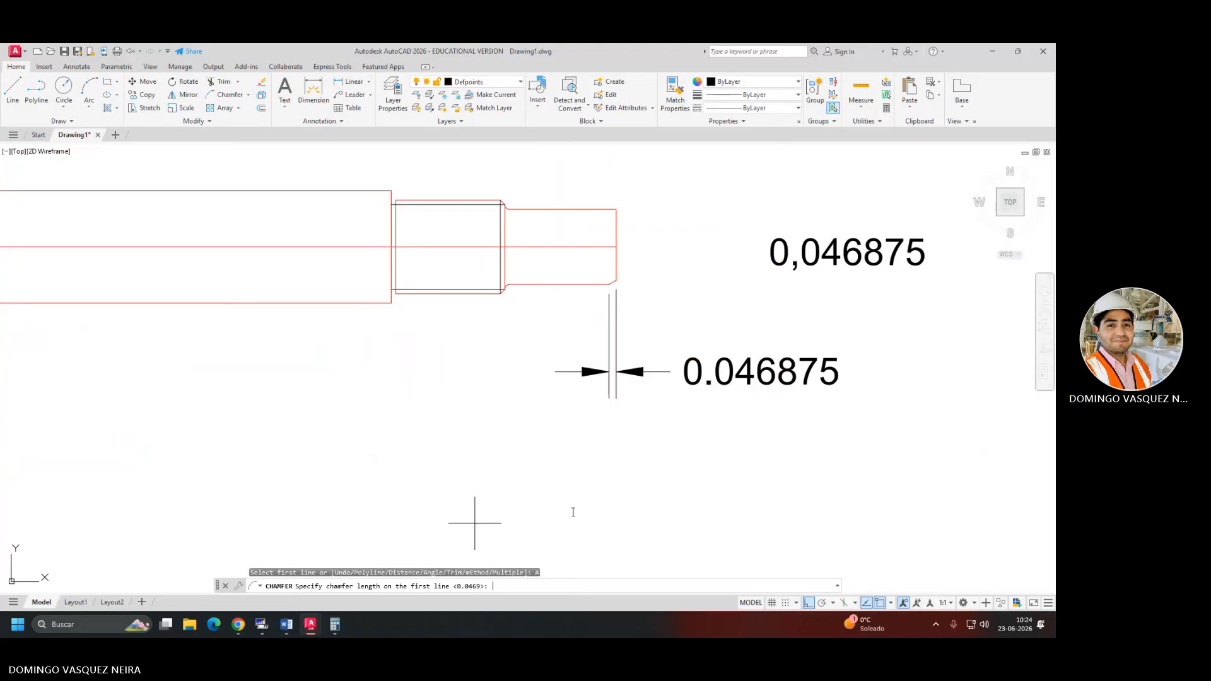
{"action": "key", "text": "Return"}
{"action": "key", "text": "Return"}
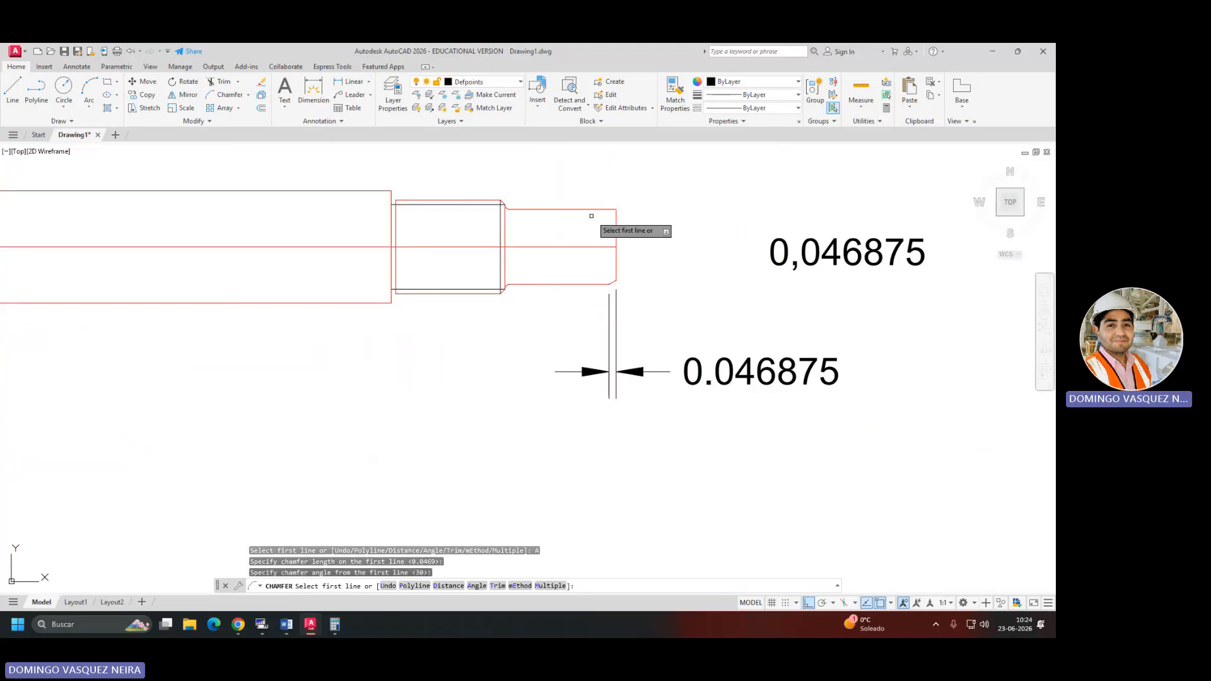
{"action": "left_click", "coordinate": [589, 210]}
{"action": "left_click", "coordinate": [615, 225]}
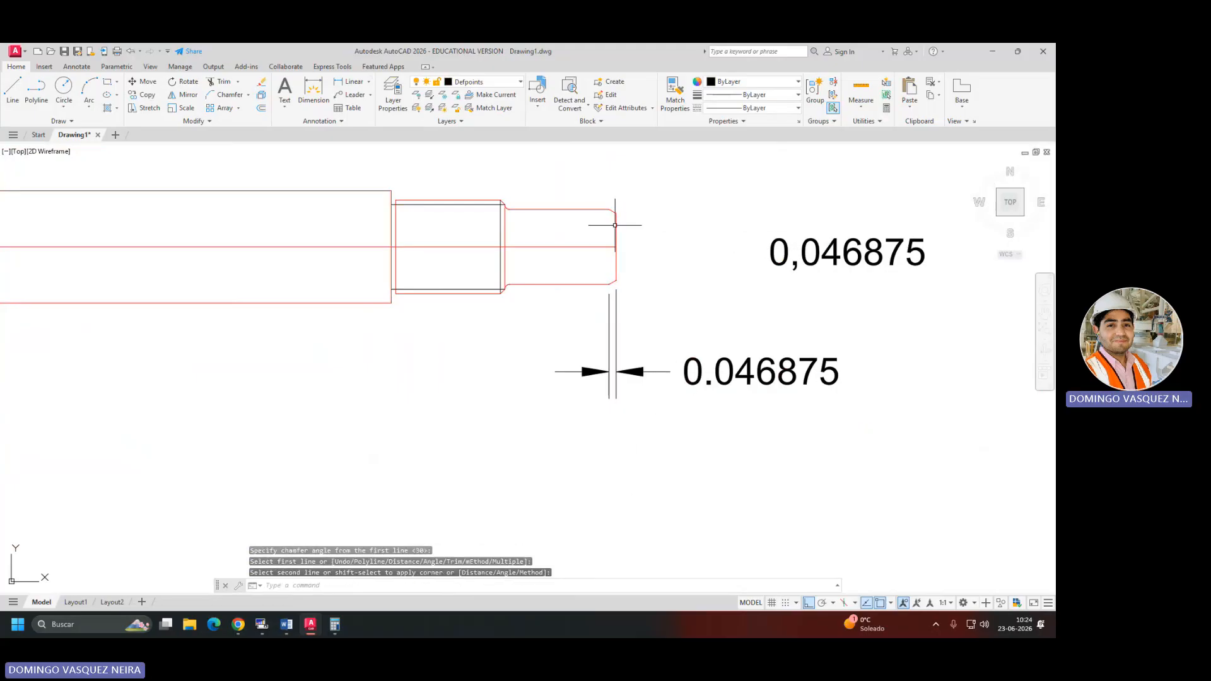
Draw a vertical line joining the inner ends of the small end's upper and lower chamfers.
{"action": "type", "text": "l"}
{"action": "key", "text": "Return"}
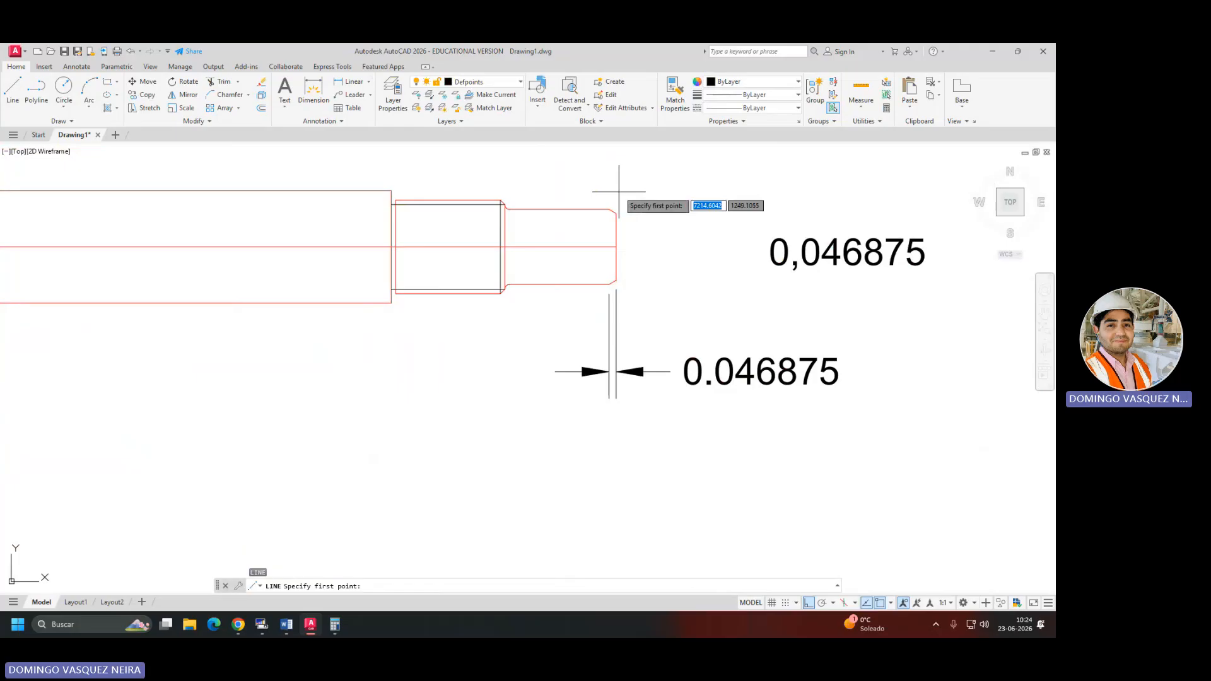
{"action": "left_click", "coordinate": [610, 210]}
{"action": "key", "text": "Escape"}
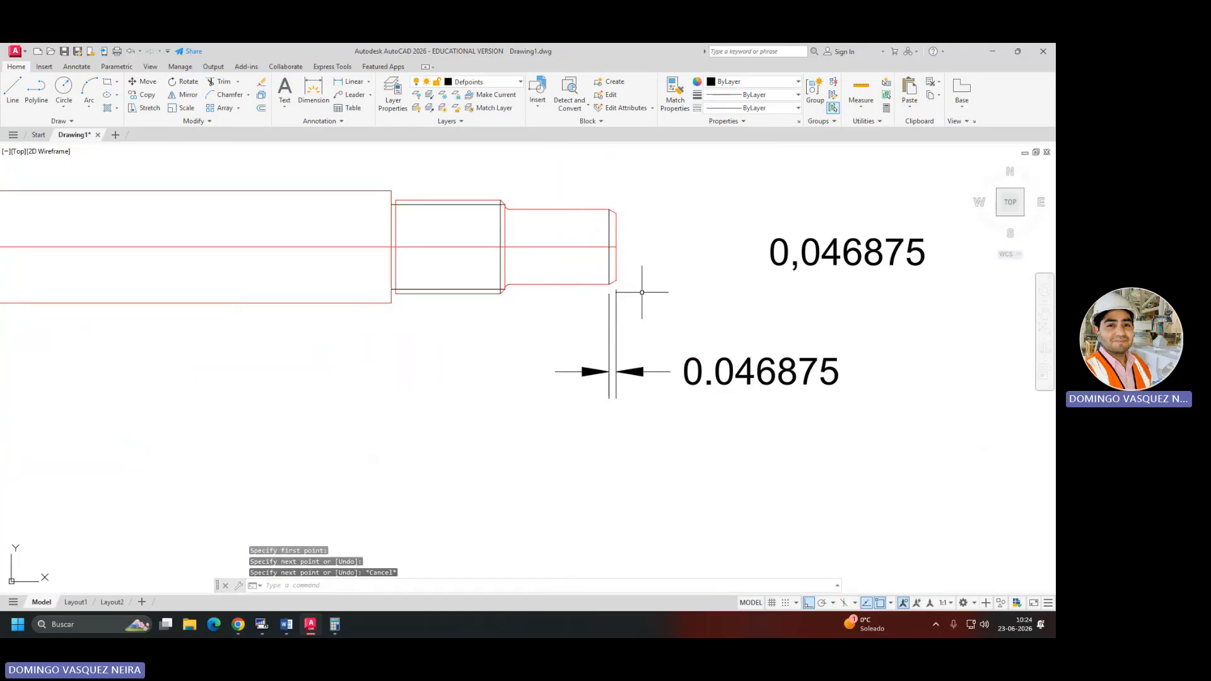
Examine the threaded hole's callout and depth at the shaft's large end in the Word exercise, and return to AutoCAD.
{"action": "scroll", "coordinate": [625, 256], "scroll_direction": "up", "scroll_amount": 2}
{"action": "scroll", "coordinate": [711, 320], "scroll_direction": "down", "scroll_amount": 5}
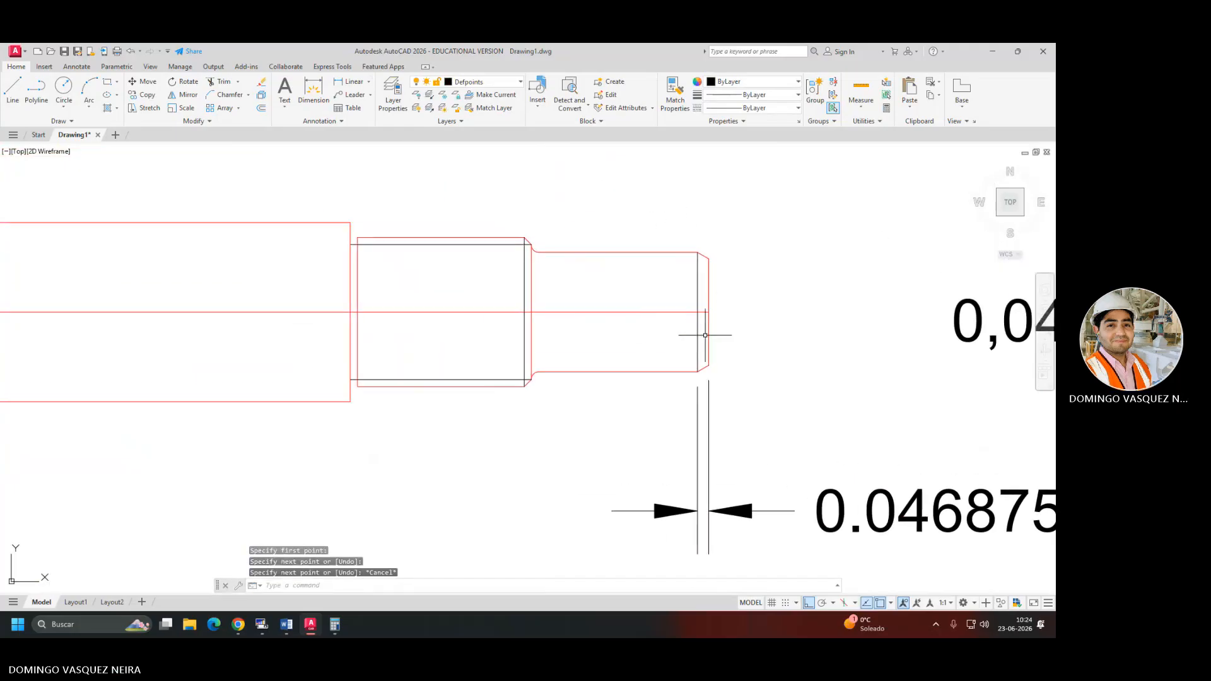
{"action": "key", "text": "alt+Tab"}
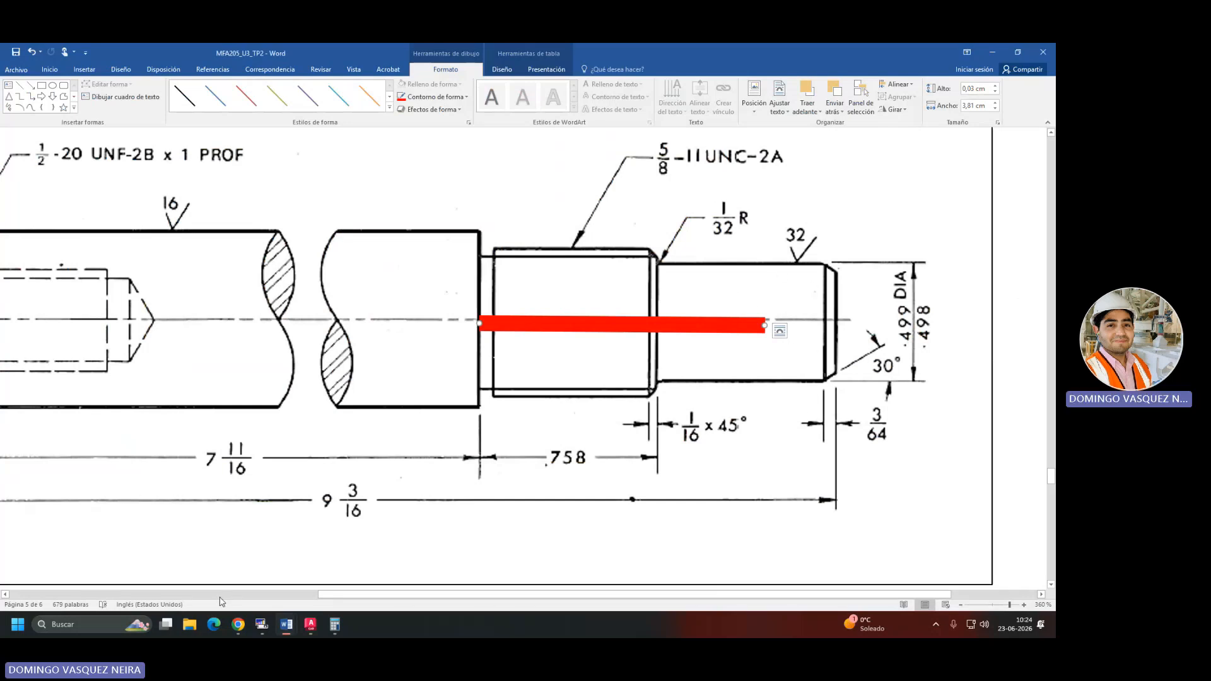
{"action": "scroll", "coordinate": [776, 330], "scroll_direction": "left", "scroll_amount": 5}
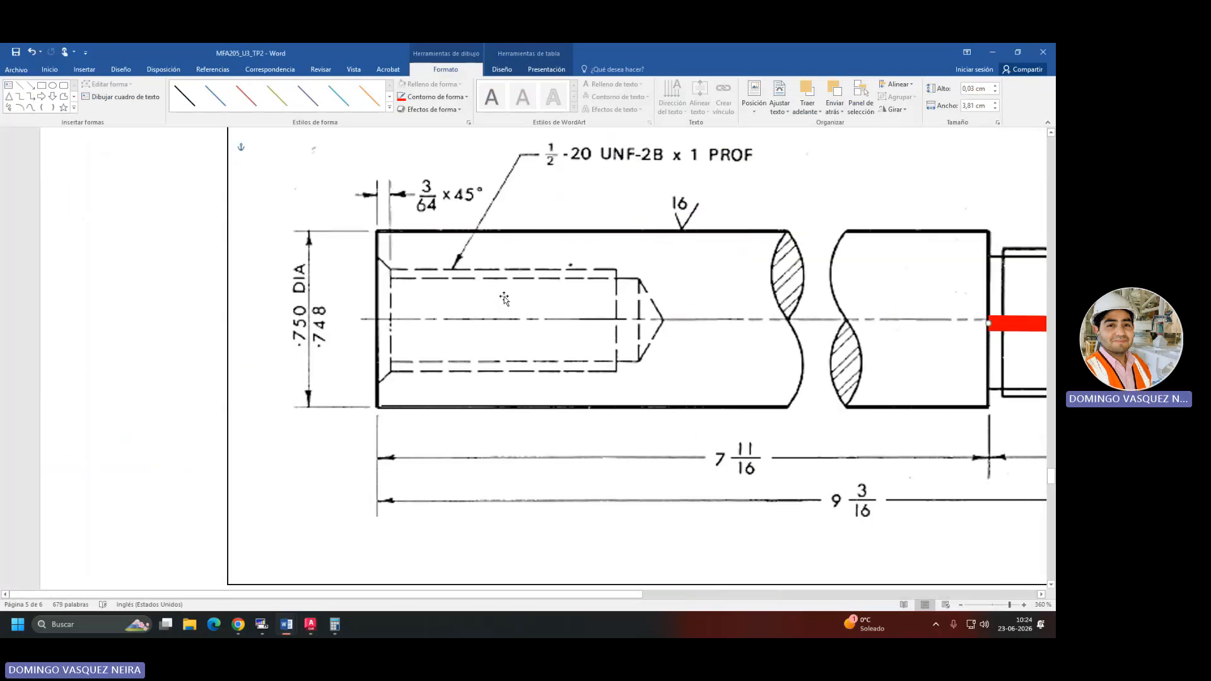
{"action": "scroll", "coordinate": [505, 299], "scroll_direction": "up", "scroll_amount": 3}
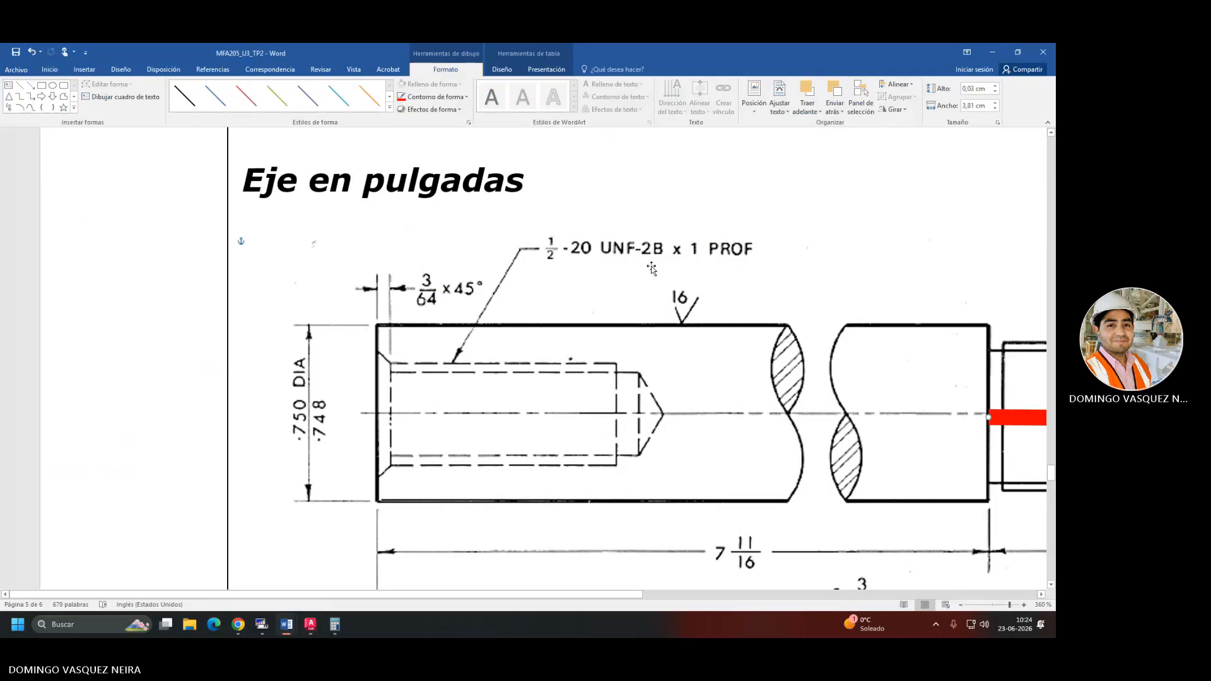
{"action": "key", "text": "alt+Tab"}
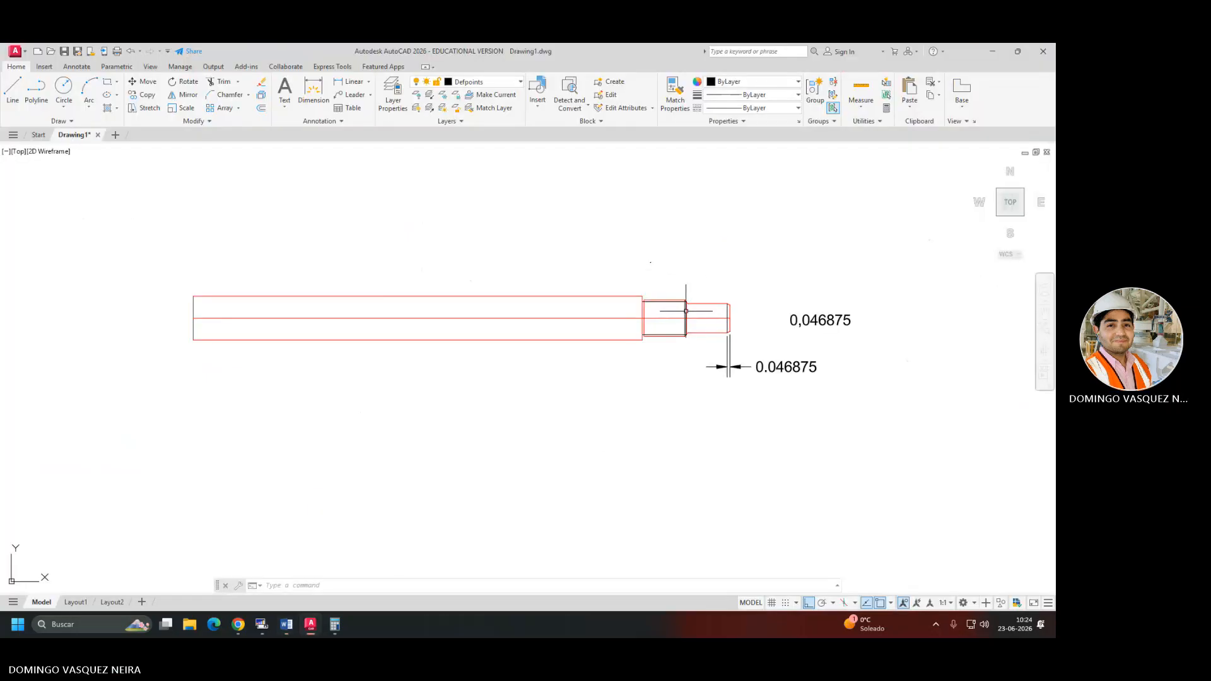
{"action": "key", "text": "alt+Tab"}
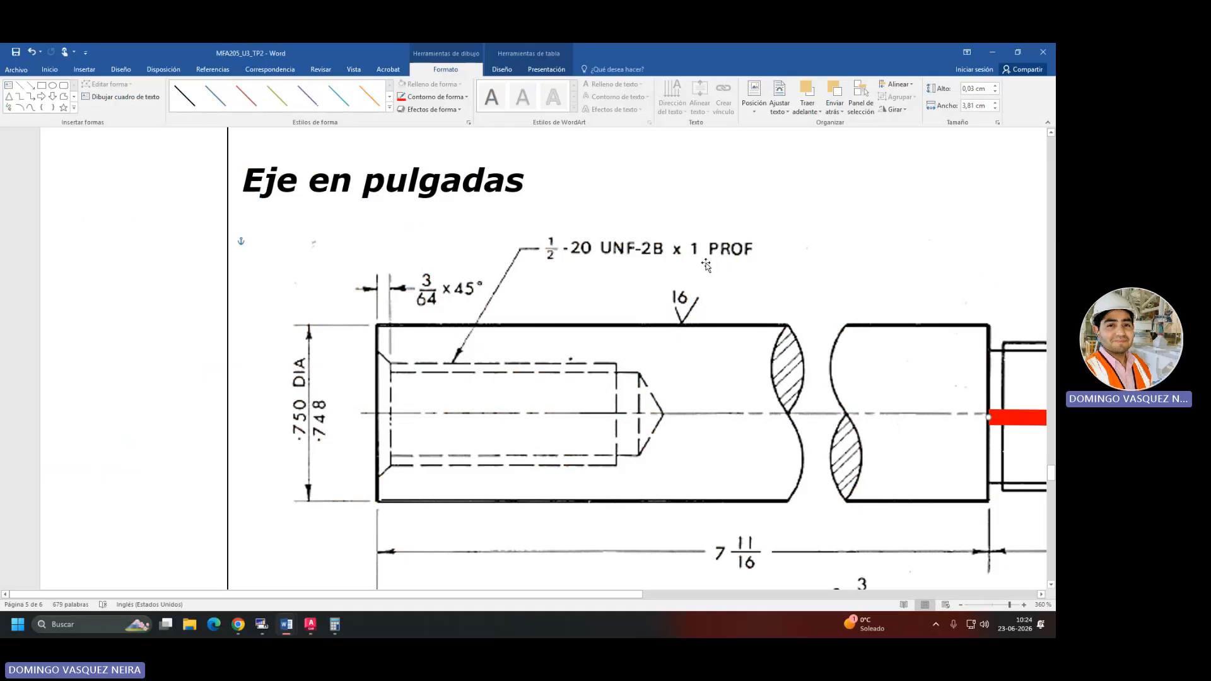
{"action": "key", "text": "alt+Tab"}
Copy the vertical edge of the shaft's large end 25.4 units horizontally toward the small end.
{"action": "scroll", "coordinate": [132, 273], "scroll_direction": "up", "scroll_amount": 5}
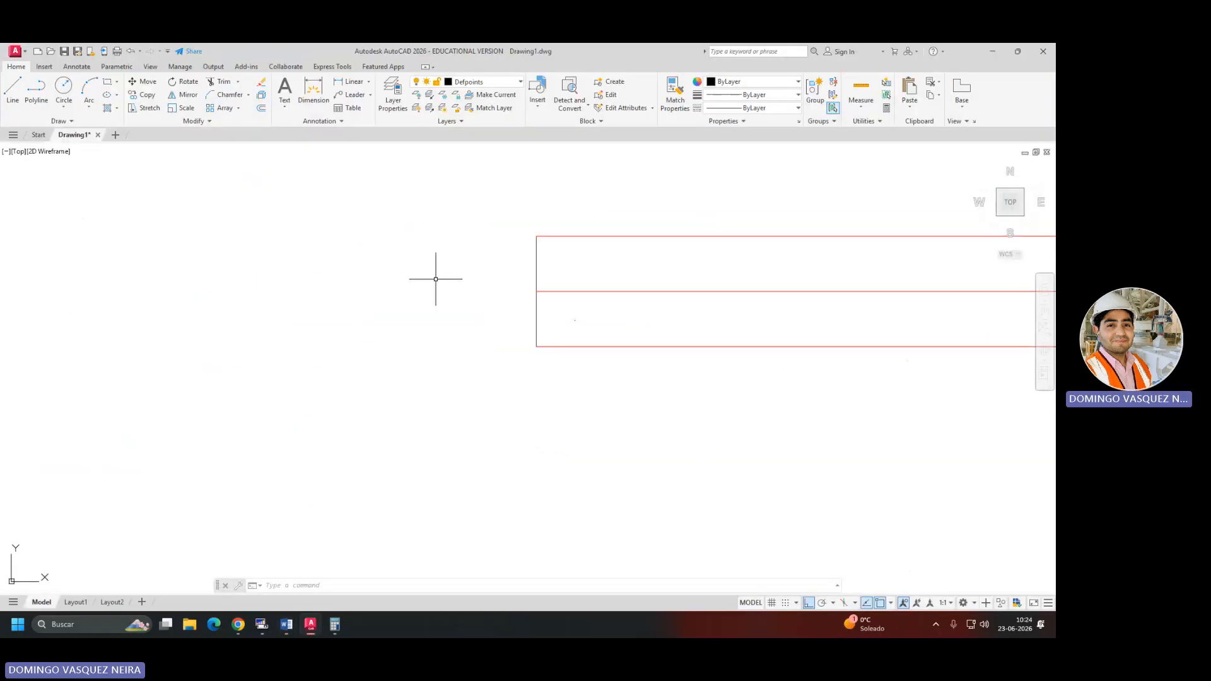
{"action": "middle_click_drag", "start_coordinate": [549, 266], "coordinate": [446, 263]}
{"action": "left_click", "coordinate": [460, 248]}
{"action": "left_click", "coordinate": [393, 263]}
{"action": "type", "text": "C"}
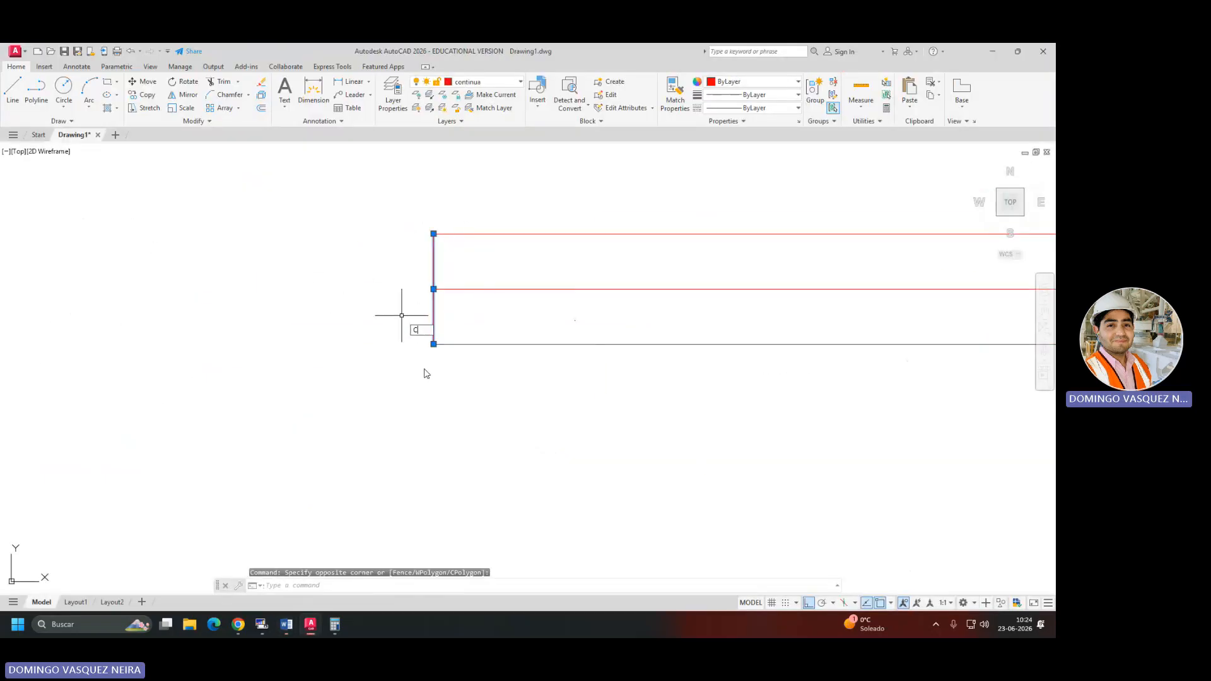
{"action": "type", "text": "O"}
{"action": "key", "text": "Return"}
{"action": "left_click", "coordinate": [441, 426]}
{"action": "type", "text": "2"}
{"action": "key", "text": "Return"}
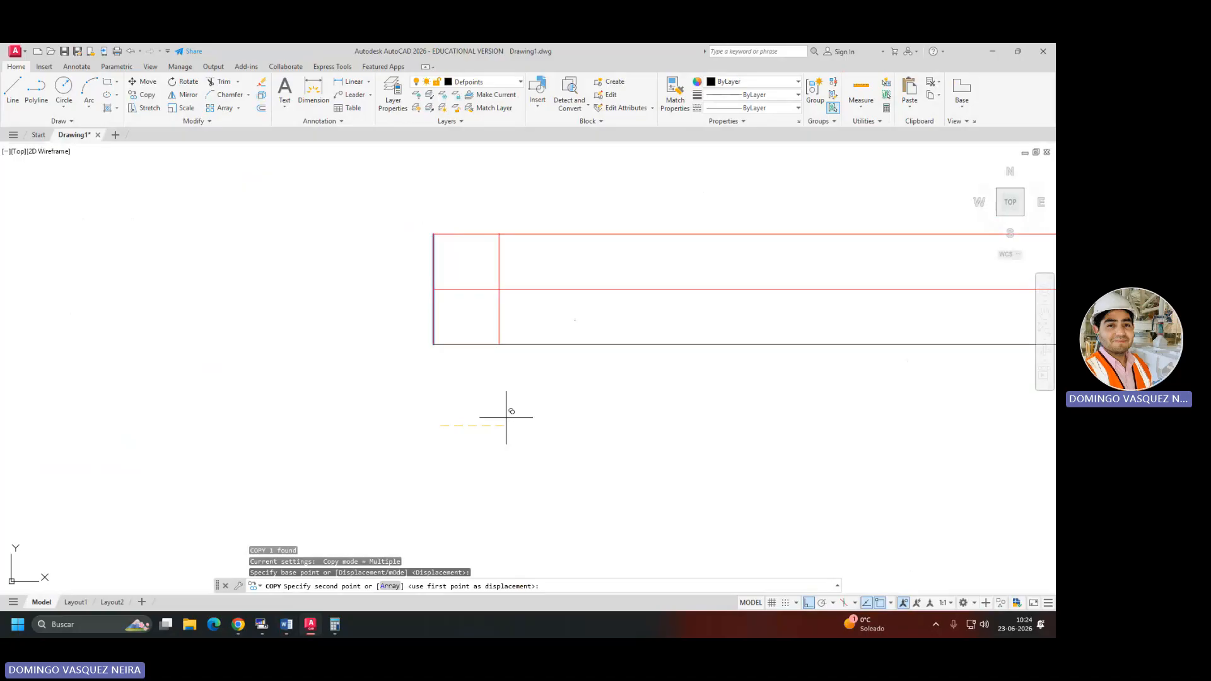
{"action": "type", "text": "5.4"}
{"action": "key", "text": "Return"}
{"action": "key", "text": "Return"}
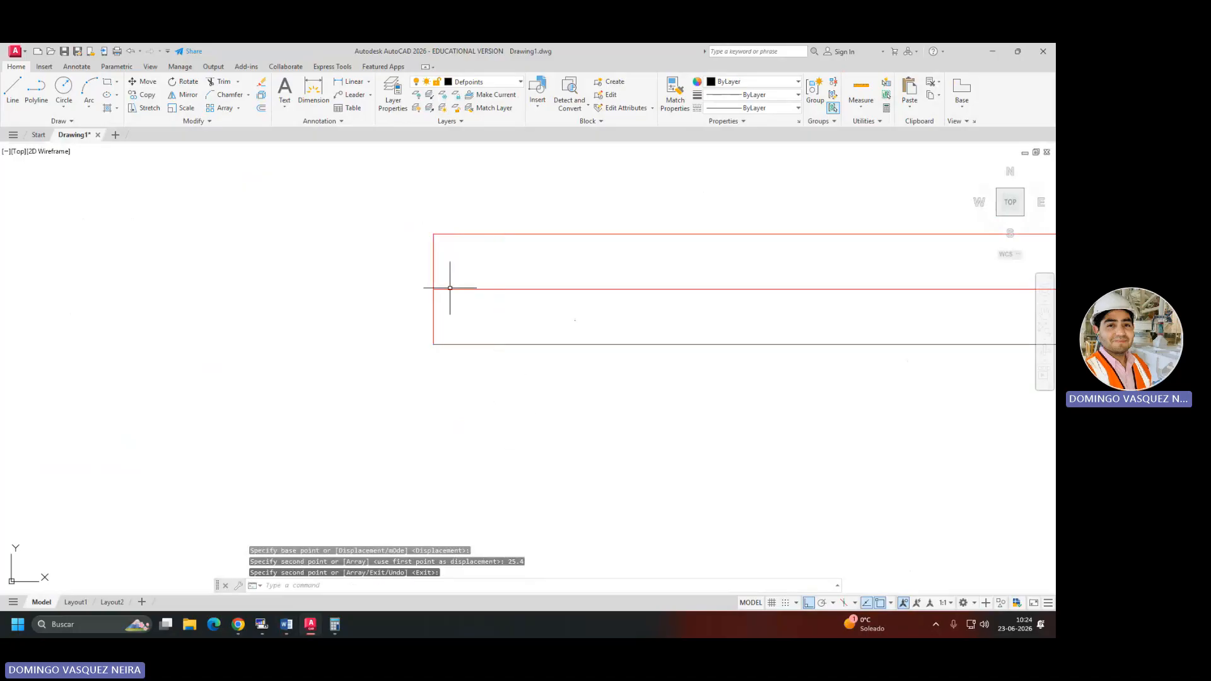
Copy the large end's vertical edge 1 unit inward along the shaft to mark the hole depth.
{"action": "left_click", "coordinate": [449, 288]}
{"action": "key", "text": "Escape"}
{"action": "left_click", "coordinate": [456, 258]}
{"action": "left_click", "coordinate": [395, 271]}
{"action": "key", "text": "Return"}
{"action": "left_click", "coordinate": [350, 372]}
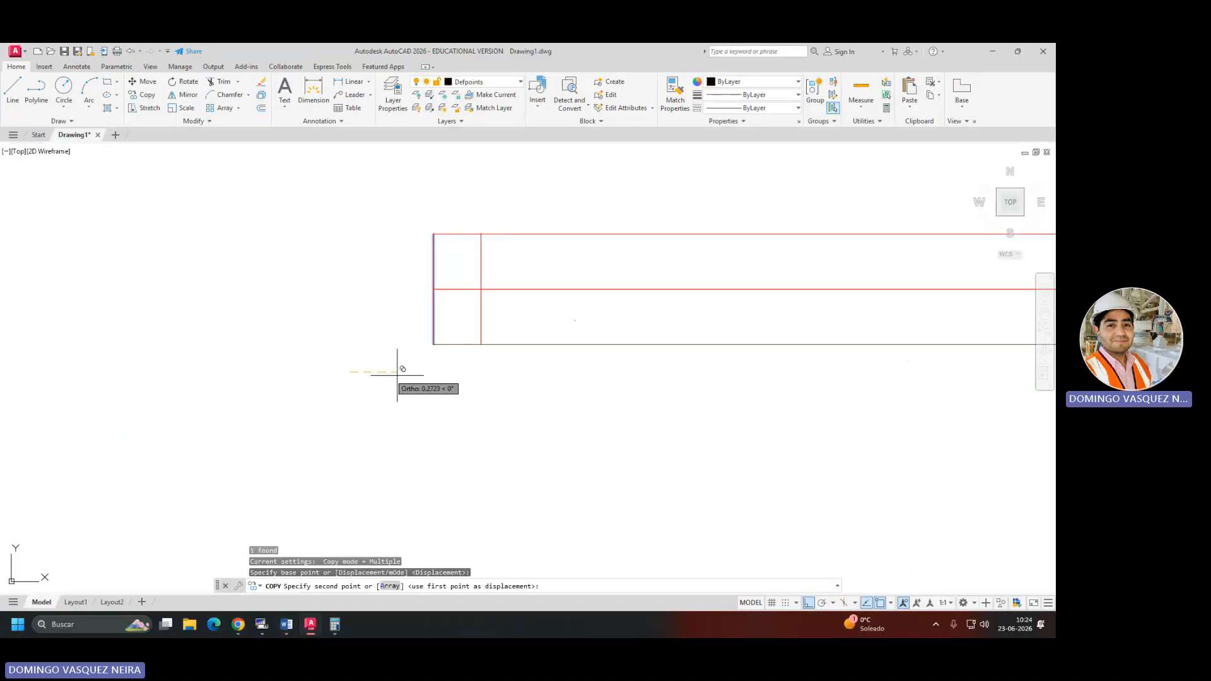
{"action": "type", "text": "1"}
{"action": "key", "text": "Return"}
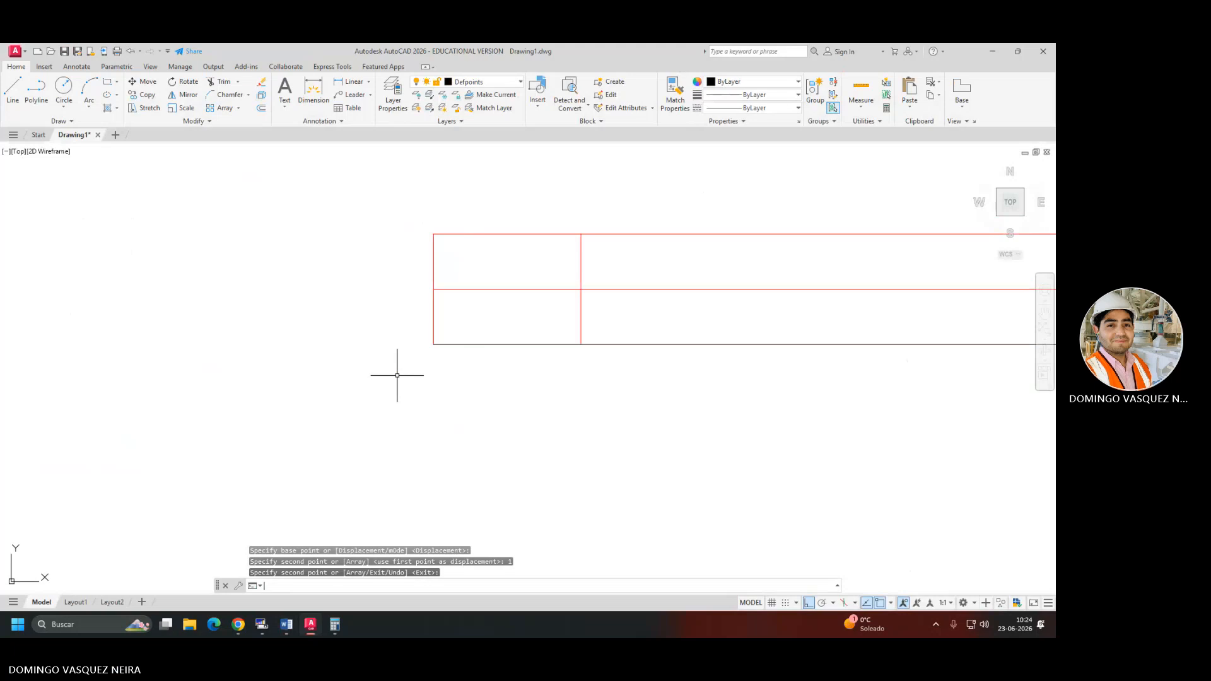
Erase the stray vertical line lying far beyond the shaft's small end.
{"action": "scroll", "coordinate": [454, 290], "scroll_direction": "down", "scroll_amount": 10}
{"action": "left_click", "coordinate": [915, 251]}
{"action": "left_click", "coordinate": [813, 337]}
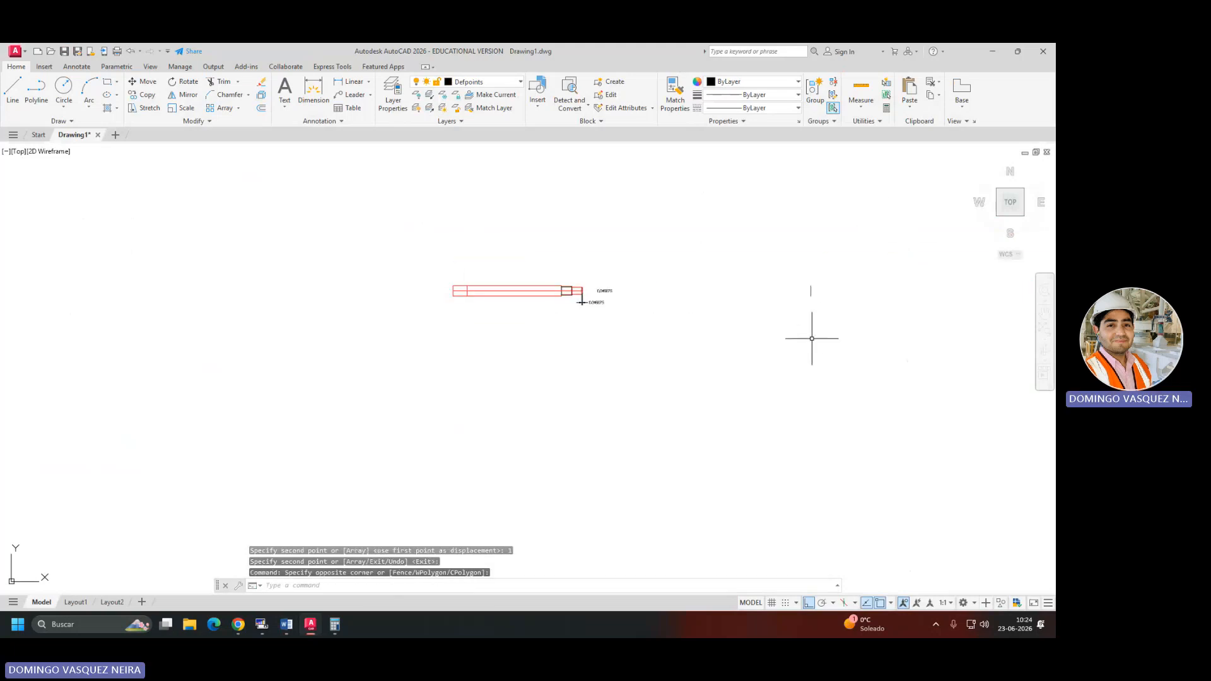
{"action": "left_click", "coordinate": [884, 197]}
{"action": "left_click", "coordinate": [789, 325]}
{"action": "key", "text": "Delete"}
Copy the shaft's centre line 0.25 upward and 0.25 downward to mark the threaded hole's diameter.
{"action": "scroll", "coordinate": [517, 291], "scroll_direction": "up", "scroll_amount": 11}
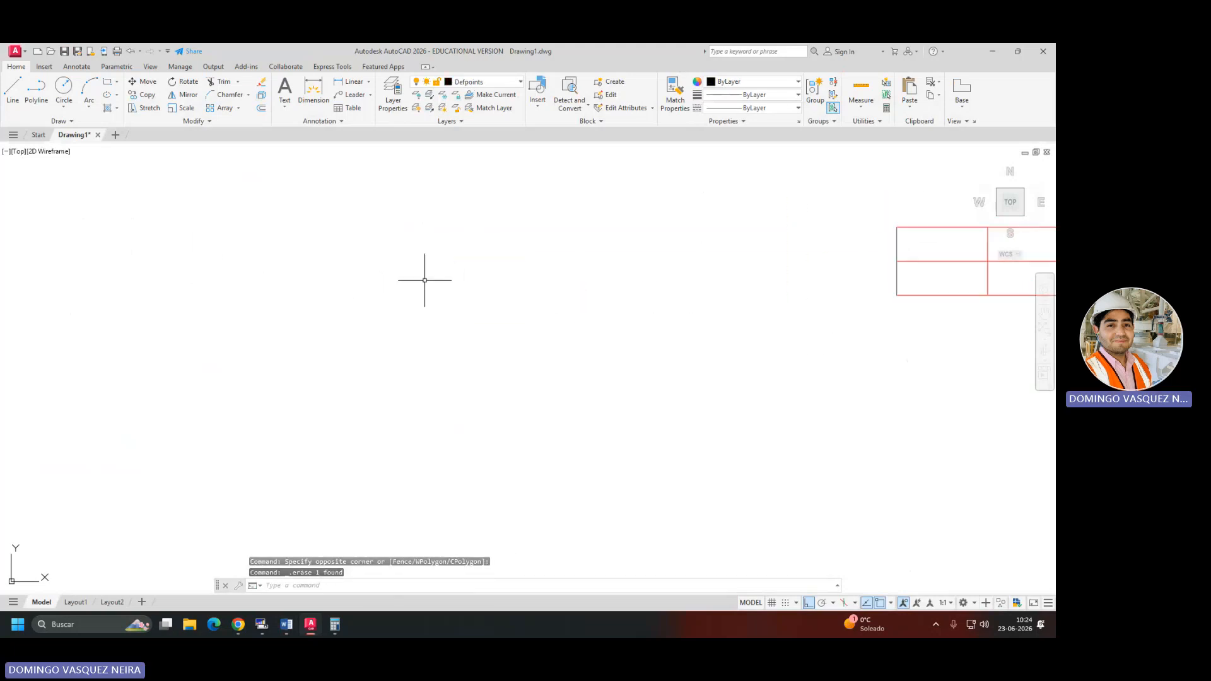
{"action": "scroll", "coordinate": [870, 291], "scroll_direction": "up", "scroll_amount": 4}
{"action": "mouse_move", "coordinate": [806, 295]}
{"action": "middle_mouse_down"}
{"action": "mouse_move", "coordinate": [355, 225]}
{"action": "mouse_move", "coordinate": [414, 252]}
{"action": "middle_mouse_up"}
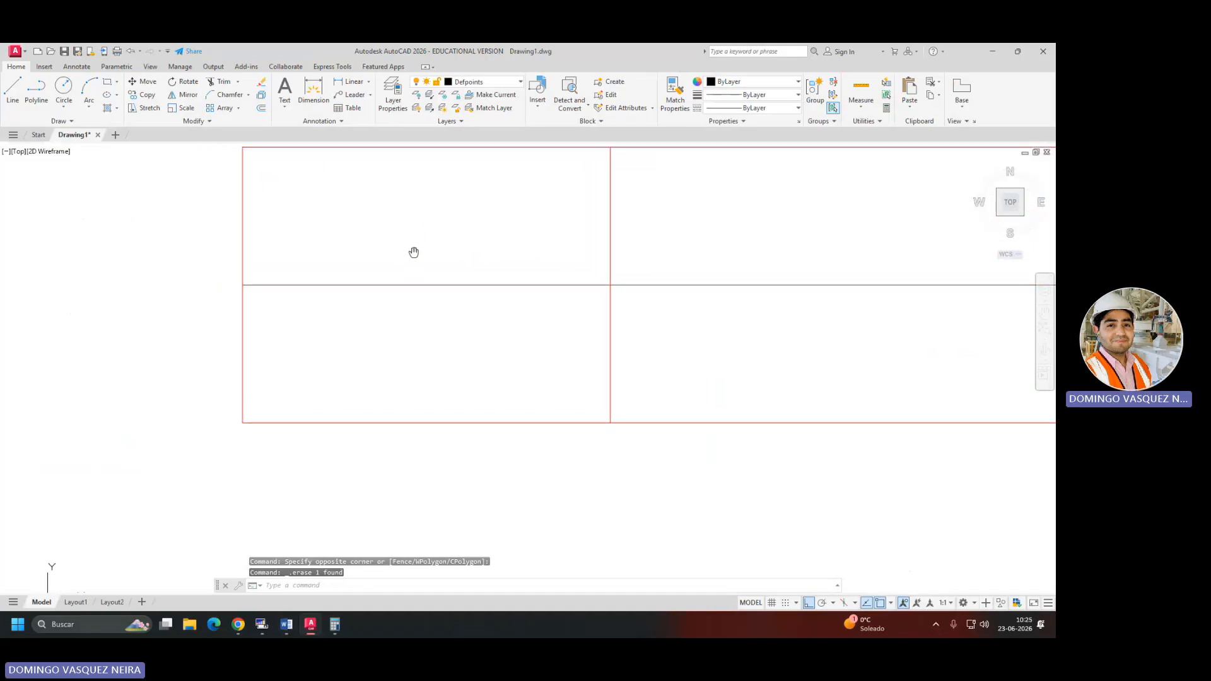
{"action": "key", "text": "alt+Tab"}
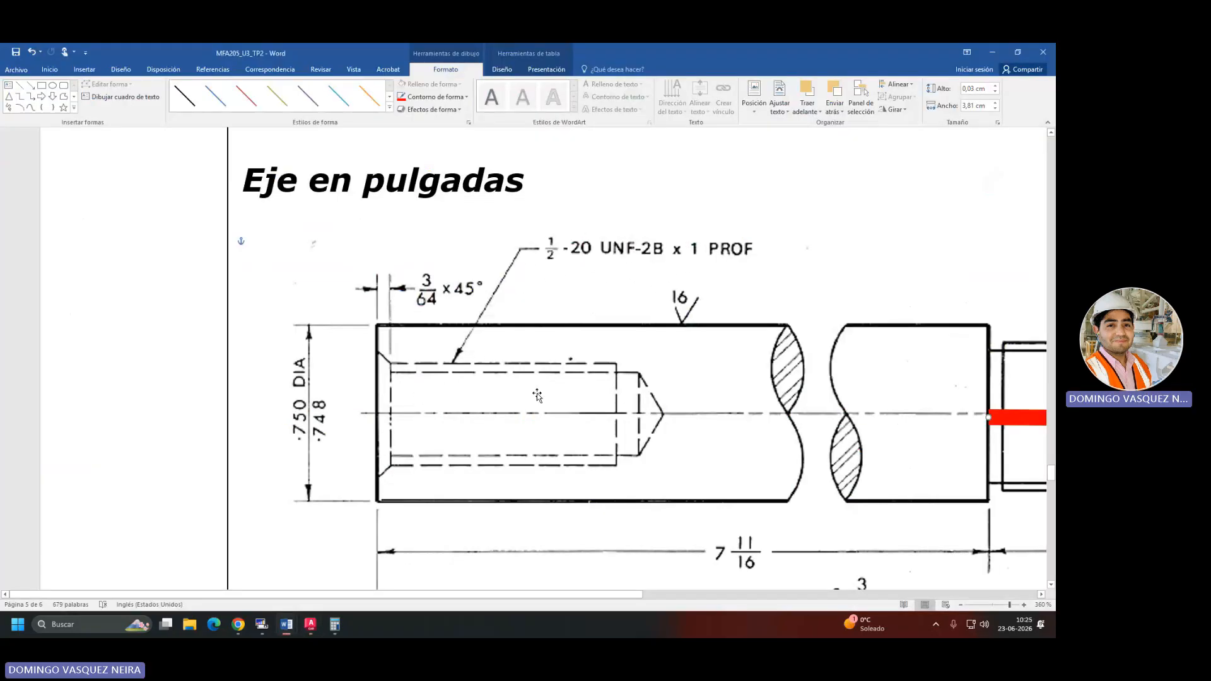
{"action": "key", "text": "alt+Tab"}
{"action": "left_click", "coordinate": [503, 252]}
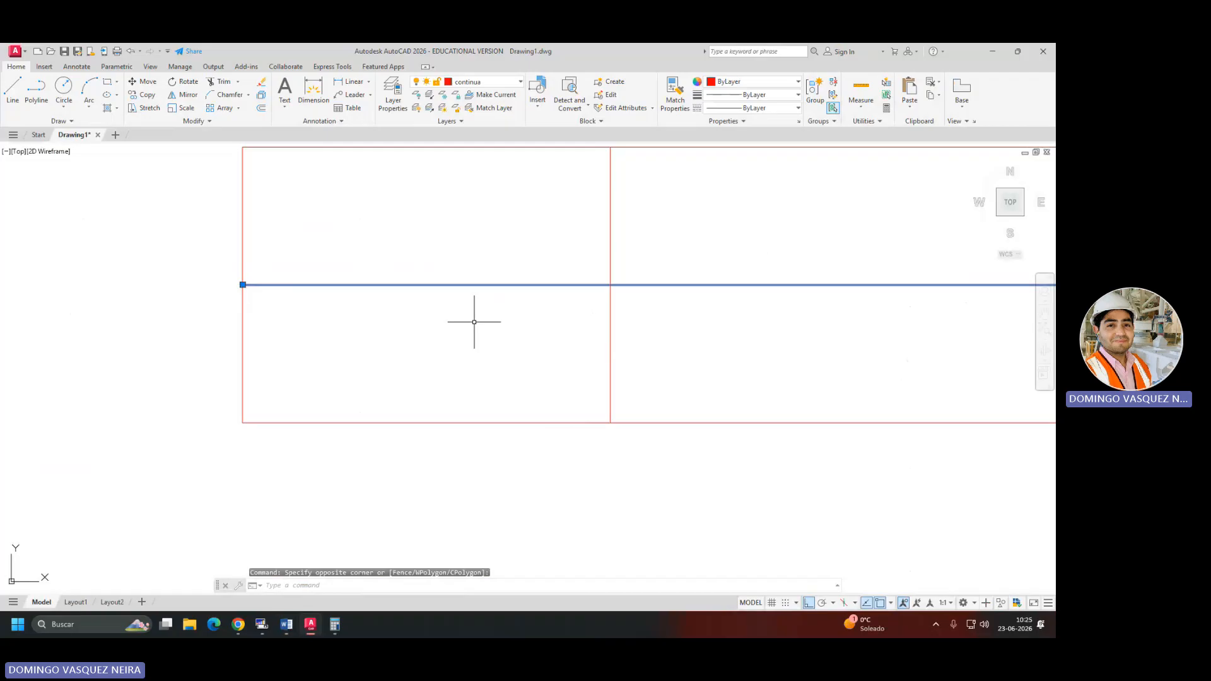
{"action": "key", "text": "Return"}
{"action": "left_click", "coordinate": [475, 348]}
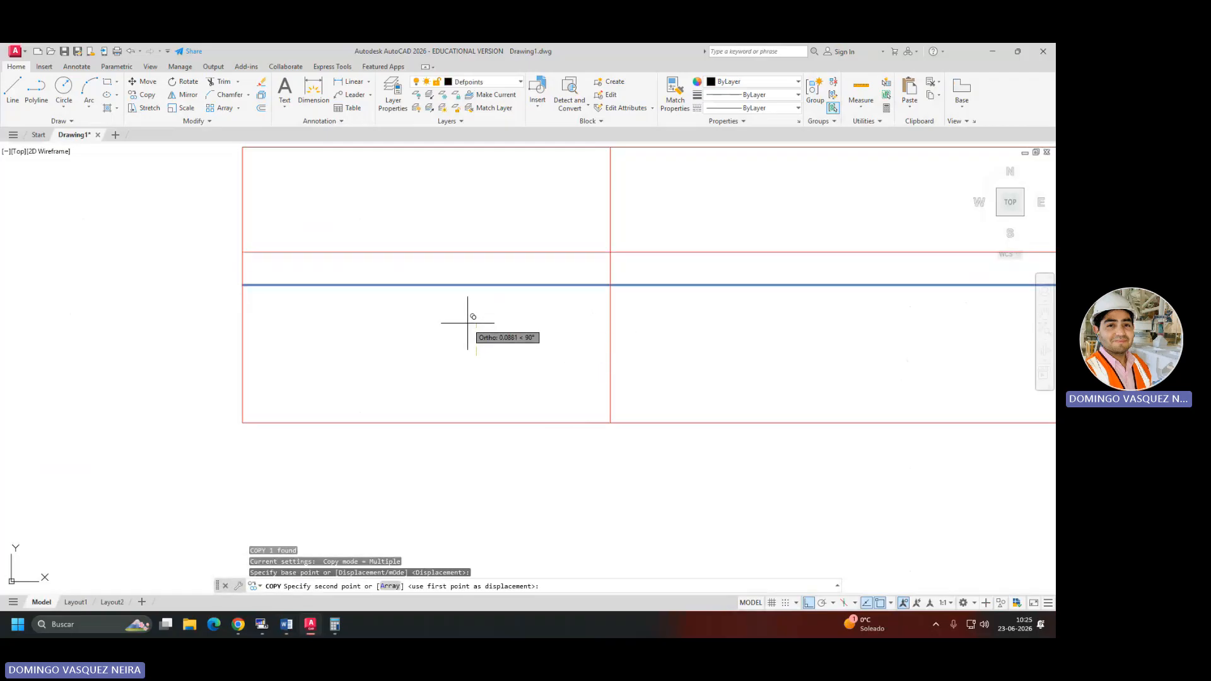
{"action": "type", "text": ".25"}
{"action": "key", "text": "Return"}
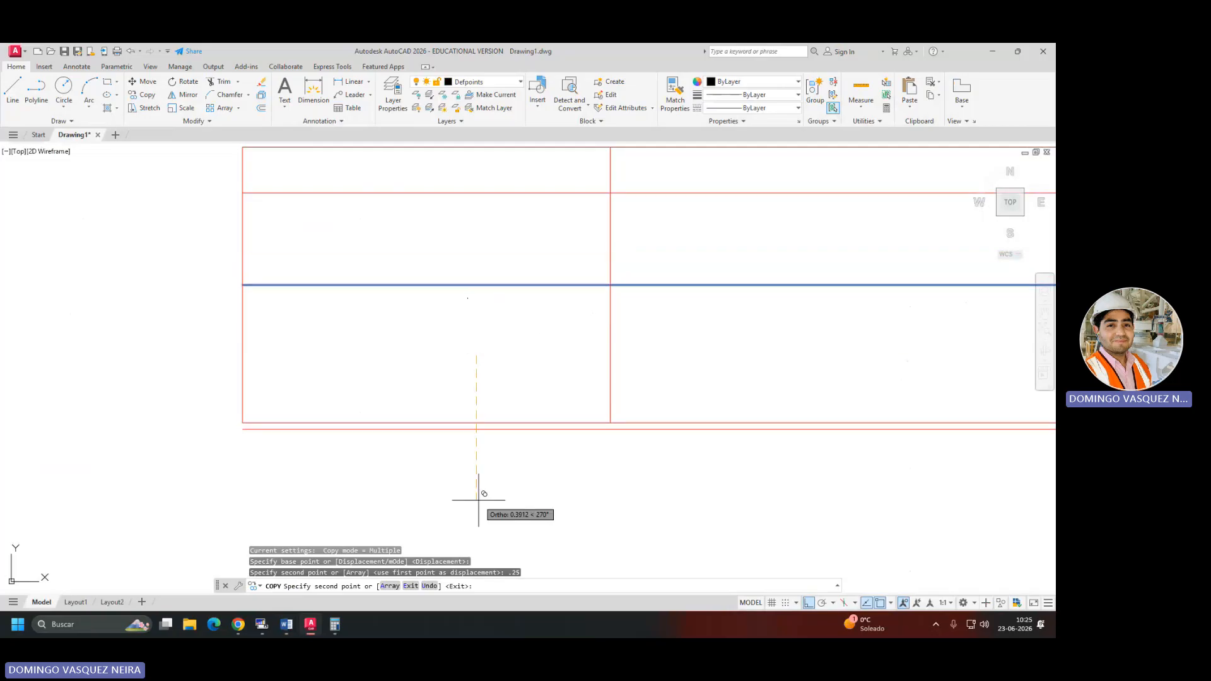
{"action": "type", "text": ".25"}
{"action": "key", "text": "Return"}
{"action": "key", "text": "Return"}
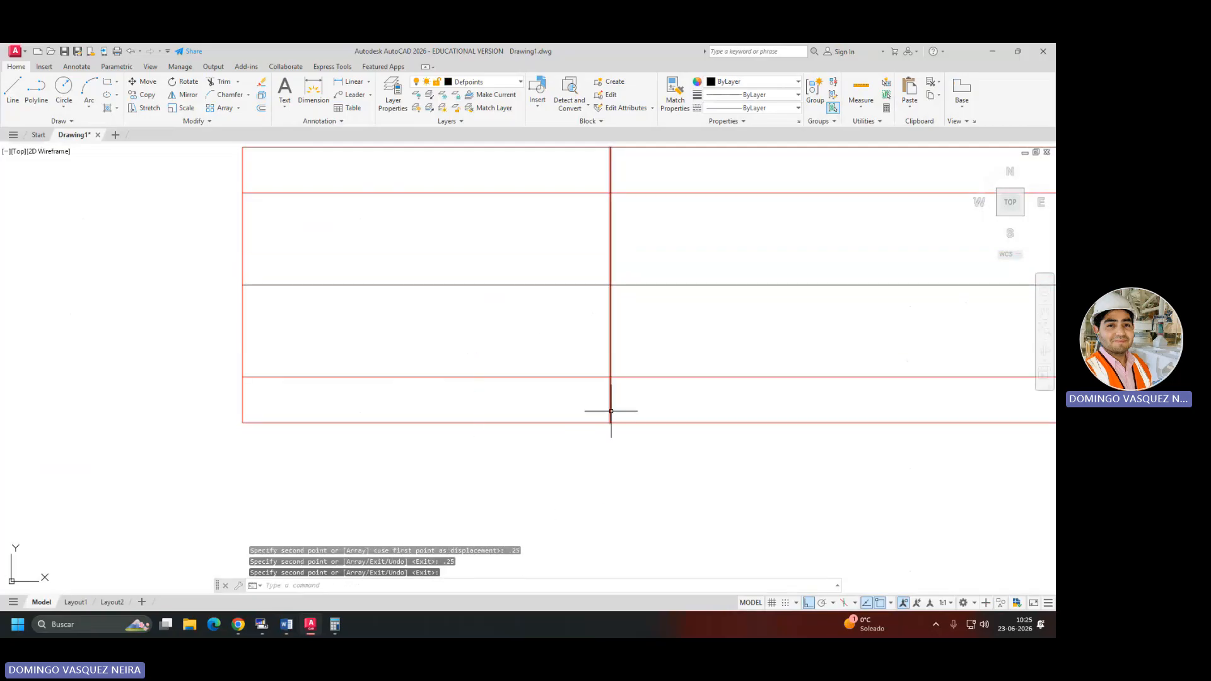
Trim the depth line and both diameter lines where they cross, leaving a closed rectangular hole outline at the shaft's large end.
{"action": "left_click", "coordinate": [611, 184]}
{"action": "left_click", "coordinate": [602, 201]}
{"action": "left_click", "coordinate": [657, 379]}
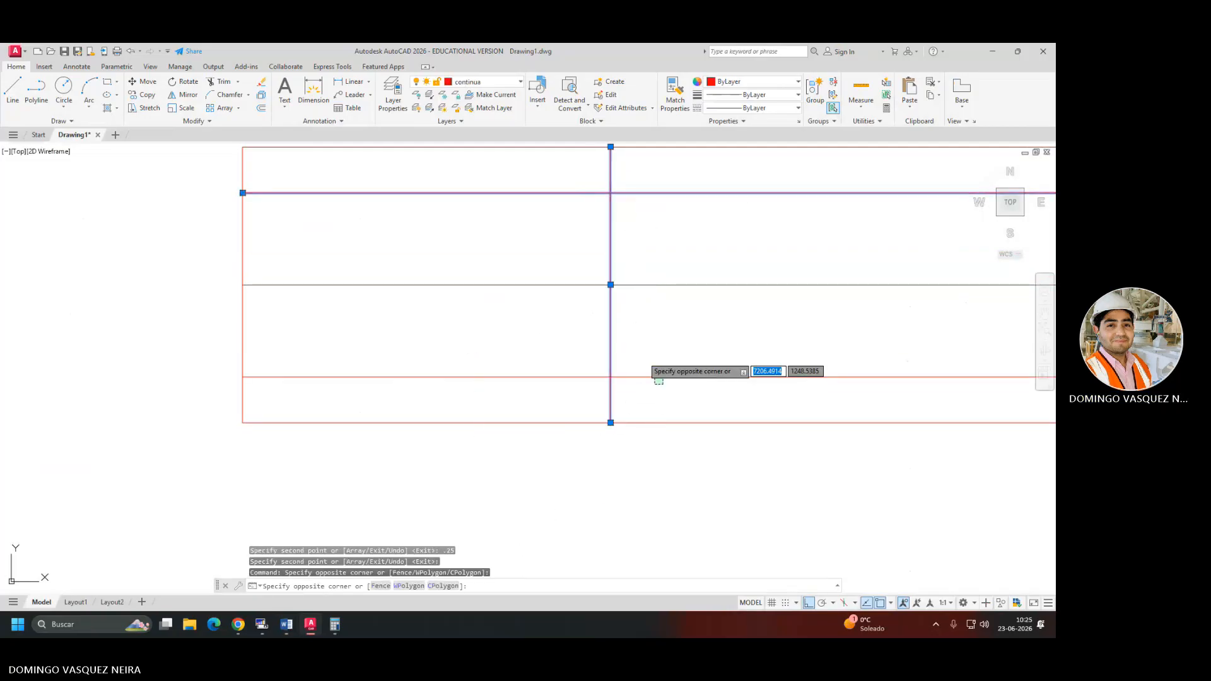
{"action": "left_click", "coordinate": [643, 355]}
{"action": "type", "text": "tr"}
{"action": "key", "text": "Return"}
{"action": "left_click_drag", "start_coordinate": [648, 381], "coordinate": [638, 386]}
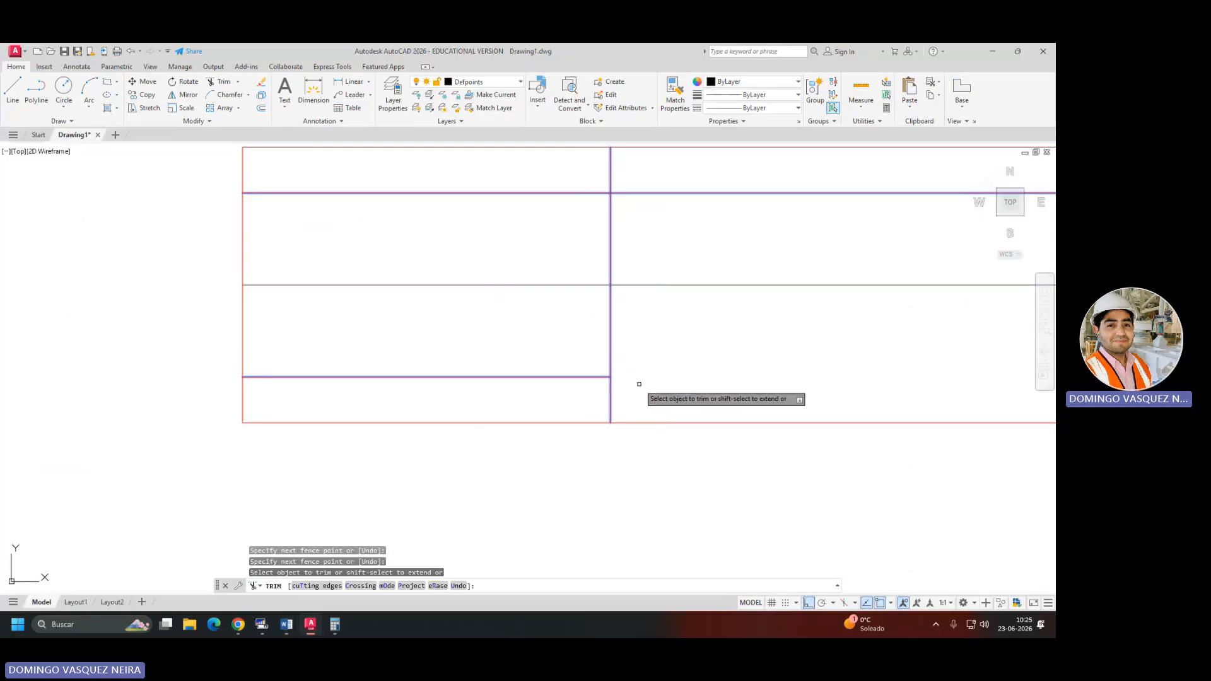
{"action": "left_click", "coordinate": [609, 404]}
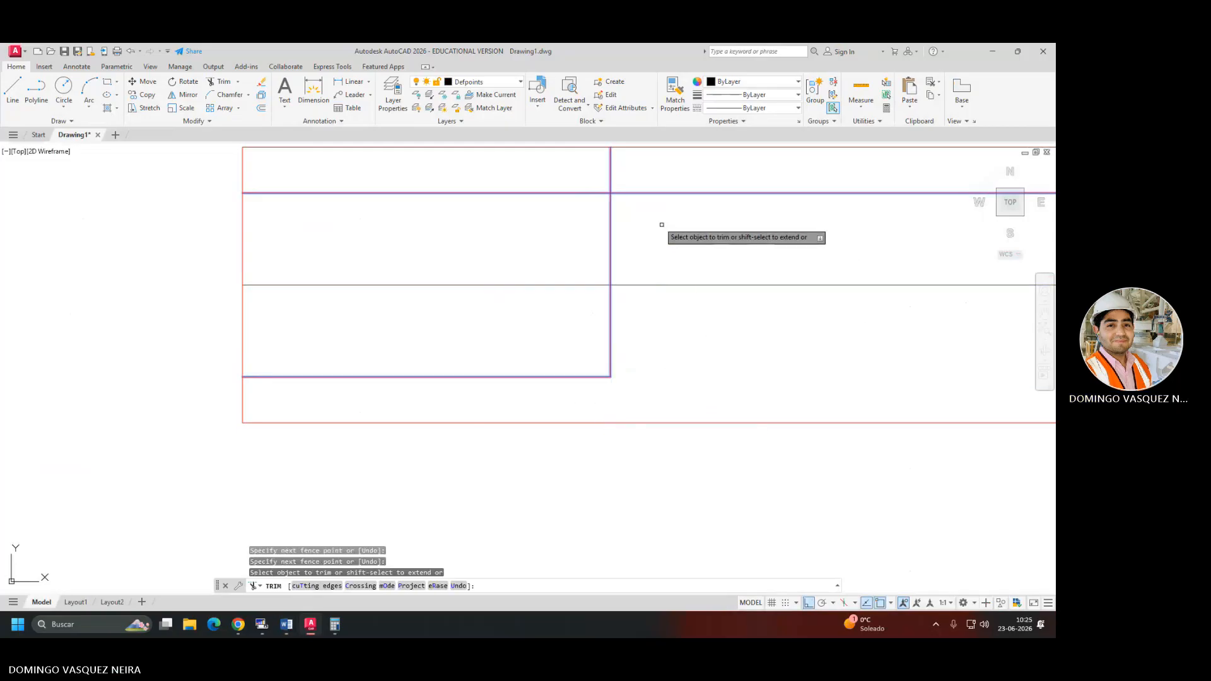
{"action": "left_click", "coordinate": [657, 190]}
{"action": "left_click", "coordinate": [610, 165]}
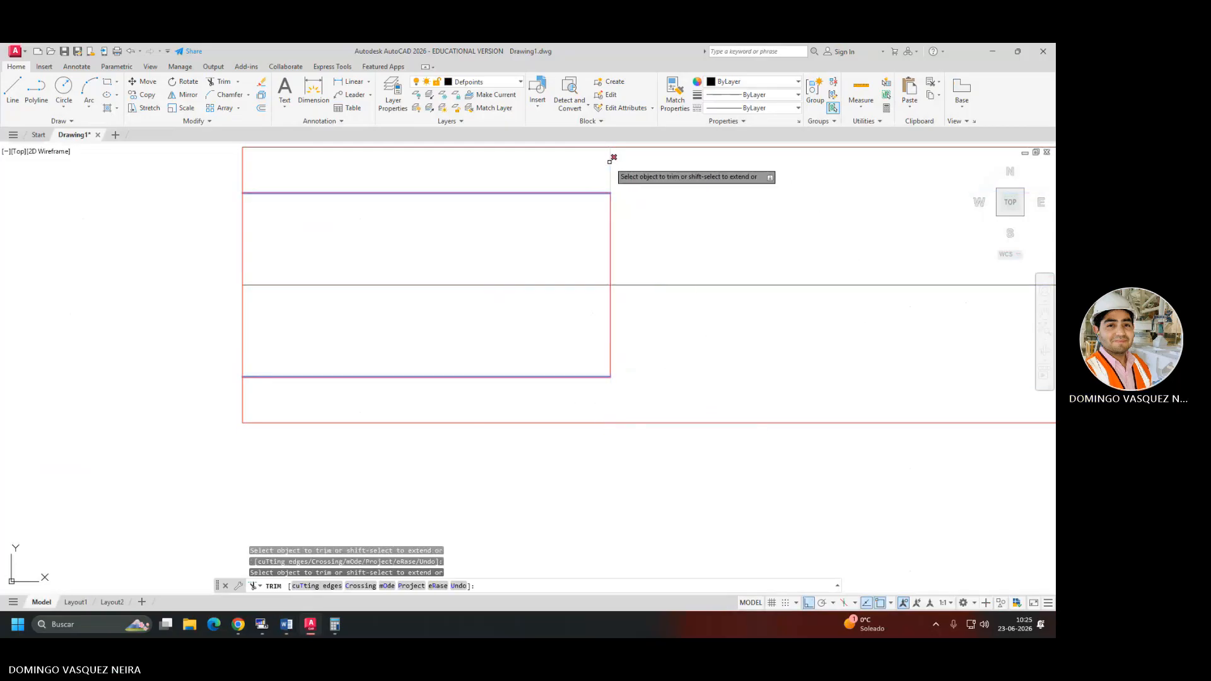
{"action": "key", "text": "Escape"}
Compare the trimmed hole with the threaded hole and its thread callout in the Word exercise.
{"action": "key", "text": "alt+Tab"}
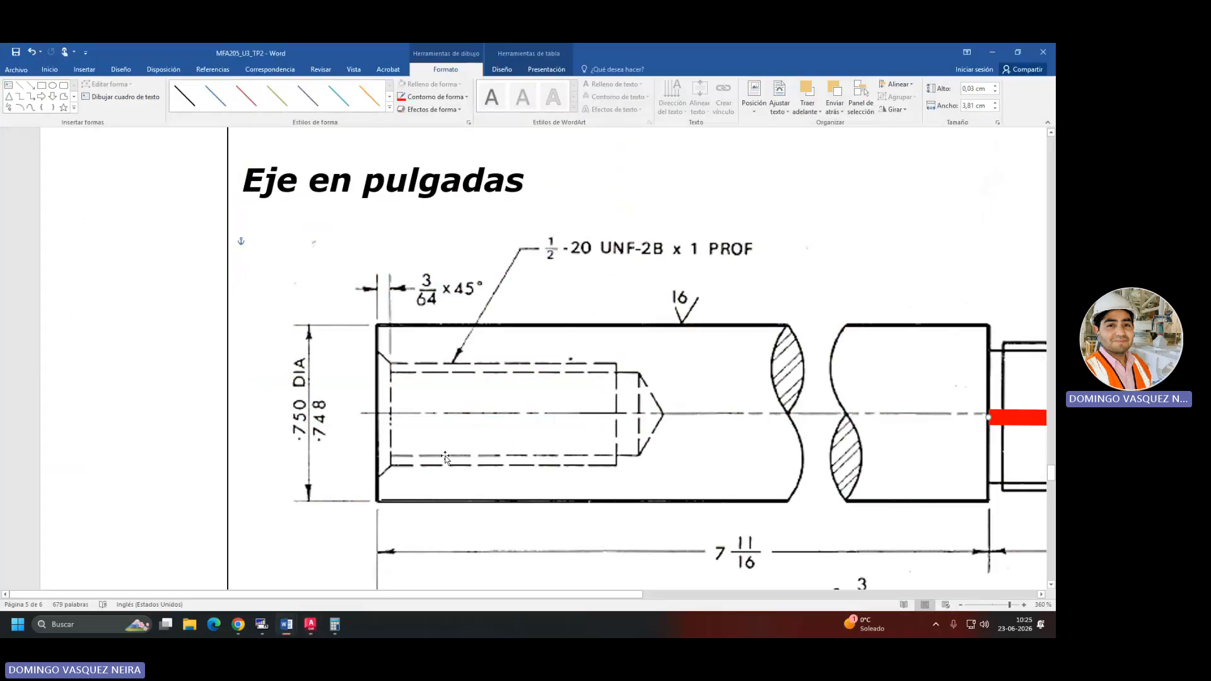
{"action": "key", "text": "alt+Tab"}
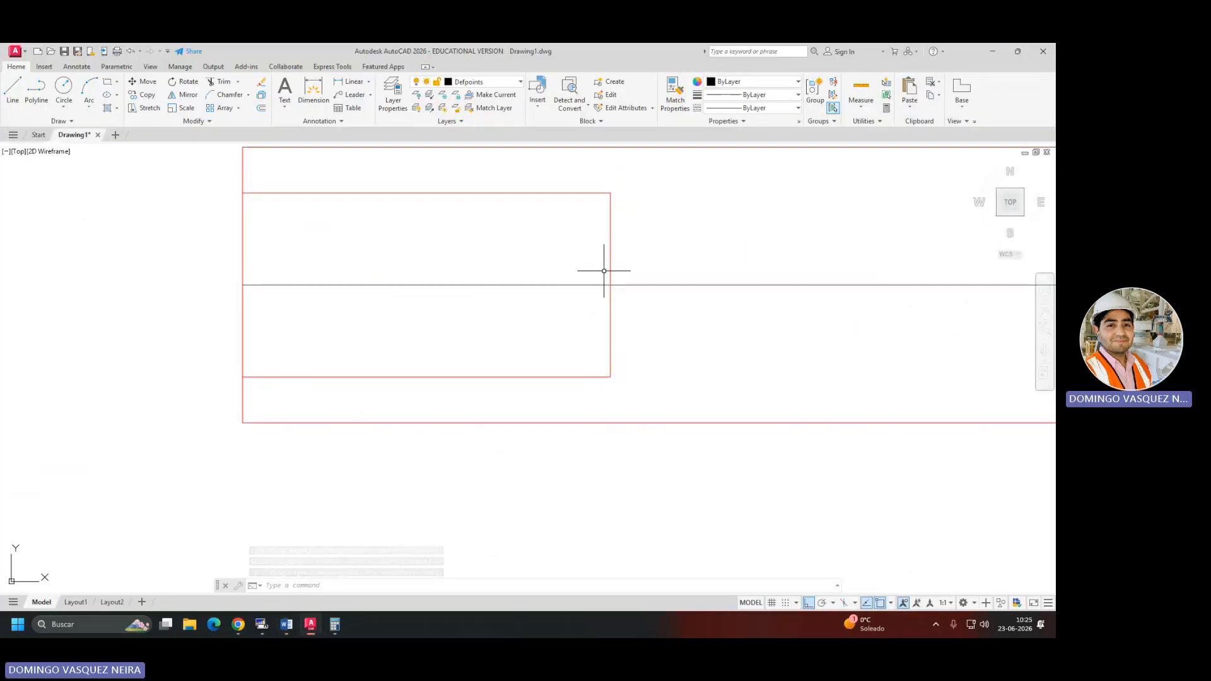
{"action": "key", "text": "alt+Tab"}
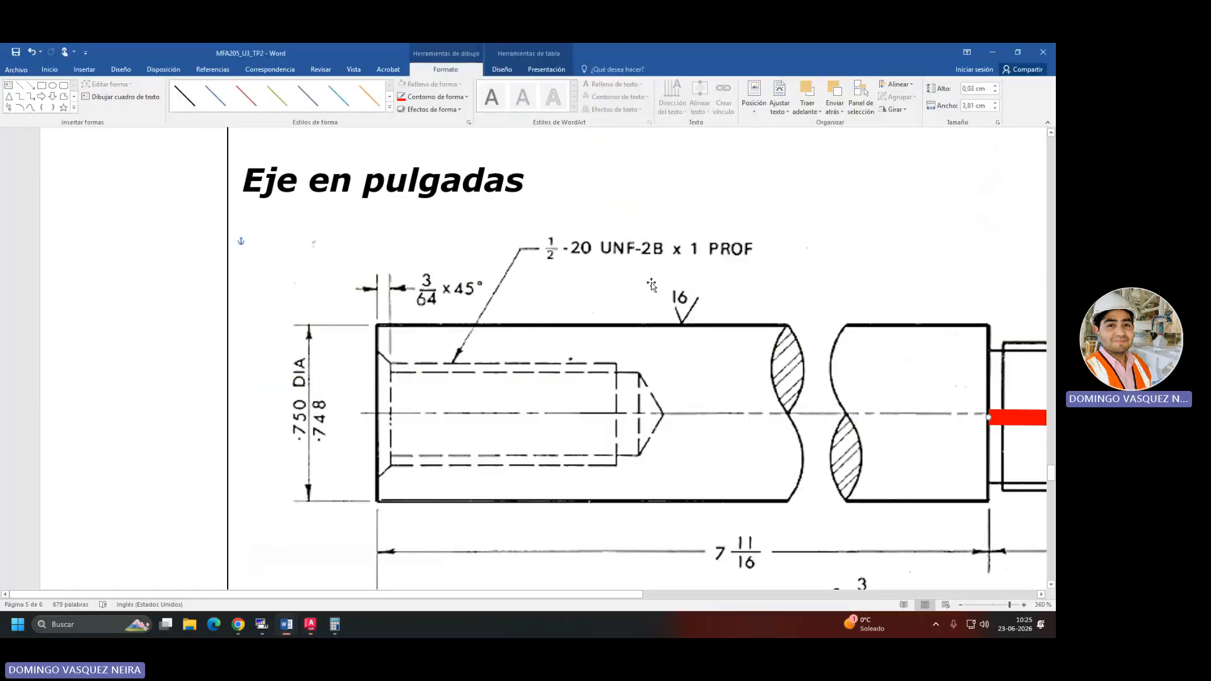
Switch to Chrome, search Google for "tabla de roscas" in a new tab, and preview the Facebook thread table "La tabla más completa para roscas".
{"action": "key", "text": "alt+Tab"}
{"action": "key", "text": "alt+Tab"}
{"action": "key", "text": "alt+Tab"}
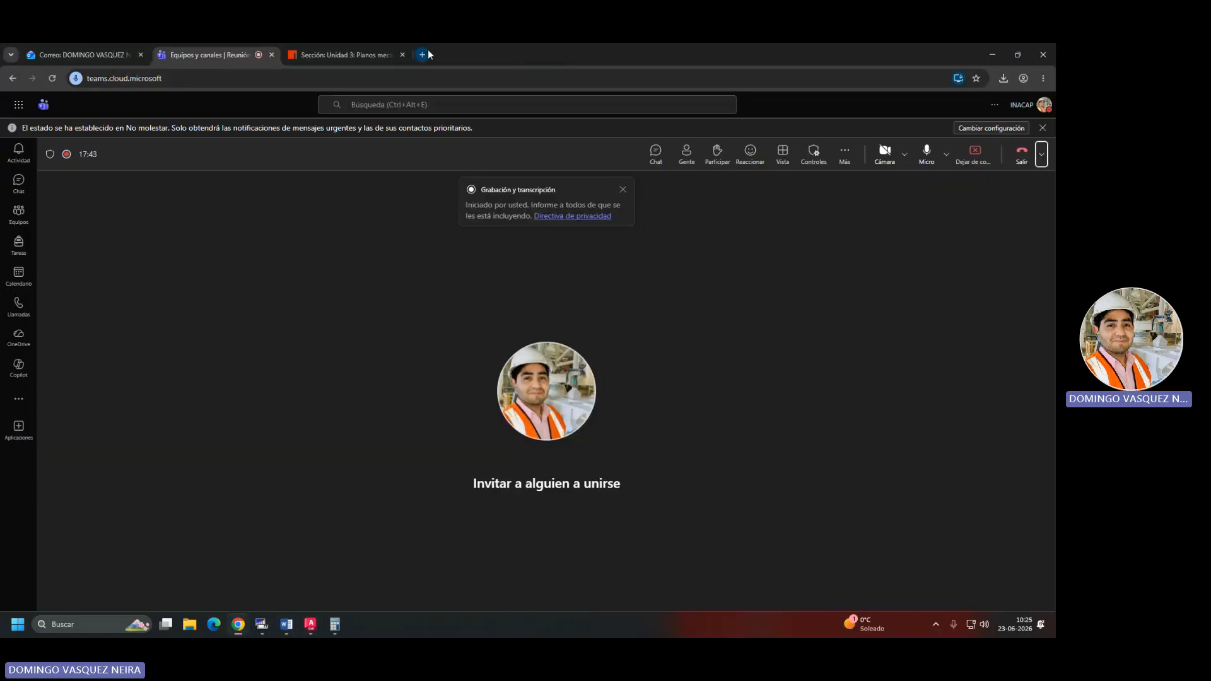
{"action": "left_click", "coordinate": [424, 54]}
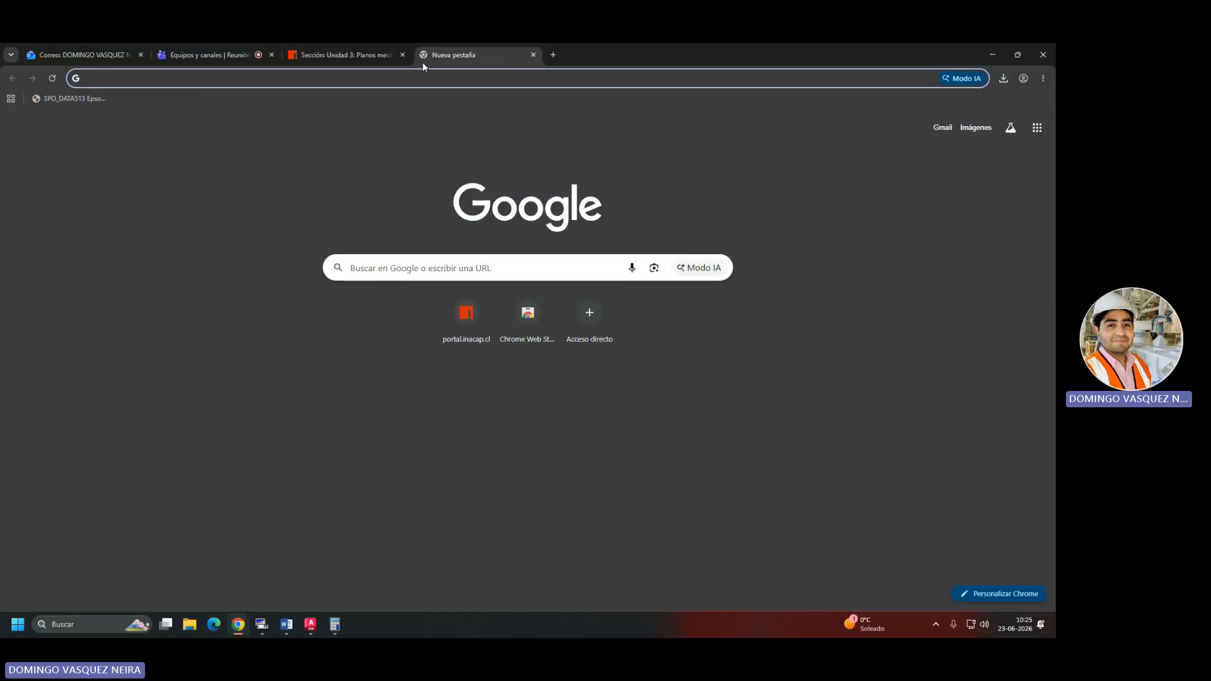
{"action": "type", "text": "TABLA DE R"}
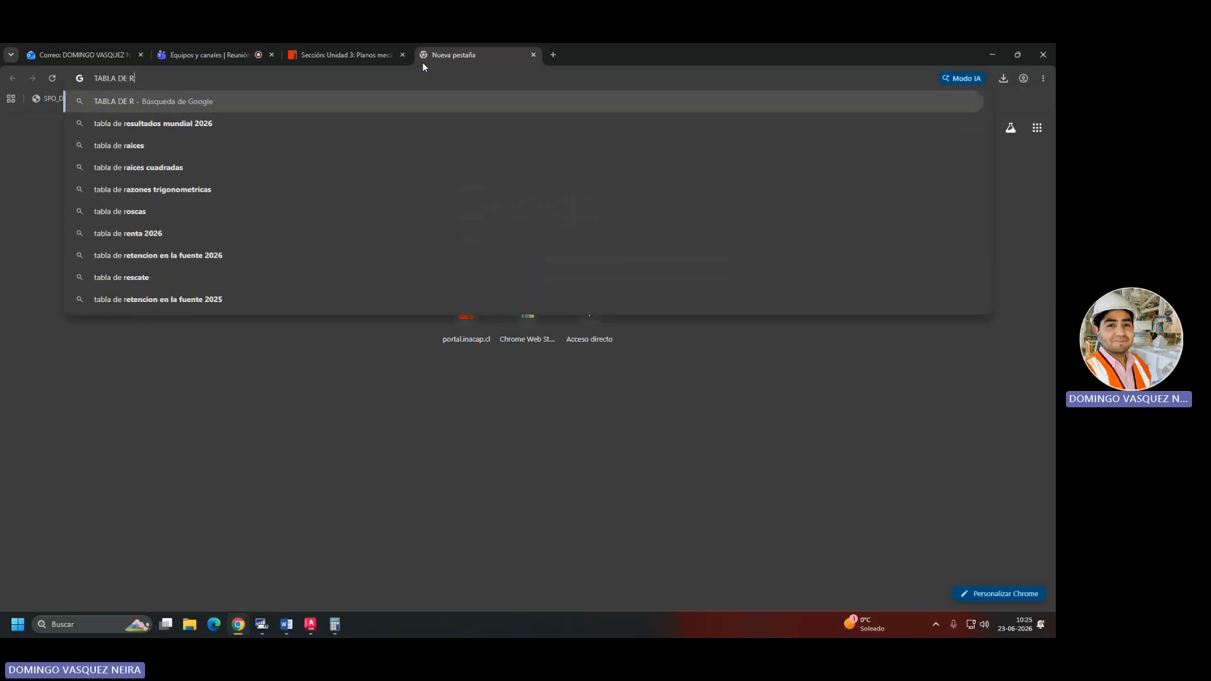
{"action": "type", "text": "OS"}
{"action": "key", "text": "Down"}
{"action": "key", "text": "Return"}
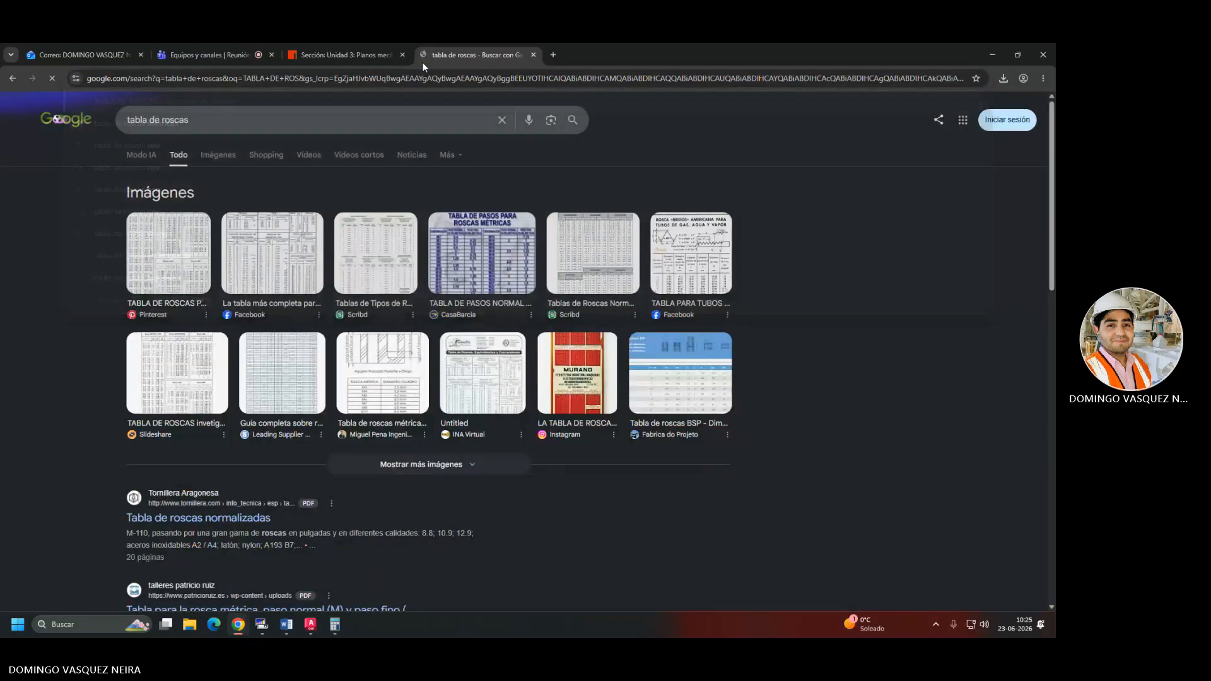
{"action": "left_click", "coordinate": [277, 265]}
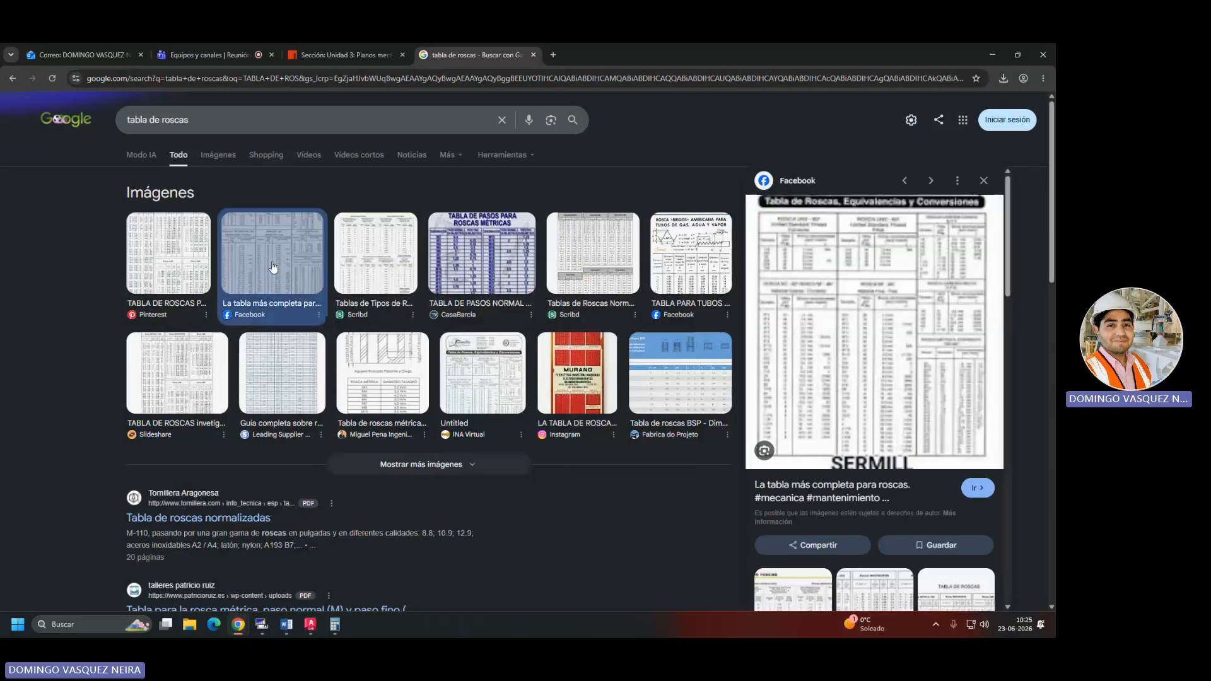
Open the Facebook thread table post and its image in new tabs, and enlarge the image to read the recommended drill sizes.
{"action": "right_click", "coordinate": [863, 312]}
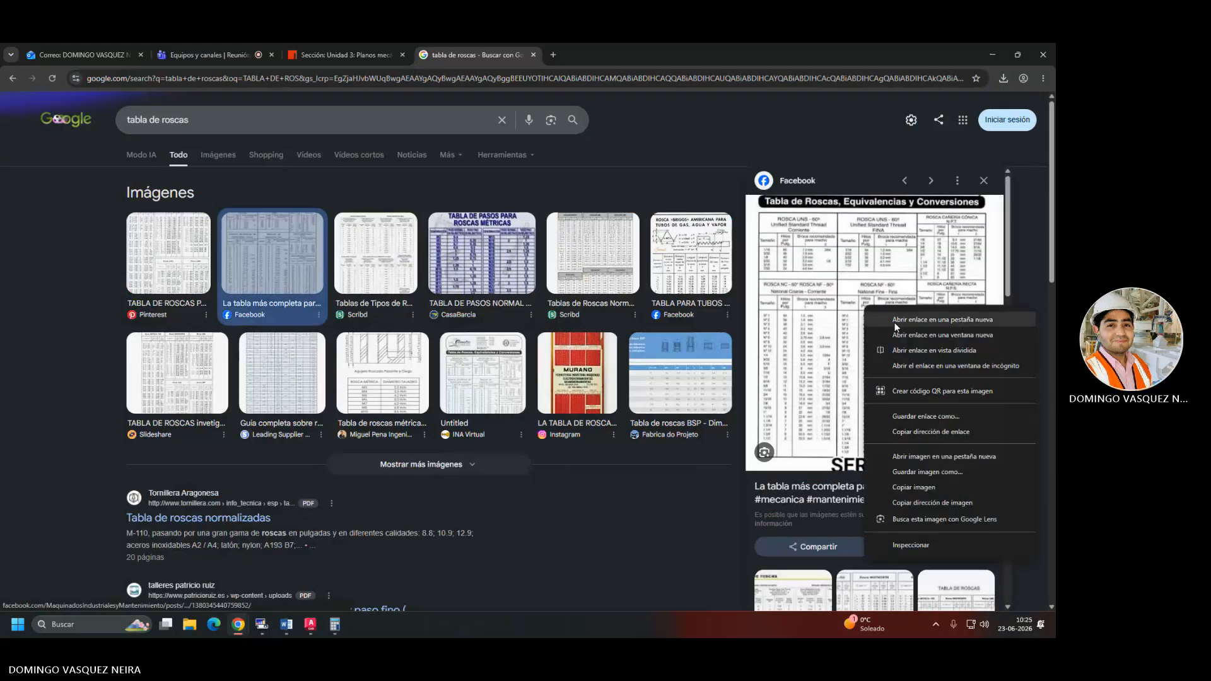
{"action": "left_click", "coordinate": [926, 320]}
{"action": "right_click", "coordinate": [734, 339]}
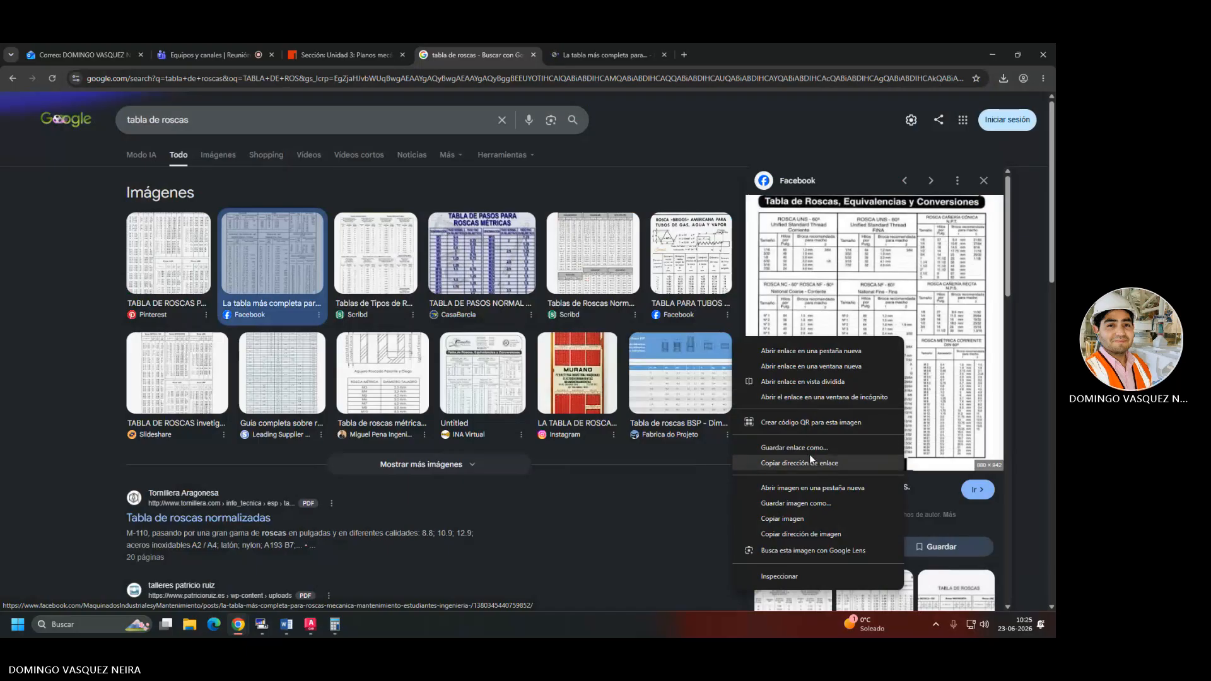
{"action": "left_click", "coordinate": [801, 489]}
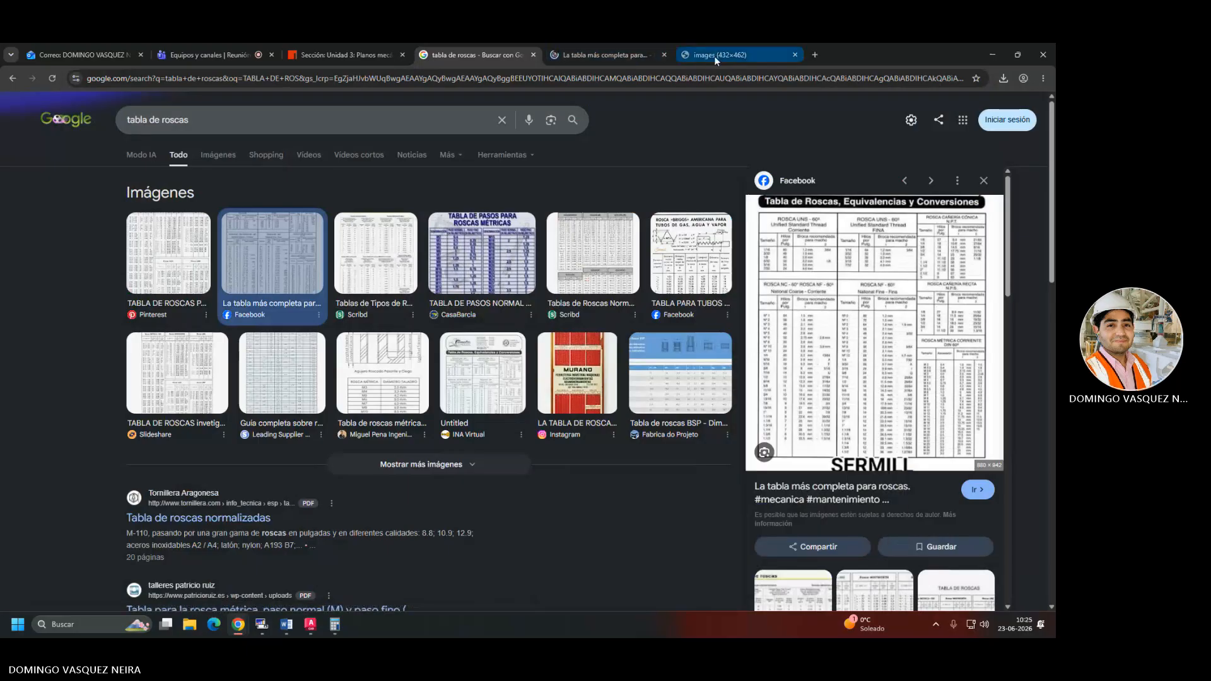
{"action": "left_click", "coordinate": [741, 55]}
{"action": "scroll", "coordinate": [605, 369], "scroll_direction": "up", "scroll_amount": 5, "text": "ctrl"}
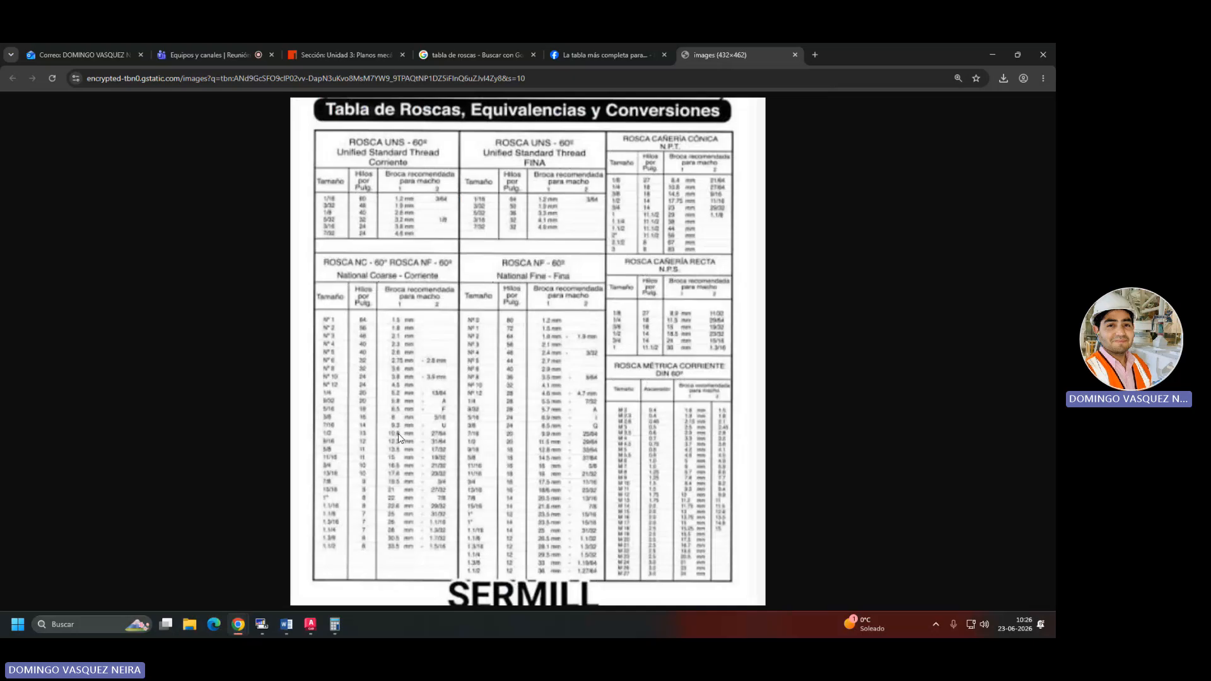
Close the thread table image, the Facebook post and the thread table search results.
{"action": "key", "text": "ctrl+w"}
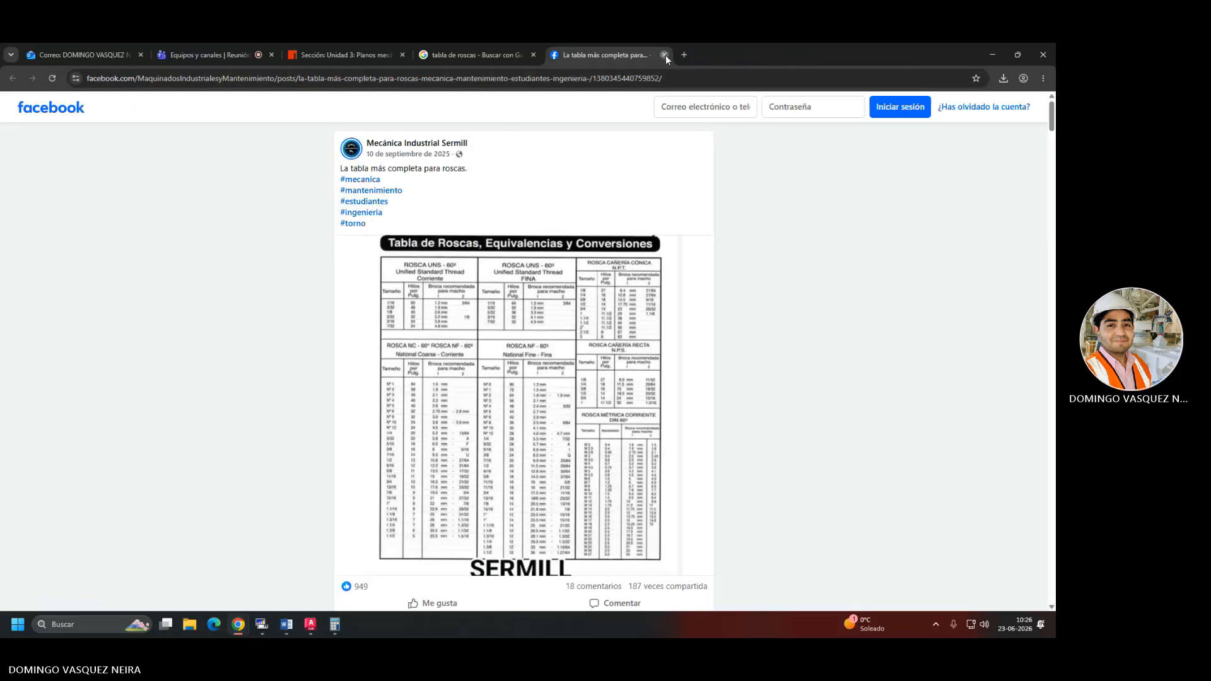
{"action": "left_click", "coordinate": [664, 54]}
{"action": "key", "text": "ctrl+w"}
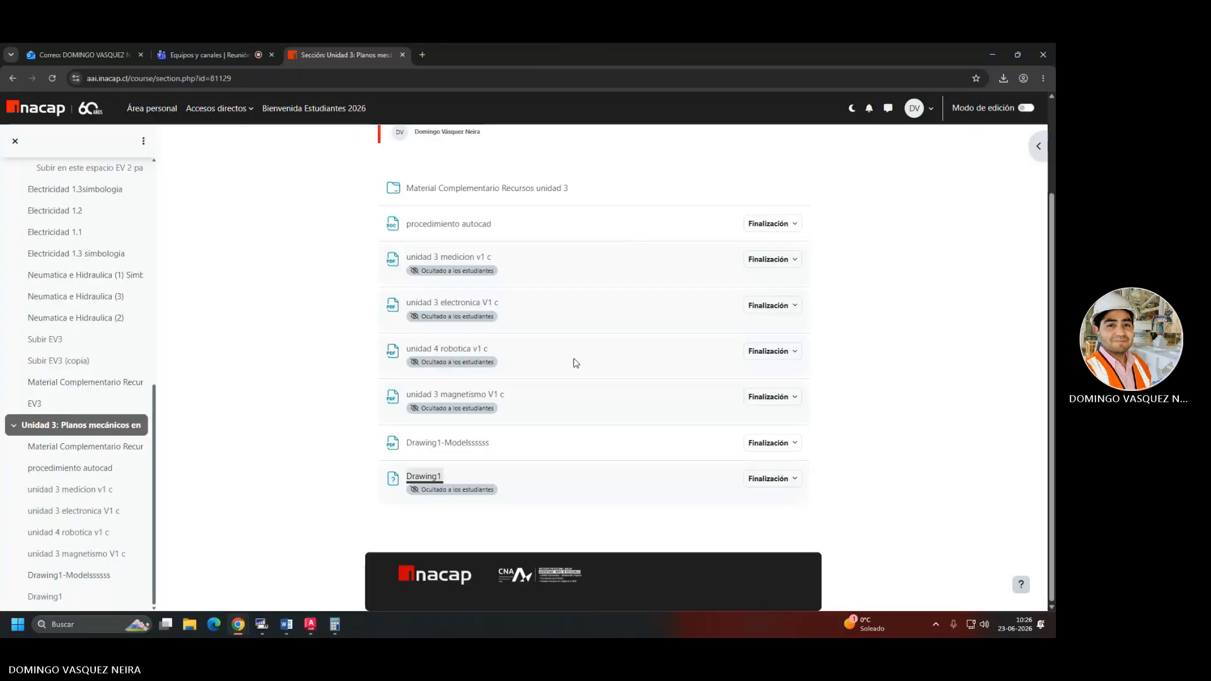
Convert 10,8 mm to inches by dividing it by 25,4 in Calculadora, mark the first three decimals, and close the calculator.
{"action": "key", "text": "alt+Tab"}
{"action": "key", "text": "super"}
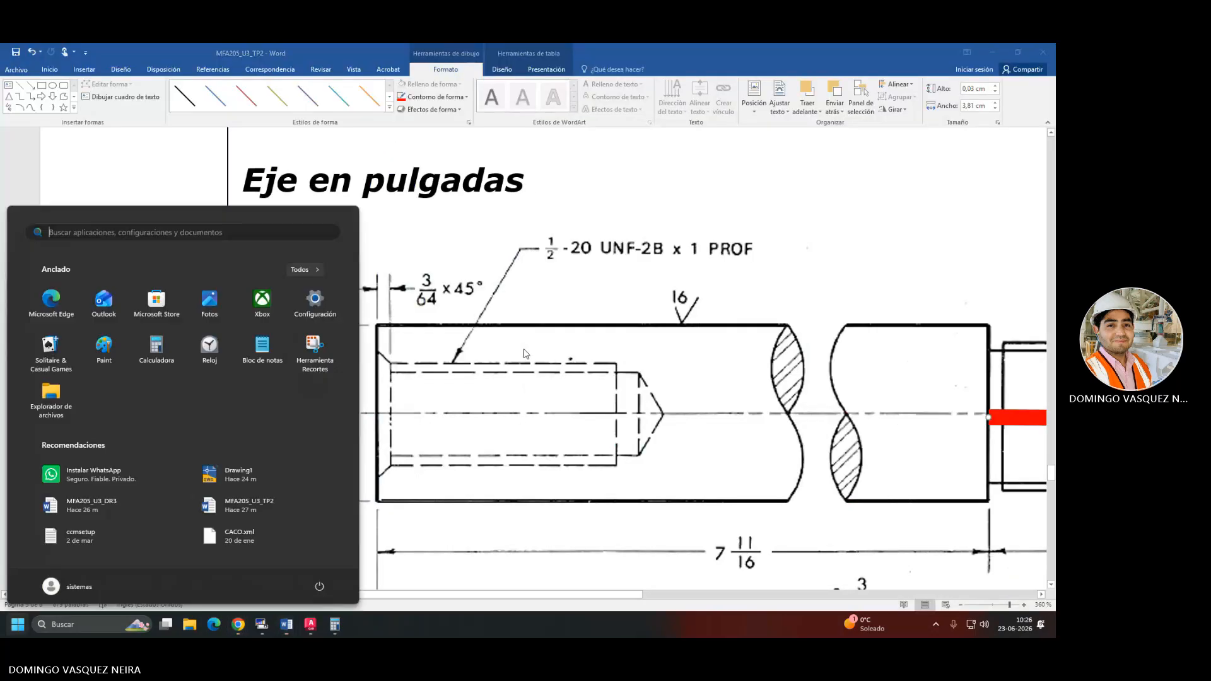
{"action": "type", "text": "CL"}
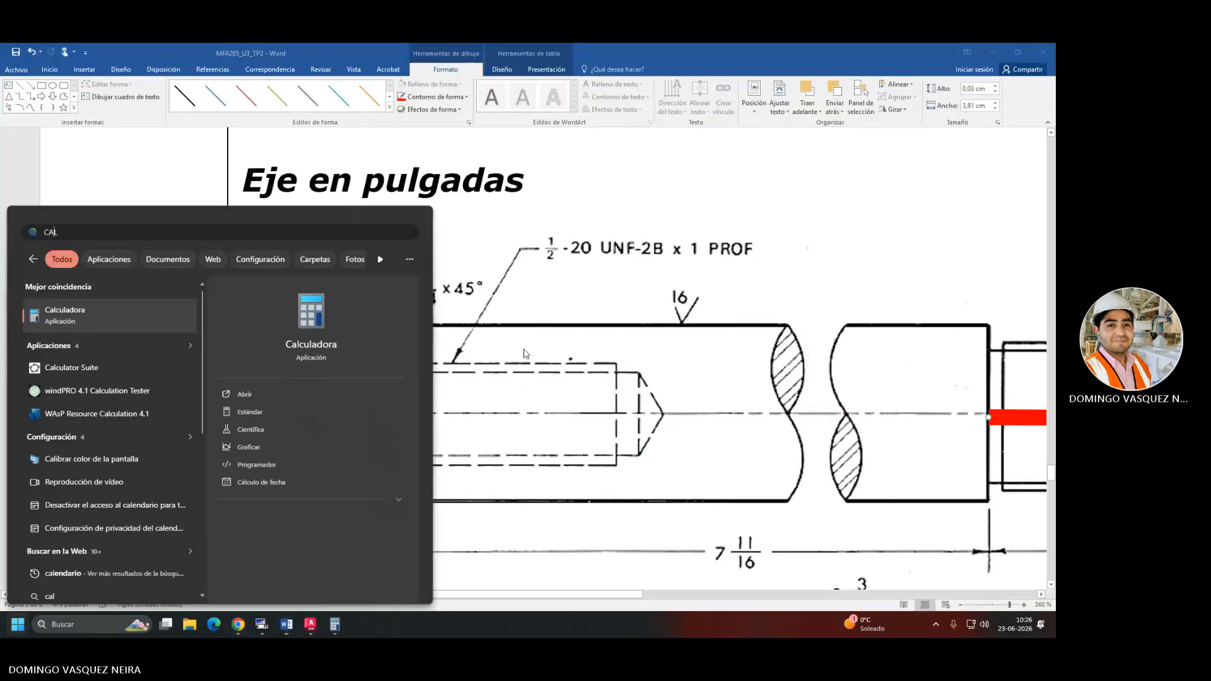
{"action": "key", "text": "Return"}
{"action": "type", "text": "10"}
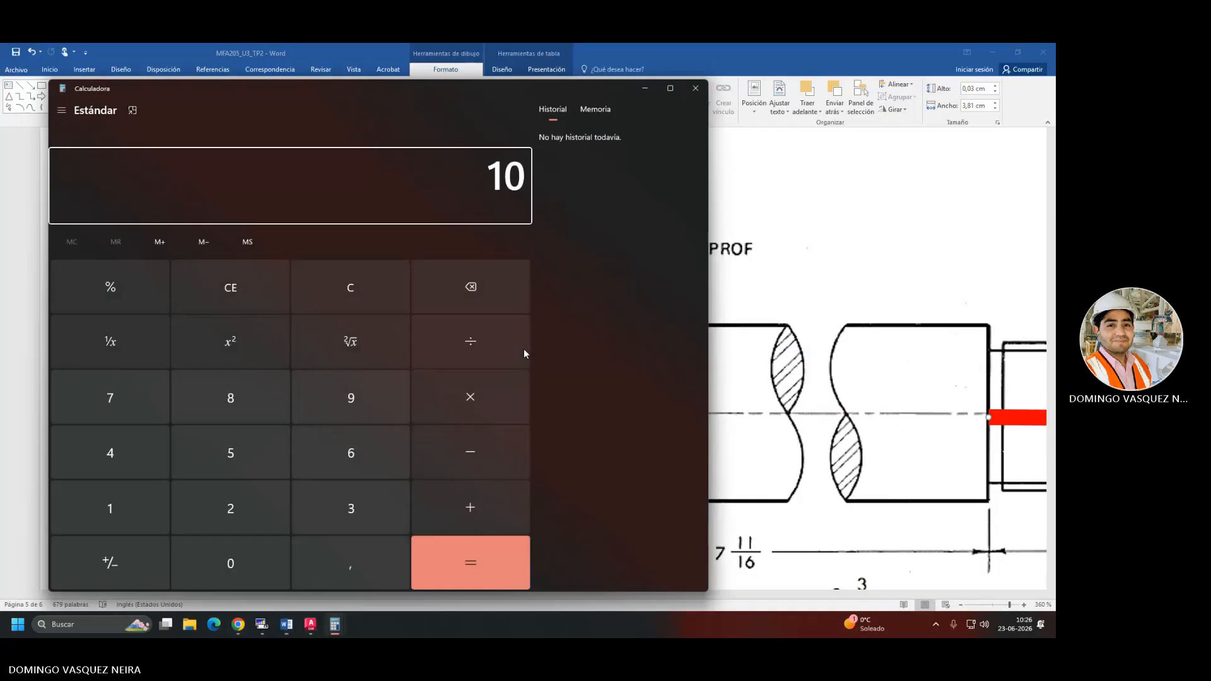
{"action": "type", "text": ",8/25,4"}
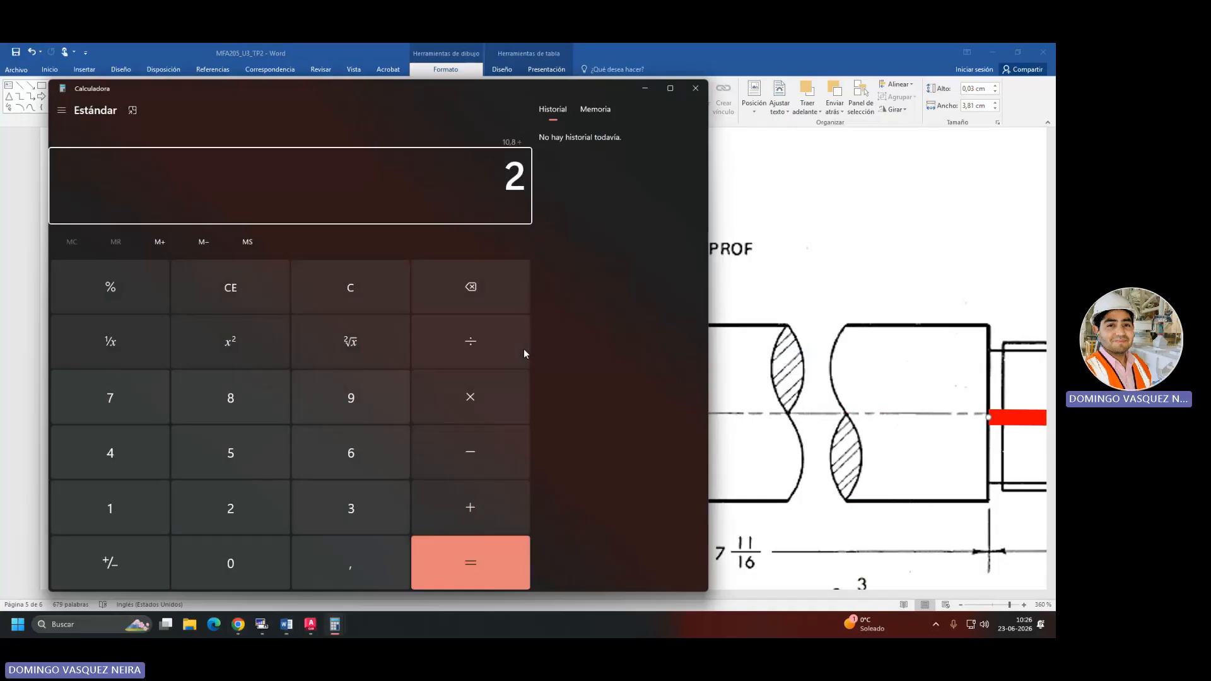
{"action": "key", "text": "Return"}
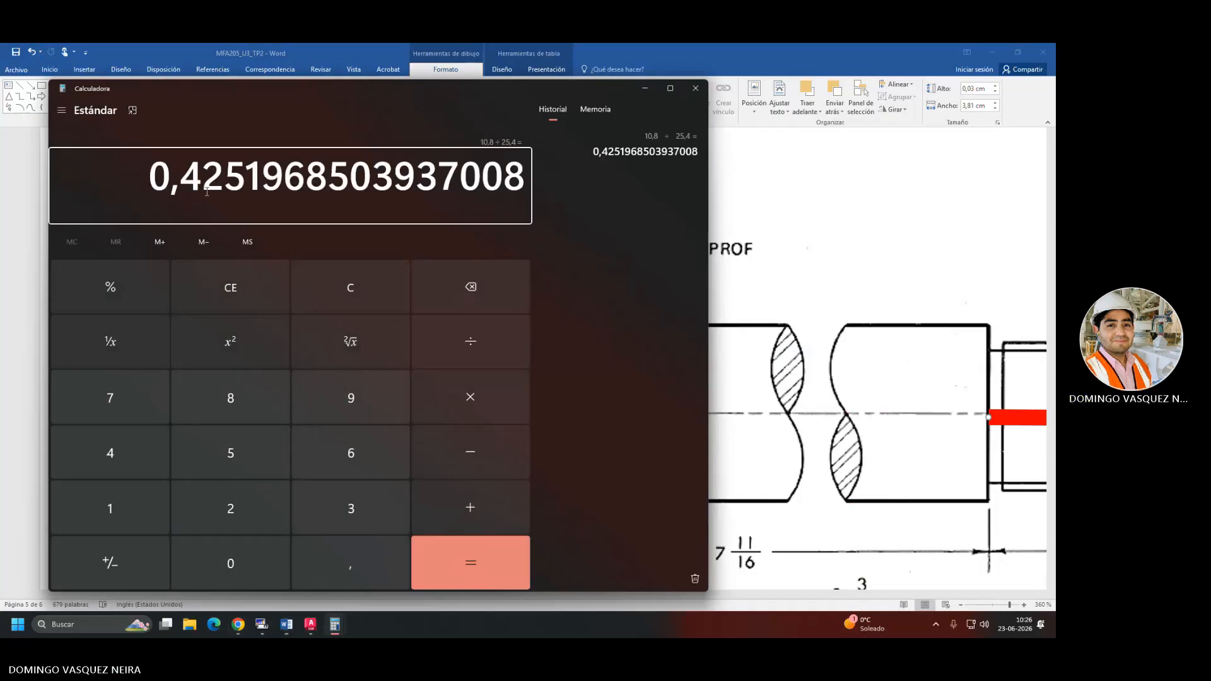
{"action": "left_click_drag", "start_coordinate": [184, 179], "coordinate": [239, 181]}
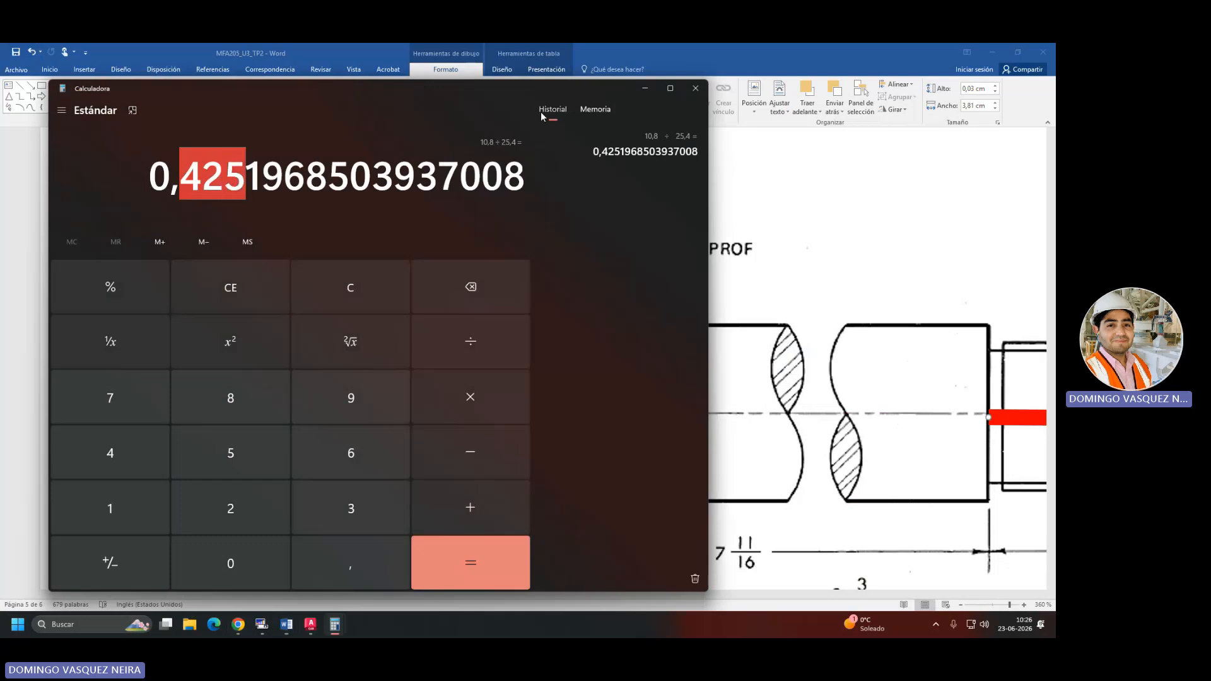
{"action": "left_click", "coordinate": [696, 88]}
Switch to AutoCAD and offset the shaft's centreline by 0.21 to both sides.
{"action": "key", "text": "alt+Tab"}
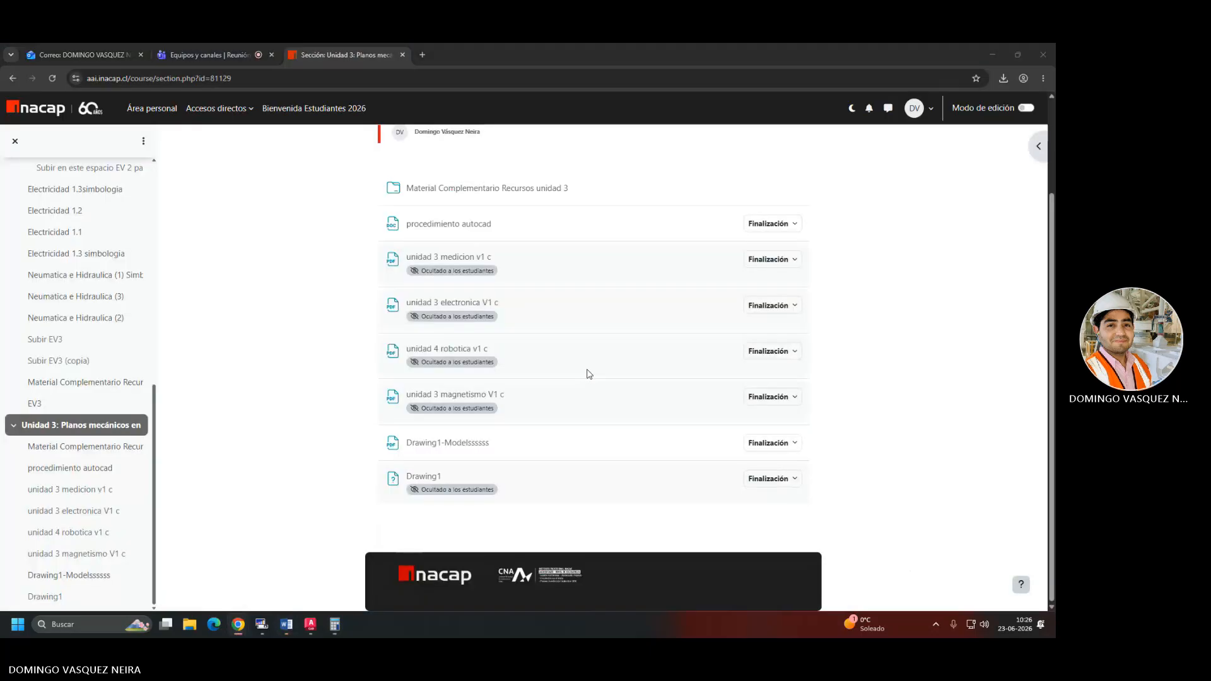
{"action": "key", "text": "alt+Tab"}
{"action": "key", "text": "alt+Tab"}
{"action": "key", "text": "alt+Tab"}
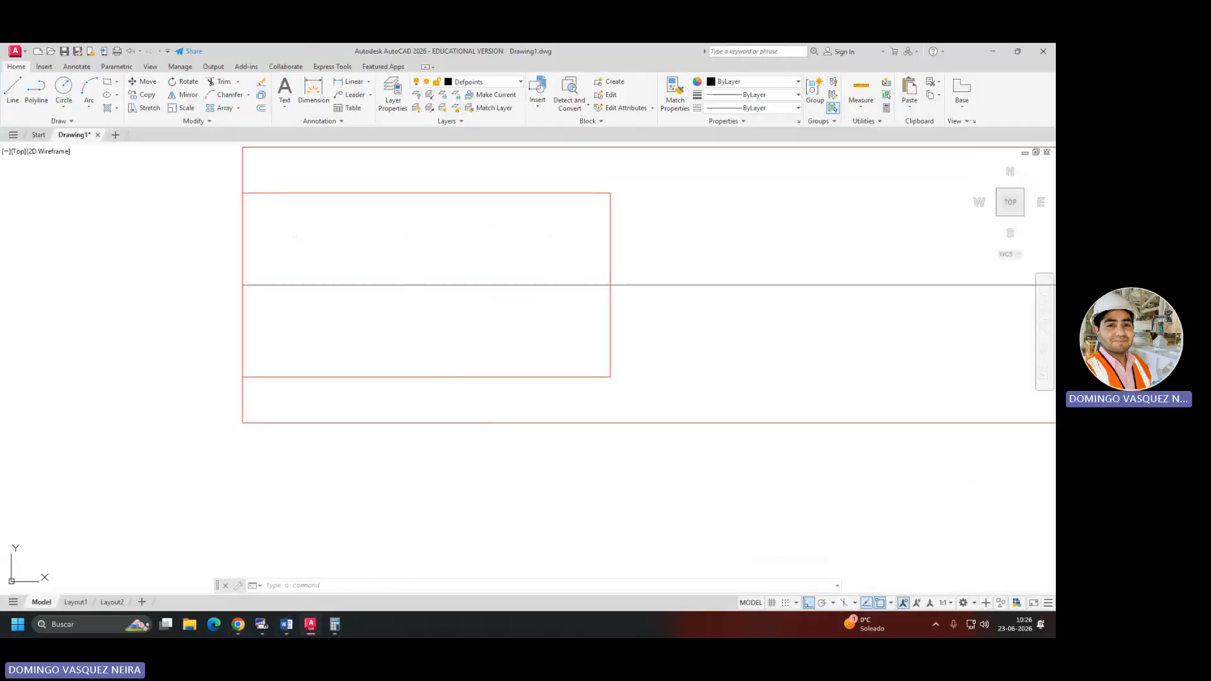
{"action": "type", "text": "o"}
{"action": "key", "text": "Return"}
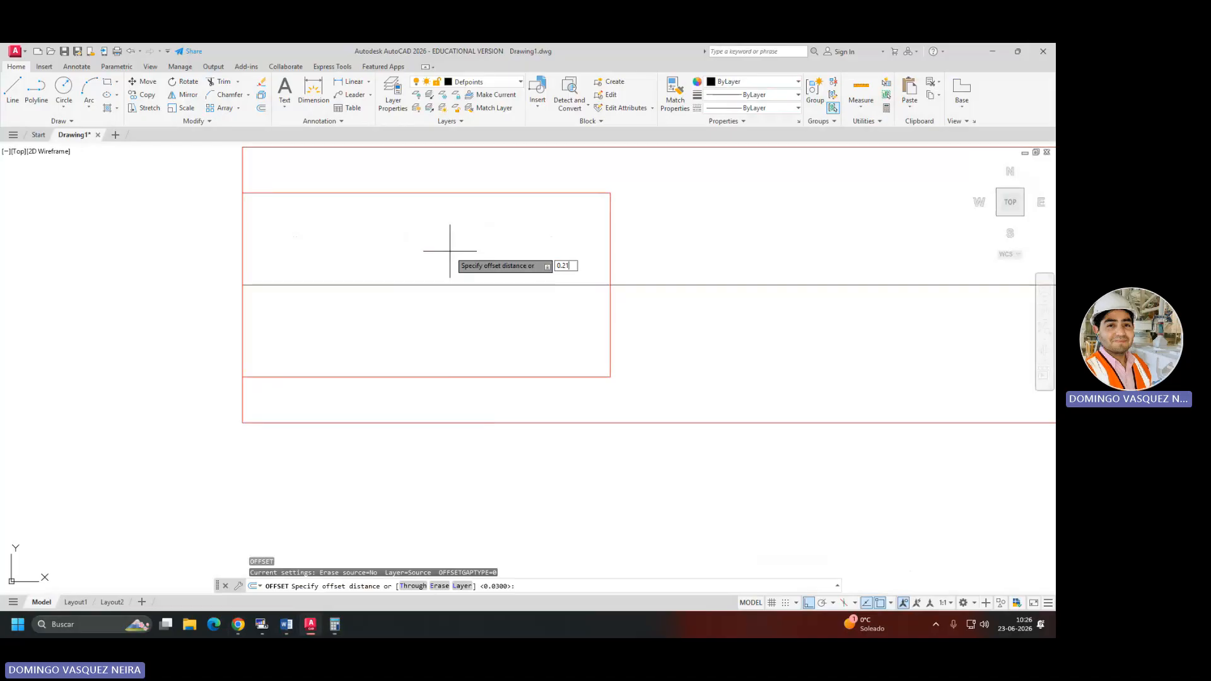
{"action": "key", "text": "Return"}
{"action": "left_click", "coordinate": [513, 286]}
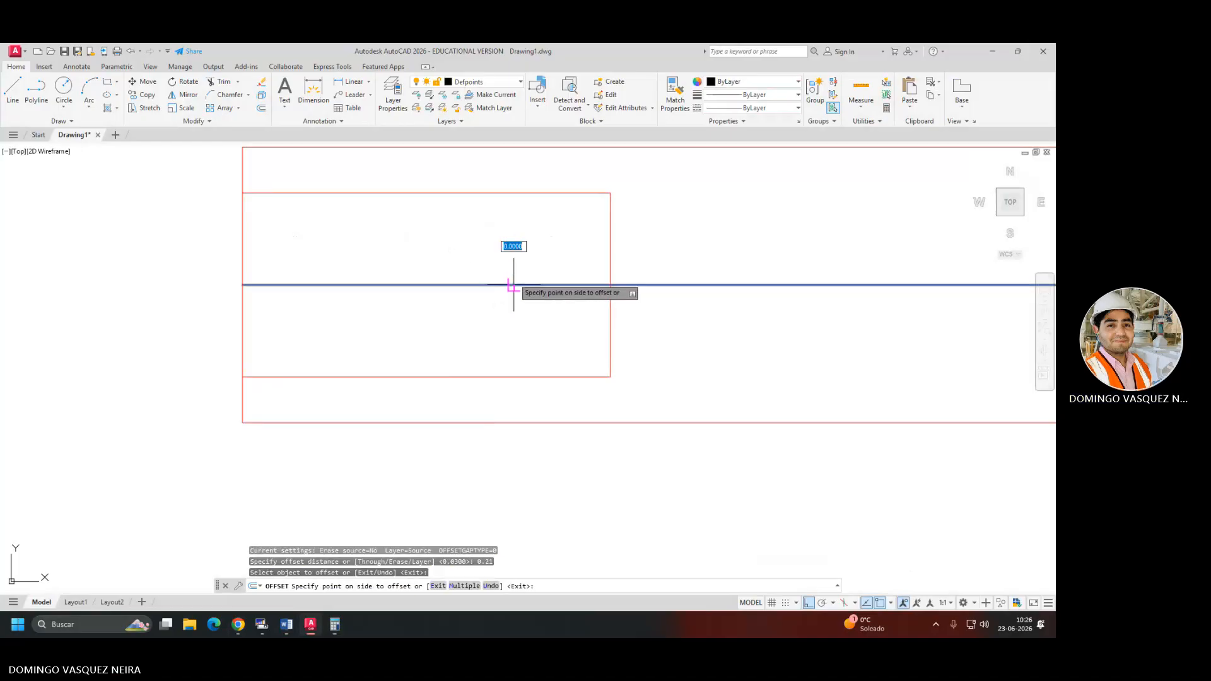
{"action": "left_click", "coordinate": [521, 245]}
{"action": "left_click", "coordinate": [532, 285]}
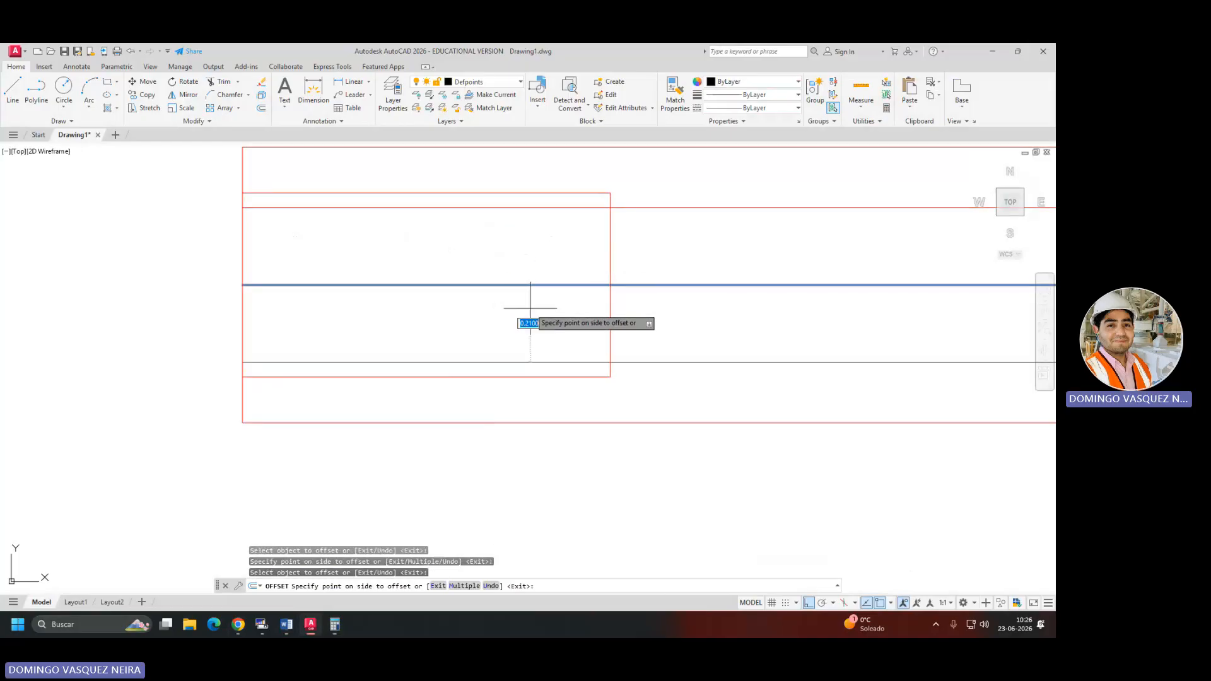
{"action": "left_click", "coordinate": [530, 309]}
{"action": "key", "text": "Return"}
{"action": "left_click", "coordinate": [676, 221]}
{"action": "left_click", "coordinate": [657, 190]}
{"action": "left_click", "coordinate": [672, 362]}
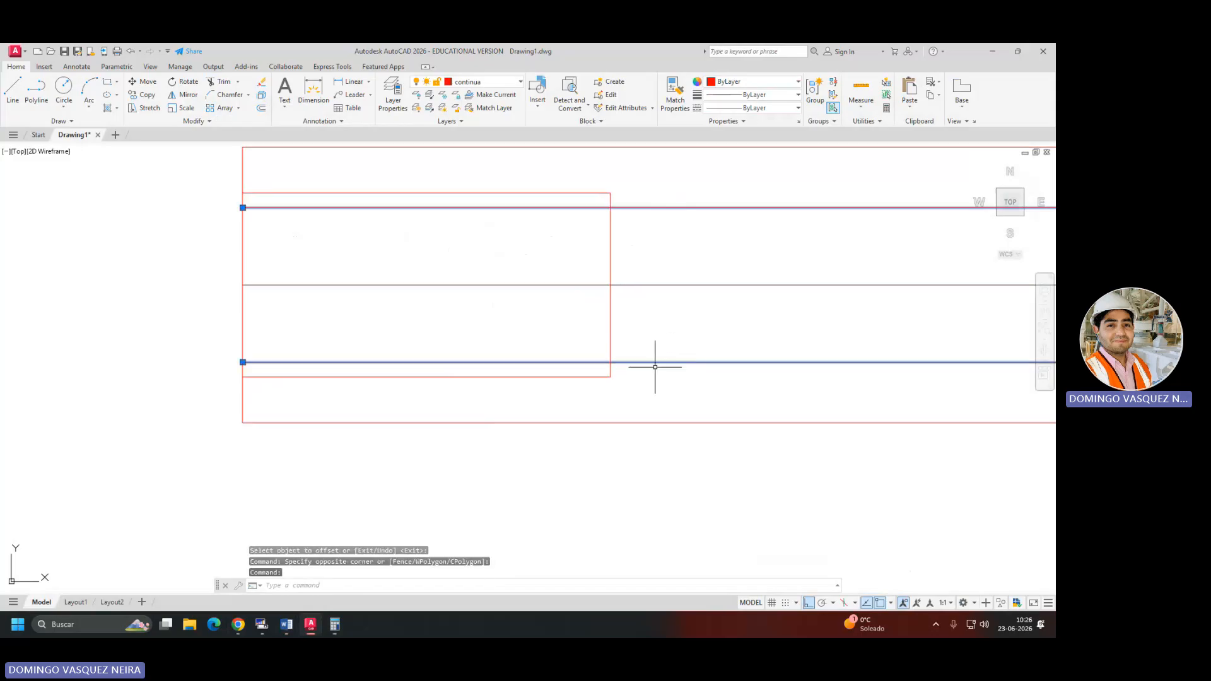
{"action": "key", "text": "Escape"}
Copy the vertical end line of the threaded section 0.1 to the right.
{"action": "left_click", "coordinate": [616, 311]}
{"action": "left_click", "coordinate": [602, 318]}
{"action": "type", "text": "co"}
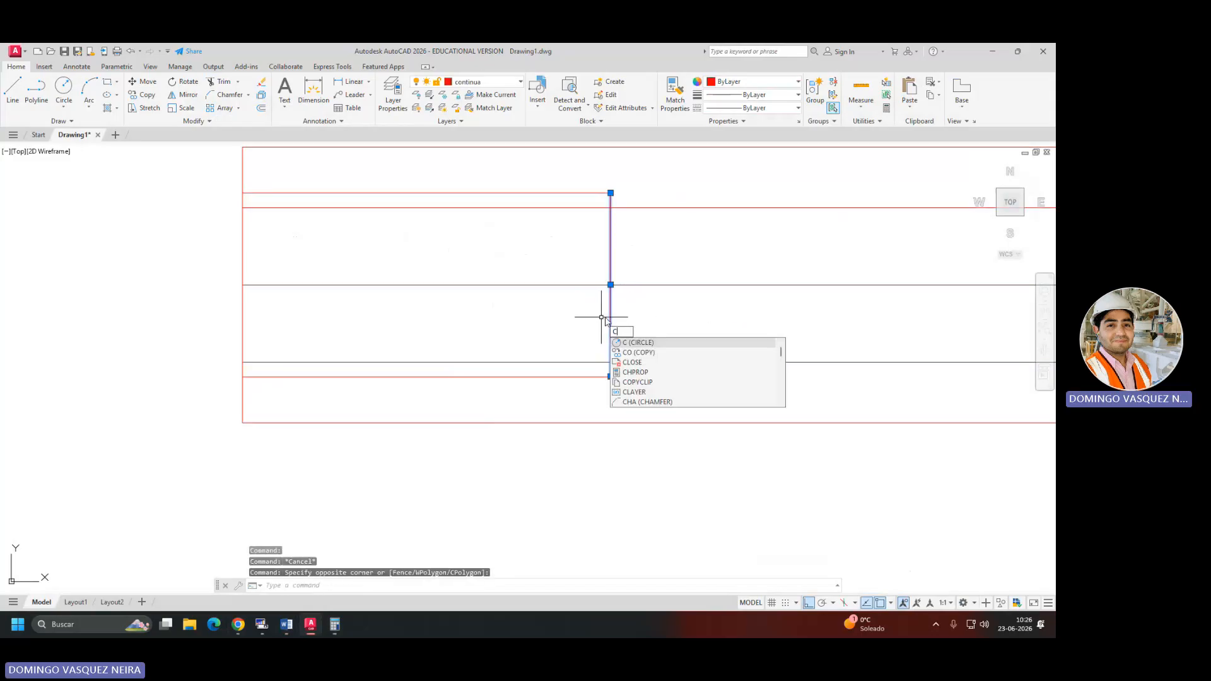
{"action": "key", "text": "Return"}
{"action": "left_click", "coordinate": [656, 315]}
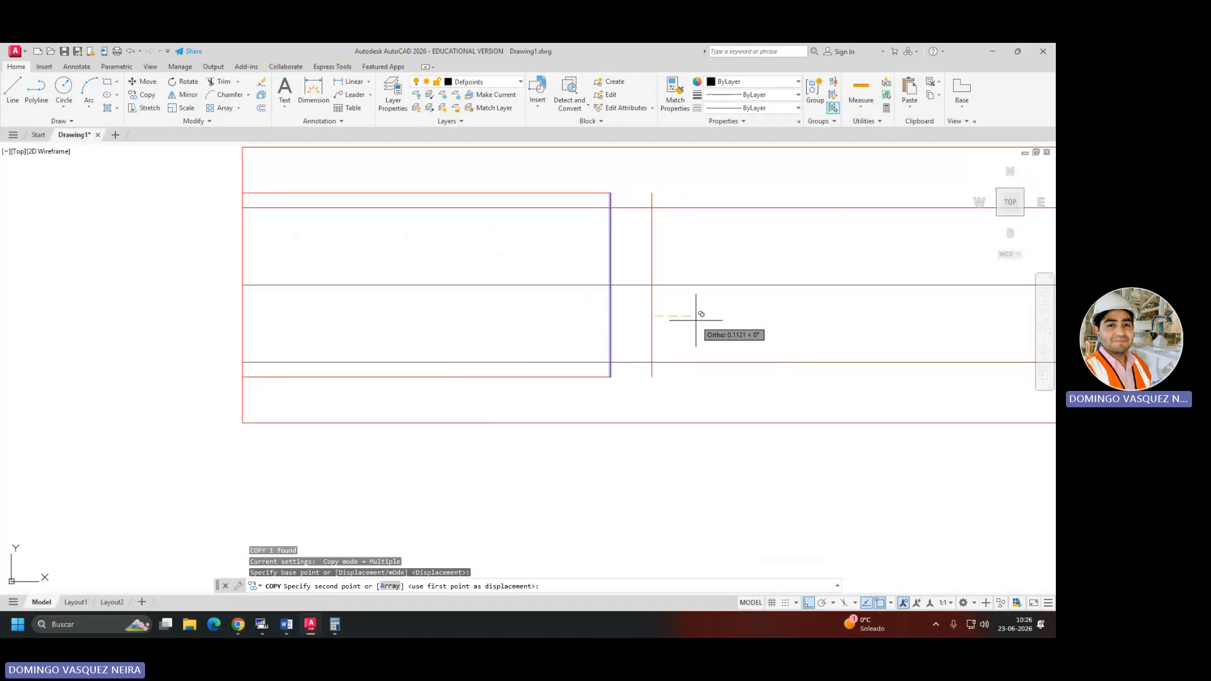
{"action": "type", "text": "0.1"}
{"action": "key", "text": "Return"}
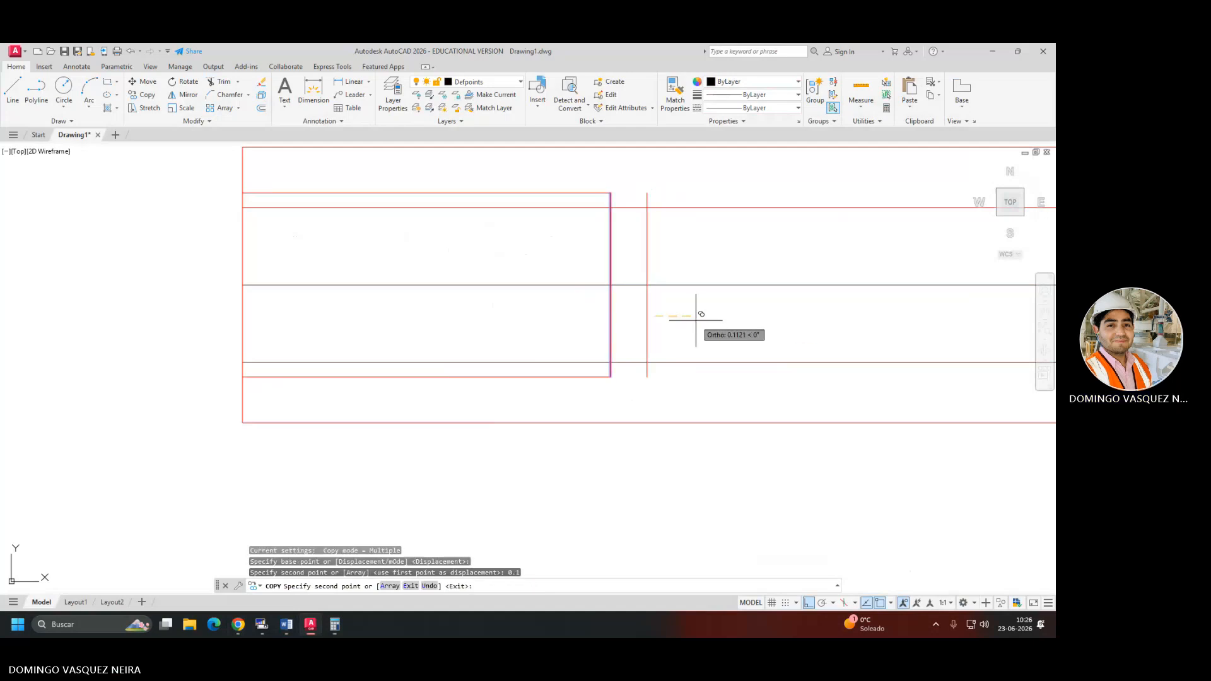
Add another copy of the thread's end line at a distance of 0.015 and erase that copy.
{"action": "type", "text": ".015"}
{"action": "key", "text": "Return"}
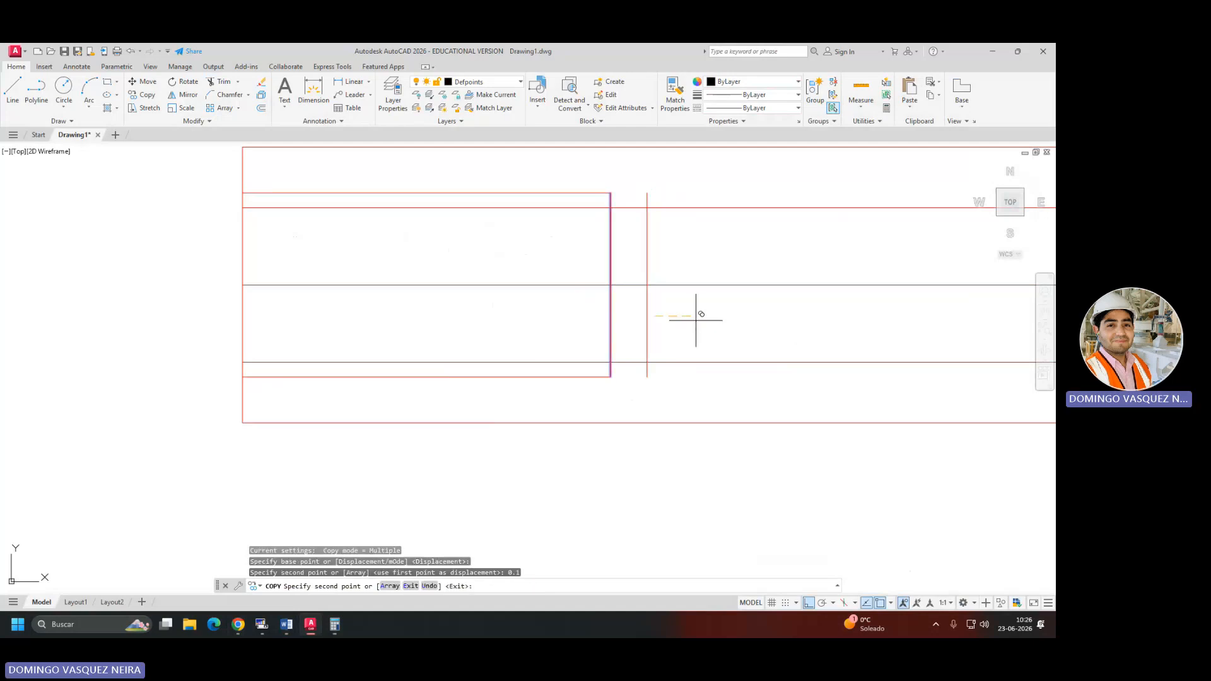
{"action": "key", "text": "Return"}
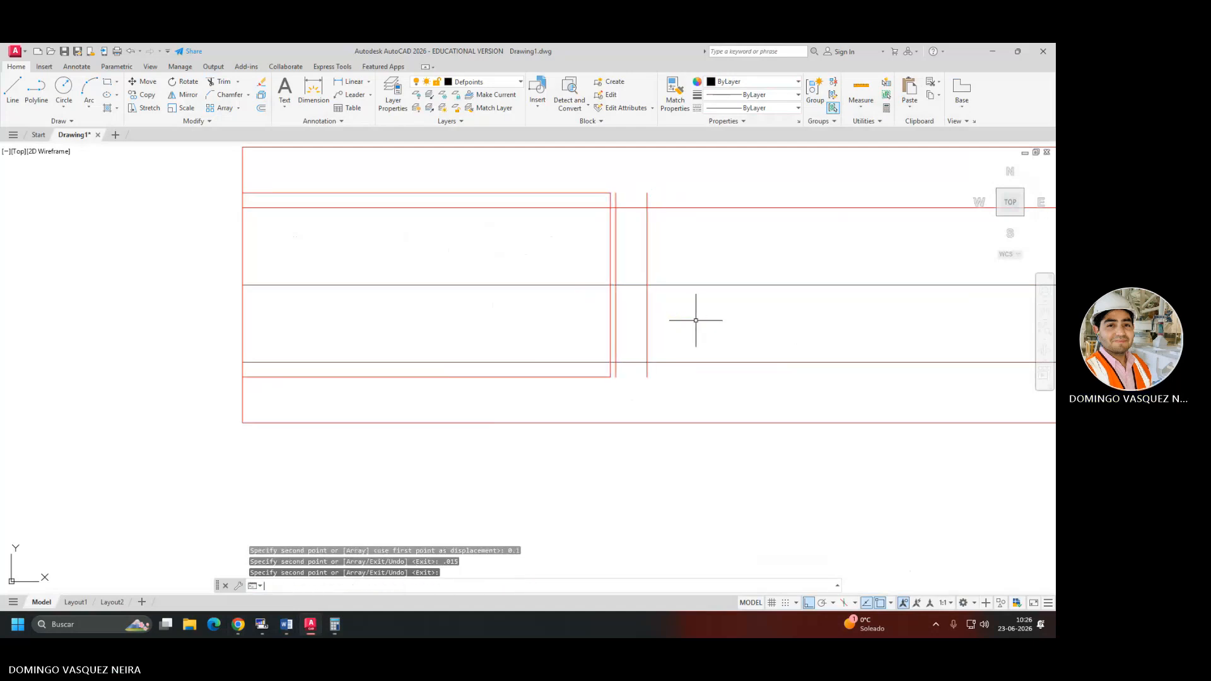
{"action": "left_click", "coordinate": [616, 235]}
{"action": "key", "text": "Delete"}
Copy the vertical line beyond the thread's end 0.05 further to the right.
{"action": "left_click", "coordinate": [665, 236]}
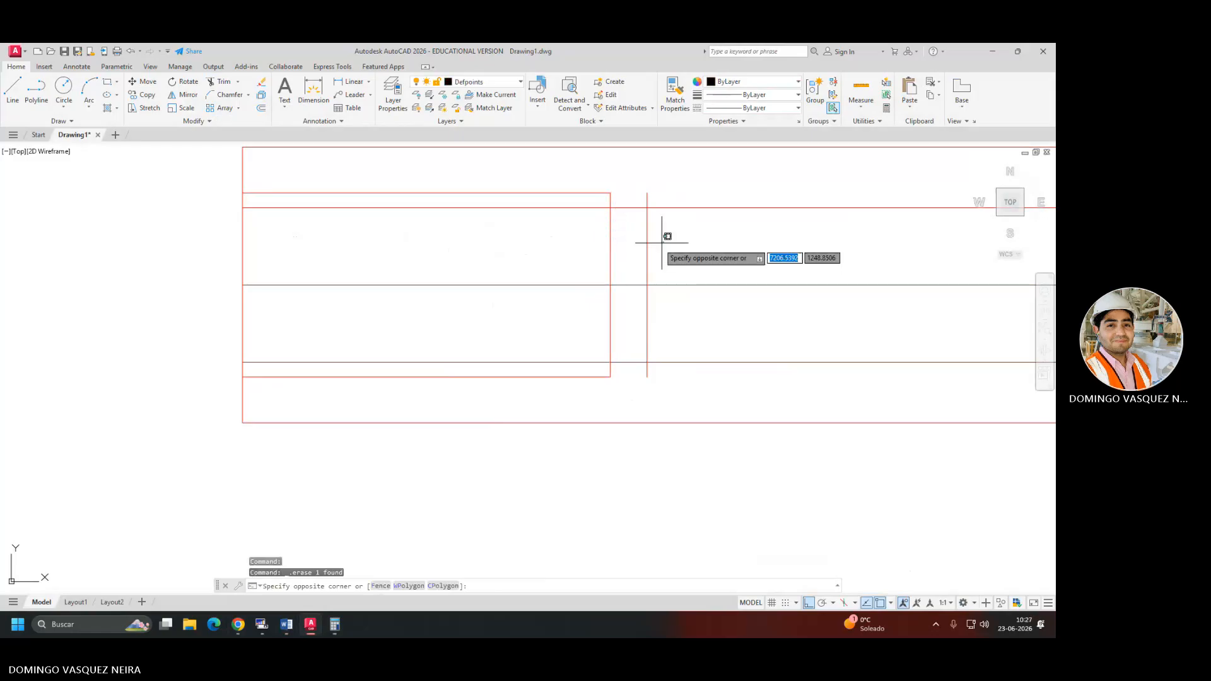
{"action": "left_click", "coordinate": [645, 251]}
{"action": "type", "text": "co"}
{"action": "key", "text": "Return"}
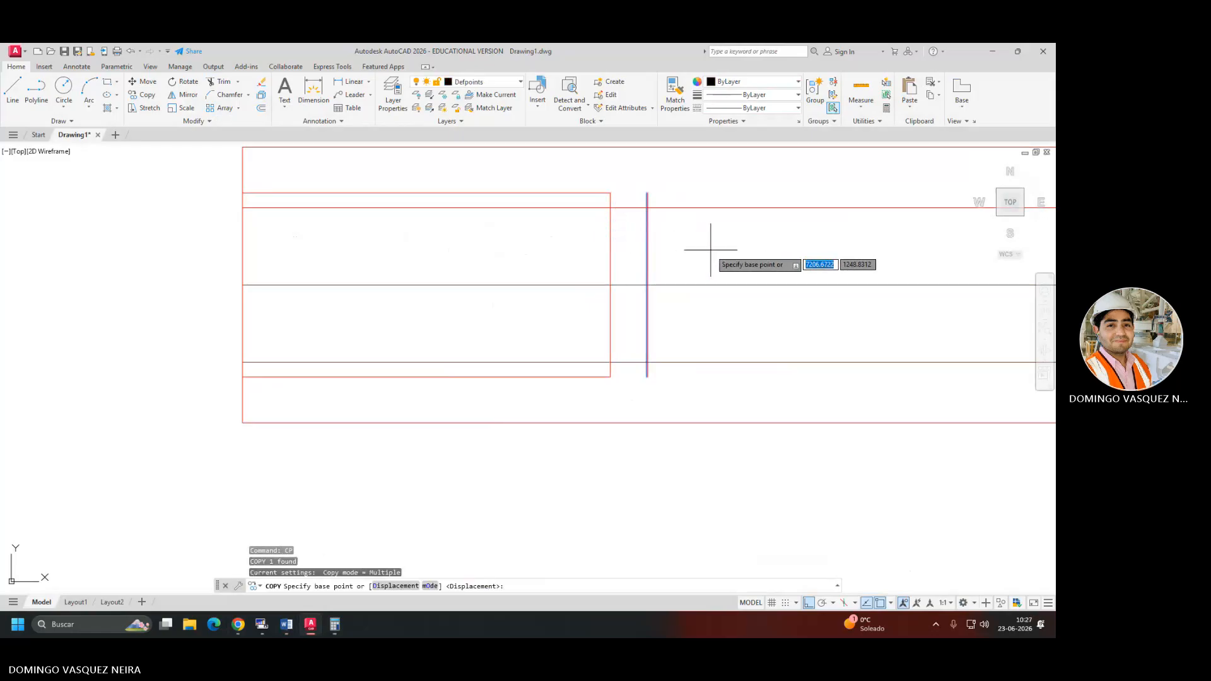
{"action": "left_click", "coordinate": [710, 246]}
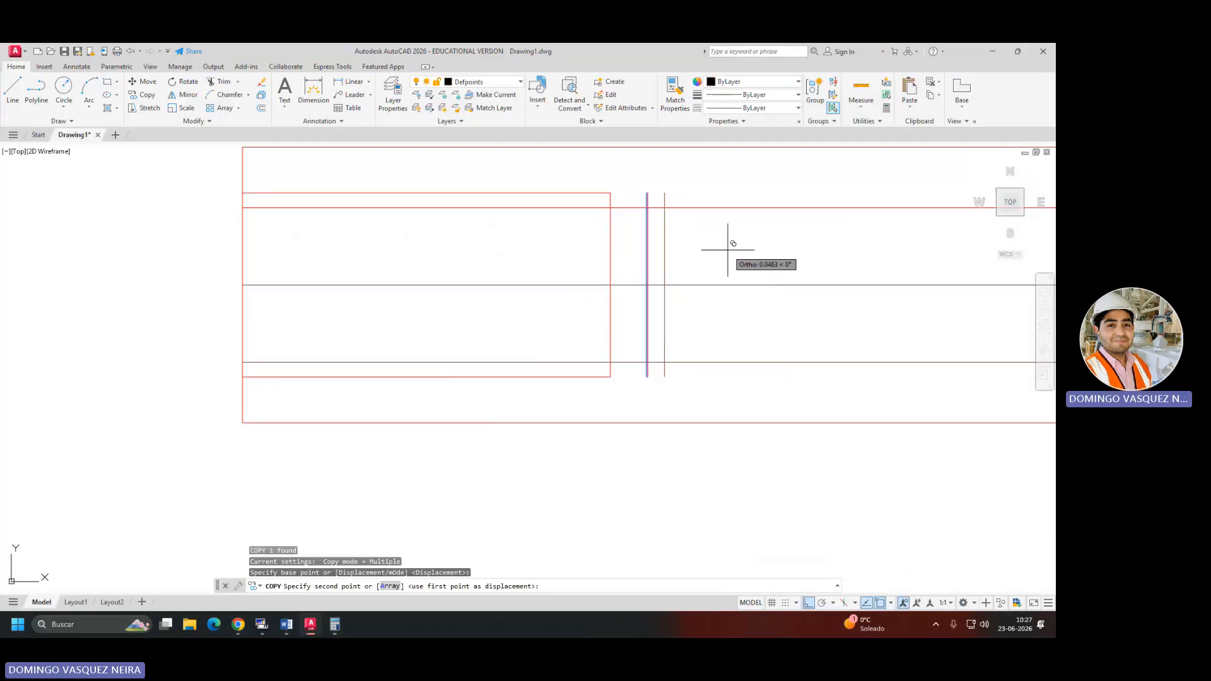
{"action": "type", "text": "0.05"}
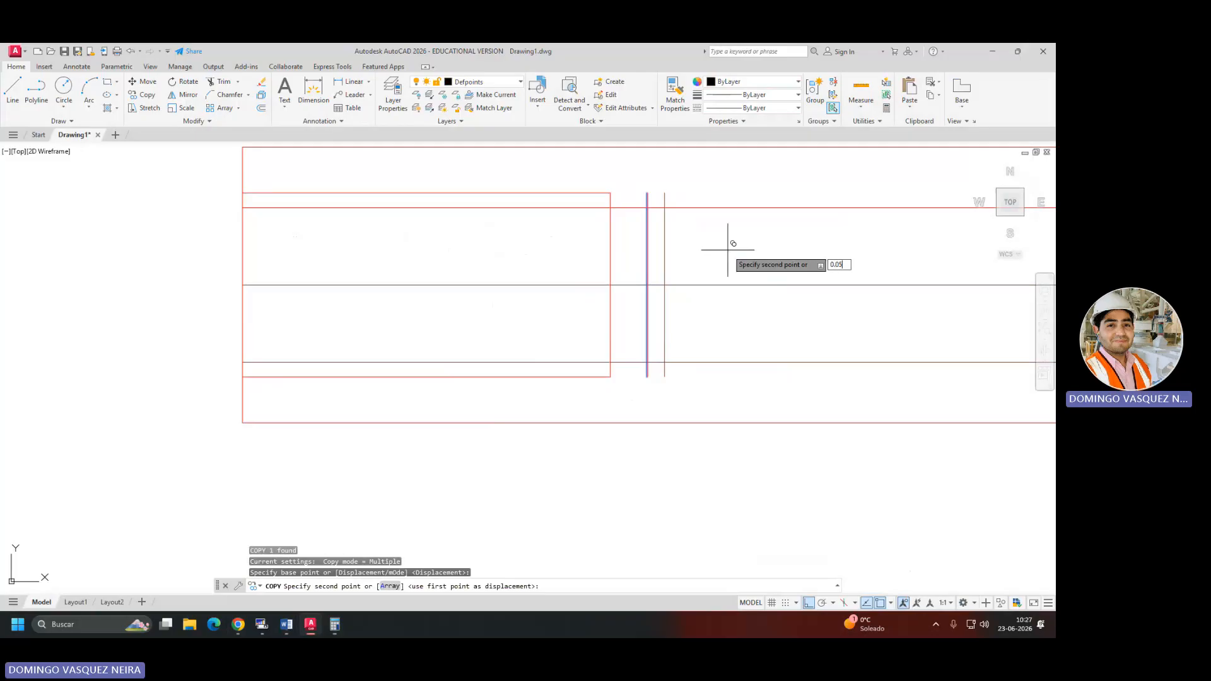
{"action": "key", "text": "Return"}
{"action": "key", "text": "Return"}
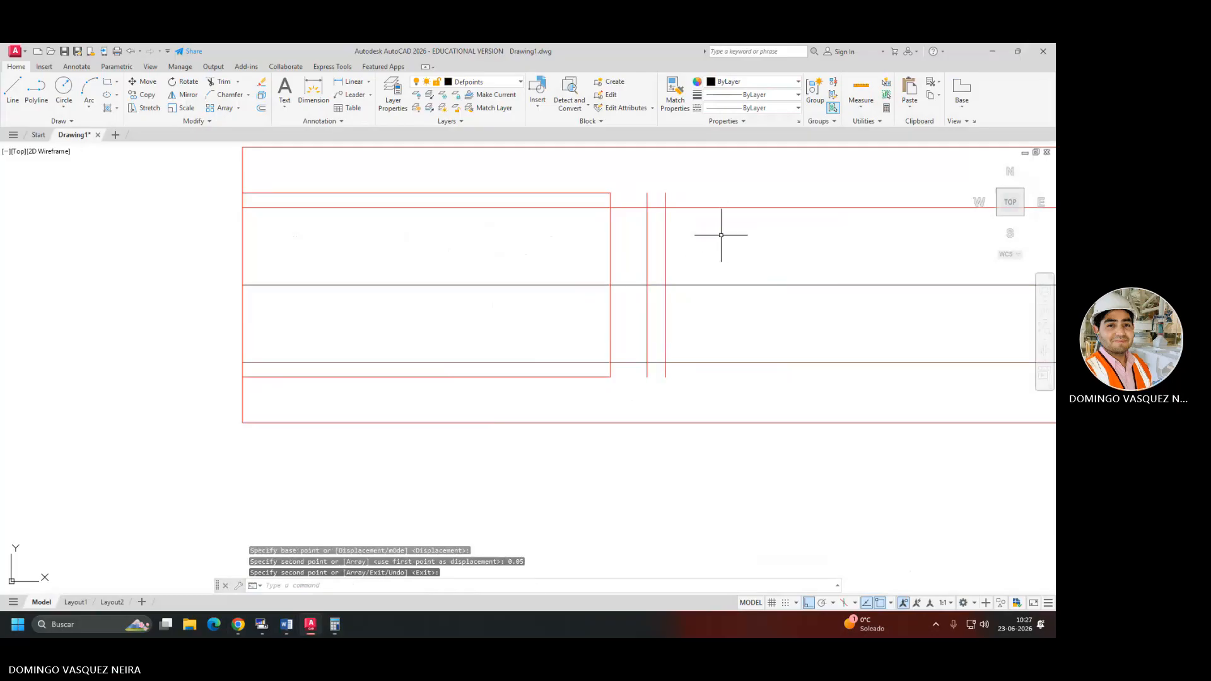
Trim the two offset lines beyond the farthest copied vertical, and cut off the overhanging ends of both copied verticals.
{"action": "type", "text": "TR"}
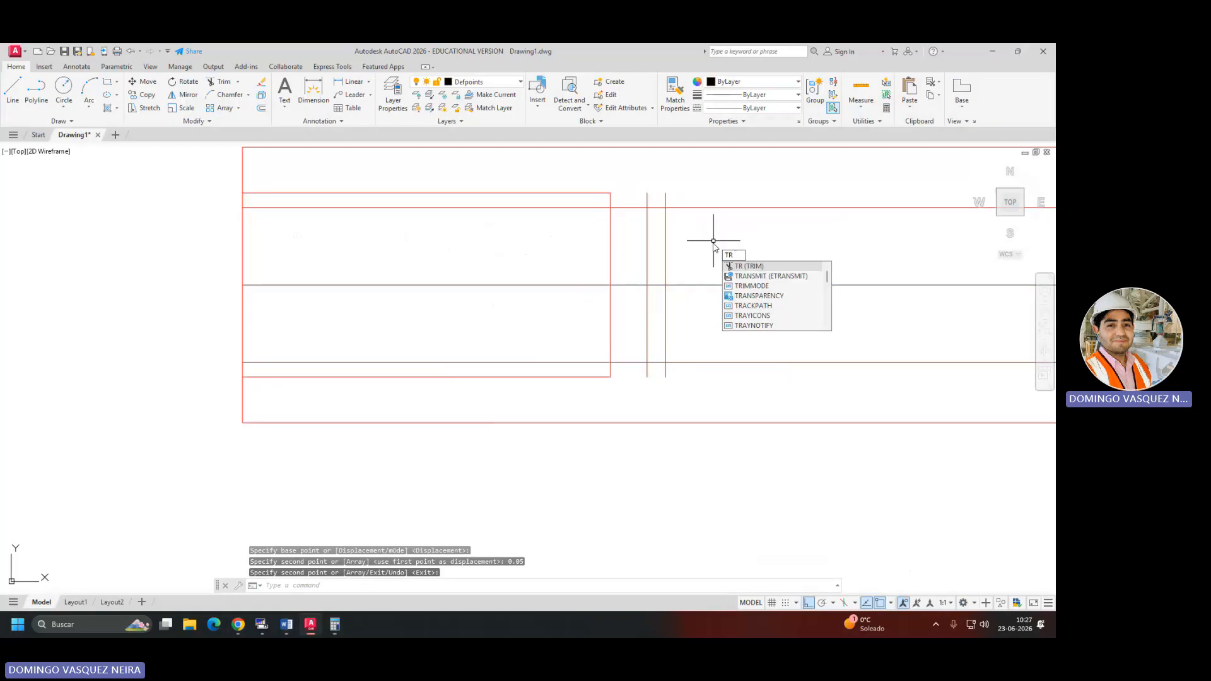
{"action": "key", "text": "Return"}
{"action": "left_click", "coordinate": [716, 209]}
{"action": "left_click", "coordinate": [708, 363]}
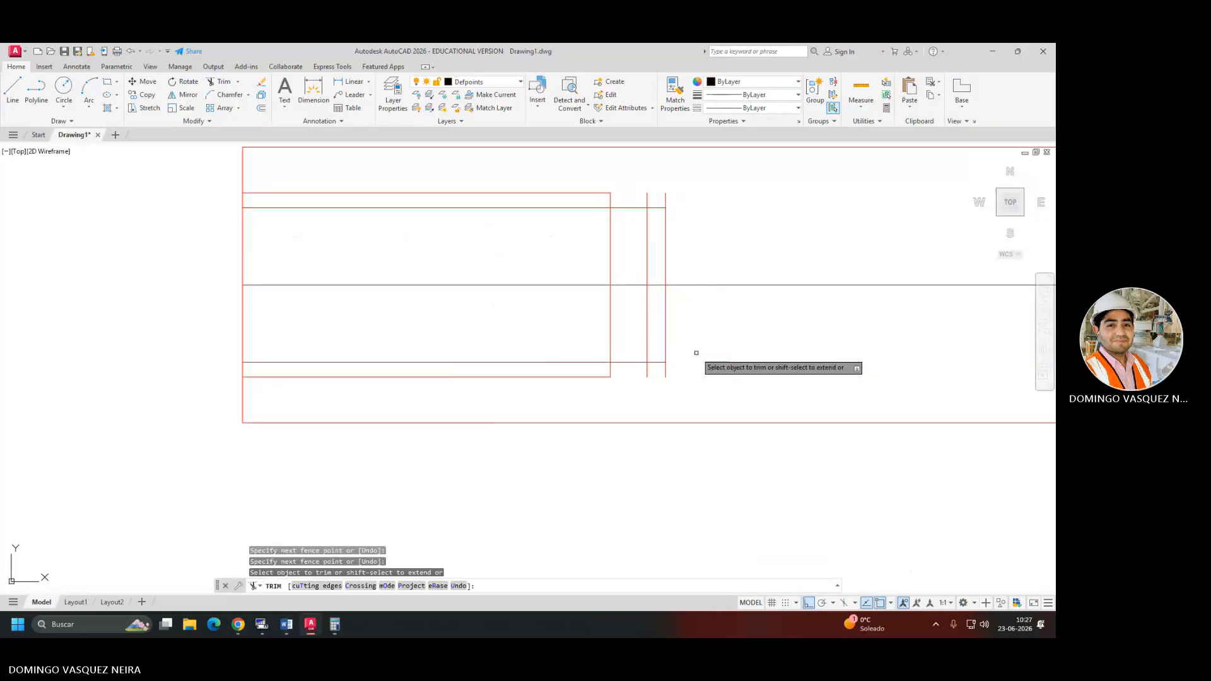
{"action": "left_click", "coordinate": [665, 371]}
{"action": "left_click", "coordinate": [646, 372]}
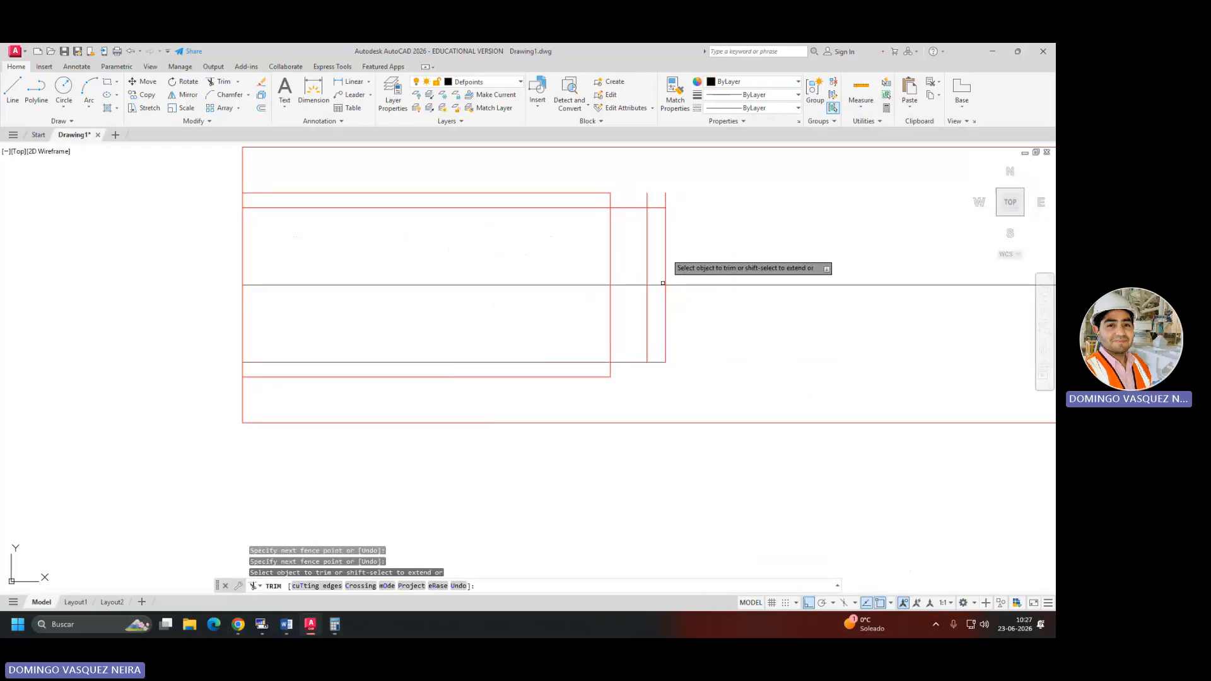
{"action": "left_click", "coordinate": [643, 187]}
{"action": "left_click", "coordinate": [675, 196]}
{"action": "left_click", "coordinate": [646, 200]}
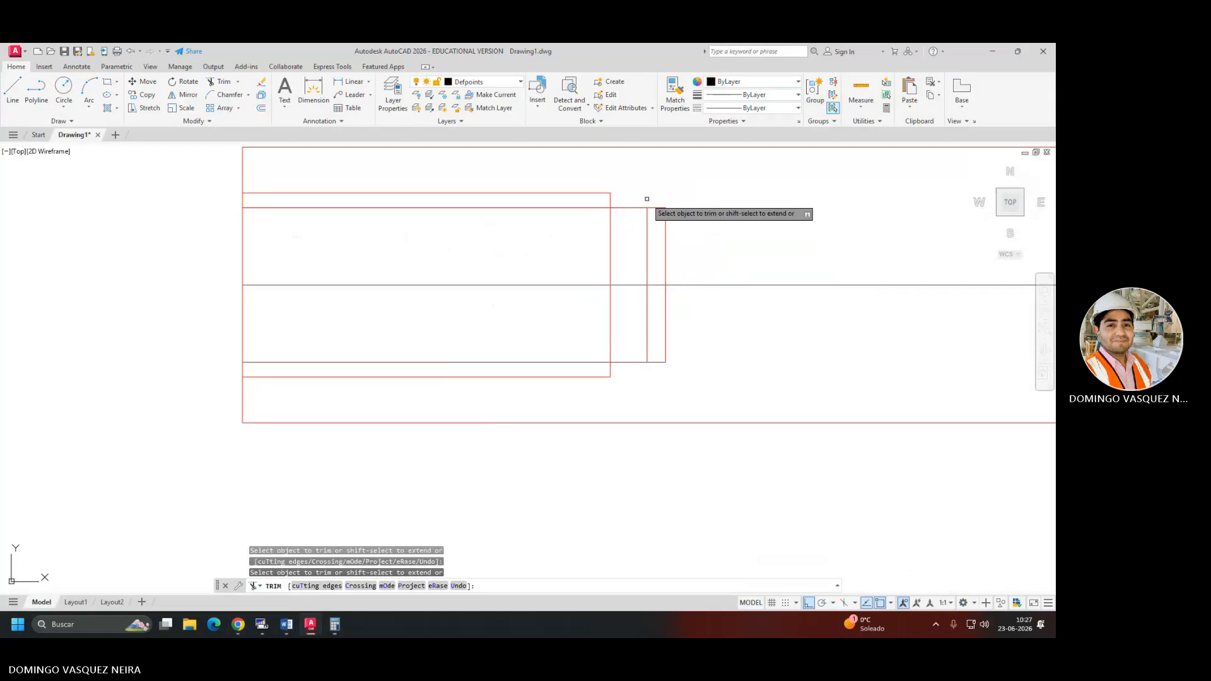
Trim the two horizontal hole edges between the copied vertical lines.
{"action": "left_click", "coordinate": [656, 208]}
{"action": "left_click", "coordinate": [657, 362]}
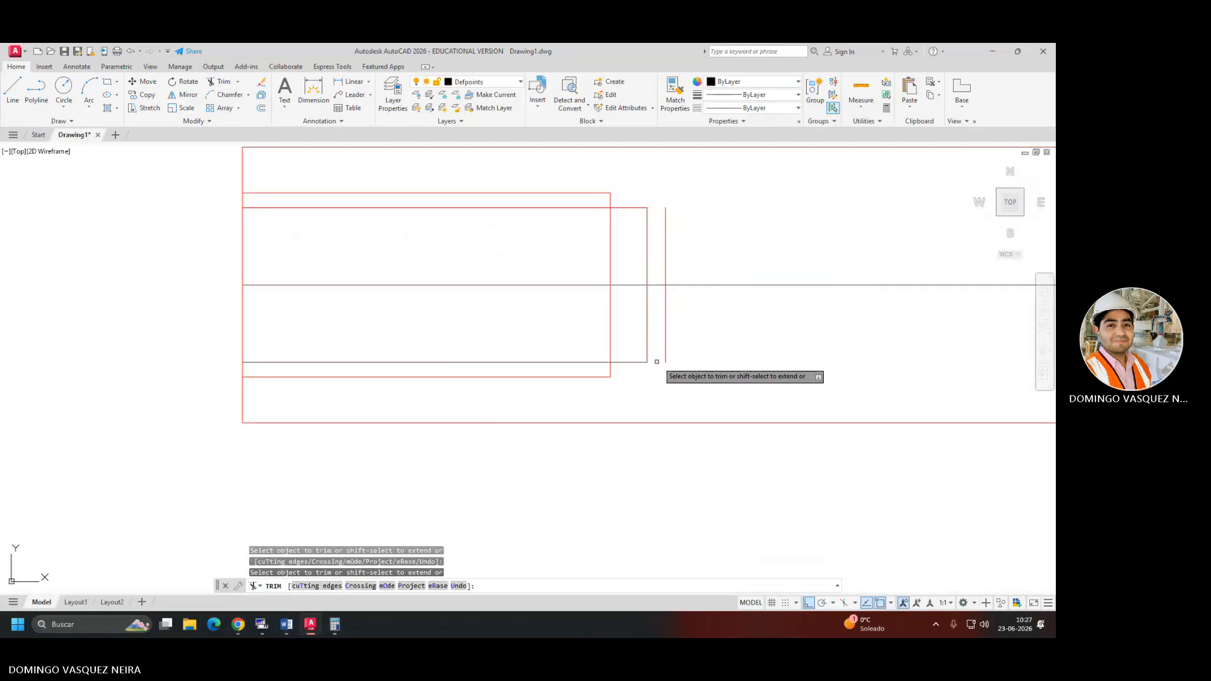
{"action": "key", "text": "Escape"}
Draw the hole's conical tip with lines from both end corners to the centreline at the guide line, and erase that vertical guide.
{"action": "type", "text": "l"}
{"action": "key", "text": "Return"}
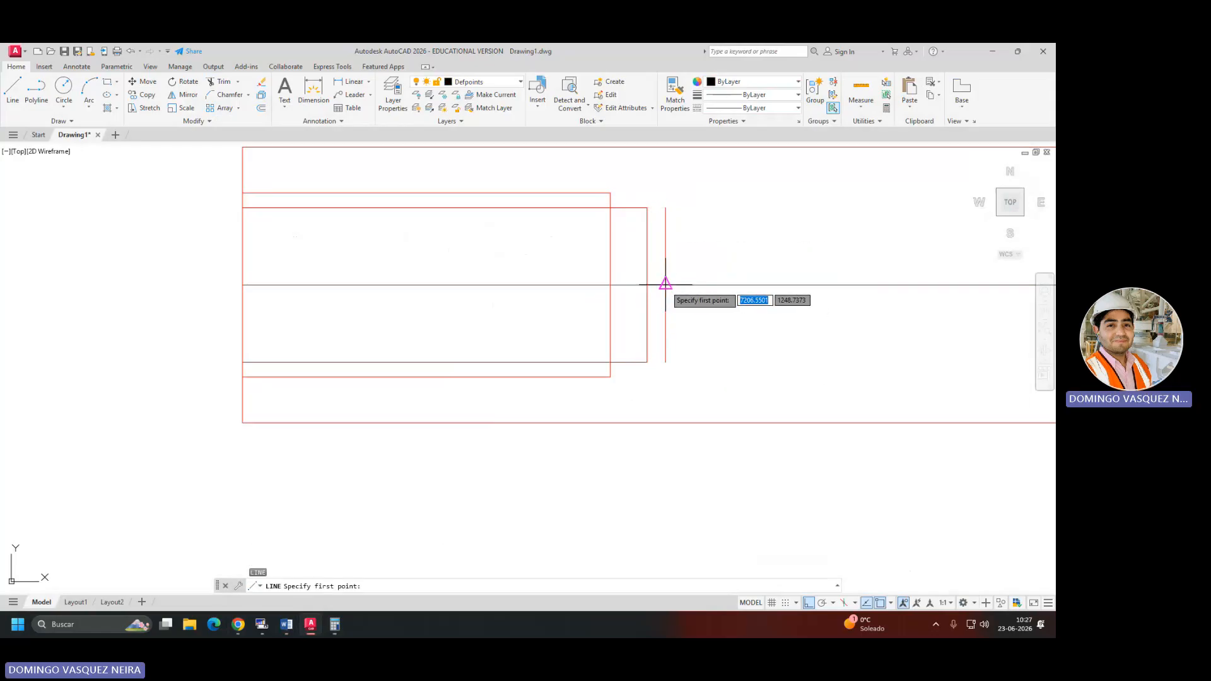
{"action": "left_click", "coordinate": [647, 362]}
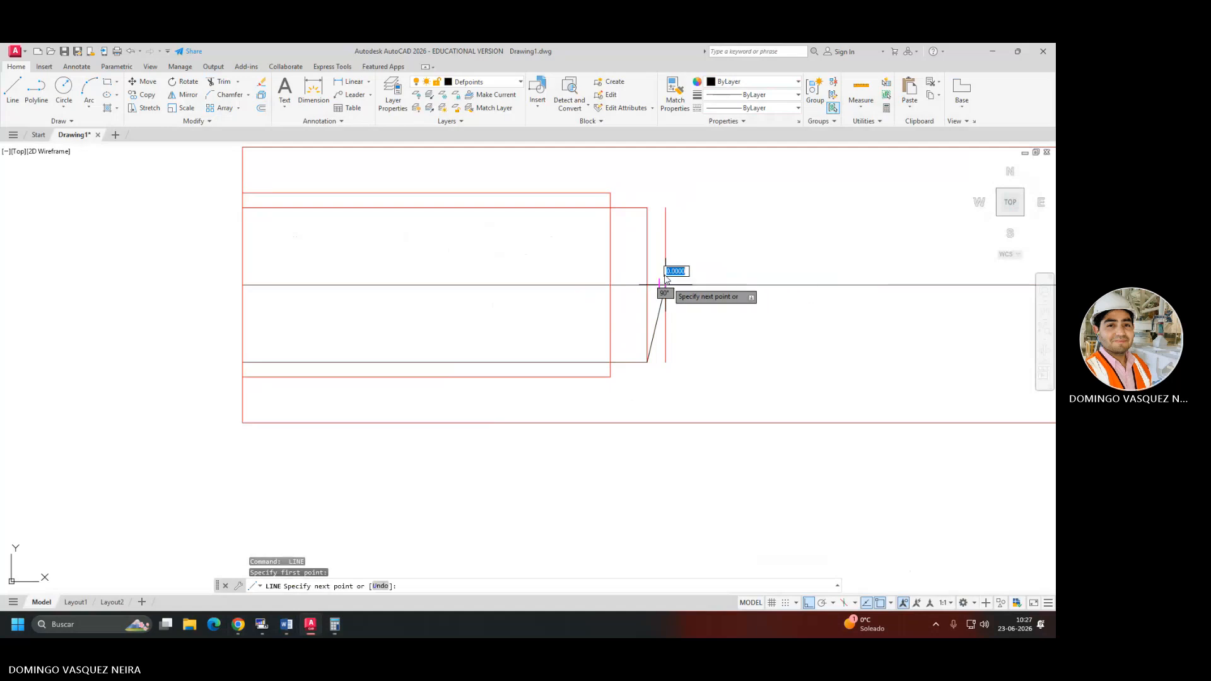
{"action": "left_click", "coordinate": [665, 285]}
{"action": "left_click", "coordinate": [647, 208]}
{"action": "key", "text": "Return"}
{"action": "left_click", "coordinate": [666, 230]}
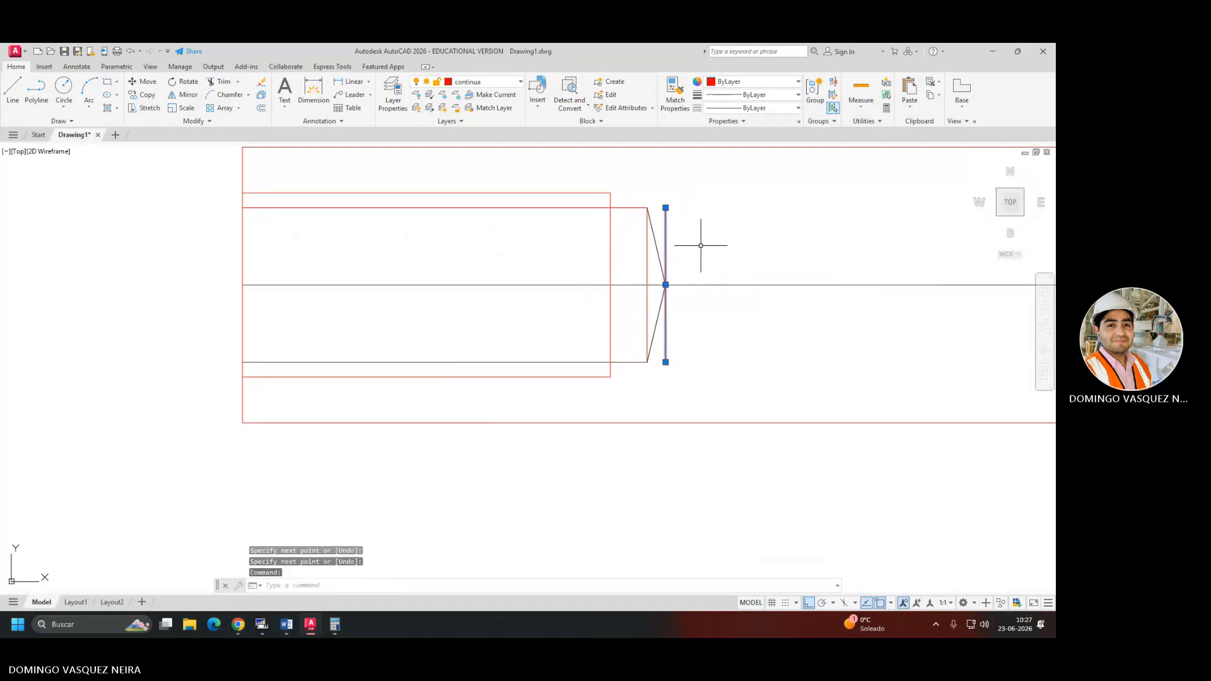
{"action": "key", "text": "Delete"}
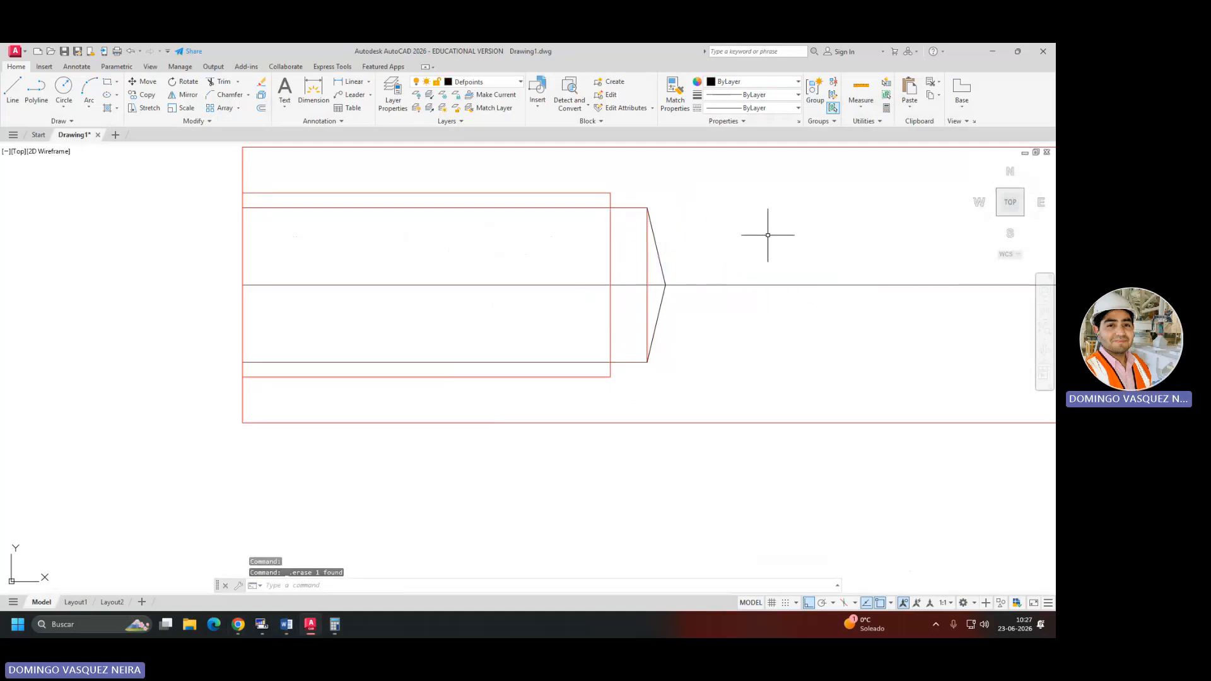
Check the cone in the Word drawing, and stretch its tip further right along the centreline to about twice the cone's length.
{"action": "key", "text": "alt+Tab"}
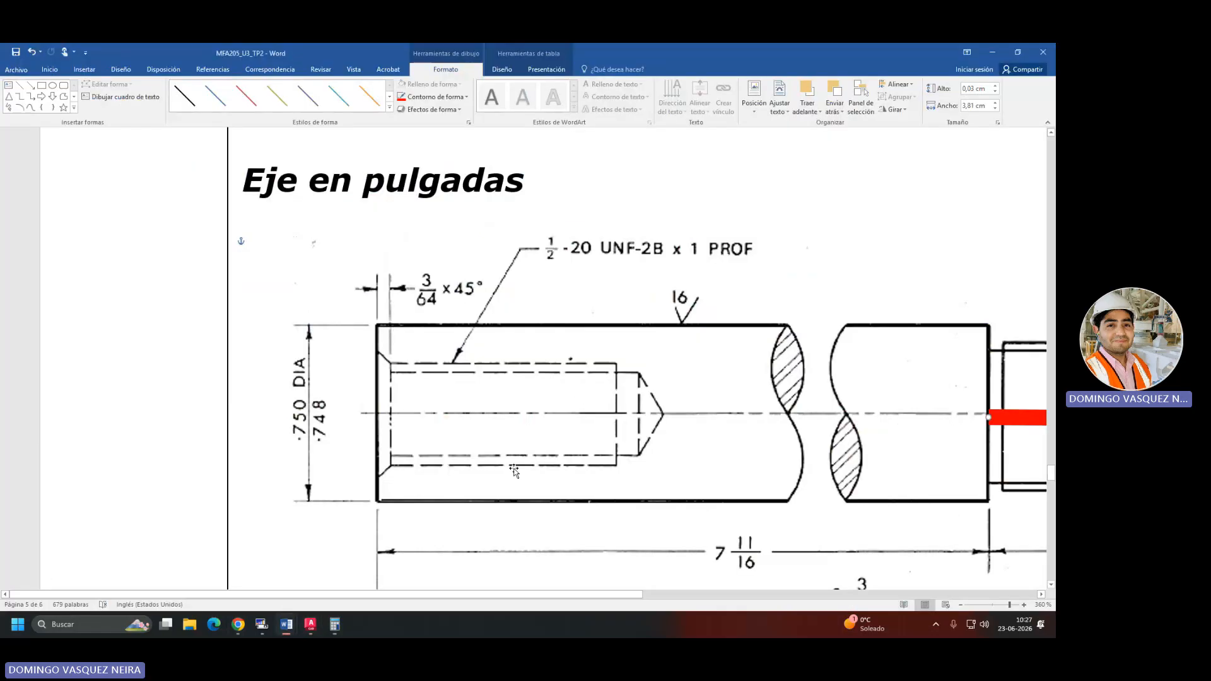
{"action": "key", "text": "alt+Tab"}
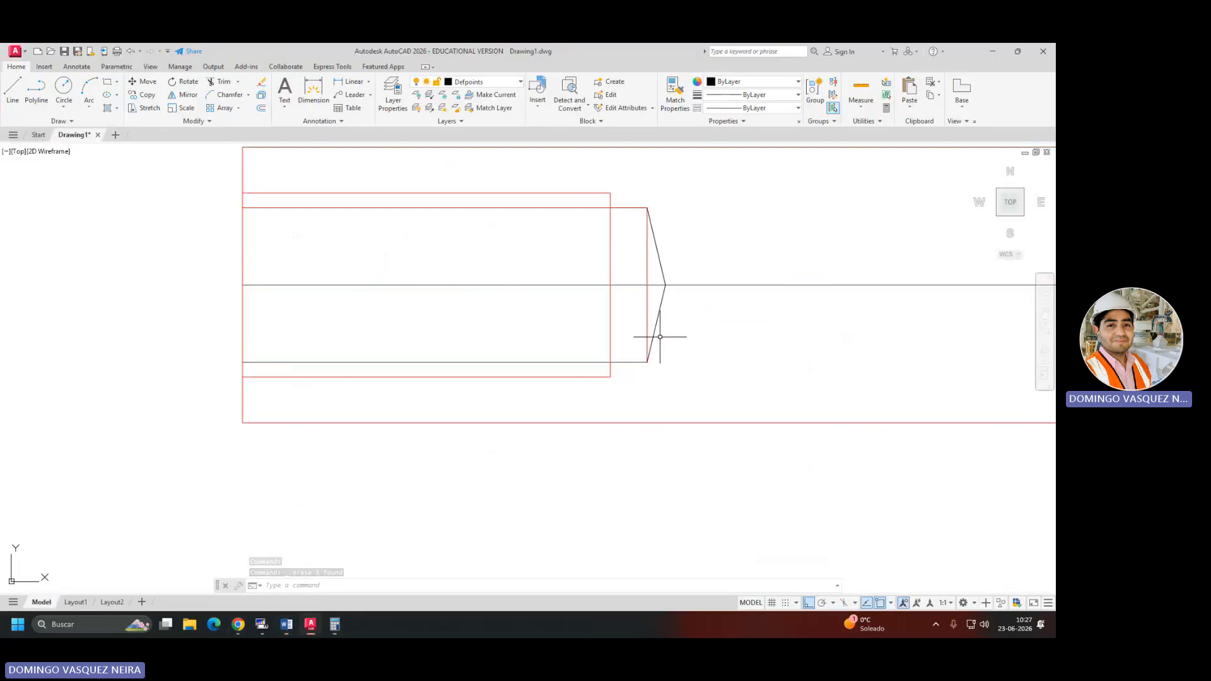
{"action": "left_click", "coordinate": [668, 274]}
{"action": "left_click", "coordinate": [652, 259]}
{"action": "left_click", "coordinate": [660, 311]}
{"action": "left_click", "coordinate": [666, 285]}
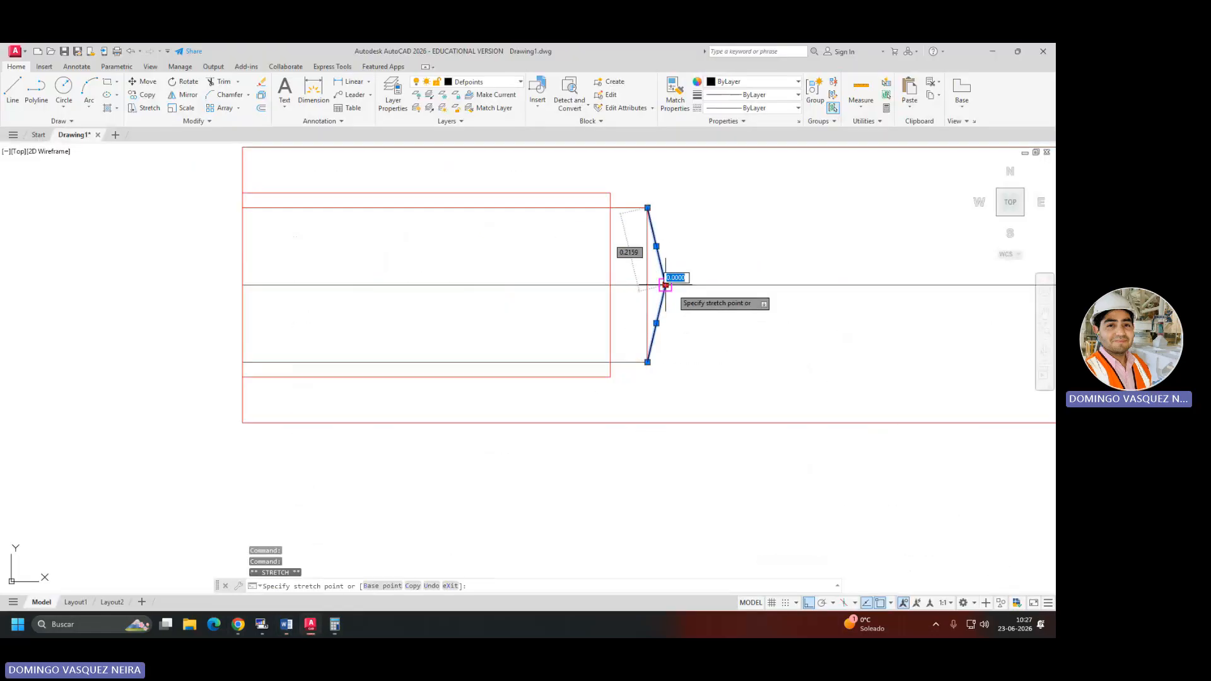
{"action": "scroll", "coordinate": [670, 280], "scroll_direction": "up", "scroll_amount": 4}
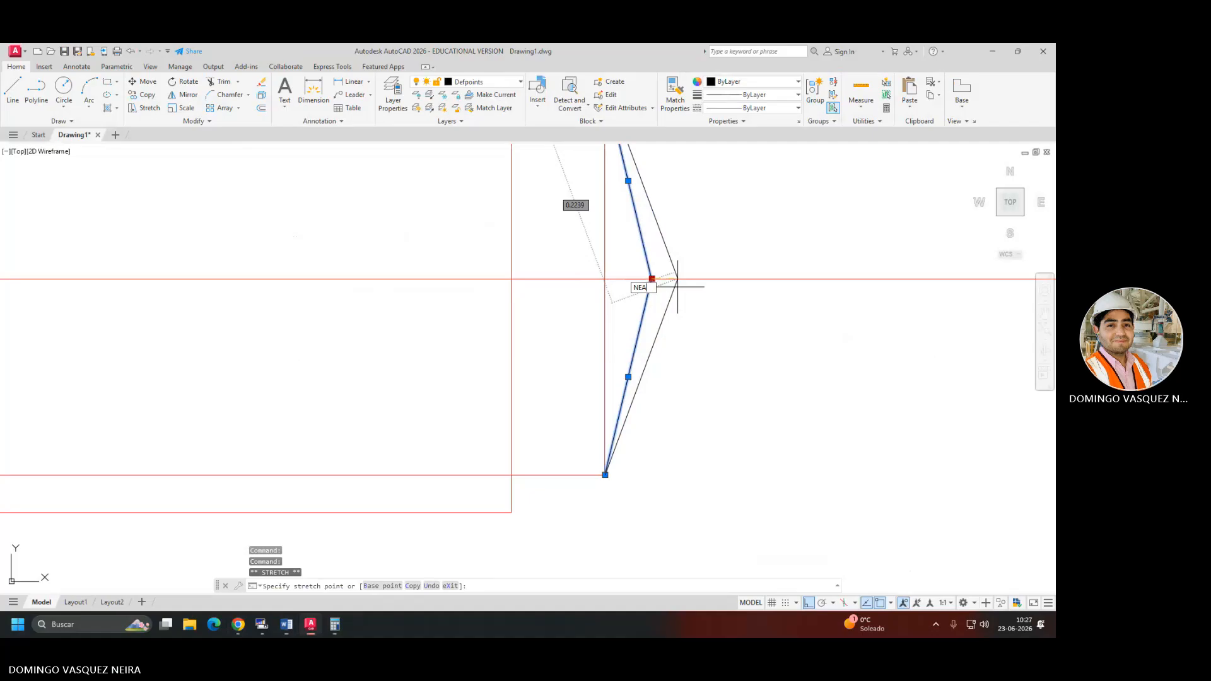
{"action": "type", "text": "NEA"}
{"action": "key", "text": "Return"}
{"action": "left_click", "coordinate": [693, 278]}
{"action": "scroll", "coordinate": [731, 325], "scroll_direction": "down", "scroll_amount": 5}
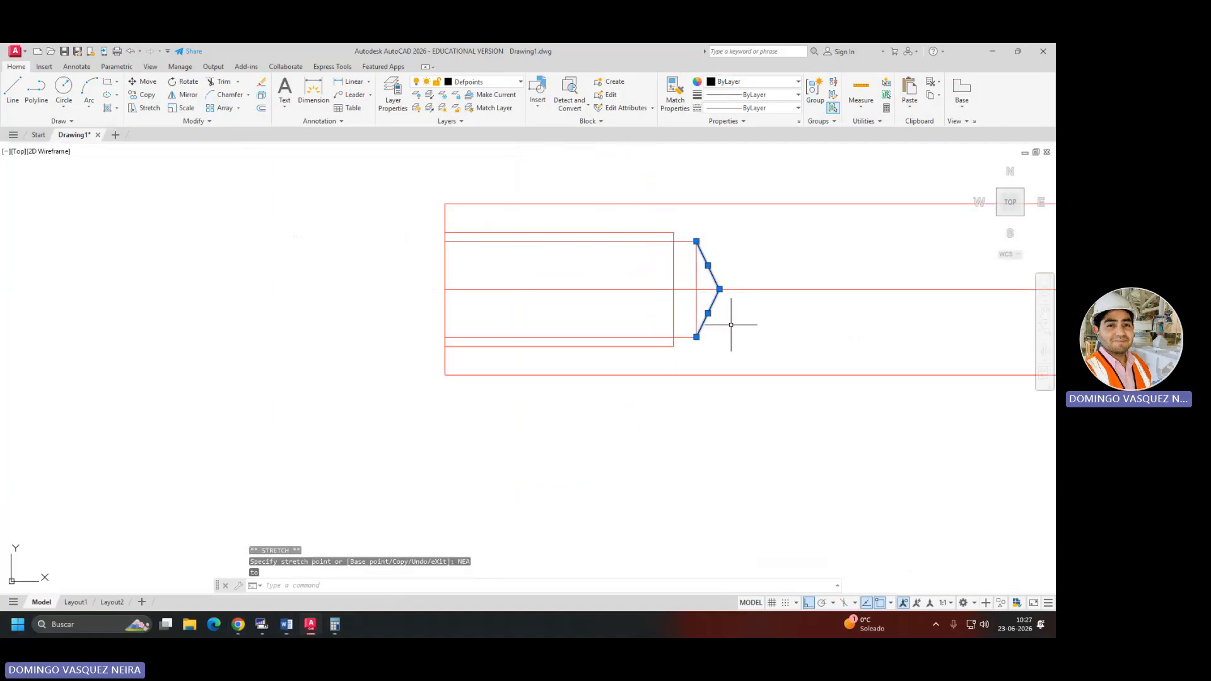
{"action": "key", "text": "Escape"}
{"action": "key", "text": "Escape"}
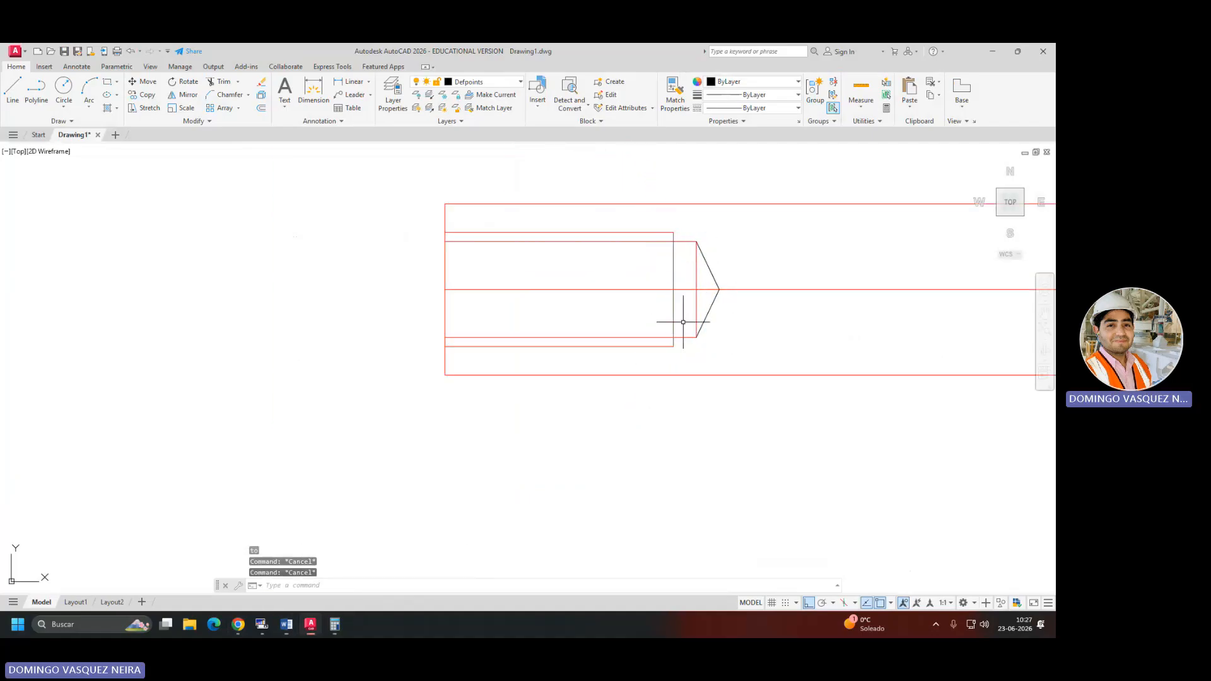
Read the hole's chamfer callout in the Word drawing and compute 3/64 in the Calculator.
{"action": "scroll", "coordinate": [684, 276], "scroll_direction": "up", "scroll_amount": 2}
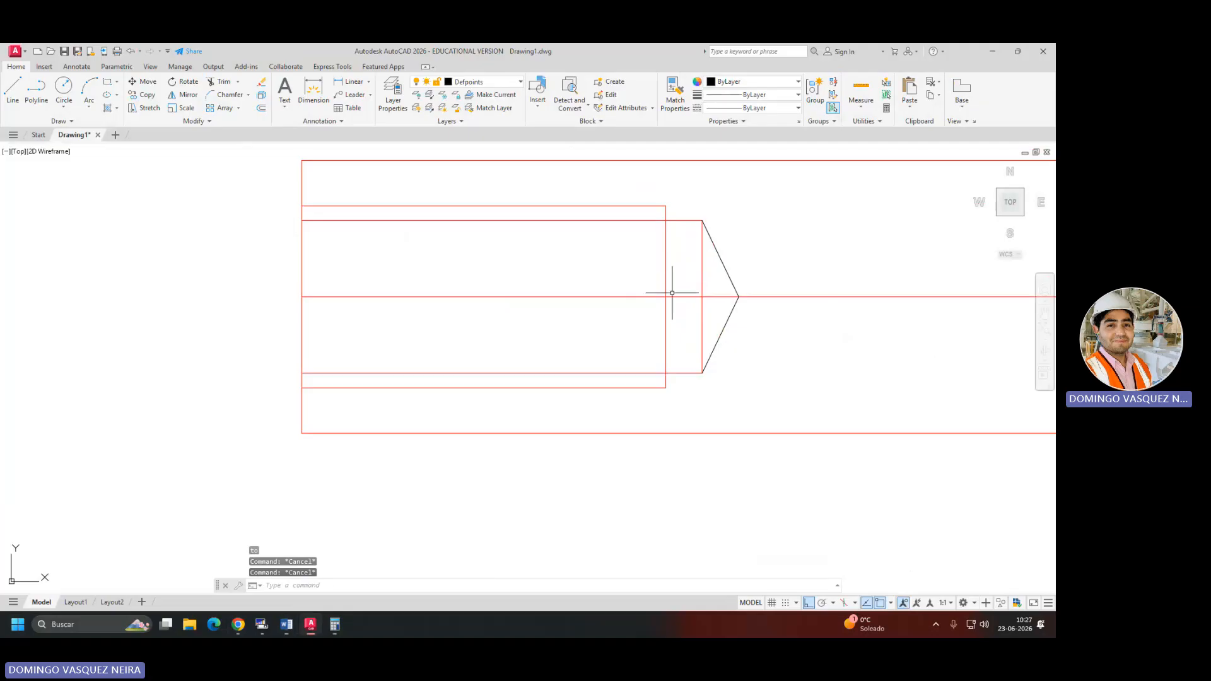
{"action": "middle_click_drag", "start_coordinate": [600, 333], "coordinate": [619, 350]}
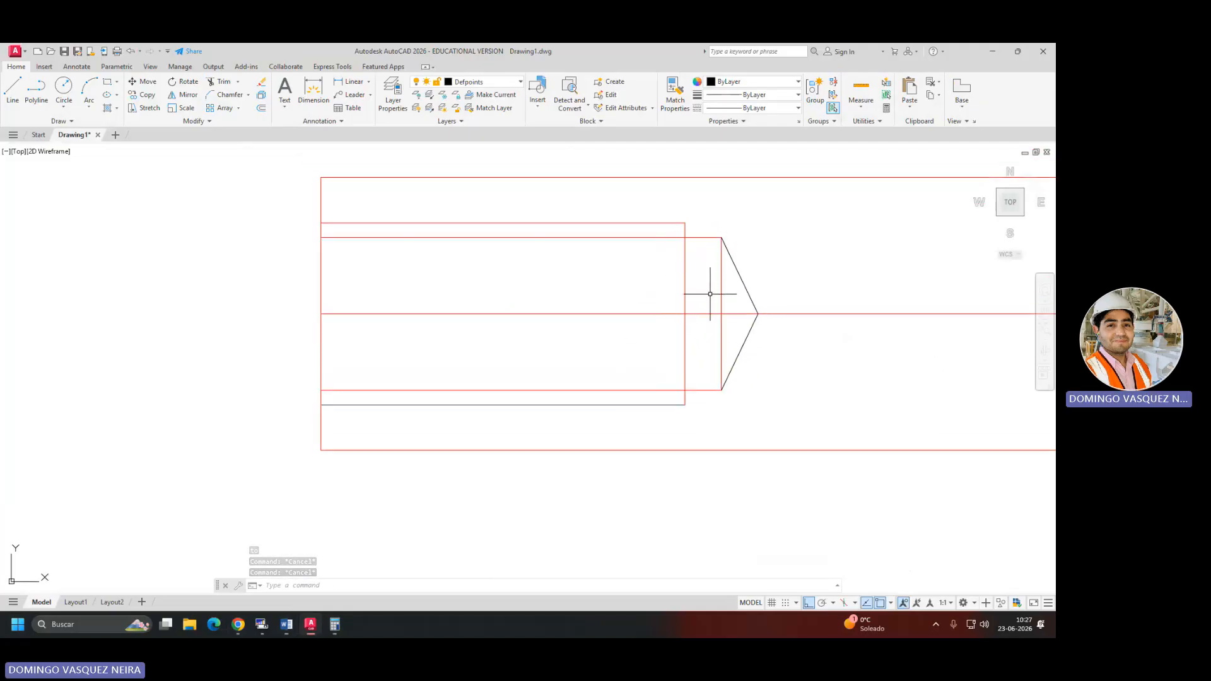
{"action": "key", "text": "alt+Tab"}
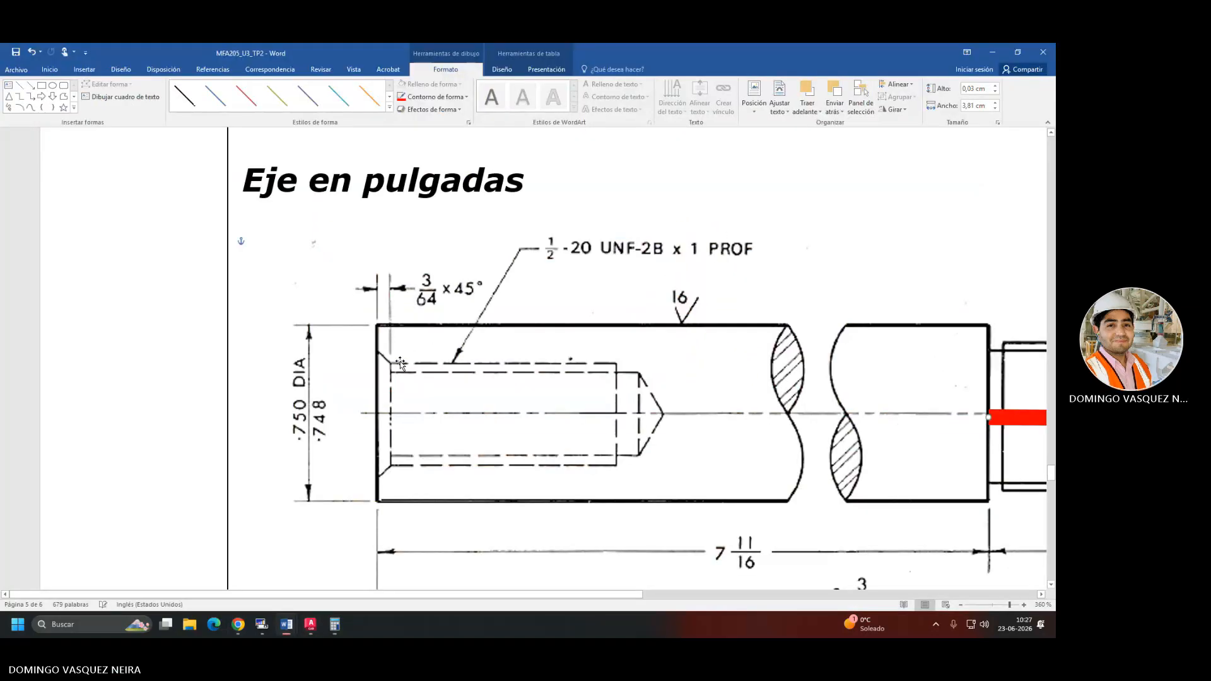
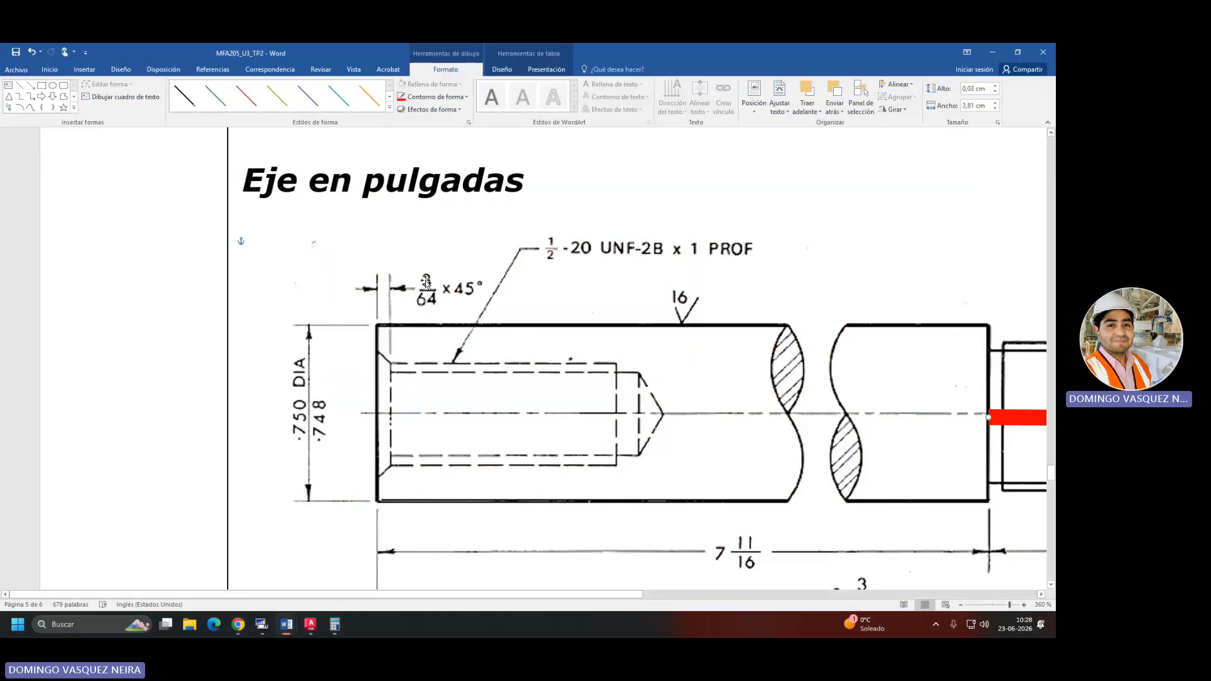
{"action": "key", "text": "alt+Tab"}
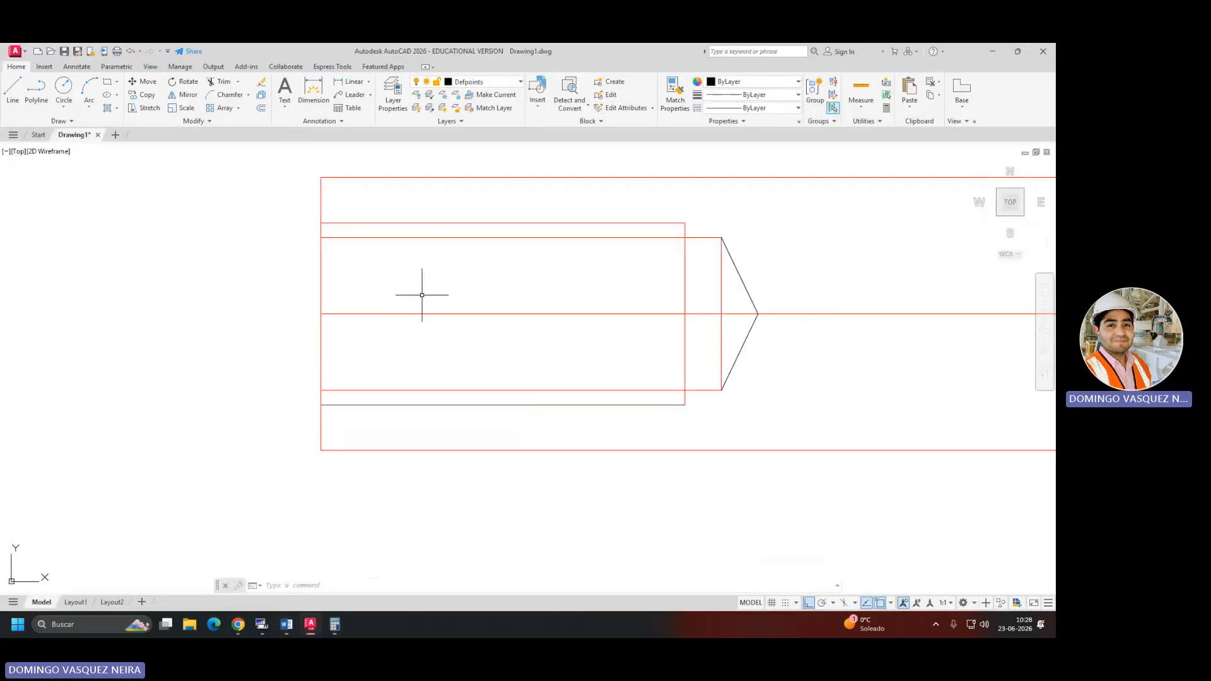
{"action": "key", "text": "super"}
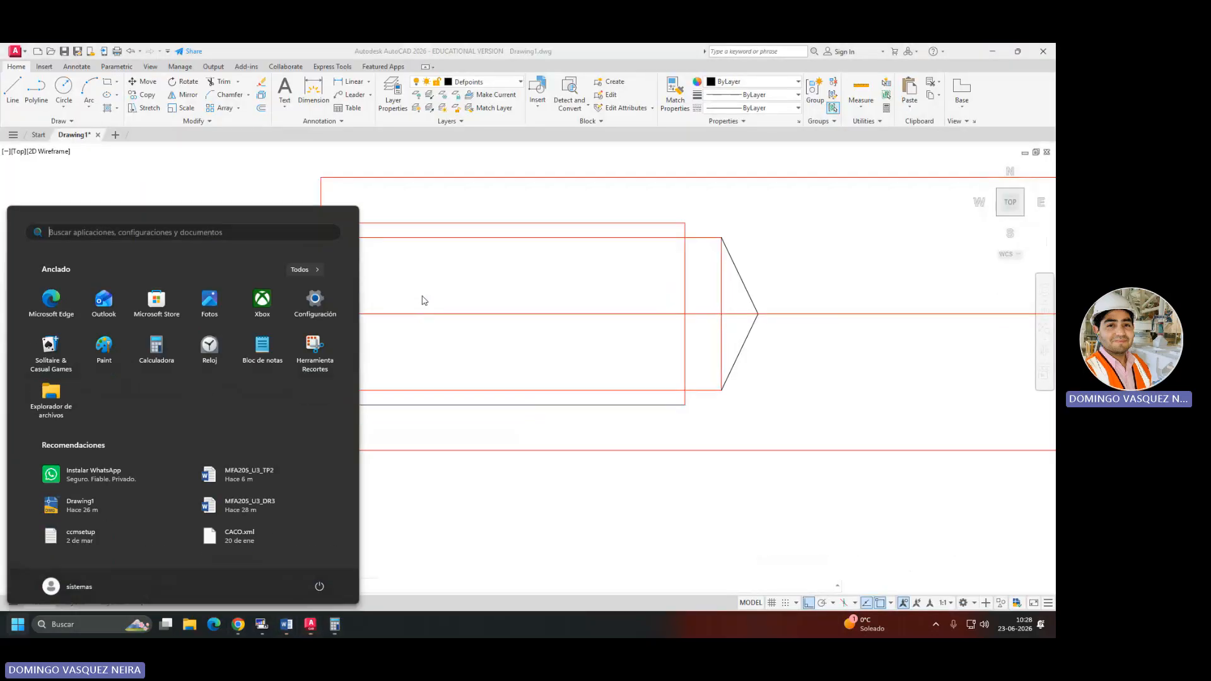
{"action": "left_click", "coordinate": [334, 625]}
{"action": "type", "text": "3/"}
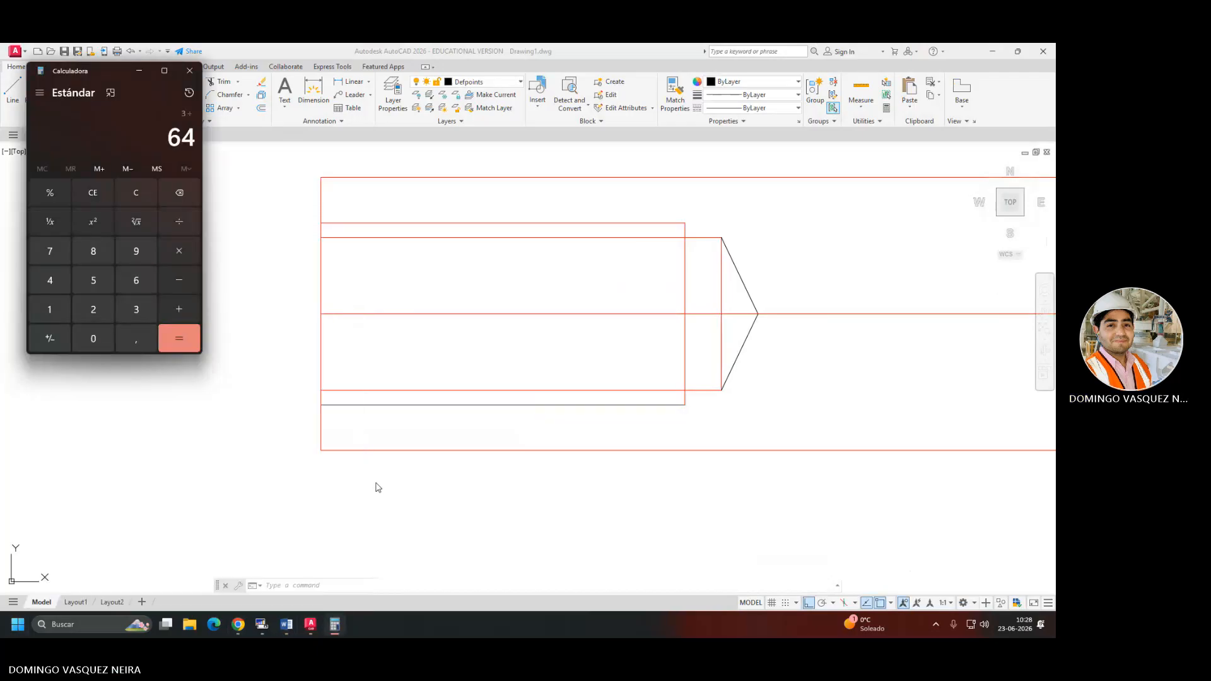
{"action": "left_click", "coordinate": [195, 340]}
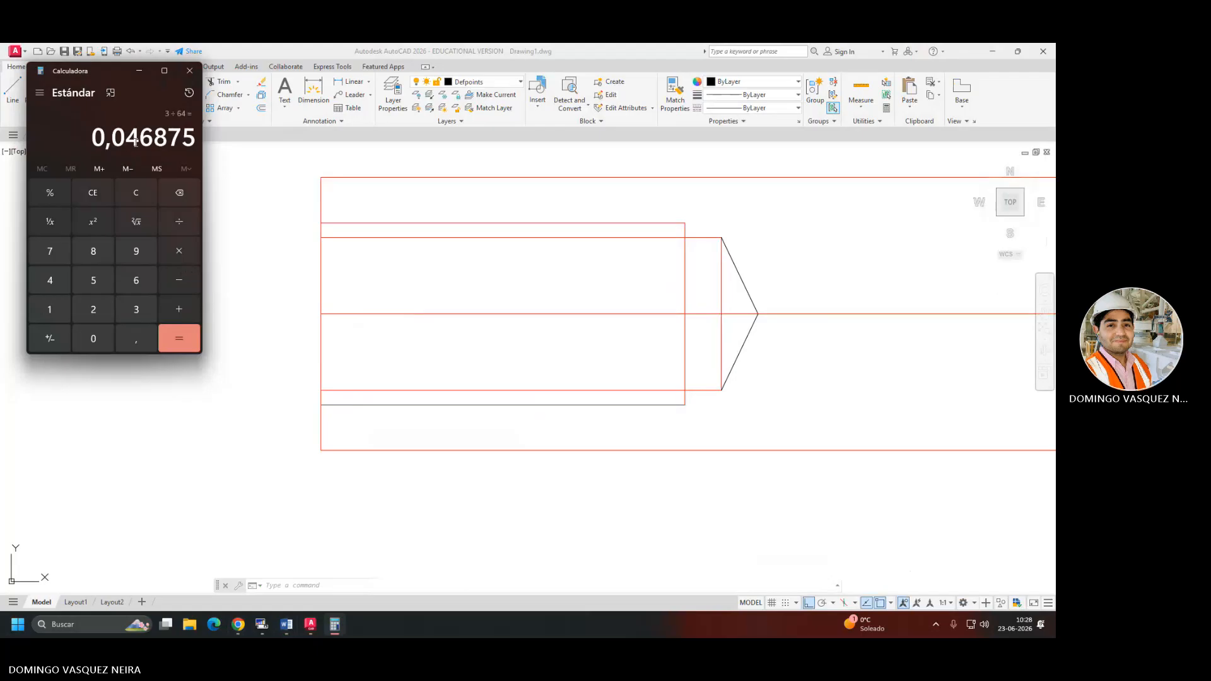
{"action": "left_click_drag", "start_coordinate": [113, 139], "coordinate": [197, 143]}
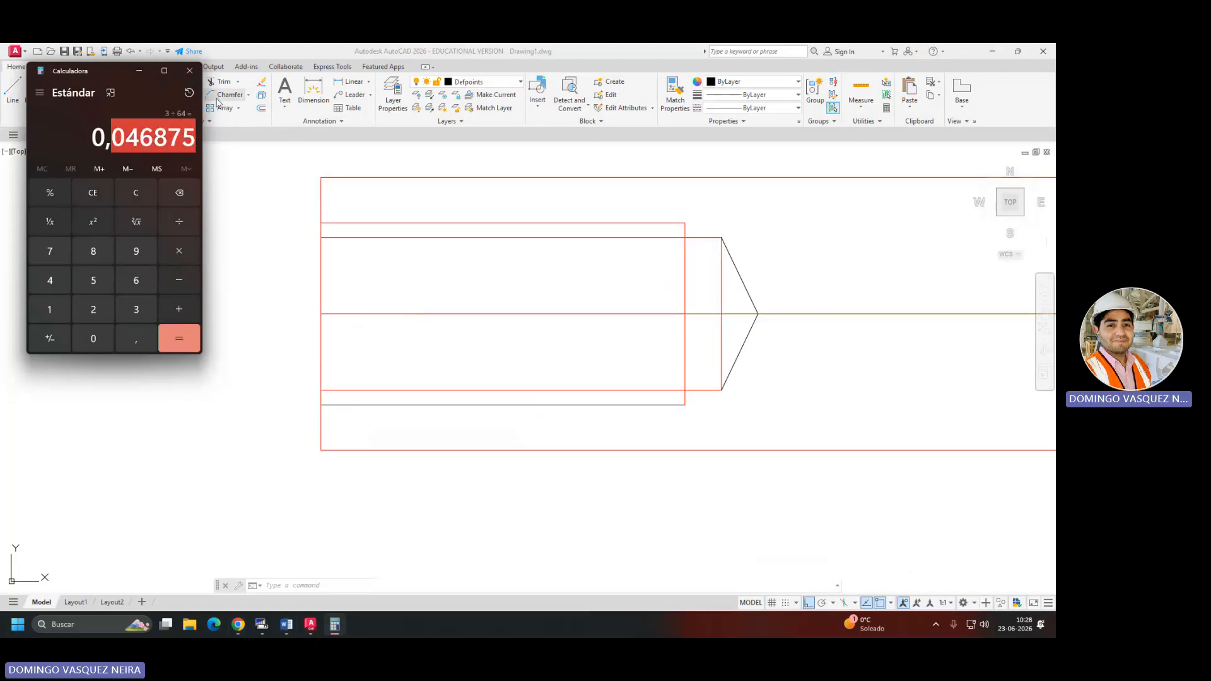
{"action": "left_click", "coordinate": [189, 70]}
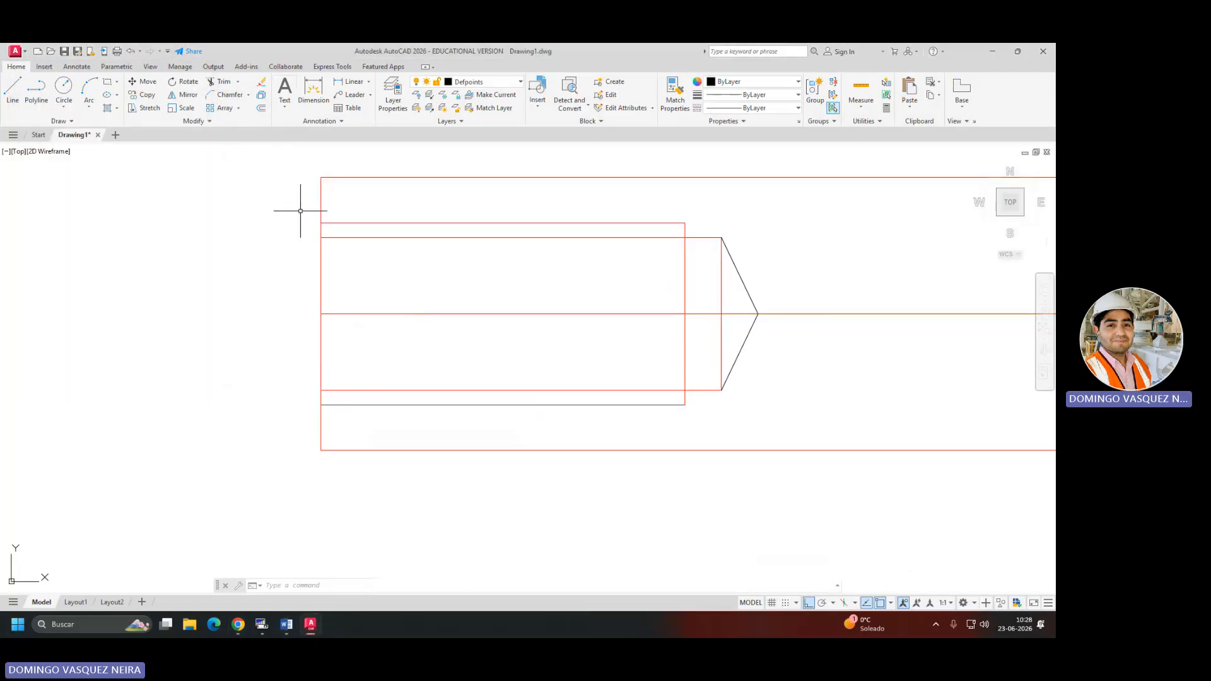
{"action": "left_click", "coordinate": [224, 94]}
{"action": "type", "text": "D"}
{"action": "key", "text": "Return"}
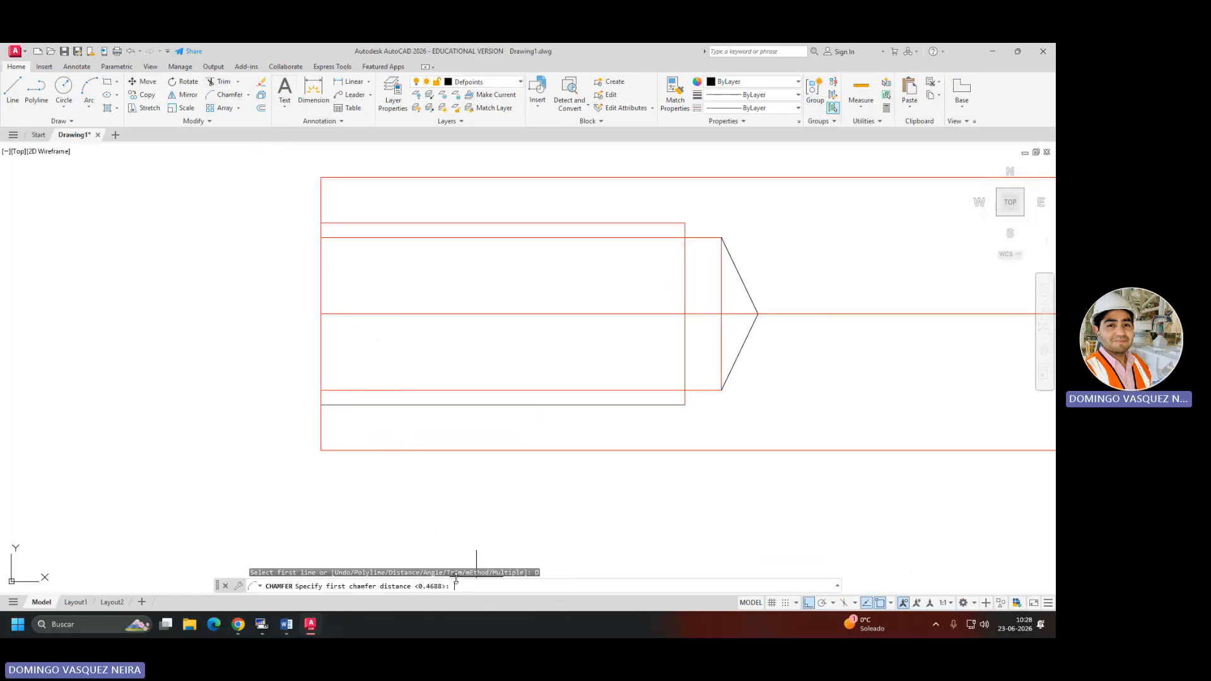
{"action": "key", "text": "Return"}
{"action": "key", "text": "Return"}
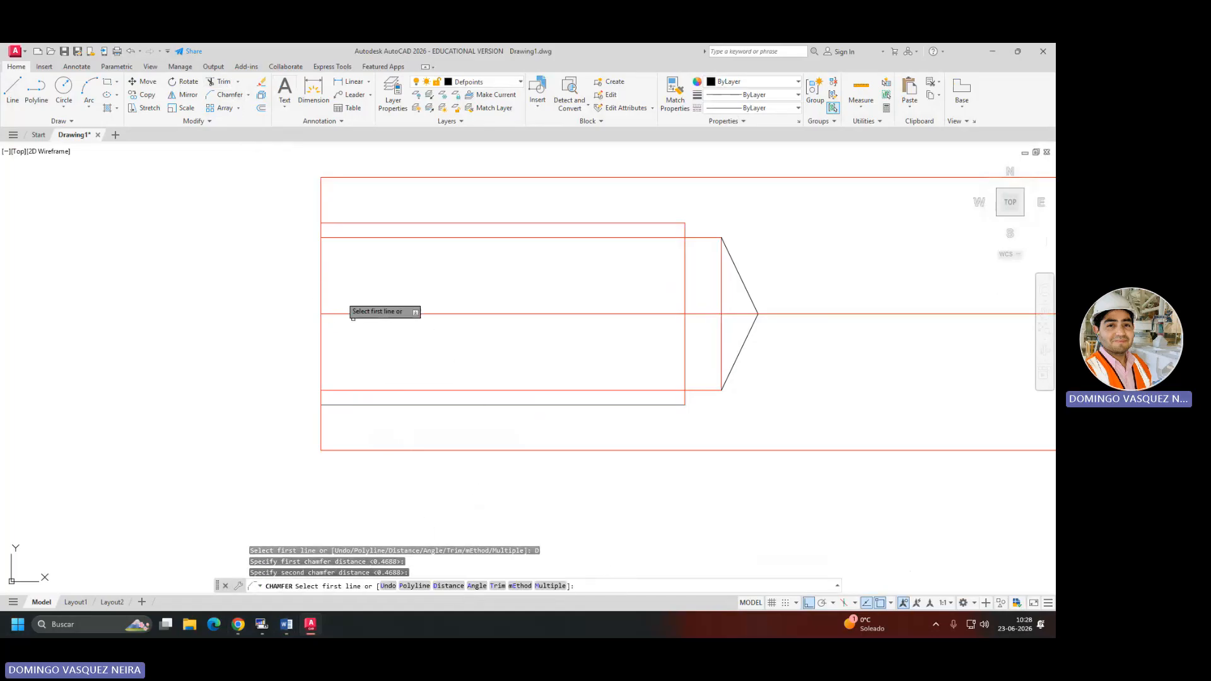
{"action": "left_click", "coordinate": [335, 237]}
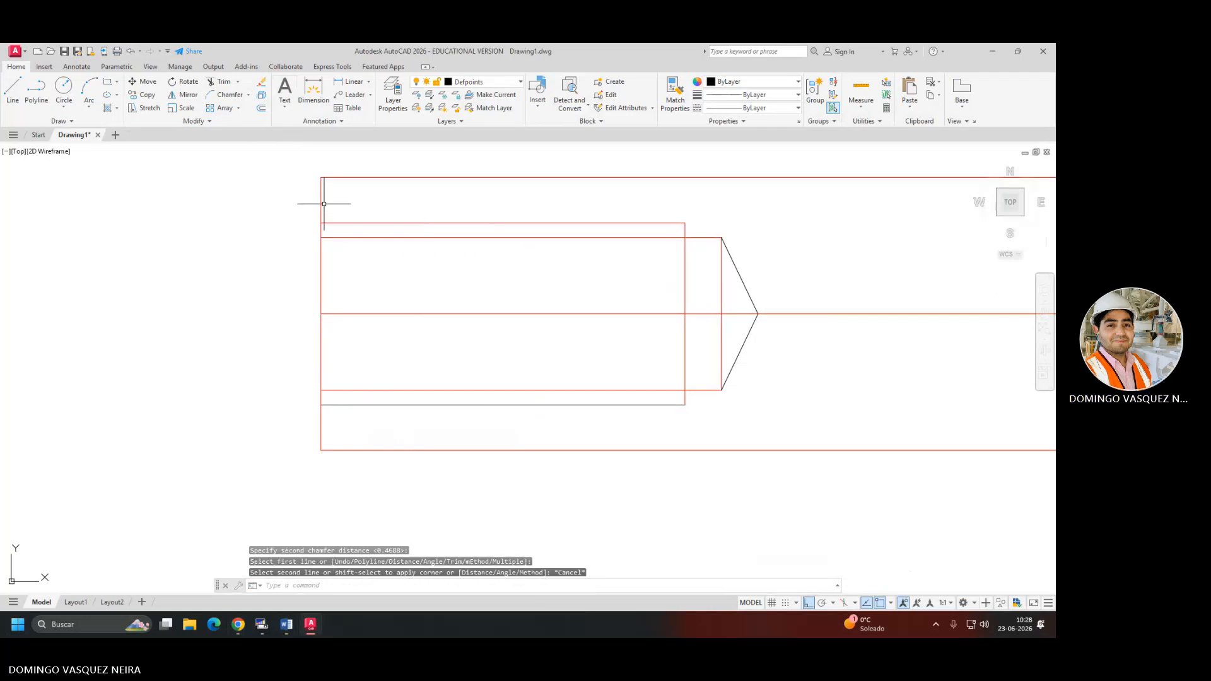
{"action": "key", "text": "Return"}
{"action": "left_click", "coordinate": [322, 202]}
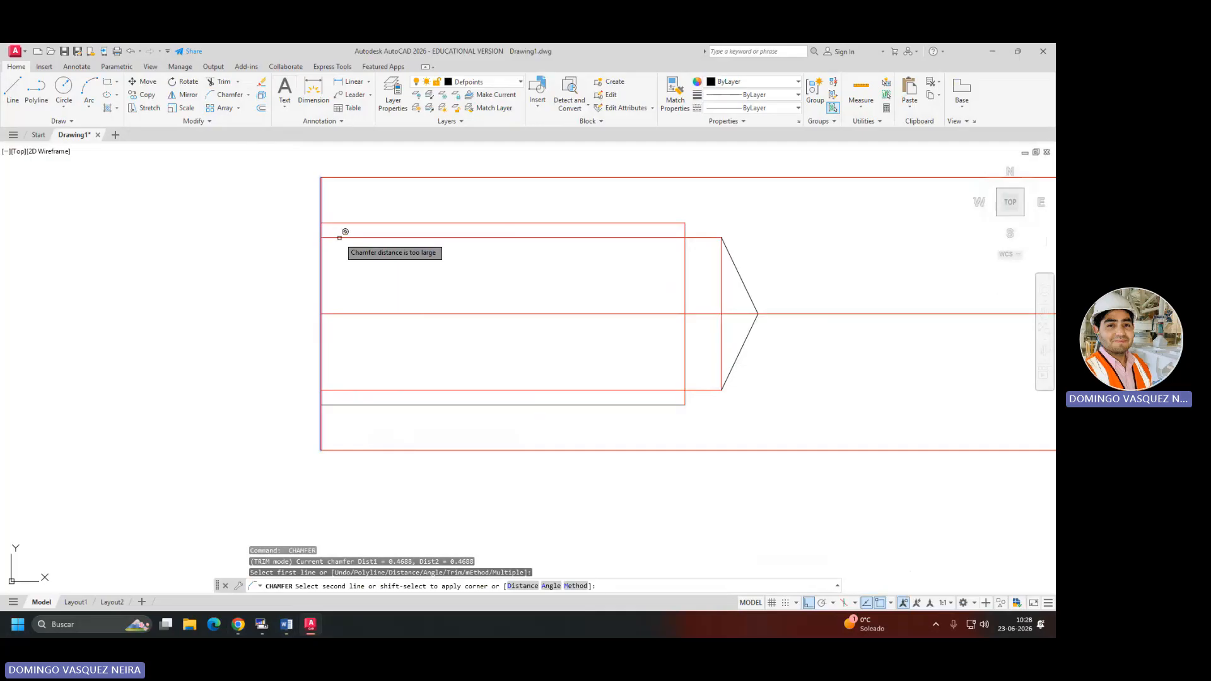
{"action": "key", "text": "Escape"}
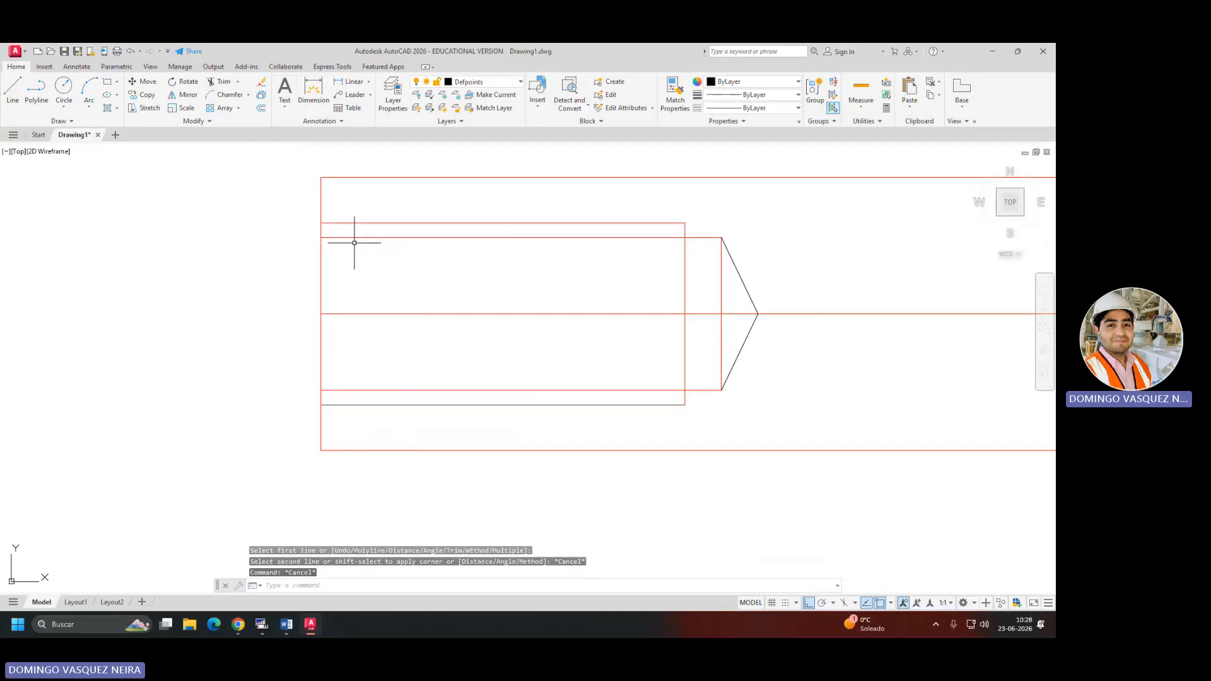
Chamfer the upper tap drill edge against the shaft's left end line, with both chamfer distances set to 0.04.
{"action": "key", "text": "Return"}
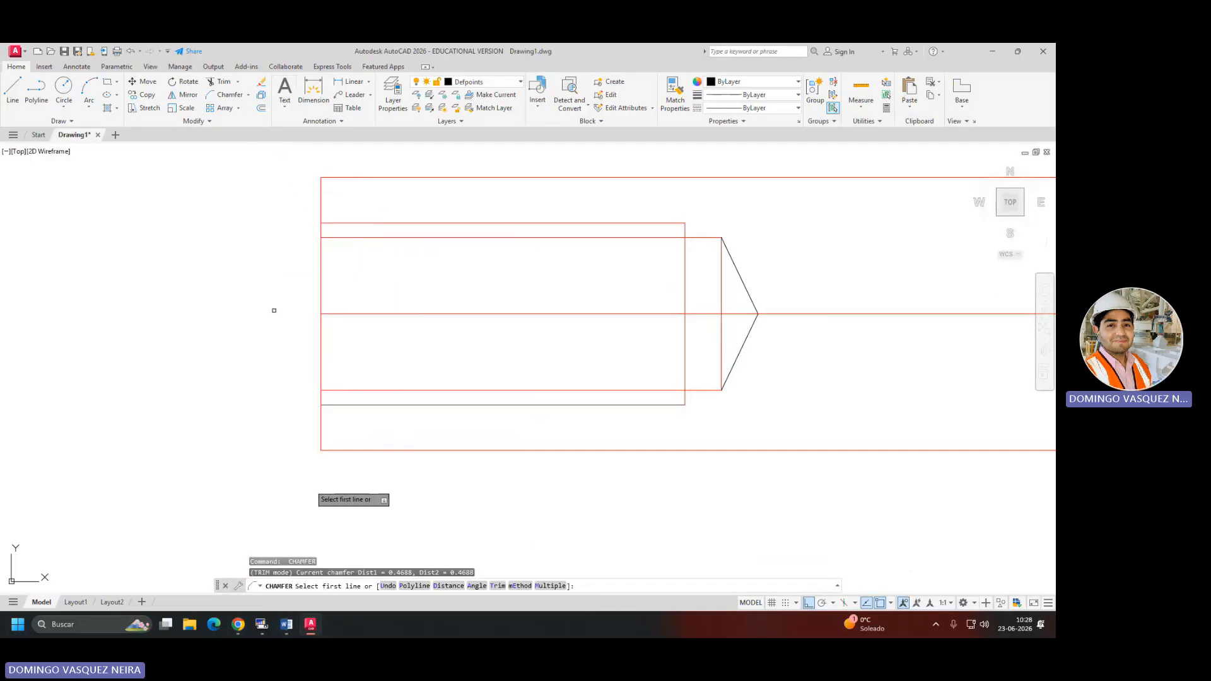
{"action": "type", "text": "D"}
{"action": "key", "text": "Return"}
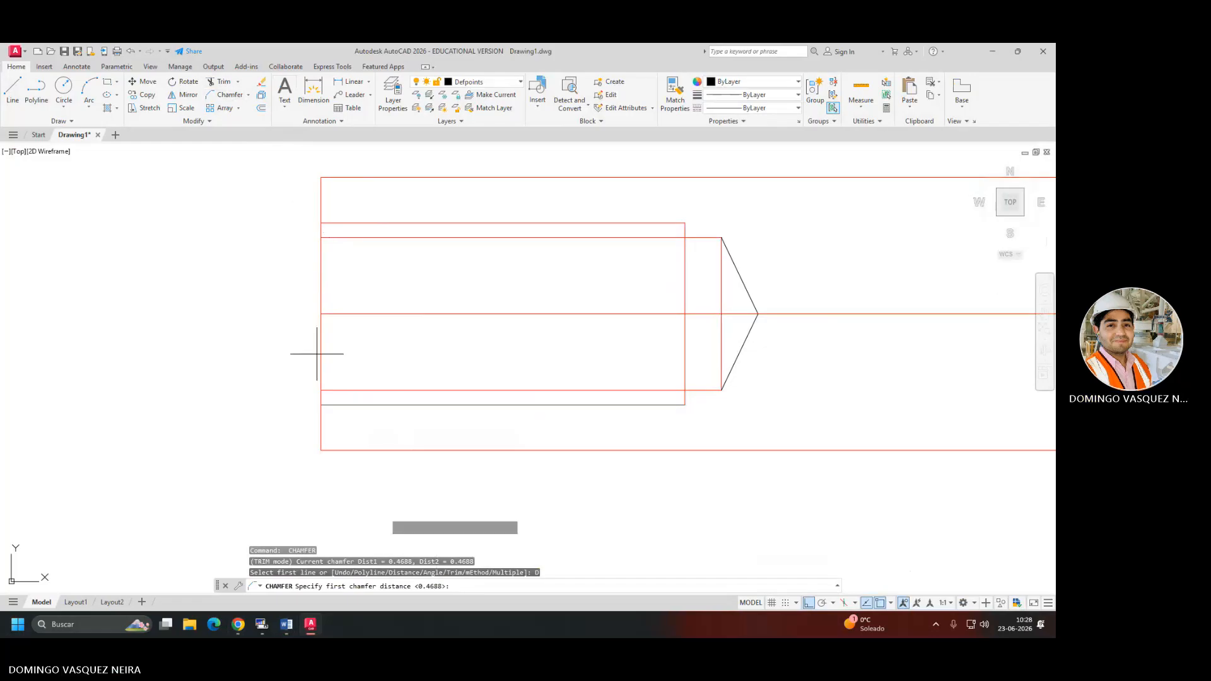
{"action": "left_click", "coordinate": [686, 238]}
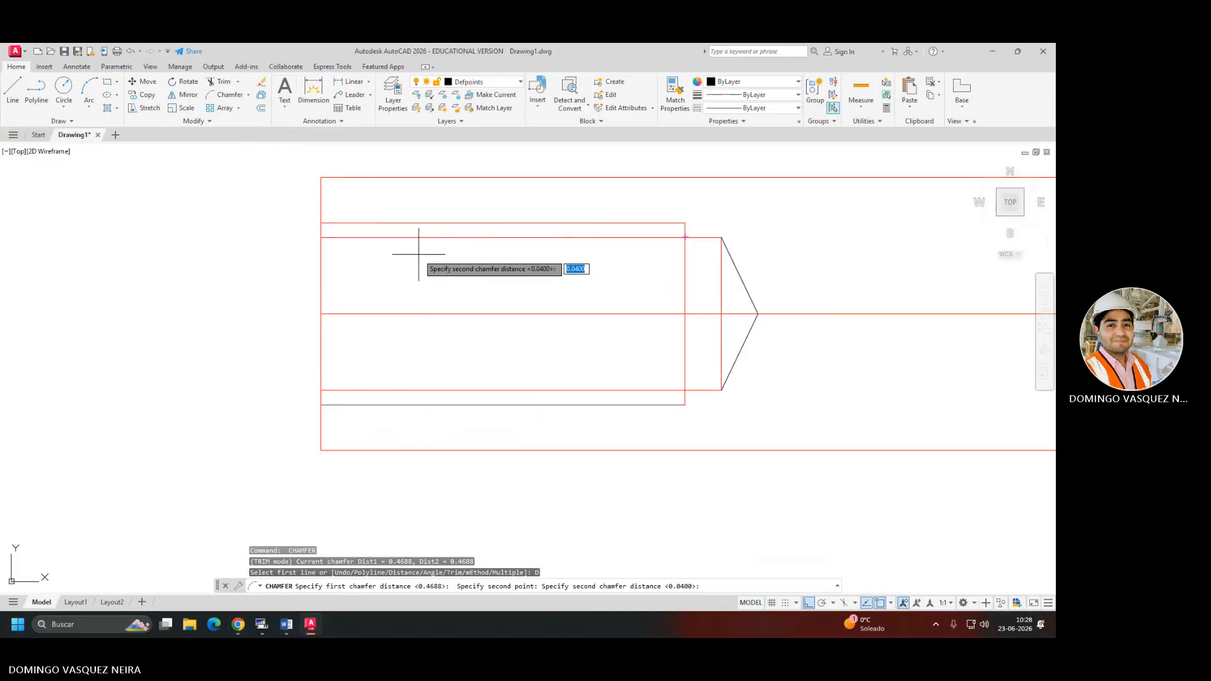
{"action": "key", "text": "Return"}
{"action": "left_click", "coordinate": [351, 237]}
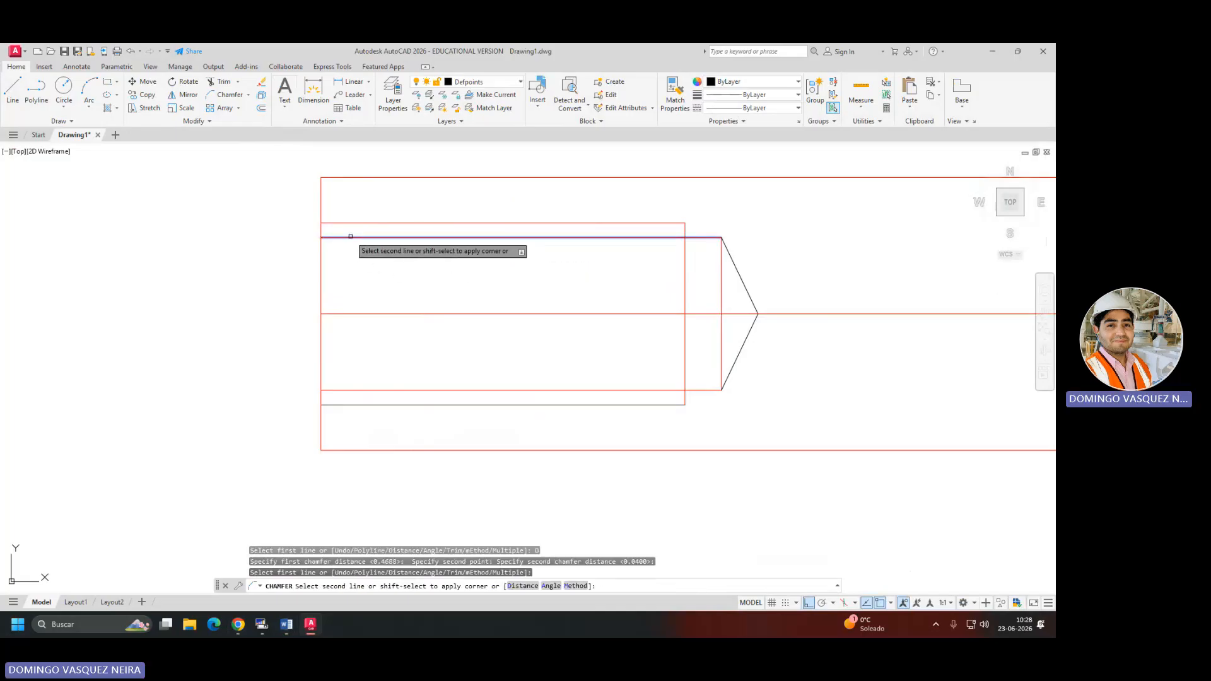
{"action": "left_click", "coordinate": [321, 203]}
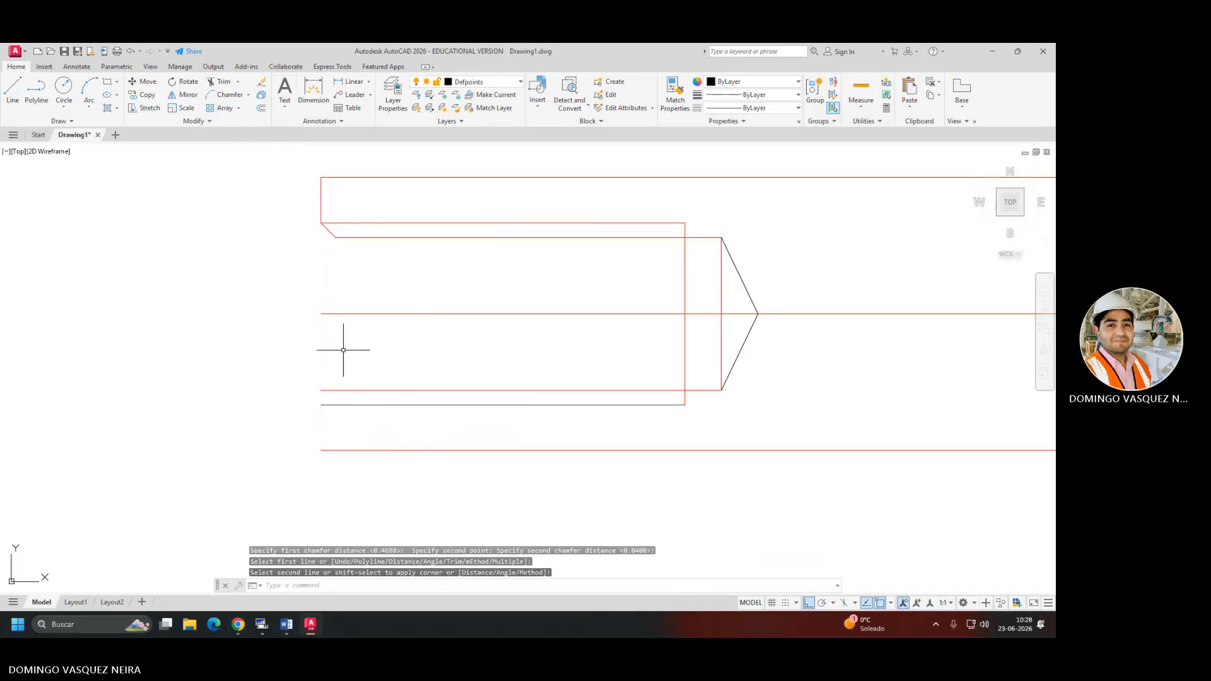
Draw a vertical line from the shaft's lower left corner up to the left end of the lower tap drill edge.
{"action": "type", "text": "l"}
{"action": "key", "text": "Return"}
{"action": "left_click", "coordinate": [321, 450]}
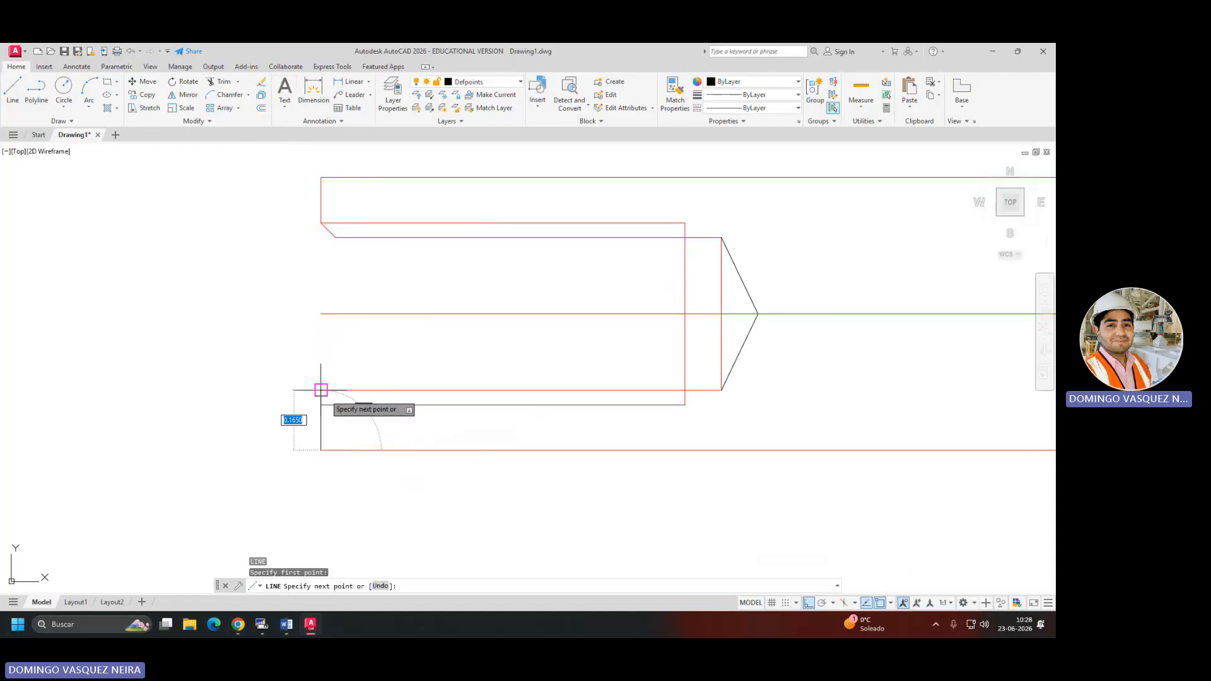
{"action": "key", "text": "Escape"}
{"action": "key", "text": "Escape"}
{"action": "key", "text": "Escape"}
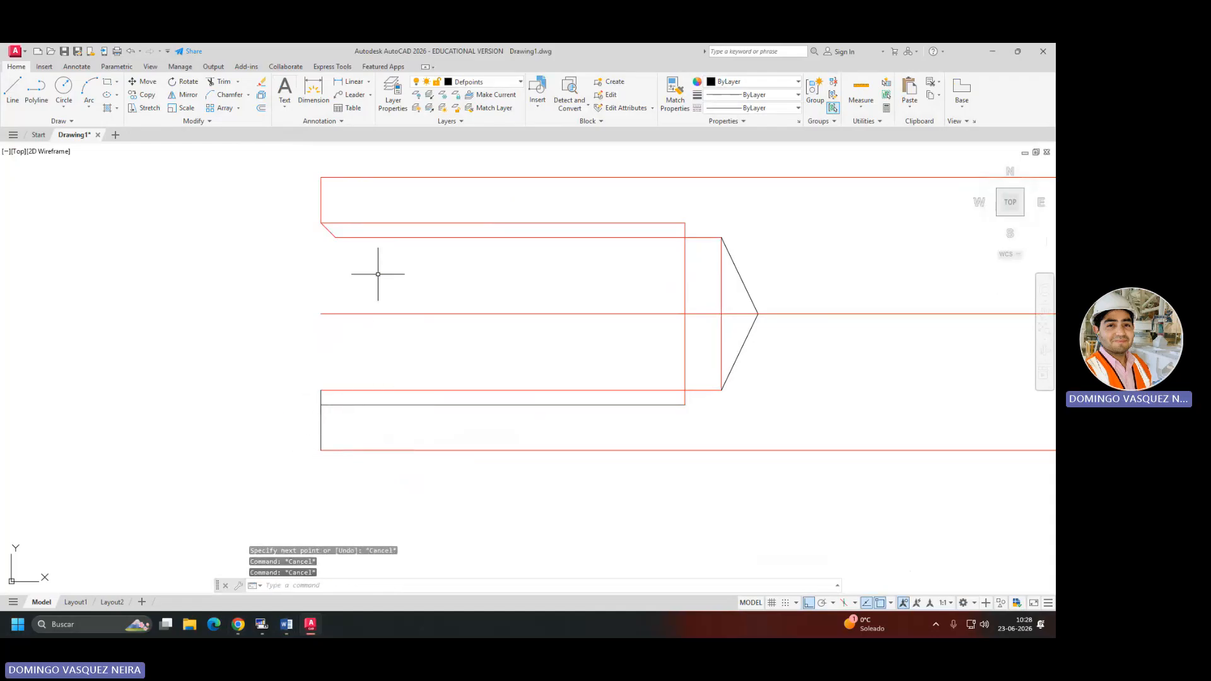
Chamfer the hole's lower outer thread line against the shaft's lower left end line, using the 0.04 chamfer distances.
{"action": "type", "text": "CH"}
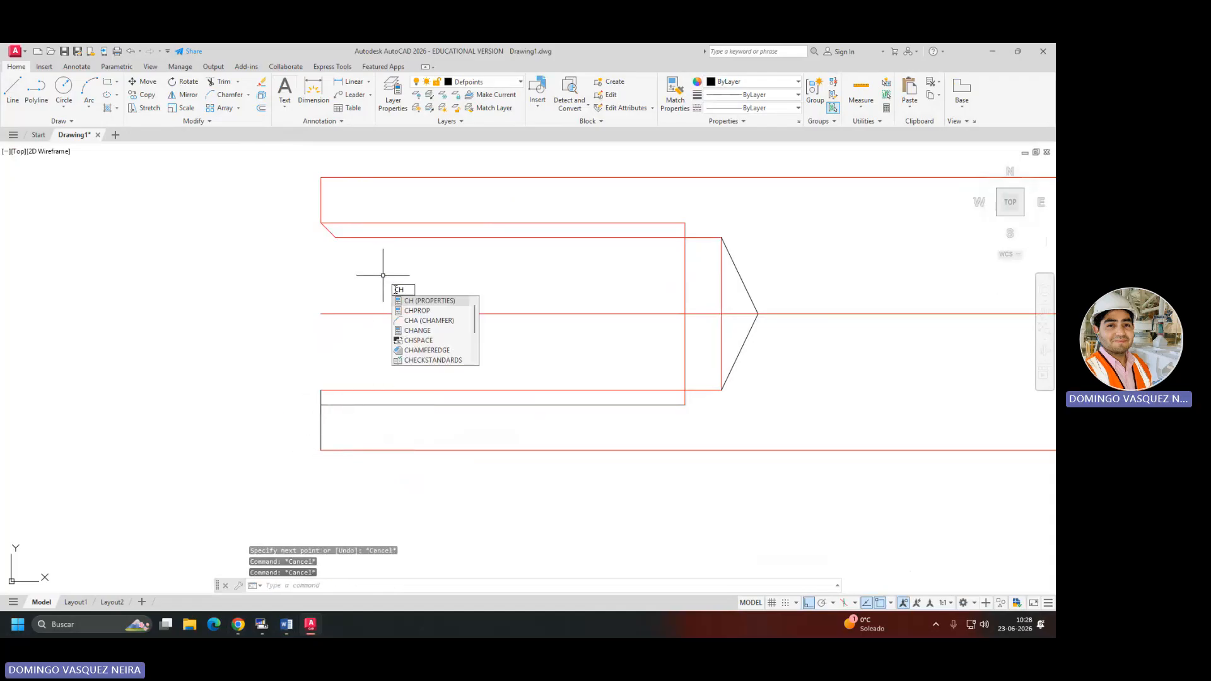
{"action": "left_click", "coordinate": [422, 322]}
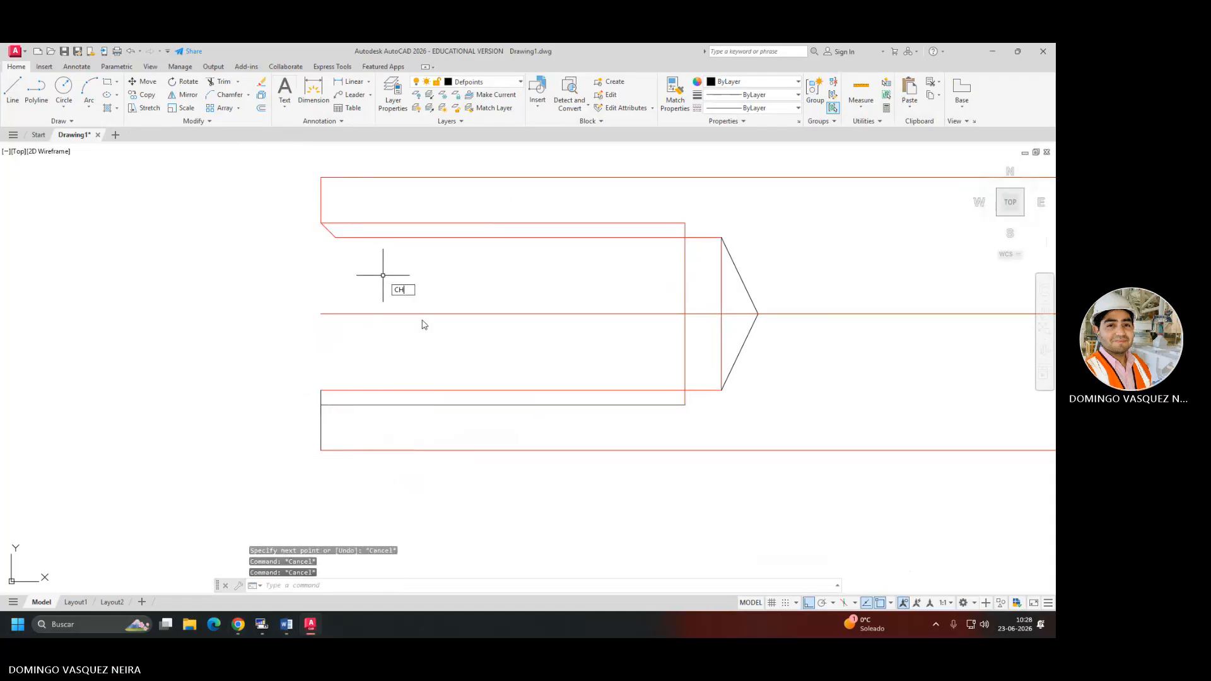
{"action": "left_click", "coordinate": [369, 405]}
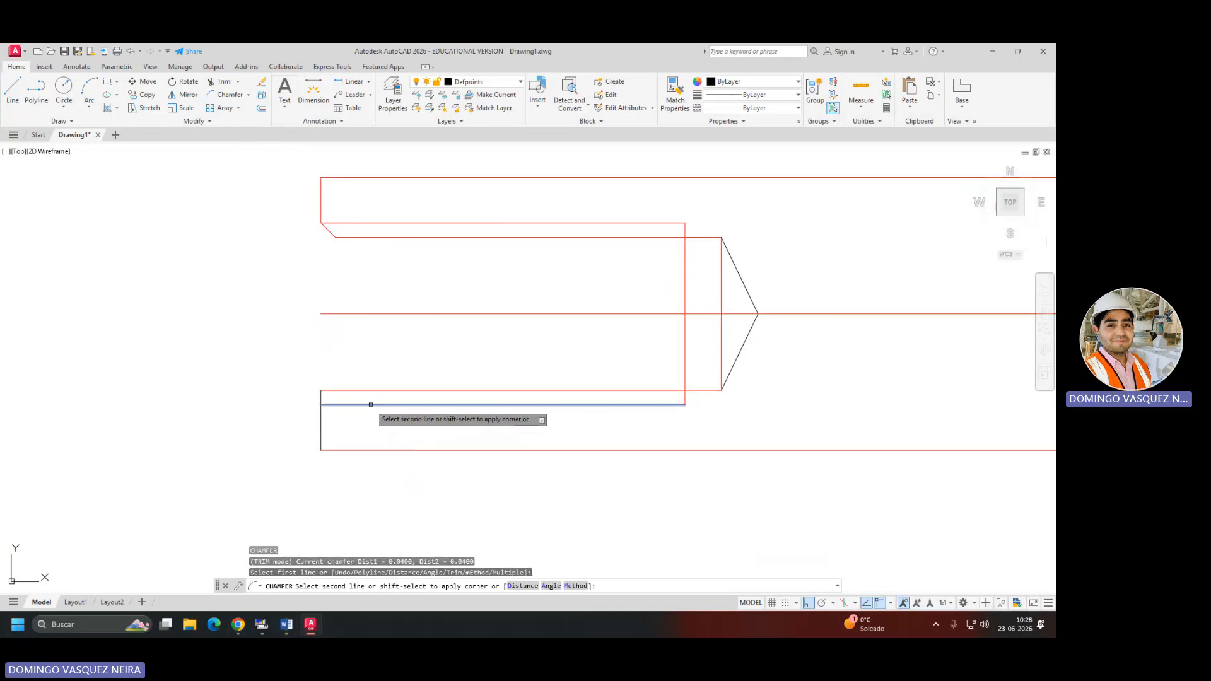
{"action": "left_click", "coordinate": [321, 423]}
Join the upper and lower segments of the shaft's left end line into a single line.
{"action": "left_click", "coordinate": [320, 198]}
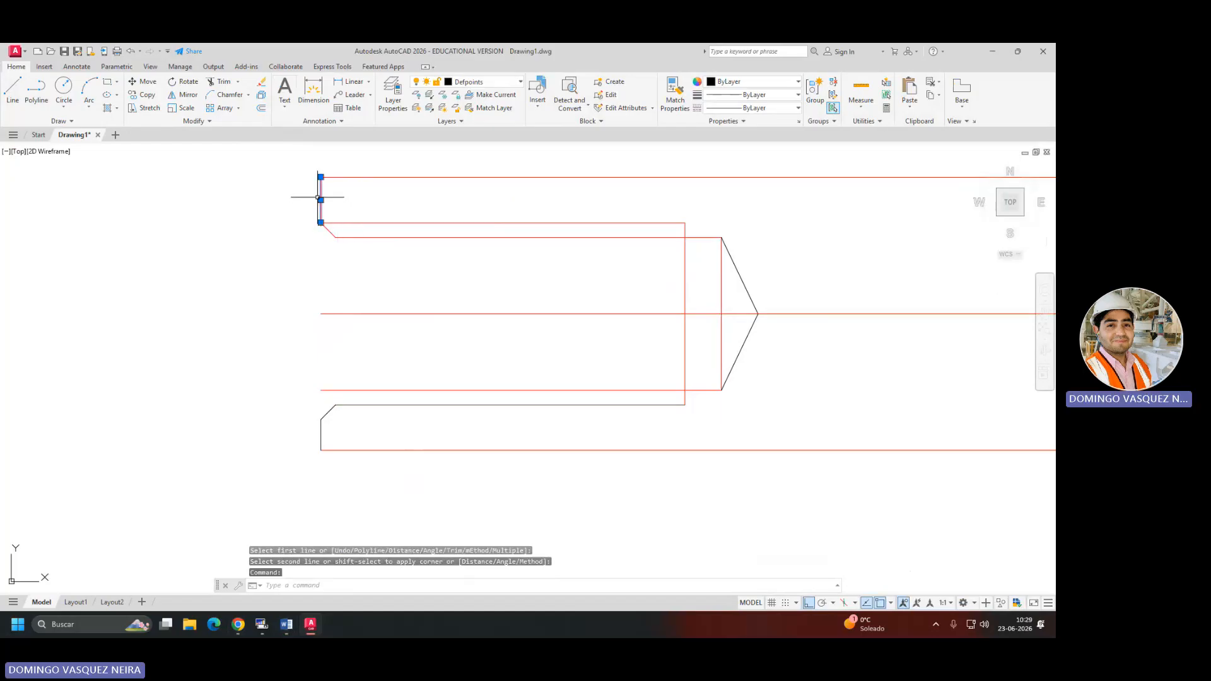
{"action": "left_click", "coordinate": [321, 434]}
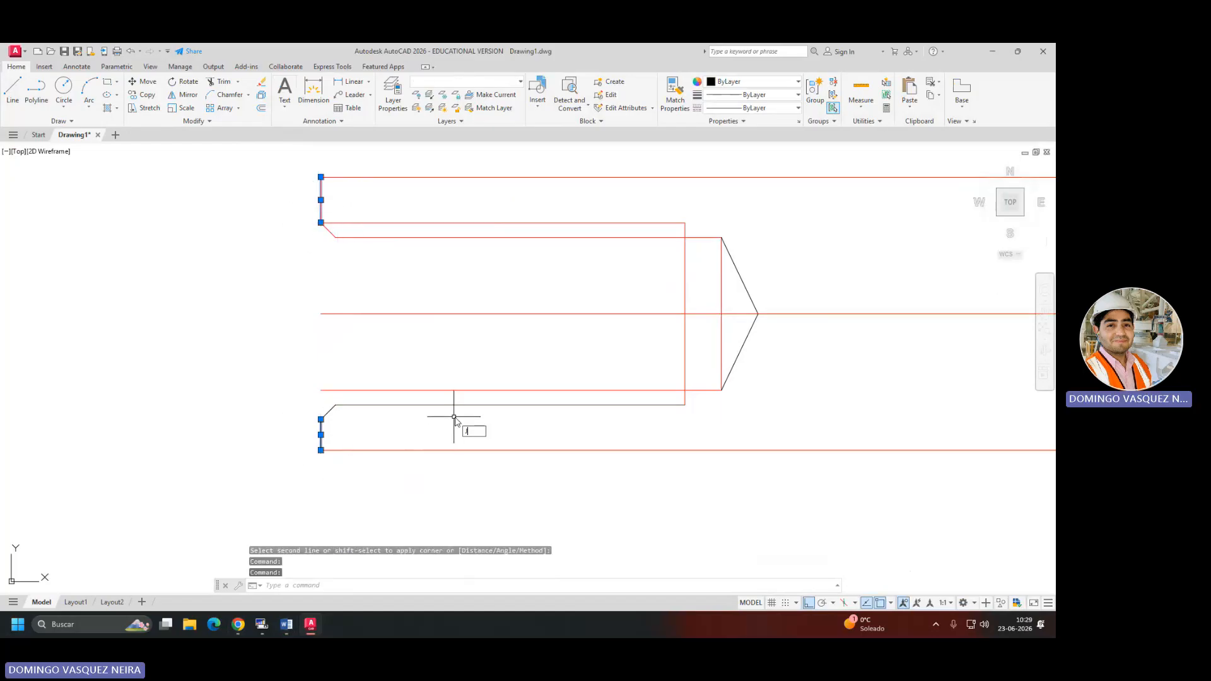
{"action": "key", "text": "Return"}
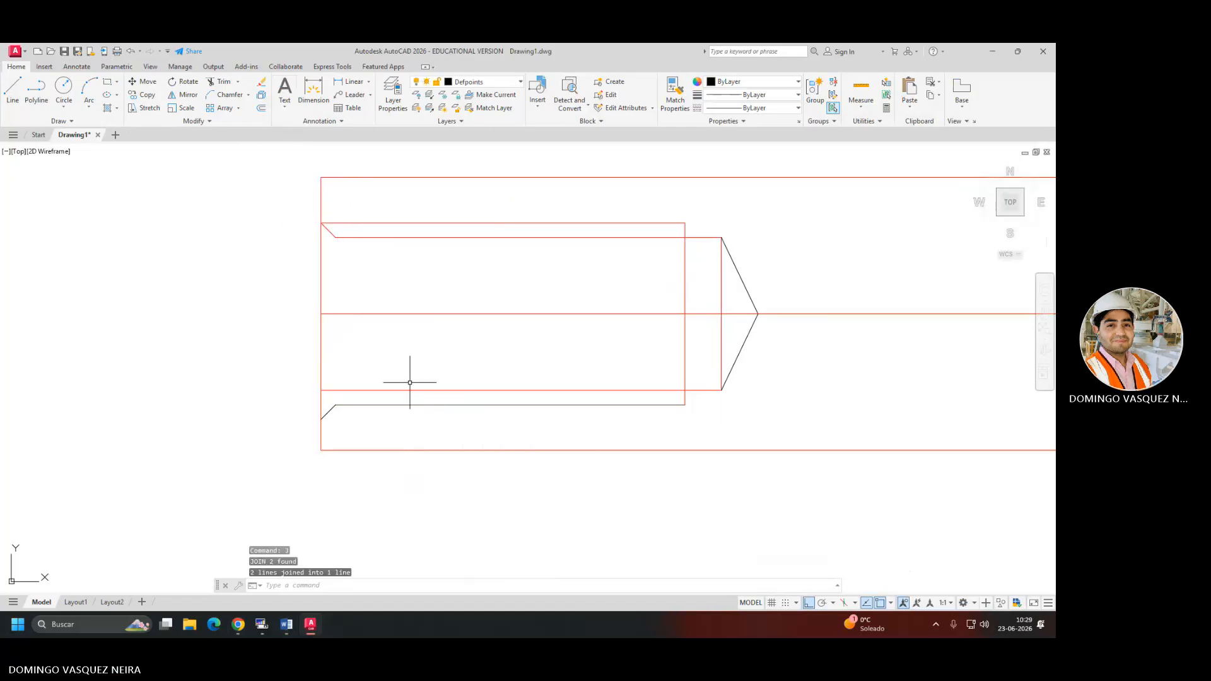
Draw a vertical line between the inner ends of the hole's upper and lower entry chamfers.
{"action": "type", "text": "l"}
{"action": "key", "text": "Return"}
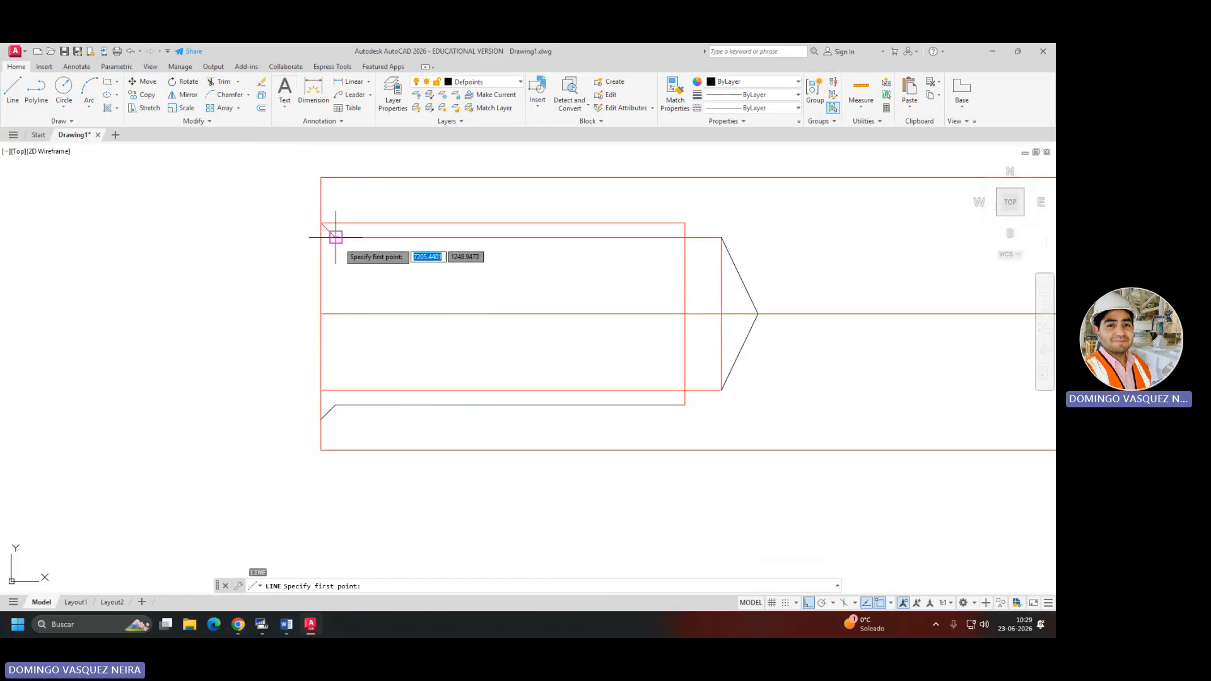
{"action": "left_click", "coordinate": [335, 238]}
{"action": "key", "text": "Return"}
{"action": "scroll", "coordinate": [342, 404], "scroll_direction": "down", "scroll_amount": 5}
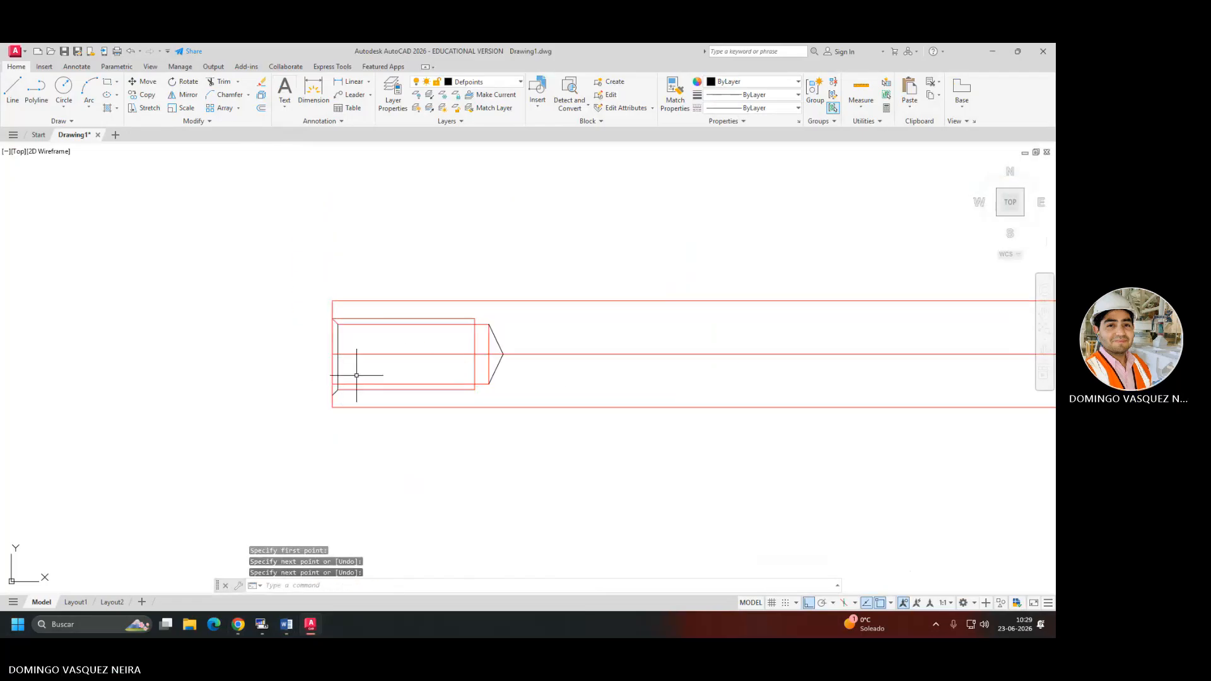
{"action": "middle_click_drag", "start_coordinate": [561, 379], "coordinate": [322, 376]}
{"action": "scroll", "coordinate": [321, 376], "scroll_direction": "down", "scroll_amount": 5}
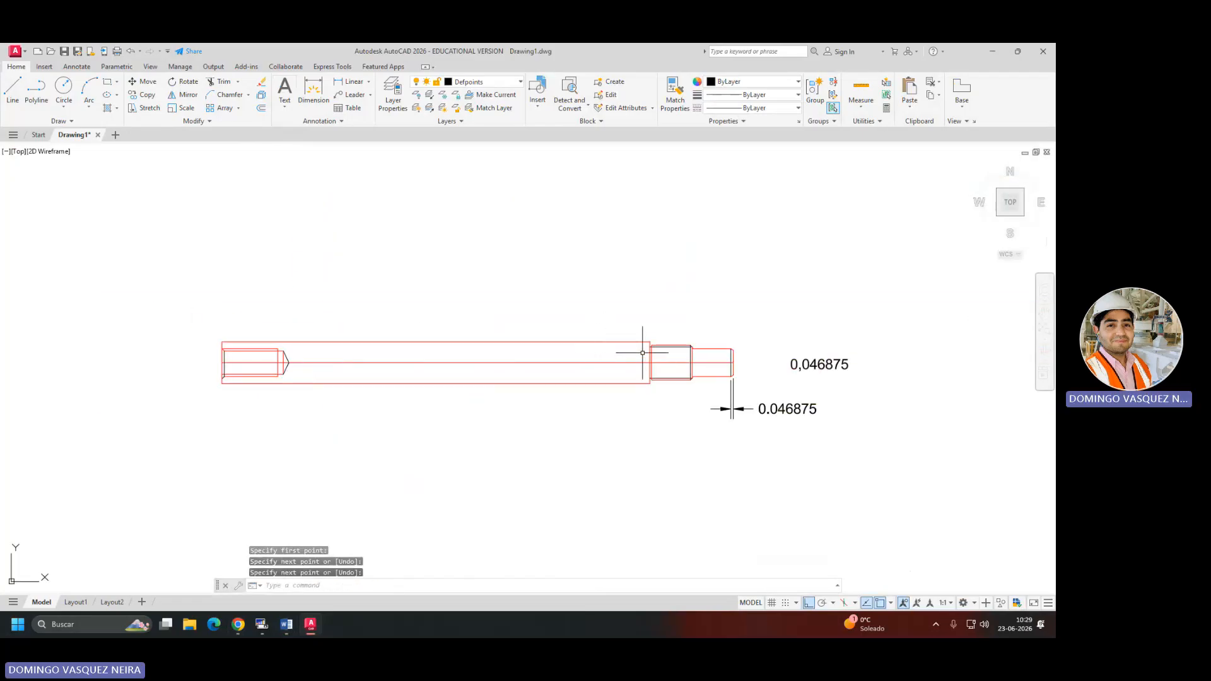
{"action": "key", "text": "Escape"}
{"action": "key", "text": "Escape"}
Assign all the threaded hole's lines, including the cone and entry chamfer, to the trazos layer.
{"action": "scroll", "coordinate": [361, 363], "scroll_direction": "up", "scroll_amount": 2}
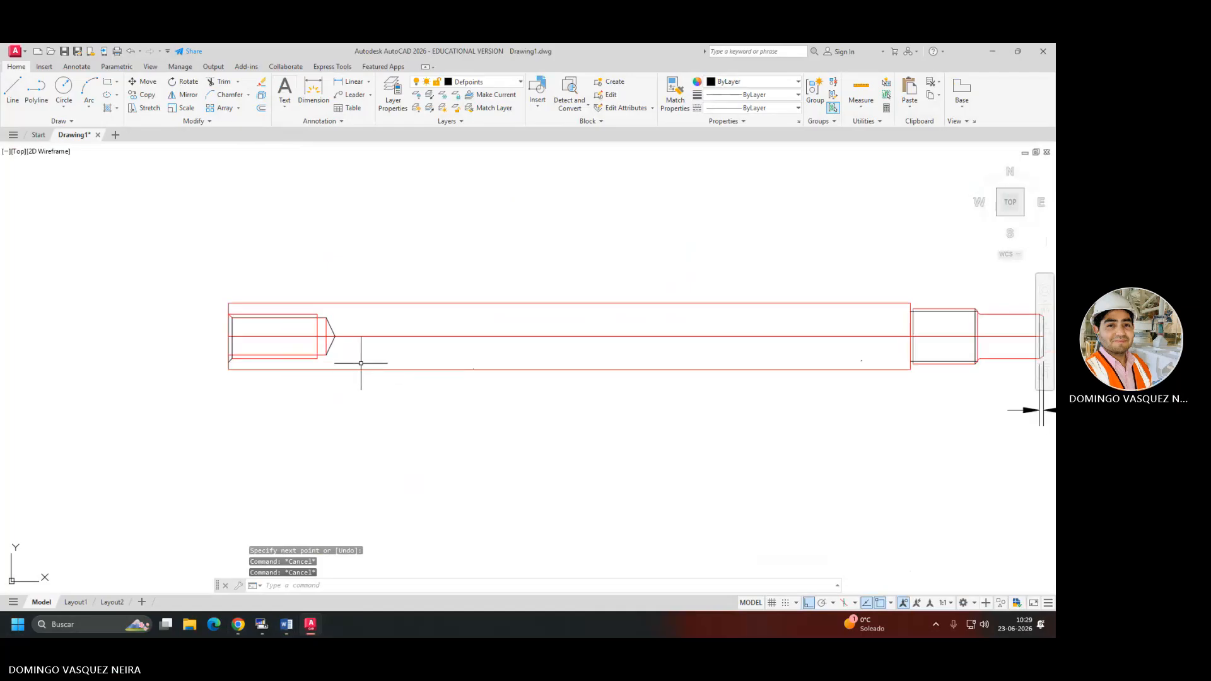
{"action": "left_click", "coordinate": [208, 311]}
{"action": "left_click", "coordinate": [371, 339]}
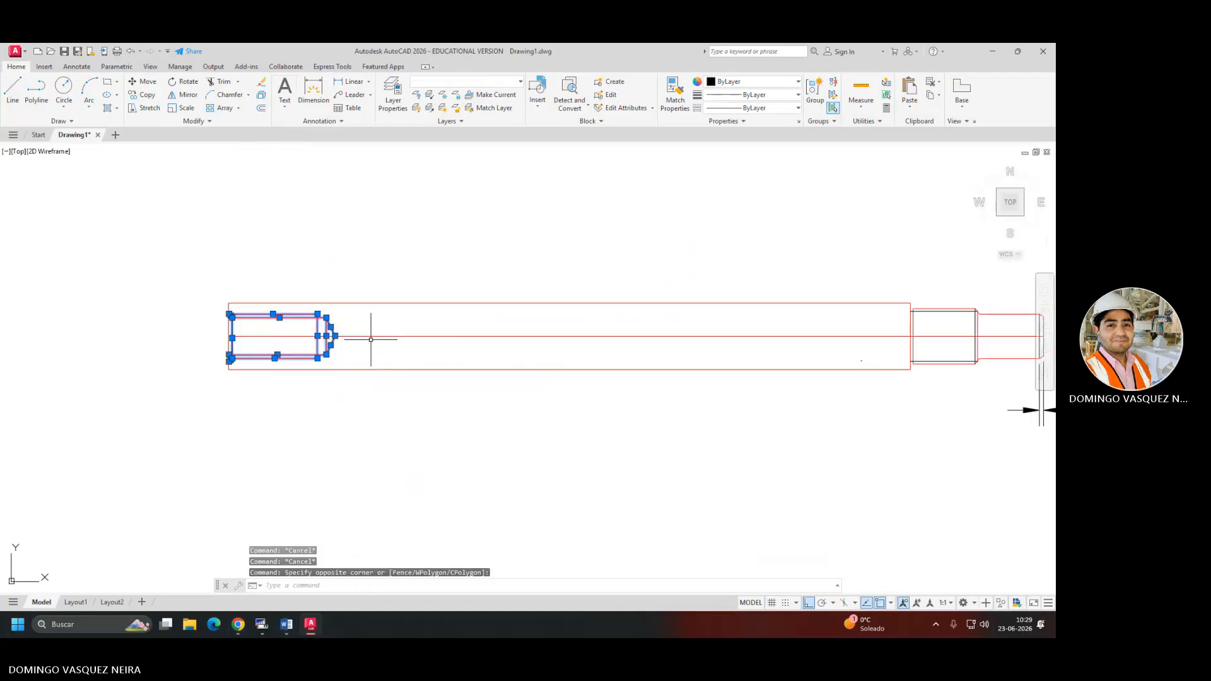
{"action": "left_click", "coordinate": [499, 80]}
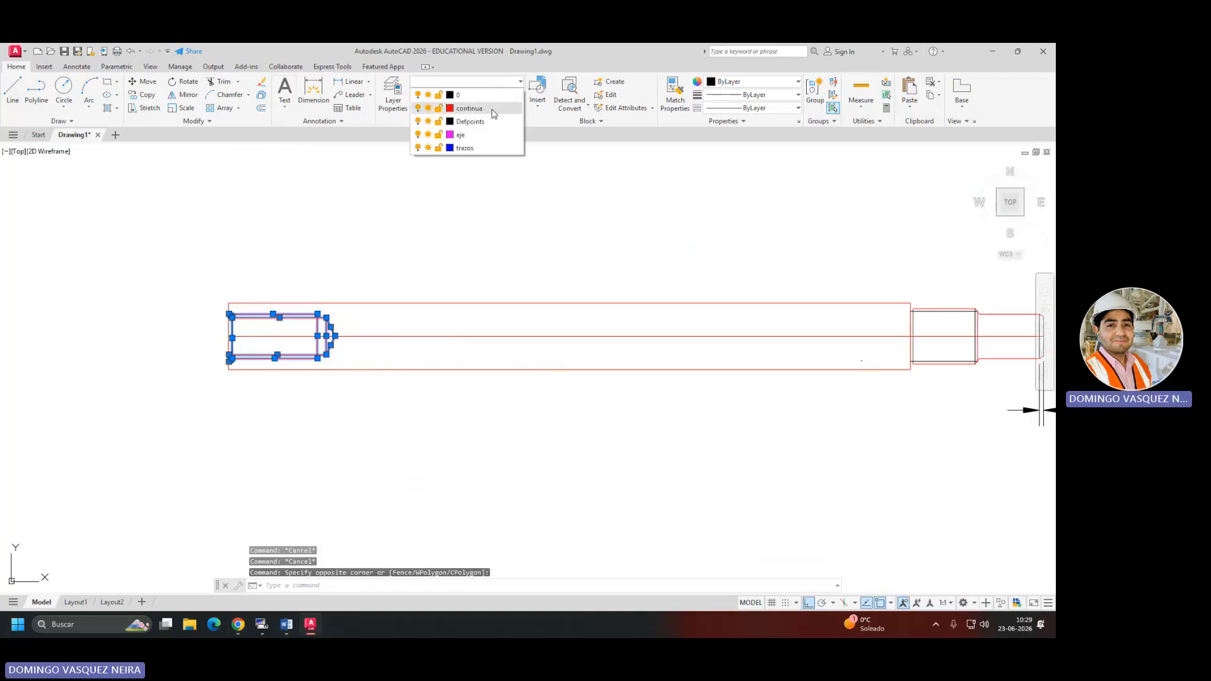
{"action": "left_click", "coordinate": [464, 148]}
{"action": "key", "text": "Escape"}
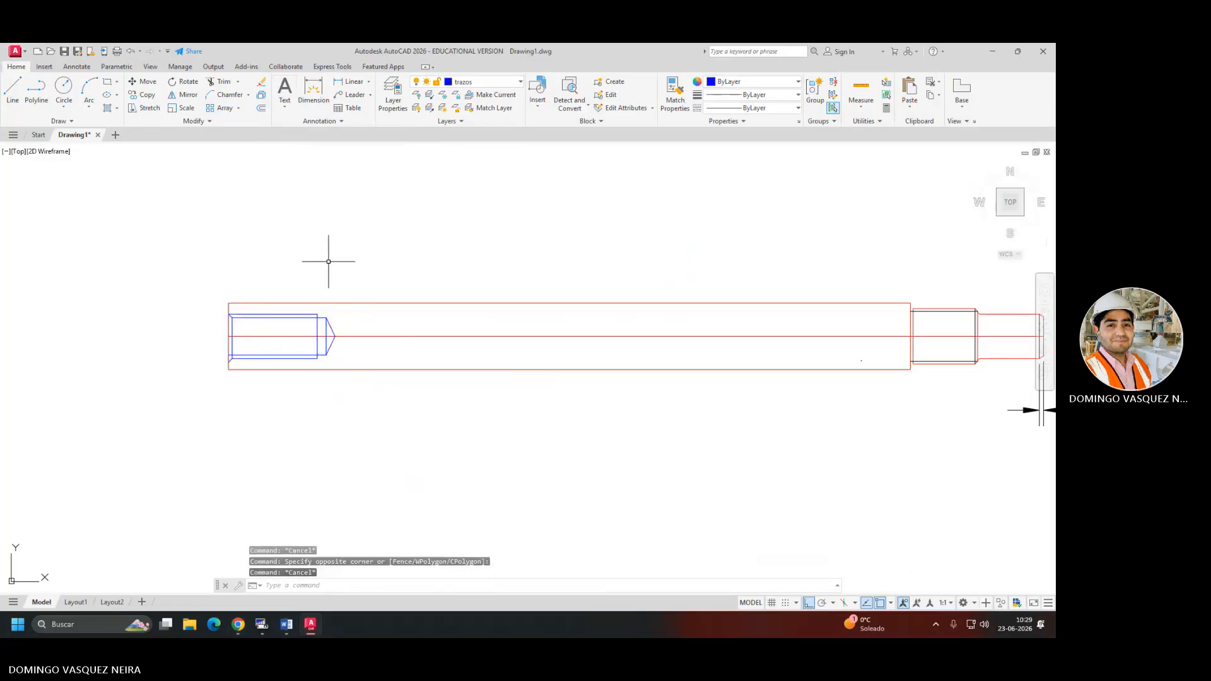
Assign the shaft's centreline to the eje layer.
{"action": "left_click", "coordinate": [480, 334]}
{"action": "left_click", "coordinate": [477, 339]}
{"action": "left_click", "coordinate": [470, 87]}
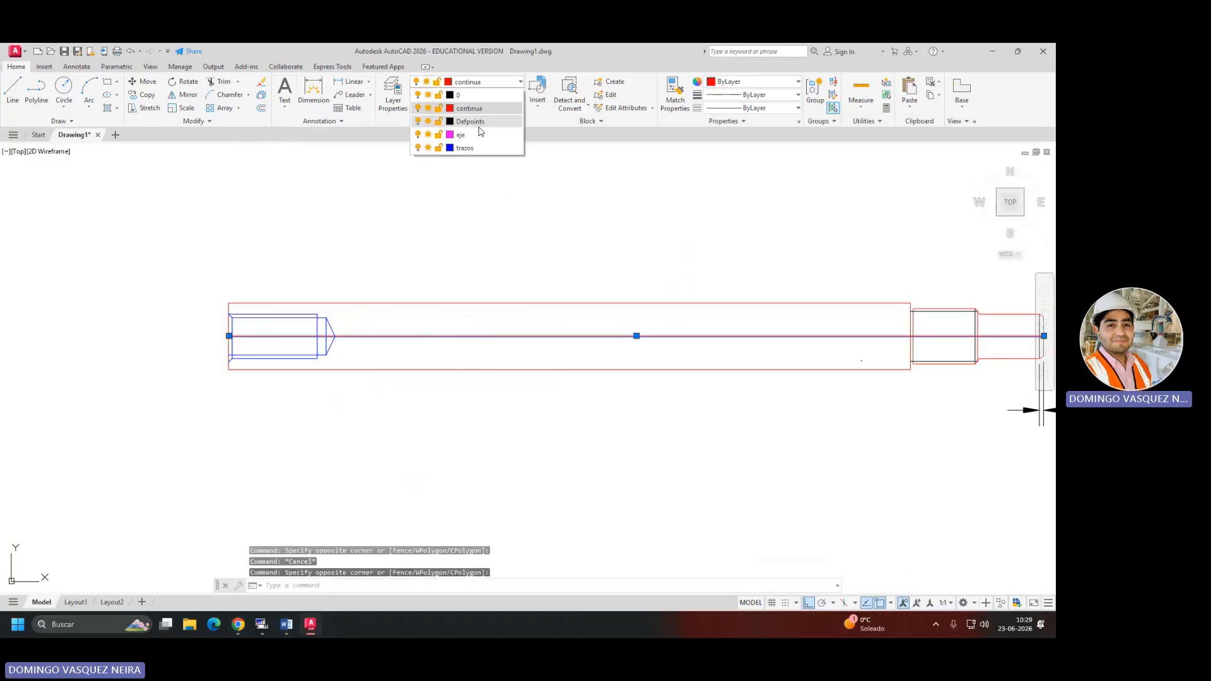
{"action": "left_click", "coordinate": [477, 130]}
{"action": "middle_click_drag", "start_coordinate": [626, 364], "coordinate": [372, 347]}
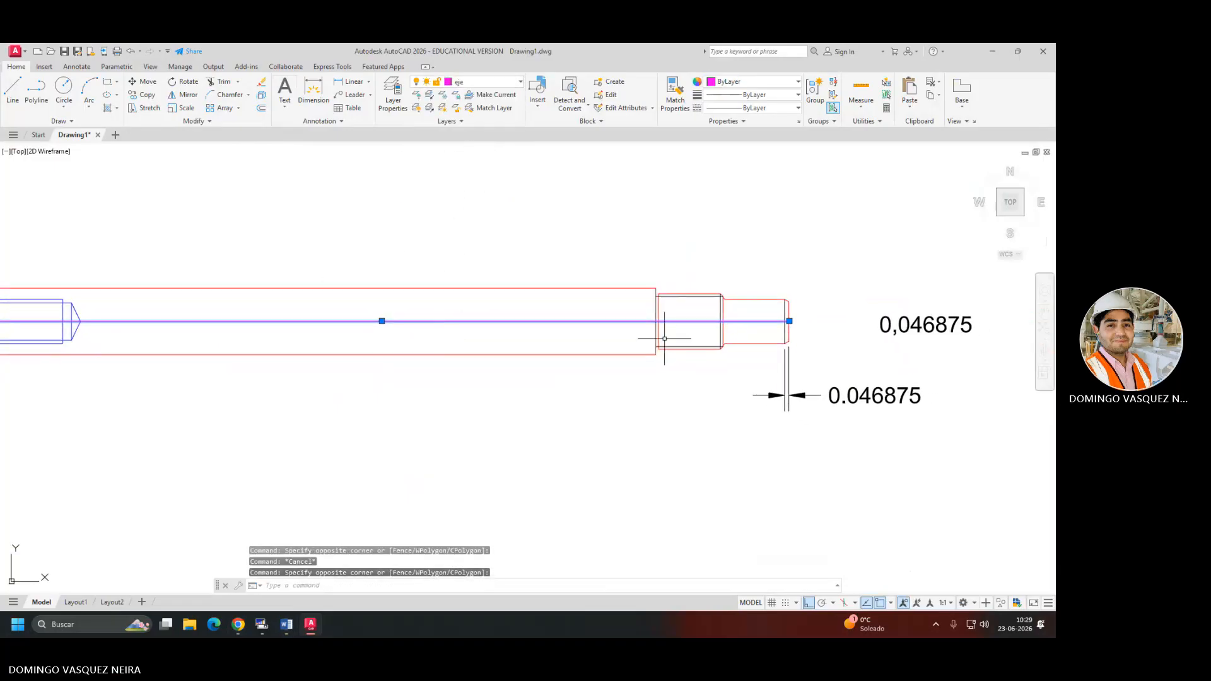
{"action": "scroll", "coordinate": [712, 306], "scroll_direction": "up", "scroll_amount": 4}
{"action": "middle_click_drag", "start_coordinate": [765, 307], "coordinate": [447, 303]}
{"action": "key", "text": "Escape"}
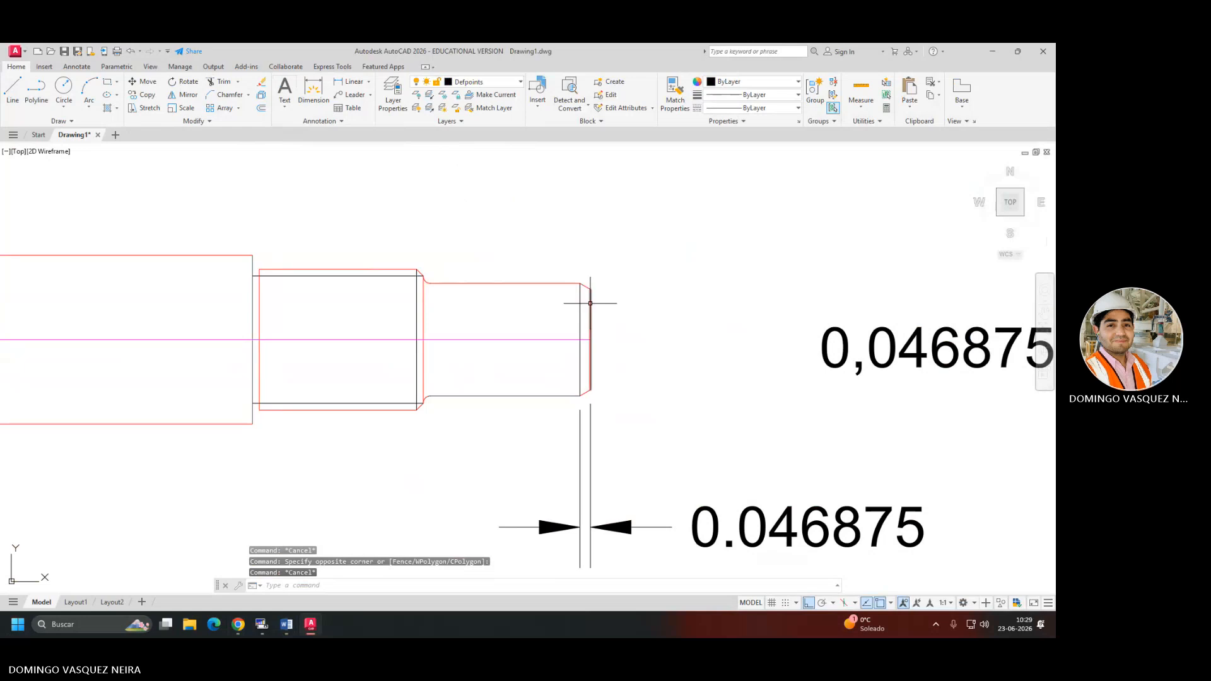
Match the properties of the shaft's right end line onto the remaining black lines of the threaded section and tip.
{"action": "left_click", "coordinate": [591, 303]}
{"action": "type", "text": "ma"}
{"action": "key", "text": "space"}
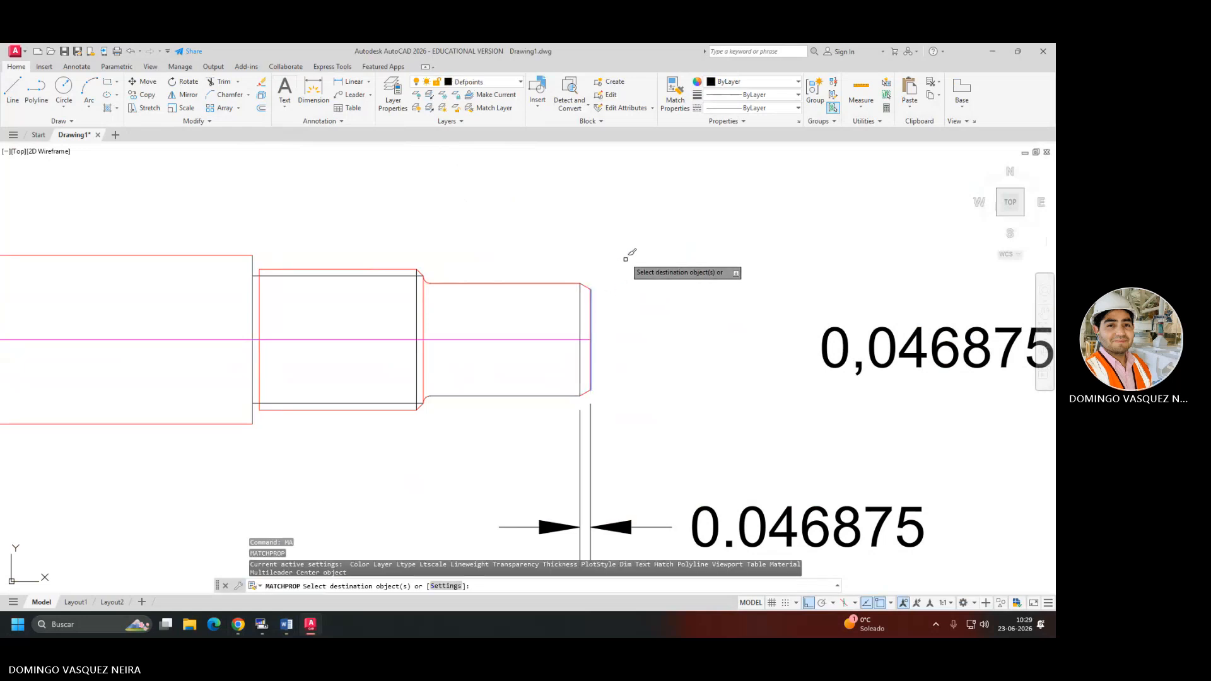
{"action": "left_click", "coordinate": [626, 258]}
{"action": "left_click", "coordinate": [386, 325]}
{"action": "left_click", "coordinate": [473, 371]}
{"action": "left_click", "coordinate": [379, 432]}
{"action": "key", "text": "Escape"}
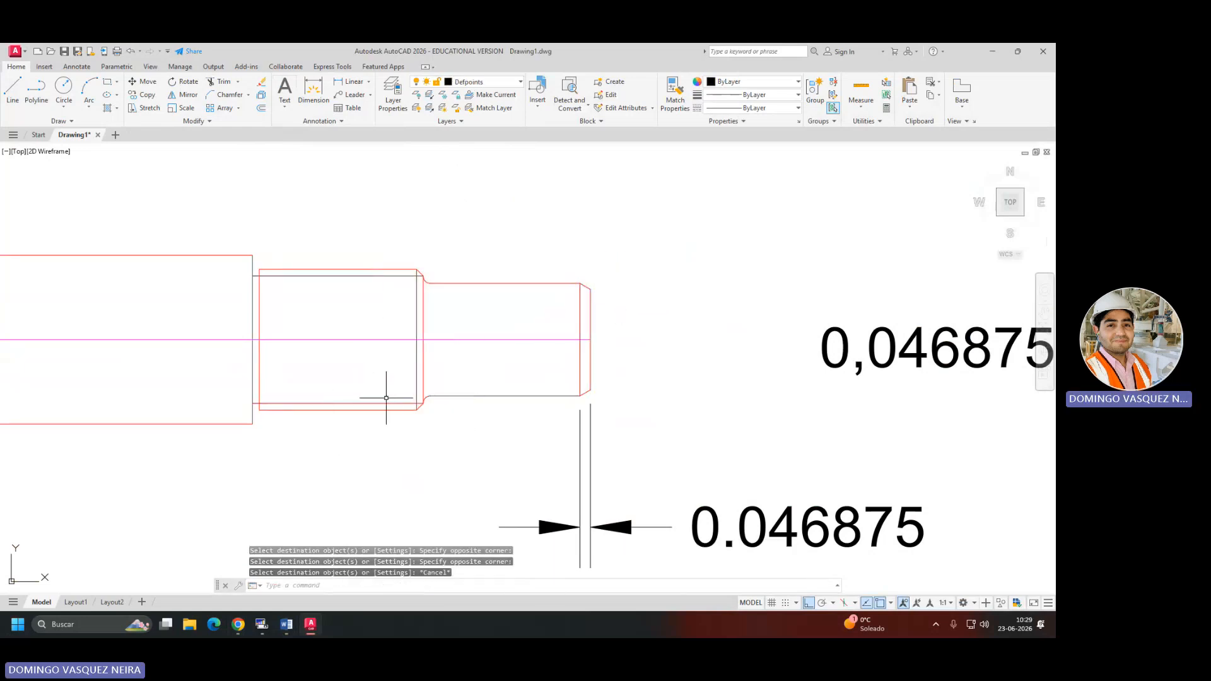
Assign the external thread's two inner horizontal lines and the vertical line at its right chamfer to layer 0.
{"action": "left_click", "coordinate": [378, 405]}
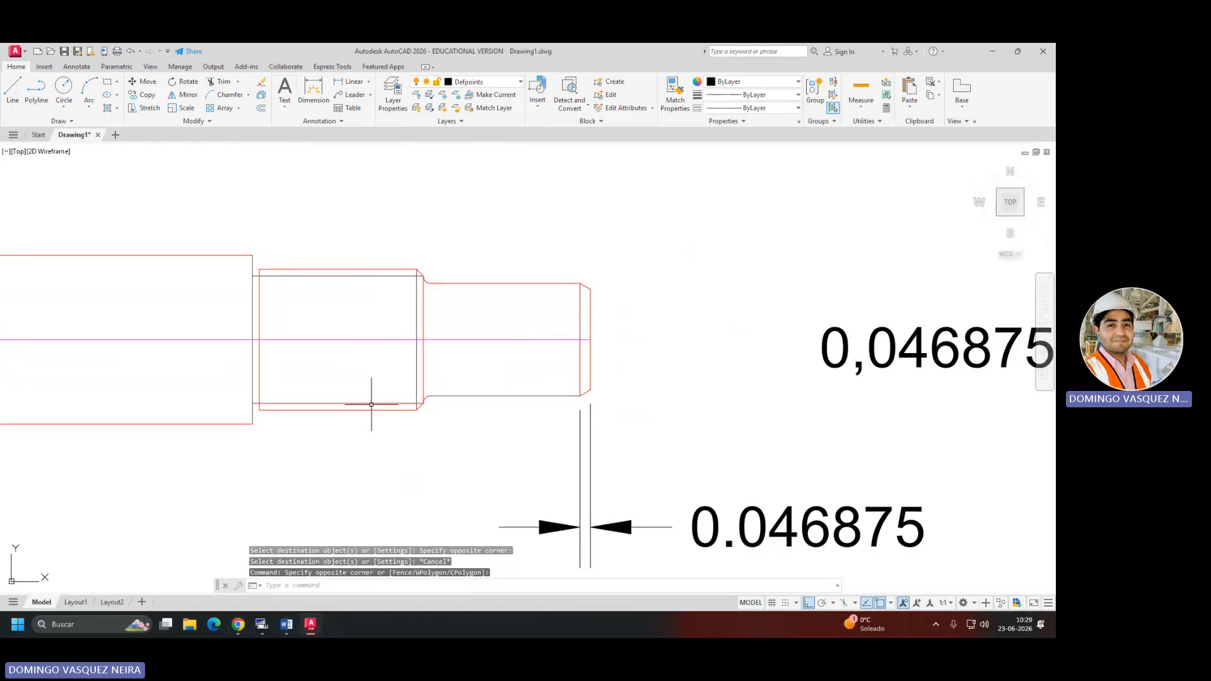
{"action": "left_click", "coordinate": [372, 403]}
{"action": "left_click", "coordinate": [414, 263]}
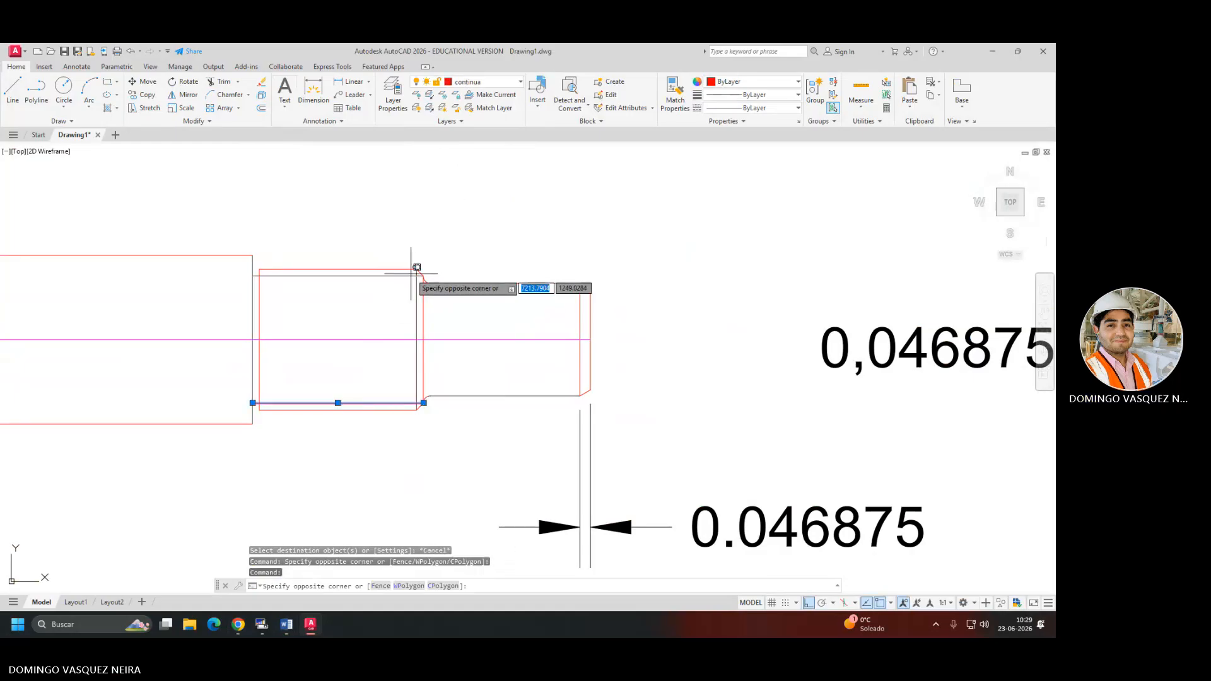
{"action": "left_click", "coordinate": [402, 288]}
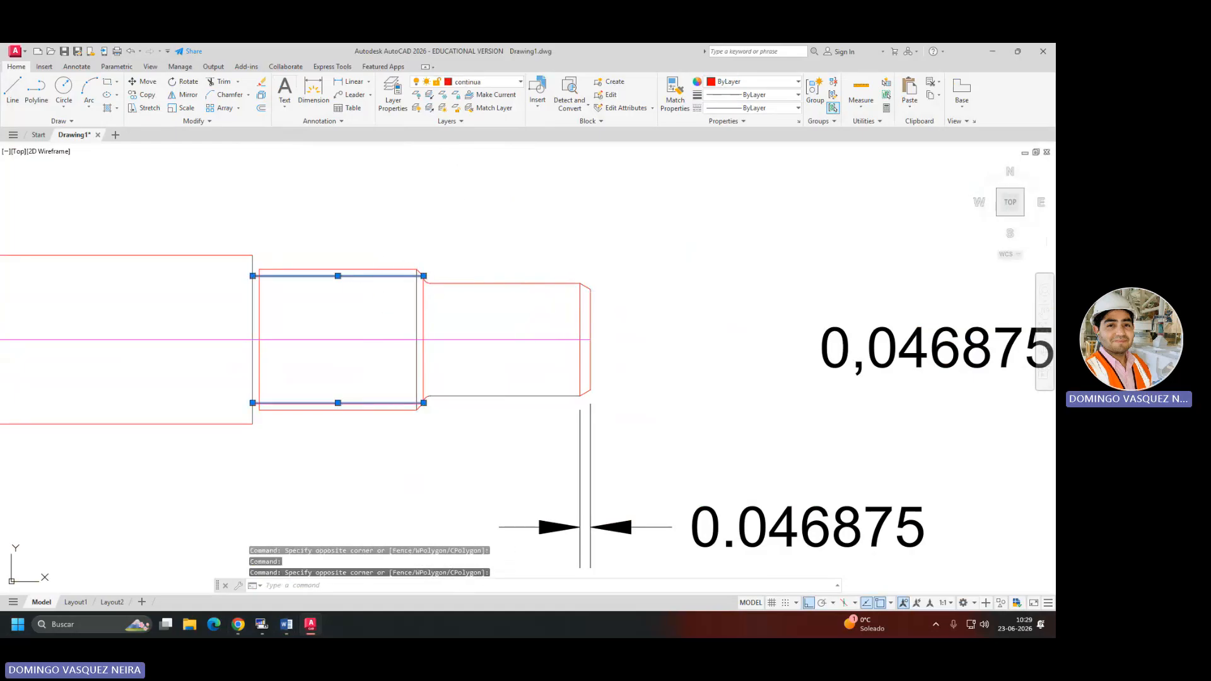
{"action": "left_click", "coordinate": [417, 294]}
{"action": "scroll", "coordinate": [494, 281], "scroll_direction": "down", "scroll_amount": 4}
{"action": "middle_click_drag", "start_coordinate": [232, 343], "coordinate": [419, 285]}
{"action": "scroll", "coordinate": [412, 298], "scroll_direction": "down", "scroll_amount": 3}
{"action": "scroll", "coordinate": [419, 263], "scroll_direction": "up", "scroll_amount": 7}
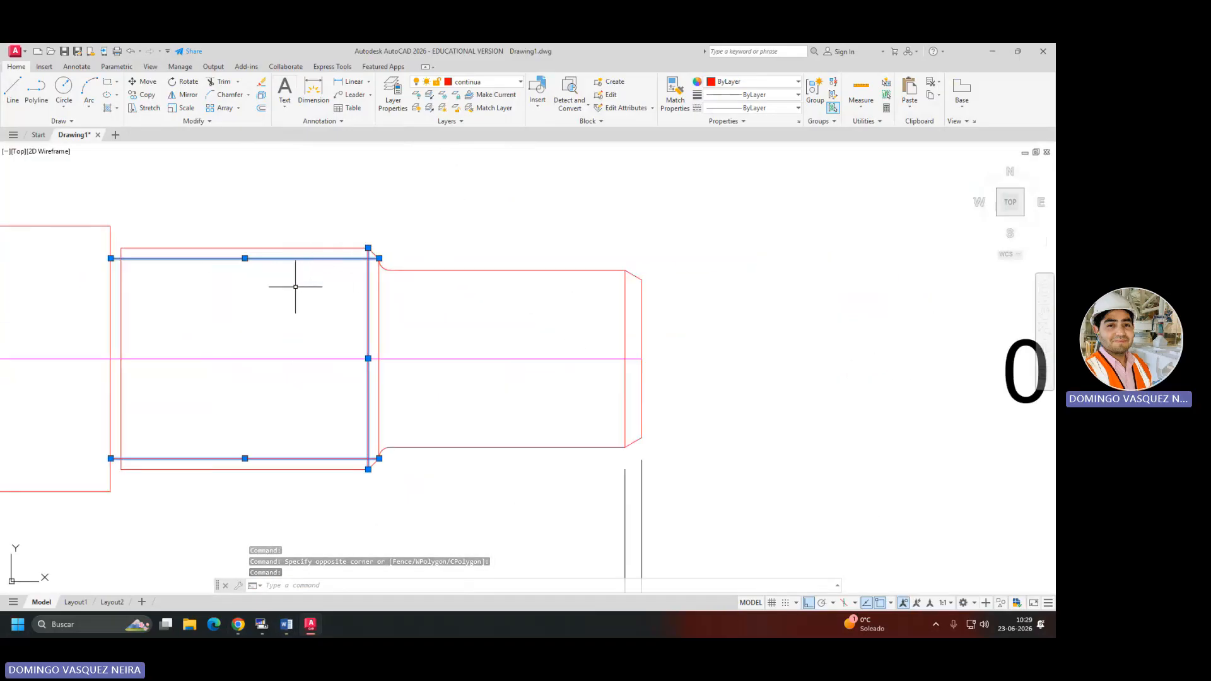
{"action": "left_click", "coordinate": [484, 89]}
{"action": "left_click", "coordinate": [467, 93]}
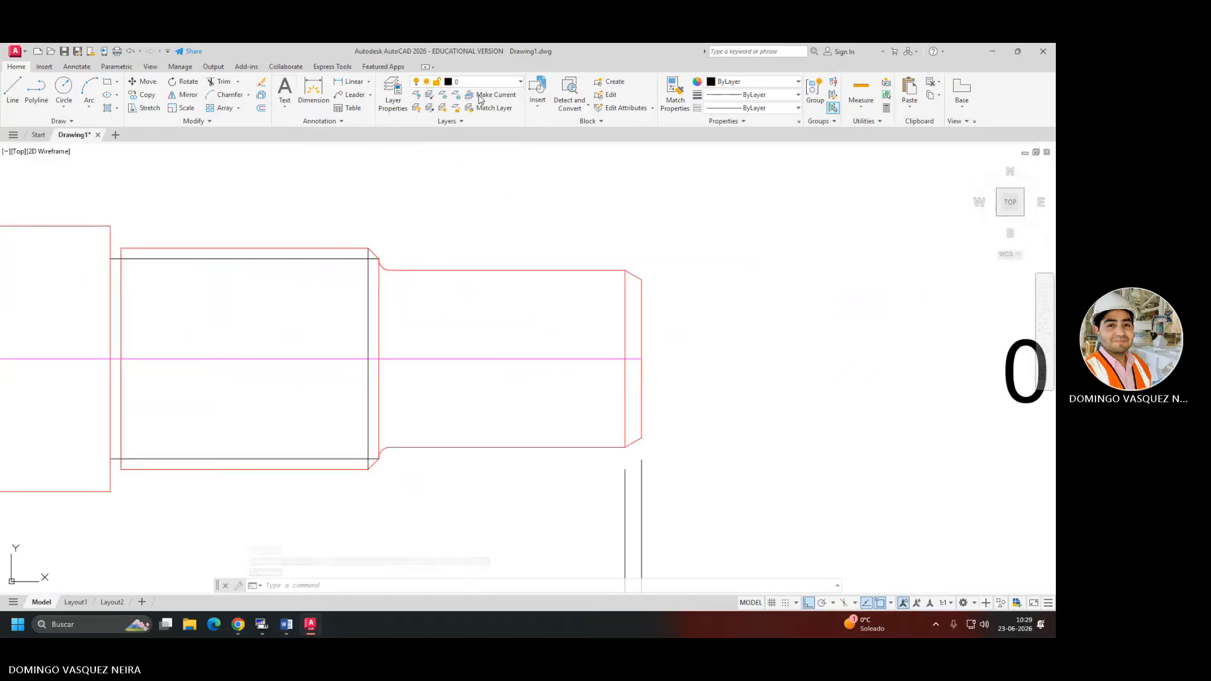
{"action": "key", "text": "Escape"}
{"action": "key", "text": "Escape"}
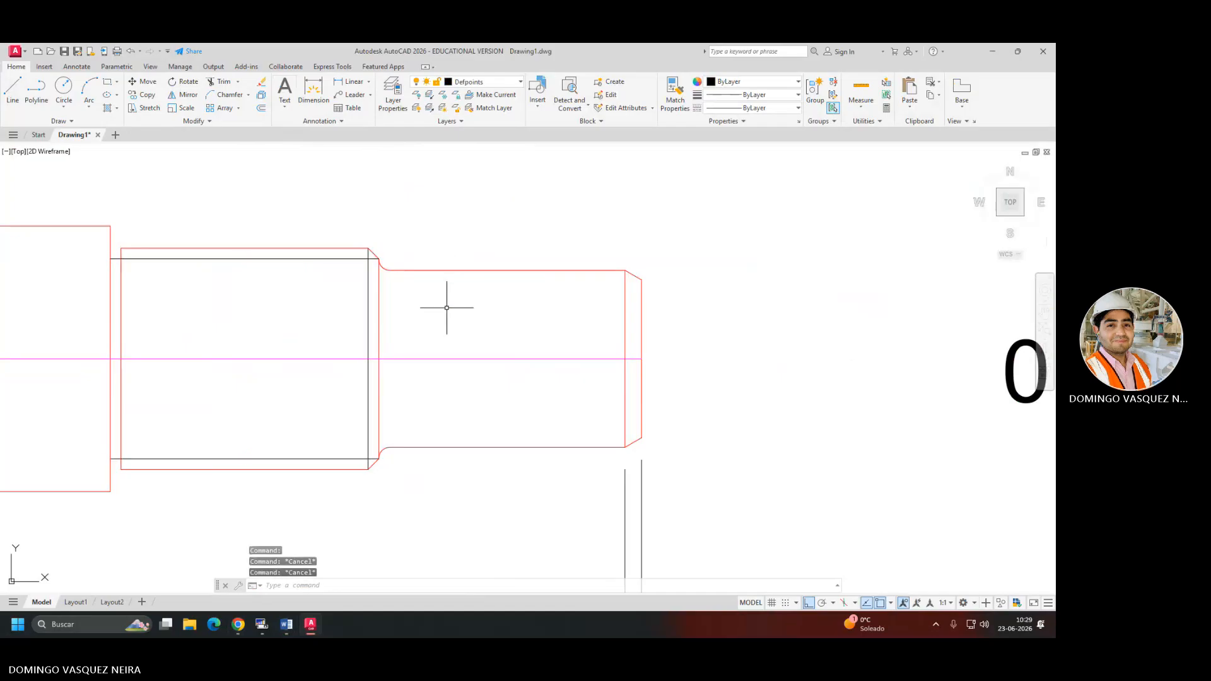
Delete the 0.046875 dimension and the 0,046875 text beside the shaft's right end.
{"action": "scroll", "coordinate": [449, 305], "scroll_direction": "down", "scroll_amount": 6}
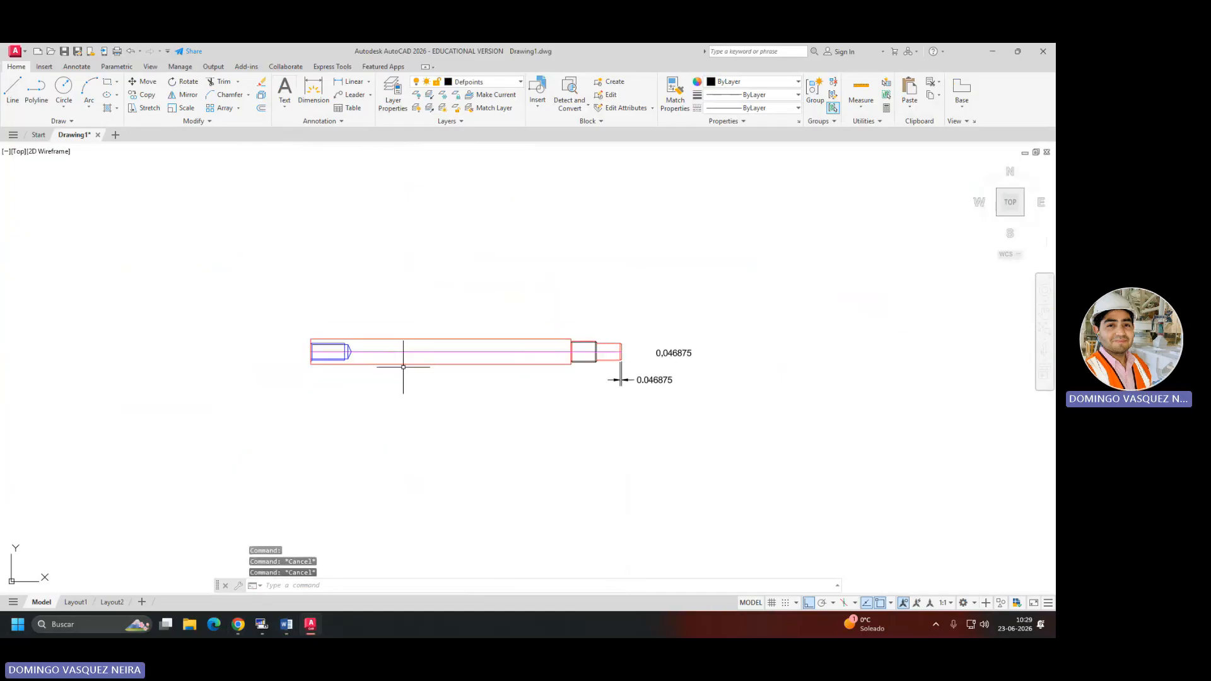
{"action": "left_click_drag", "start_coordinate": [694, 339], "coordinate": [632, 406]}
{"action": "key", "text": "Delete"}
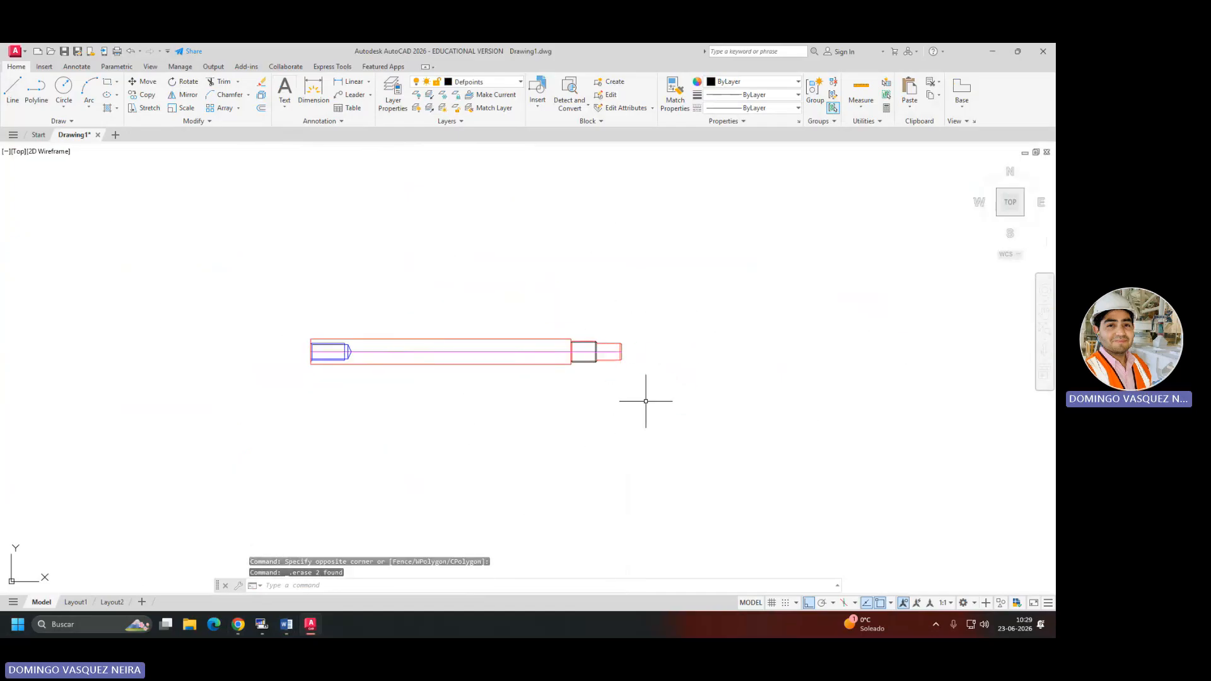
{"action": "left_click", "coordinate": [311, 411]}
{"action": "scroll", "coordinate": [498, 354], "scroll_direction": "up", "scroll_amount": 6}
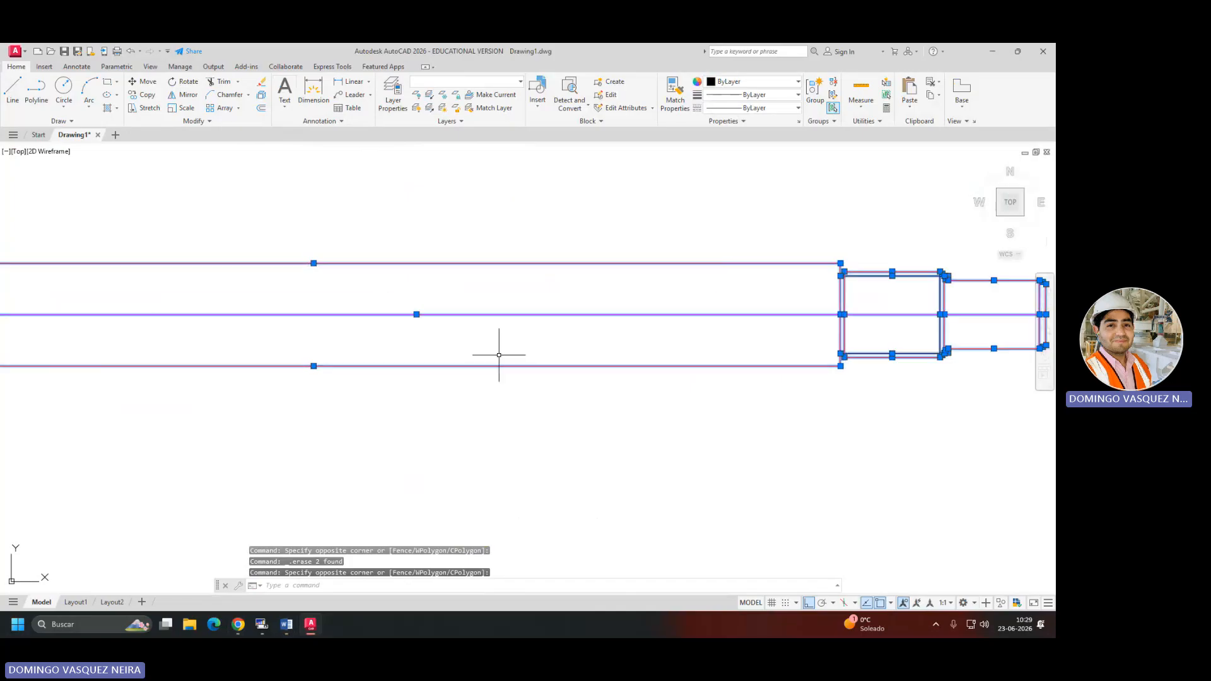
{"action": "scroll", "coordinate": [500, 353], "scroll_direction": "down", "scroll_amount": 4}
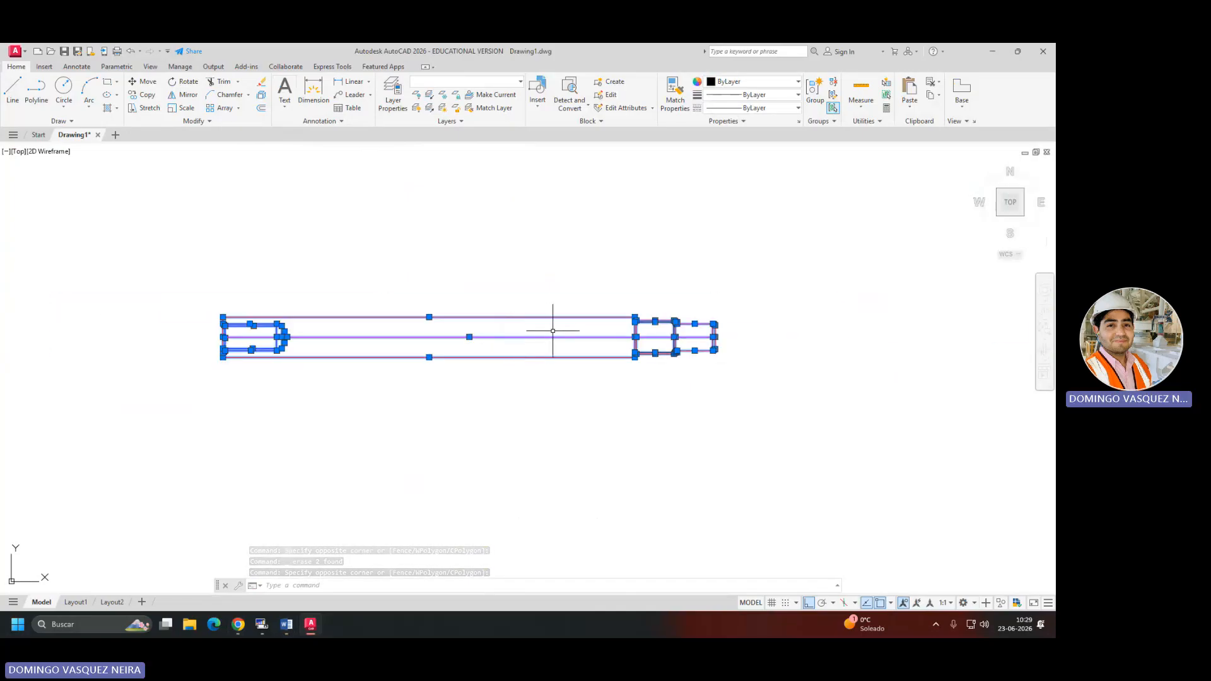
{"action": "key", "text": "Escape"}
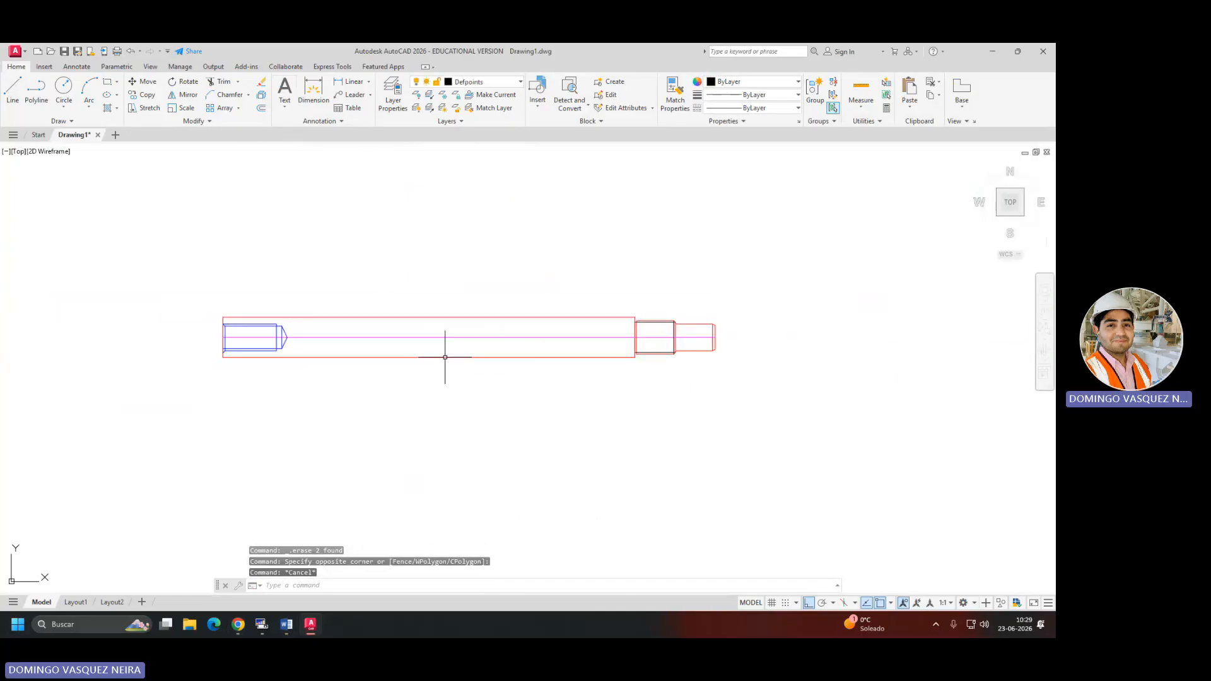
Make eje the current layer and draw a long horizontal line in the empty area below the shaft.
{"action": "left_click", "coordinate": [470, 82]}
{"action": "left_click", "coordinate": [473, 135]}
{"action": "type", "text": "l"}
{"action": "key", "text": "Return"}
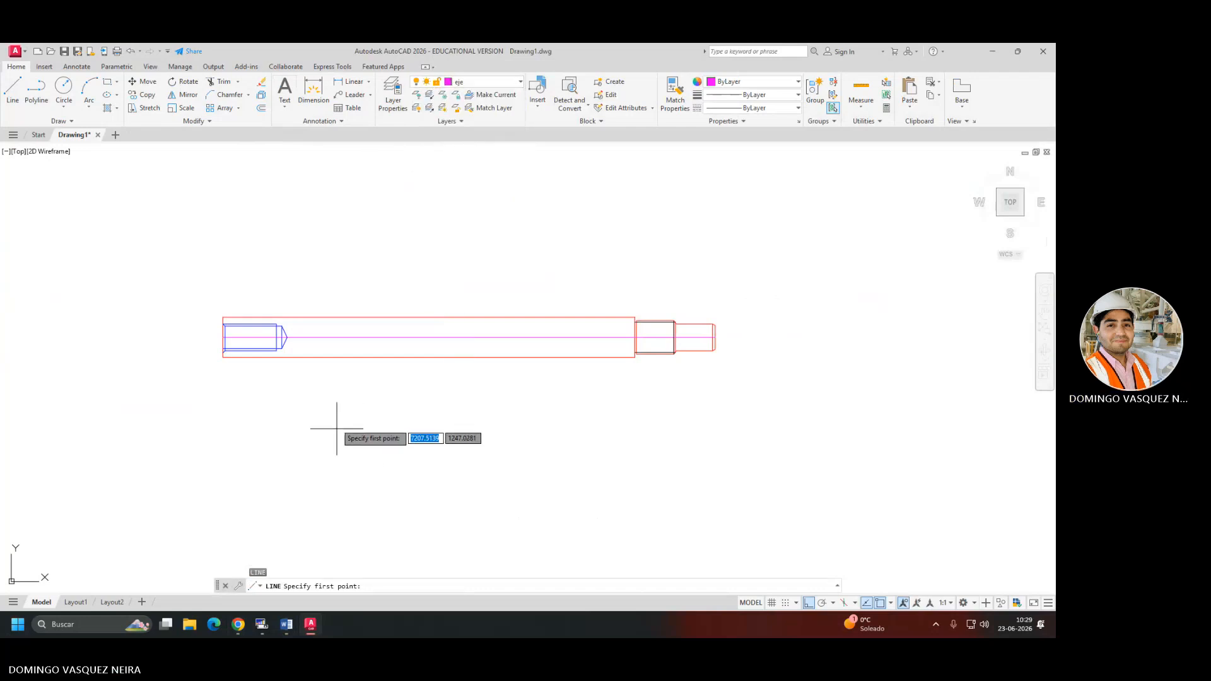
{"action": "scroll", "coordinate": [337, 429], "scroll_direction": "down", "scroll_amount": 5}
{"action": "scroll", "coordinate": [476, 297], "scroll_direction": "up", "scroll_amount": 5}
{"action": "left_click", "coordinate": [361, 327]}
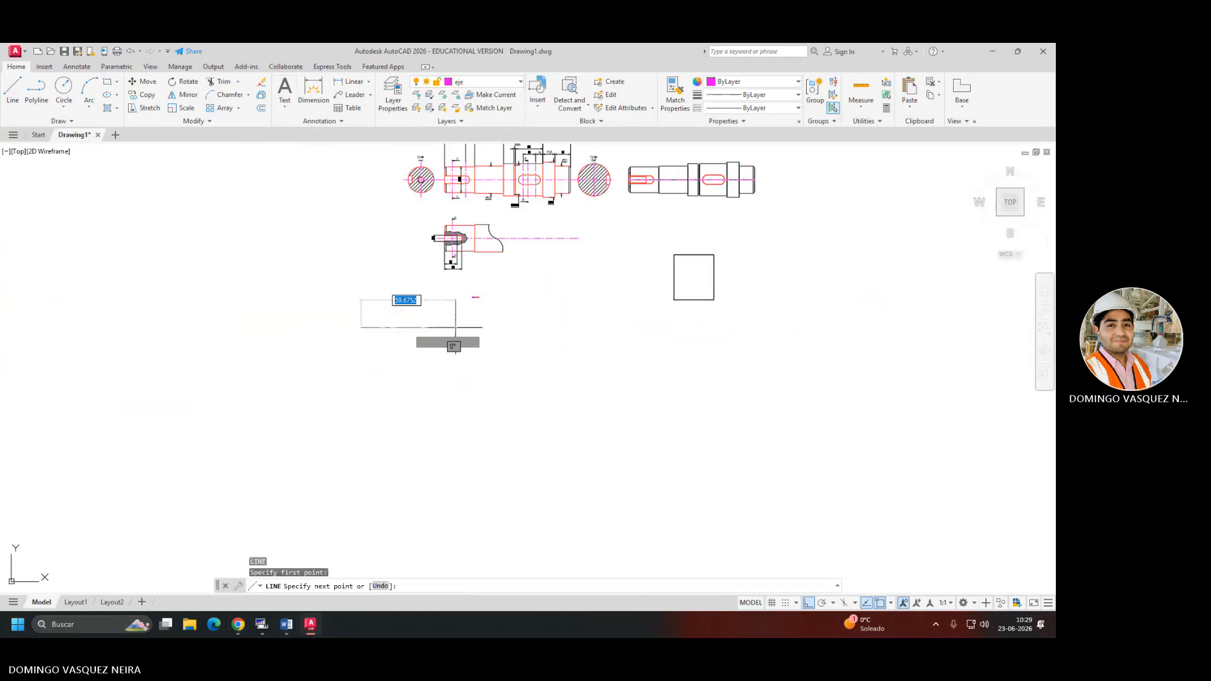
{"action": "left_click", "coordinate": [542, 327]}
{"action": "key", "text": "Escape"}
Select the shaft together with the long eje line, and move the line straight up by its midpoint to just below the shaft.
{"action": "scroll", "coordinate": [498, 325], "scroll_direction": "up", "scroll_amount": 6}
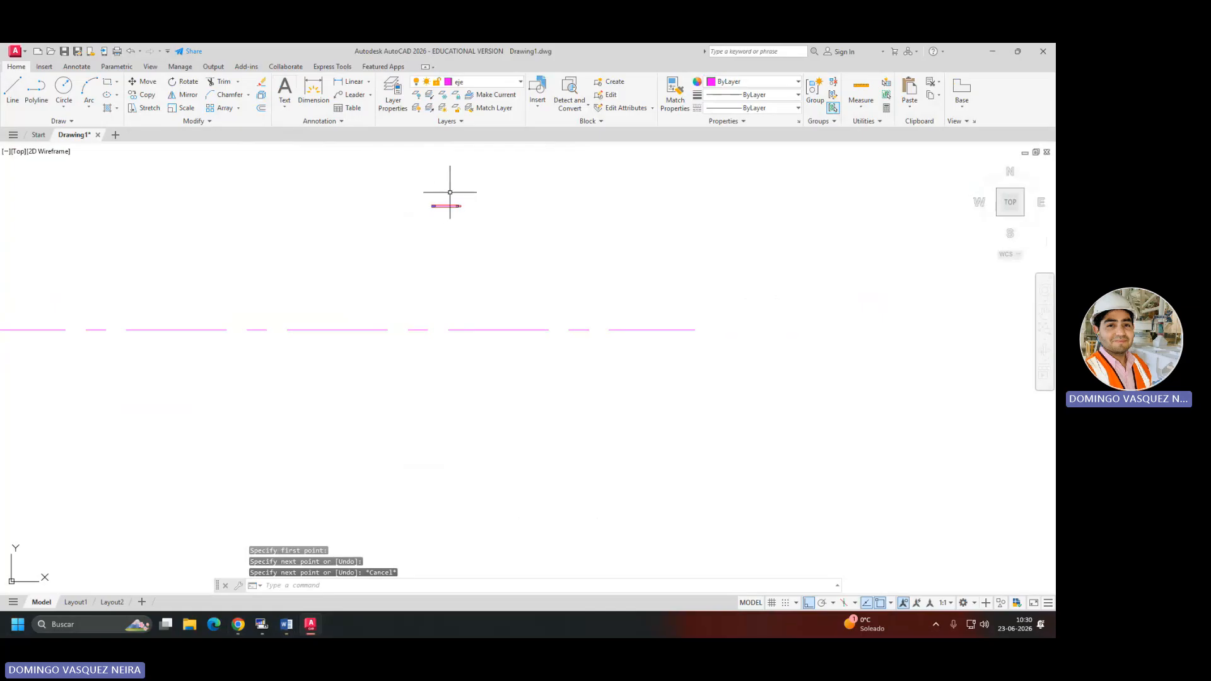
{"action": "left_click", "coordinate": [483, 189]}
{"action": "left_click", "coordinate": [402, 244]}
{"action": "key", "text": "Escape"}
{"action": "left_click", "coordinate": [417, 365]}
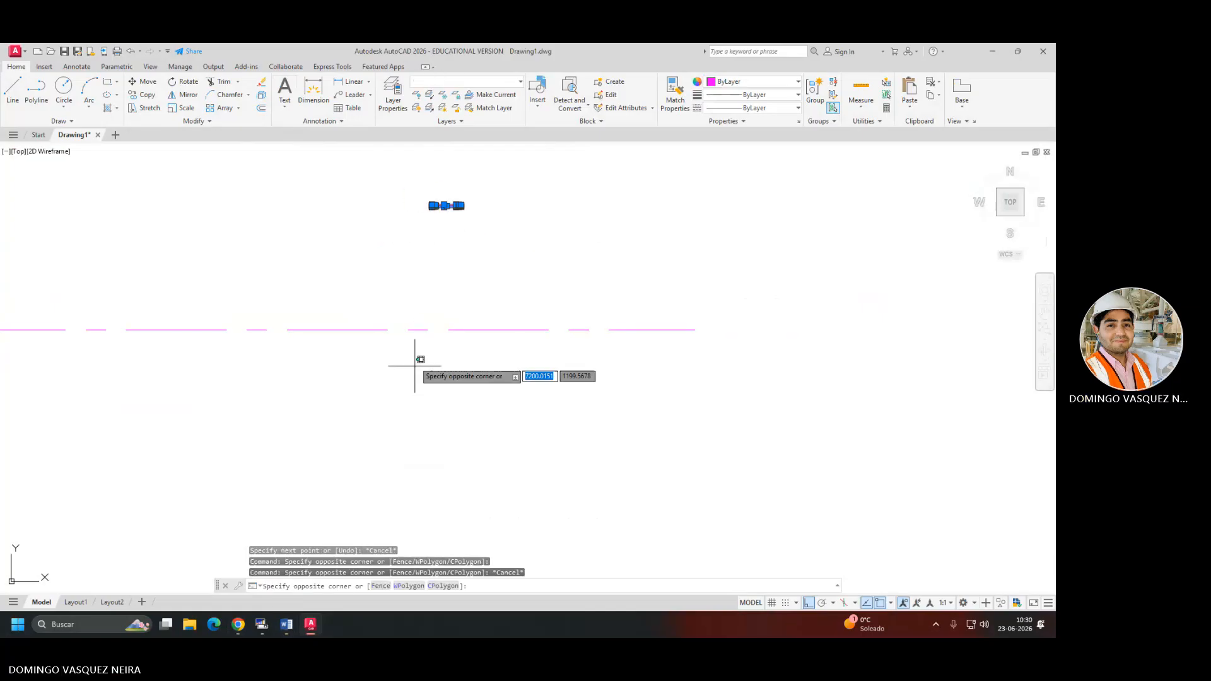
{"action": "left_click", "coordinate": [458, 295]}
{"action": "left_click", "coordinate": [424, 318]}
{"action": "left_click", "coordinate": [380, 355]}
{"action": "left_click", "coordinate": [338, 329]}
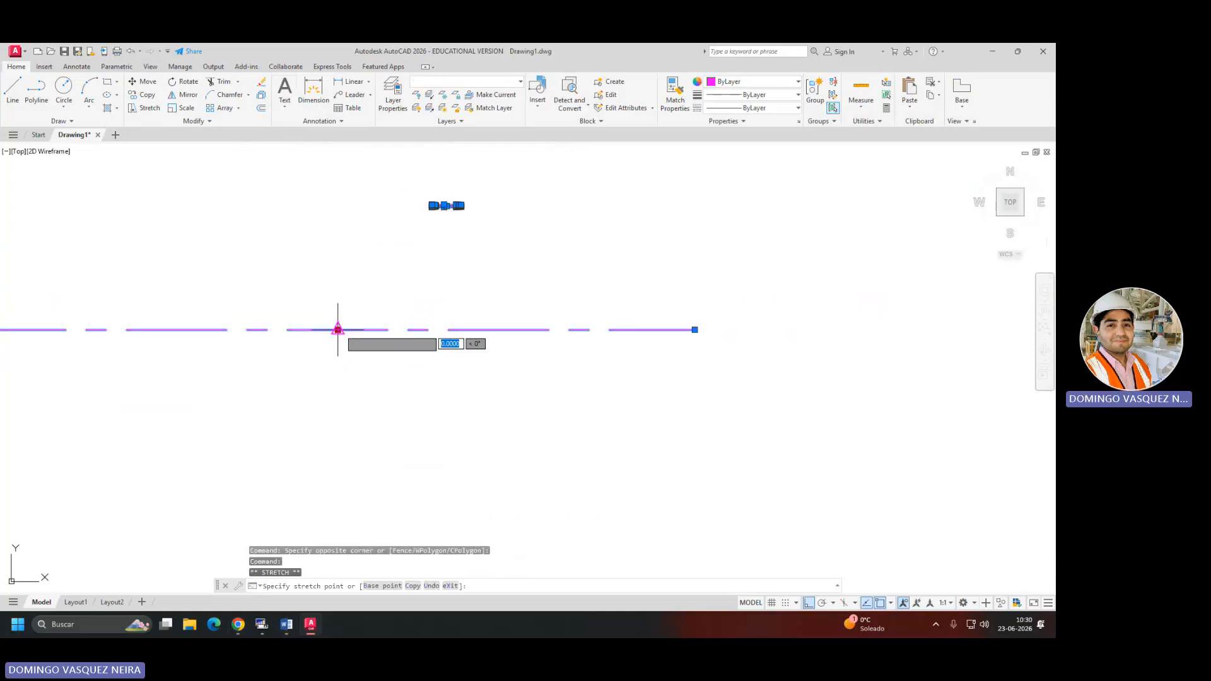
{"action": "left_click", "coordinate": [371, 223]}
{"action": "scroll", "coordinate": [442, 196], "scroll_direction": "up", "scroll_amount": 8}
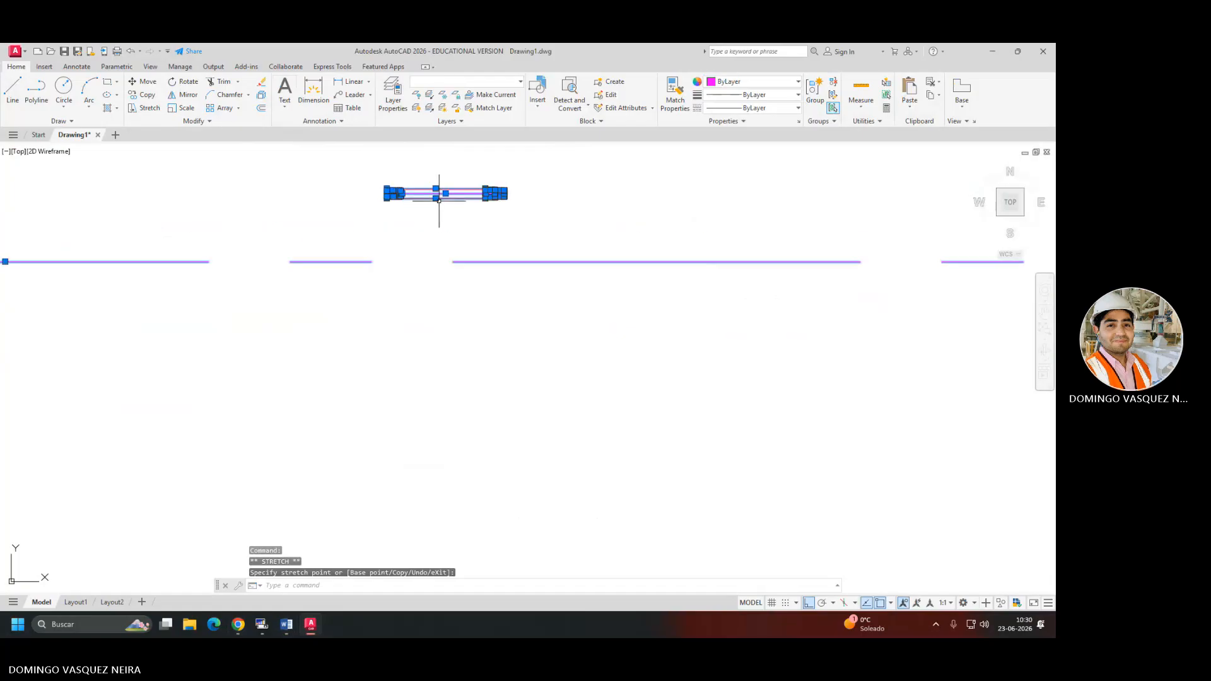
Deselect the shaft and erase the long horizontal eje line in the empty area below it.
{"action": "key", "text": "Escape"}
{"action": "left_click", "coordinate": [524, 283]}
{"action": "left_click", "coordinate": [482, 338]}
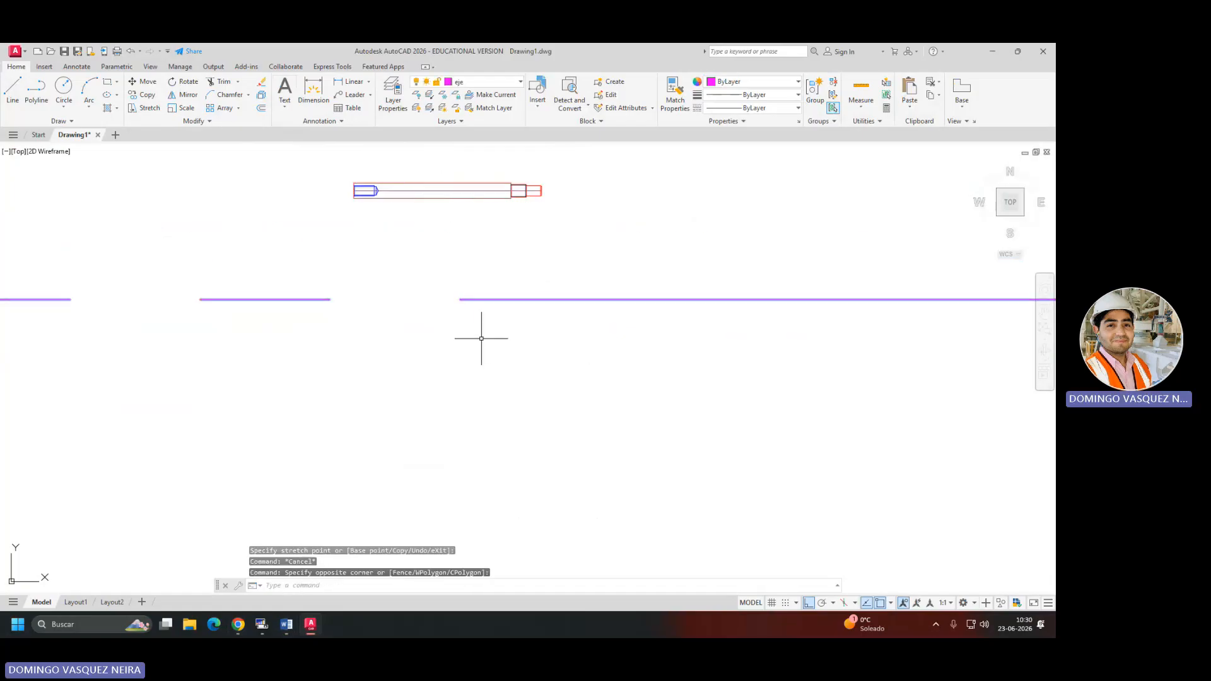
{"action": "key", "text": "Delete"}
Set the linetype scale of the shaft's centre line and all the threaded hole's lines to 0.01.
{"action": "scroll", "coordinate": [412, 201], "scroll_direction": "up", "scroll_amount": 5}
{"action": "middle_click_drag", "start_coordinate": [428, 176], "coordinate": [437, 362]}
{"action": "left_click", "coordinate": [452, 313]}
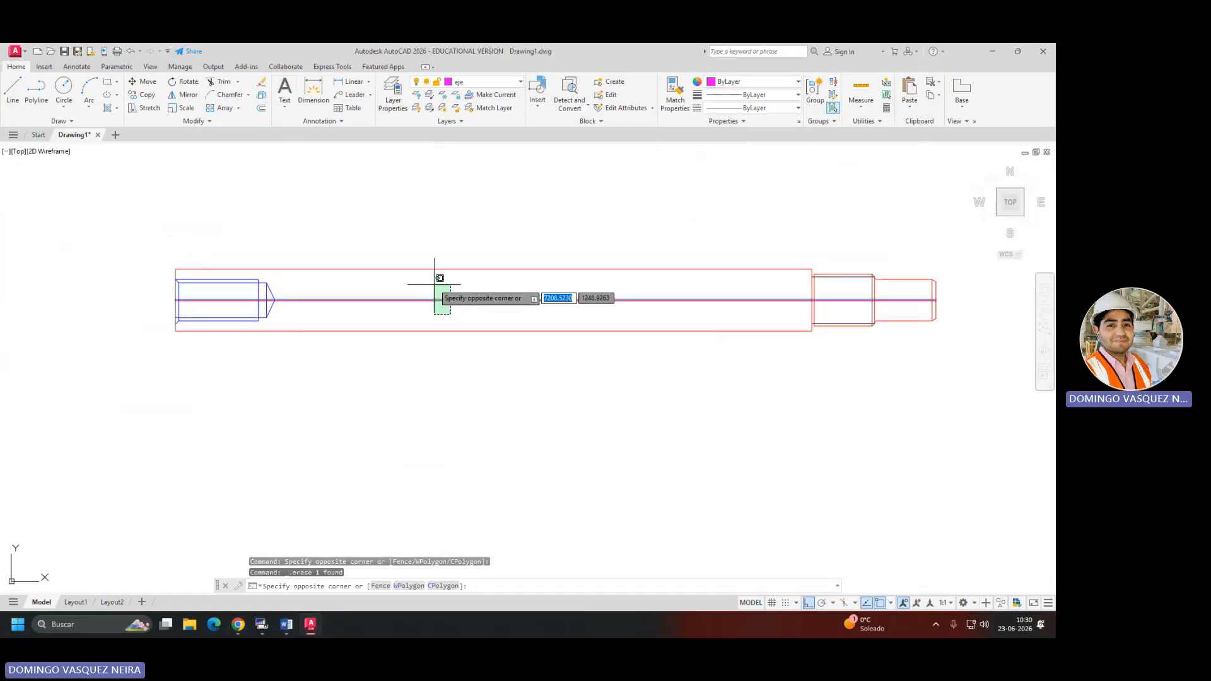
{"action": "left_click", "coordinate": [429, 282]}
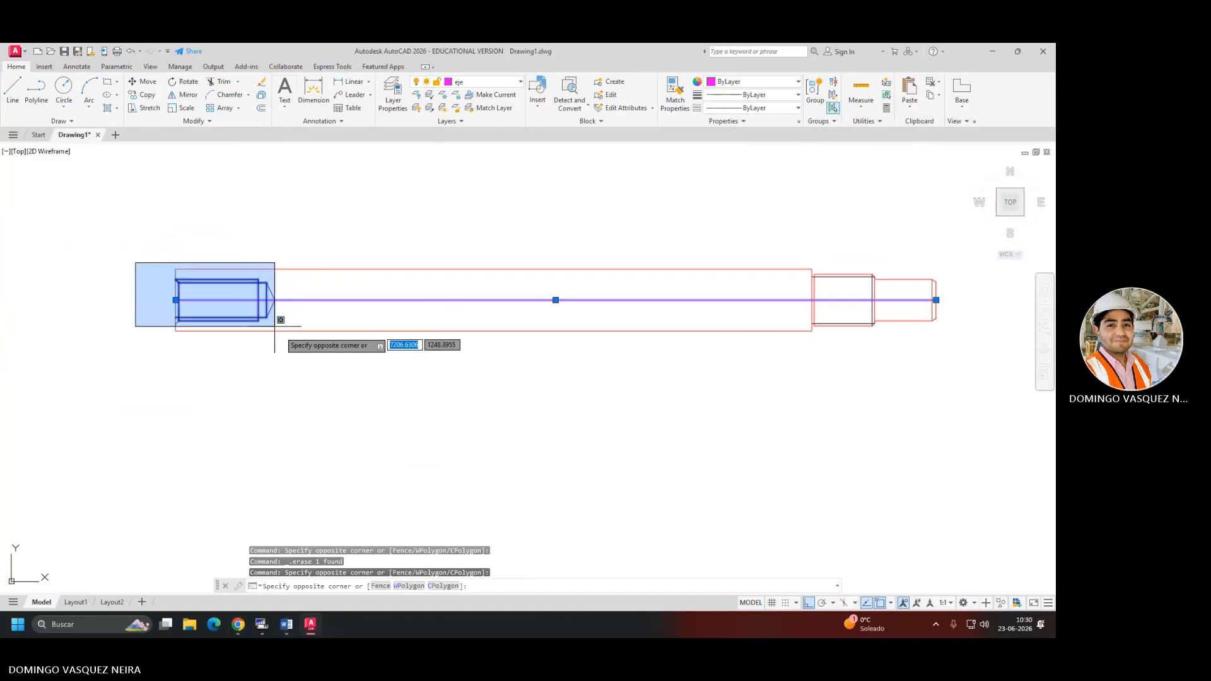
{"action": "left_click", "coordinate": [297, 326]}
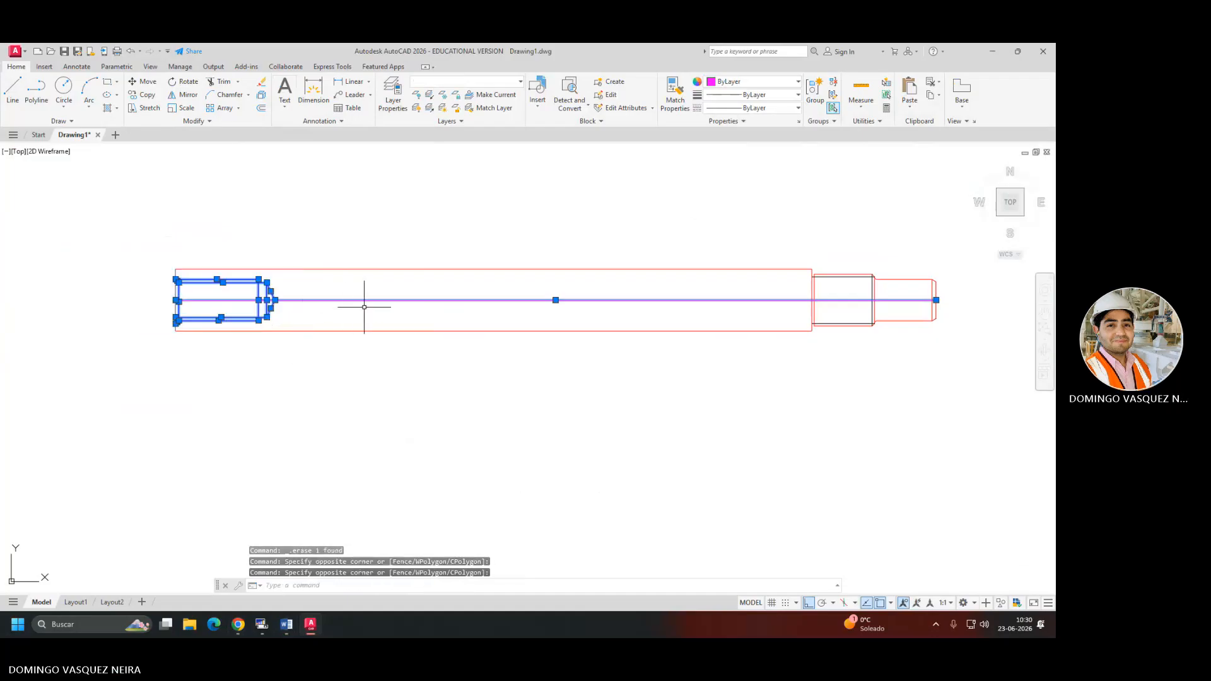
{"action": "scroll", "coordinate": [420, 312], "scroll_direction": "up", "scroll_amount": 4}
{"action": "key", "text": "ctrl+1"}
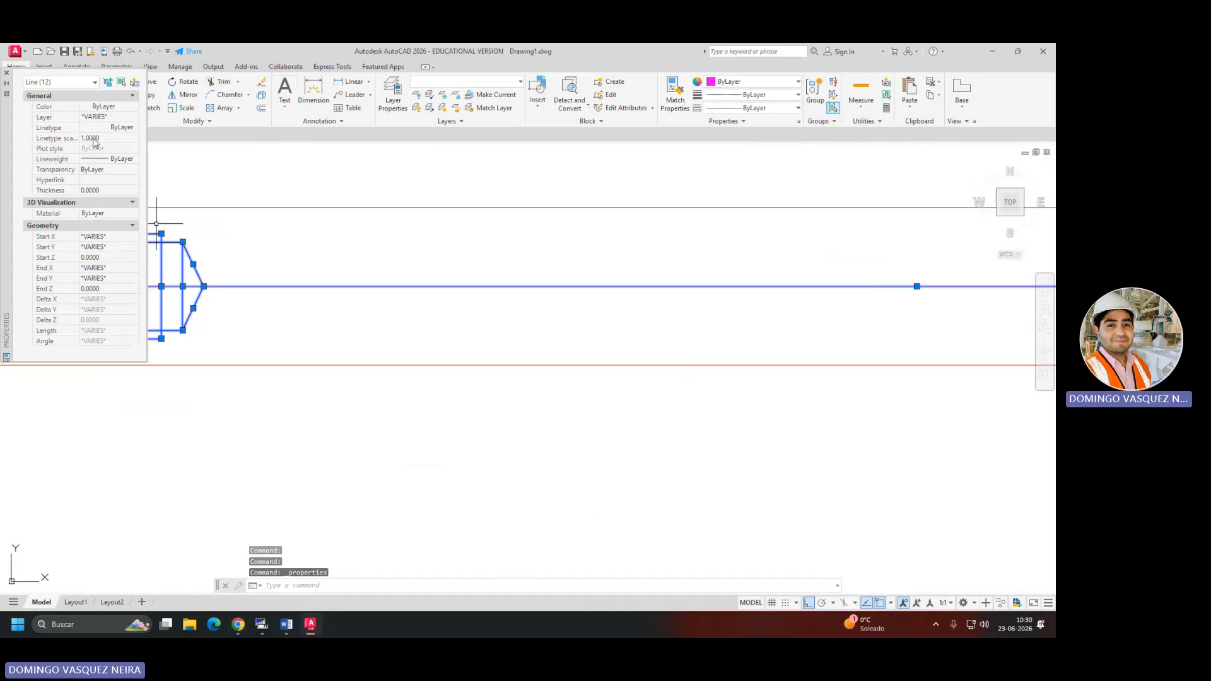
{"action": "left_click_drag", "start_coordinate": [83, 136], "coordinate": [88, 136]}
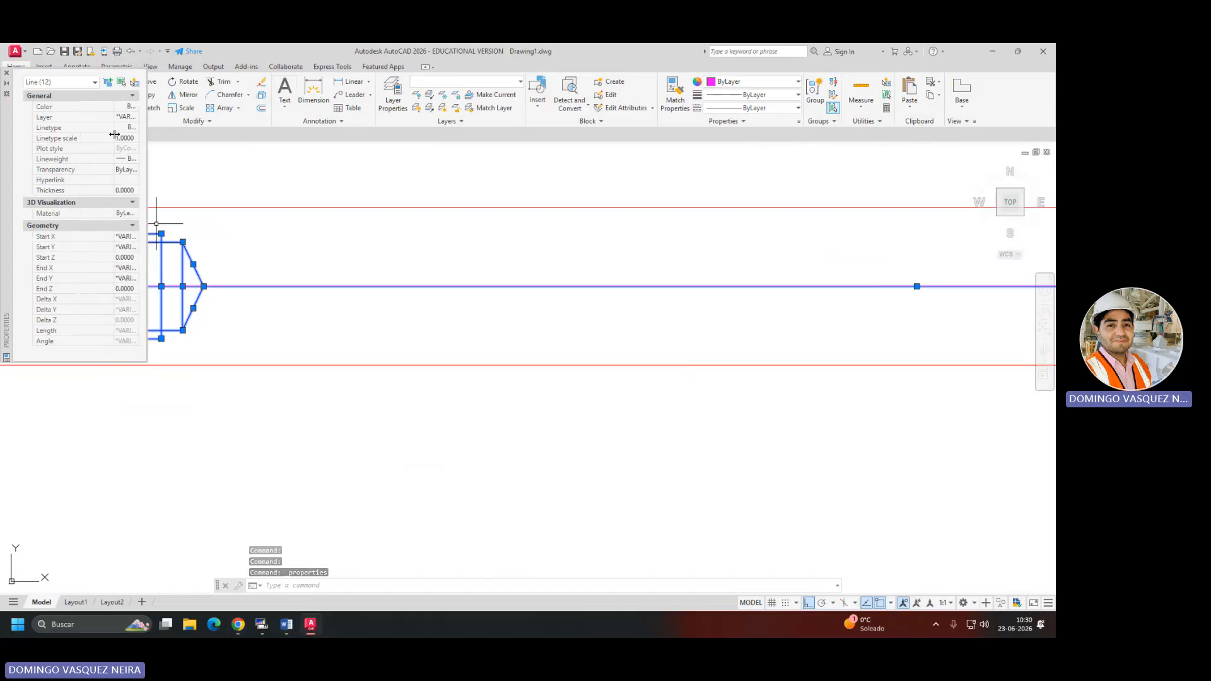
{"action": "left_click", "coordinate": [98, 140]}
{"action": "key", "text": "BackSpace"}
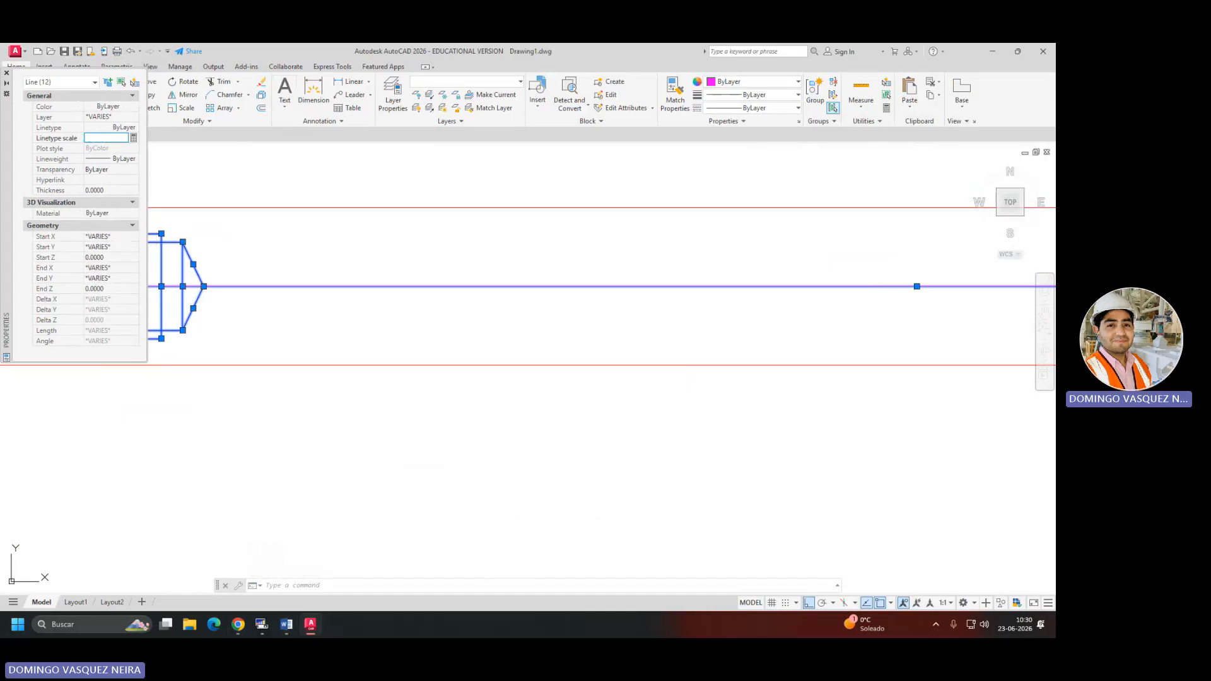
{"action": "type", "text": "0.0100"}
{"action": "key", "text": "Return"}
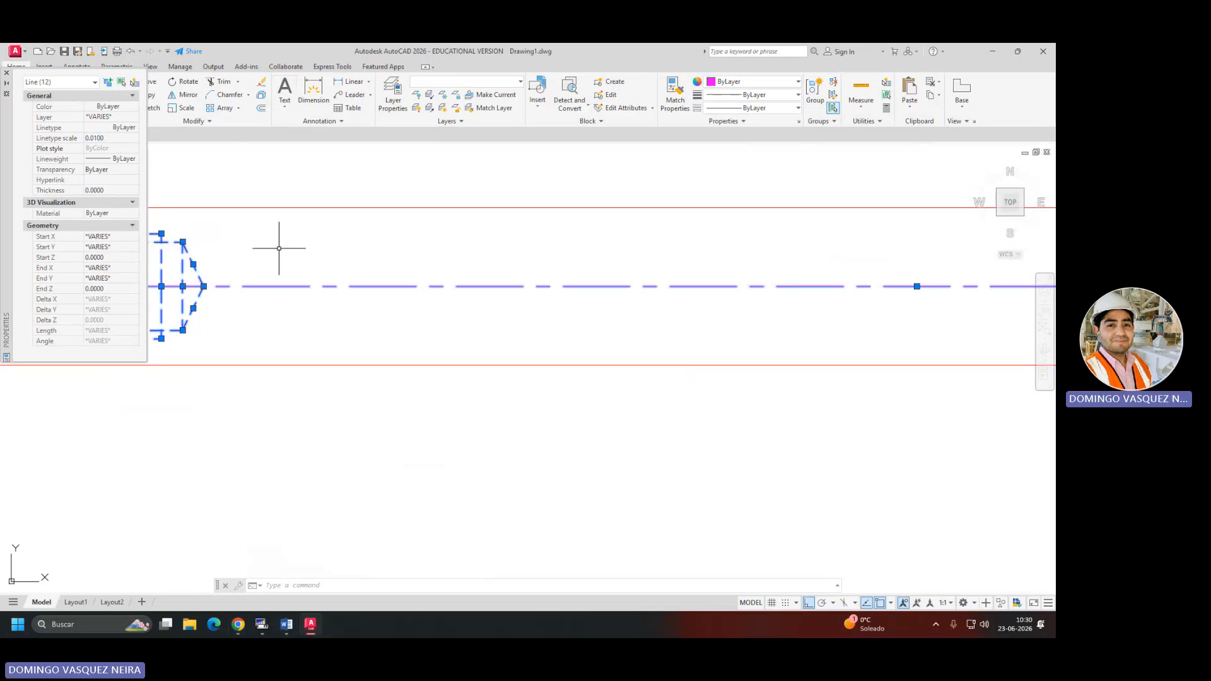
{"action": "mouse_move", "coordinate": [281, 248]}
{"action": "middle_mouse_down"}
{"action": "mouse_move", "coordinate": [551, 289]}
{"action": "mouse_move", "coordinate": [521, 302]}
{"action": "middle_mouse_up"}
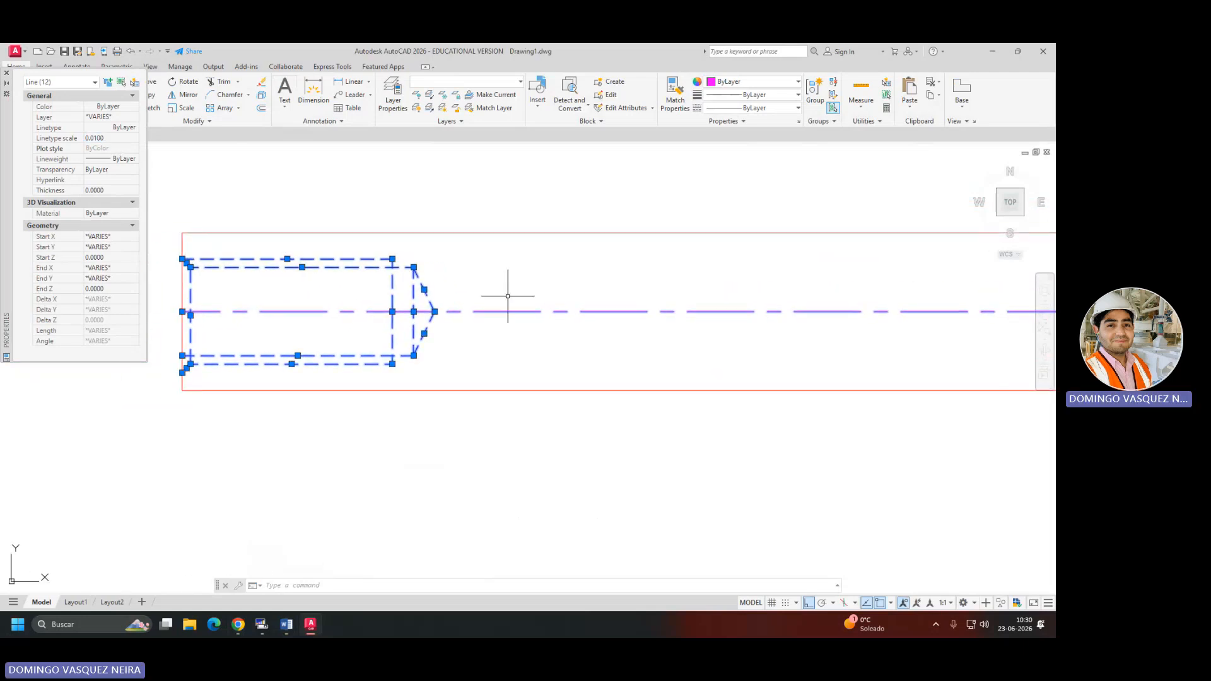
{"action": "key", "text": "Escape"}
{"action": "key", "text": "ctrl+1"}
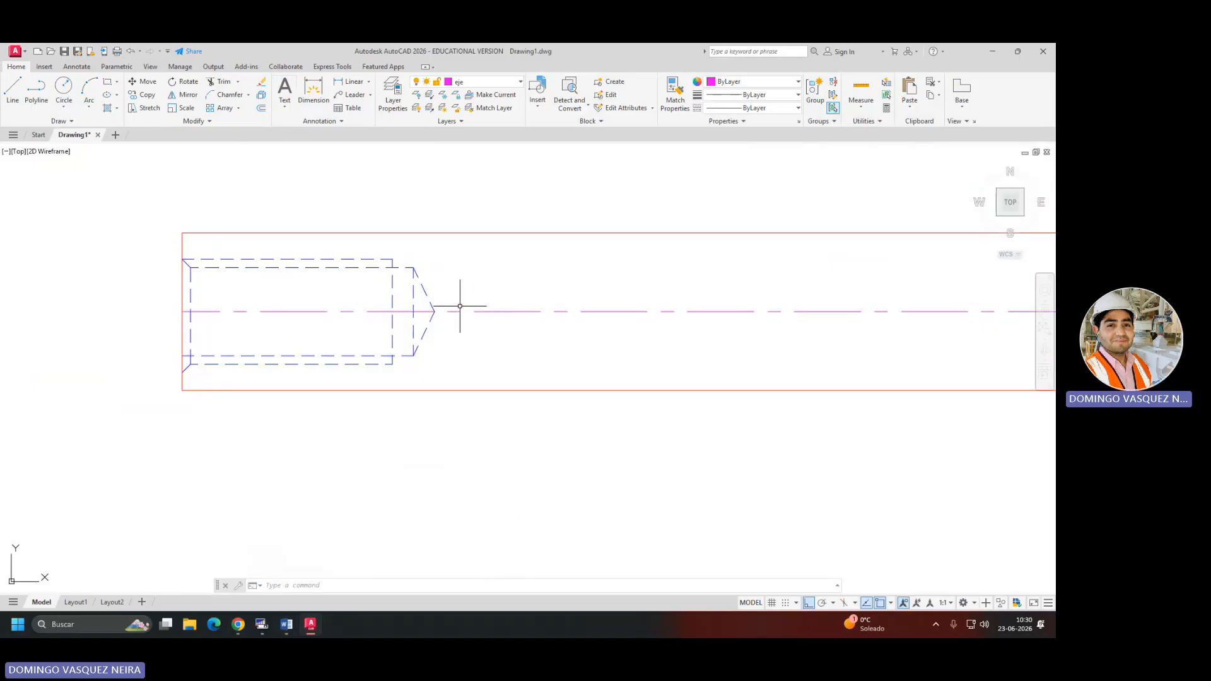
Extend the centre line 0.1 beyond both the left and right ends of the shaft.
{"action": "scroll", "coordinate": [459, 312], "scroll_direction": "down", "scroll_amount": 4}
{"action": "middle_click_drag", "start_coordinate": [484, 316], "coordinate": [354, 322]}
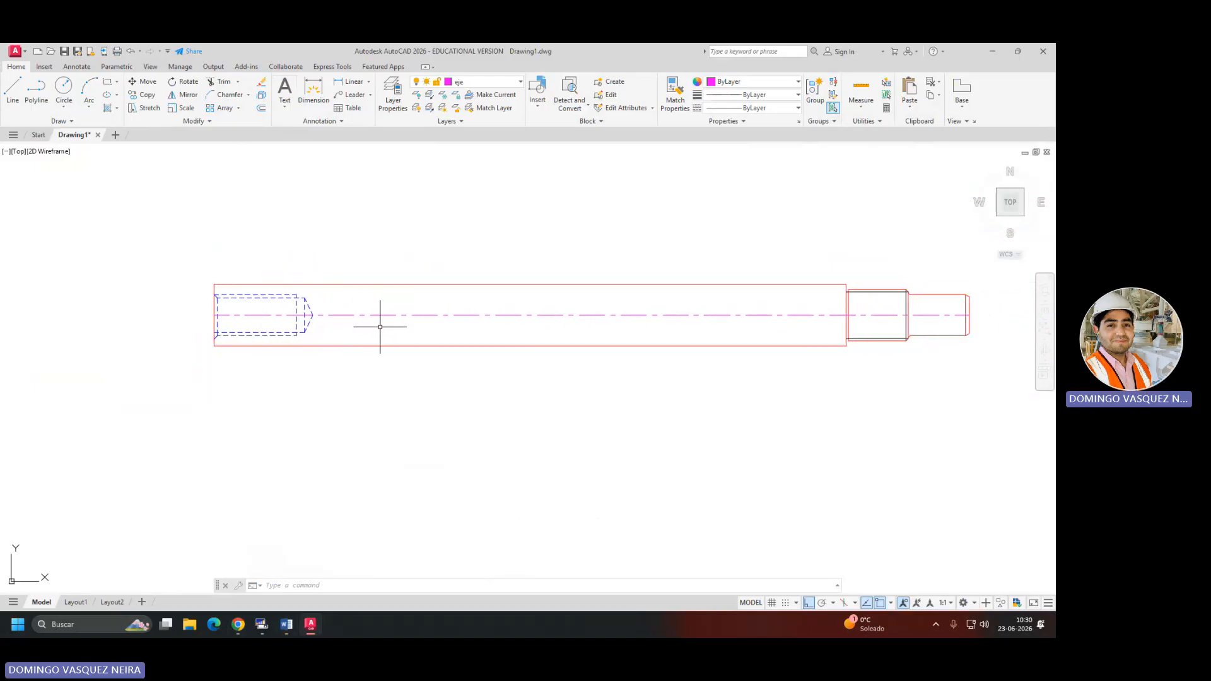
{"action": "left_click", "coordinate": [308, 314]}
{"action": "left_click", "coordinate": [214, 314]}
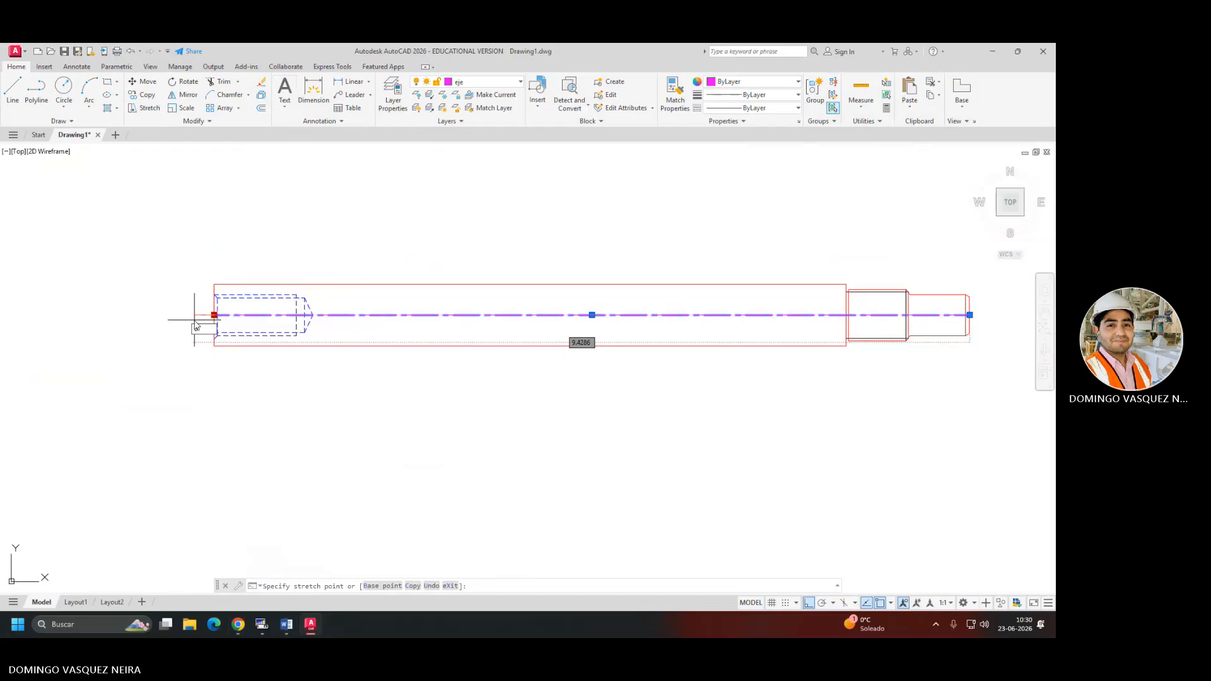
{"action": "type", "text": "0.1"}
{"action": "key", "text": "Return"}
{"action": "middle_click_drag", "start_coordinate": [603, 370], "coordinate": [341, 378]}
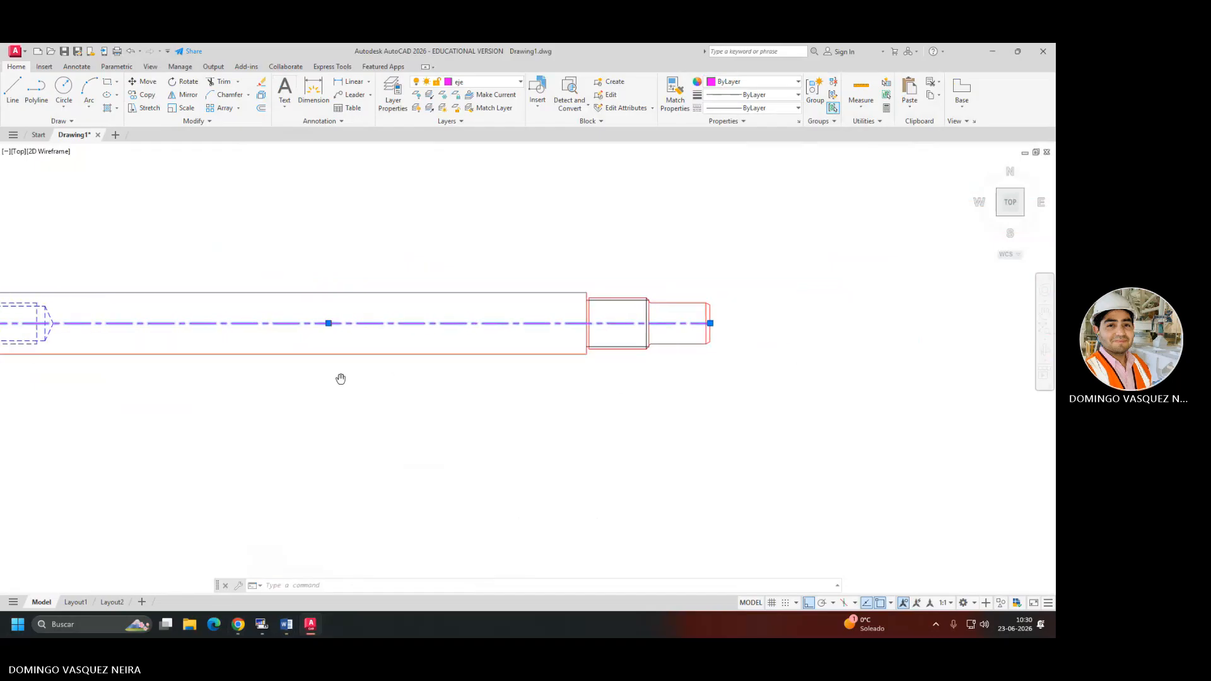
{"action": "left_click", "coordinate": [709, 323]}
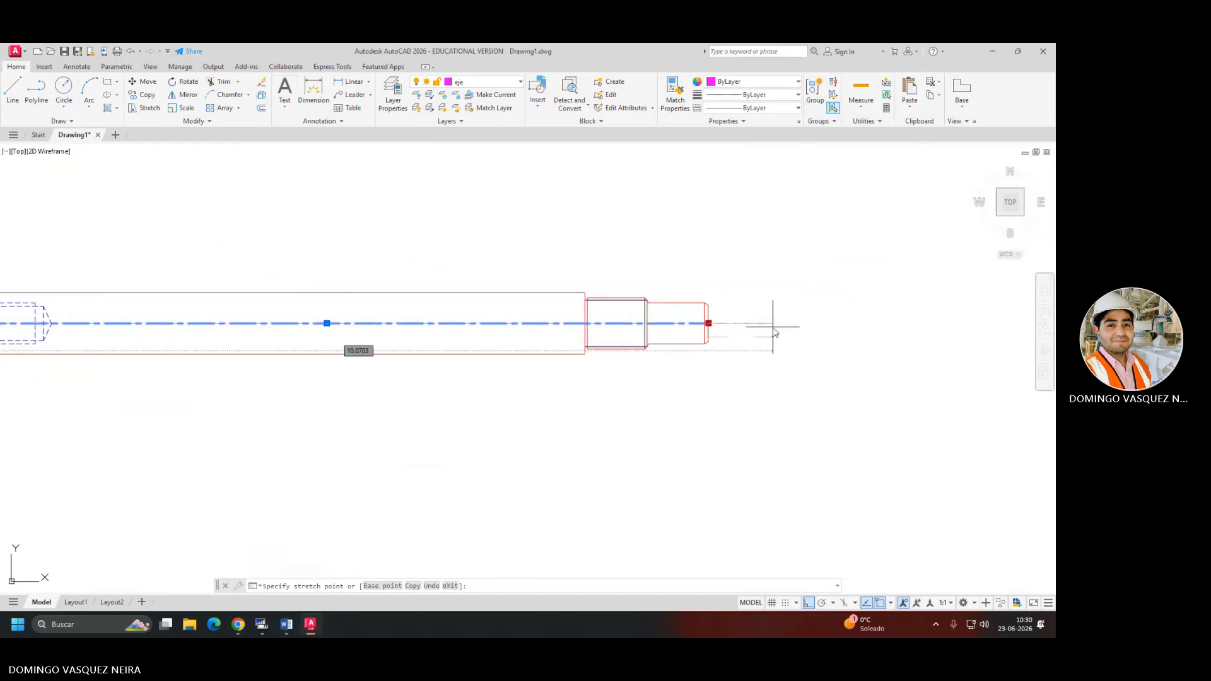
{"action": "type", "text": "0.1"}
{"action": "key", "text": "Return"}
{"action": "scroll", "coordinate": [596, 369], "scroll_direction": "down", "scroll_amount": 3}
{"action": "middle_click_drag", "start_coordinate": [370, 406], "coordinate": [404, 400]}
{"action": "key", "text": "Escape"}
Make layer 0 current and add a vertical linear dimension of the shaft's diameter beside its left end.
{"action": "scroll", "coordinate": [447, 350], "scroll_direction": "up", "scroll_amount": 3}
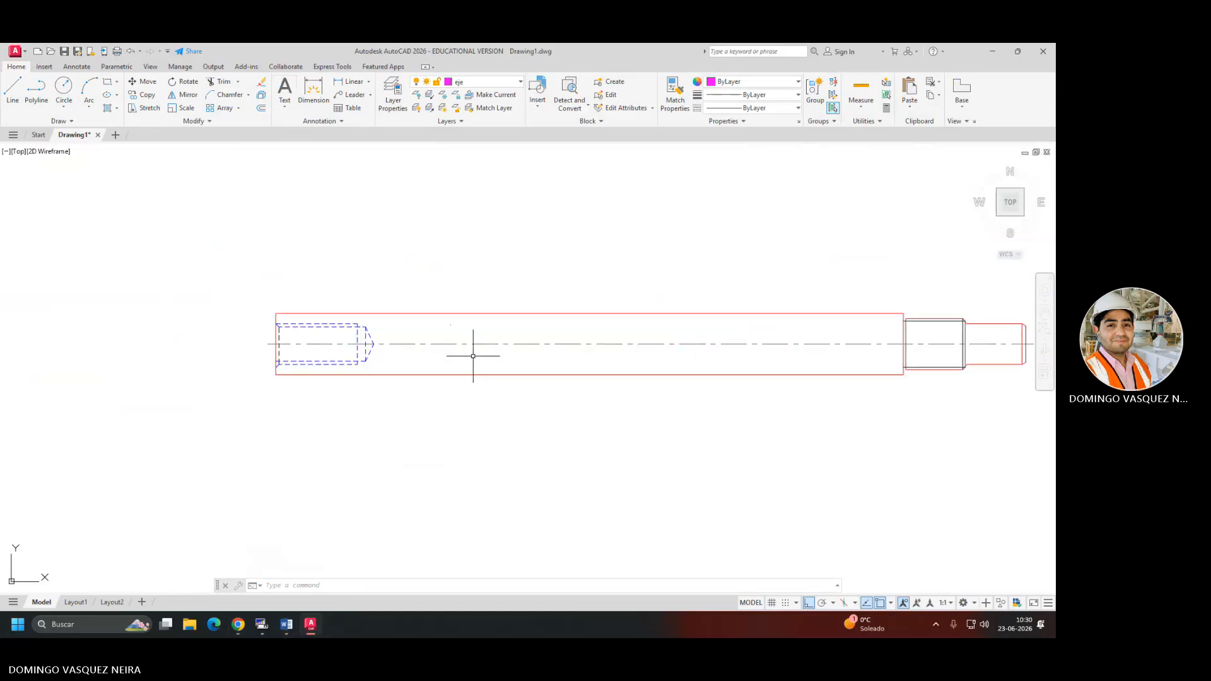
{"action": "middle_click_drag", "start_coordinate": [473, 356], "coordinate": [362, 348]}
{"action": "left_click", "coordinate": [492, 82]}
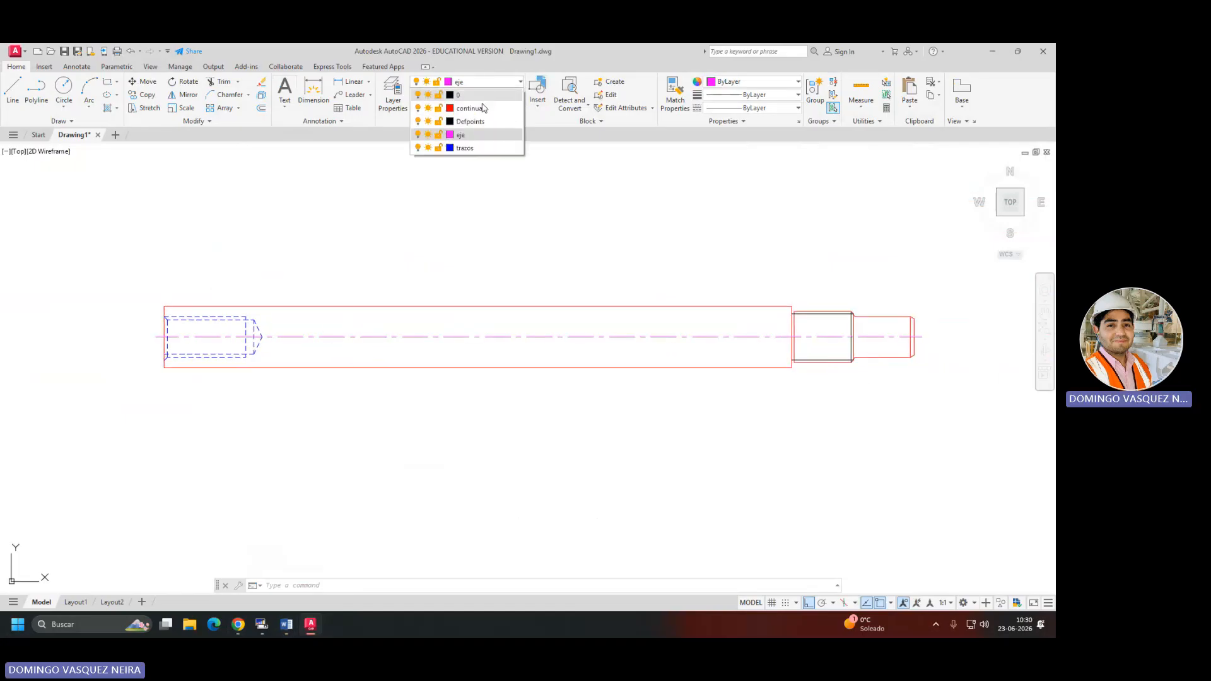
{"action": "left_click", "coordinate": [472, 99]}
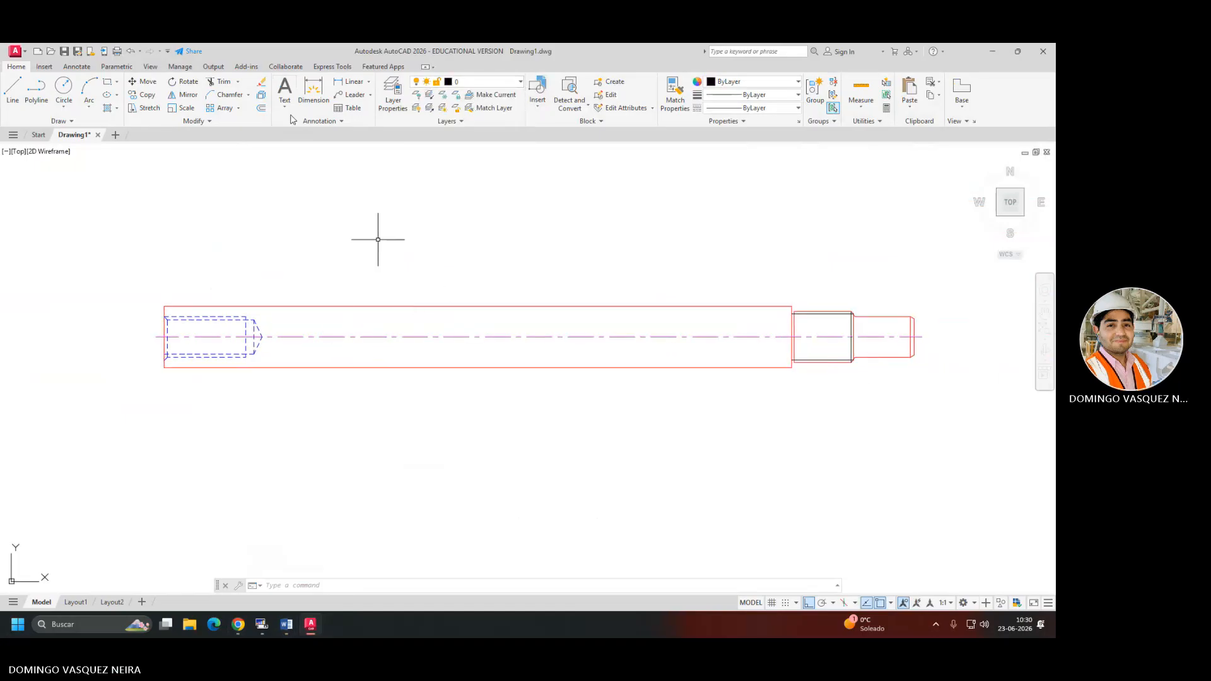
{"action": "left_click", "coordinate": [340, 84]}
{"action": "left_click", "coordinate": [164, 307]}
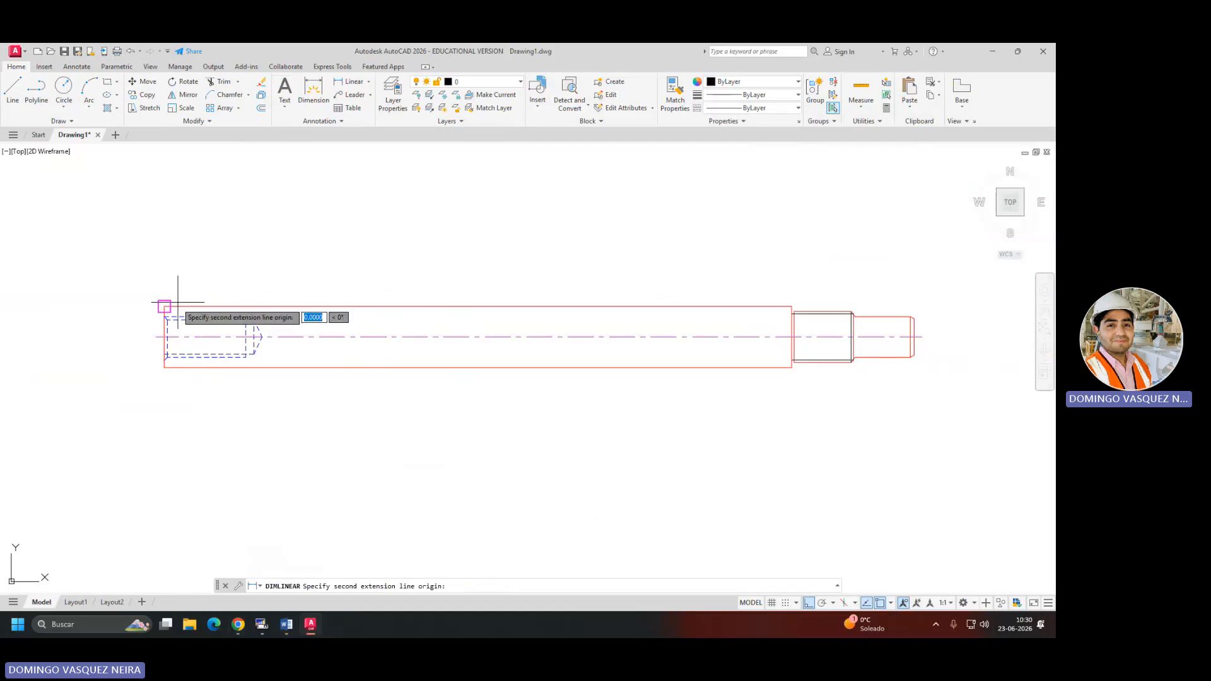
{"action": "left_click", "coordinate": [164, 367]}
{"action": "left_click", "coordinate": [135, 385]}
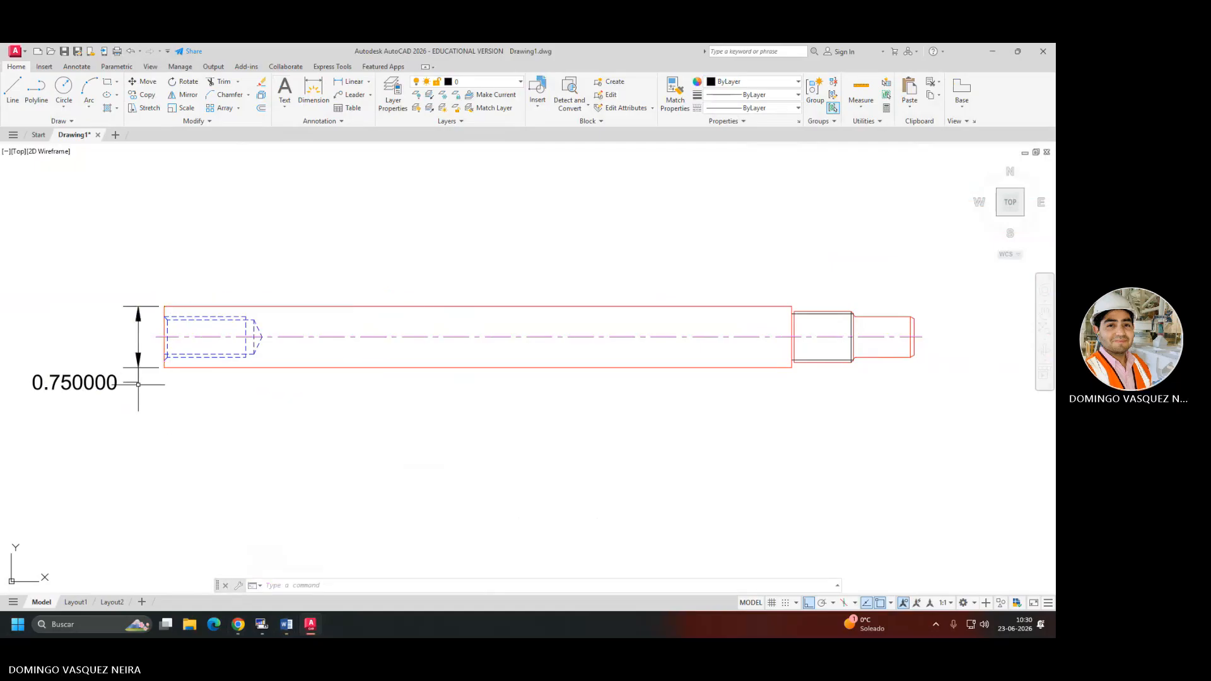
Add a vertical linear dimension of the narrow end section's diameter, placed to the right of the shaft.
{"action": "middle_click_drag", "start_coordinate": [455, 445], "coordinate": [319, 424]}
{"action": "key", "text": "Return"}
{"action": "scroll", "coordinate": [825, 312], "scroll_direction": "up", "scroll_amount": 4}
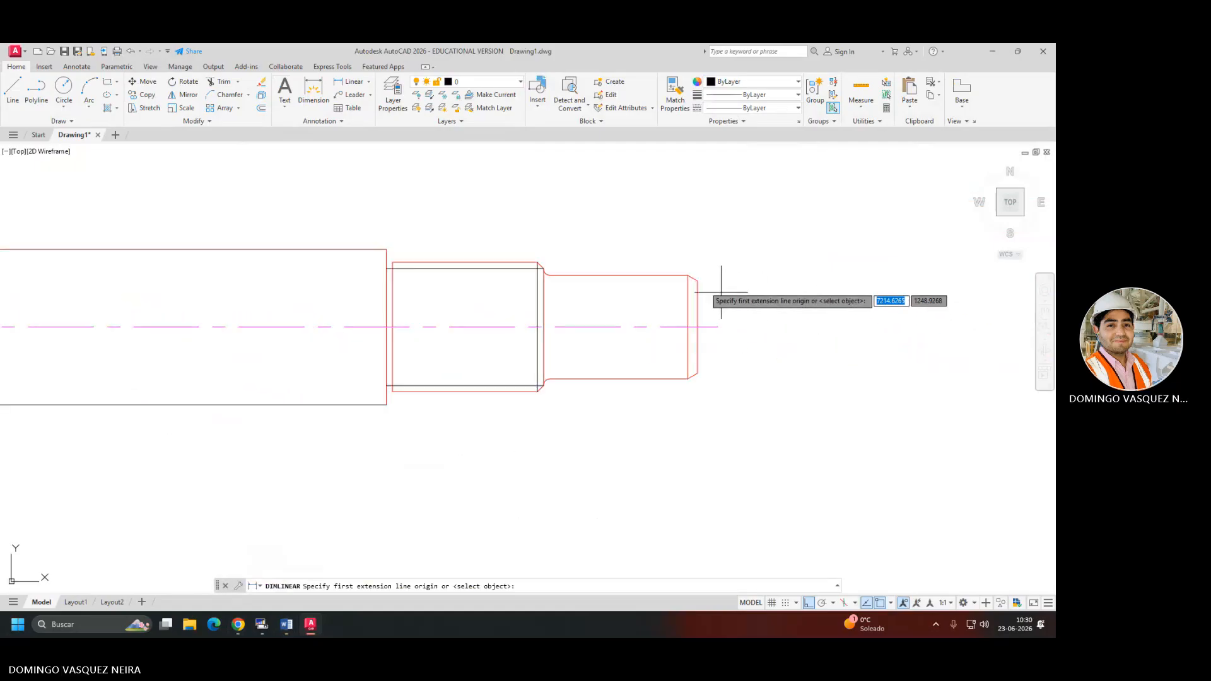
{"action": "left_click", "coordinate": [688, 378]}
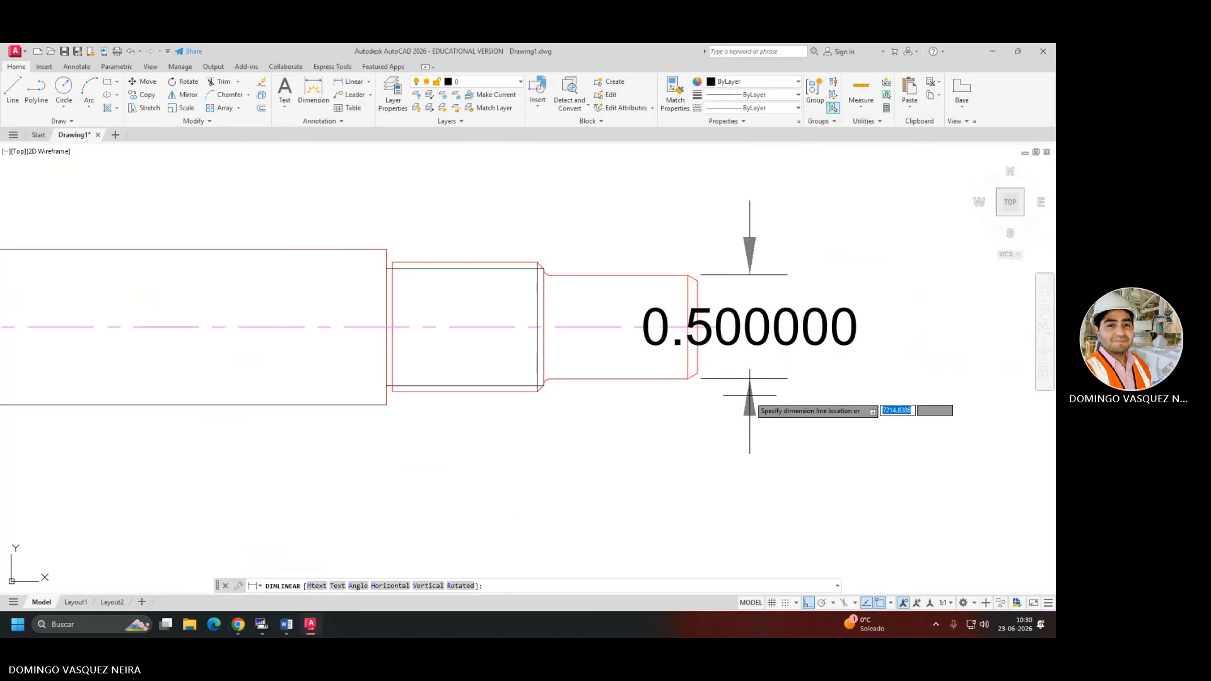
{"action": "left_click", "coordinate": [905, 394]}
Add a vertical linear dimension of the external thread's outer diameter at its right chamfer.
{"action": "key", "text": "Return"}
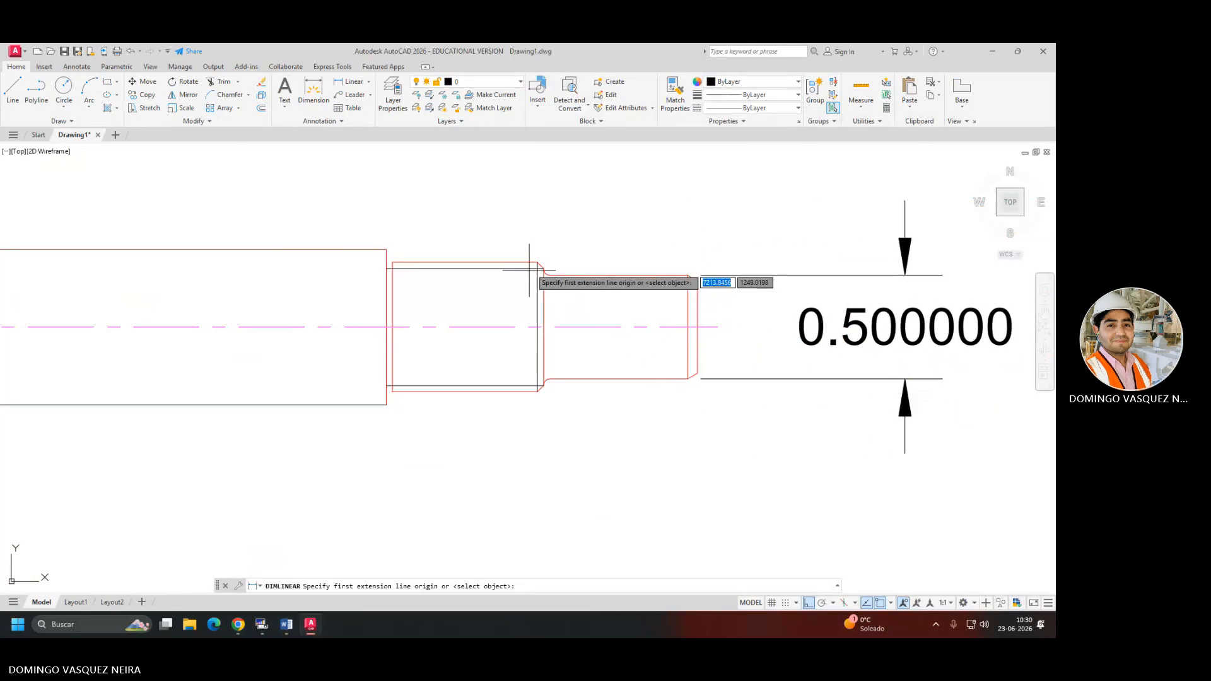
{"action": "left_click", "coordinate": [526, 259]}
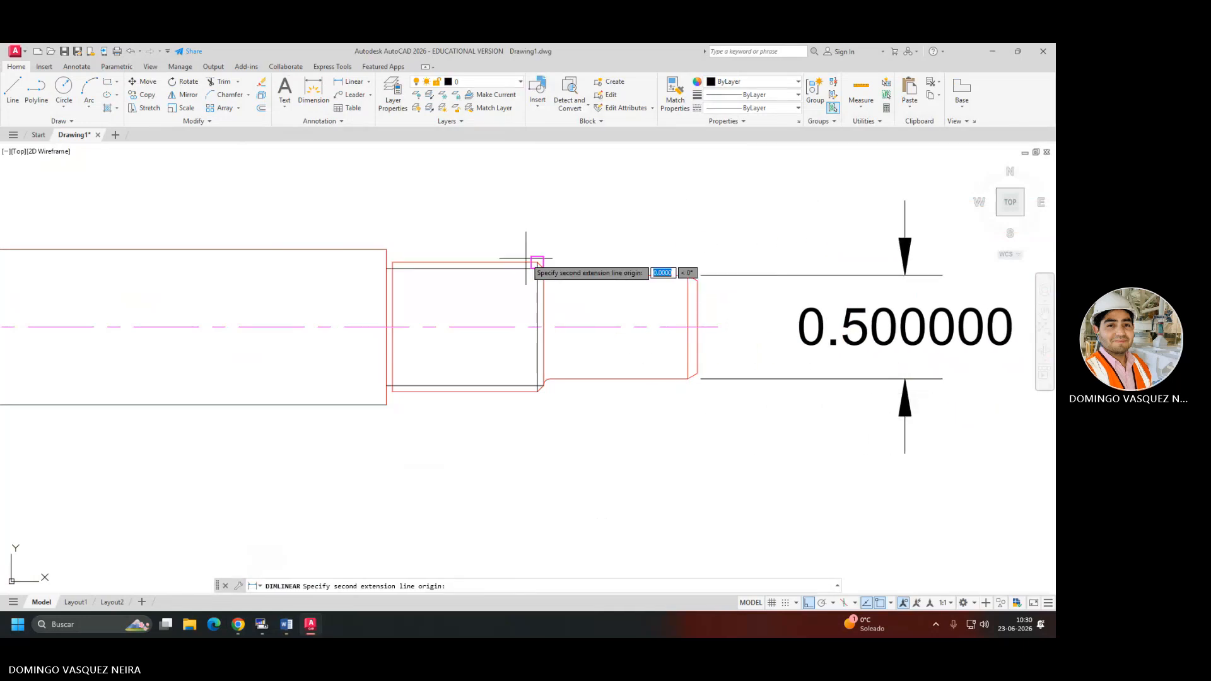
{"action": "left_click", "coordinate": [538, 392]}
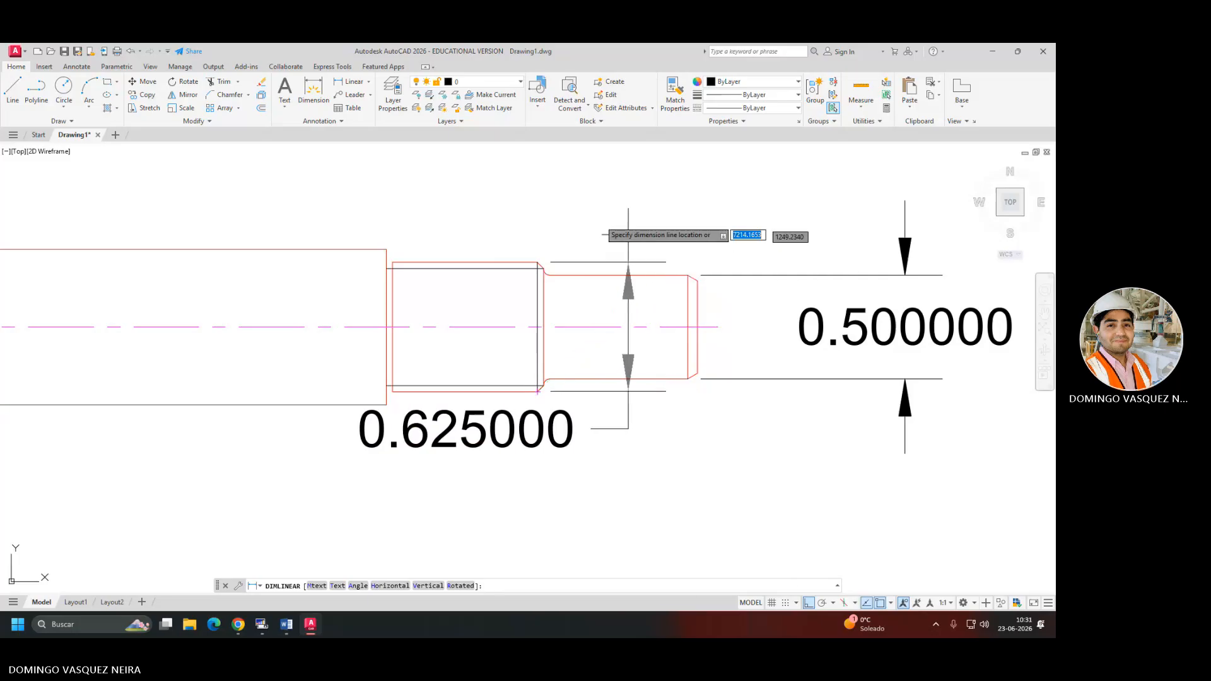
{"action": "left_click", "coordinate": [537, 240]}
Move the thread diameter's dimension text above the shaft and rightward so that its dimension line crosses the middle of the thread.
{"action": "left_click", "coordinate": [302, 441]}
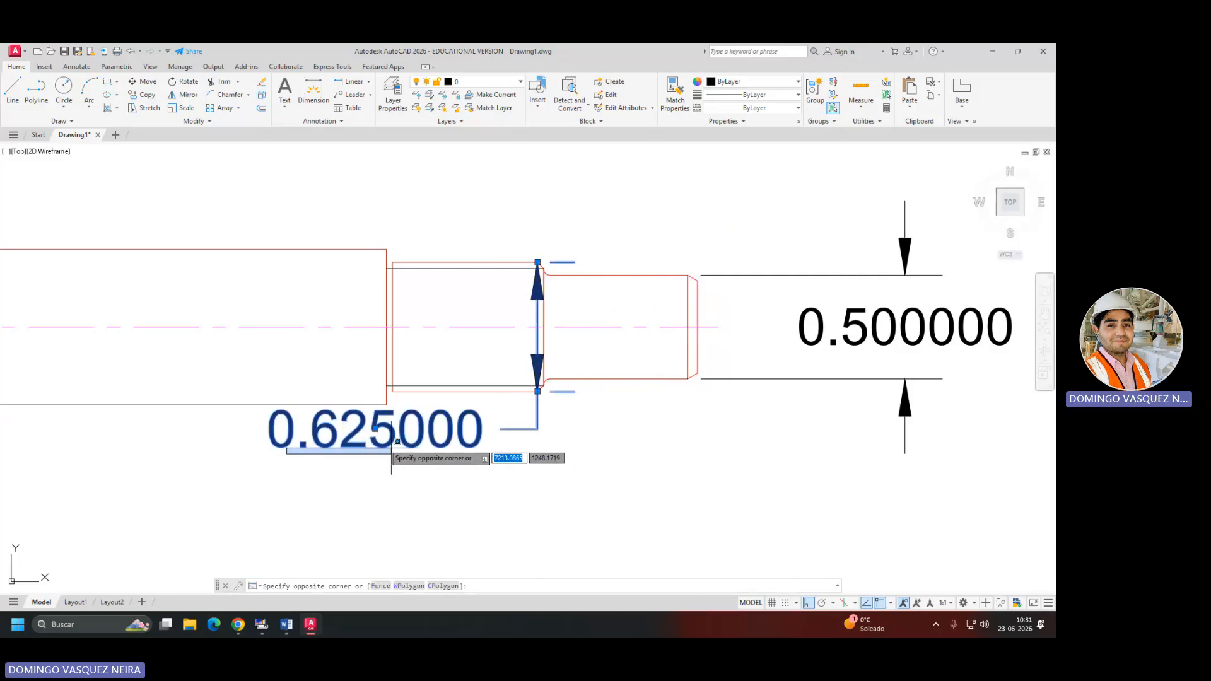
{"action": "left_click", "coordinate": [376, 428]}
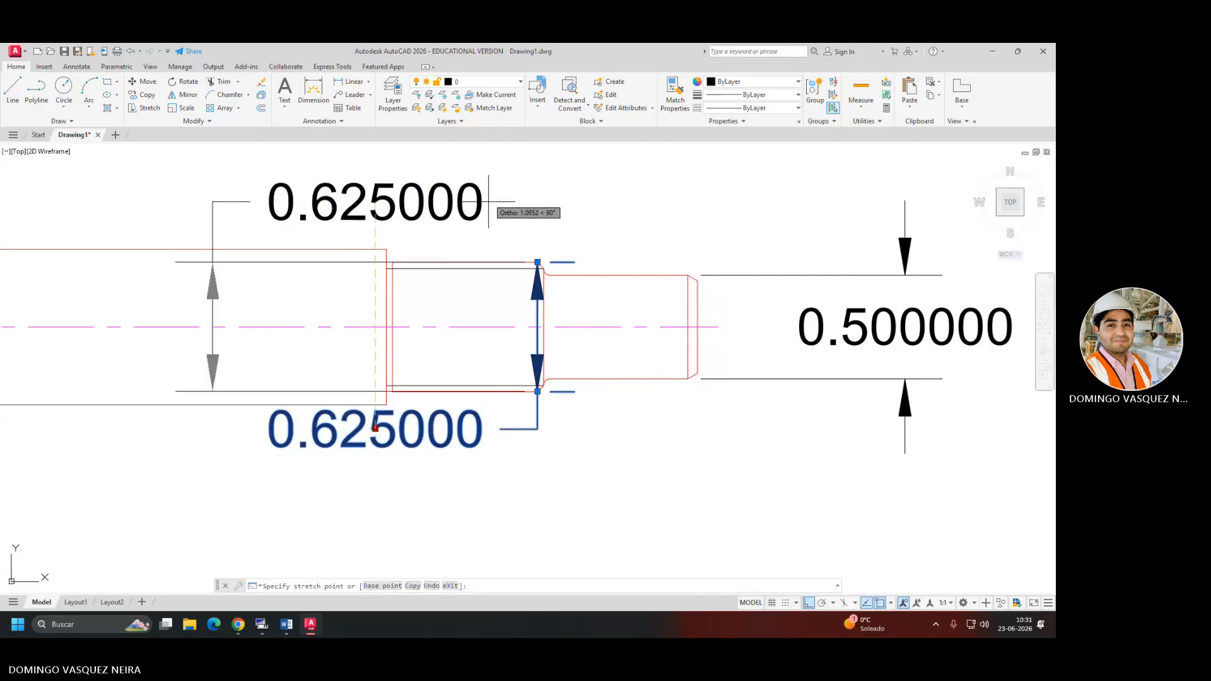
{"action": "left_click", "coordinate": [375, 196]}
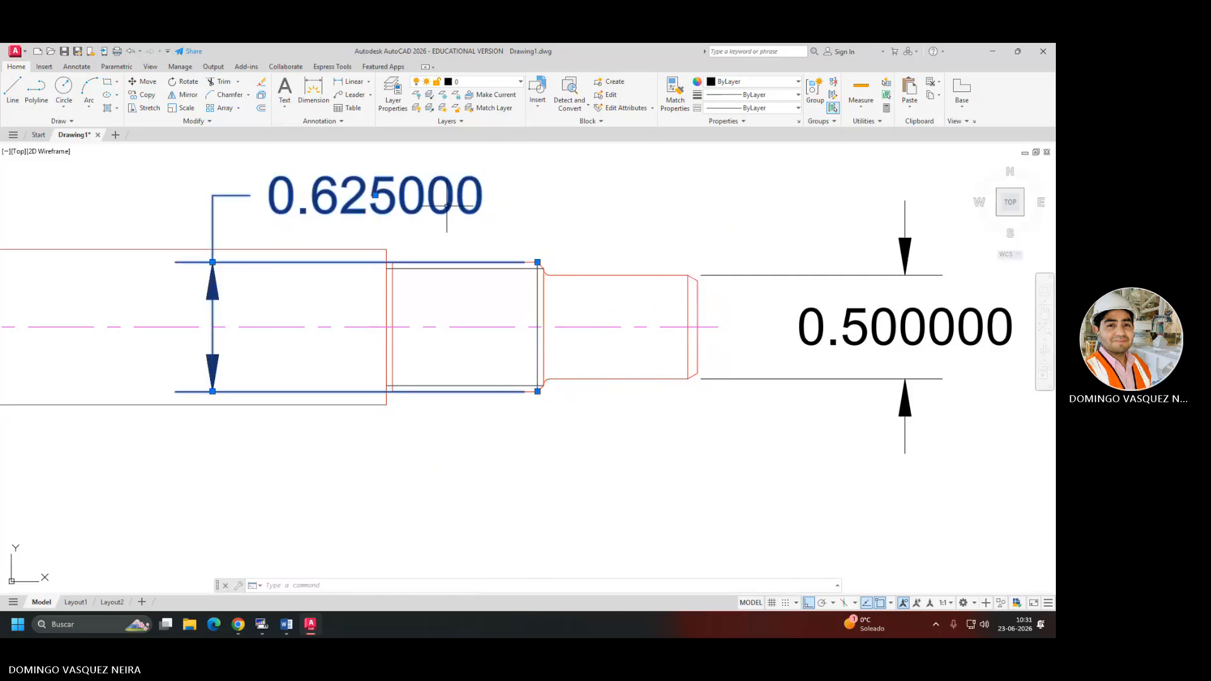
{"action": "left_click", "coordinate": [375, 195]}
{"action": "left_click", "coordinate": [630, 198]}
{"action": "scroll", "coordinate": [319, 289], "scroll_direction": "down", "scroll_amount": 2}
{"action": "middle_click_drag", "start_coordinate": [320, 289], "coordinate": [491, 288]}
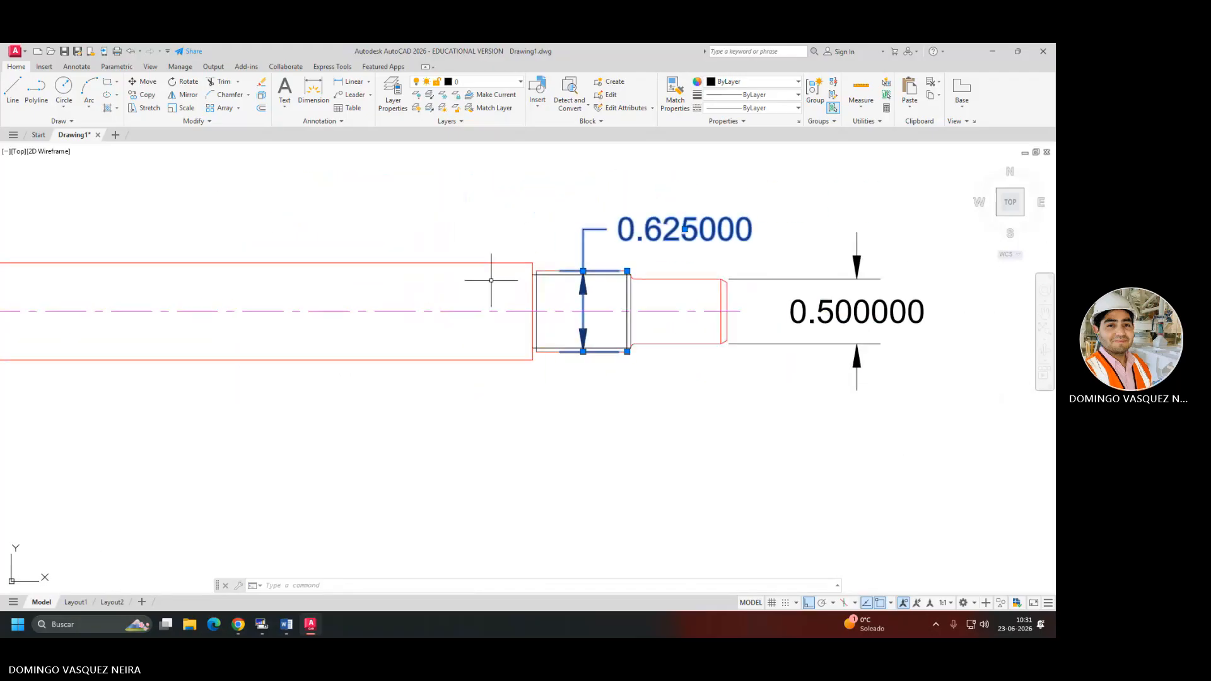
{"action": "key", "text": "Escape"}
Dimension the main body's diameter near its right shoulder and move the dimension text above the shaft.
{"action": "key", "text": "Return"}
{"action": "left_click", "coordinate": [428, 263]}
{"action": "left_click", "coordinate": [430, 361]}
{"action": "left_click", "coordinate": [526, 382]}
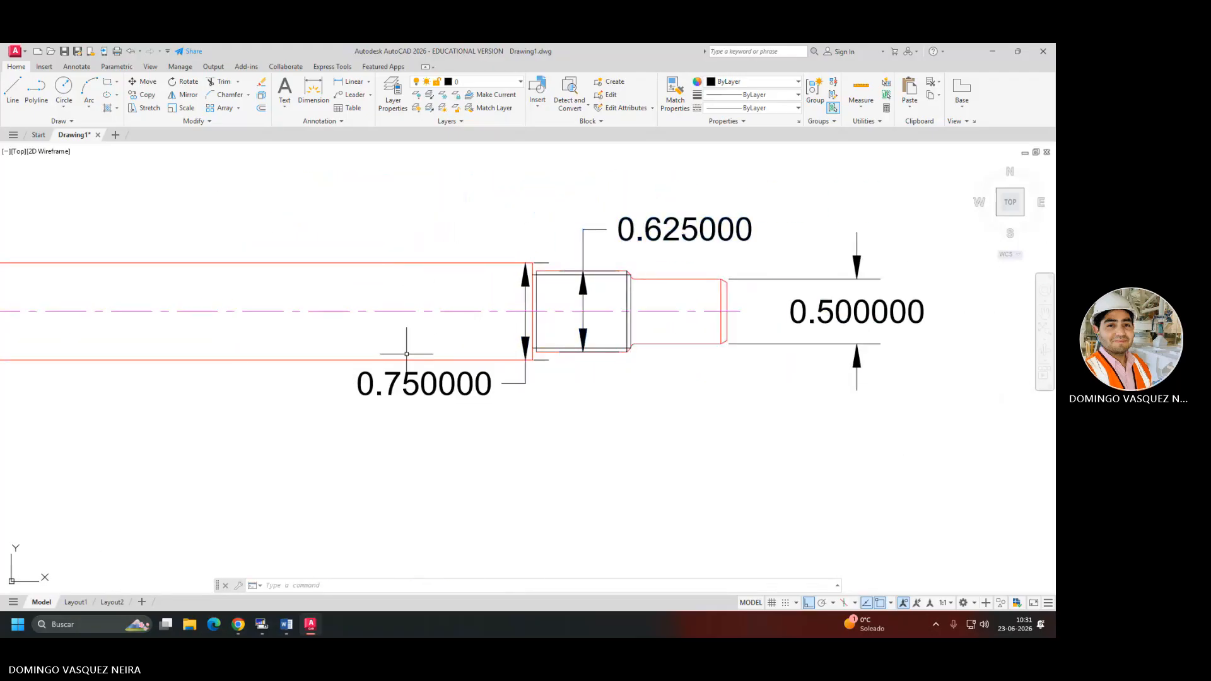
{"action": "left_click", "coordinate": [444, 386]}
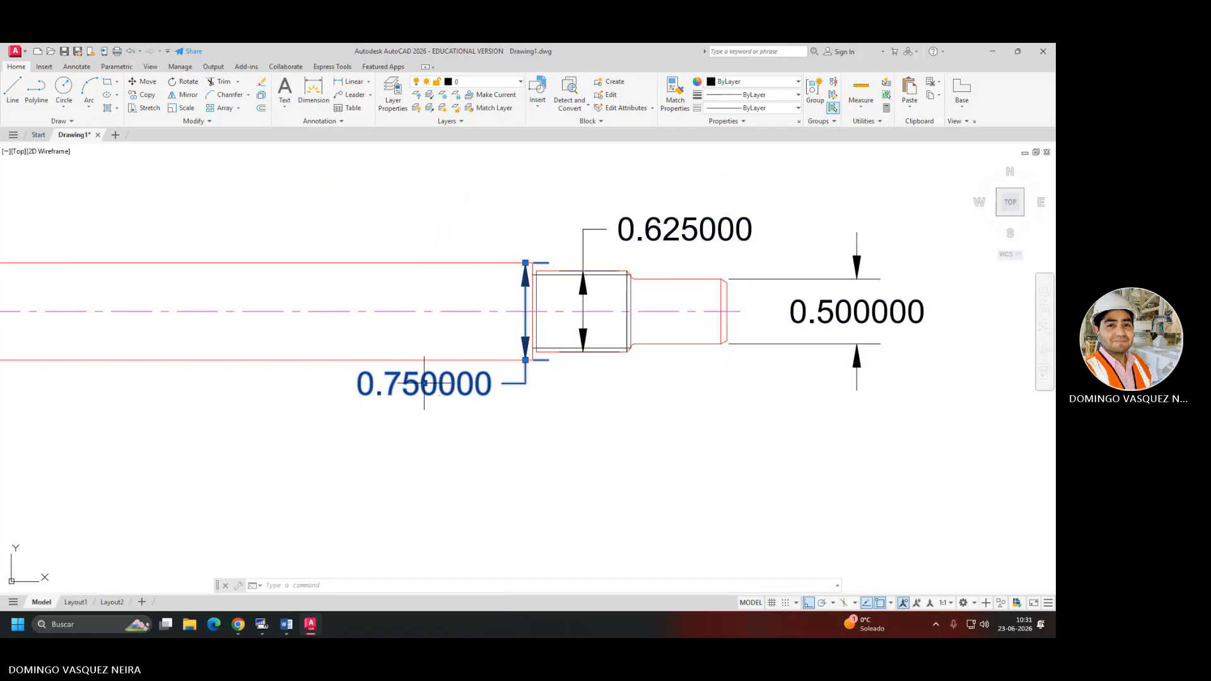
{"action": "left_click_drag", "start_coordinate": [424, 383], "coordinate": [425, 219]}
Add a horizontal linear dimension of the shaft's overall length below it.
{"action": "scroll", "coordinate": [469, 252], "scroll_direction": "down", "scroll_amount": 2}
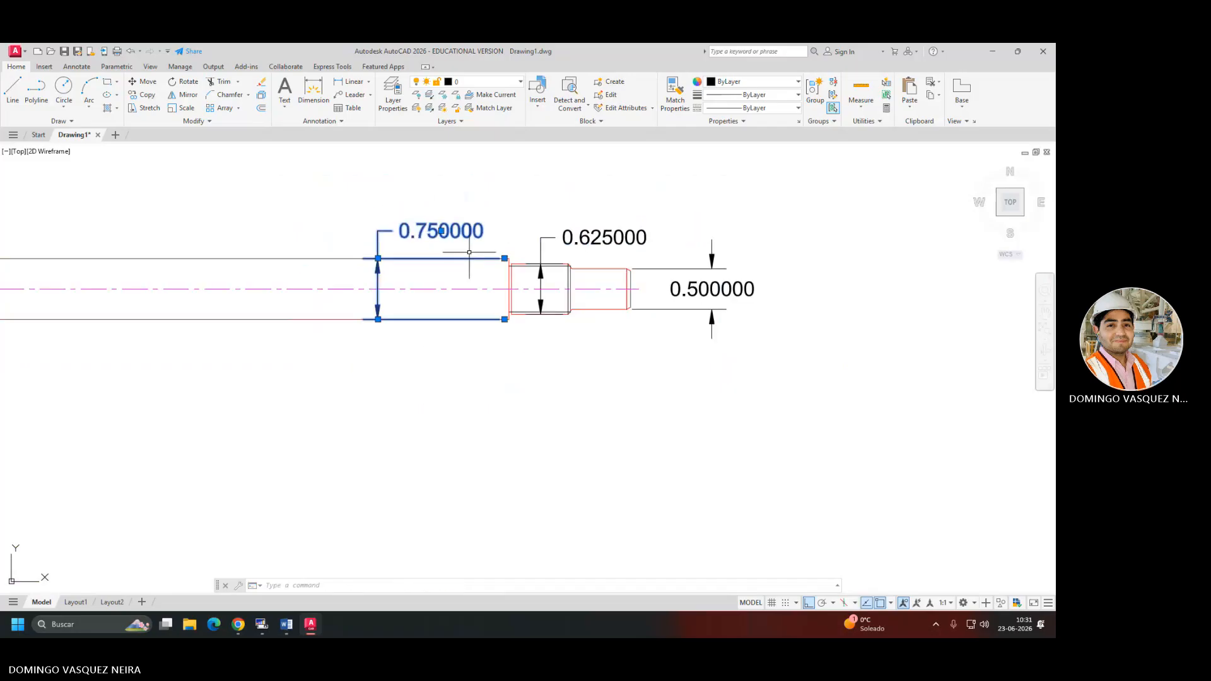
{"action": "mouse_move", "coordinate": [470, 252]}
{"action": "middle_mouse_down"}
{"action": "mouse_move", "coordinate": [721, 286]}
{"action": "mouse_move", "coordinate": [705, 287]}
{"action": "middle_mouse_up"}
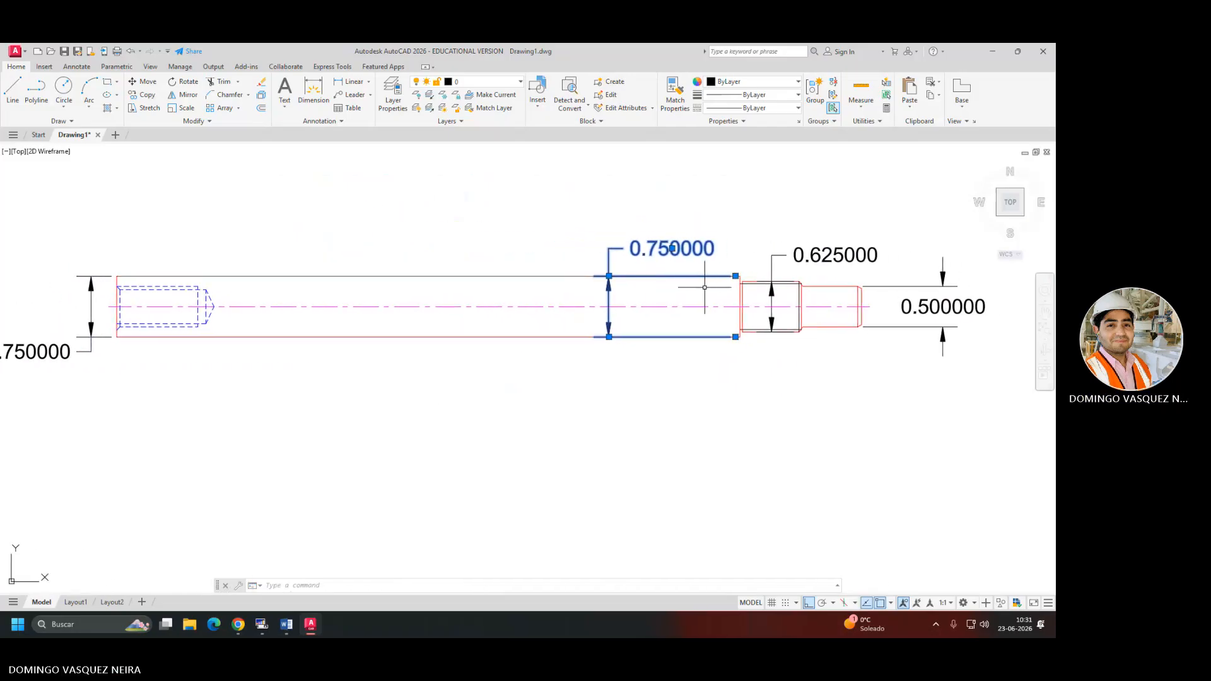
{"action": "key", "text": "Return"}
{"action": "left_click", "coordinate": [128, 339]}
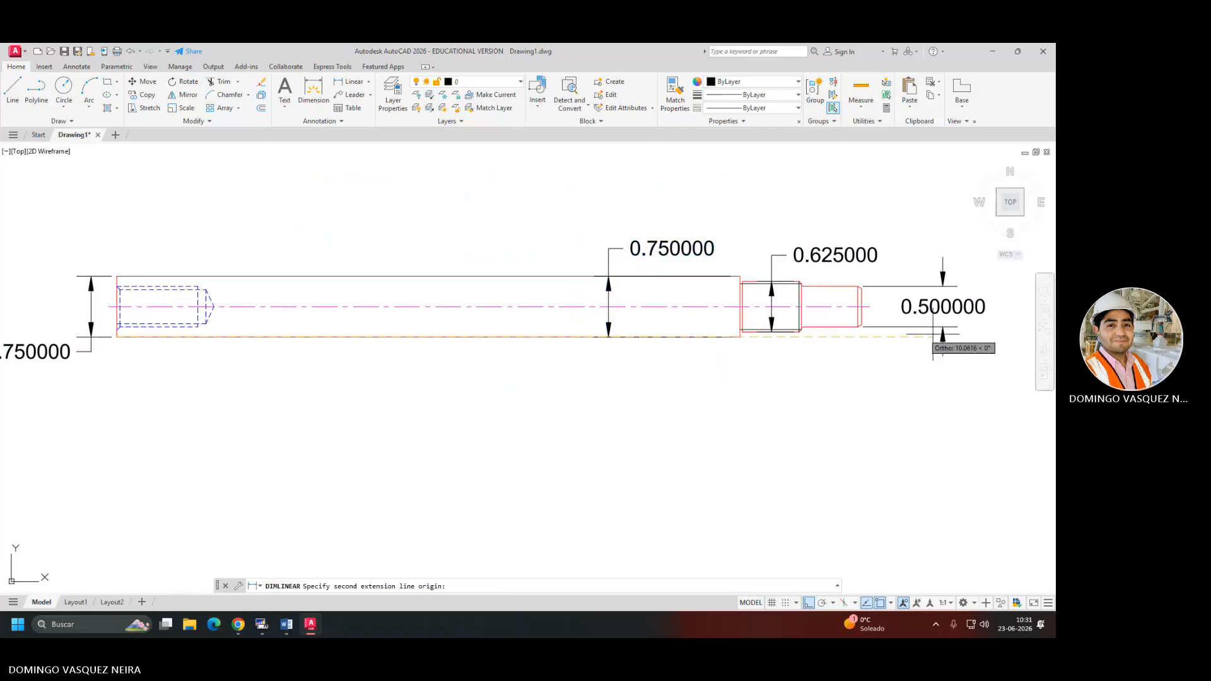
{"action": "left_click", "coordinate": [861, 326]}
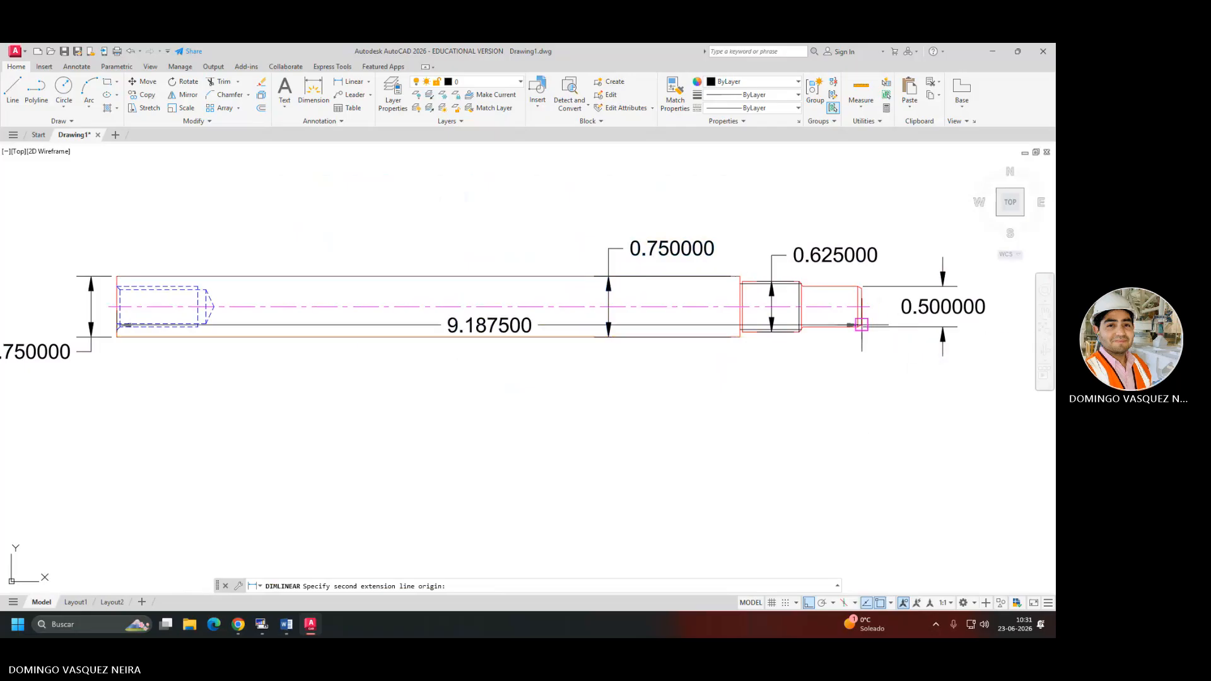
{"action": "left_click", "coordinate": [725, 404]}
{"action": "key", "text": "Return"}
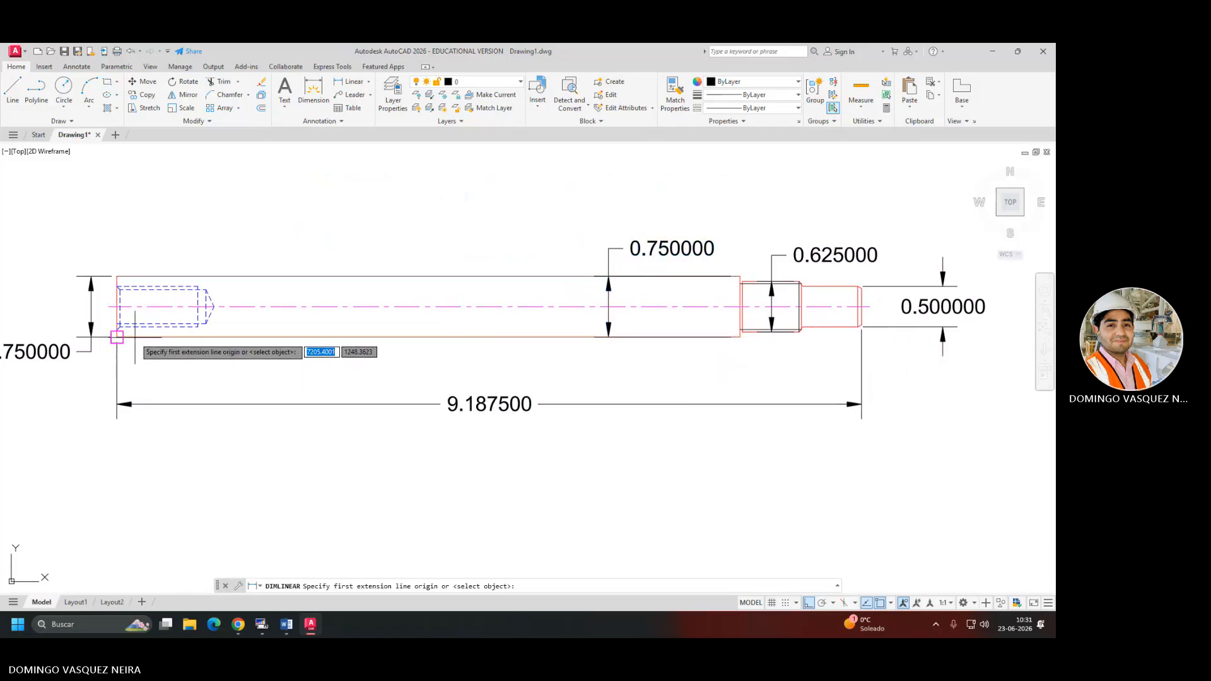
Add a horizontal linear dimension of the main body's length, from the left end to the shoulder, above the overall length dimension.
{"action": "left_click", "coordinate": [135, 337]}
{"action": "left_click", "coordinate": [740, 337]}
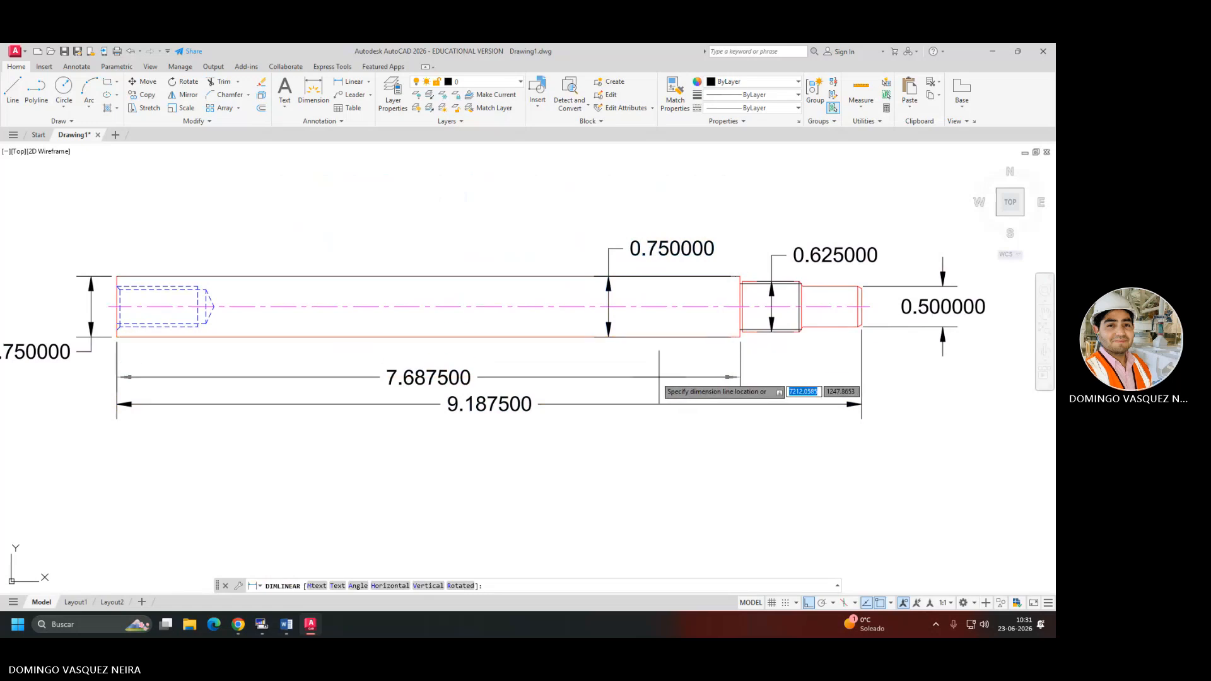
{"action": "left_click", "coordinate": [653, 377]}
Check the reference drawing in Word and add a horizontal dimension in AutoCAD from the shoulder to the thread's right end, in line with the body length.
{"action": "scroll", "coordinate": [813, 346], "scroll_direction": "up", "scroll_amount": 4}
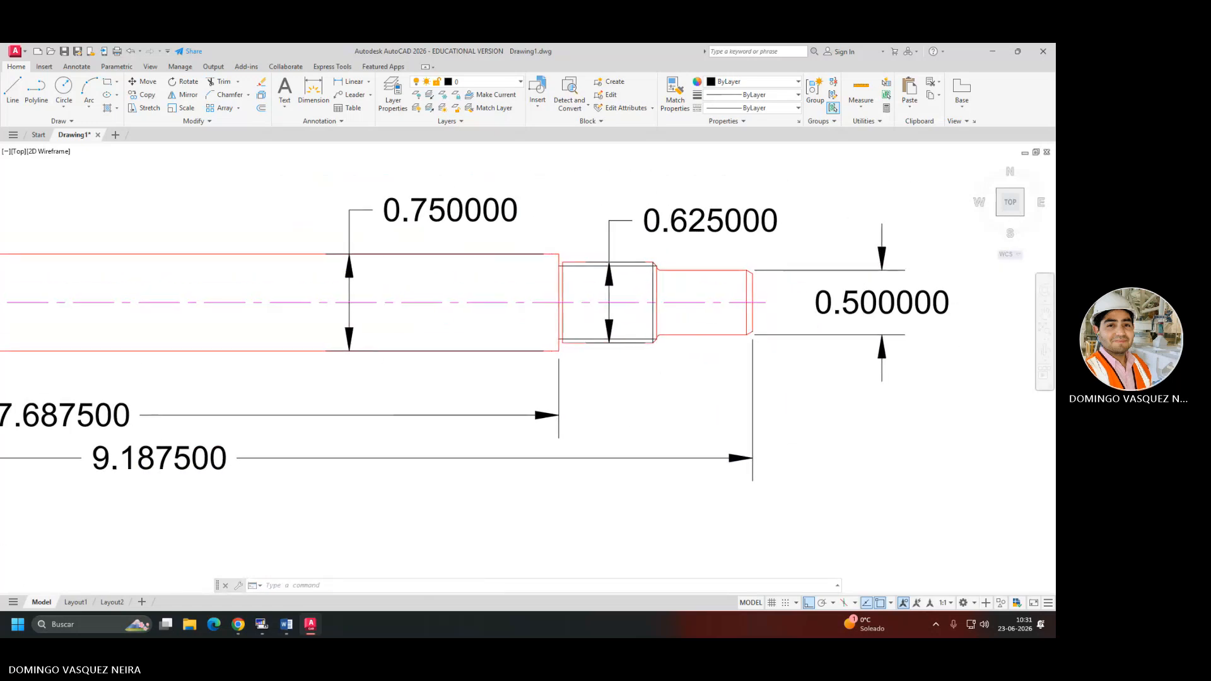
{"action": "key", "text": "alt+Tab"}
{"action": "scroll", "coordinate": [692, 443], "scroll_direction": "up", "scroll_amount": 6, "text": "ctrl"}
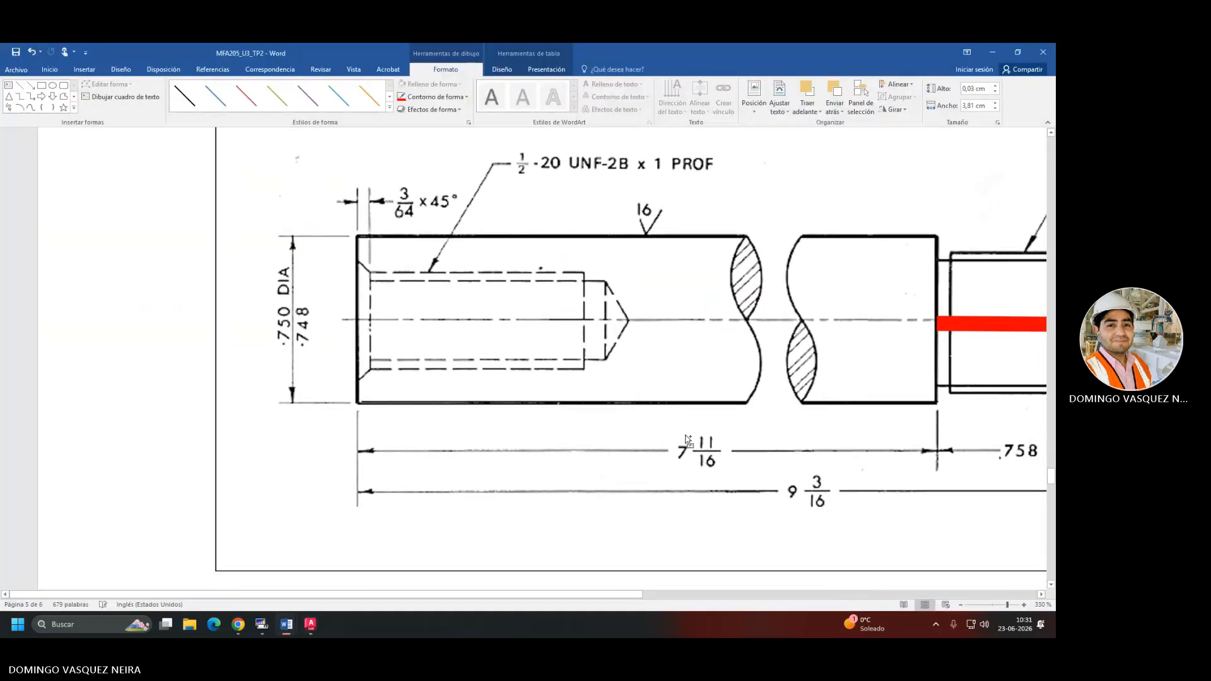
{"action": "scroll", "coordinate": [692, 442], "scroll_direction": "down", "scroll_amount": 3, "text": "ctrl"}
{"action": "key", "text": "alt+Tab"}
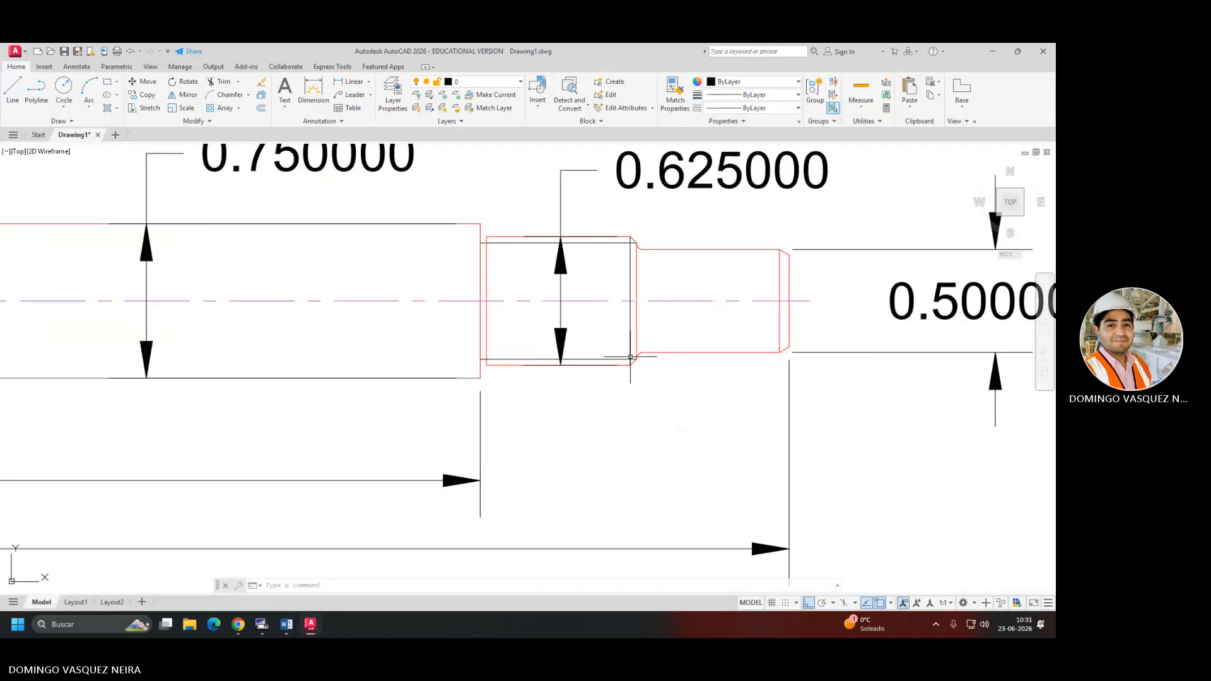
{"action": "key", "text": "space"}
{"action": "scroll", "coordinate": [637, 362], "scroll_direction": "up", "scroll_amount": 5}
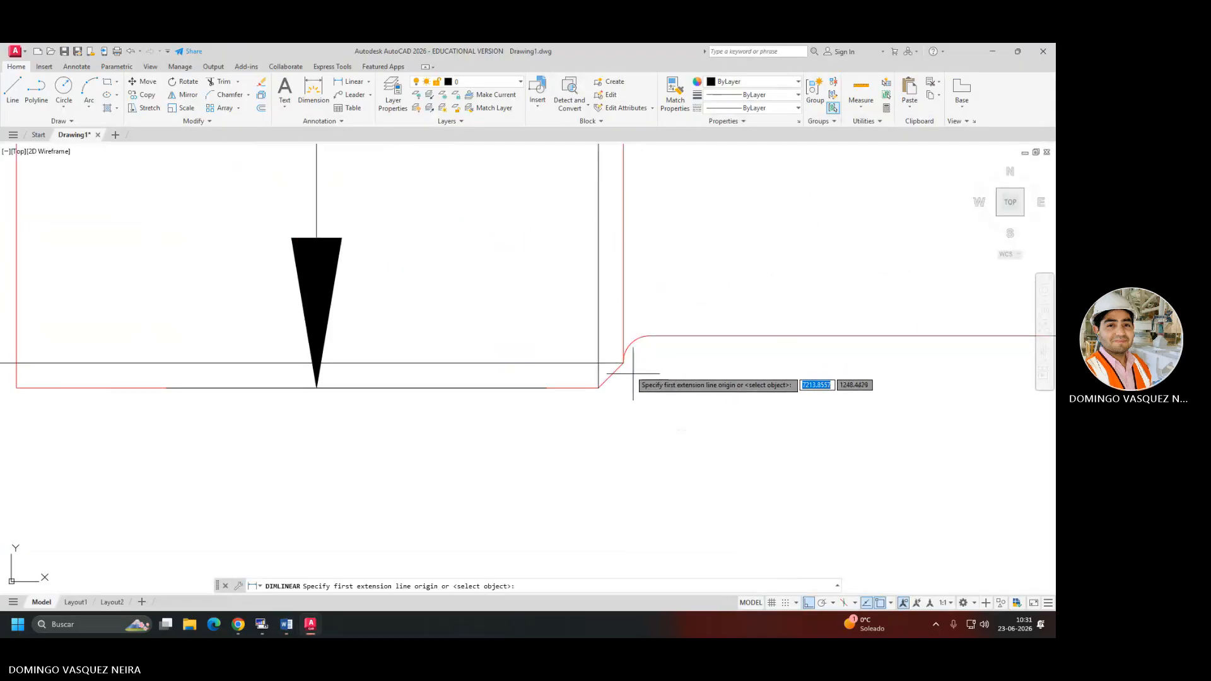
{"action": "left_click", "coordinate": [624, 363]}
{"action": "scroll", "coordinate": [652, 362], "scroll_direction": "down", "scroll_amount": 4}
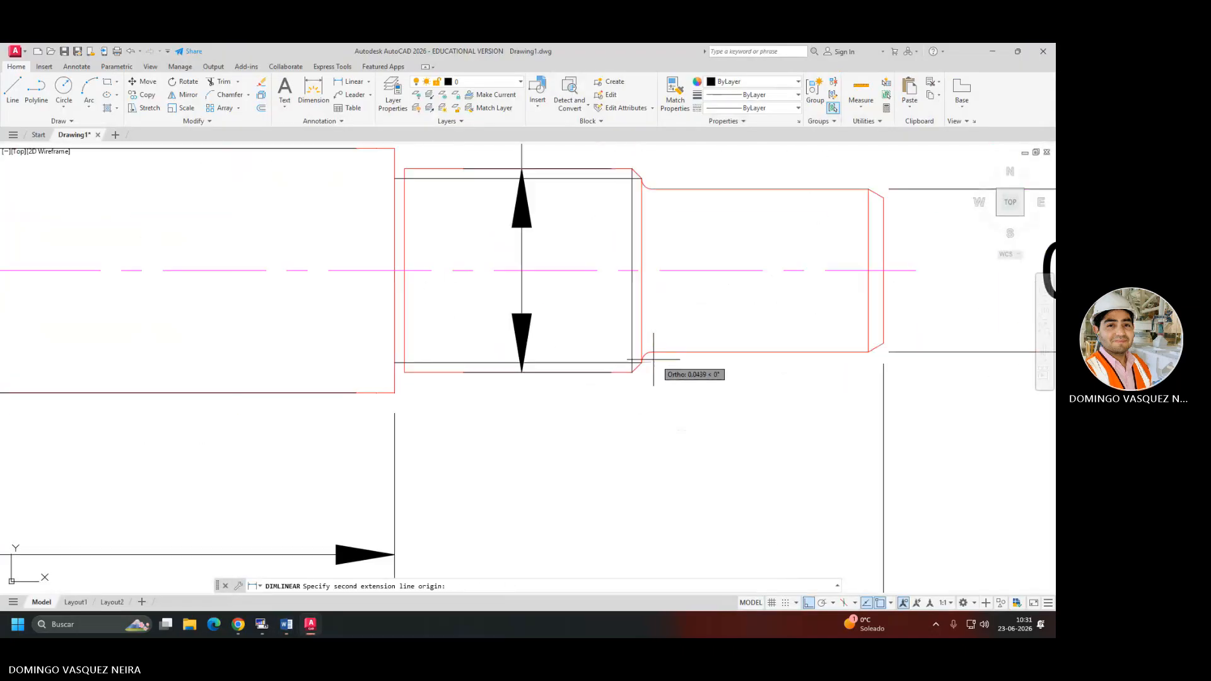
{"action": "left_click", "coordinate": [395, 392]}
{"action": "scroll", "coordinate": [441, 385], "scroll_direction": "down", "scroll_amount": 3}
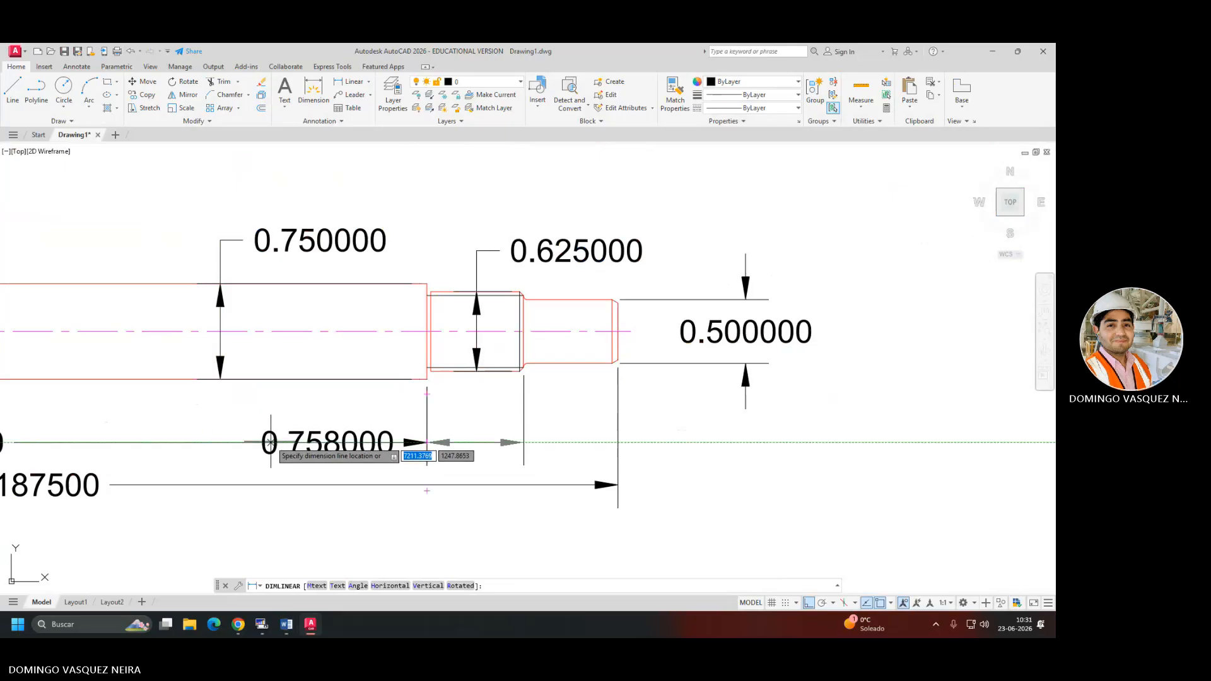
{"action": "left_click", "coordinate": [317, 443]}
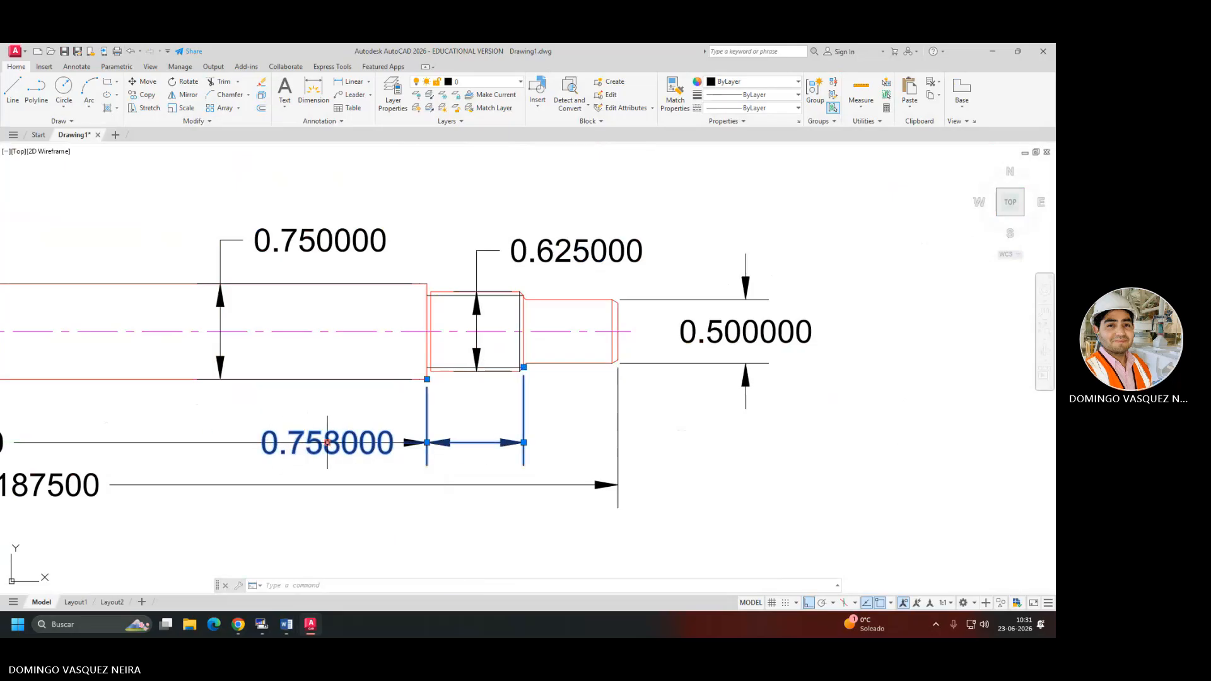
Move the thread length dimension's text to the middle between its extension lines.
{"action": "left_click", "coordinate": [328, 442]}
{"action": "left_click", "coordinate": [475, 442]}
{"action": "scroll", "coordinate": [479, 441], "scroll_direction": "down", "scroll_amount": 3}
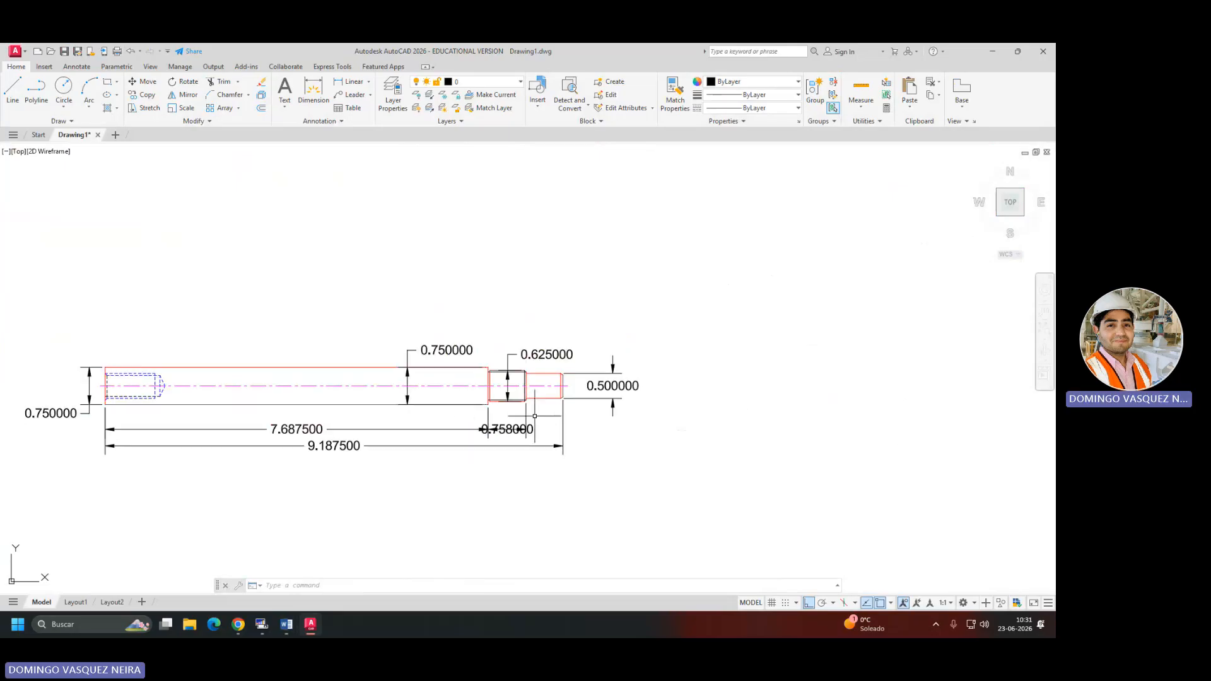
Set the text height of the Standard dimension style to 0.1 and apply the change to the drawing.
{"action": "scroll", "coordinate": [568, 441], "scroll_direction": "up", "scroll_amount": 3}
{"action": "mouse_move", "coordinate": [581, 444]}
{"action": "middle_mouse_down"}
{"action": "mouse_move", "coordinate": [665, 435]}
{"action": "mouse_move", "coordinate": [627, 437]}
{"action": "middle_mouse_up"}
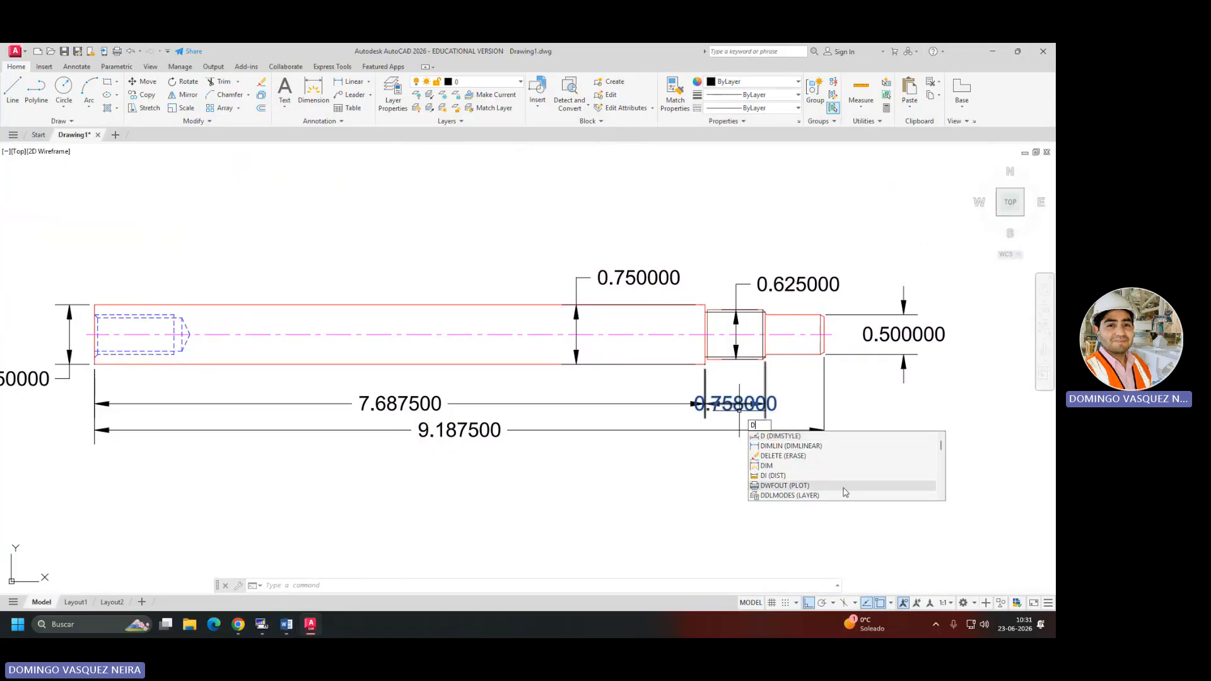
{"action": "key", "text": "Return"}
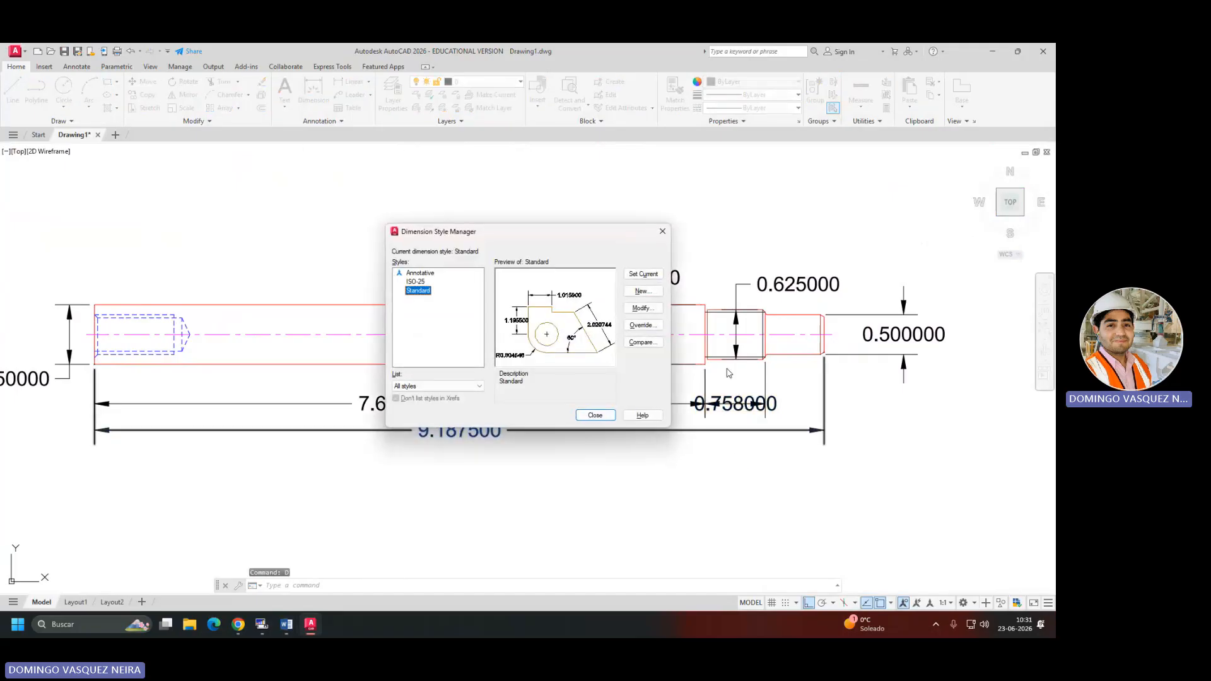
{"action": "left_click", "coordinate": [658, 310]}
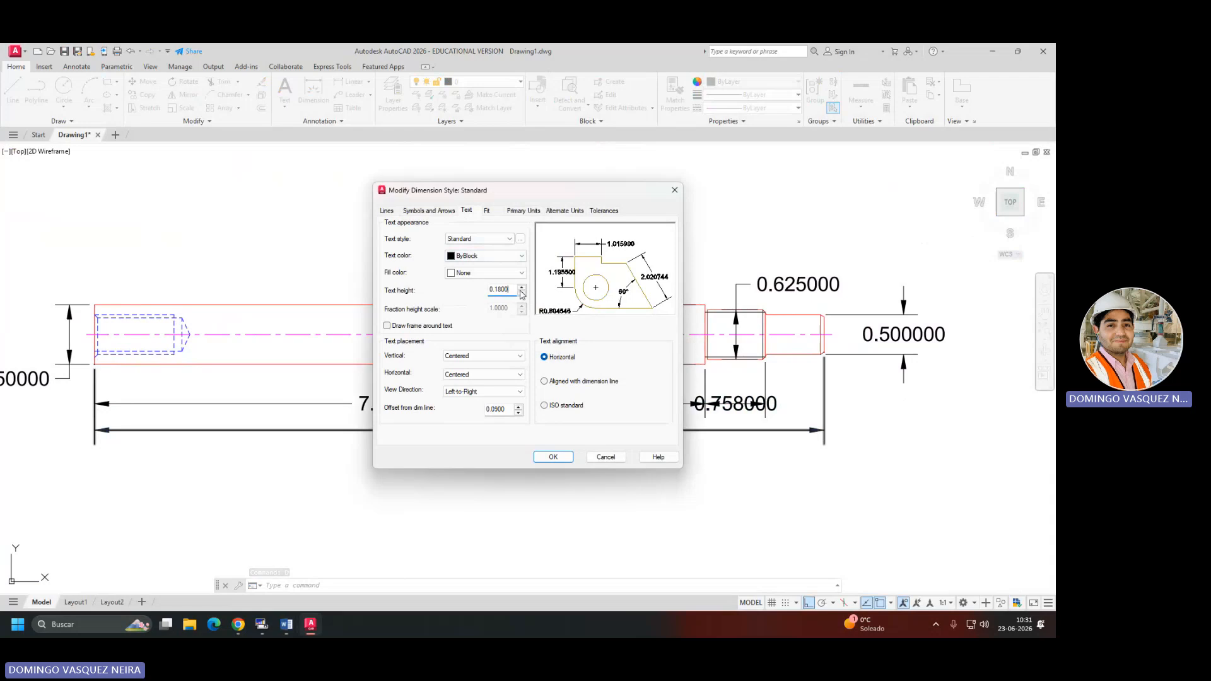
{"action": "double_click", "coordinate": [499, 289]}
{"action": "type", "text": "1000"}
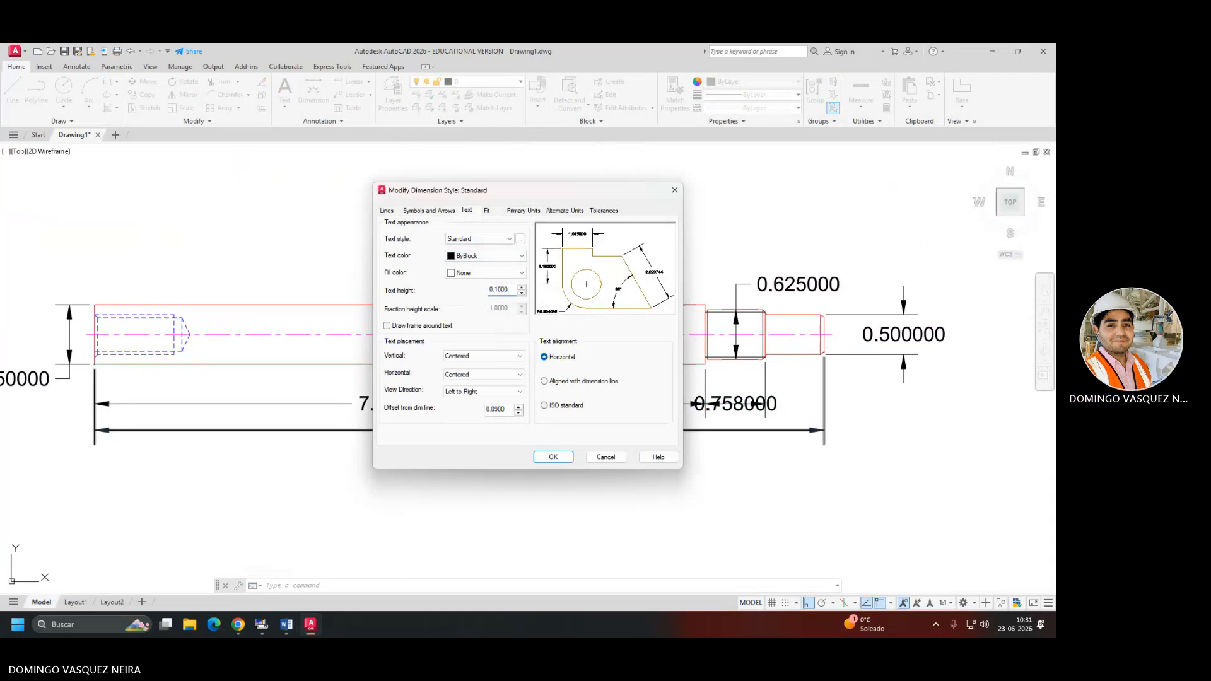
{"action": "left_click", "coordinate": [554, 458]}
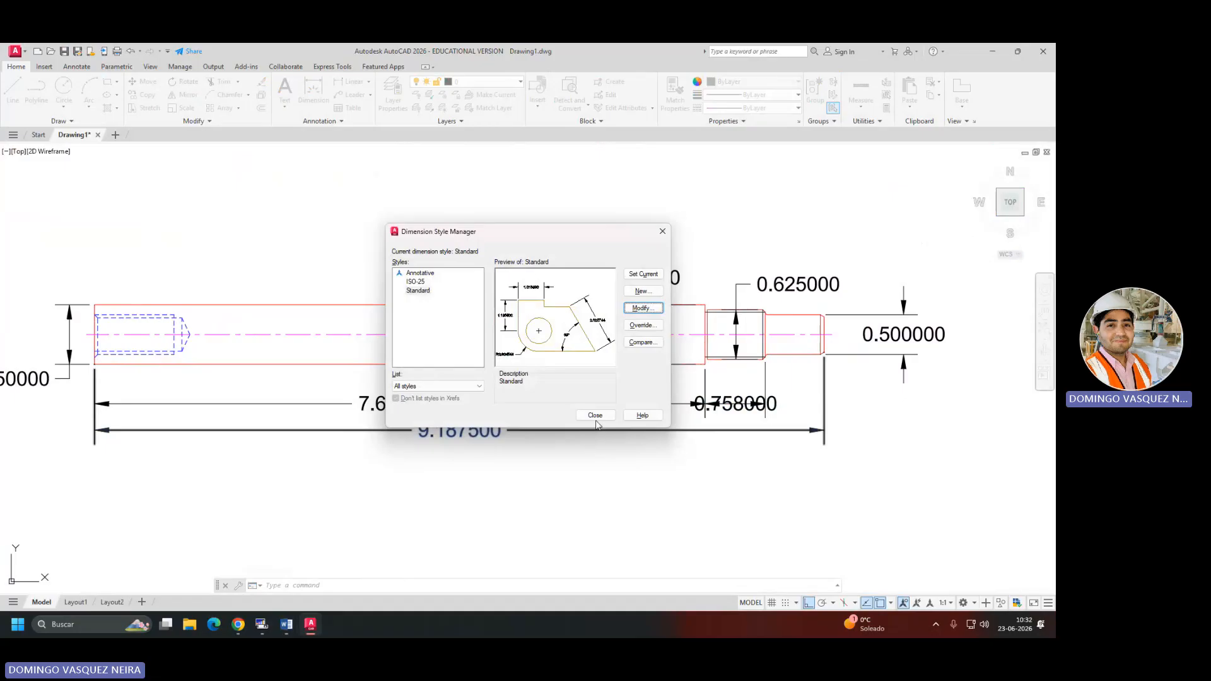
{"action": "left_click", "coordinate": [595, 416]}
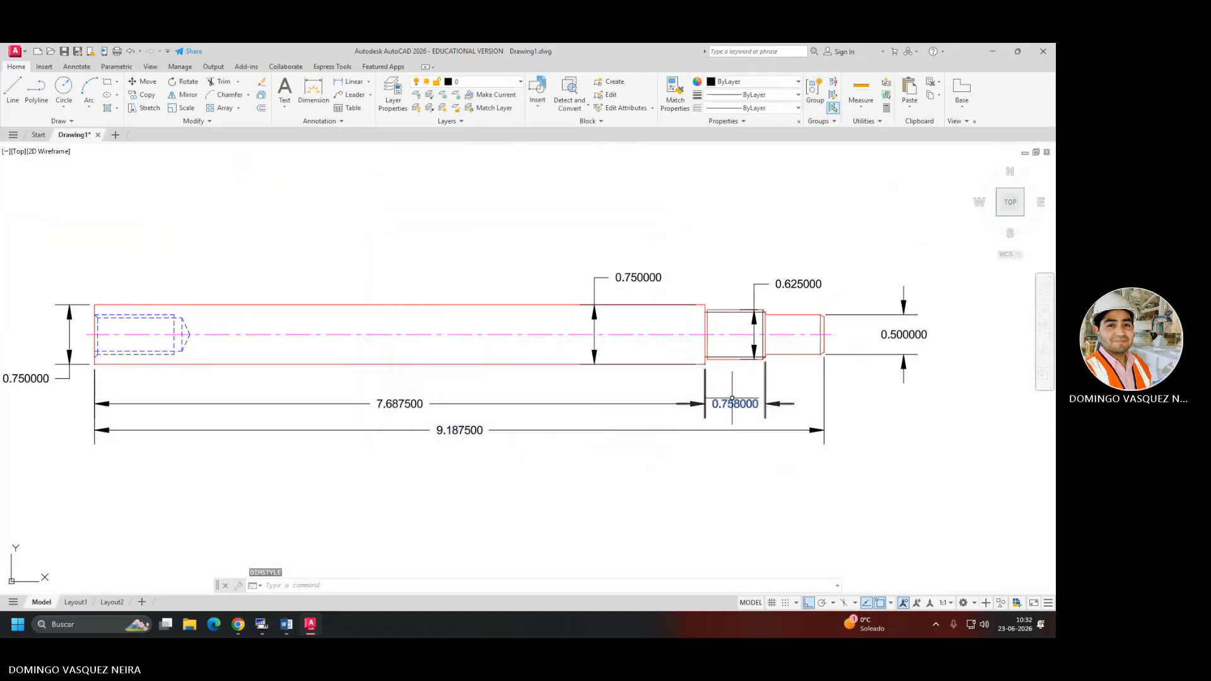
Set the Standard dimension style's arrow size to 0.1 and its text alignment to ISO standard.
{"action": "key", "text": "Return"}
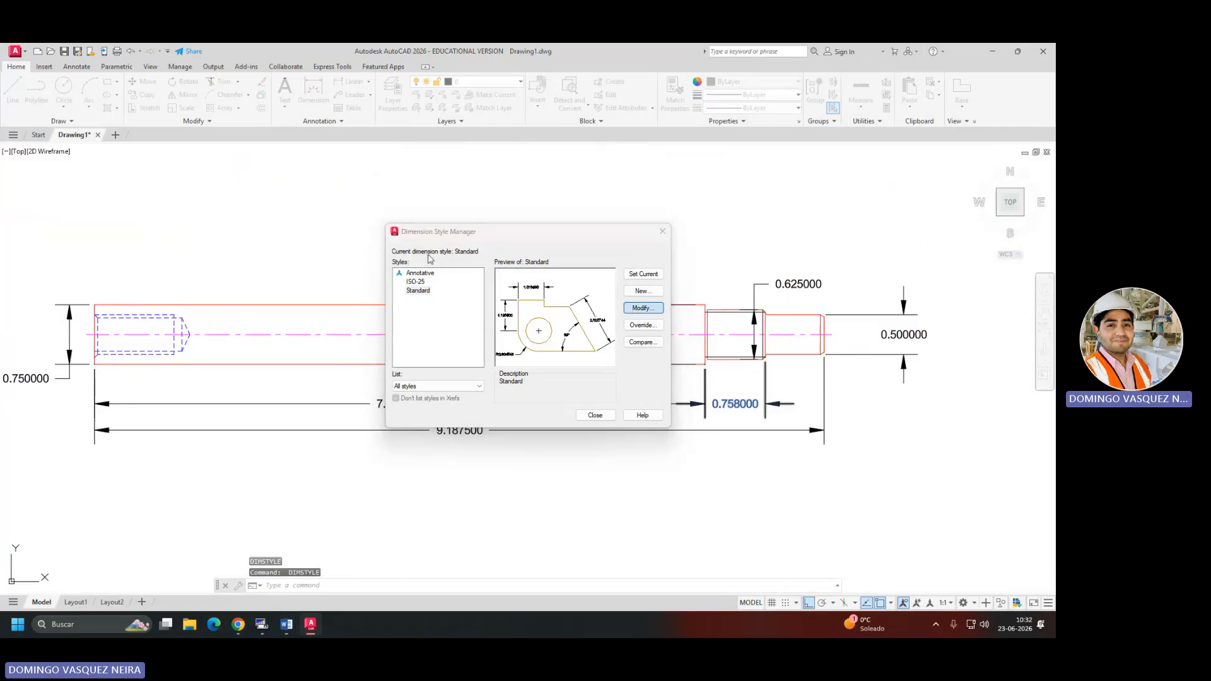
{"action": "key", "text": "Return"}
{"action": "left_click", "coordinate": [418, 211]}
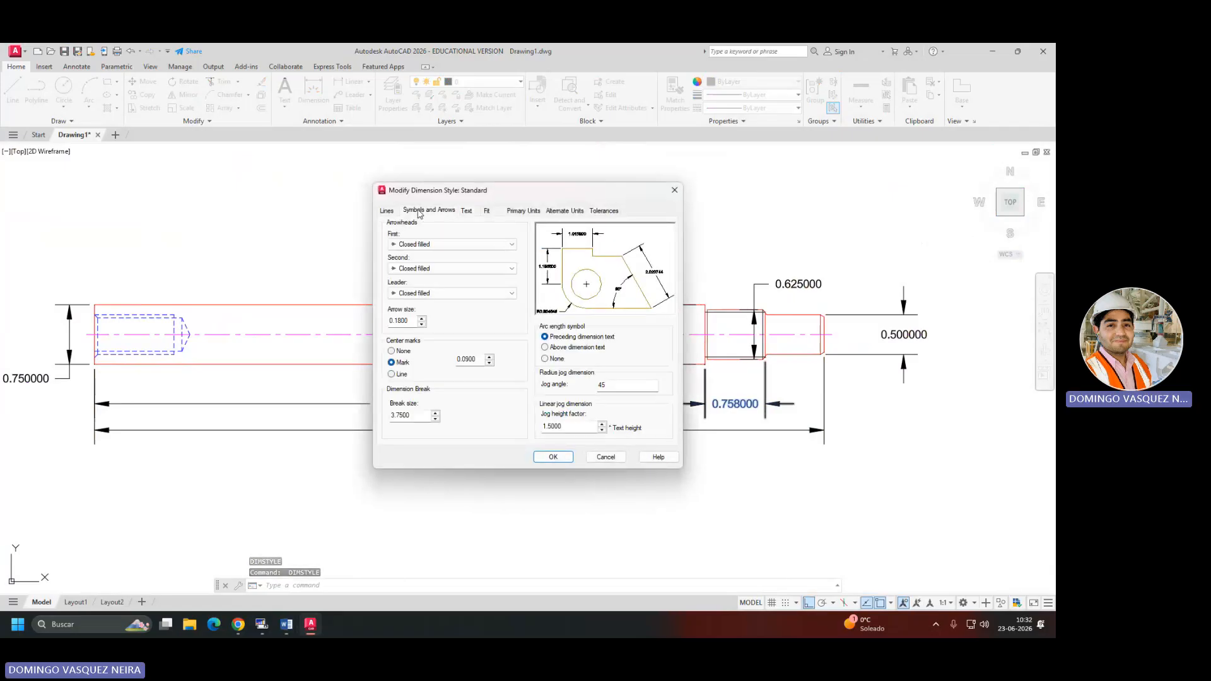
{"action": "left_click_drag", "start_coordinate": [398, 321], "coordinate": [503, 337]}
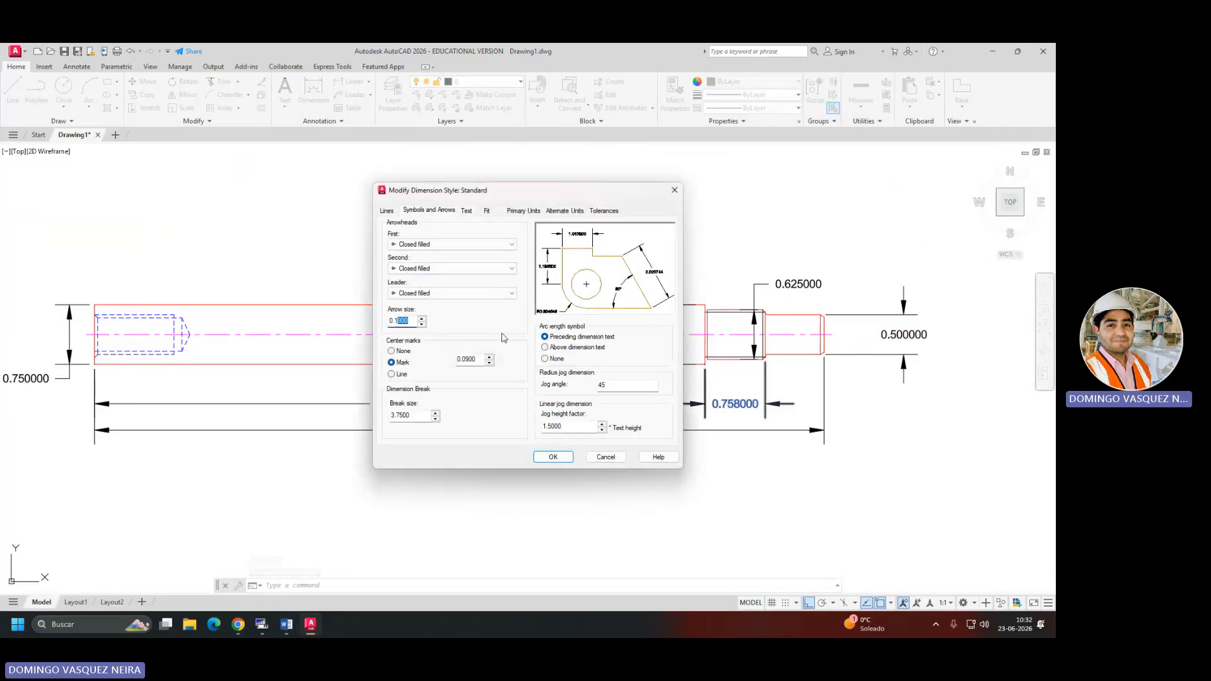
{"action": "left_click", "coordinate": [466, 210]}
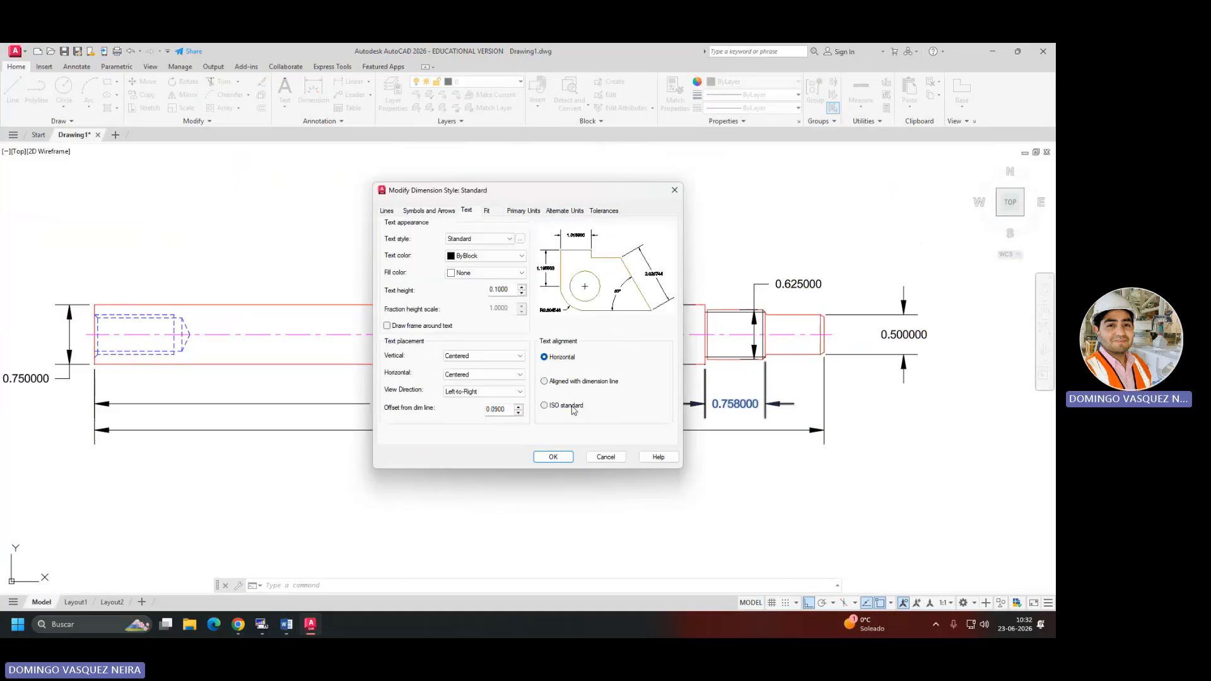
{"action": "left_click", "coordinate": [544, 405]}
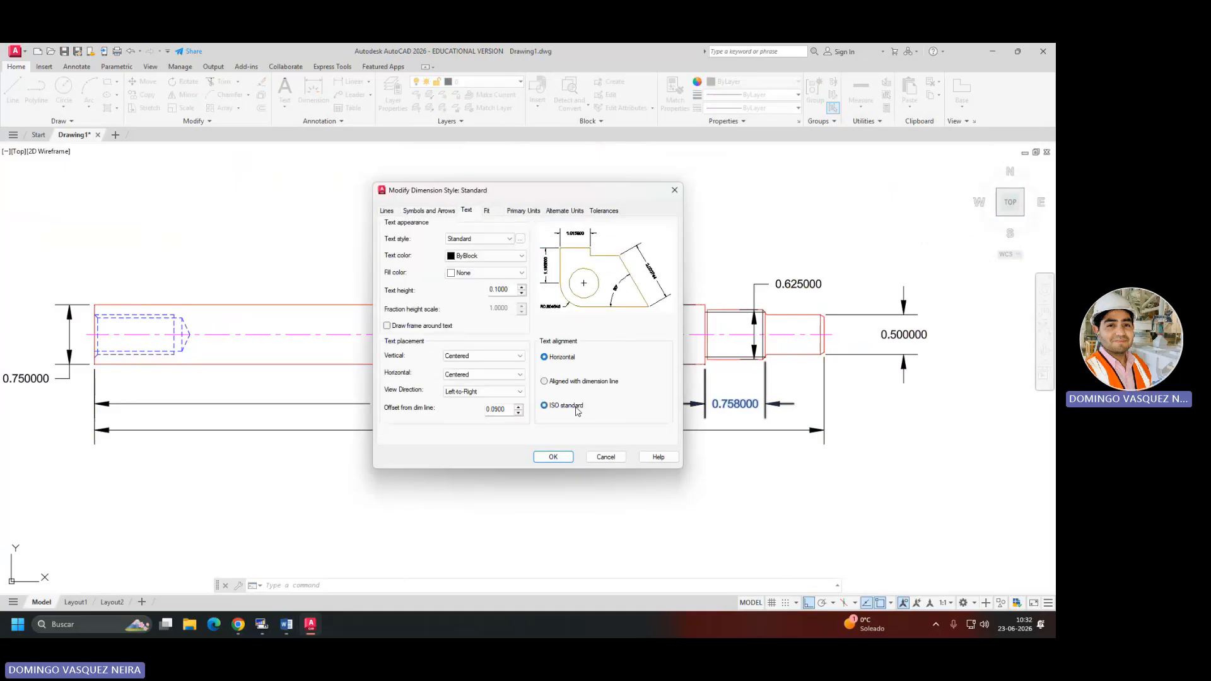
{"action": "left_click", "coordinate": [560, 463]}
{"action": "left_click", "coordinate": [592, 415]}
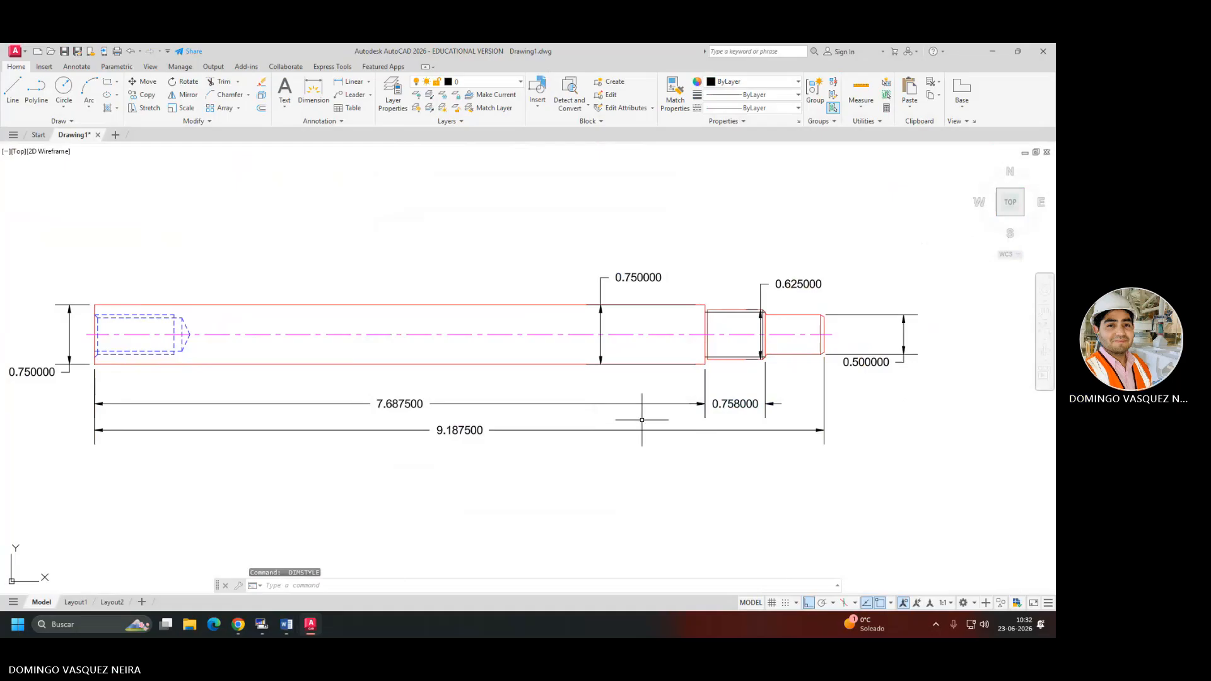
Align the Standard style's text with the dimension line and make both text and arrows move outside when space is short.
{"action": "key", "text": "Return"}
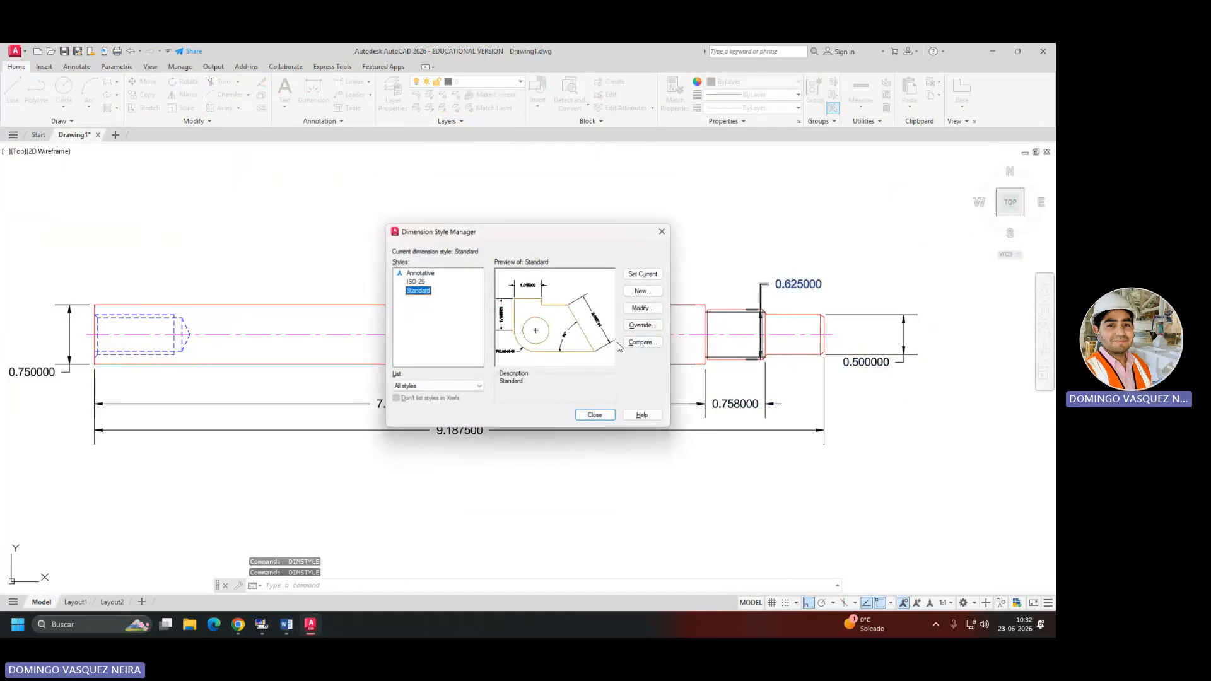
{"action": "left_click", "coordinate": [642, 308]}
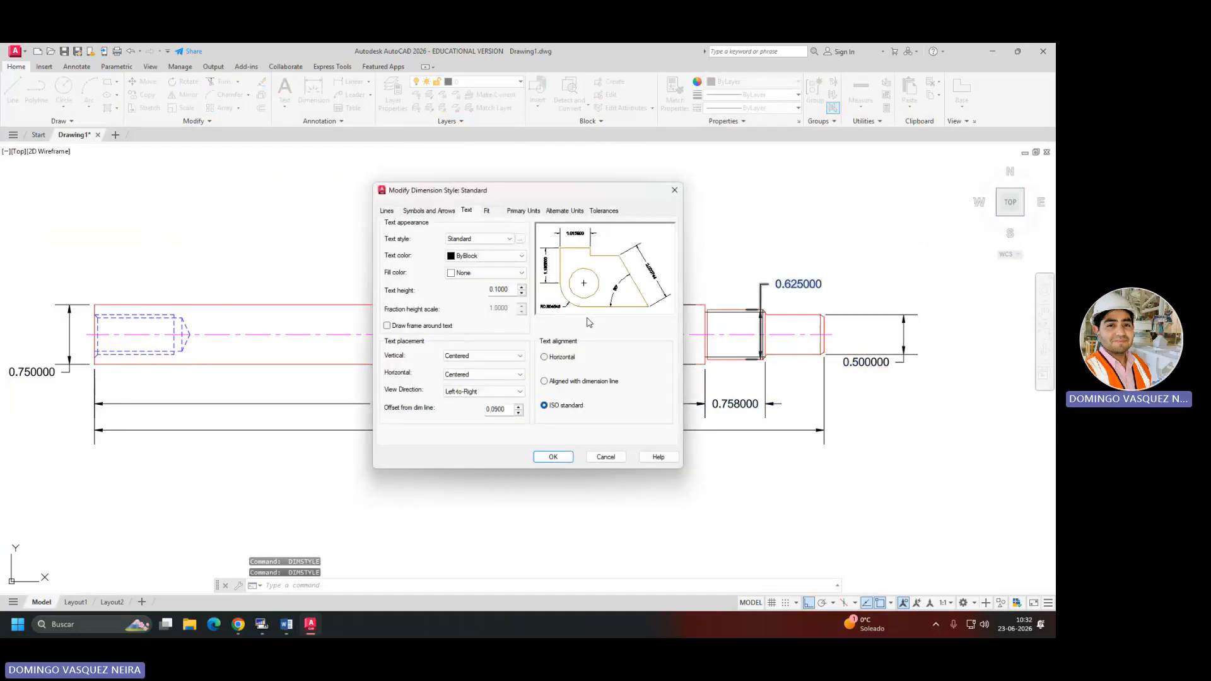
{"action": "left_click", "coordinate": [487, 212]}
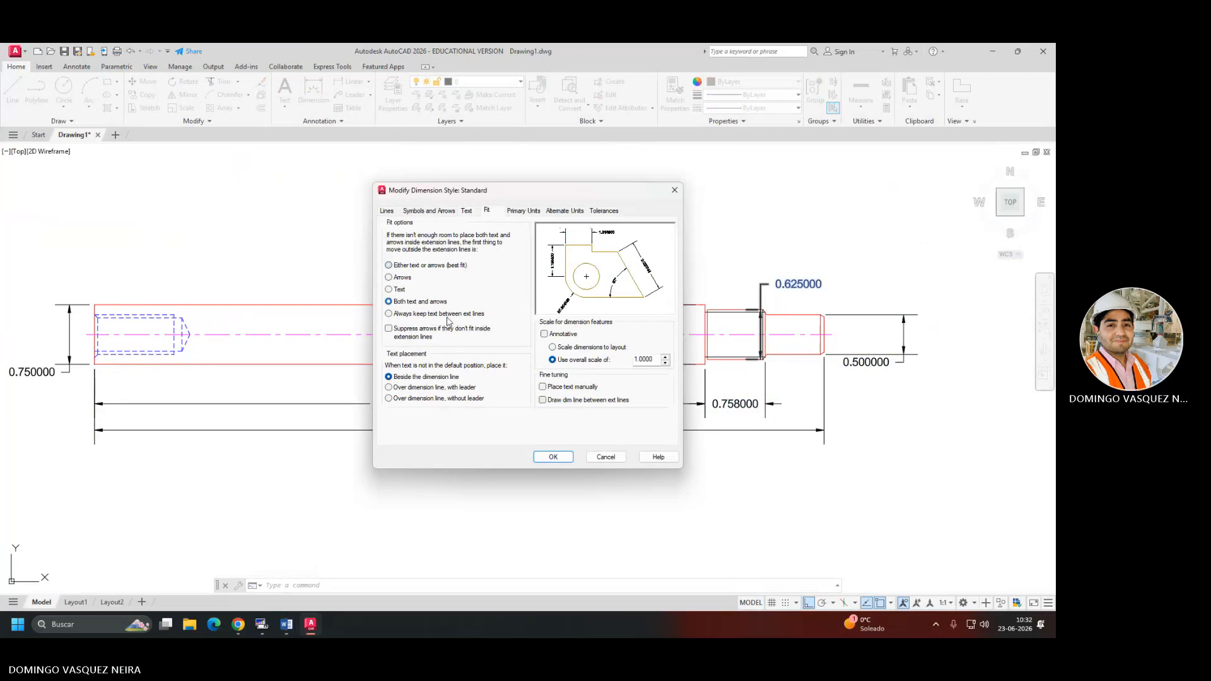
{"action": "left_click", "coordinate": [553, 457]}
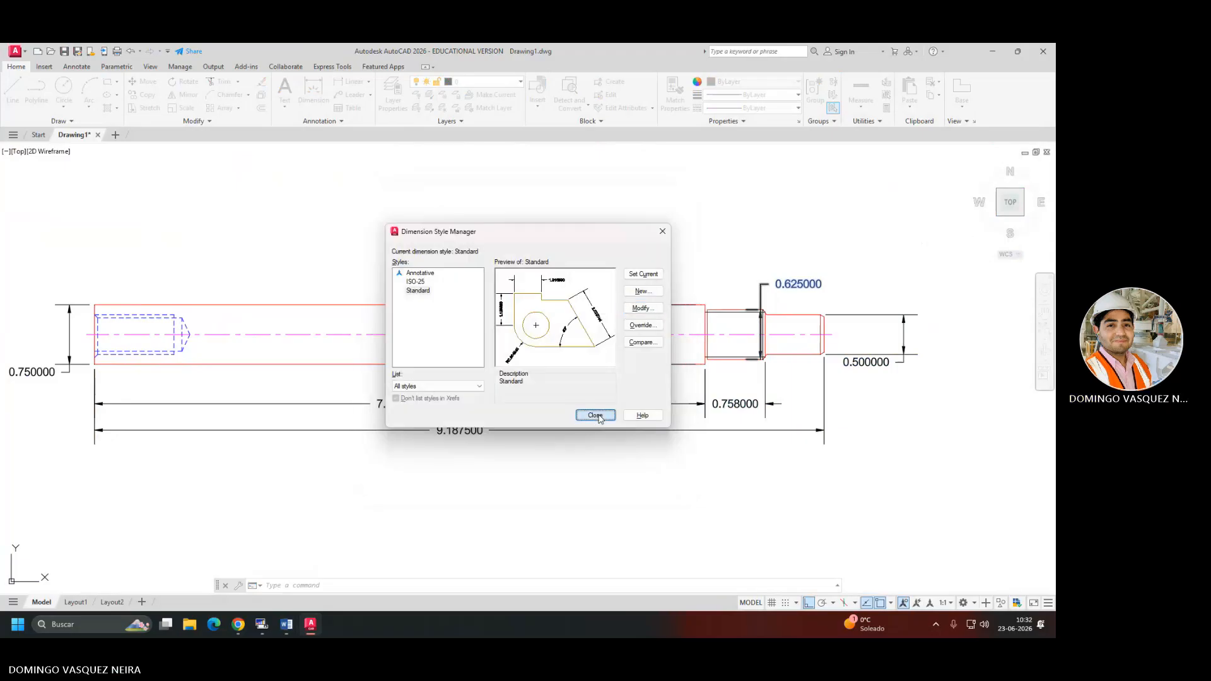
{"action": "left_click", "coordinate": [592, 414]}
{"action": "scroll", "coordinate": [808, 287], "scroll_direction": "up", "scroll_amount": 2}
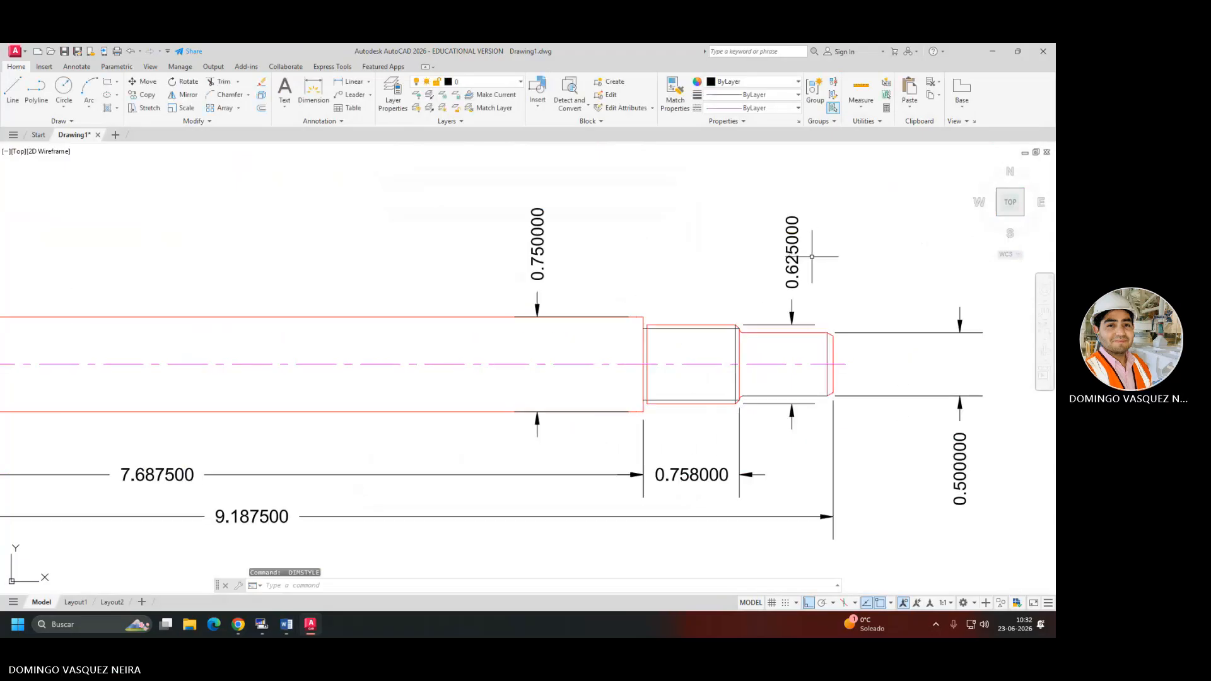
{"action": "scroll", "coordinate": [804, 266], "scroll_direction": "down", "scroll_amount": 3}
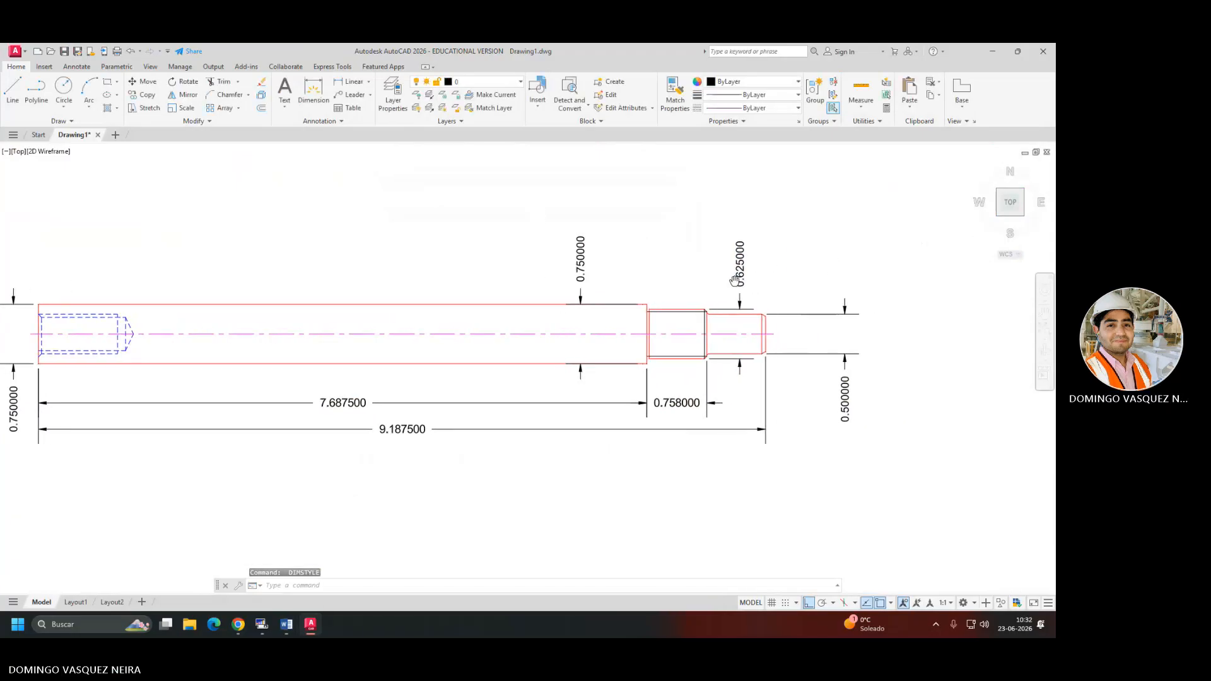
Suppress trailing zeros in the linear primary units of the Standard dimension style.
{"action": "key", "text": "Return"}
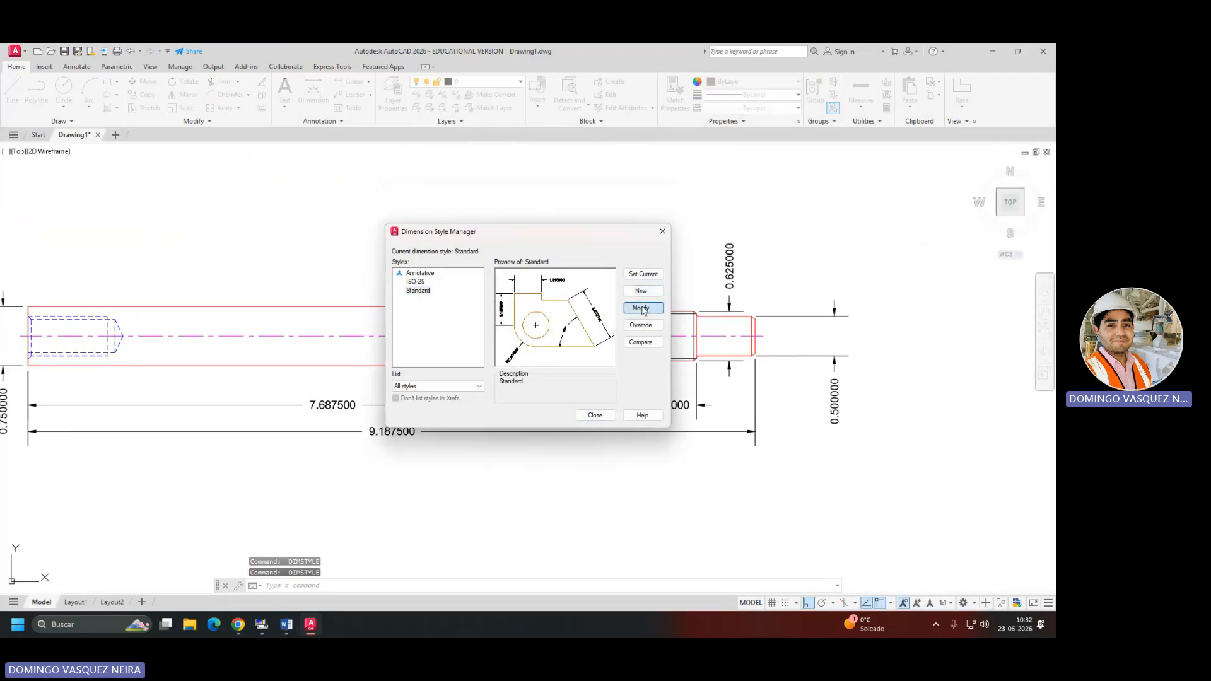
{"action": "left_click", "coordinate": [641, 308]}
{"action": "left_click", "coordinate": [523, 211]}
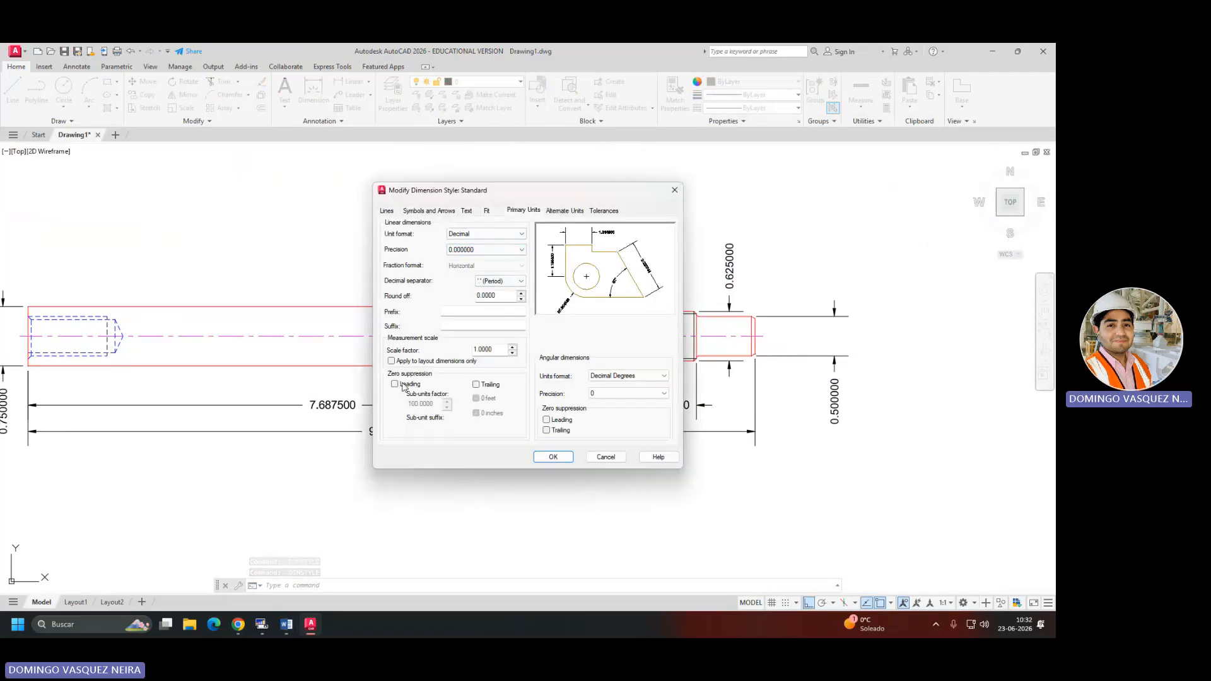
{"action": "left_click", "coordinate": [477, 385]}
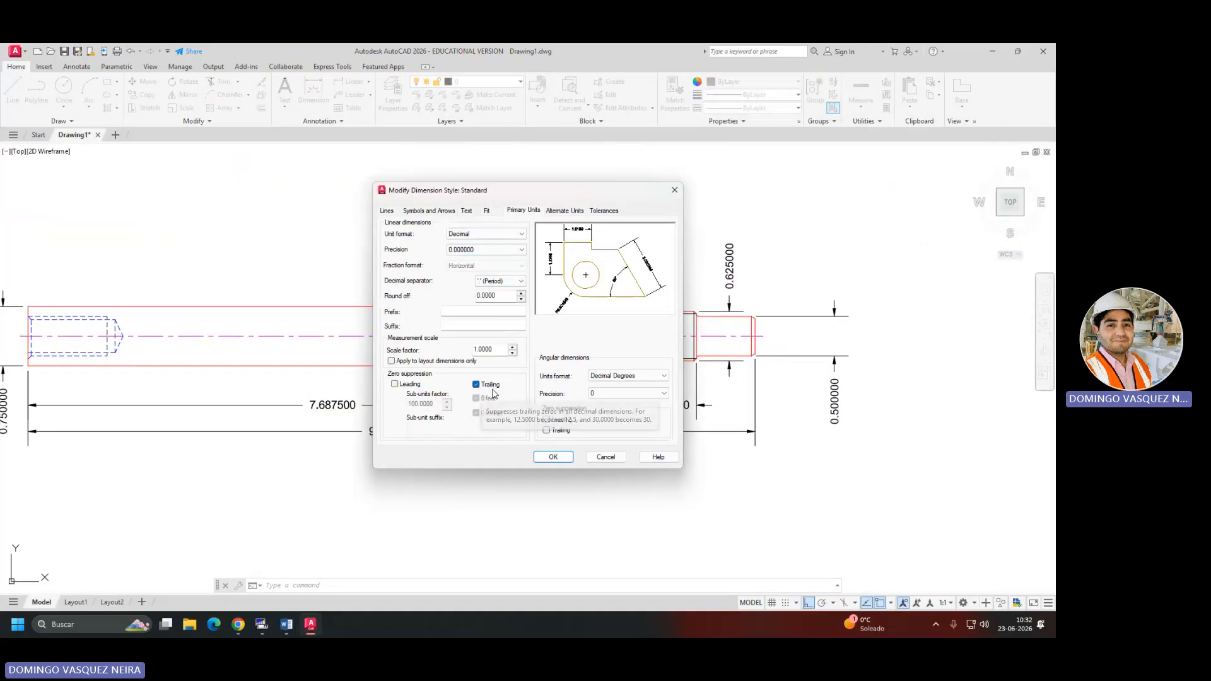
{"action": "left_click", "coordinate": [553, 458]}
{"action": "left_click_drag", "start_coordinate": [549, 232], "coordinate": [561, 152]}
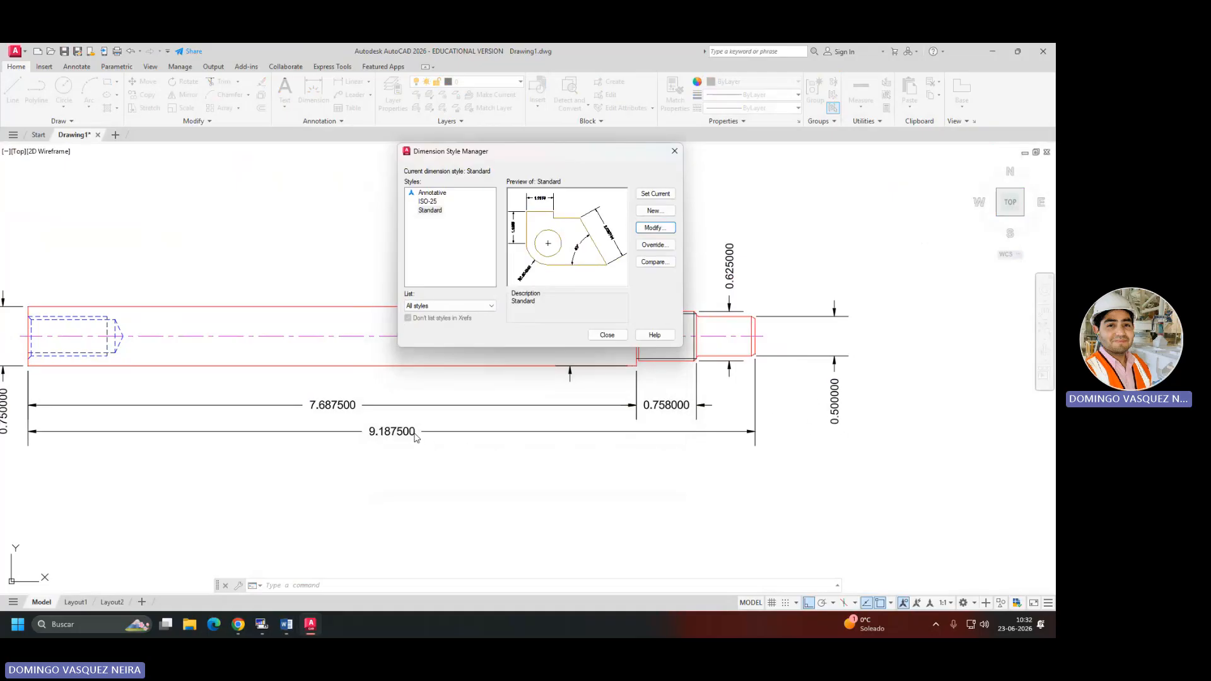
{"action": "left_click", "coordinate": [607, 335]}
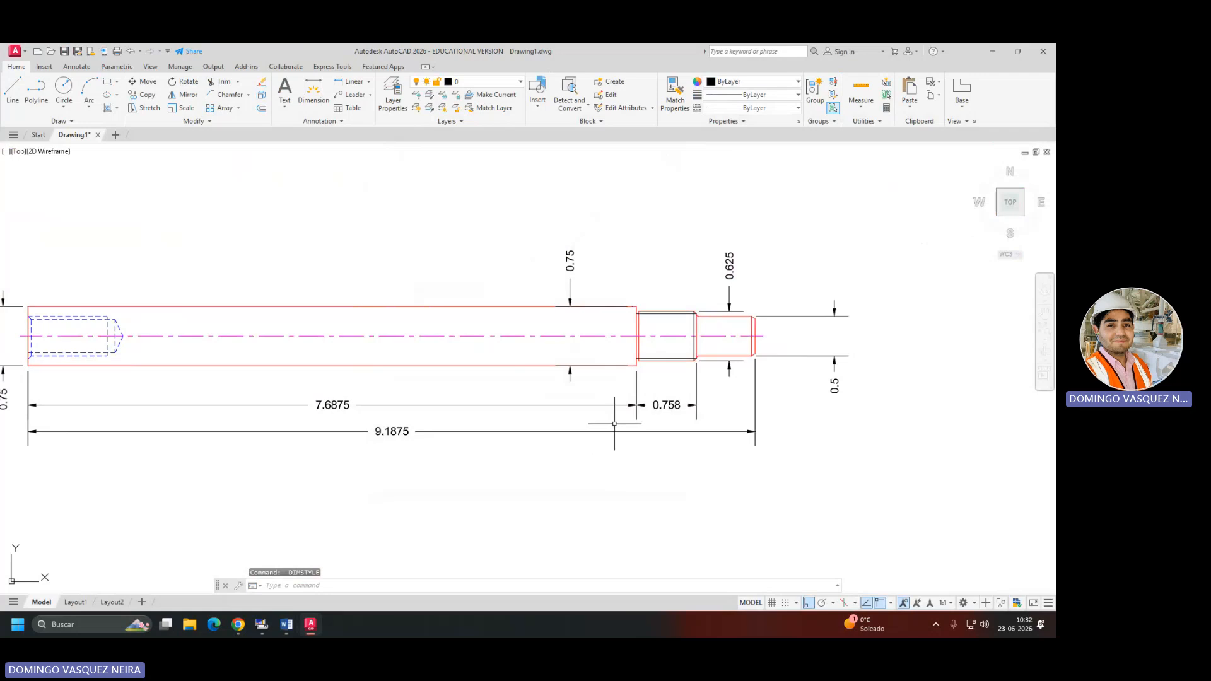
Try fractional primary units with 0 1/64 precision in the Standard dimension style and apply them to the drawing.
{"action": "mouse_move", "coordinate": [614, 424]}
{"action": "middle_mouse_down"}
{"action": "mouse_move", "coordinate": [784, 419]}
{"action": "mouse_move", "coordinate": [682, 436]}
{"action": "middle_mouse_up"}
{"action": "key", "text": "Return"}
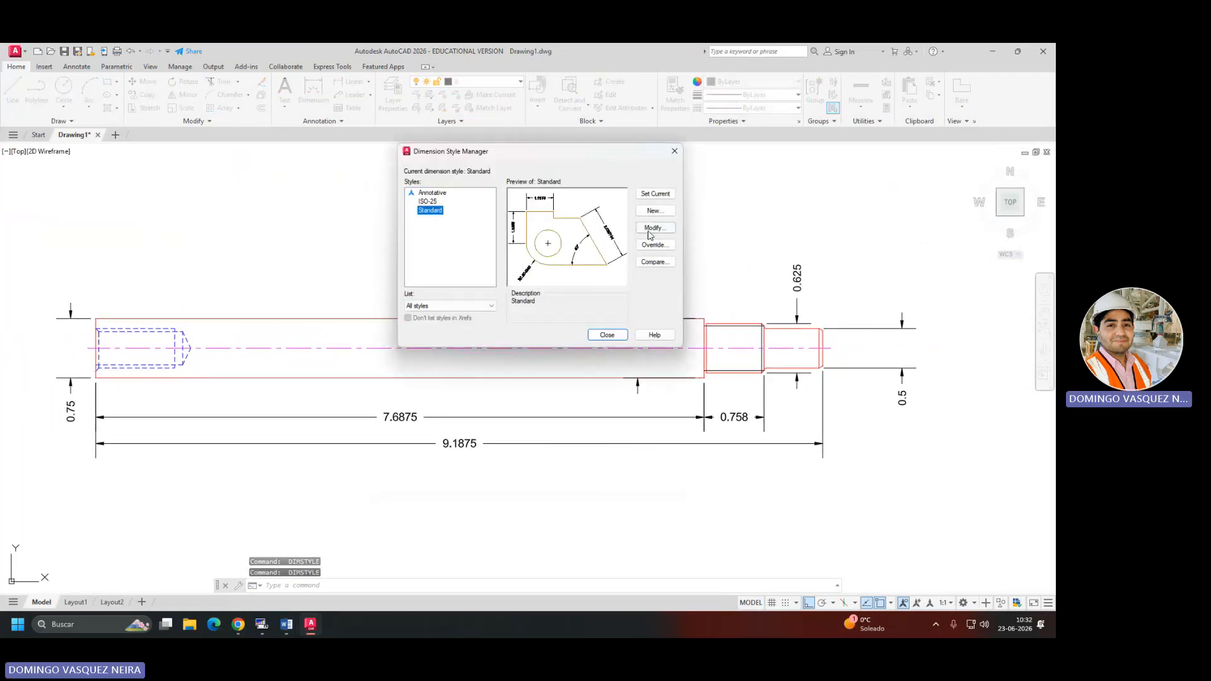
{"action": "left_click", "coordinate": [651, 230]}
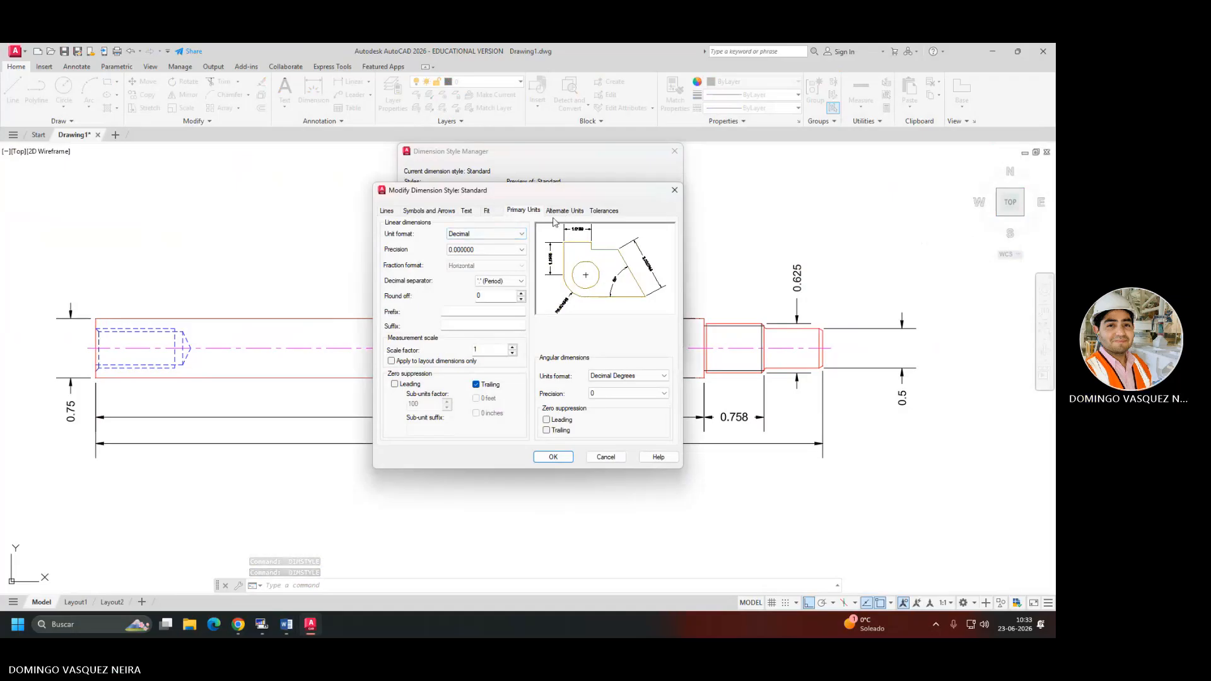
{"action": "left_click", "coordinate": [486, 234]}
{"action": "left_click", "coordinate": [483, 275]}
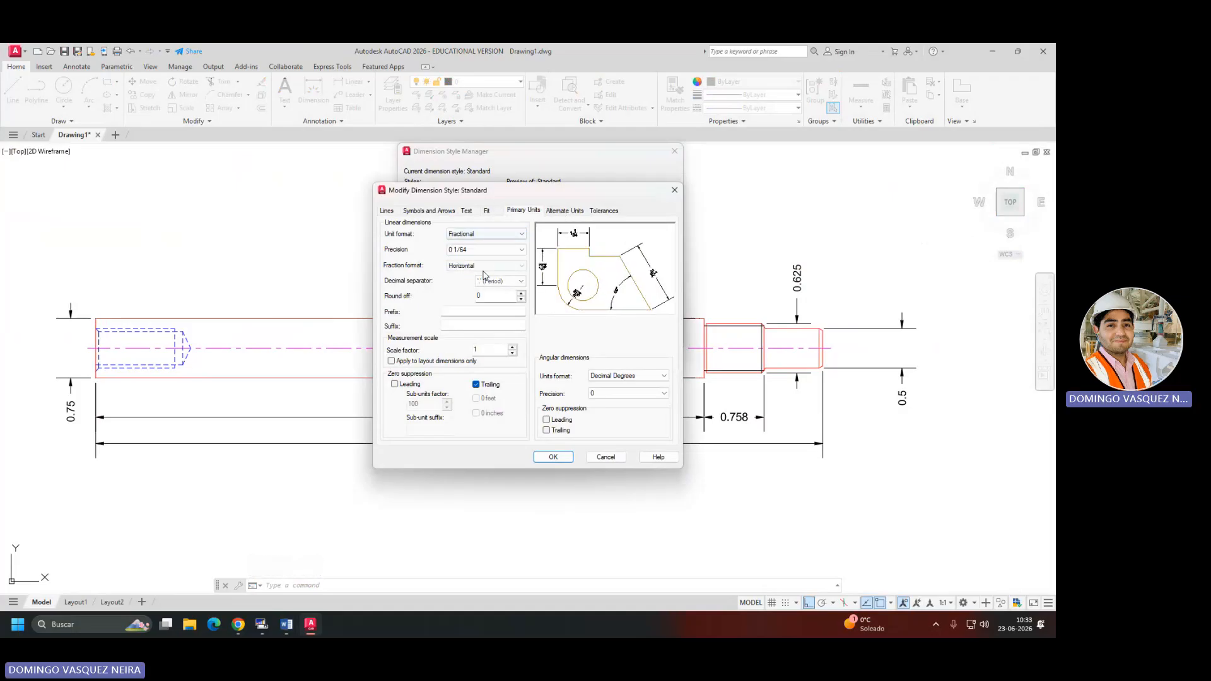
{"action": "left_click", "coordinate": [485, 249]}
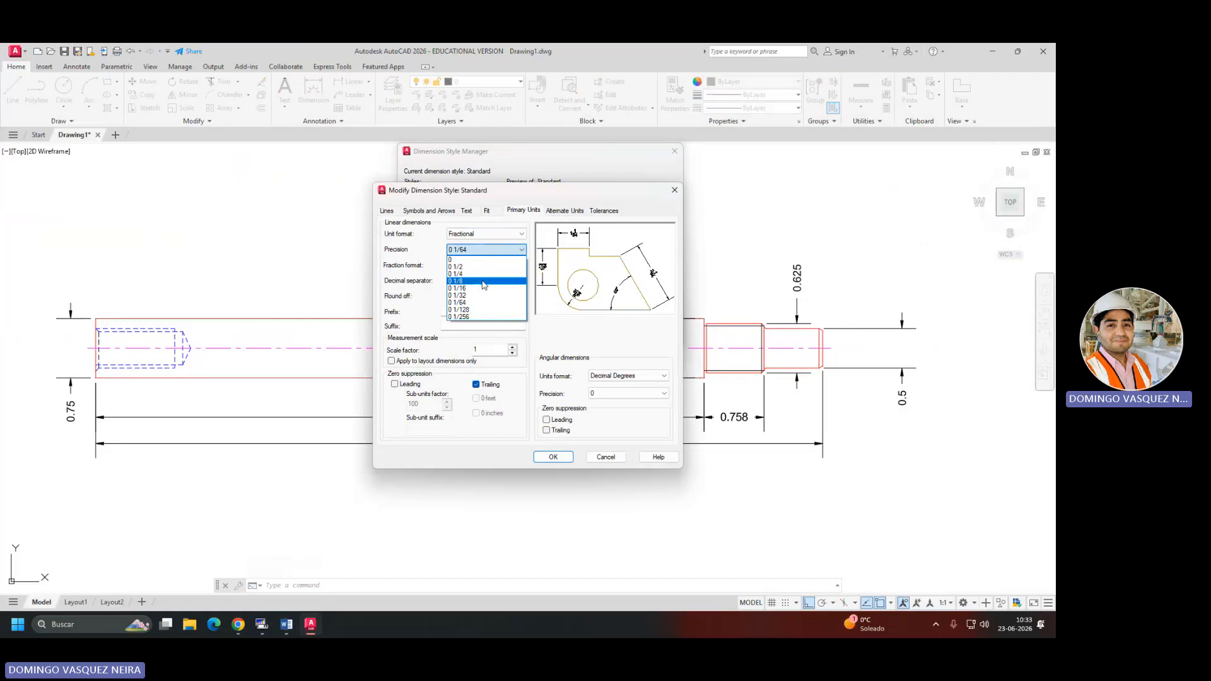
{"action": "left_click", "coordinate": [563, 449]}
{"action": "left_click", "coordinate": [557, 463]}
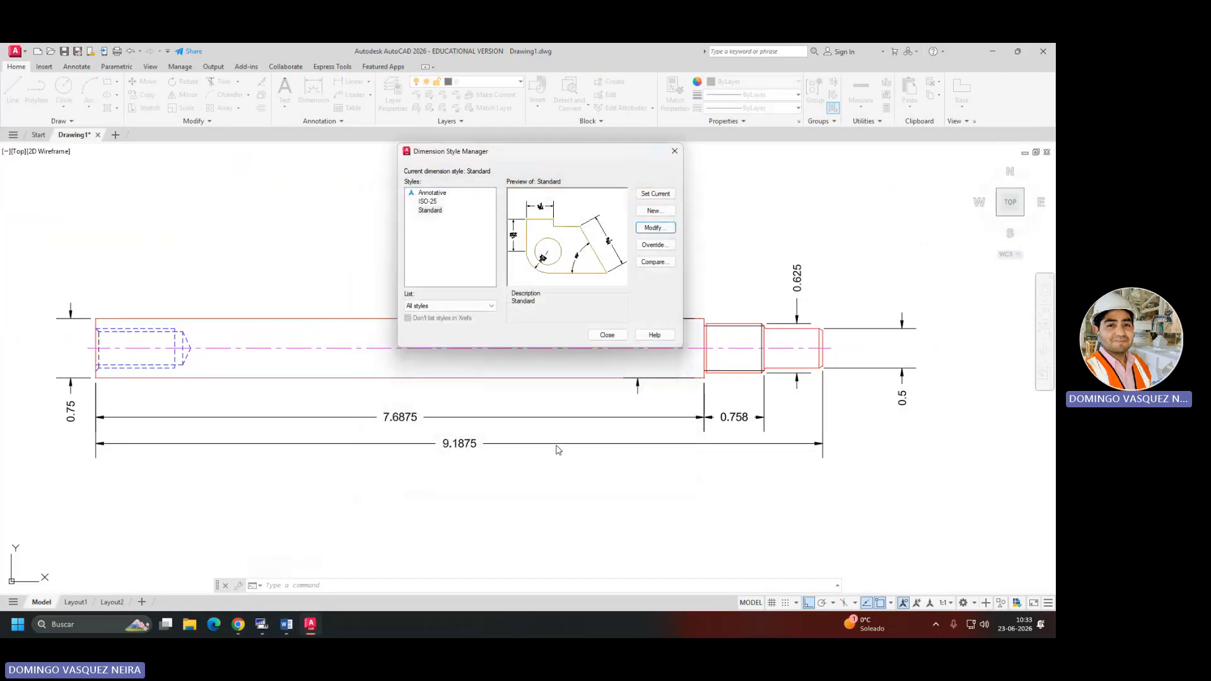
{"action": "left_click", "coordinate": [606, 334]}
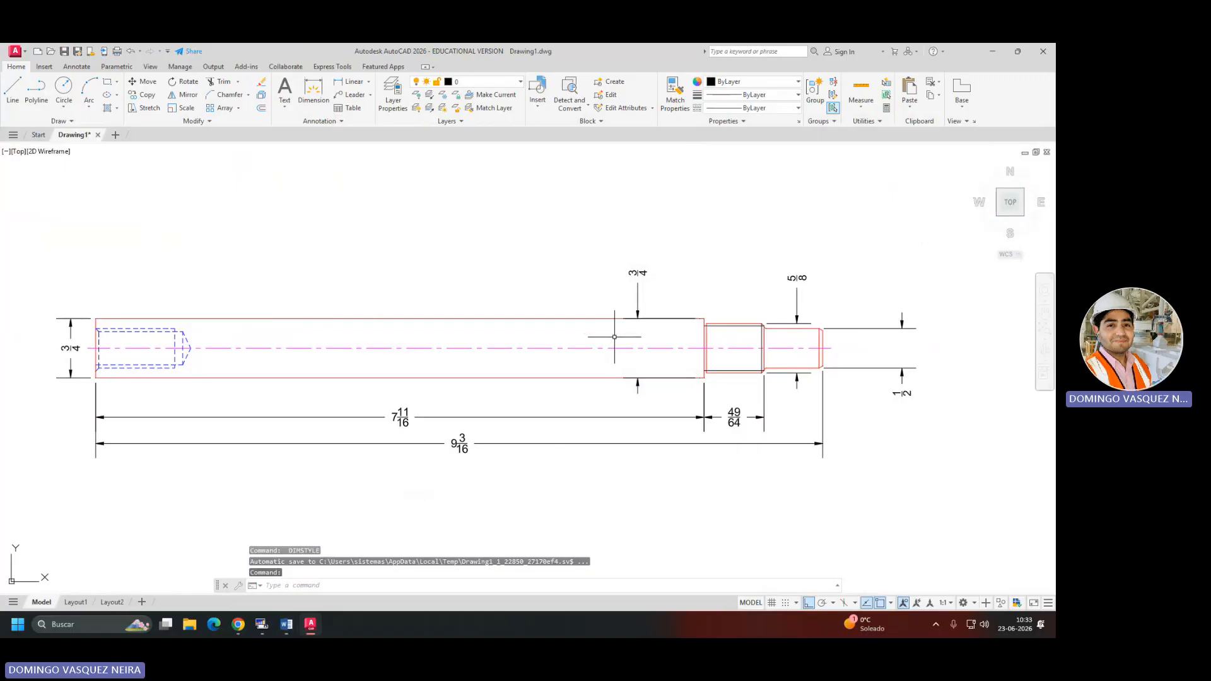
Inspect the length dimensions and undo the switch of the Standard dimension style to fractional units.
{"action": "scroll", "coordinate": [227, 395], "scroll_direction": "up", "scroll_amount": 2}
{"action": "mouse_move", "coordinate": [227, 395]}
{"action": "middle_mouse_down"}
{"action": "mouse_move", "coordinate": [246, 386]}
{"action": "mouse_move", "coordinate": [73, 332]}
{"action": "mouse_move", "coordinate": [65, 303]}
{"action": "mouse_move", "coordinate": [502, 284]}
{"action": "middle_mouse_up"}
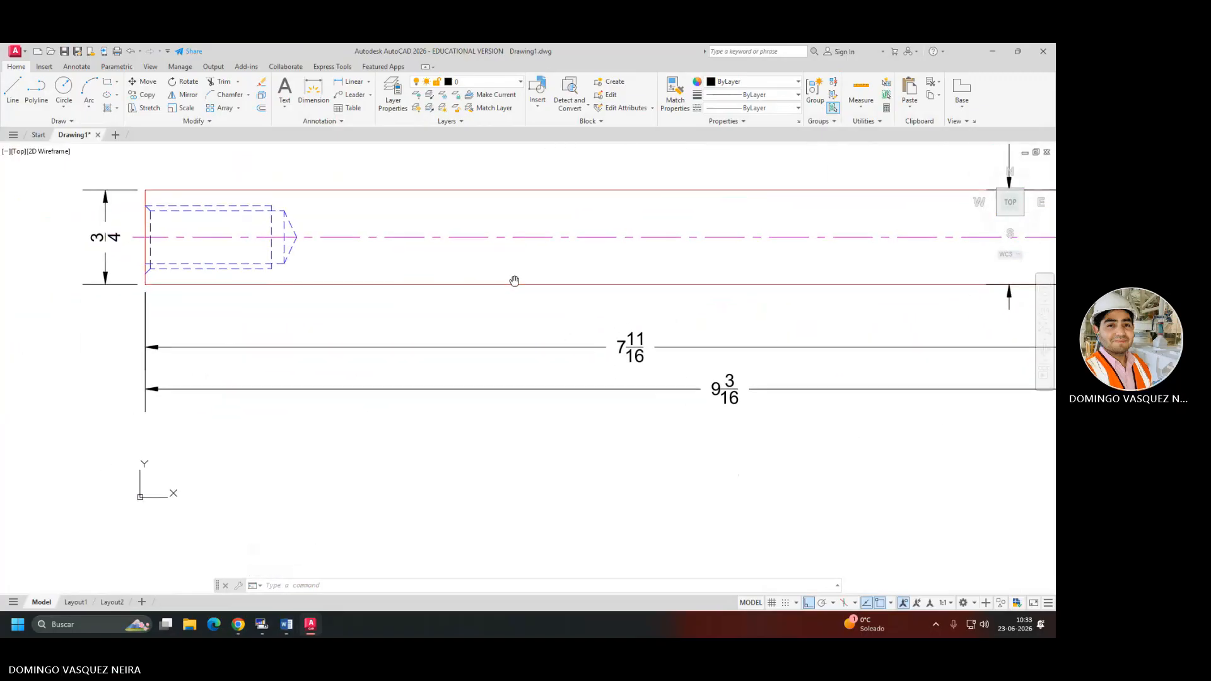
{"action": "scroll", "coordinate": [507, 287], "scroll_direction": "down", "scroll_amount": 2}
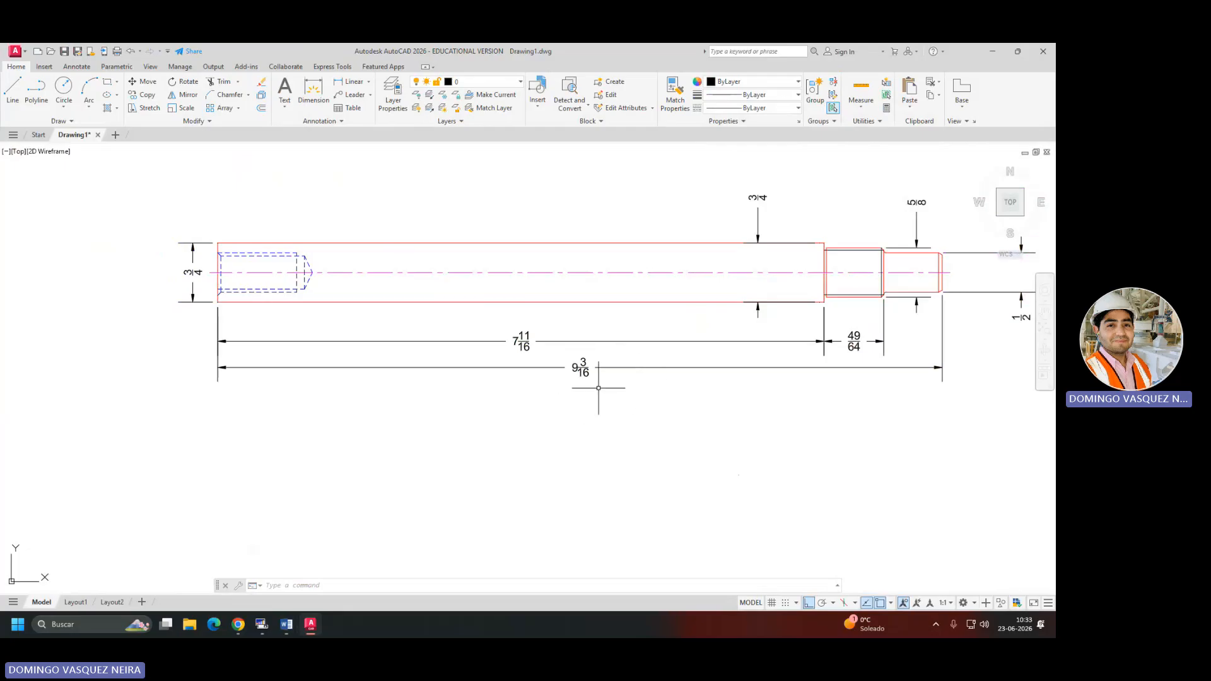
{"action": "scroll", "coordinate": [561, 350], "scroll_direction": "up", "scroll_amount": 3}
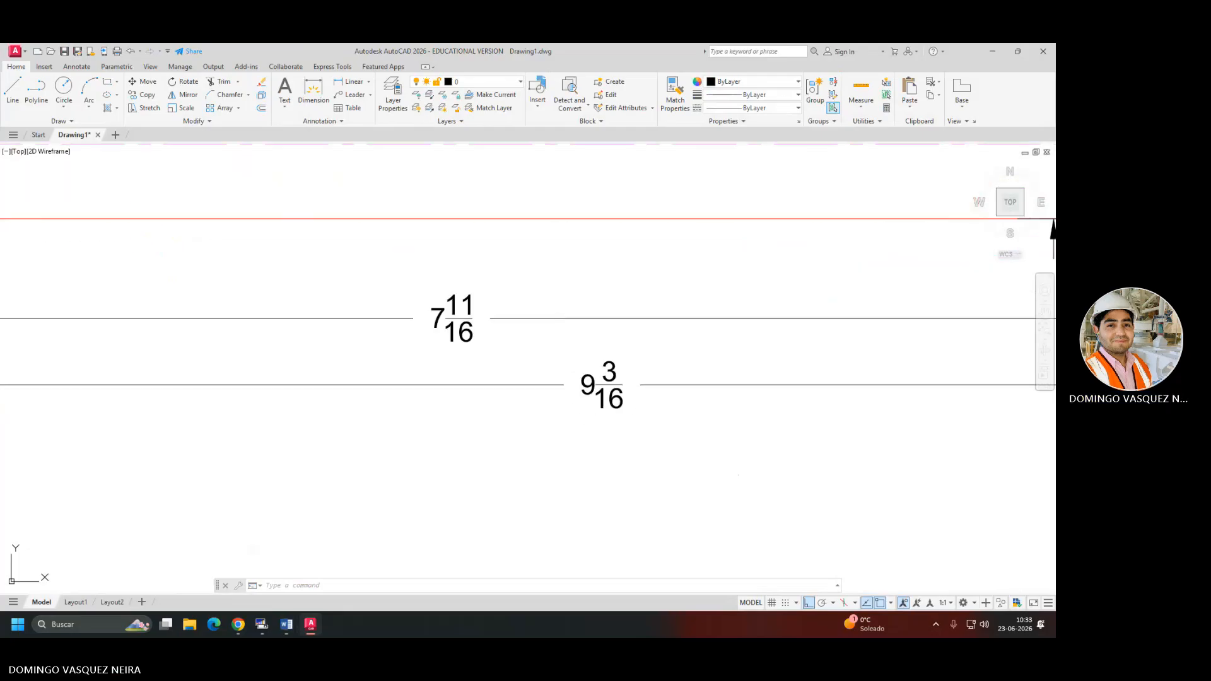
{"action": "key", "text": "ctrl+z"}
{"action": "key", "text": "ctrl+z"}
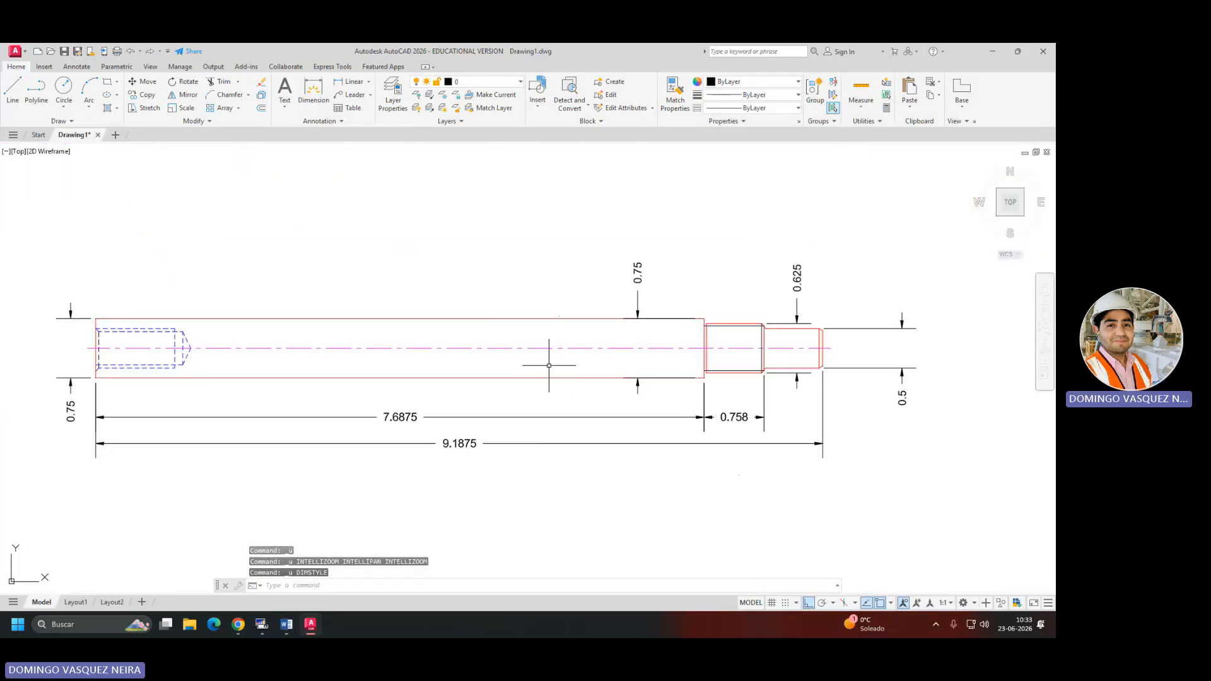
Create a new dimension style named fRACCION DE PULG, based on Standard and used for all dimensions.
{"action": "type", "text": "D"}
{"action": "key", "text": "Return"}
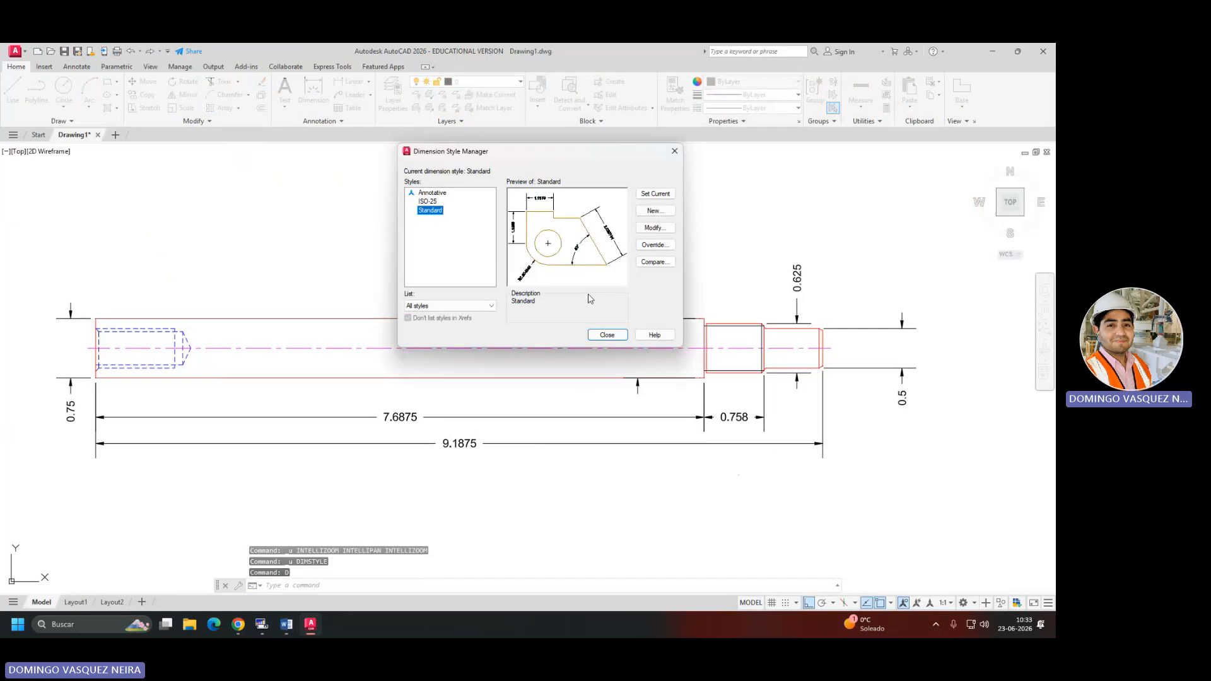
{"action": "left_click", "coordinate": [655, 212]}
{"action": "type", "text": "f"}
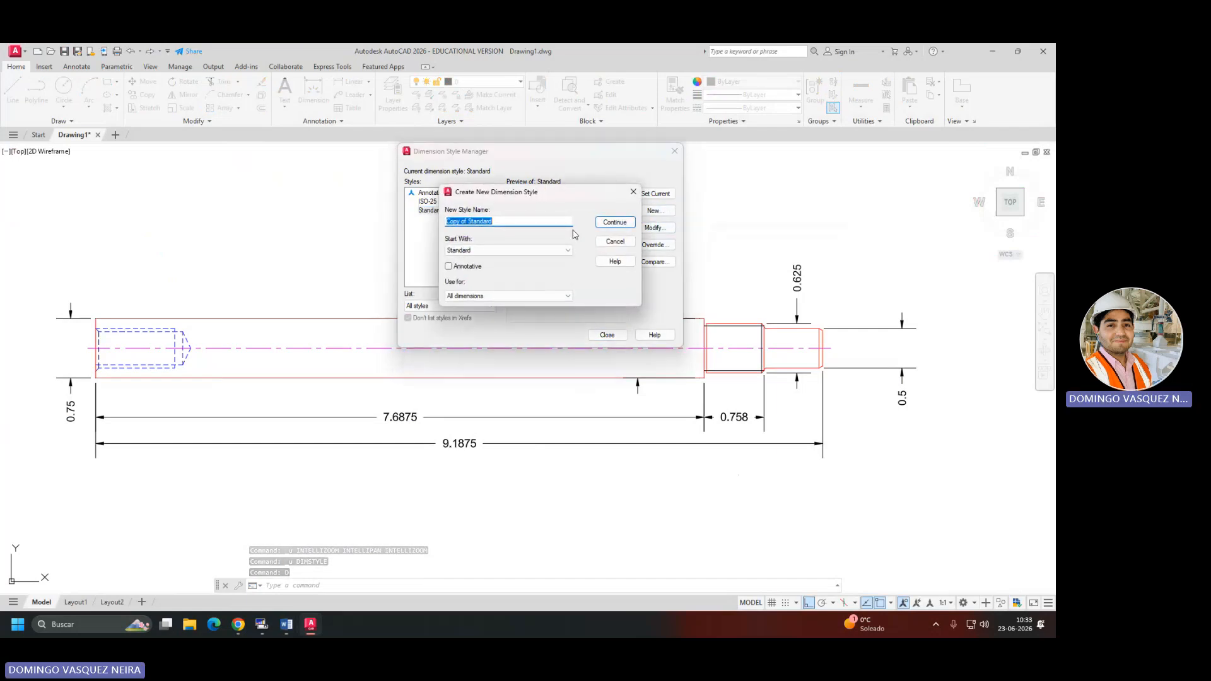
{"action": "type", "text": "RACCION DE PULG"}
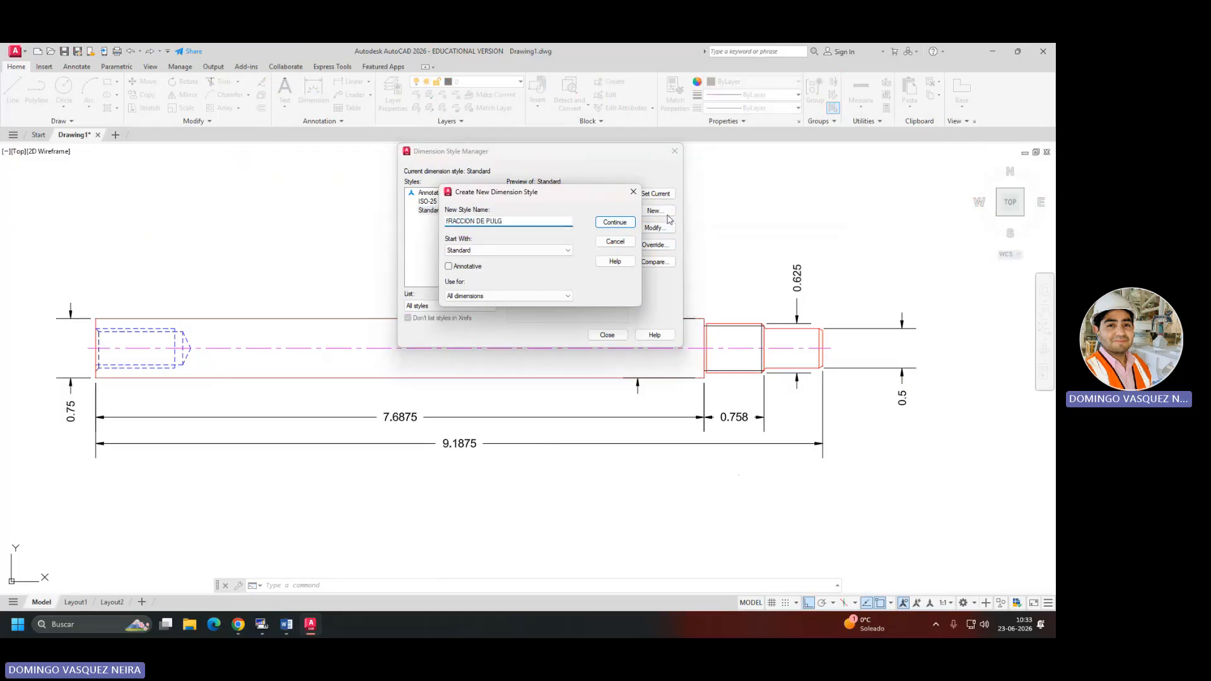
{"action": "left_click", "coordinate": [621, 223]}
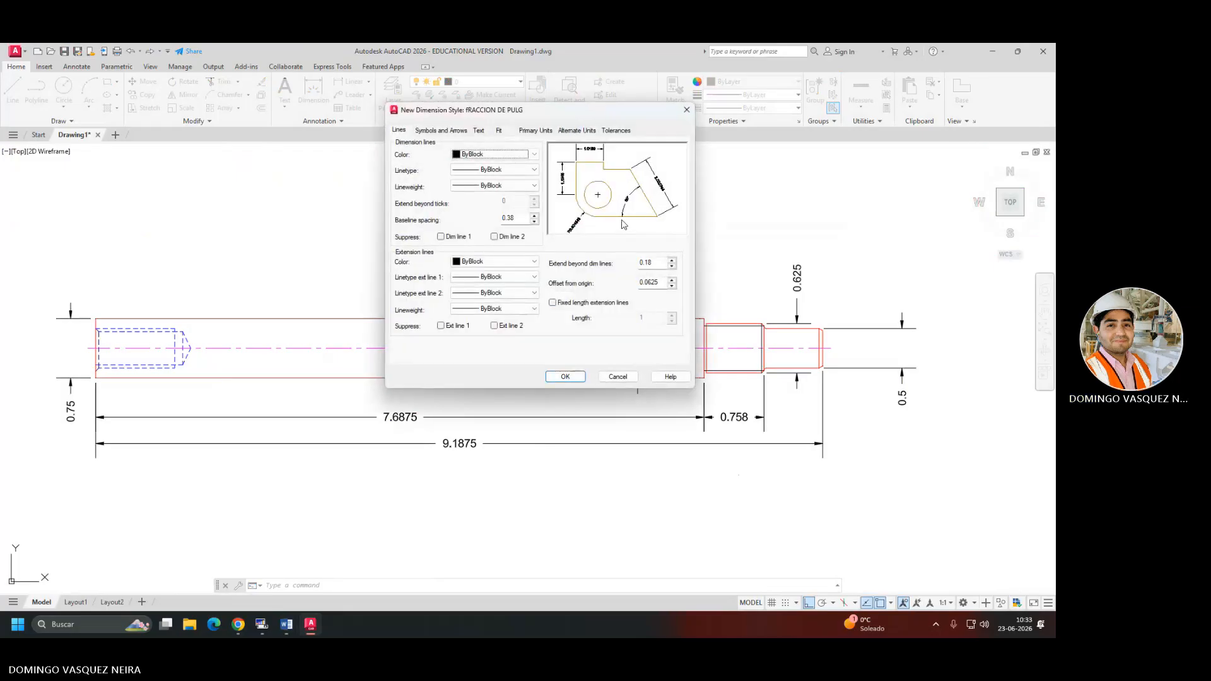
Set the linear unit format of the fRACCION DE PULG style to Fractional and save the style.
{"action": "left_click", "coordinate": [573, 131]}
{"action": "left_click", "coordinate": [546, 131]}
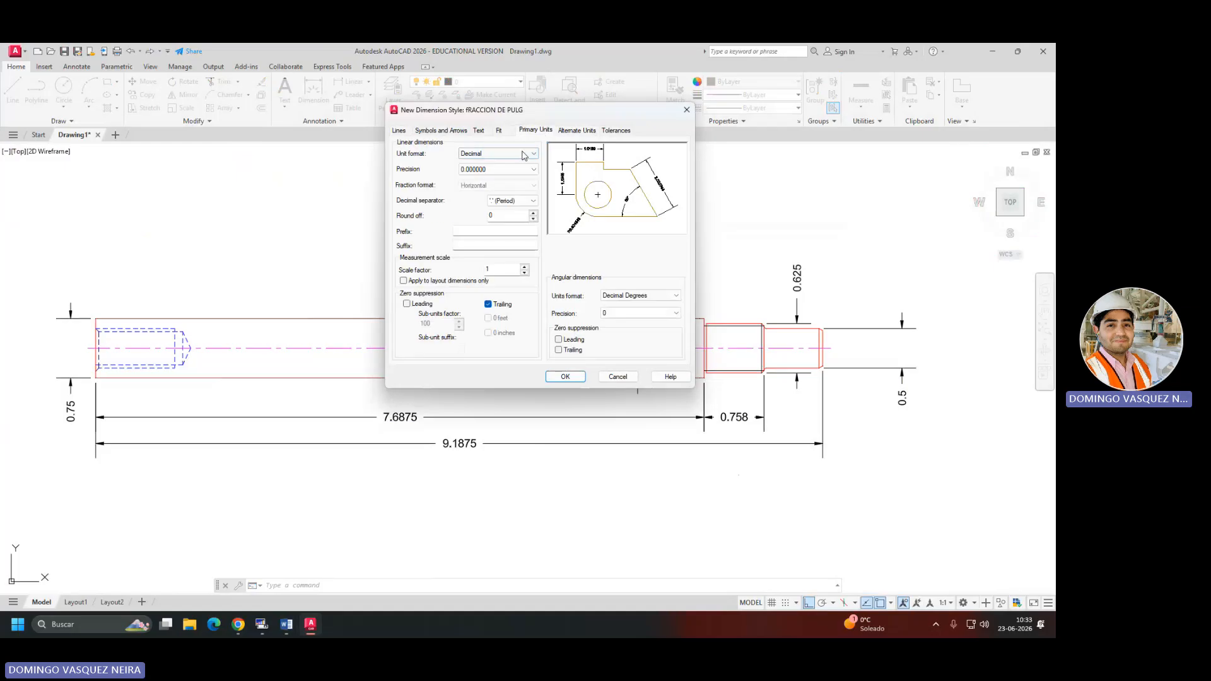
{"action": "left_click", "coordinate": [498, 153]}
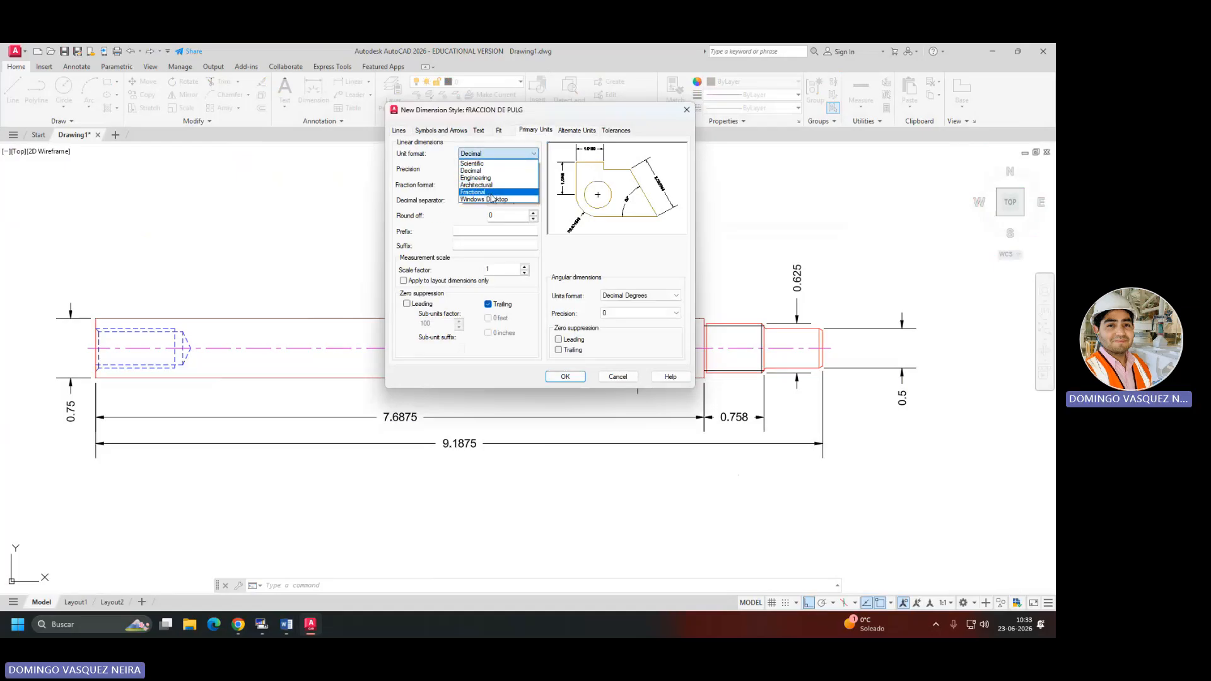
{"action": "left_click", "coordinate": [496, 192]}
{"action": "left_click", "coordinate": [566, 377]}
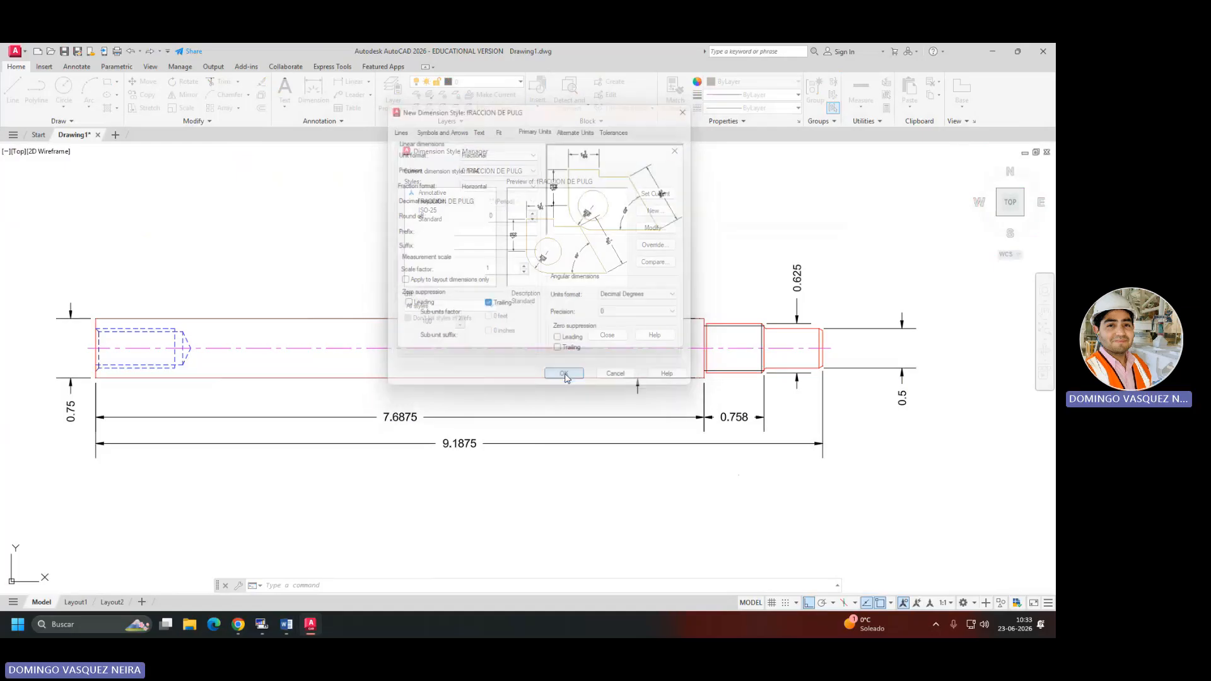
{"action": "left_click", "coordinate": [607, 335]}
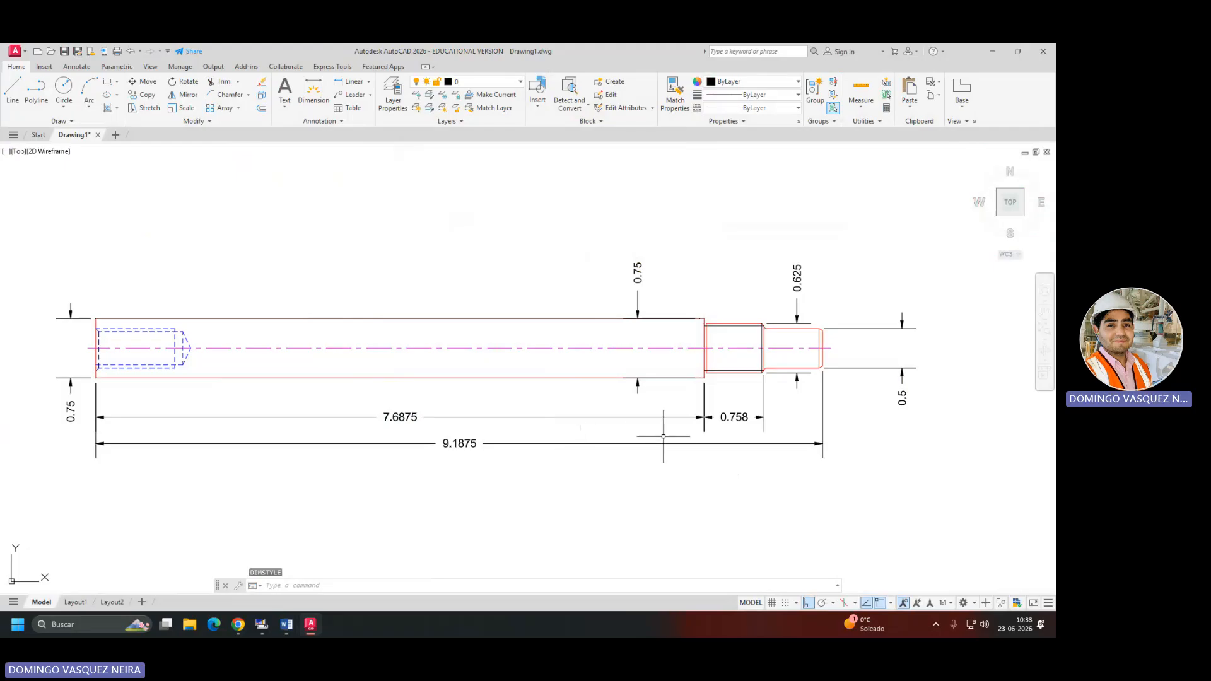
Check the shaft drawing in Word, return to AutoCAD and assign the fRACCION DE PULG style to the thread diameter and two longest length dimensions.
{"action": "key", "text": "alt+Tab"}
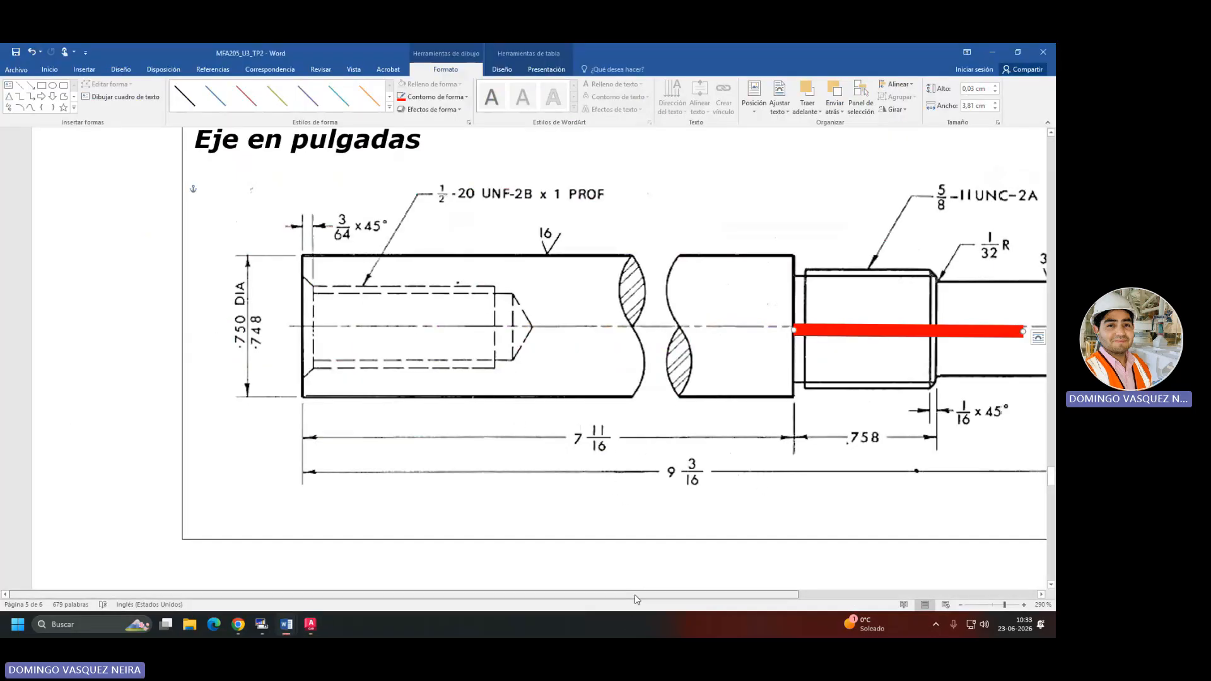
{"action": "scroll", "coordinate": [729, 568], "scroll_direction": "right", "scroll_amount": 5}
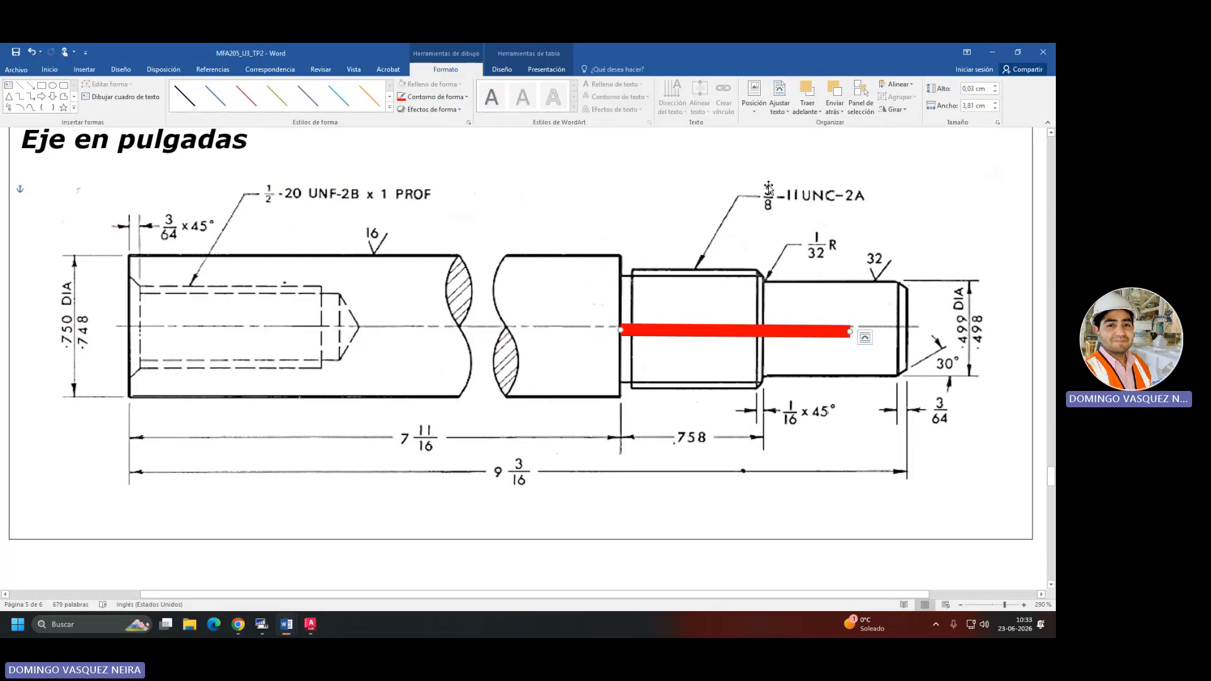
{"action": "key", "text": "alt+Tab"}
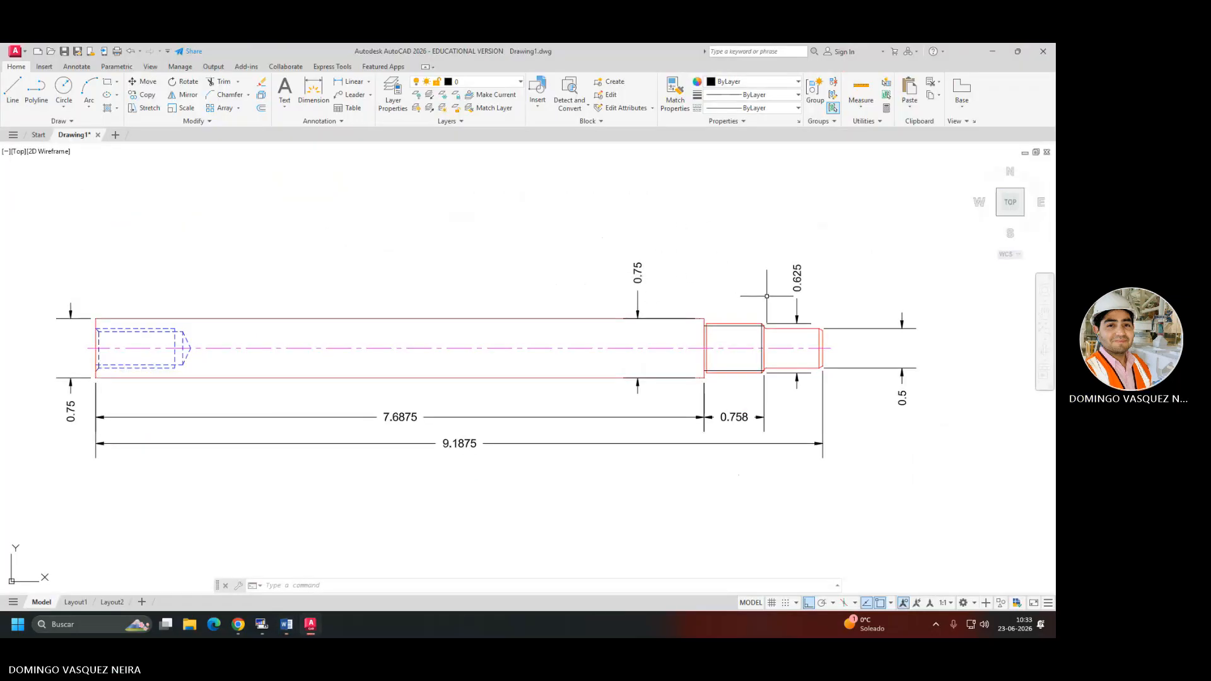
{"action": "left_click", "coordinate": [796, 305]}
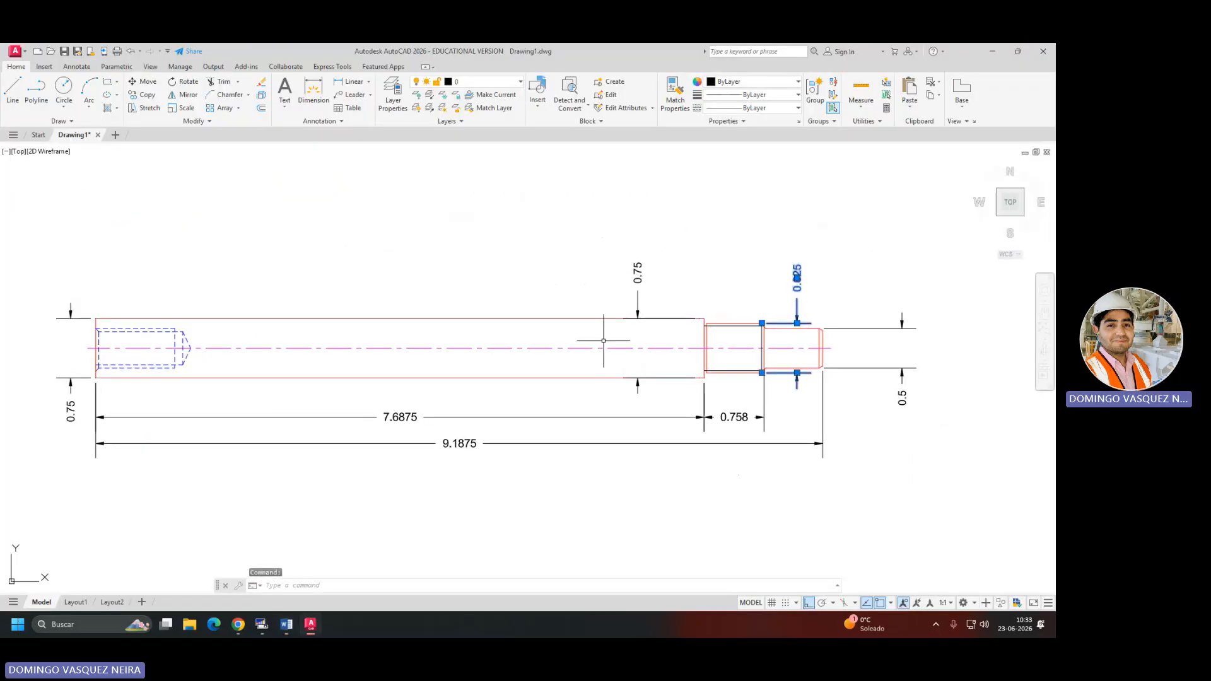
{"action": "left_click", "coordinate": [448, 398]}
{"action": "left_click", "coordinate": [415, 462]}
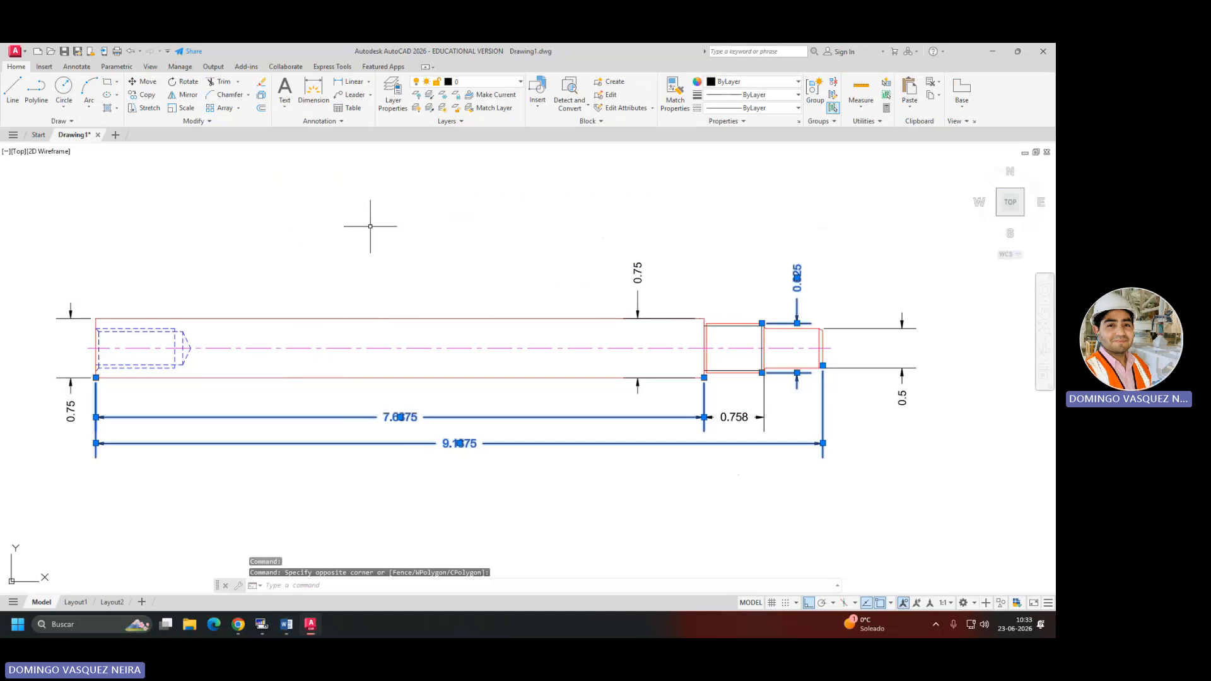
{"action": "key", "text": "ctrl+1"}
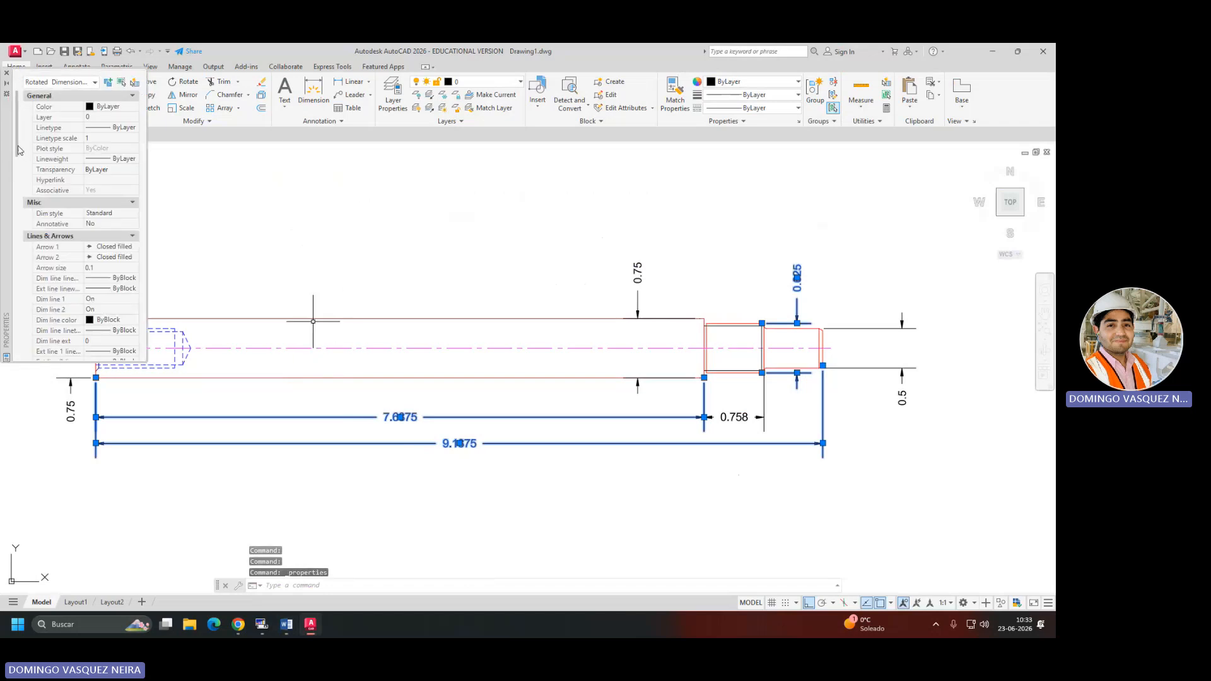
{"action": "left_click_drag", "start_coordinate": [18, 150], "coordinate": [133, 181]}
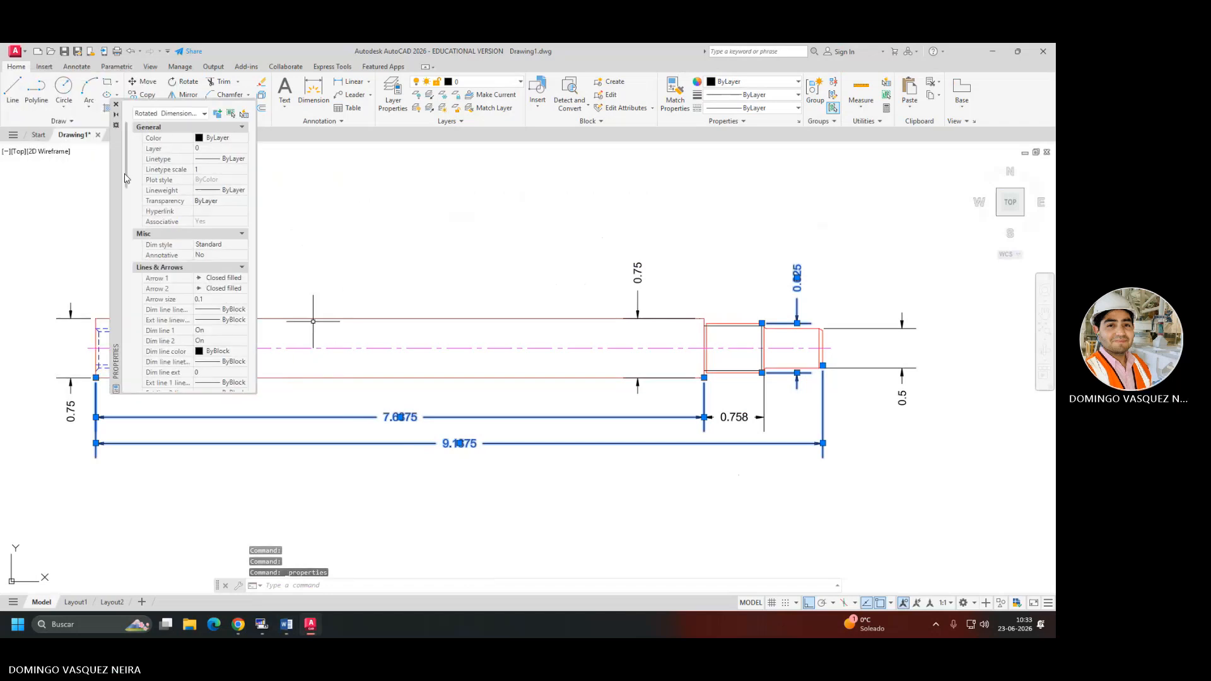
{"action": "left_click", "coordinate": [226, 246]}
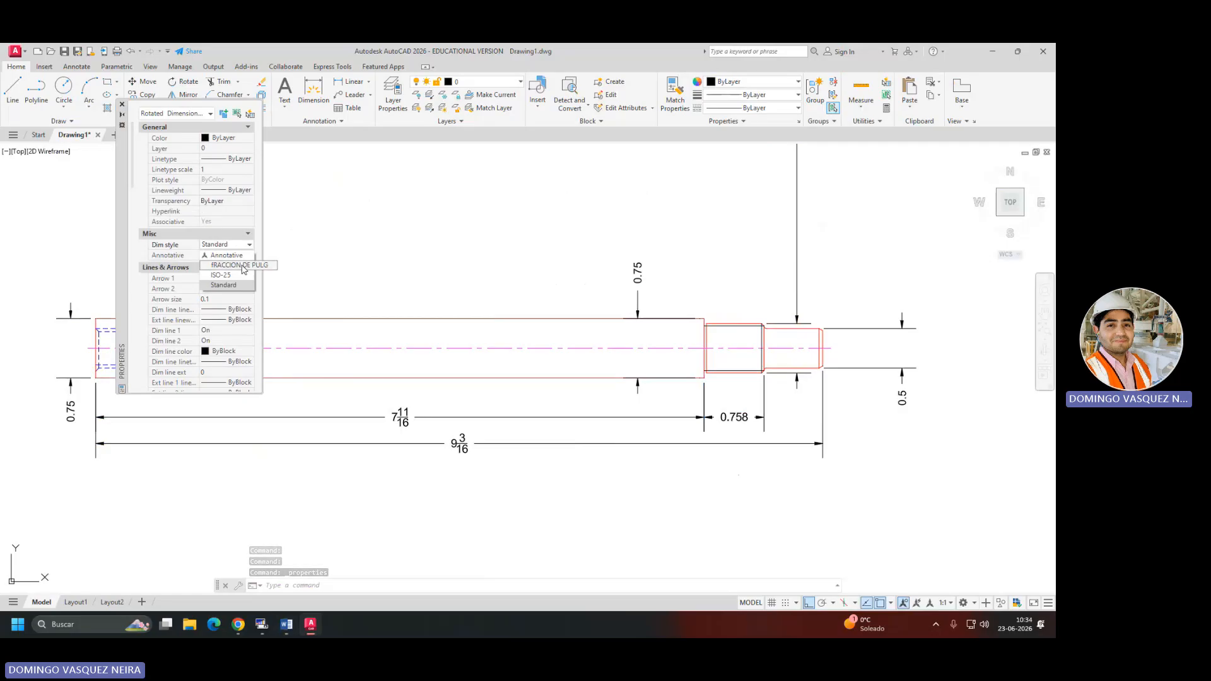
{"action": "left_click", "coordinate": [243, 265]}
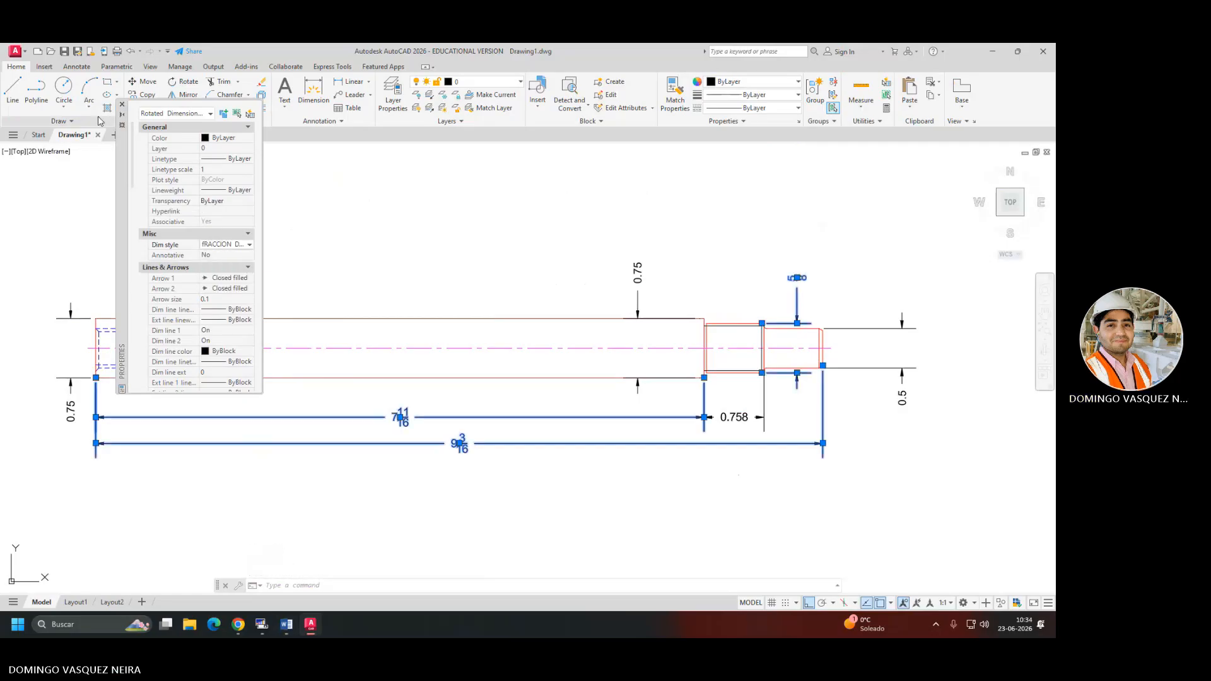
{"action": "left_click", "coordinate": [121, 105]}
{"action": "key", "text": "Escape"}
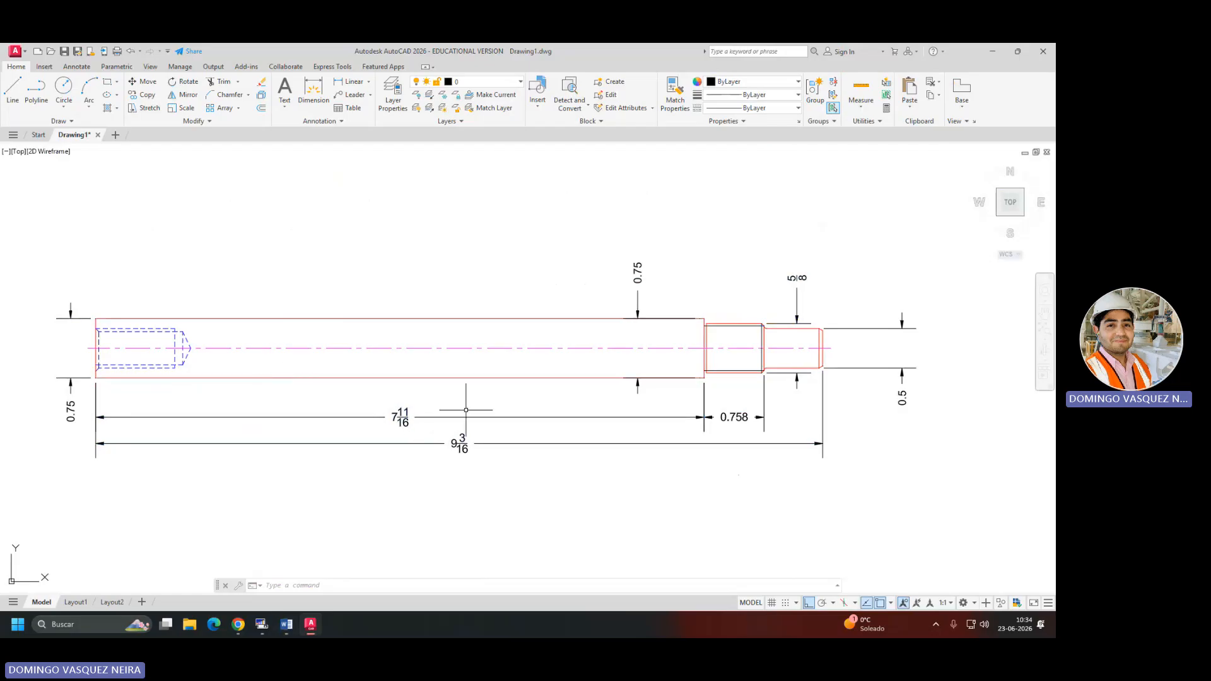
Move the 5/8 diameter dimension so that it stands above the threaded section of the shaft.
{"action": "scroll", "coordinate": [469, 413], "scroll_direction": "up", "scroll_amount": 4}
{"action": "scroll", "coordinate": [543, 424], "scroll_direction": "down", "scroll_amount": 6}
{"action": "scroll", "coordinate": [789, 284], "scroll_direction": "up", "scroll_amount": 3}
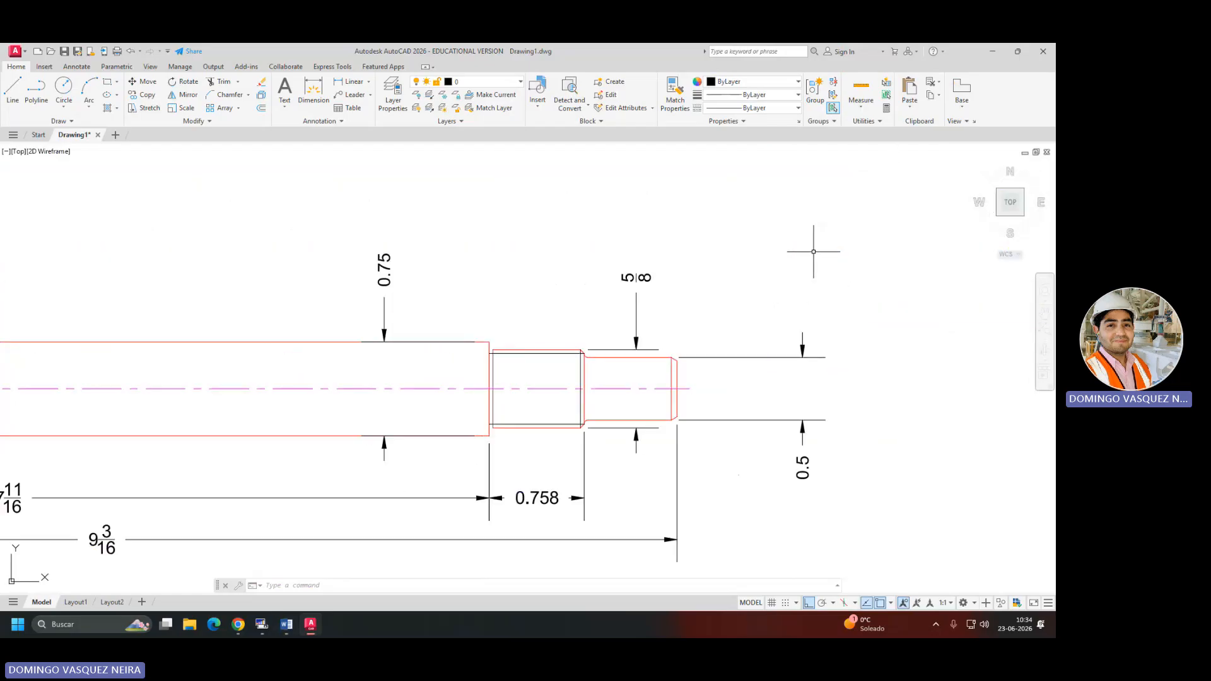
{"action": "left_click", "coordinate": [617, 279]}
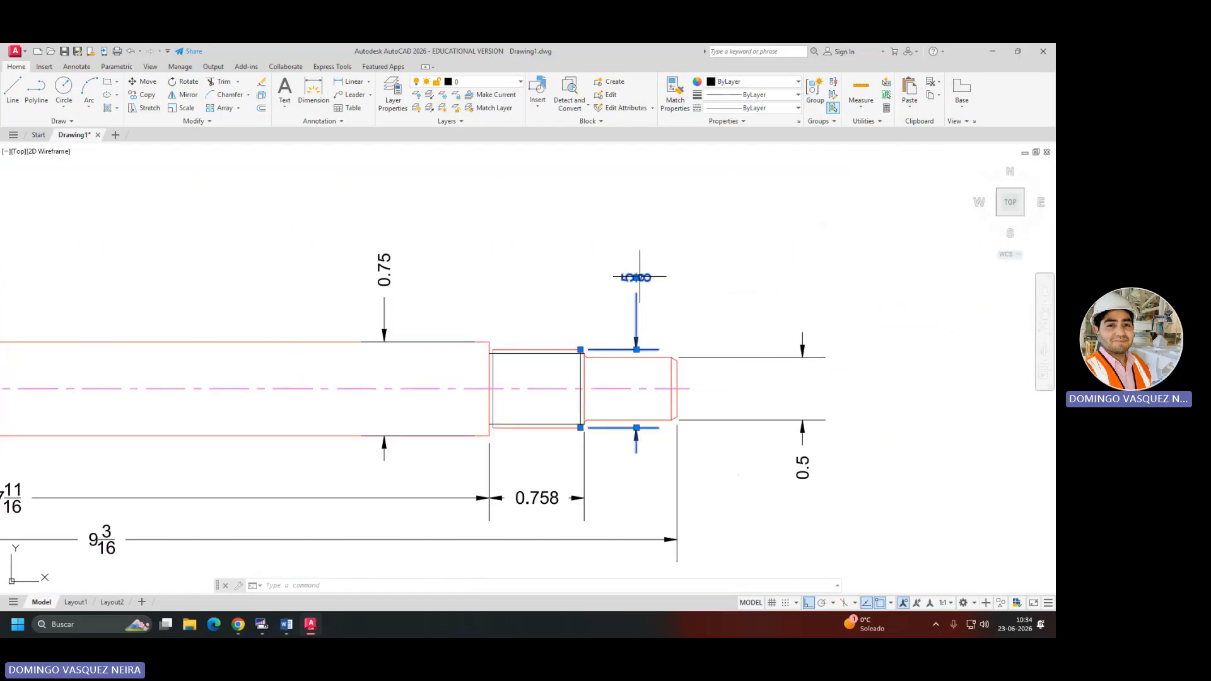
{"action": "left_click", "coordinate": [637, 277]}
{"action": "left_click", "coordinate": [553, 277]}
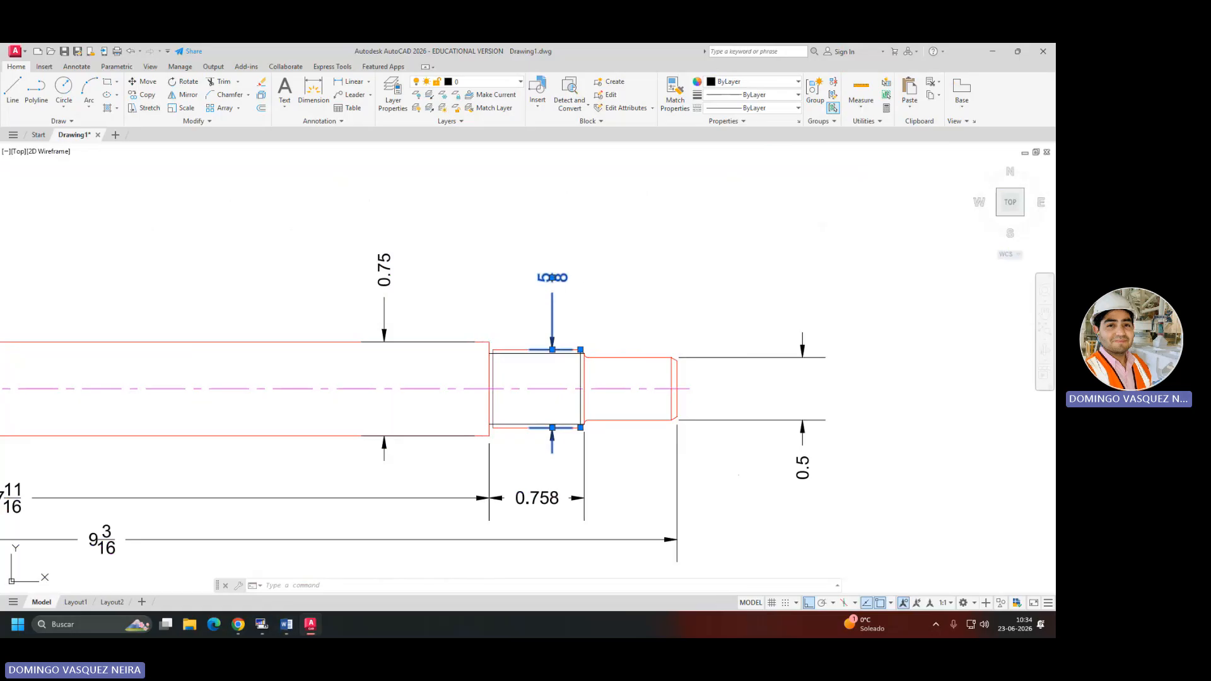
Check the thread callout in the Word reference and append X11 UNC to the 5/8 diameter dimension text in AutoCAD.
{"action": "double_click", "coordinate": [552, 277]}
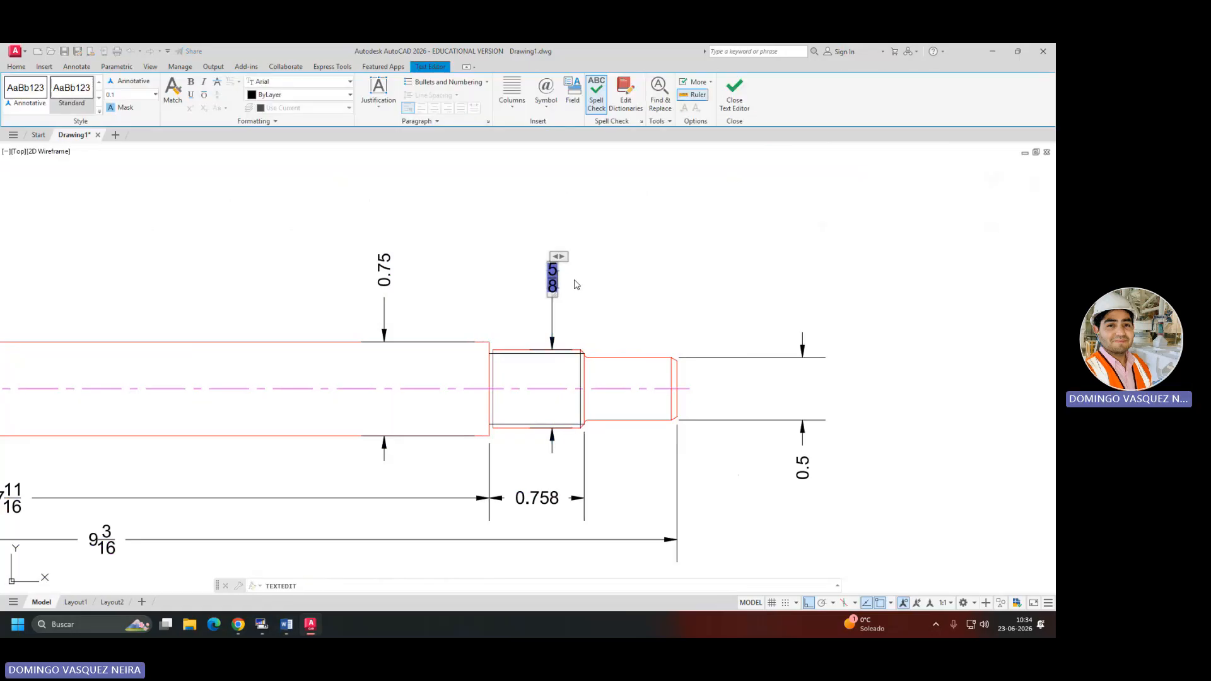
{"action": "type", "text": "X"}
{"action": "key", "text": "alt+Tab"}
{"action": "key", "text": "alt+Tab"}
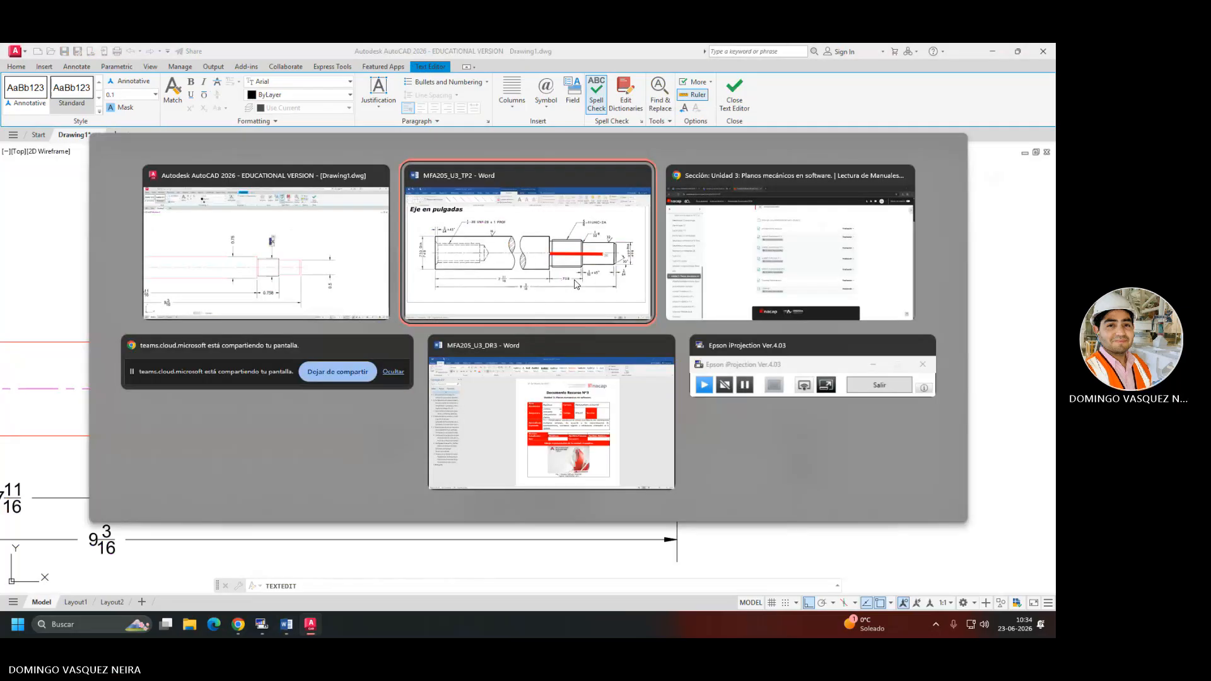
{"action": "key", "text": "alt+Tab"}
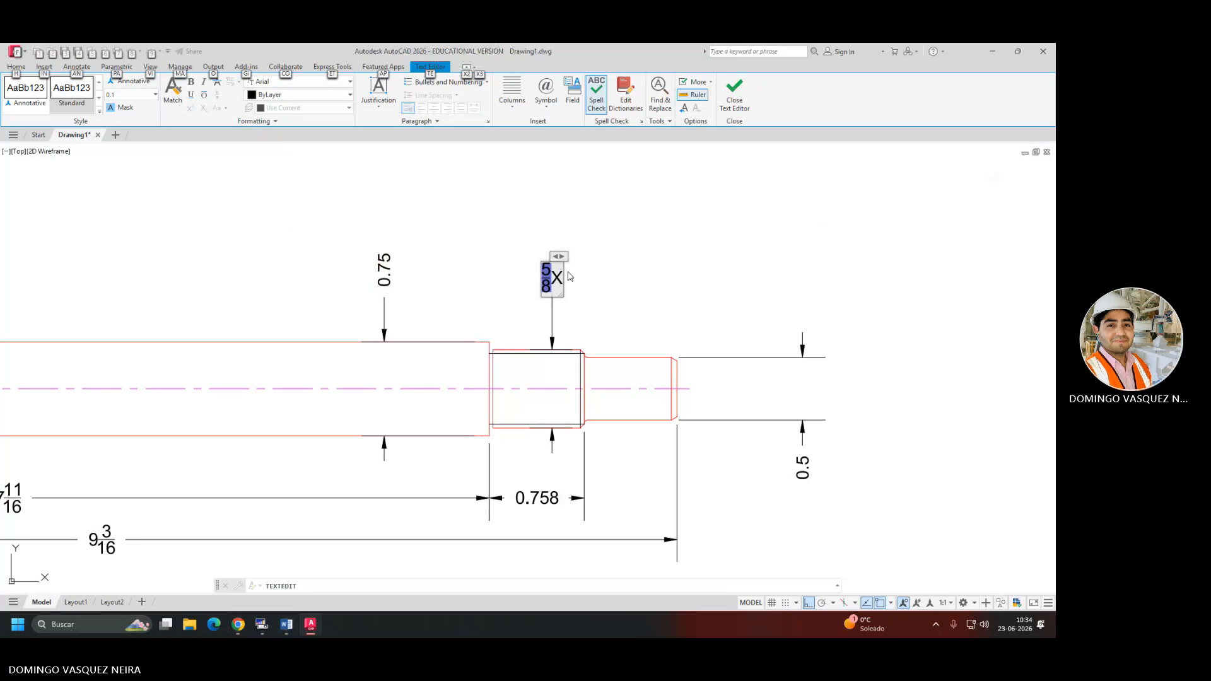
{"action": "type", "text": "11unc"}
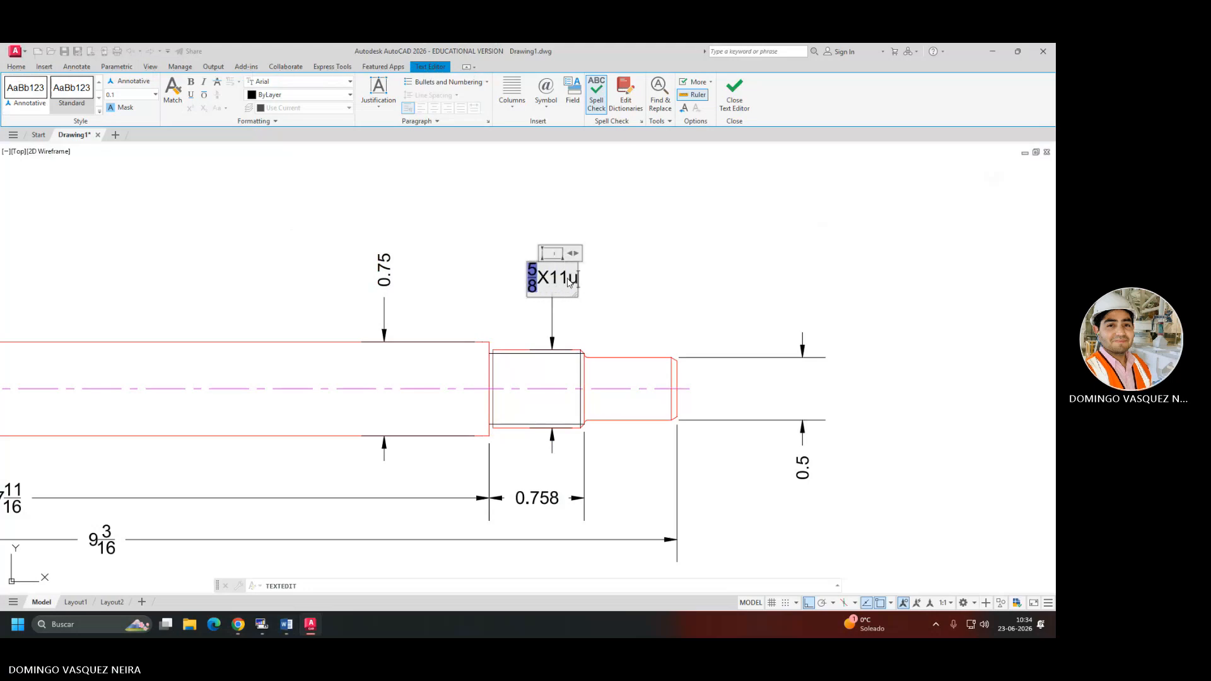
{"action": "key", "text": "BackSpace"}
{"action": "key", "text": "BackSpace"}
{"action": "type", "text": "UNC"}
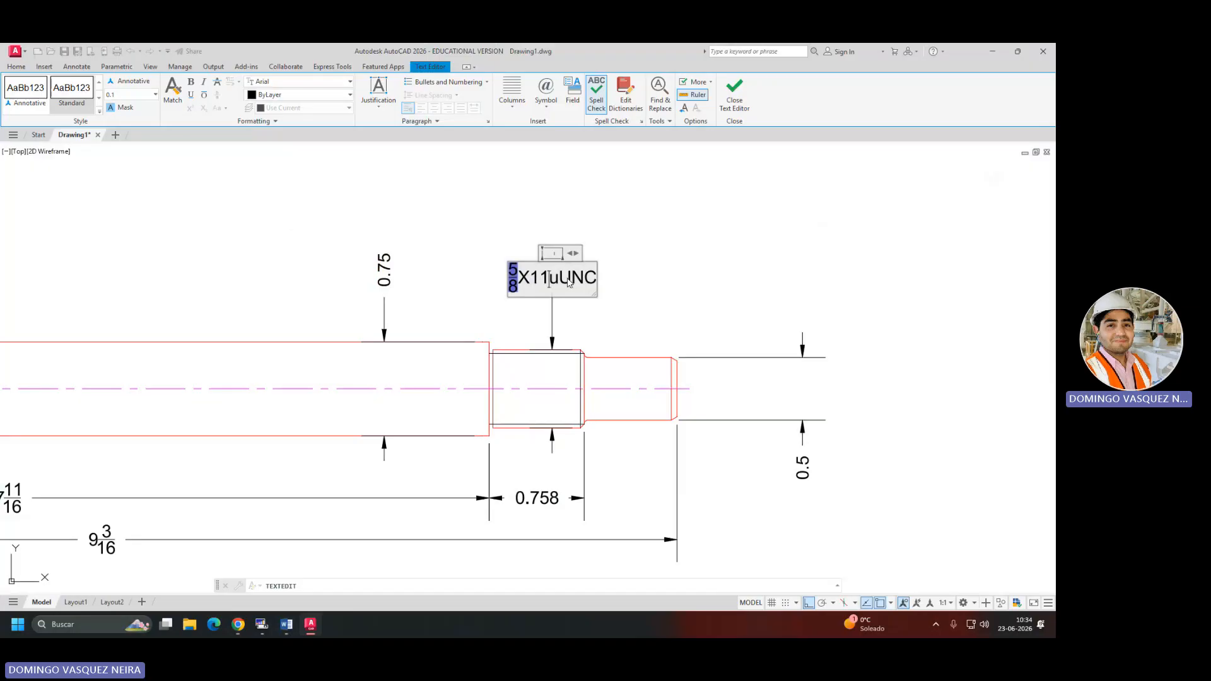
{"action": "key", "text": "Return"}
{"action": "key", "text": "Delete"}
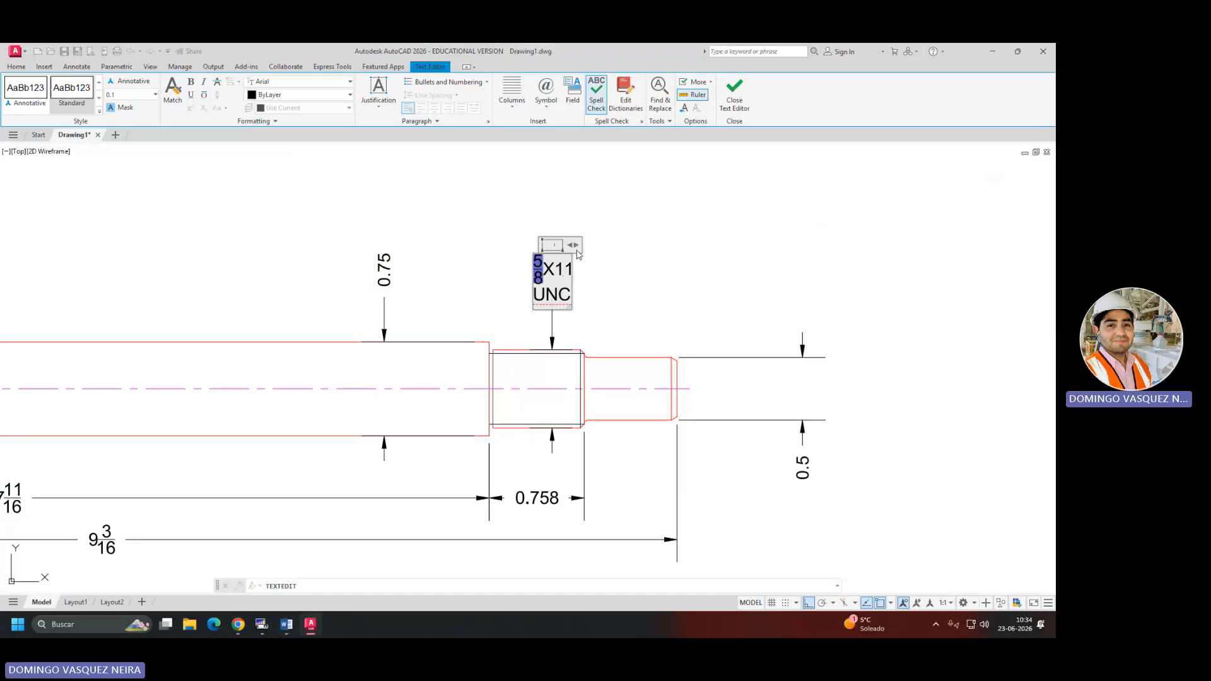
Widen the text frame of the thread dimension so that the whole callout fits on one line.
{"action": "left_click_drag", "start_coordinate": [578, 253], "coordinate": [662, 260]}
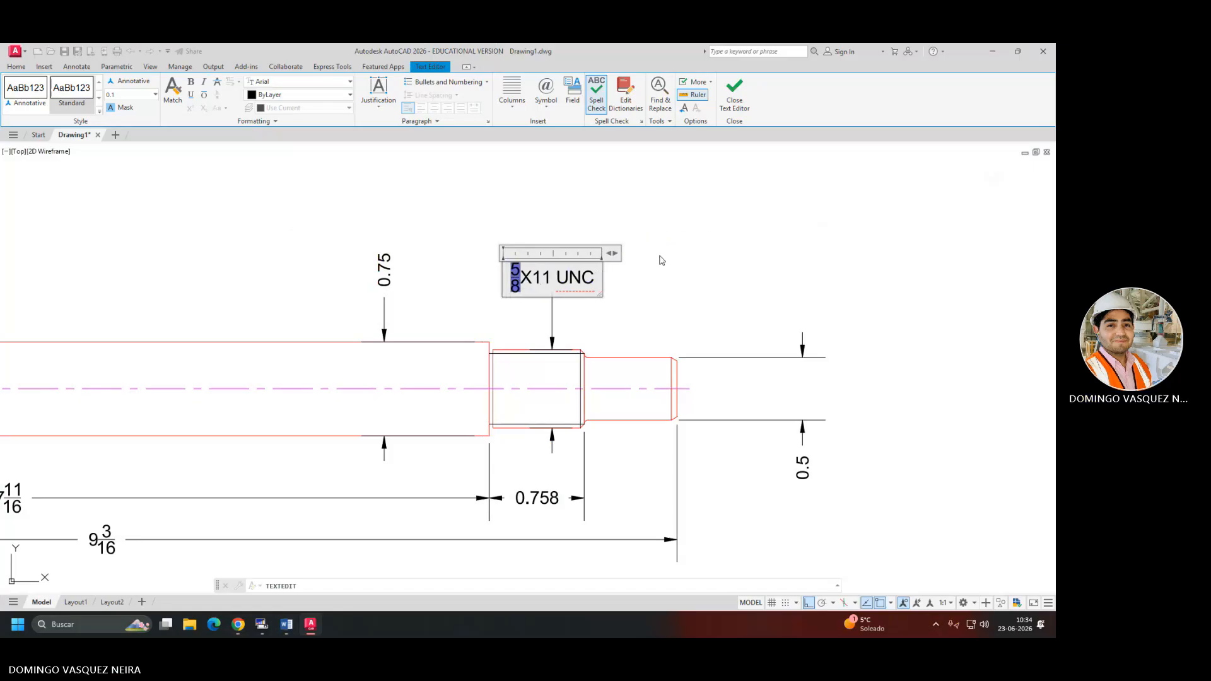
{"action": "left_click", "coordinate": [666, 289]}
{"action": "key", "text": "Escape"}
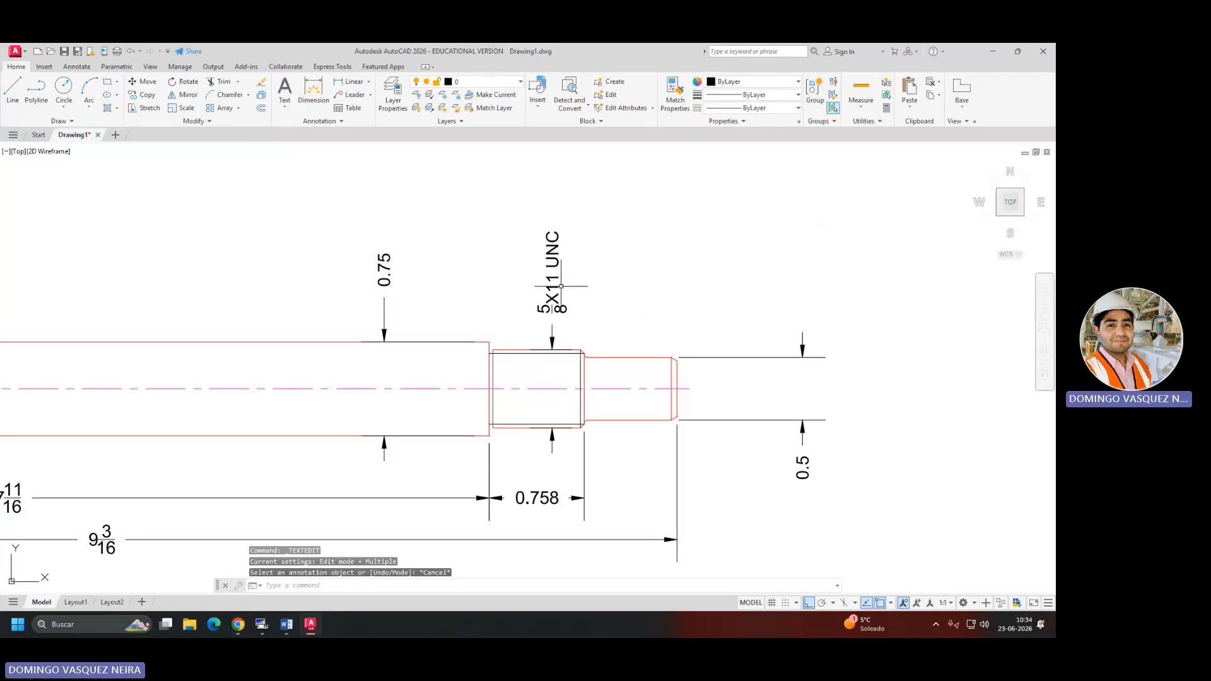
Change the text alignment of the fRACCION DE PULG dimension style so that the thread callout reads horizontally.
{"action": "left_click", "coordinate": [561, 286]}
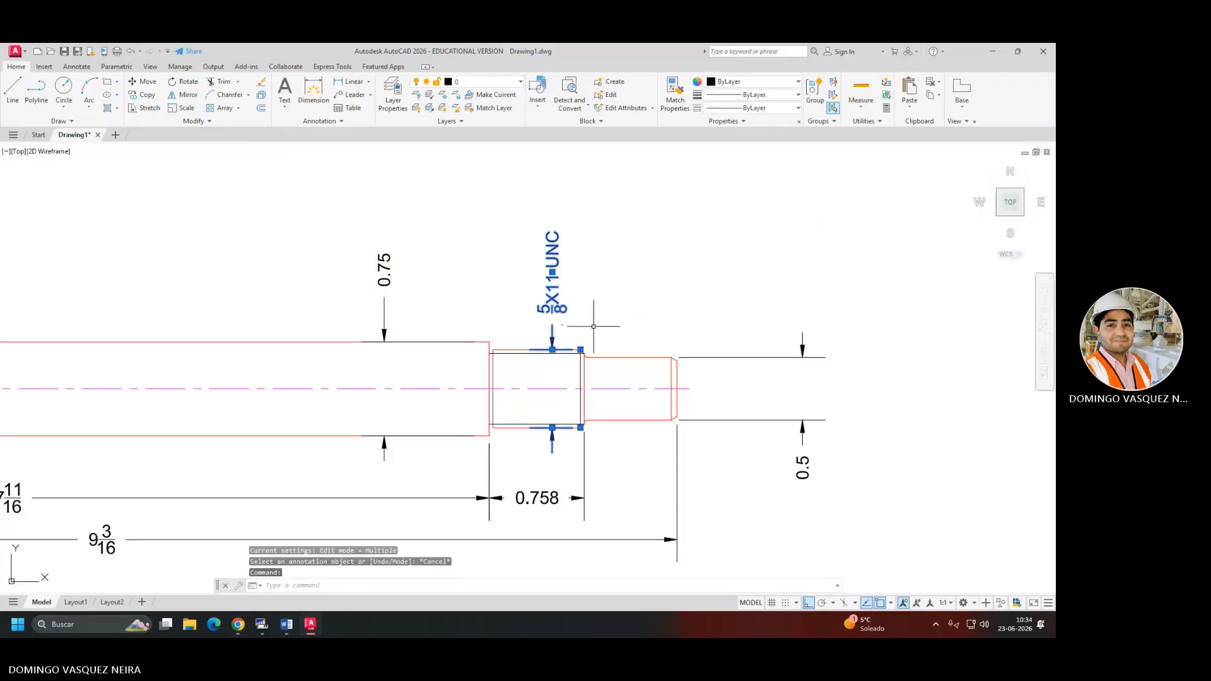
{"action": "type", "text": "D"}
{"action": "key", "text": "Return"}
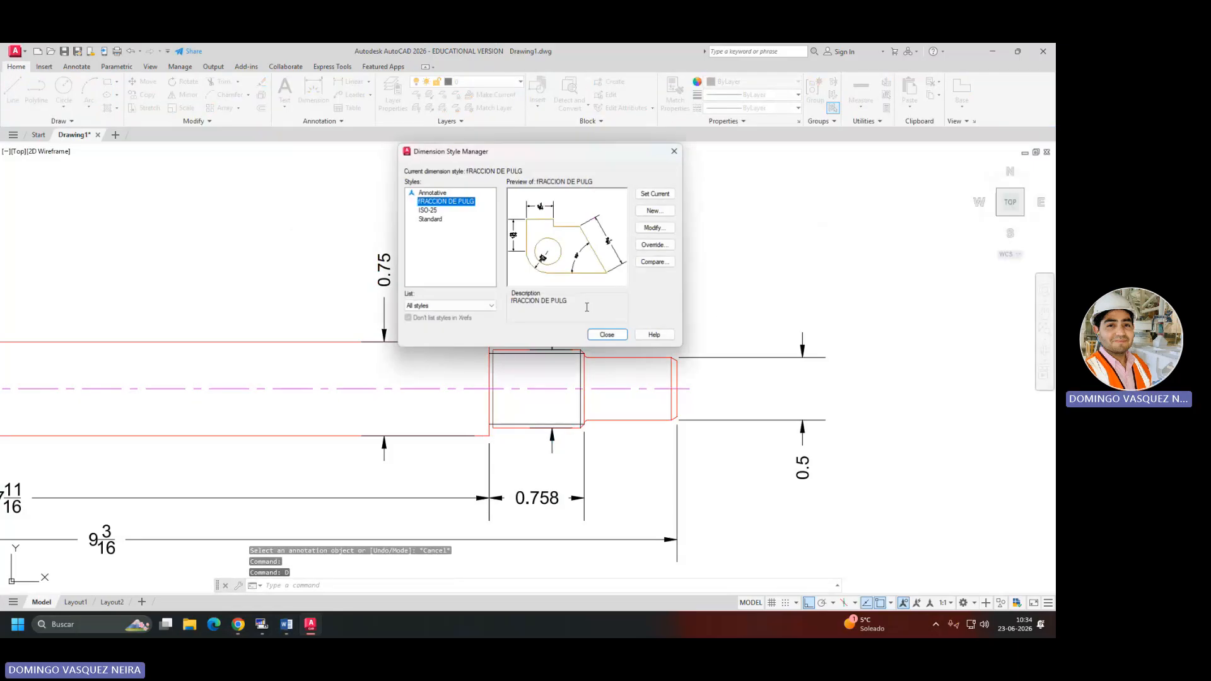
{"action": "left_click", "coordinate": [655, 228]}
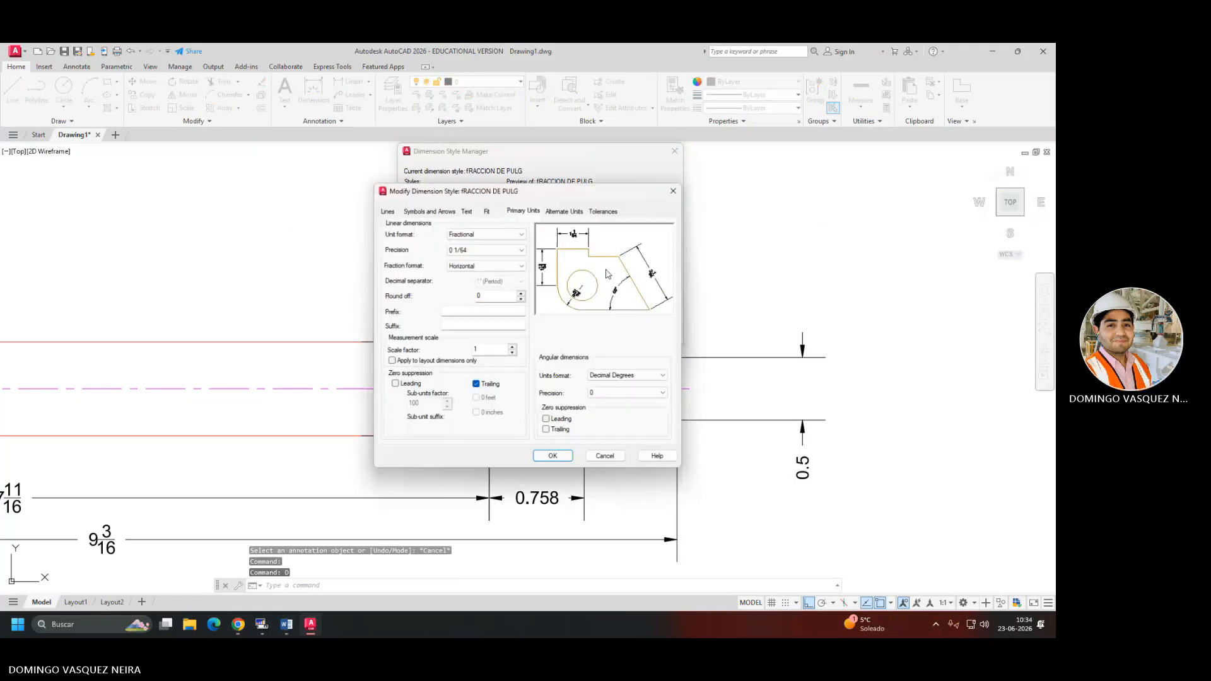
{"action": "left_click", "coordinate": [387, 210]}
{"action": "left_click", "coordinate": [467, 211]}
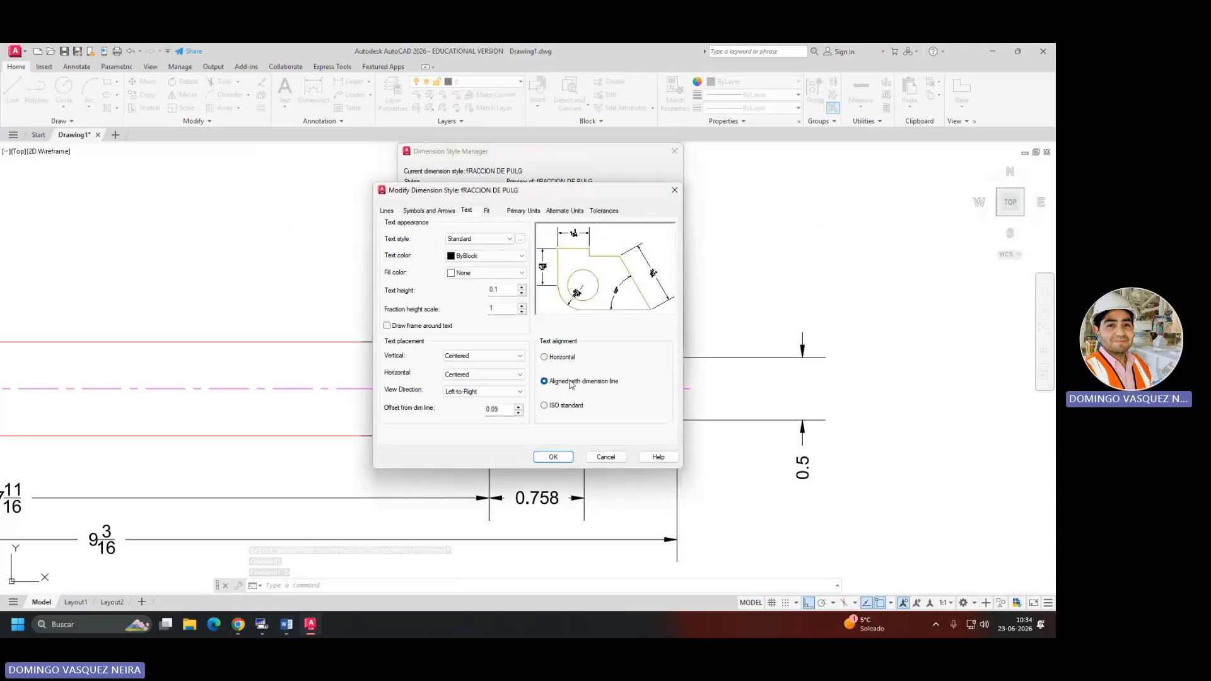
{"action": "left_click", "coordinate": [552, 457]}
{"action": "left_click", "coordinate": [607, 335]}
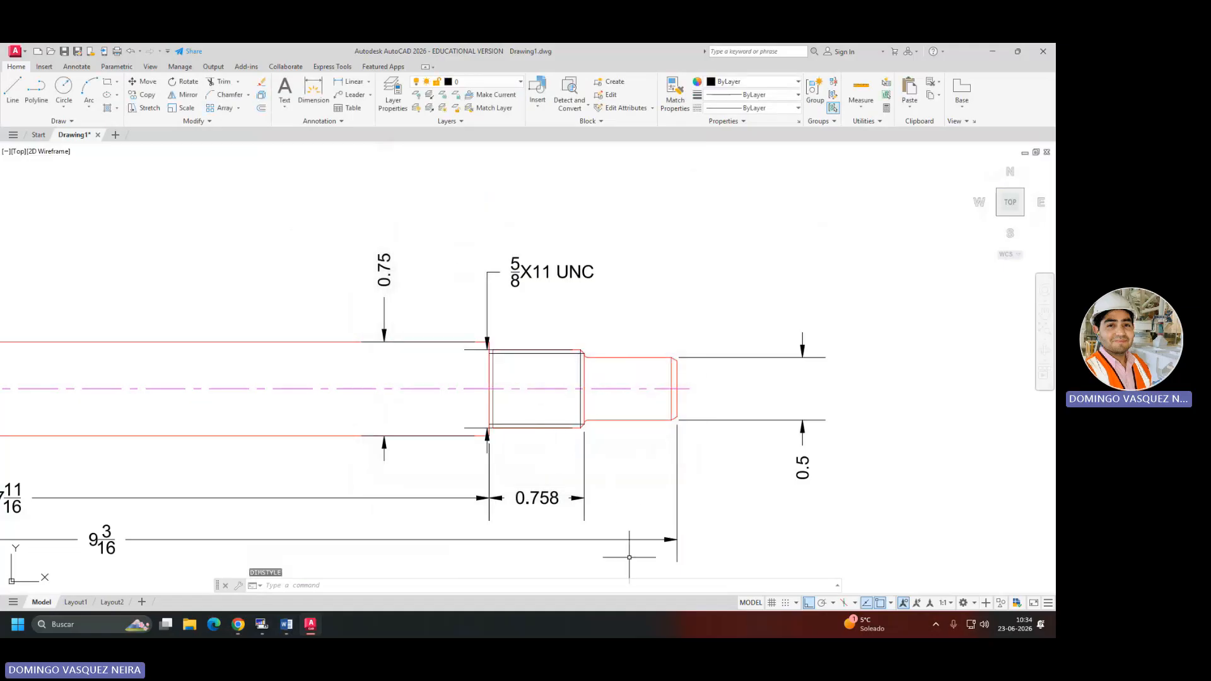
Reposition the thread callout so that its dimension line runs through the middle of the threaded section.
{"action": "left_click", "coordinate": [552, 291]}
{"action": "left_click", "coordinate": [530, 281]}
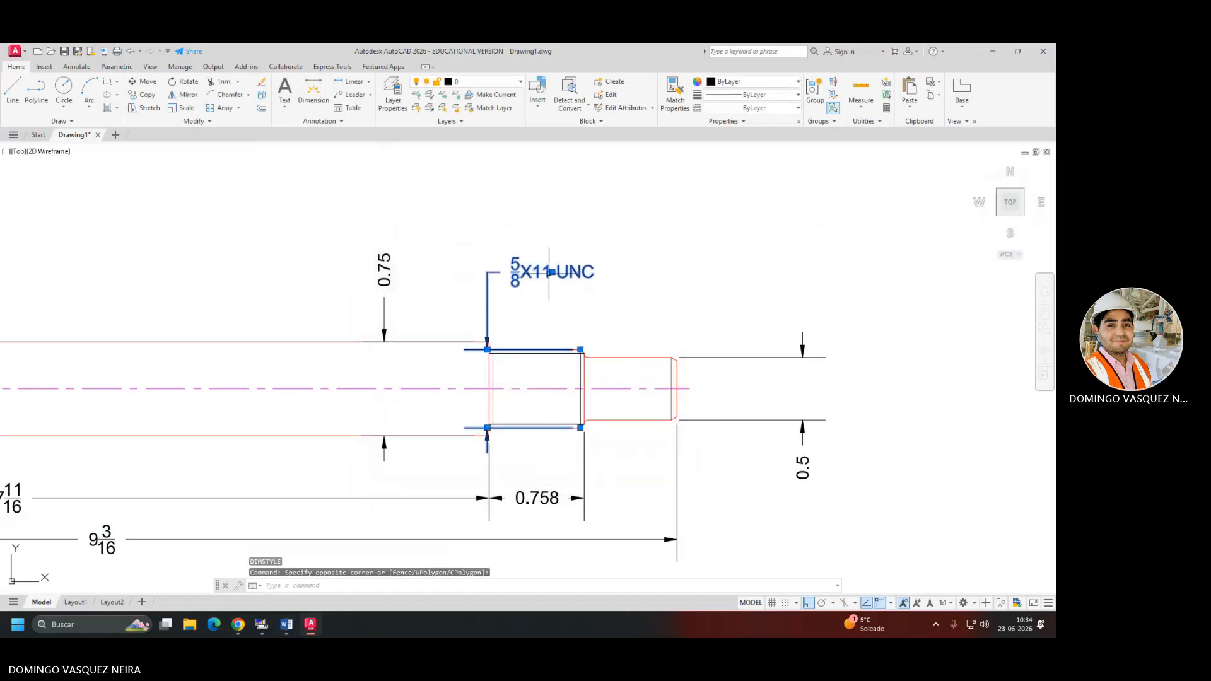
{"action": "left_click", "coordinate": [551, 272]}
{"action": "key", "text": "Escape"}
Compare the whole dimensioned shaft with the reference drawing in Word and return to AutoCAD.
{"action": "scroll", "coordinate": [700, 317], "scroll_direction": "down", "scroll_amount": 4}
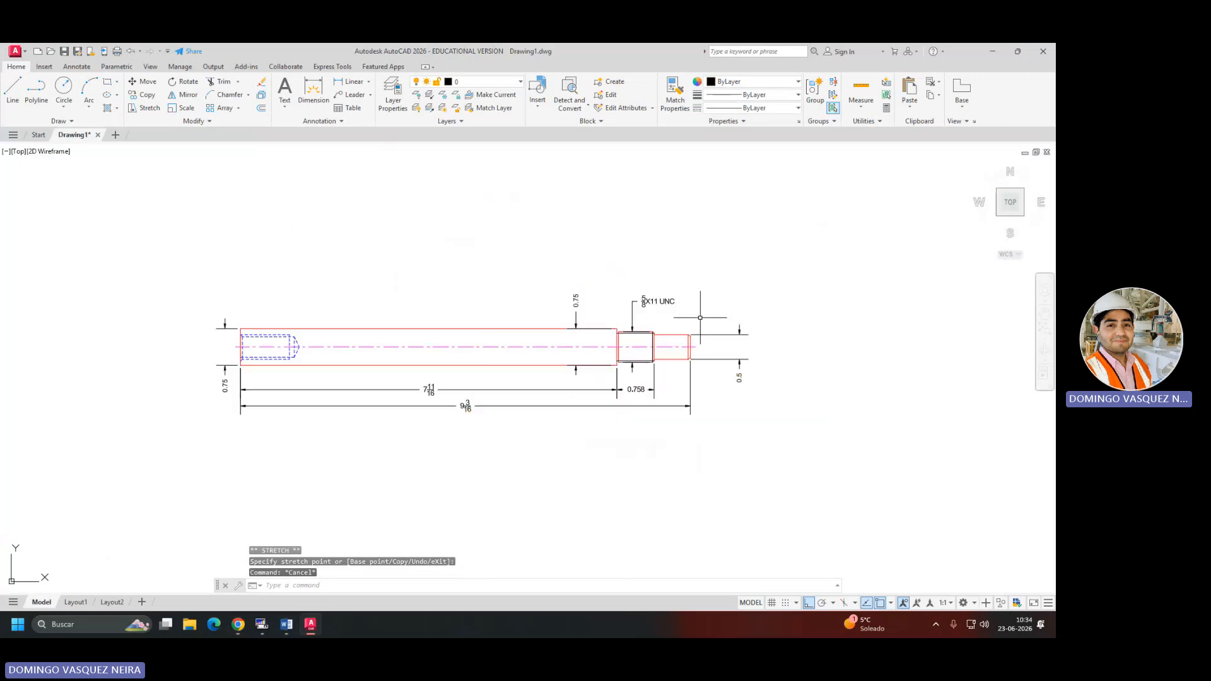
{"action": "scroll", "coordinate": [700, 318], "scroll_direction": "down", "scroll_amount": 2}
{"action": "scroll", "coordinate": [457, 318], "scroll_direction": "up", "scroll_amount": 4}
{"action": "scroll", "coordinate": [498, 339], "scroll_direction": "down", "scroll_amount": 2}
{"action": "middle_click_drag", "start_coordinate": [536, 380], "coordinate": [520, 381]}
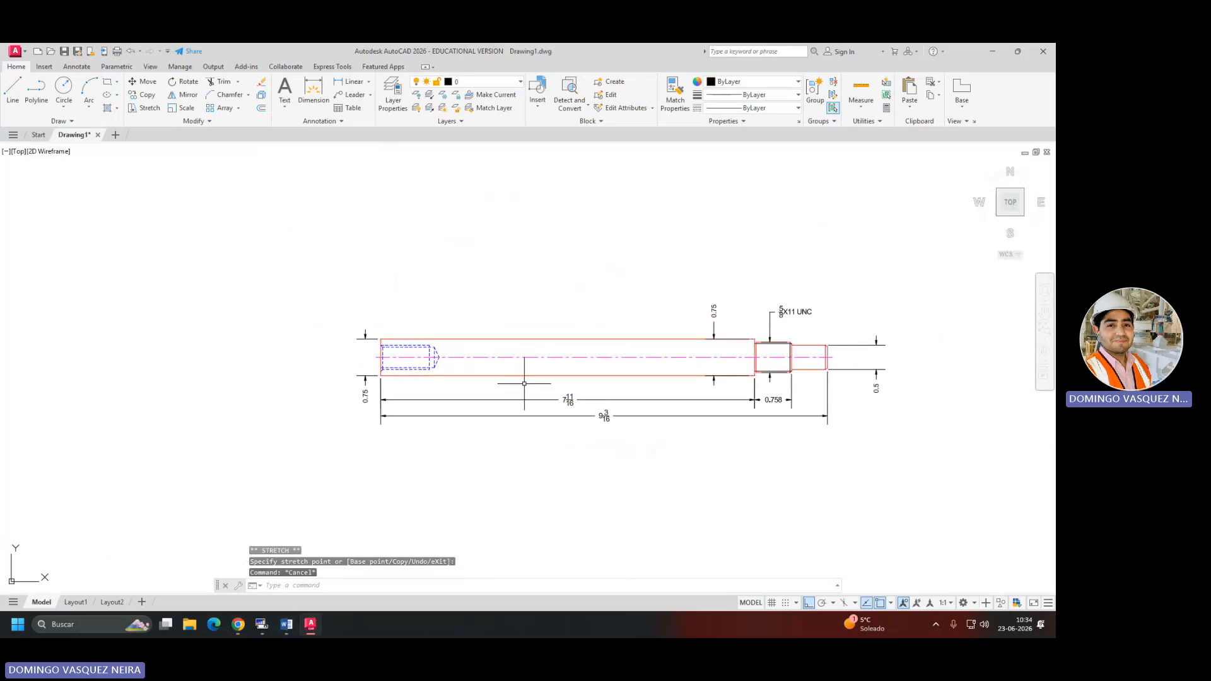
{"action": "scroll", "coordinate": [524, 383], "scroll_direction": "up", "scroll_amount": 3}
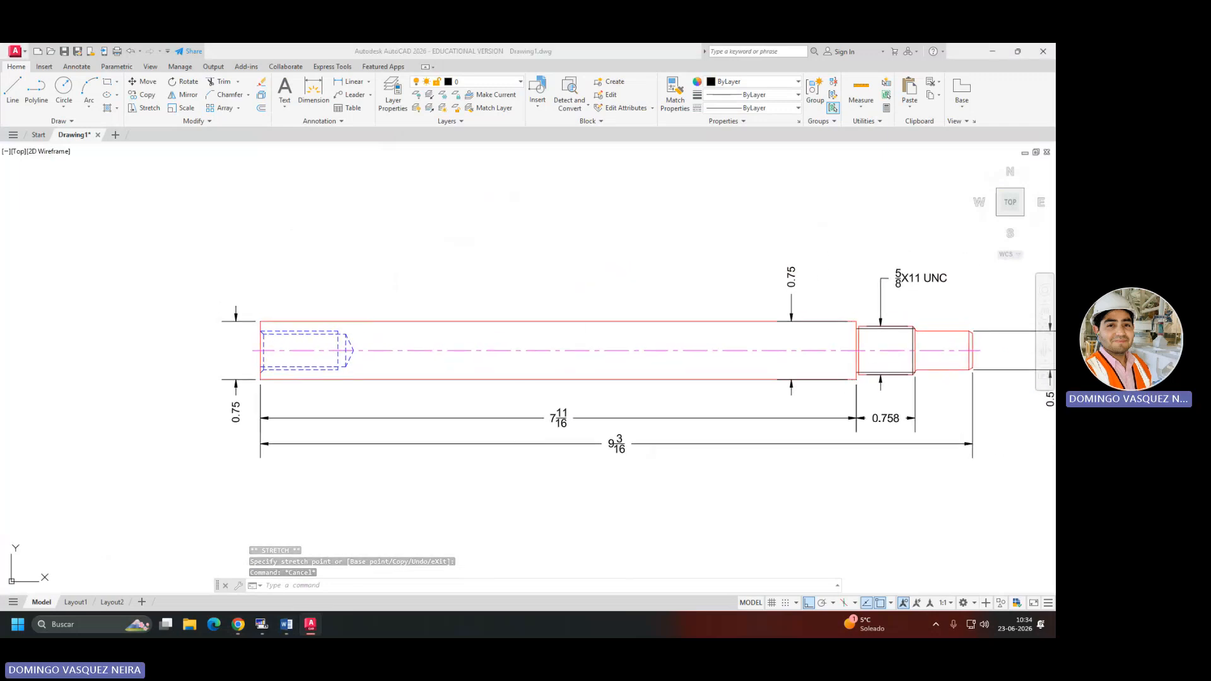
{"action": "key", "text": "alt+Tab"}
{"action": "key", "text": "alt+Tab"}
{"action": "key", "text": "alt+Tab"}
{"action": "key", "text": "alt+Tab"}
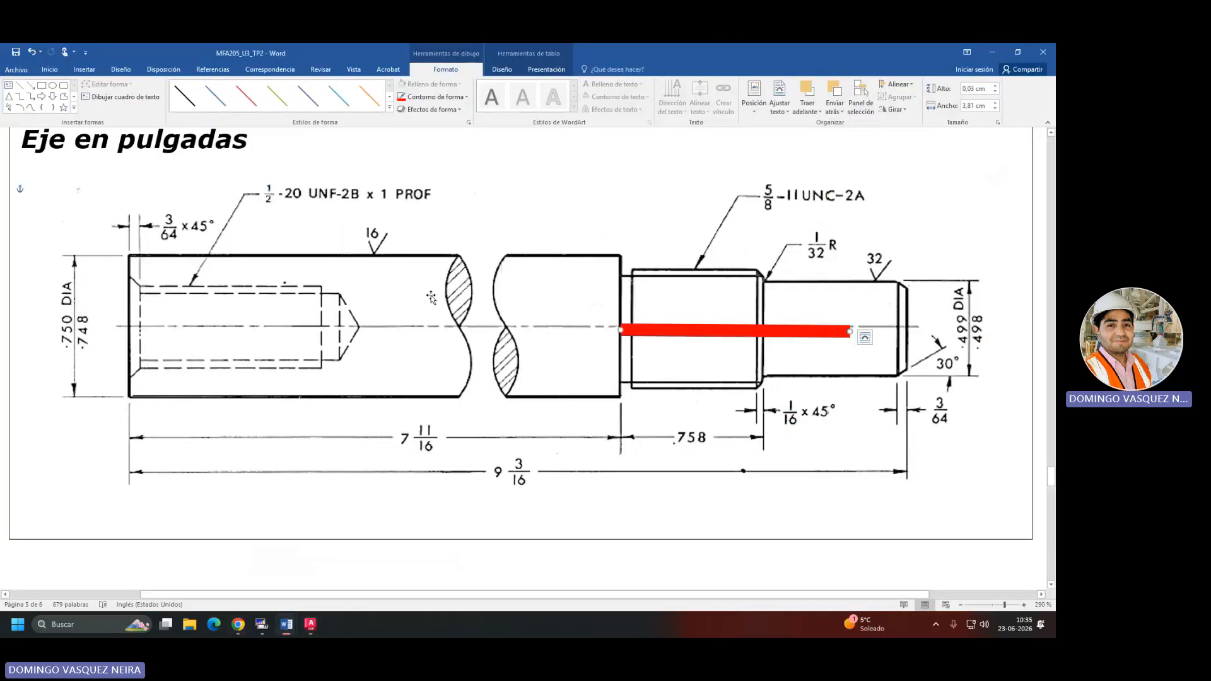
{"action": "key", "text": "alt+Tab"}
Explode the two longest length dimensions below the shaft into separate lines and texts.
{"action": "scroll", "coordinate": [403, 361], "scroll_direction": "up", "scroll_amount": 2}
{"action": "middle_click_drag", "start_coordinate": [416, 359], "coordinate": [318, 350]}
{"action": "scroll", "coordinate": [370, 324], "scroll_direction": "down", "scroll_amount": 4}
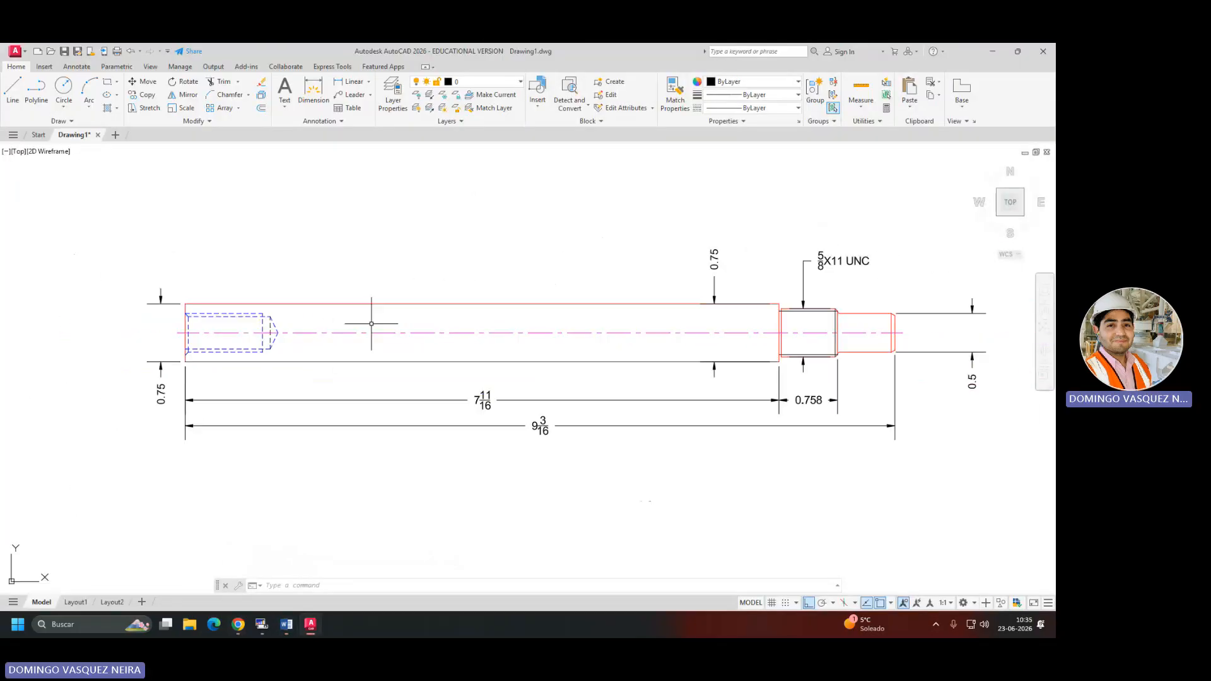
{"action": "middle_click_drag", "start_coordinate": [447, 321], "coordinate": [428, 314]}
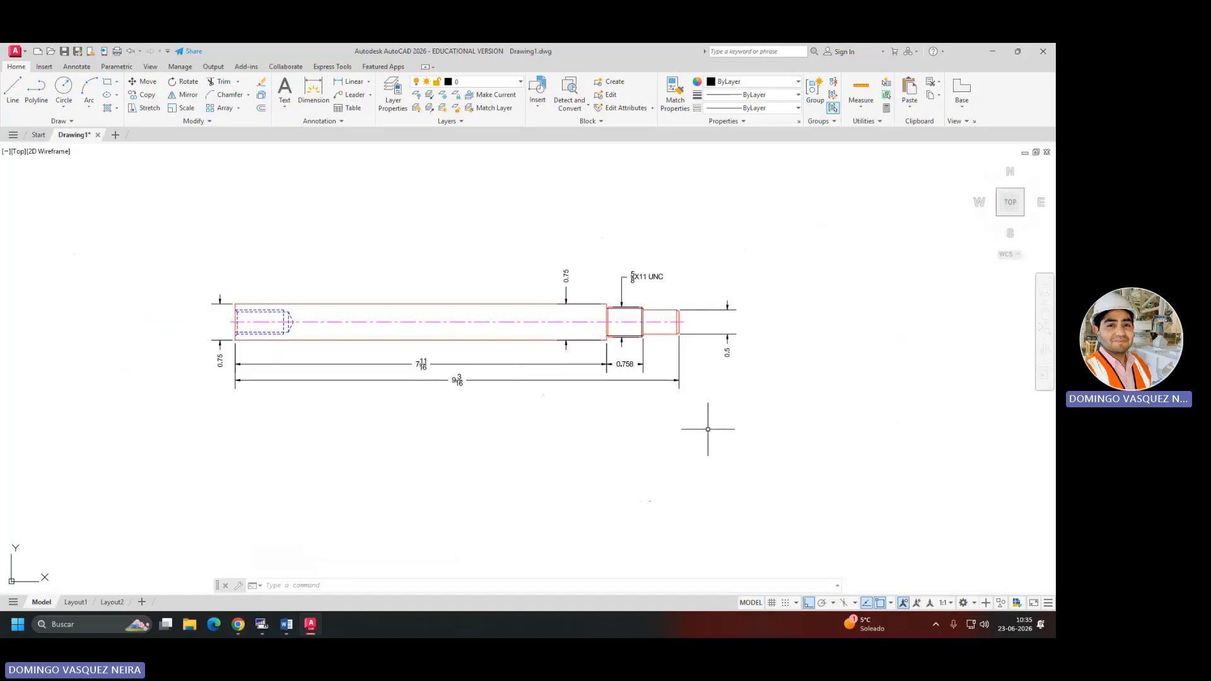
{"action": "left_click", "coordinate": [435, 367]}
{"action": "left_click", "coordinate": [432, 401]}
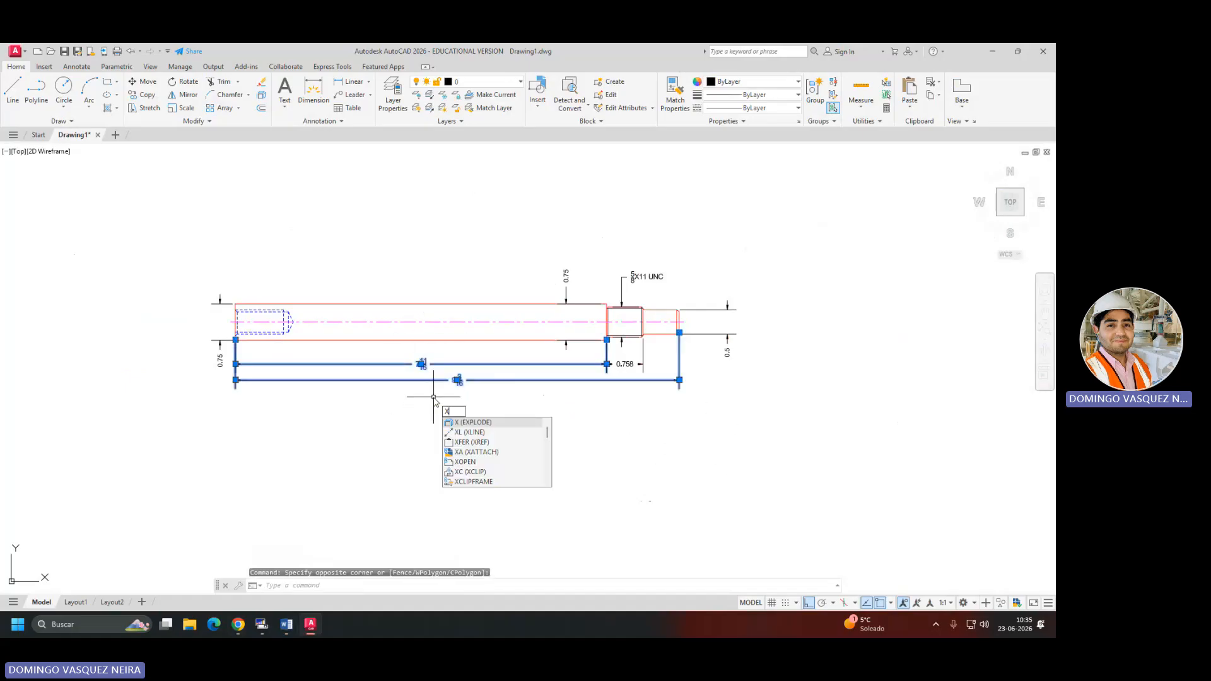
{"action": "key", "text": "Return"}
Try to shorten the shaft by stretching its threaded end and dimensions toward the bored end, and undo the stretch.
{"action": "scroll", "coordinate": [531, 325], "scroll_direction": "up", "scroll_amount": 2}
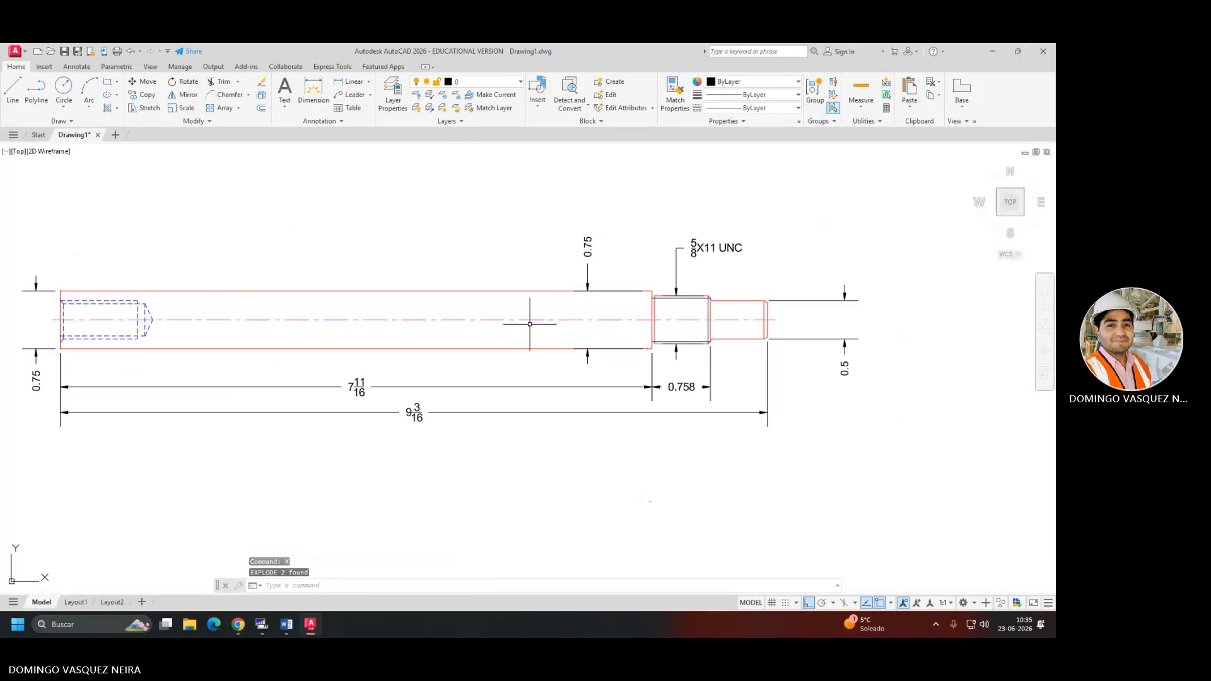
{"action": "left_click", "coordinate": [935, 214]}
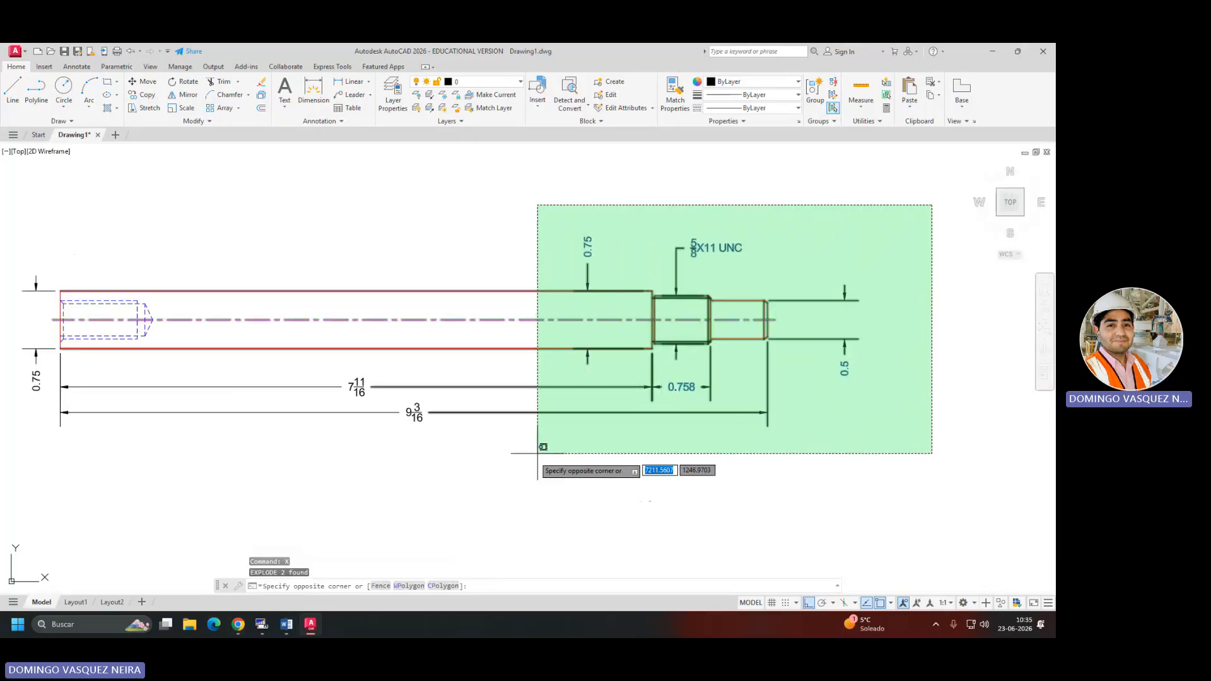
{"action": "left_click", "coordinate": [518, 455]}
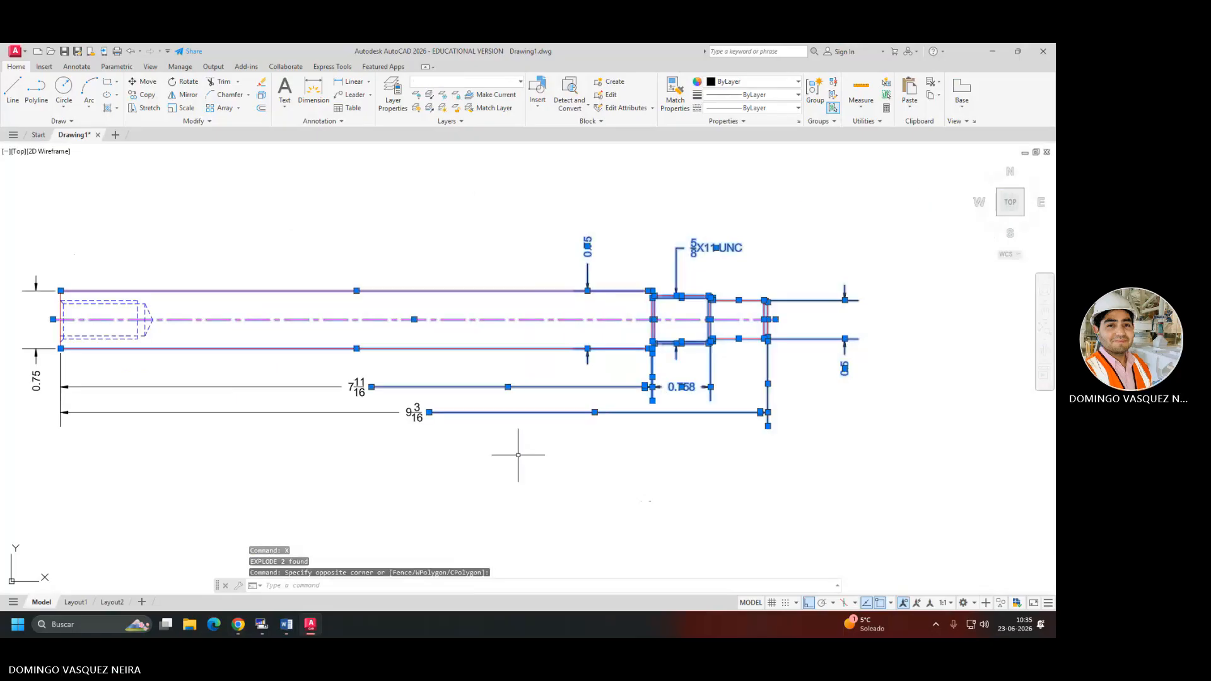
{"action": "left_click", "coordinate": [150, 107]}
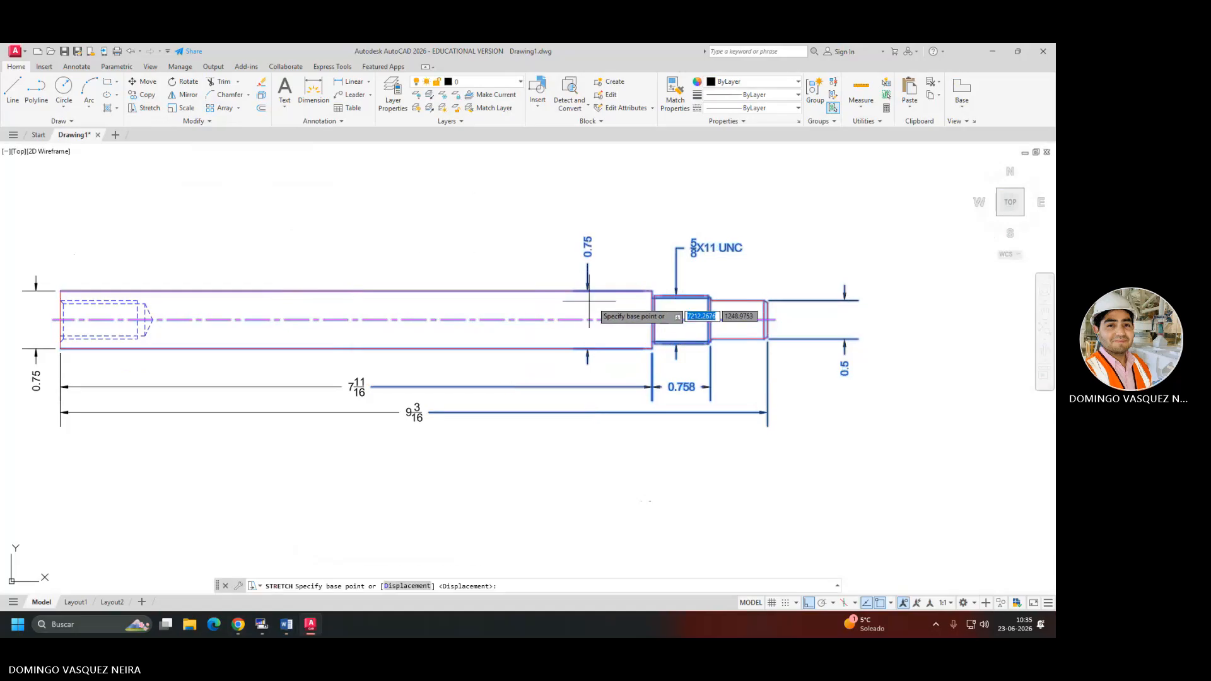
{"action": "left_click", "coordinate": [749, 320]}
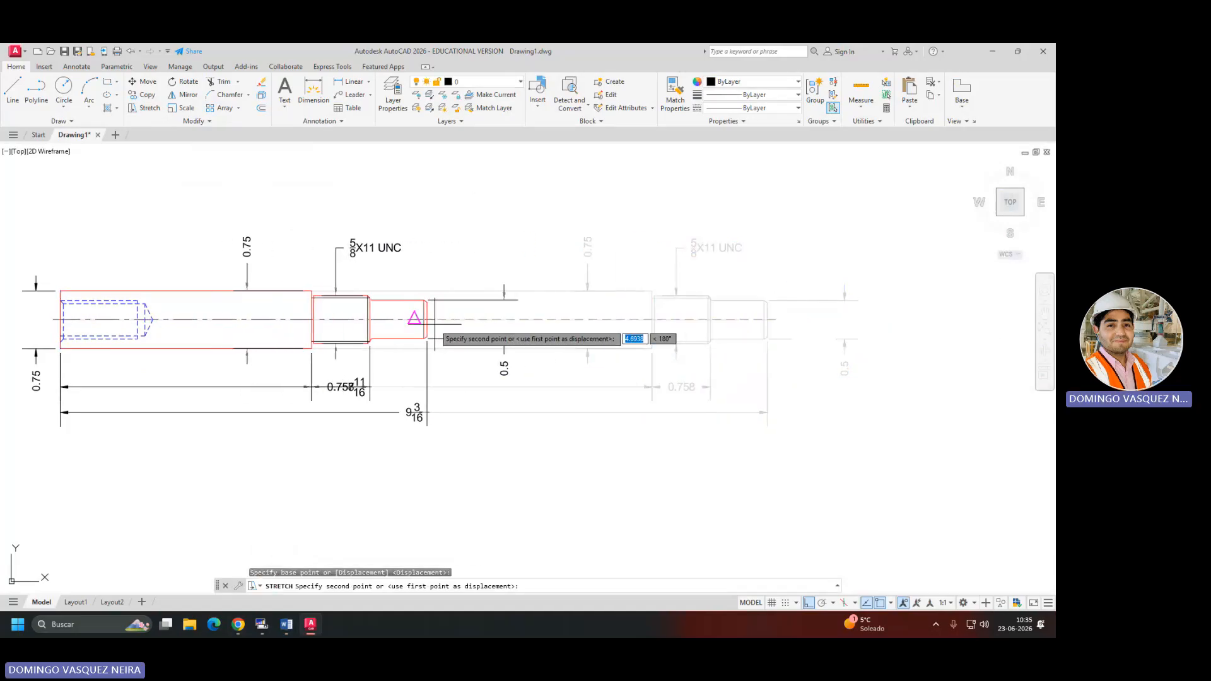
{"action": "left_click", "coordinate": [413, 319]}
{"action": "left_click", "coordinate": [460, 354]}
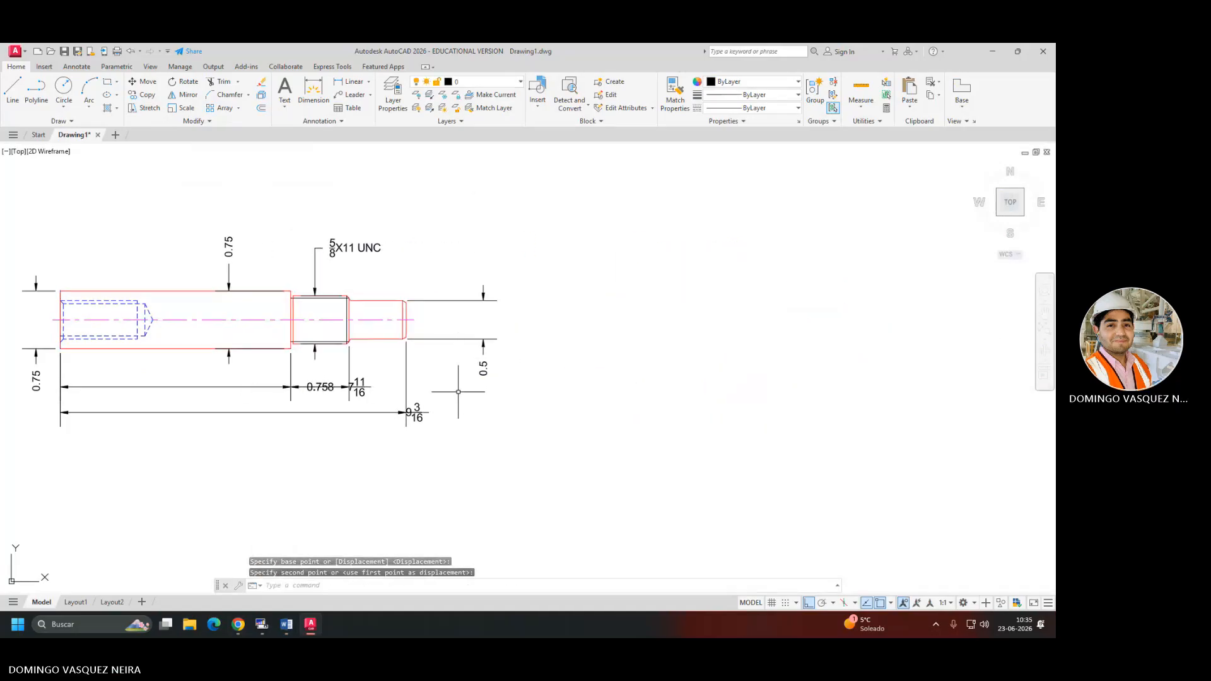
{"action": "key", "text": "ctrl+z"}
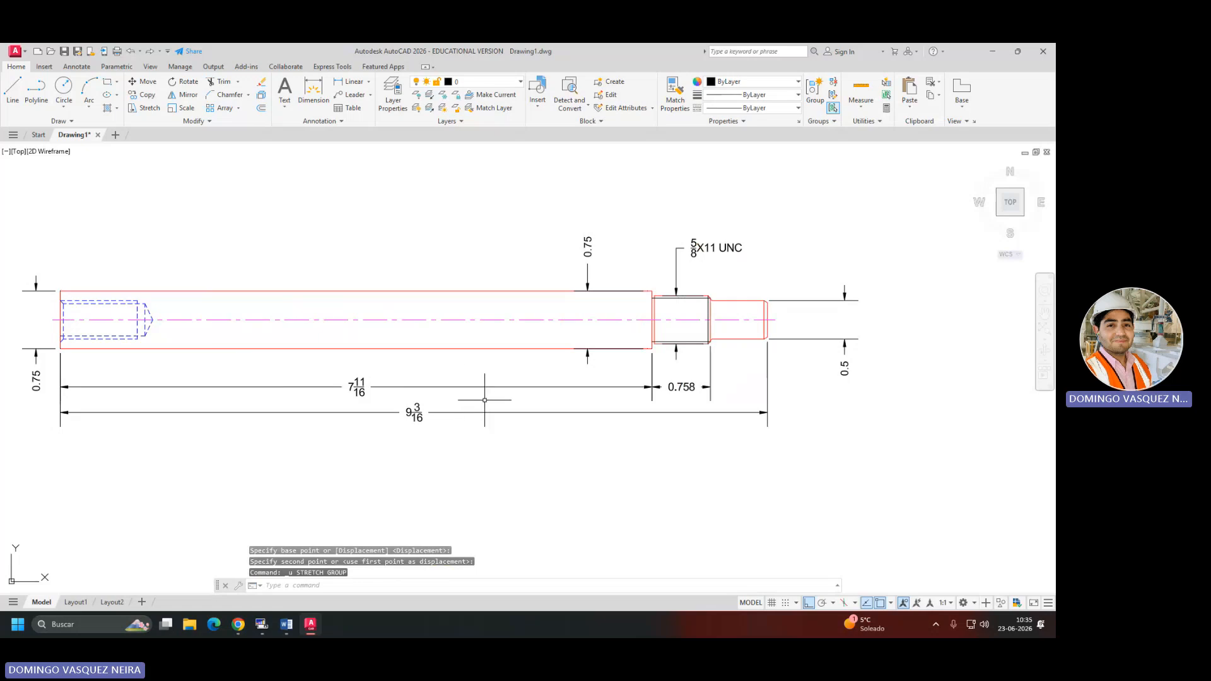
Move the exploded 7 11/16 and 9 3/16 texts horizontally along their dimension lines toward the bored end of the shaft.
{"action": "left_click", "coordinate": [325, 363]}
{"action": "left_click", "coordinate": [460, 452]}
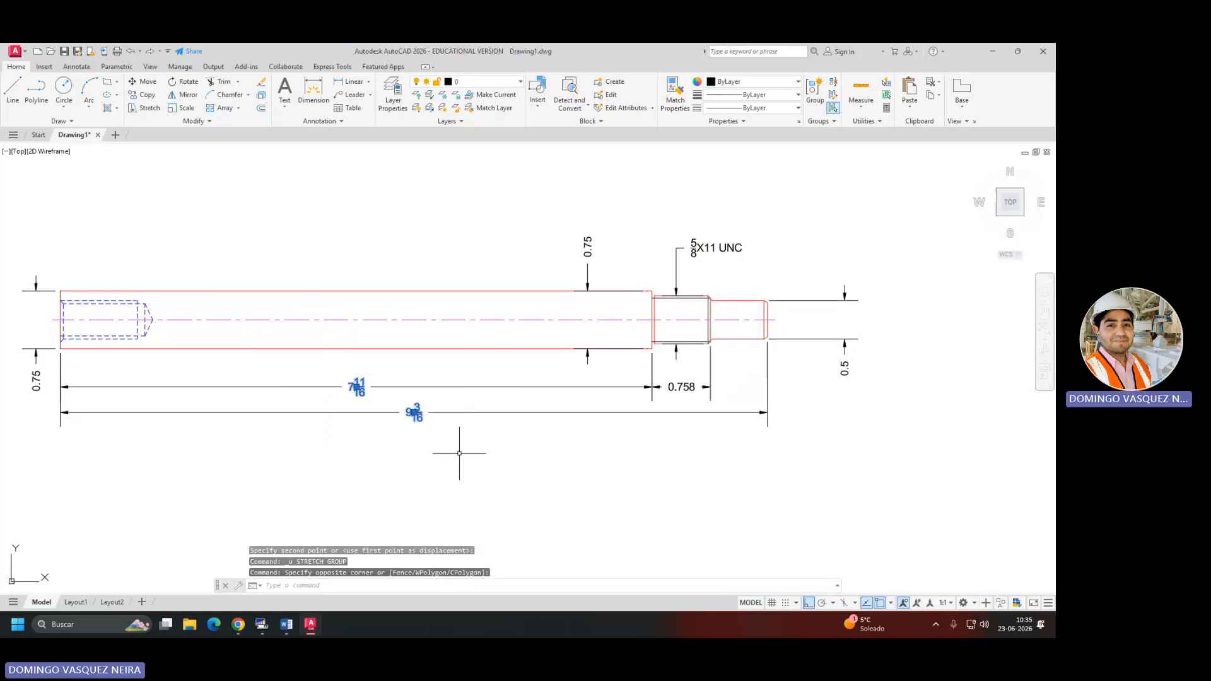
{"action": "type", "text": "m"}
{"action": "key", "text": "Return"}
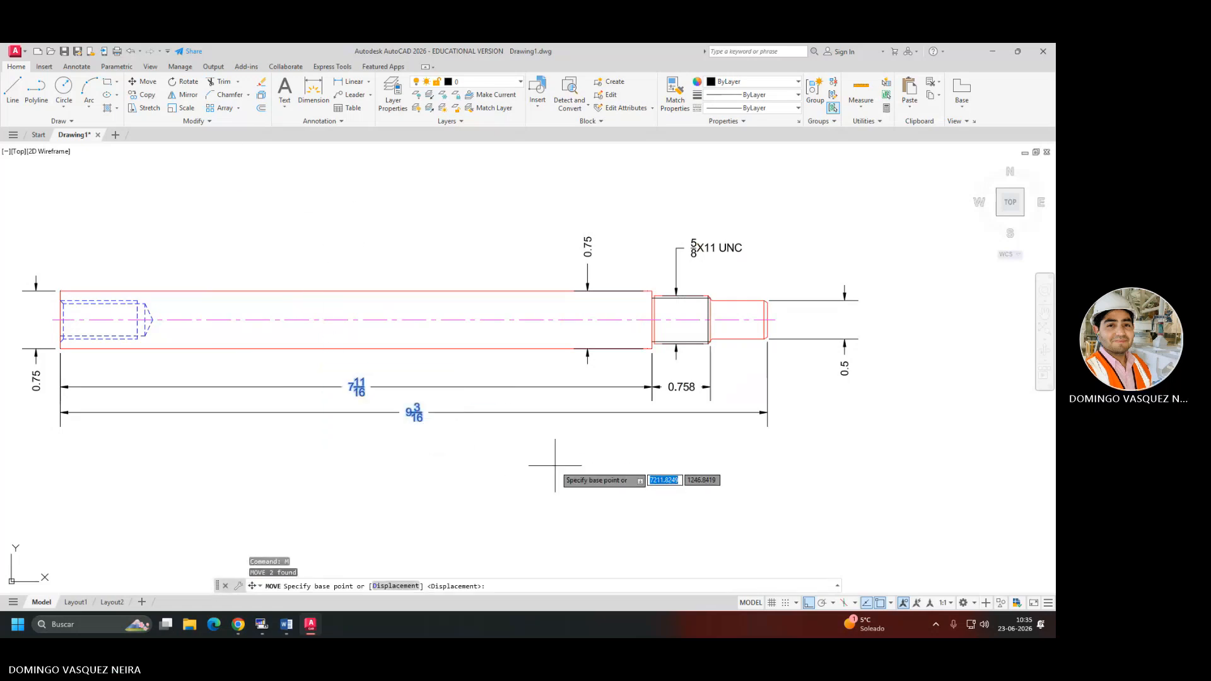
{"action": "left_click", "coordinate": [555, 466]}
{"action": "left_click", "coordinate": [309, 499]}
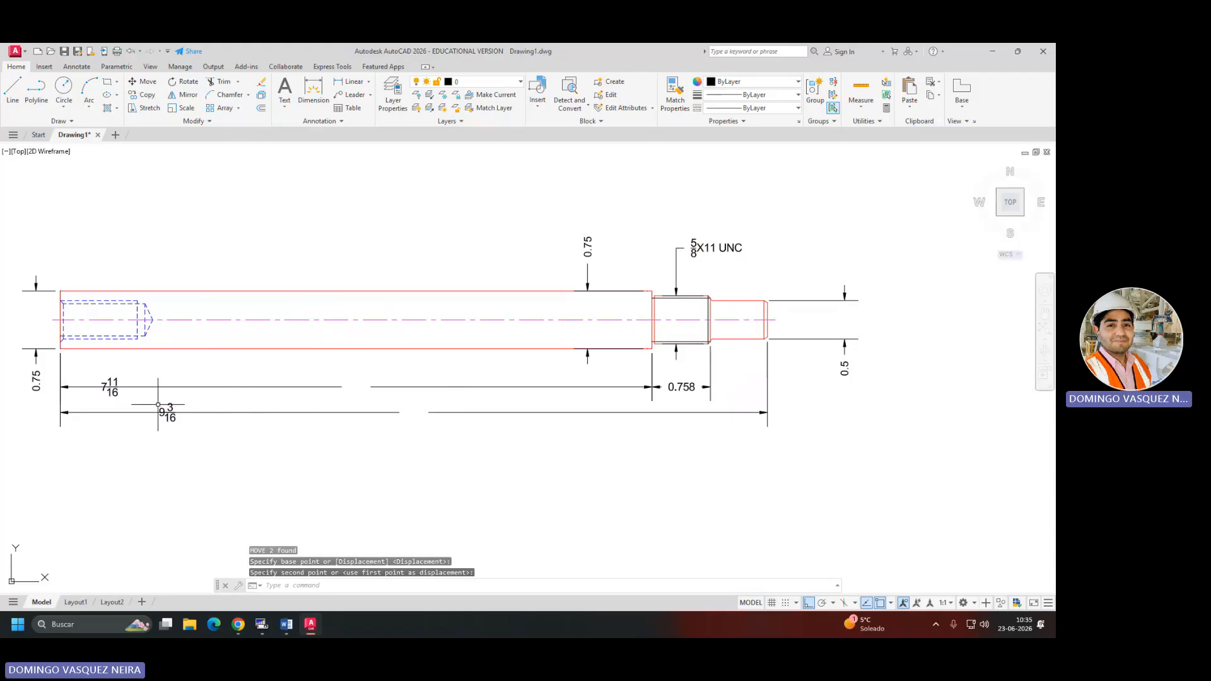
{"action": "left_click", "coordinate": [292, 190]}
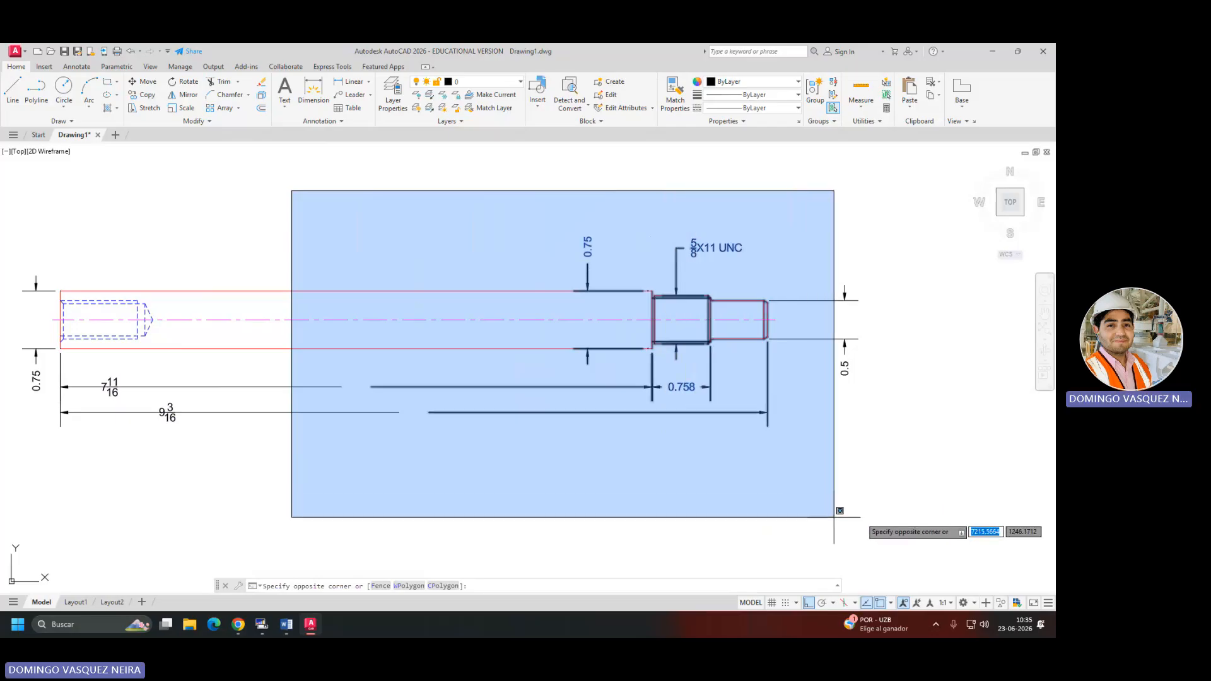
{"action": "left_click", "coordinate": [941, 516]}
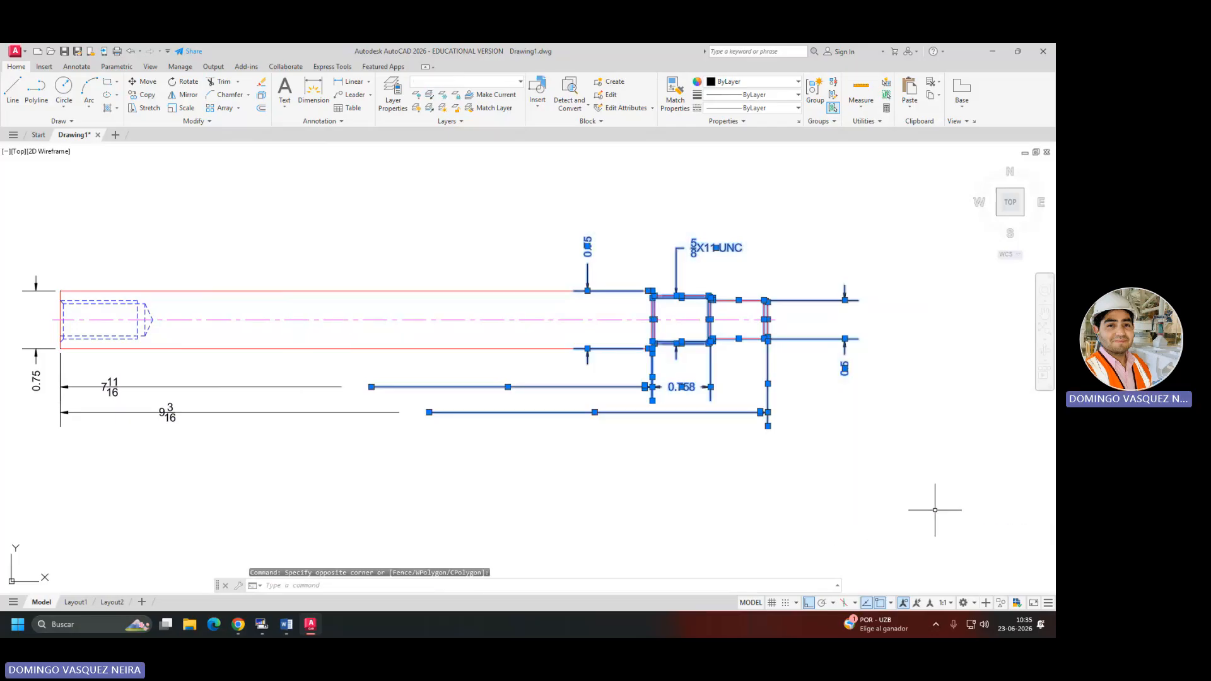
{"action": "left_click", "coordinate": [734, 320]}
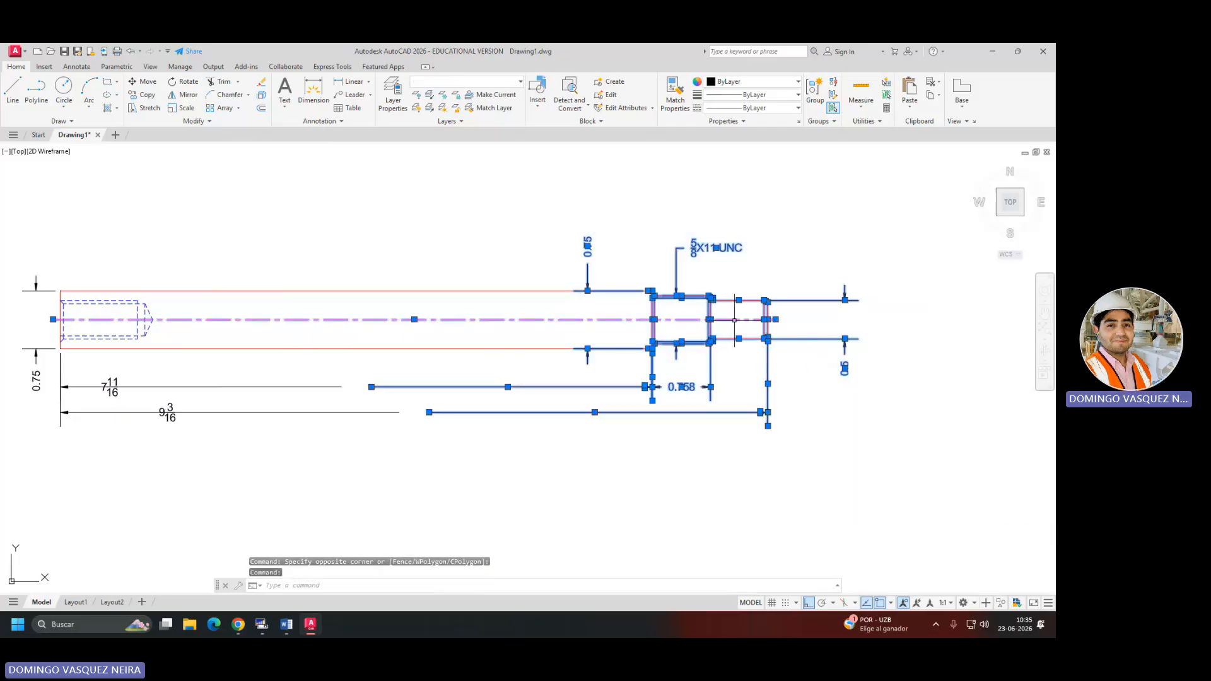
{"action": "type", "text": "m"}
{"action": "key", "text": "Return"}
{"action": "left_click", "coordinate": [762, 451]}
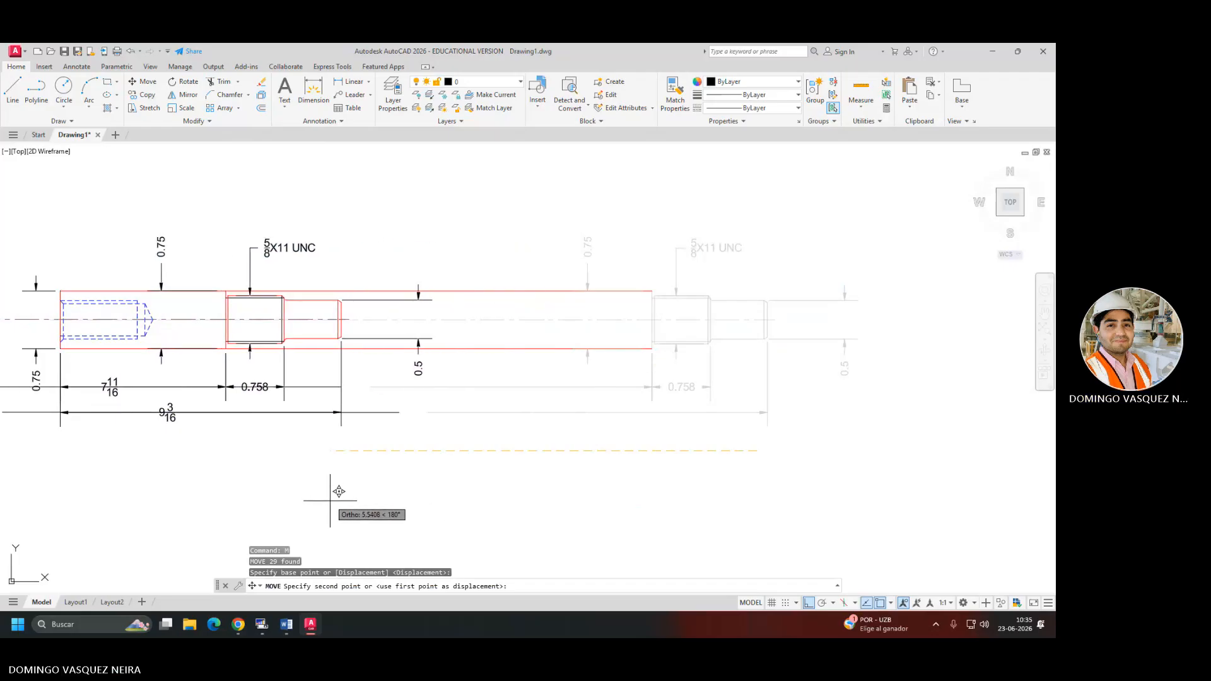
{"action": "key", "text": "Escape"}
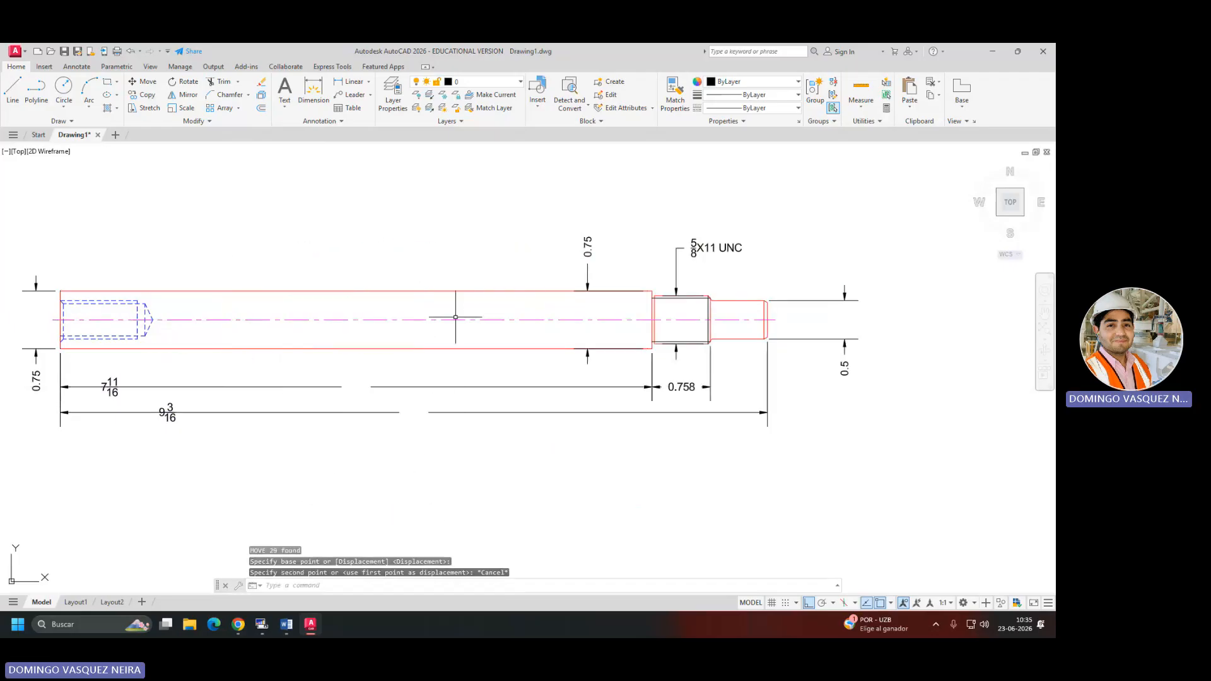
Stretch the shaft's threaded end and its dimensions from the centerline's outer end back to the centerline's midpoint, shortening the long body.
{"action": "left_click", "coordinate": [150, 108]}
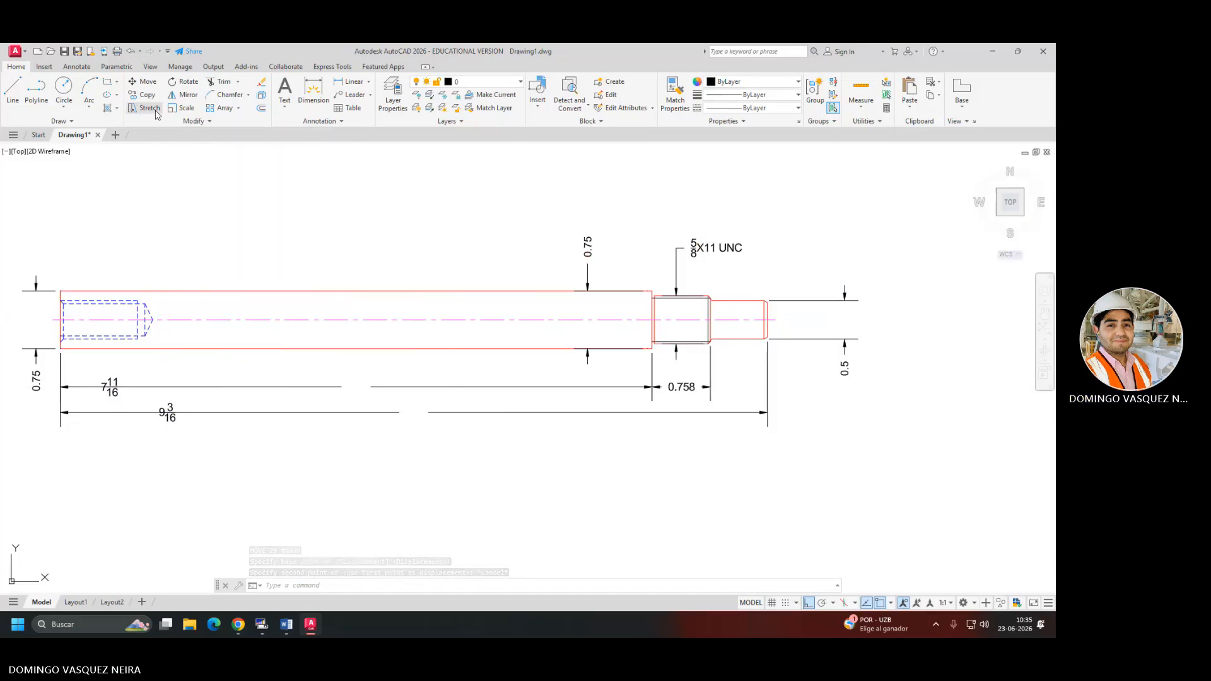
{"action": "left_click", "coordinate": [904, 211]}
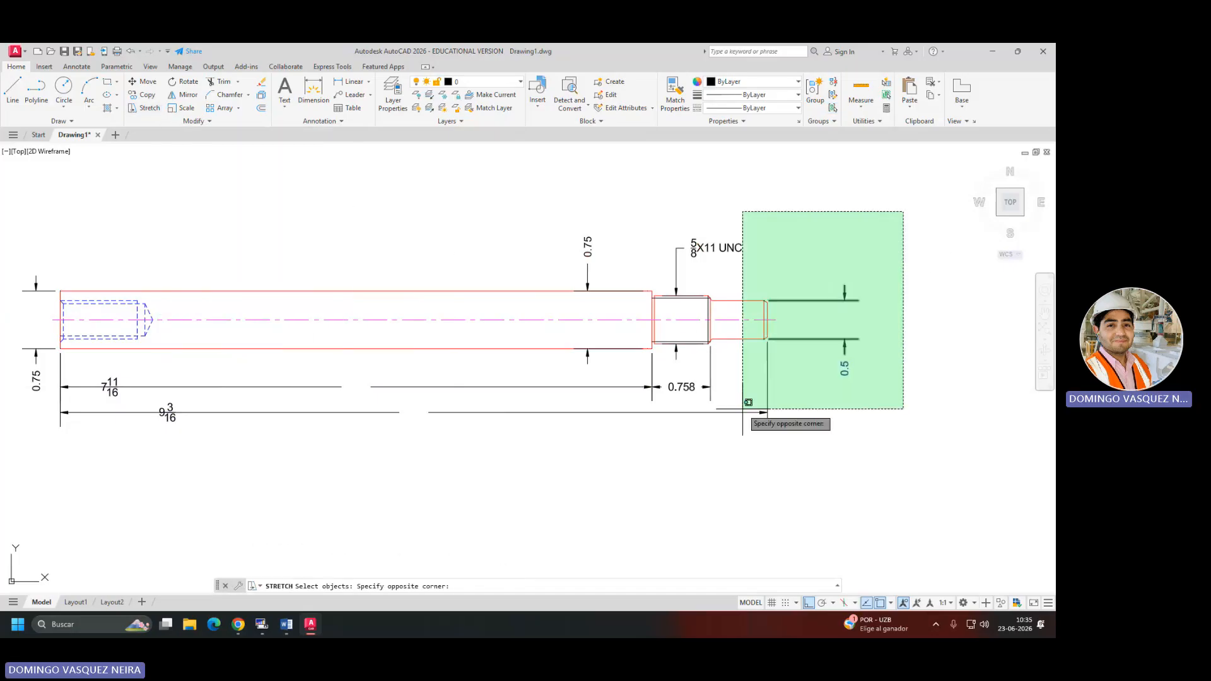
{"action": "left_click", "coordinate": [533, 486]}
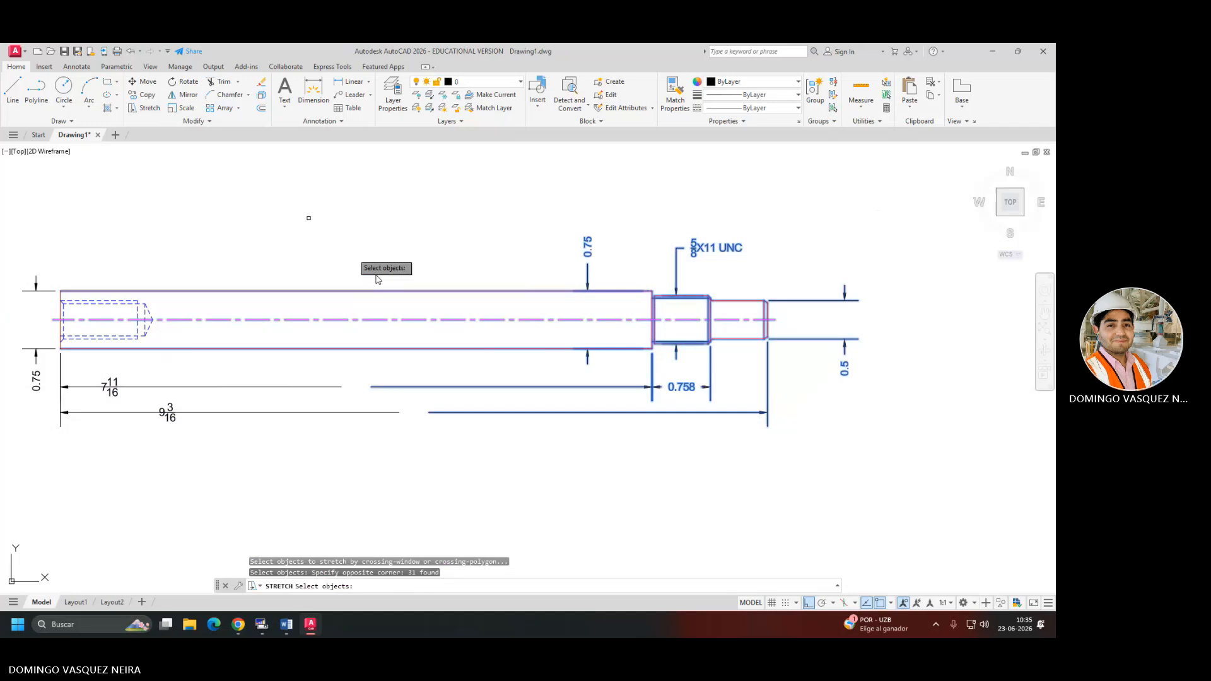
{"action": "key", "text": "Return"}
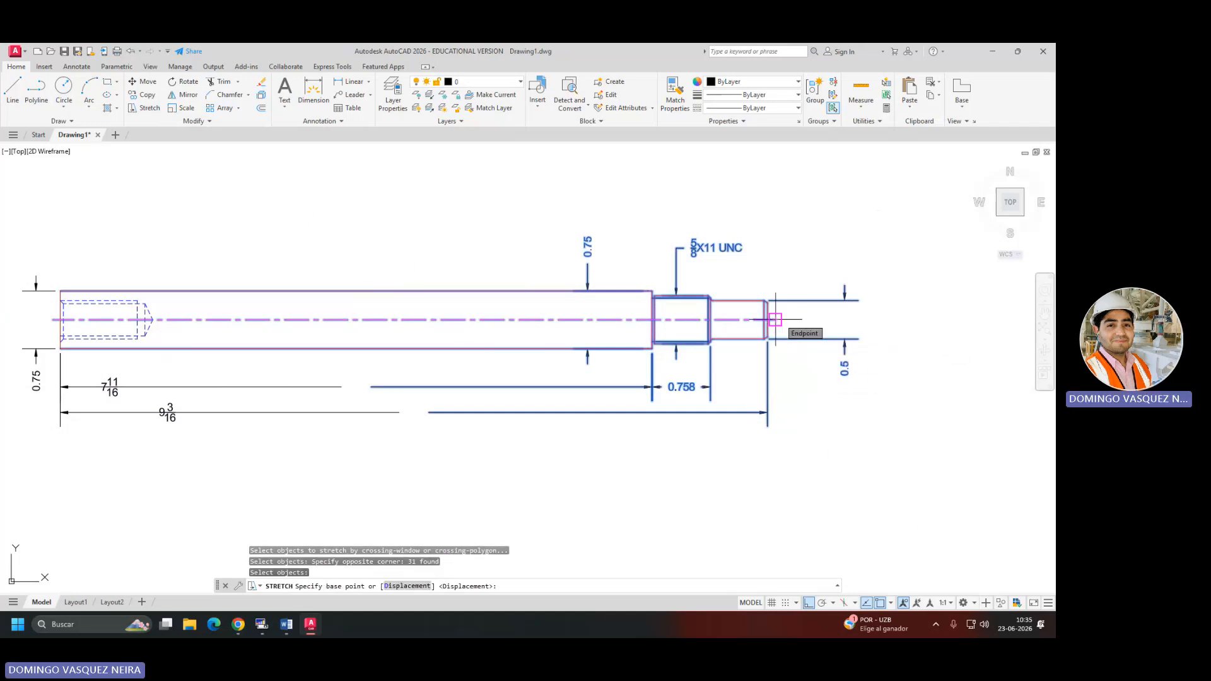
{"action": "left_click", "coordinate": [775, 320]}
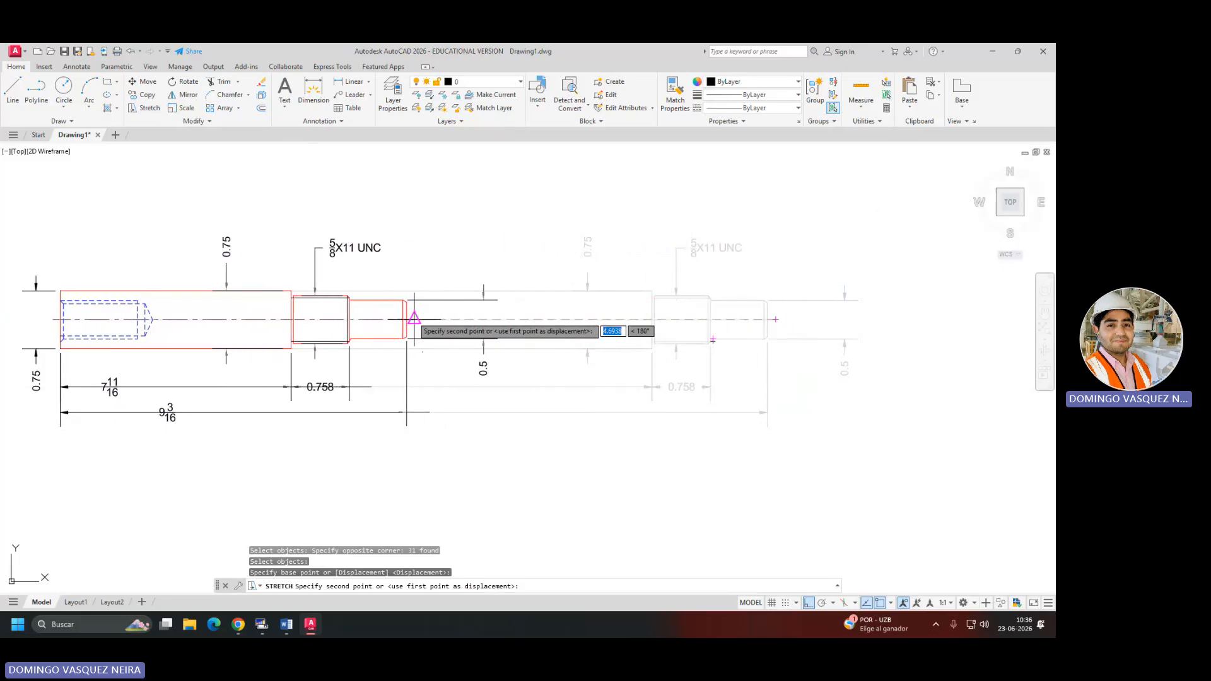
{"action": "left_click", "coordinate": [414, 318]}
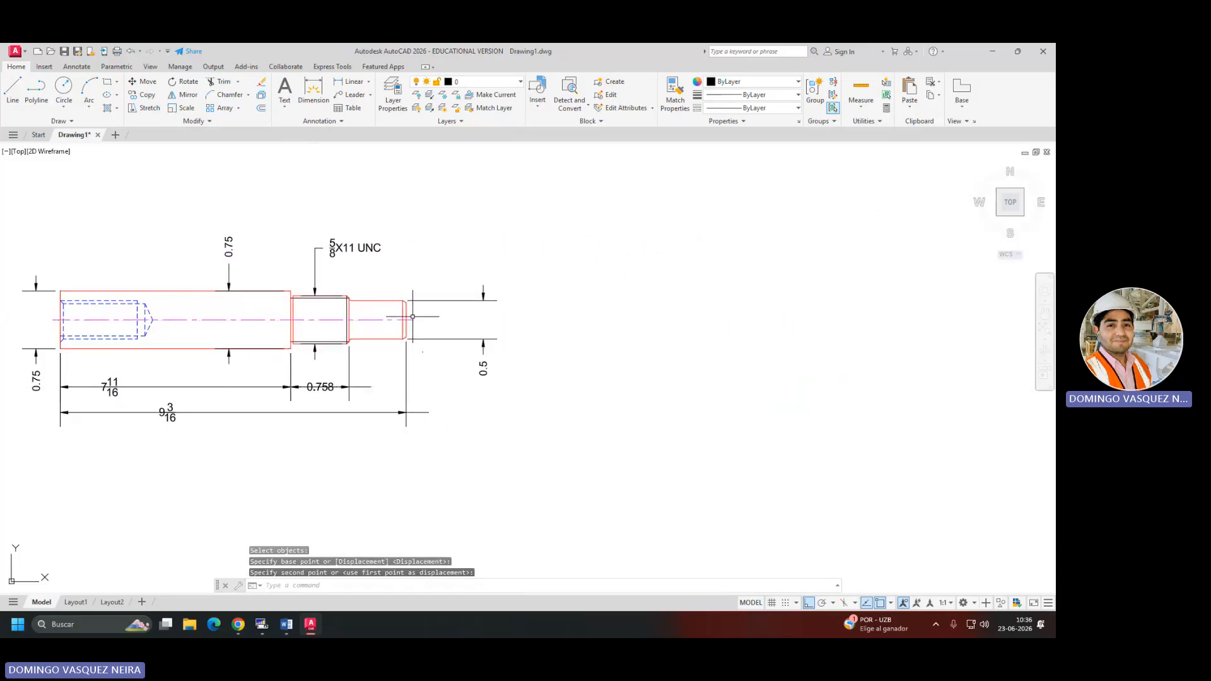
Try to delete the 0.758 dimension together with the long dimension line through the 7 11/16 text, and undo the deletion.
{"action": "mouse_move", "coordinate": [208, 371]}
{"action": "middle_mouse_down"}
{"action": "mouse_move", "coordinate": [426, 352]}
{"action": "mouse_move", "coordinate": [480, 395]}
{"action": "middle_mouse_up"}
{"action": "scroll", "coordinate": [427, 353], "scroll_direction": "up", "scroll_amount": 2}
{"action": "left_click", "coordinate": [609, 400]}
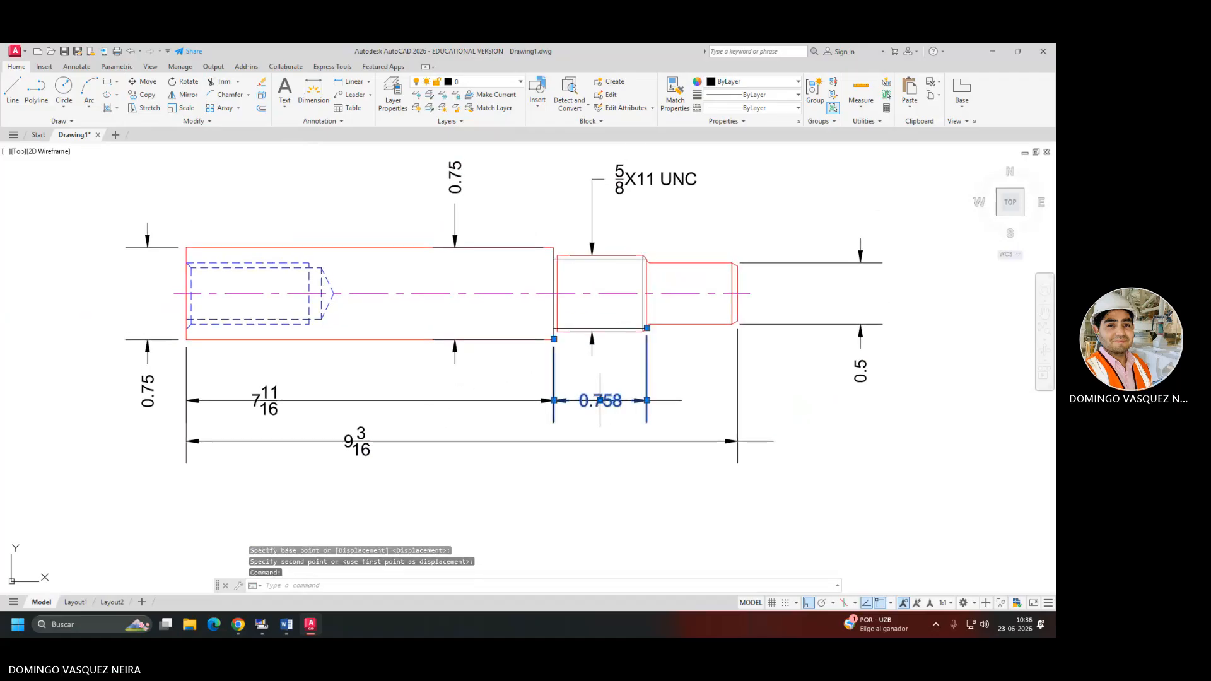
{"action": "left_click", "coordinate": [600, 400]}
{"action": "key", "text": "Escape"}
{"action": "left_click", "coordinate": [473, 403]}
{"action": "left_click", "coordinate": [464, 396]}
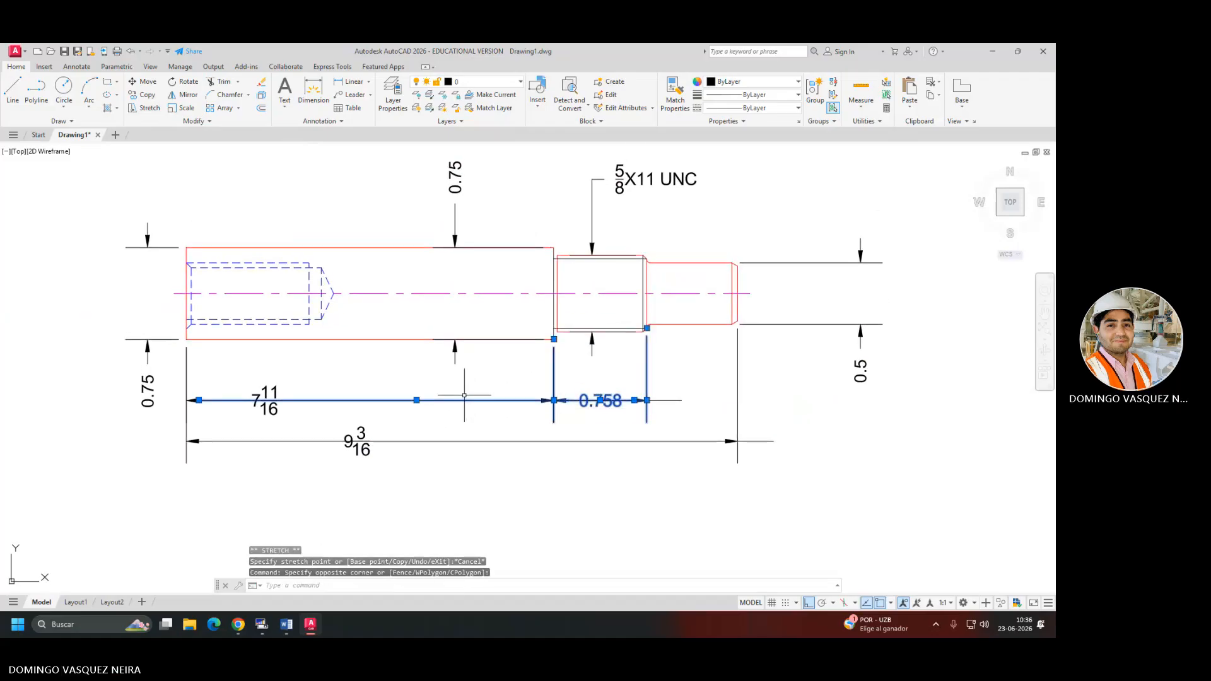
{"action": "key", "text": "Delete"}
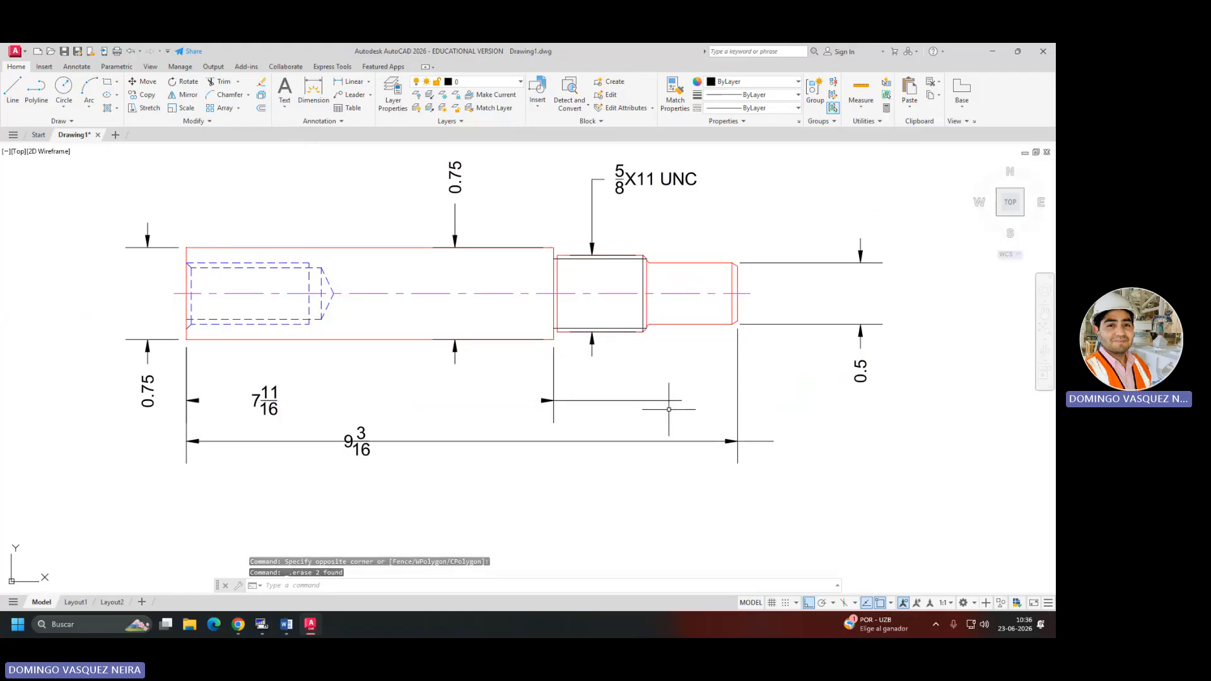
{"action": "key", "text": "ctrl+z"}
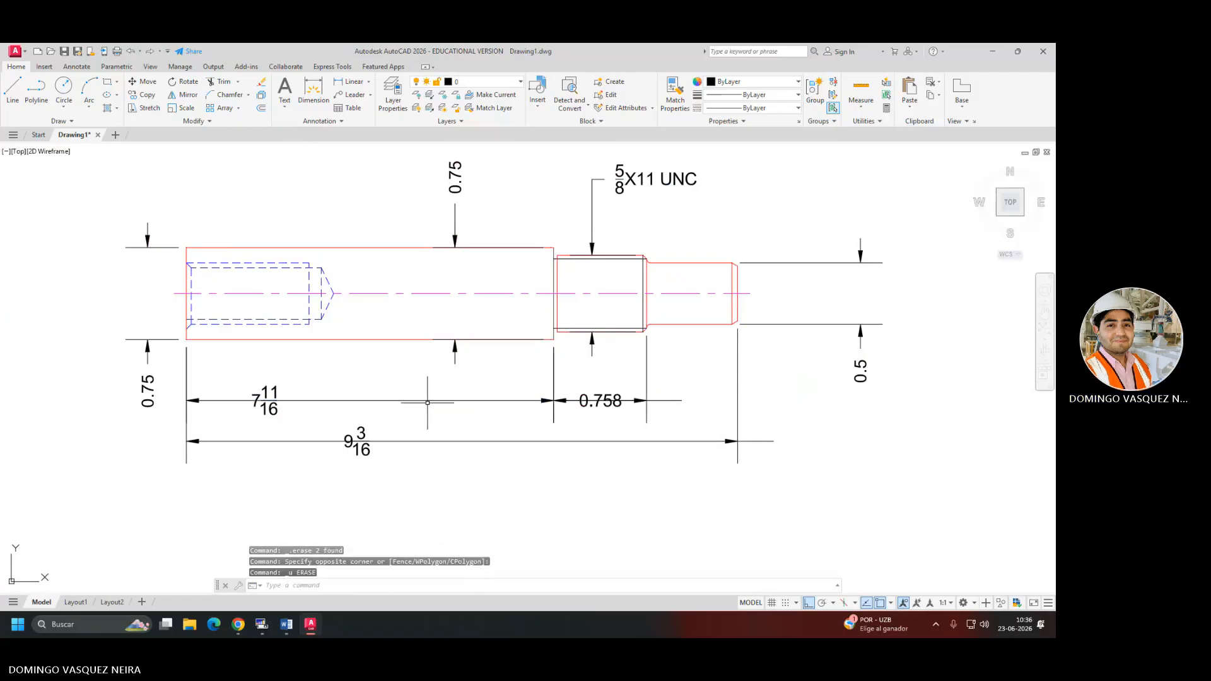
Delete the two dimension line segments running from the bored end through the 7 11/16 and 9 3/16 texts.
{"action": "left_click", "coordinate": [294, 400]}
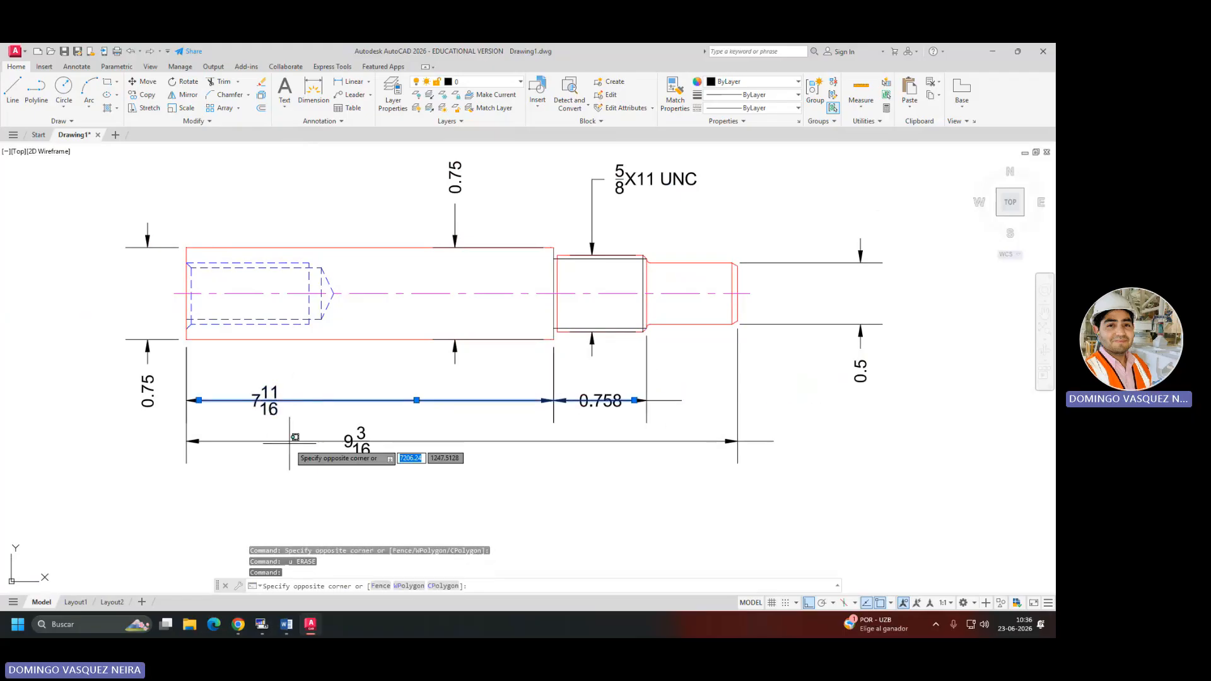
{"action": "key", "text": "Delete"}
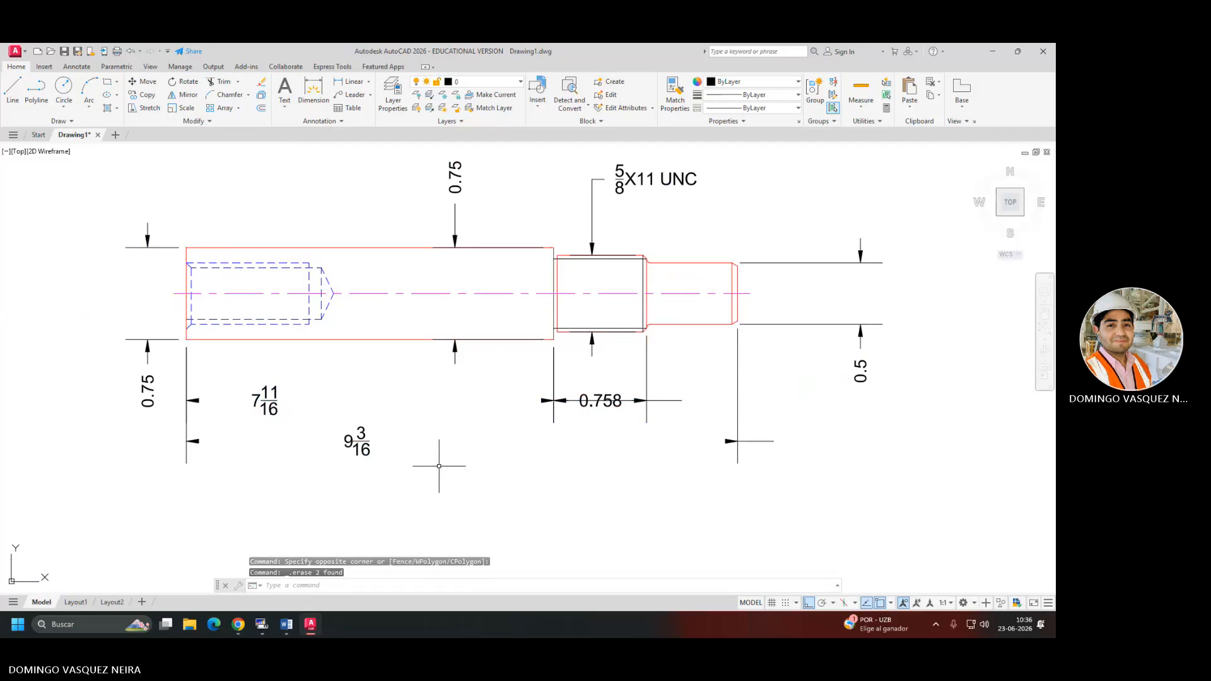
Stretch the remaining dimension line segment crossing the 0.758 dimension back to the 7 11/16 dimension's arrowhead at the bored end.
{"action": "left_click", "coordinate": [662, 402]}
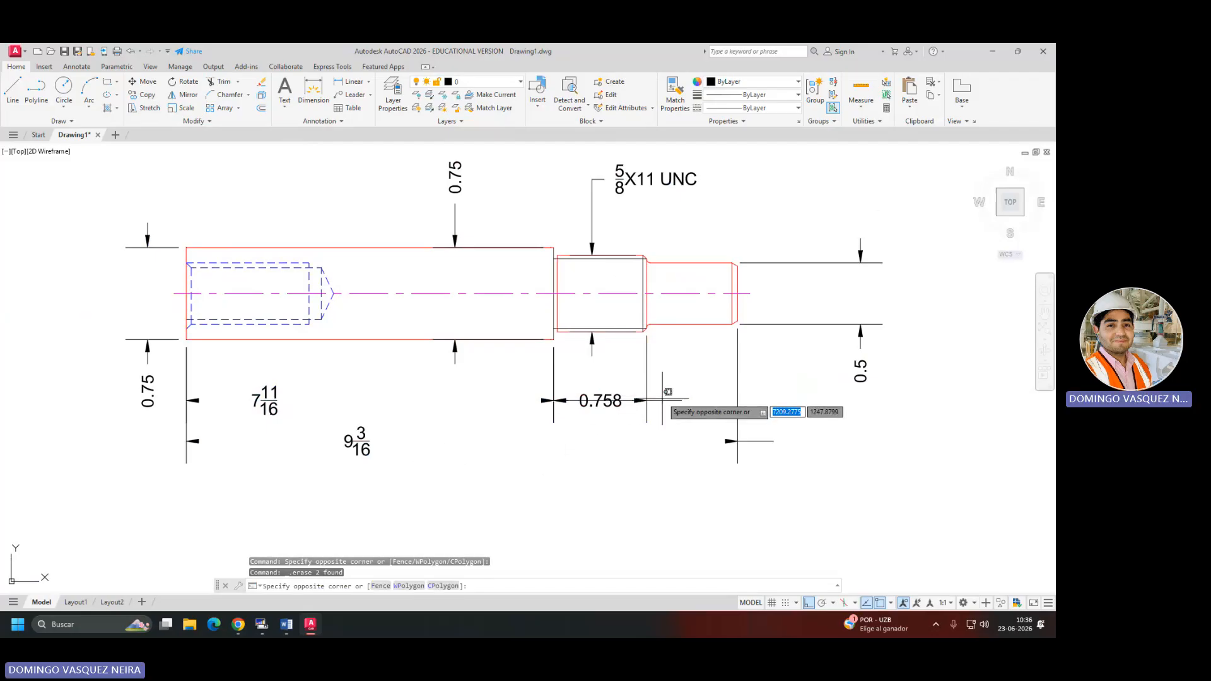
{"action": "left_click", "coordinate": [660, 401]}
{"action": "left_click", "coordinate": [682, 400]}
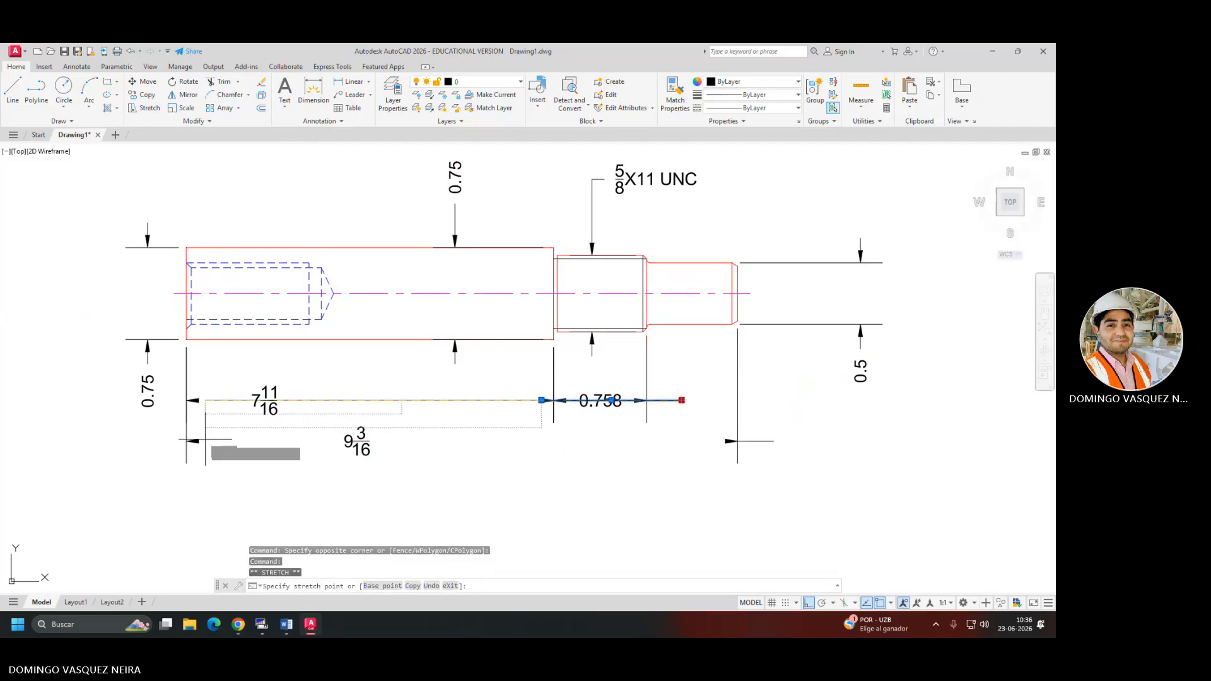
{"action": "left_click", "coordinate": [199, 402]}
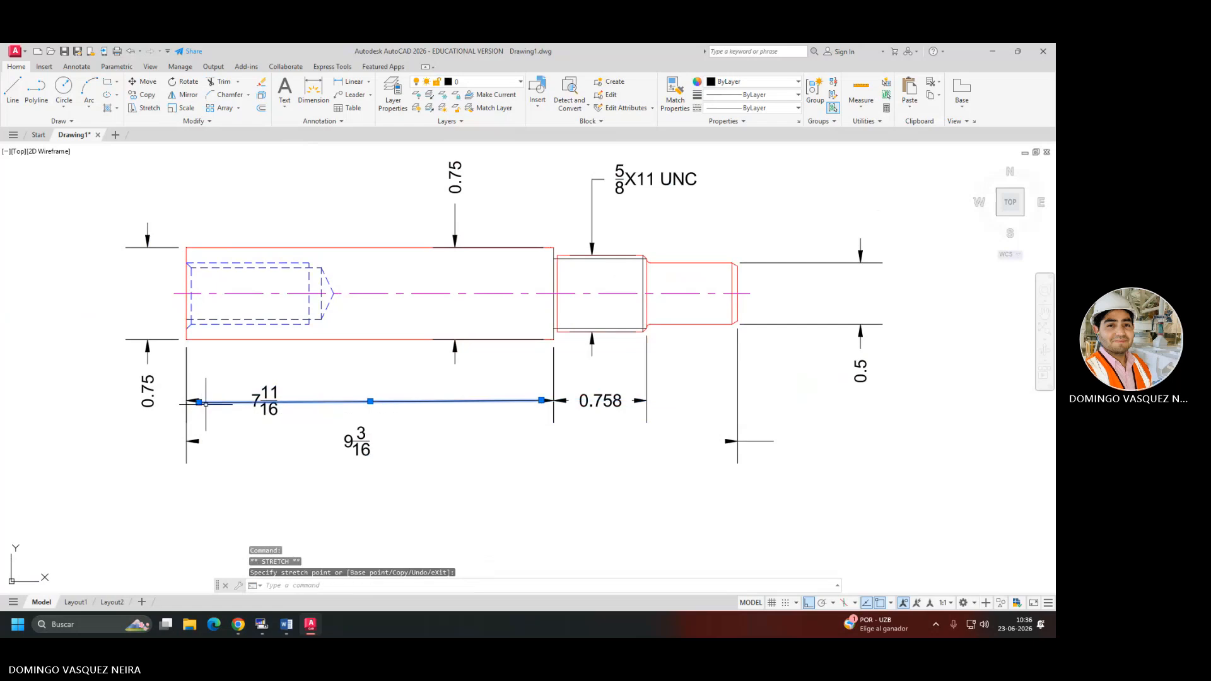
{"action": "scroll", "coordinate": [152, 413], "scroll_direction": "up", "scroll_amount": 6}
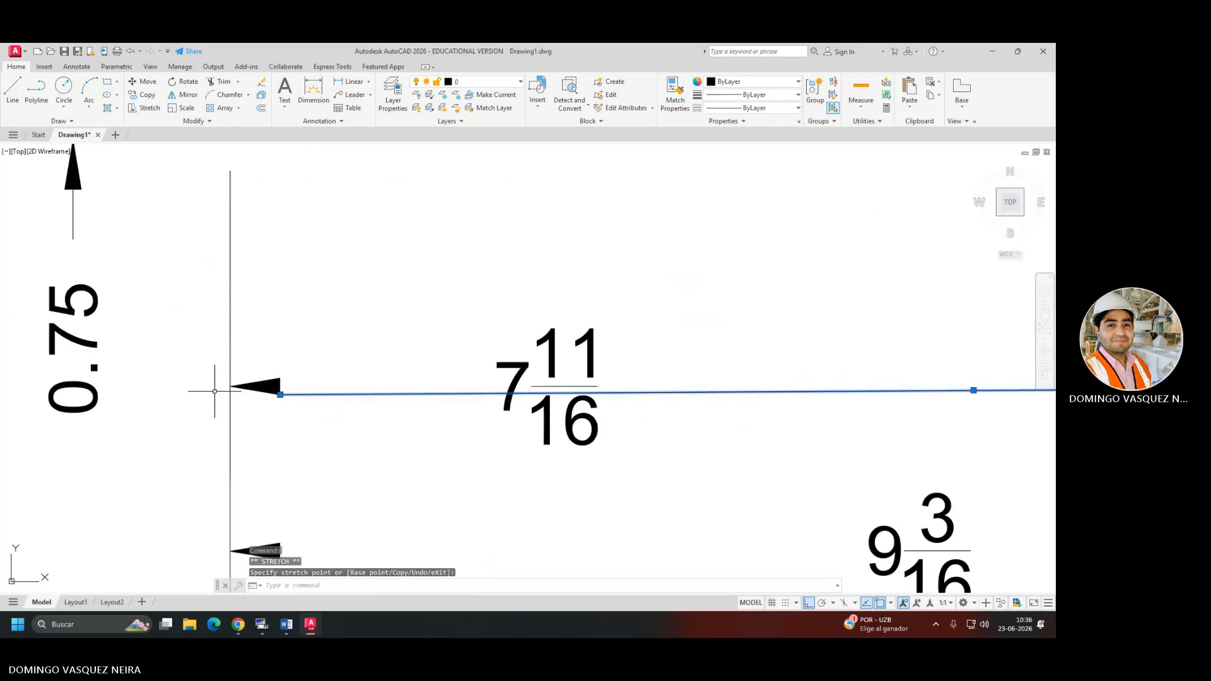
{"action": "left_click", "coordinate": [281, 393]}
{"action": "scroll", "coordinate": [460, 411], "scroll_direction": "down", "scroll_amount": 5}
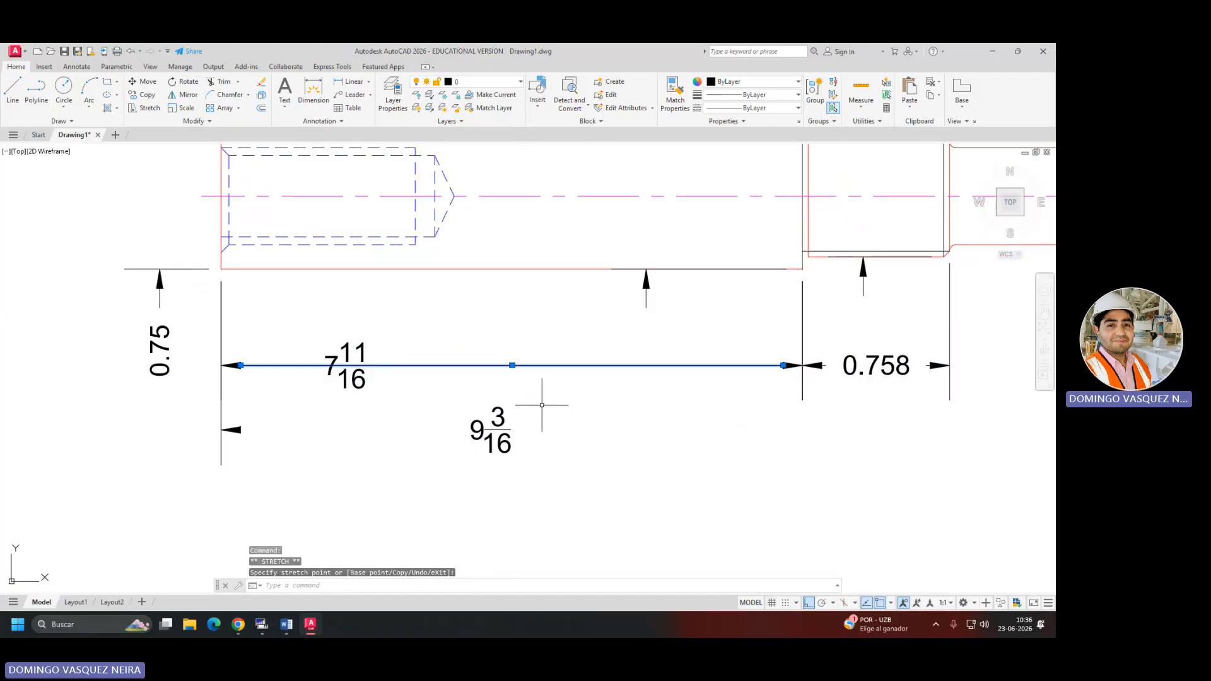
Delete the remaining 7 11/16 dimension line, plus the 9 3/16 line segment and arrowhead at the shaft's threaded end.
{"action": "mouse_move", "coordinate": [647, 419]}
{"action": "middle_mouse_down"}
{"action": "mouse_move", "coordinate": [608, 422]}
{"action": "mouse_move", "coordinate": [588, 404]}
{"action": "mouse_move", "coordinate": [546, 422]}
{"action": "middle_mouse_up"}
{"action": "scroll", "coordinate": [588, 404], "scroll_direction": "down", "scroll_amount": 2}
{"action": "key", "text": "Delete"}
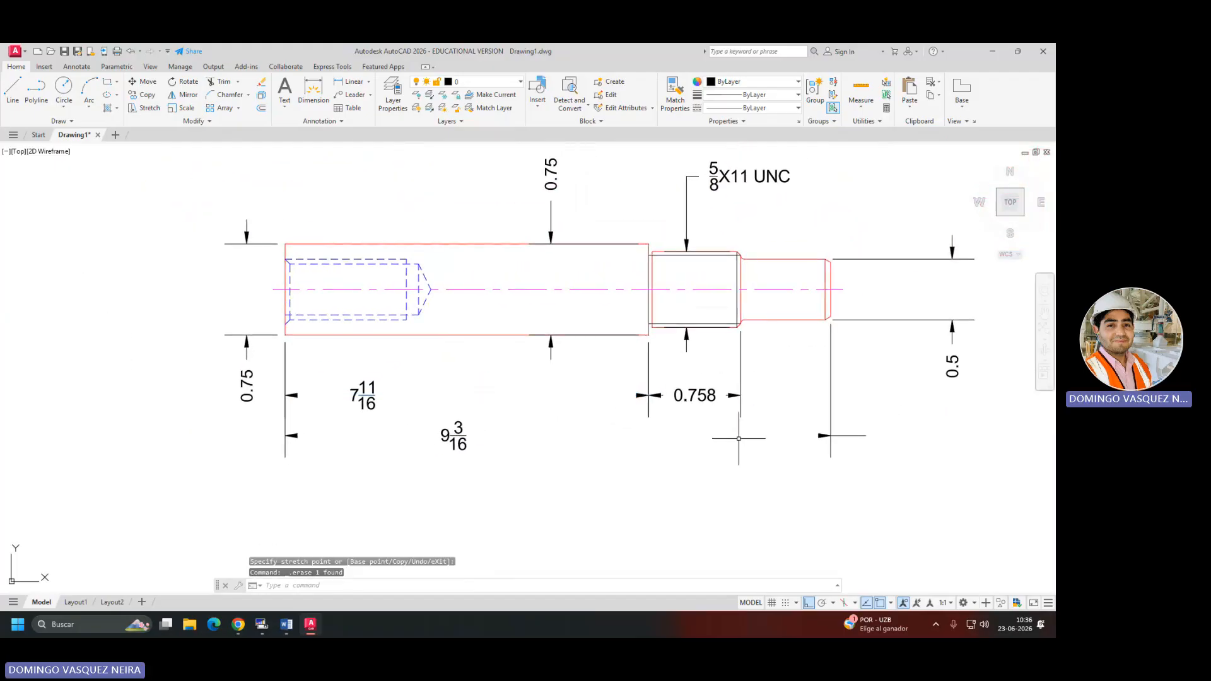
{"action": "left_click", "coordinate": [862, 440]}
{"action": "left_click", "coordinate": [850, 425]}
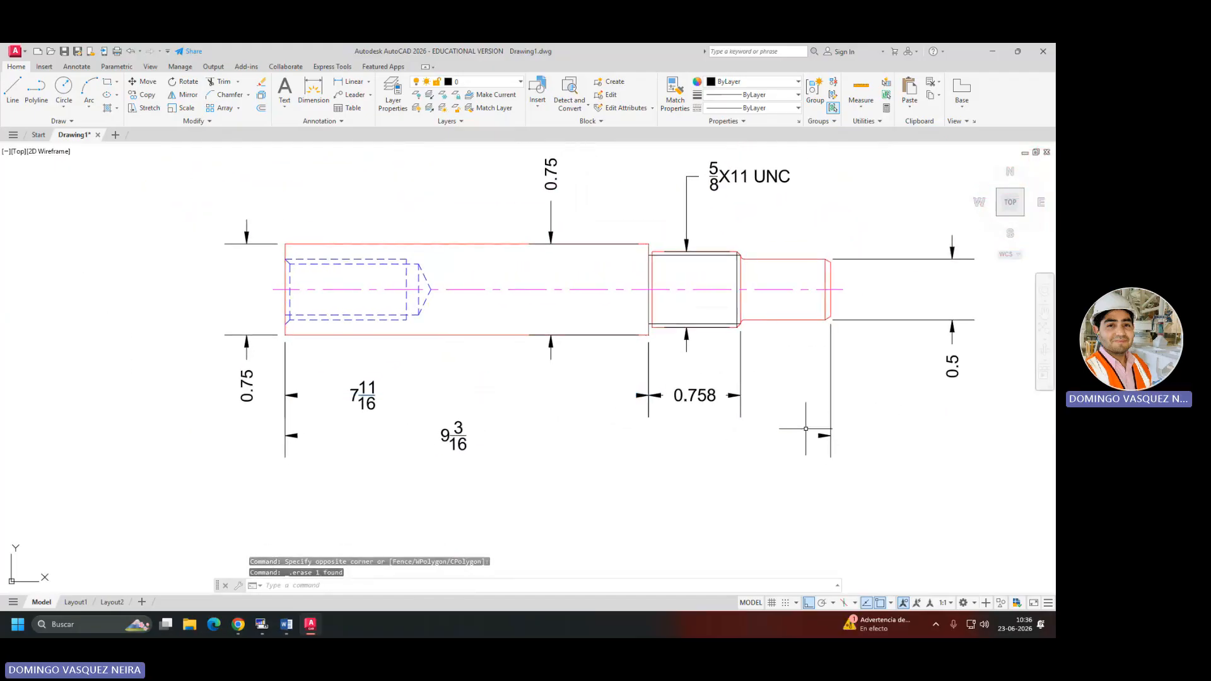
{"action": "key", "text": "Delete"}
Delete the exploded arrowheads and extension lines at the bored end and the overall-length extension line at the opposite end.
{"action": "left_click", "coordinate": [322, 456]}
{"action": "left_click", "coordinate": [295, 433]}
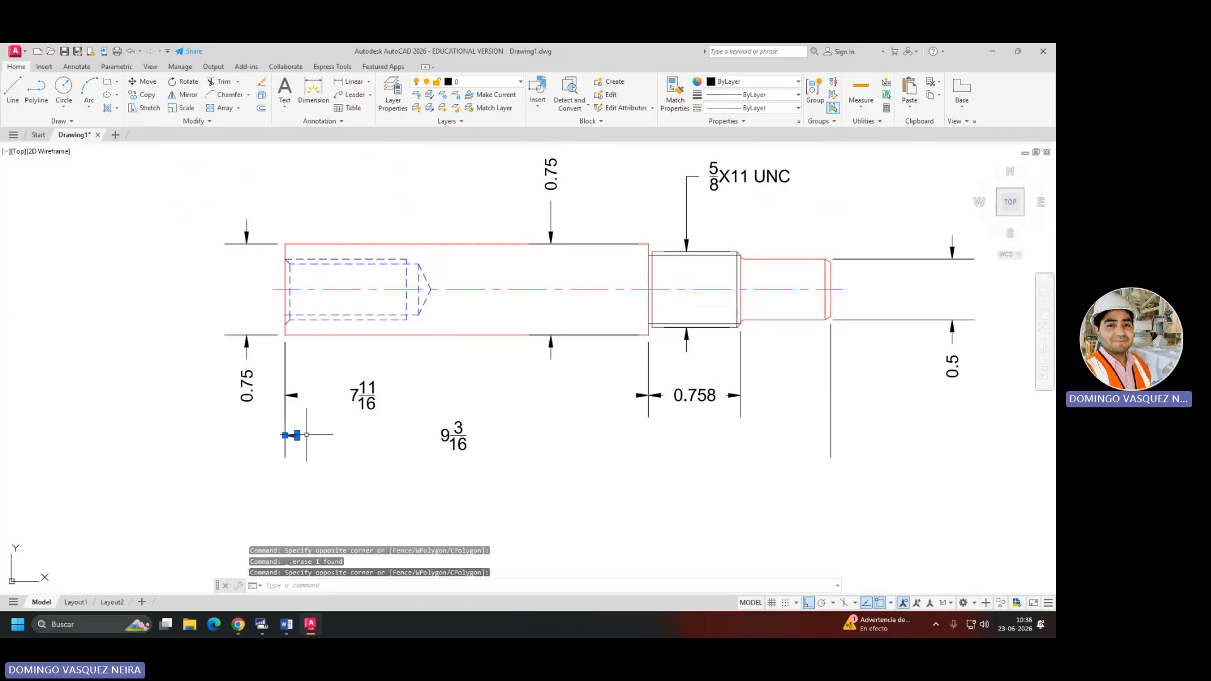
{"action": "left_click", "coordinate": [314, 381]}
{"action": "left_click", "coordinate": [276, 470]}
{"action": "key", "text": "Delete"}
{"action": "left_click", "coordinate": [882, 426]}
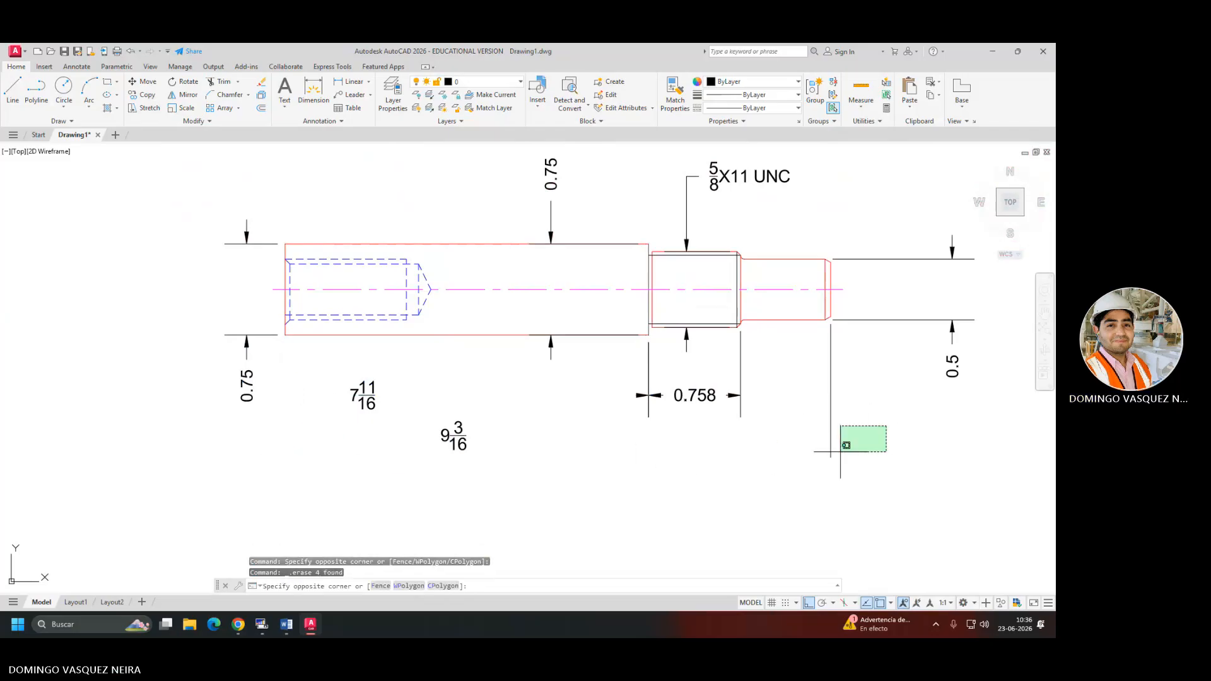
{"action": "left_click", "coordinate": [824, 449]}
{"action": "key", "text": "Delete"}
{"action": "middle_click_drag", "start_coordinate": [596, 376], "coordinate": [629, 417]}
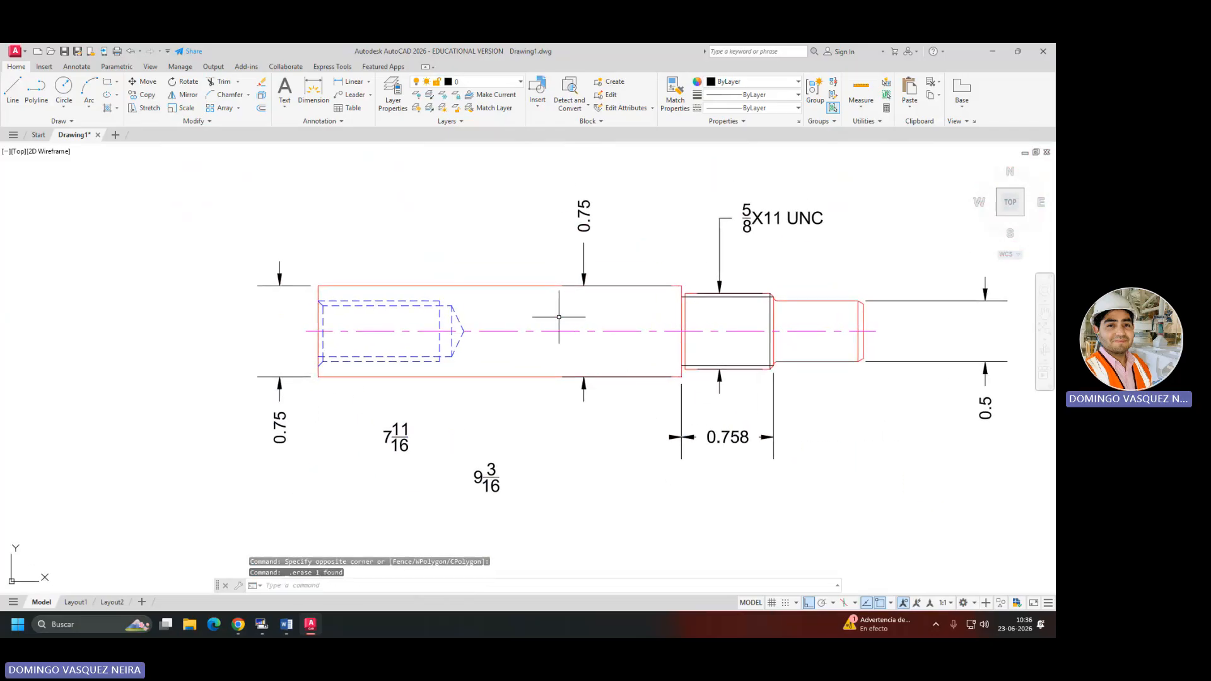
Check the break symbol in the Word reference and, back in AutoCAD, draw a three-point arc from the shaft body's upper edge to its centerline.
{"action": "middle_click_drag", "start_coordinate": [559, 317], "coordinate": [590, 354]}
{"action": "key", "text": "alt+Tab"}
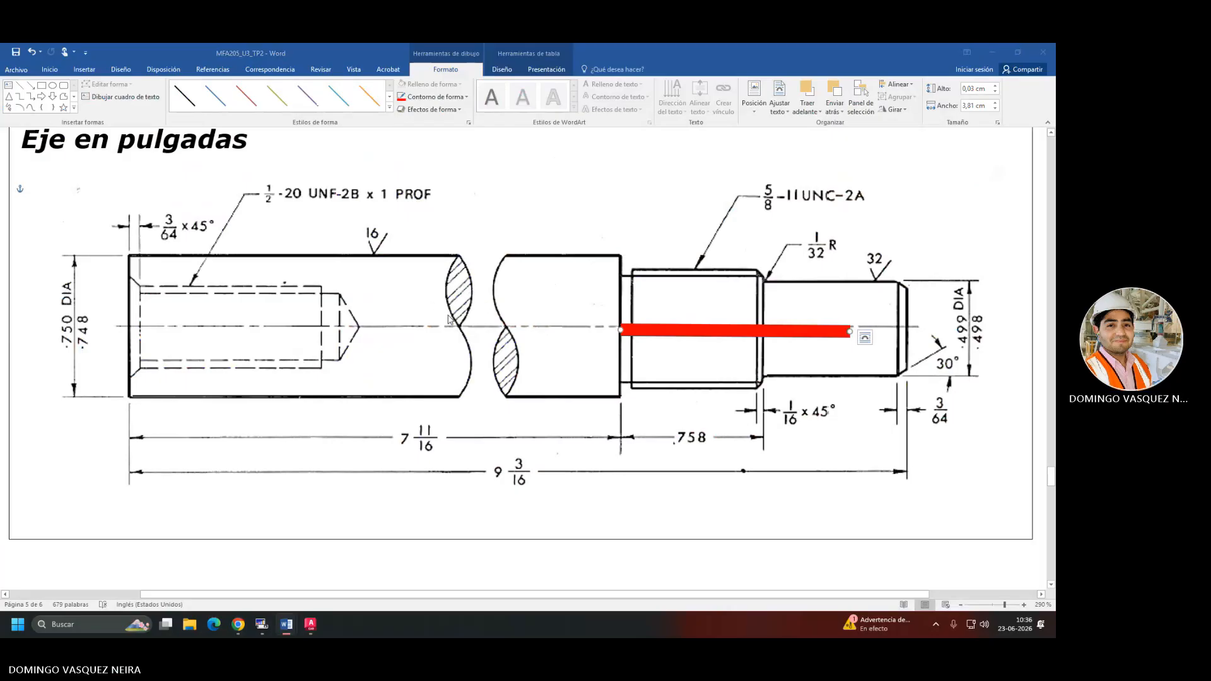
{"action": "key", "text": "alt+Tab"}
{"action": "middle_click_drag", "start_coordinate": [559, 346], "coordinate": [538, 343]}
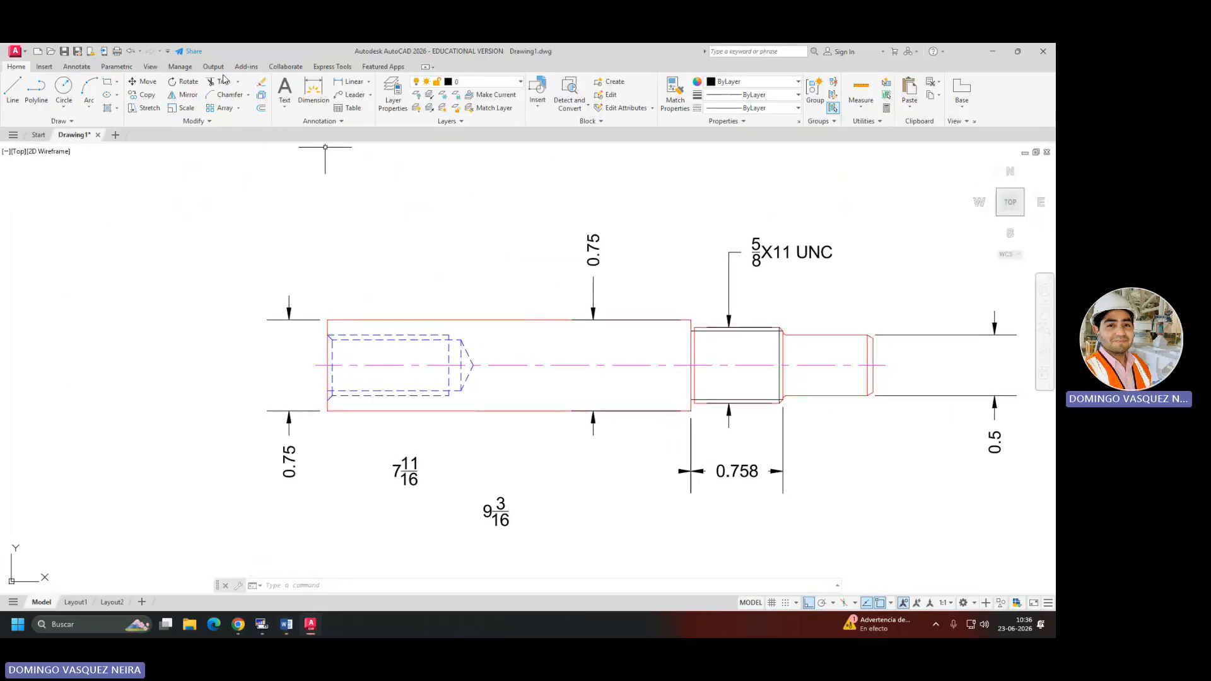
{"action": "left_click", "coordinate": [97, 91]}
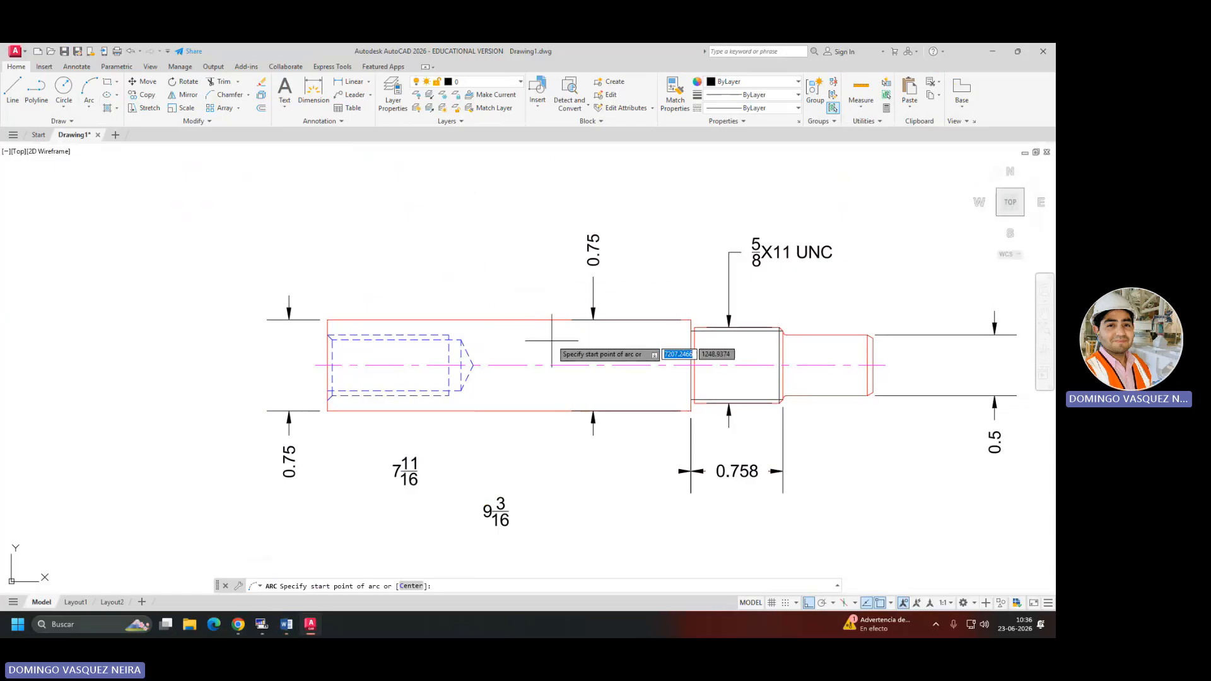
{"action": "left_click", "coordinate": [510, 320]}
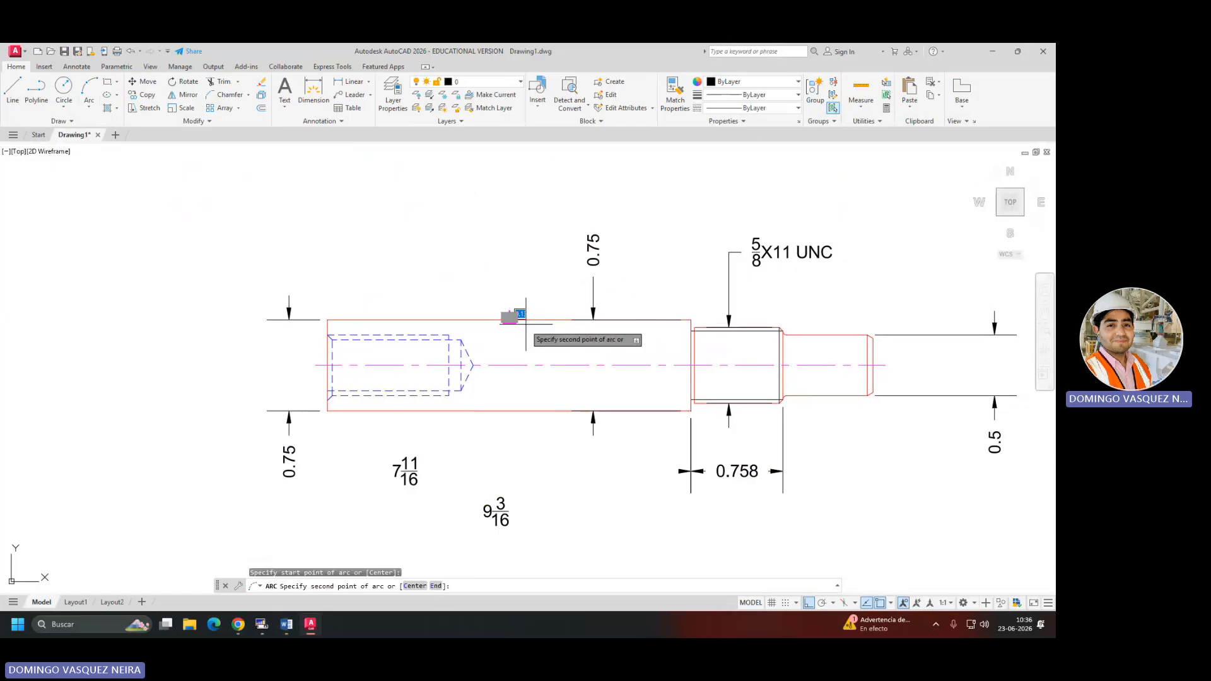
{"action": "left_click", "coordinate": [496, 344]}
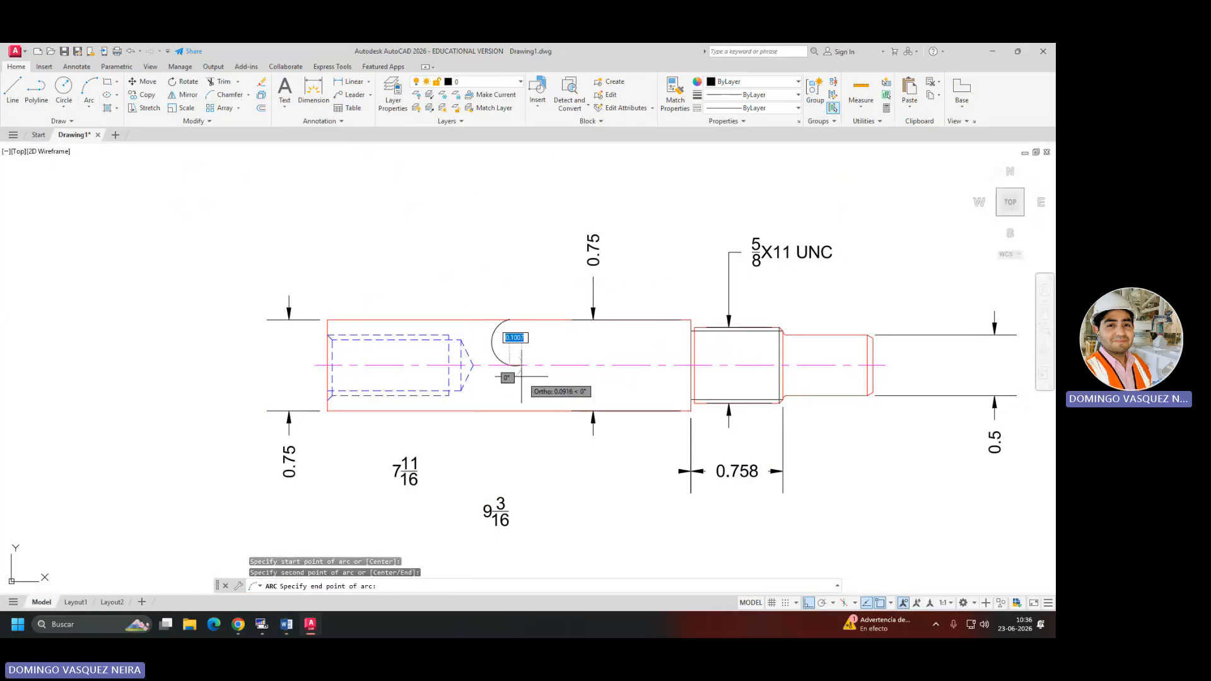
{"action": "left_click", "coordinate": [520, 366]}
{"action": "scroll", "coordinate": [508, 362], "scroll_direction": "up", "scroll_amount": 4}
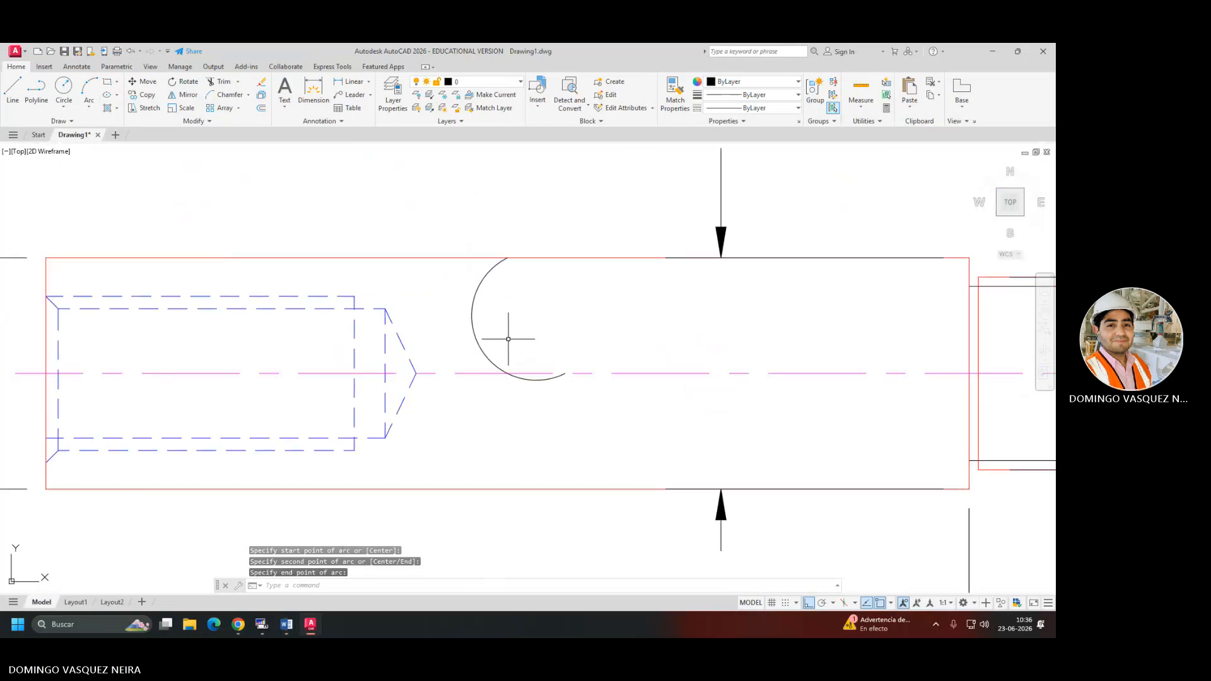
{"action": "left_click", "coordinate": [509, 338]}
{"action": "left_click", "coordinate": [446, 338]}
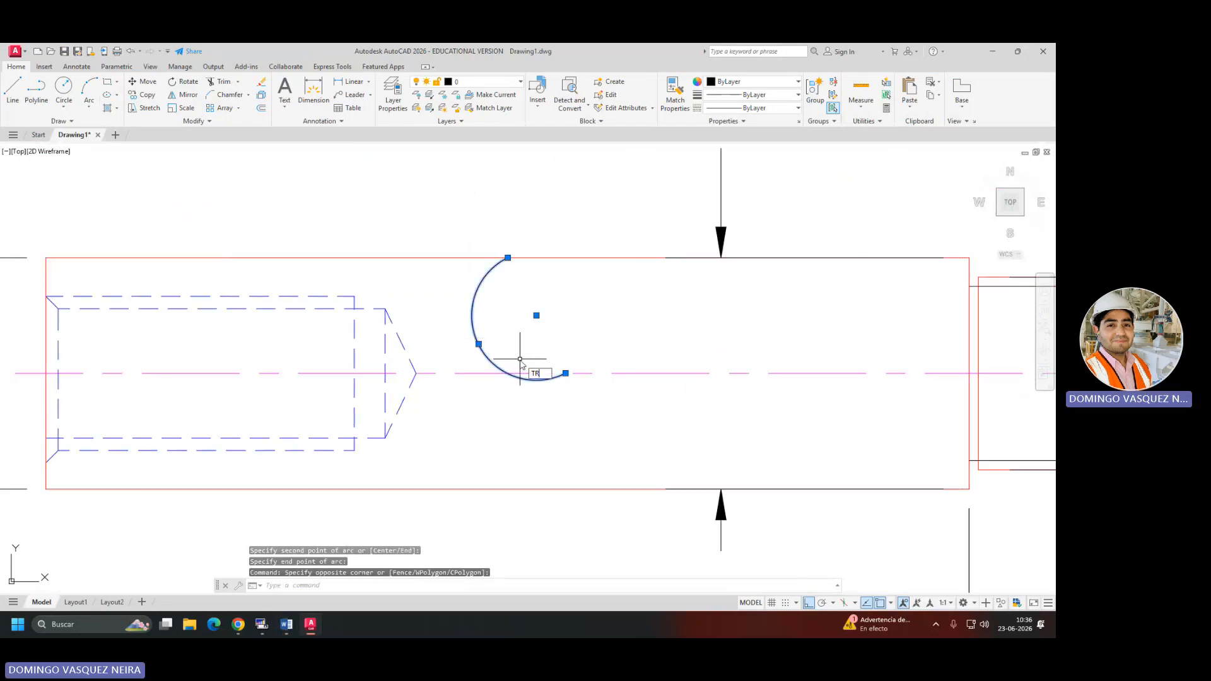
{"action": "key", "text": "Escape"}
{"action": "key", "text": "Return"}
{"action": "key", "text": "Return"}
{"action": "key", "text": "Escape"}
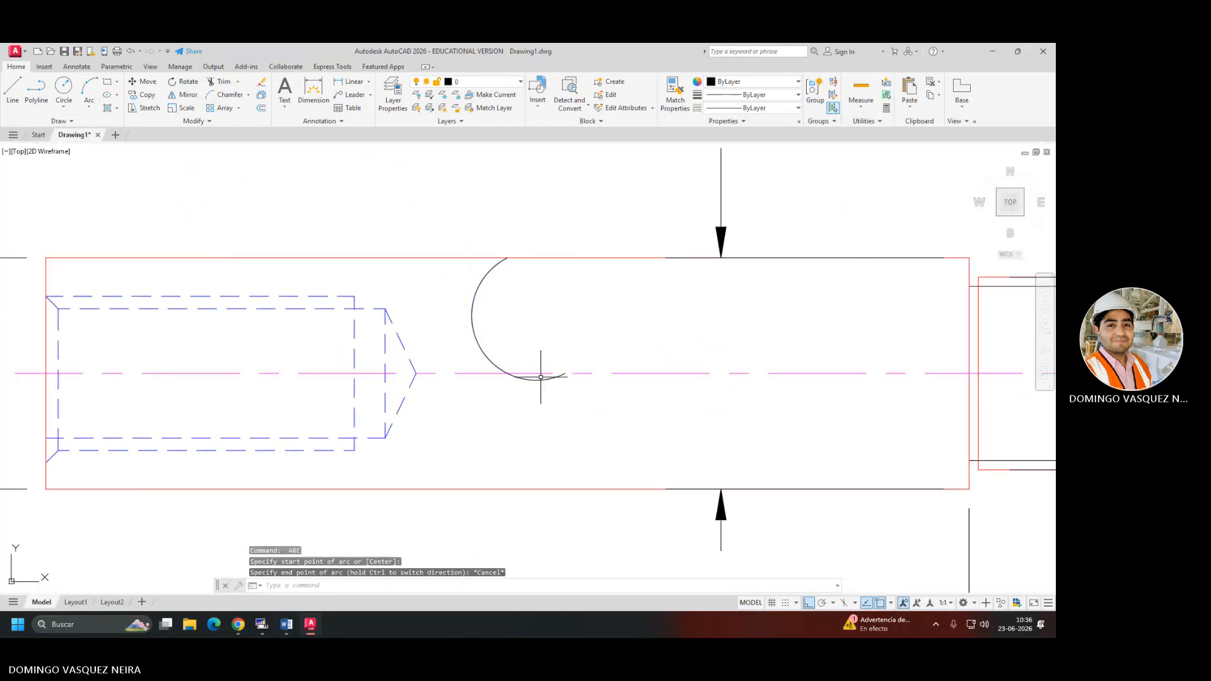
Trim off the end of the break arc that extends below the shaft's centerline.
{"action": "key", "text": "Escape"}
{"action": "type", "text": "tr"}
{"action": "key", "text": "Return"}
{"action": "left_click", "coordinate": [539, 379]}
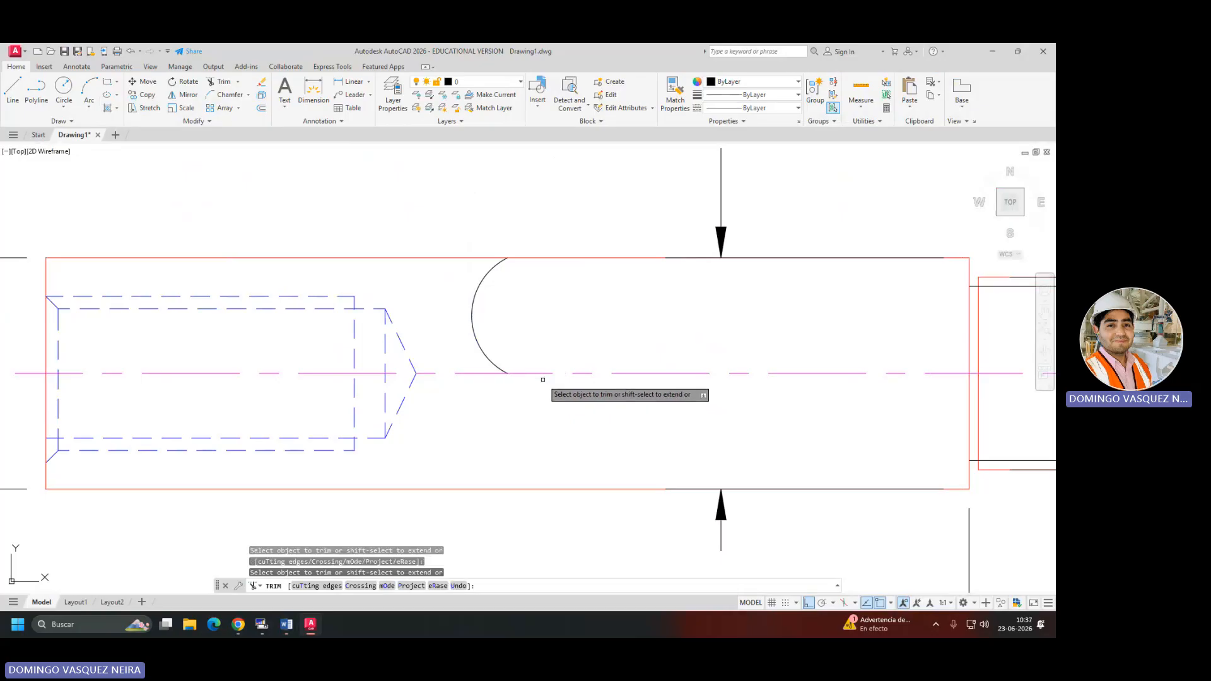
{"action": "key", "text": "Escape"}
Flatten the break arc by stretching its midpoint closer to the line between its ends.
{"action": "left_click", "coordinate": [483, 358]}
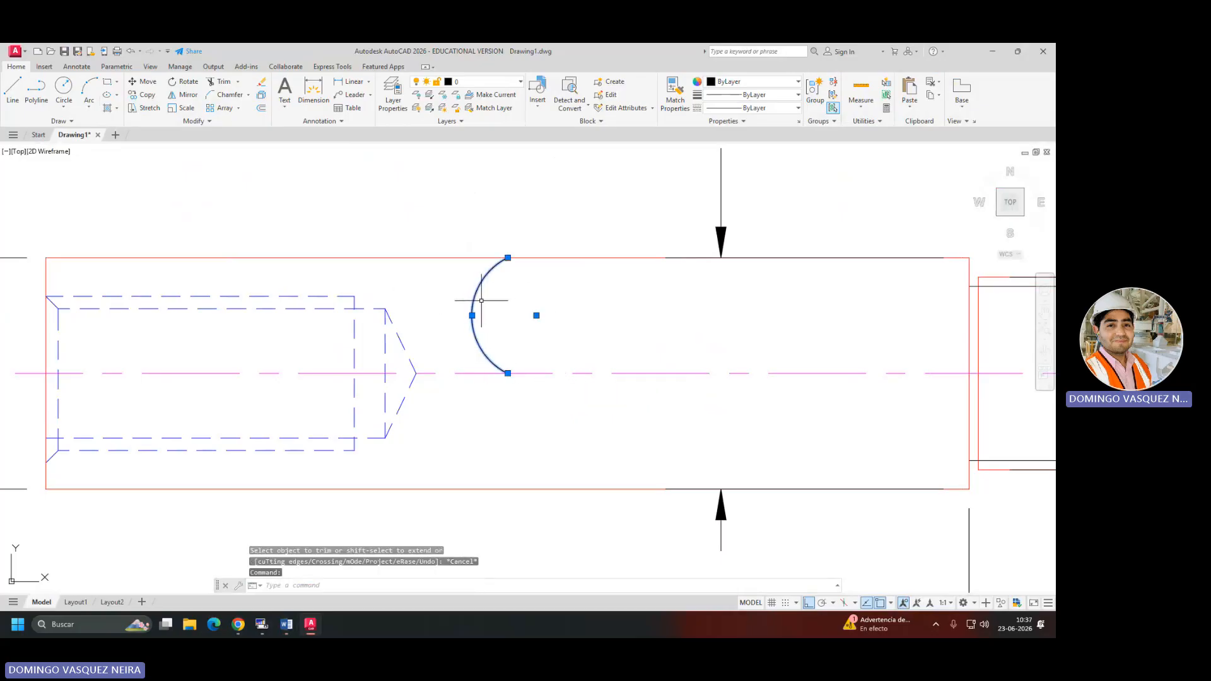
{"action": "key", "text": "alt+Tab"}
{"action": "key", "text": "alt+Tab"}
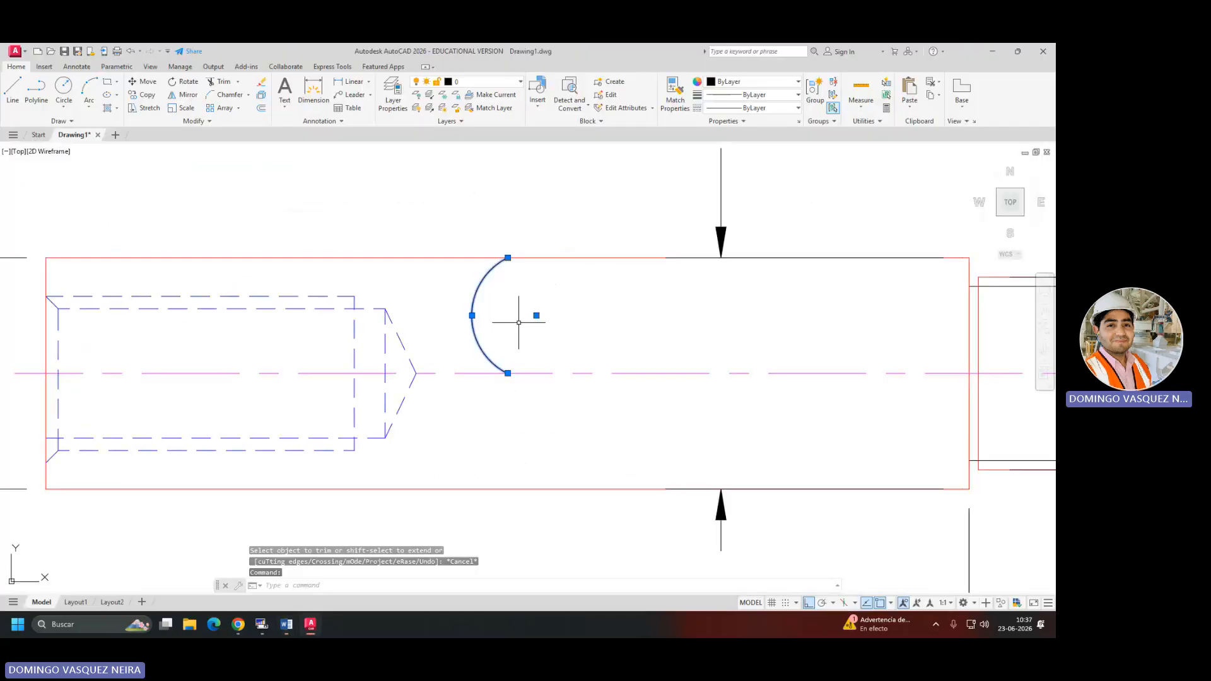
{"action": "left_click", "coordinate": [472, 315]}
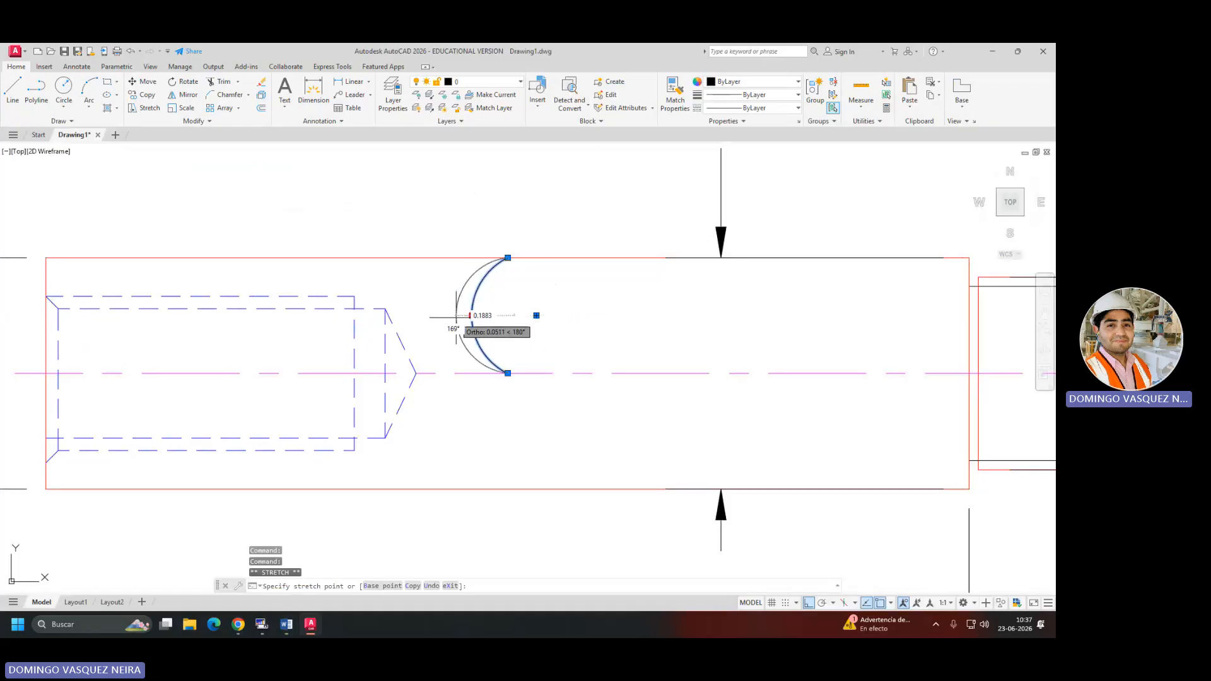
{"action": "left_click", "coordinate": [486, 315]}
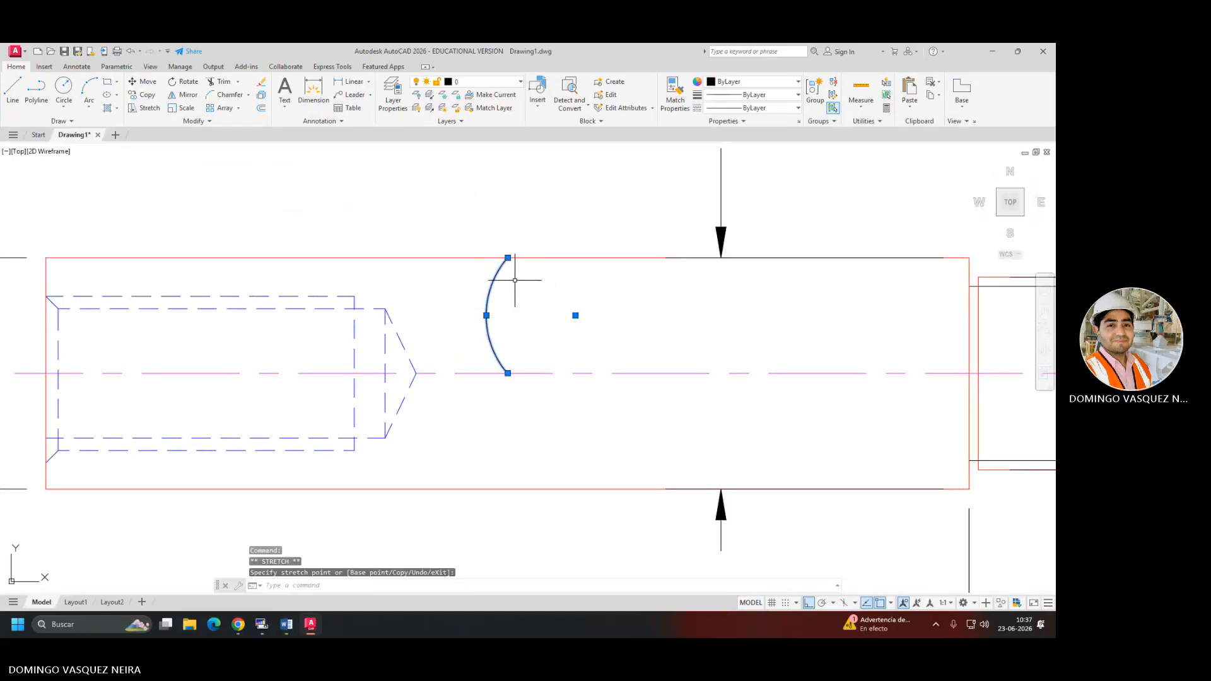
Mirror the break arc about the vertical line through its upper end, keeping the original, to form a closed lens.
{"action": "left_click", "coordinate": [186, 96]}
{"action": "left_click", "coordinate": [508, 258]}
{"action": "left_click", "coordinate": [510, 221]}
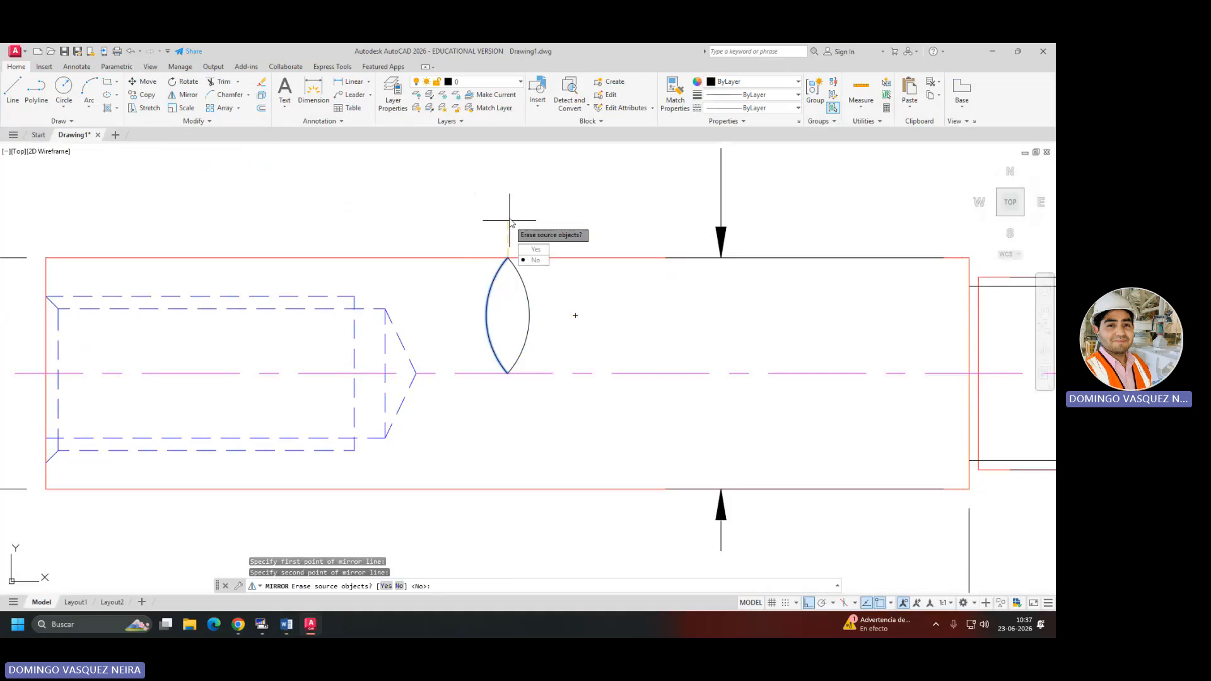
{"action": "key", "text": "Return"}
Mirror both break arcs about the shaft's centerline, keeping the originals, to form a second lens below.
{"action": "left_click", "coordinate": [543, 306]}
{"action": "left_click", "coordinate": [482, 360]}
{"action": "key", "text": "Return"}
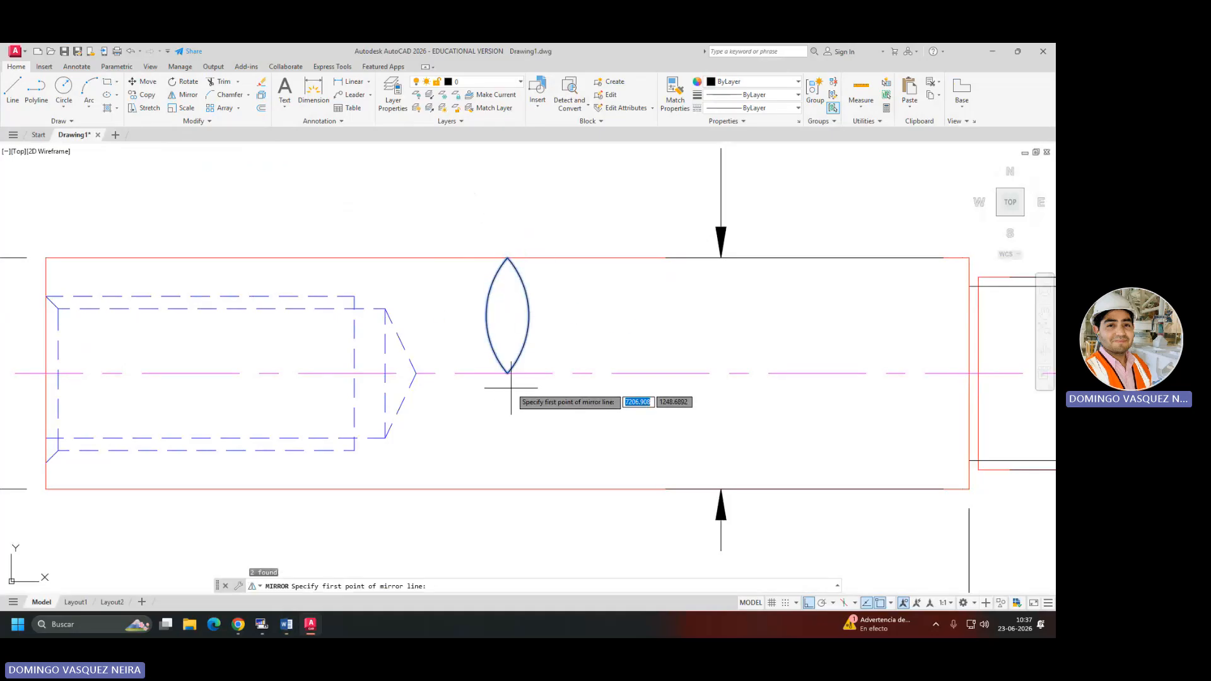
{"action": "left_click", "coordinate": [508, 373]}
{"action": "left_click", "coordinate": [577, 401]}
{"action": "key", "text": "Return"}
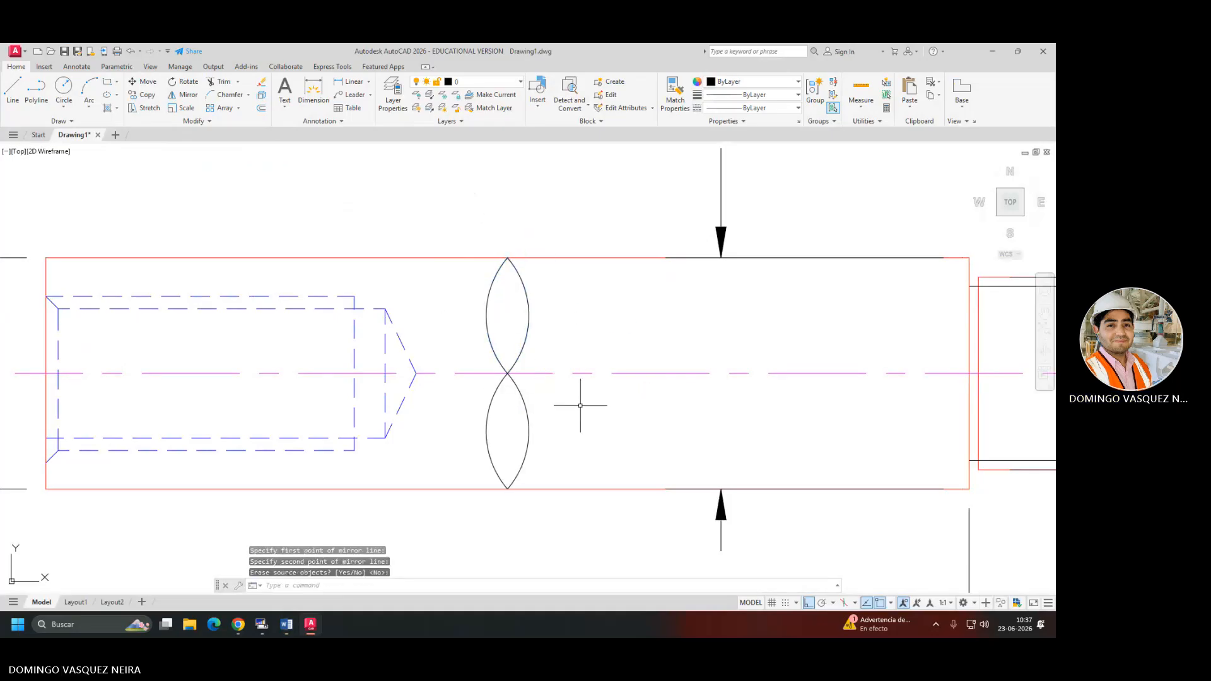
Check the break symbol in the Word reference and, back in AutoCAD, copy the four break arcs horizontally toward the threaded end.
{"action": "key", "text": "alt+Tab"}
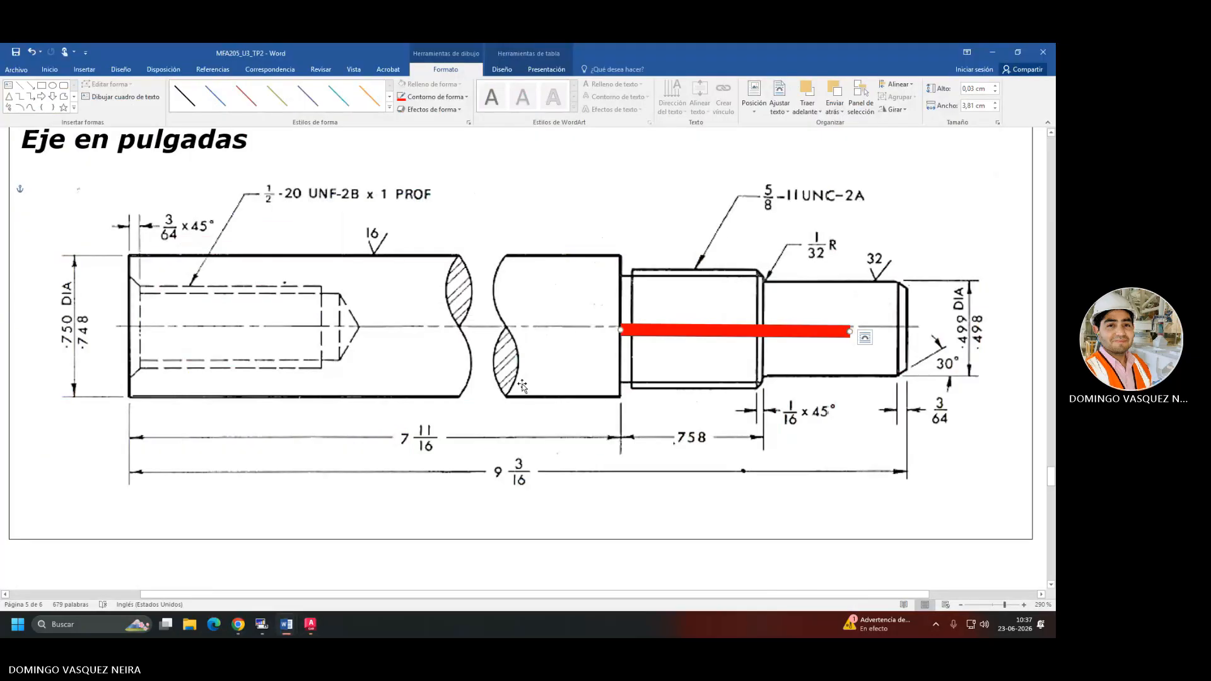
{"action": "key", "text": "alt+Tab"}
{"action": "left_click", "coordinate": [492, 395]}
{"action": "left_click", "coordinate": [480, 405]}
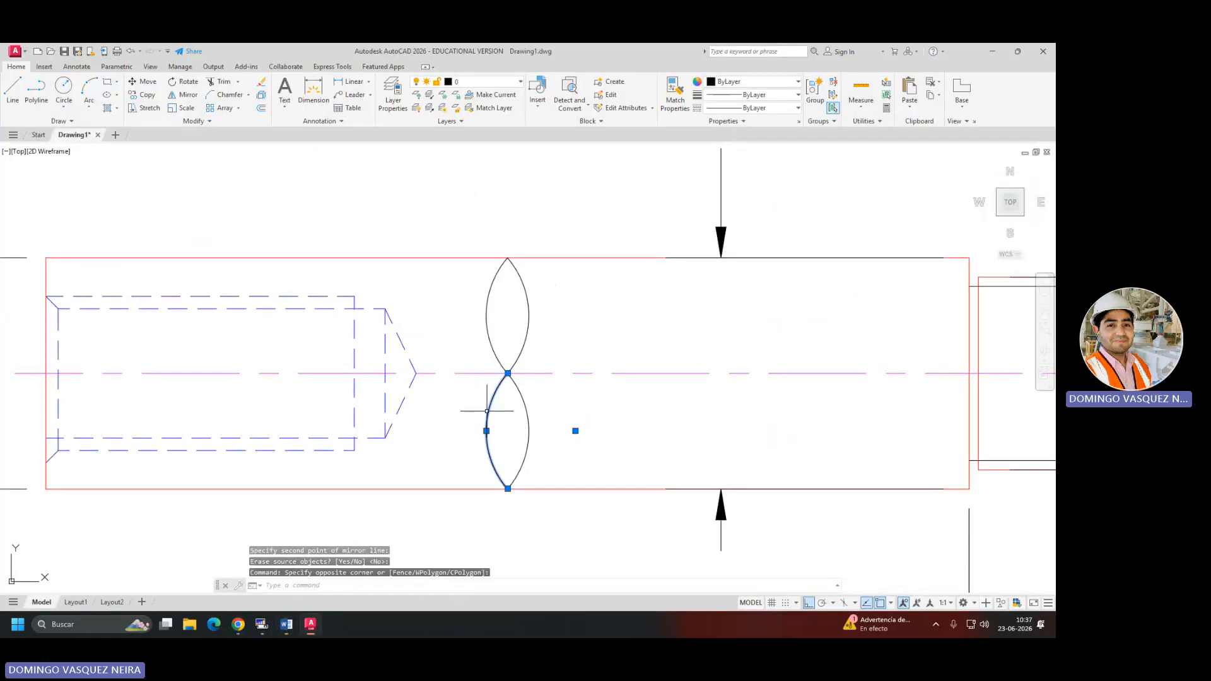
{"action": "left_click", "coordinate": [544, 304]}
{"action": "left_click", "coordinate": [462, 318]}
{"action": "left_click", "coordinate": [549, 419]}
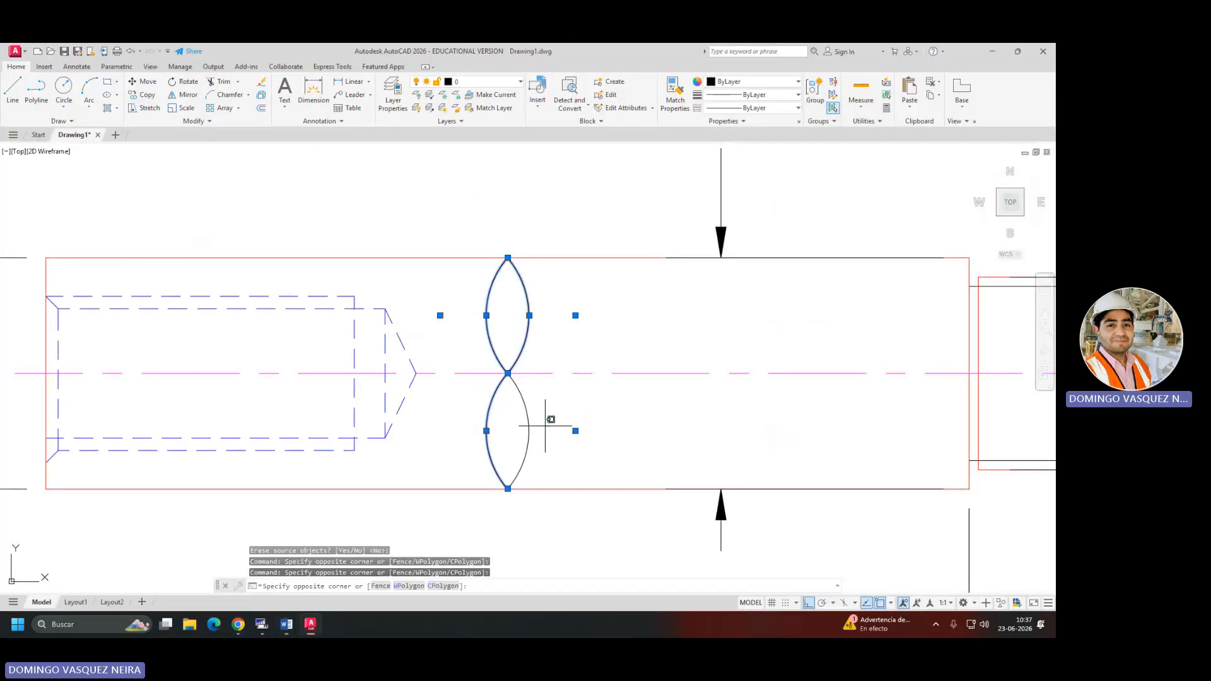
{"action": "left_click", "coordinate": [506, 436]}
{"action": "type", "text": "co"}
{"action": "key", "text": "Return"}
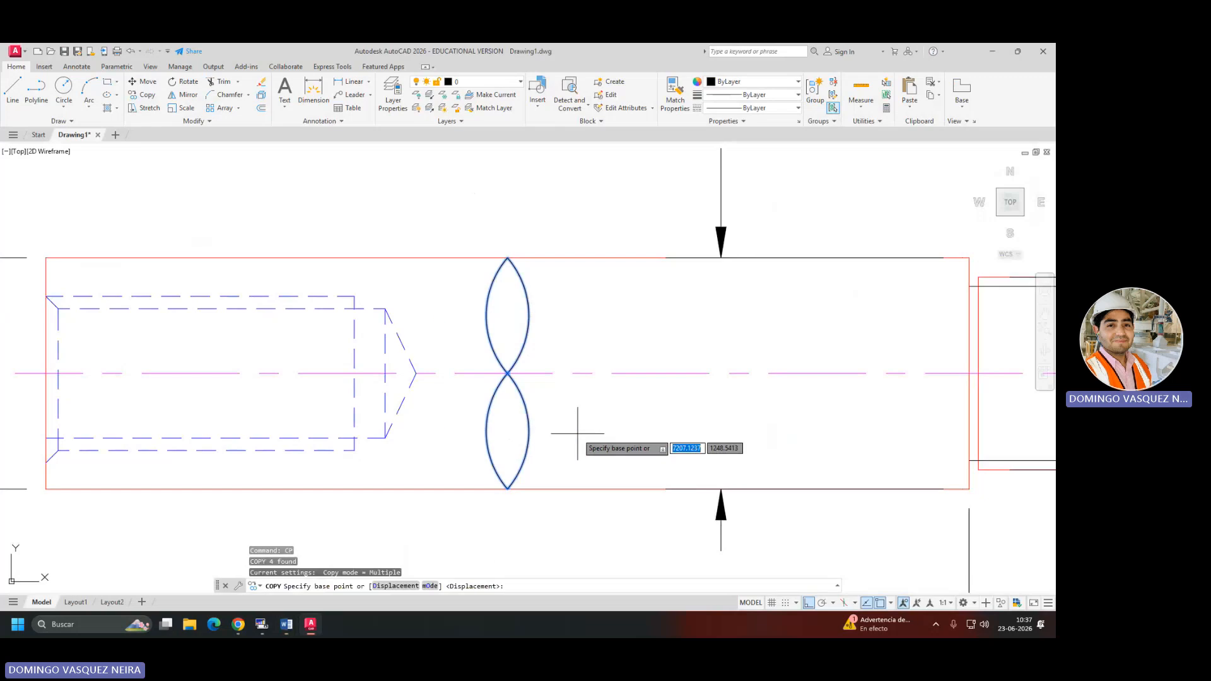
{"action": "left_click", "coordinate": [576, 431]}
{"action": "left_click", "coordinate": [659, 429]}
{"action": "key", "text": "Escape"}
{"action": "key", "text": "Escape"}
{"action": "key", "text": "Escape"}
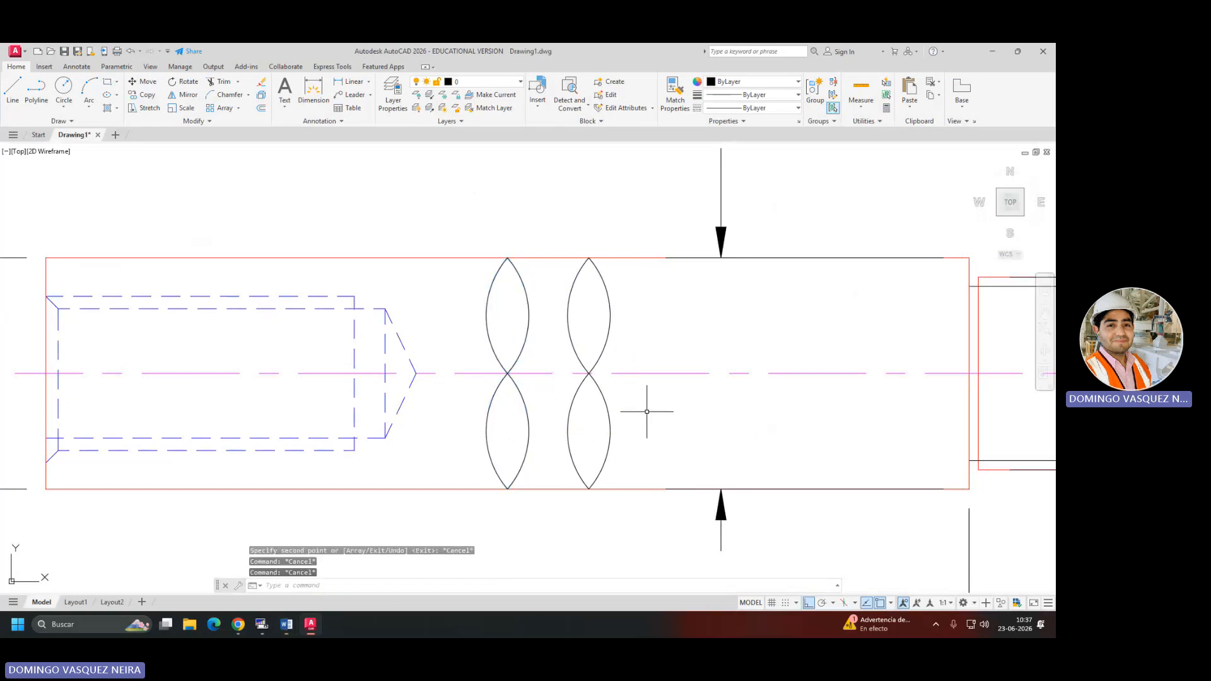
Trim the shaft body's upper and lower edges between the two sets of break arcs.
{"action": "type", "text": "TR"}
{"action": "key", "text": "Return"}
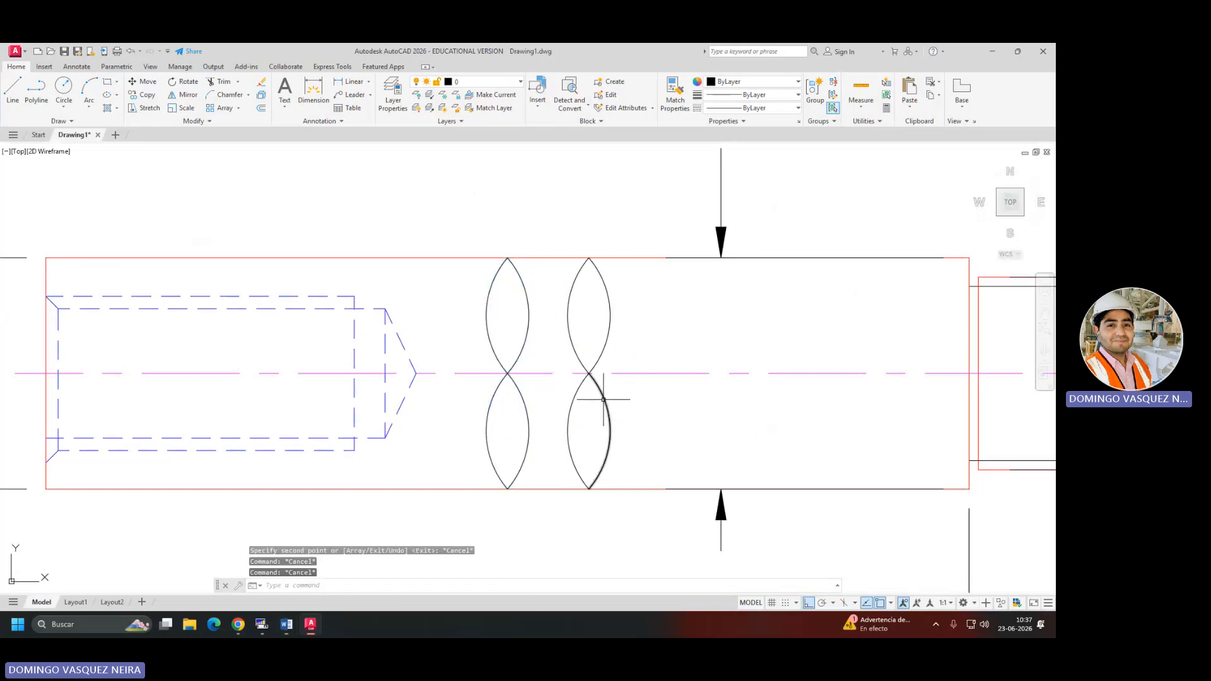
{"action": "left_click", "coordinate": [548, 494]}
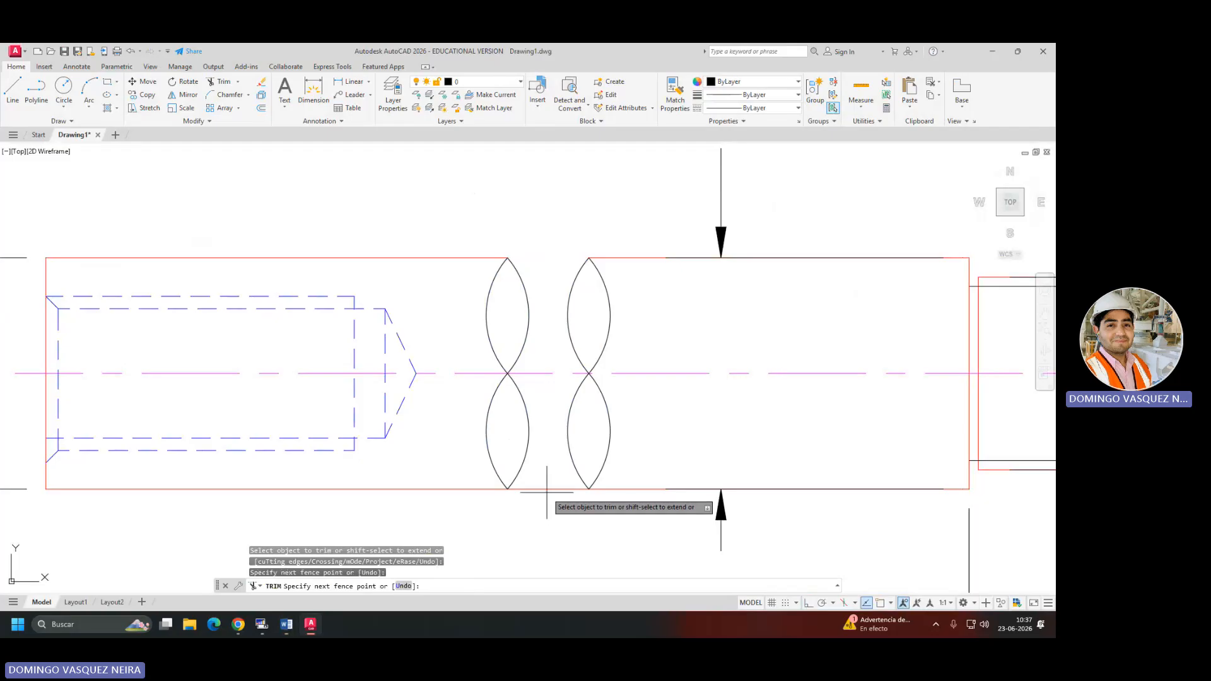
{"action": "left_click", "coordinate": [549, 479]}
{"action": "key", "text": "Escape"}
Delete the bored-end set's lower outer arc on the bore side and the copied set's upper arc on the thread side.
{"action": "left_click", "coordinate": [497, 429]}
{"action": "left_click", "coordinate": [466, 426]}
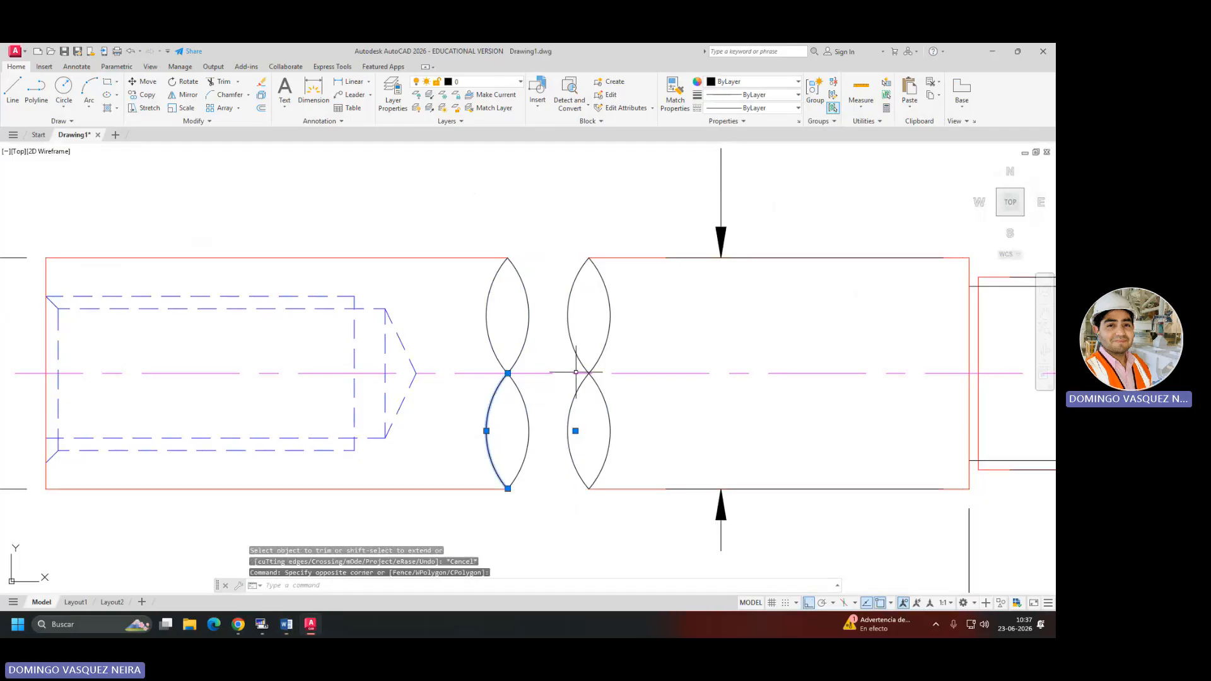
{"action": "left_click", "coordinate": [608, 320]}
{"action": "left_click", "coordinate": [604, 347]}
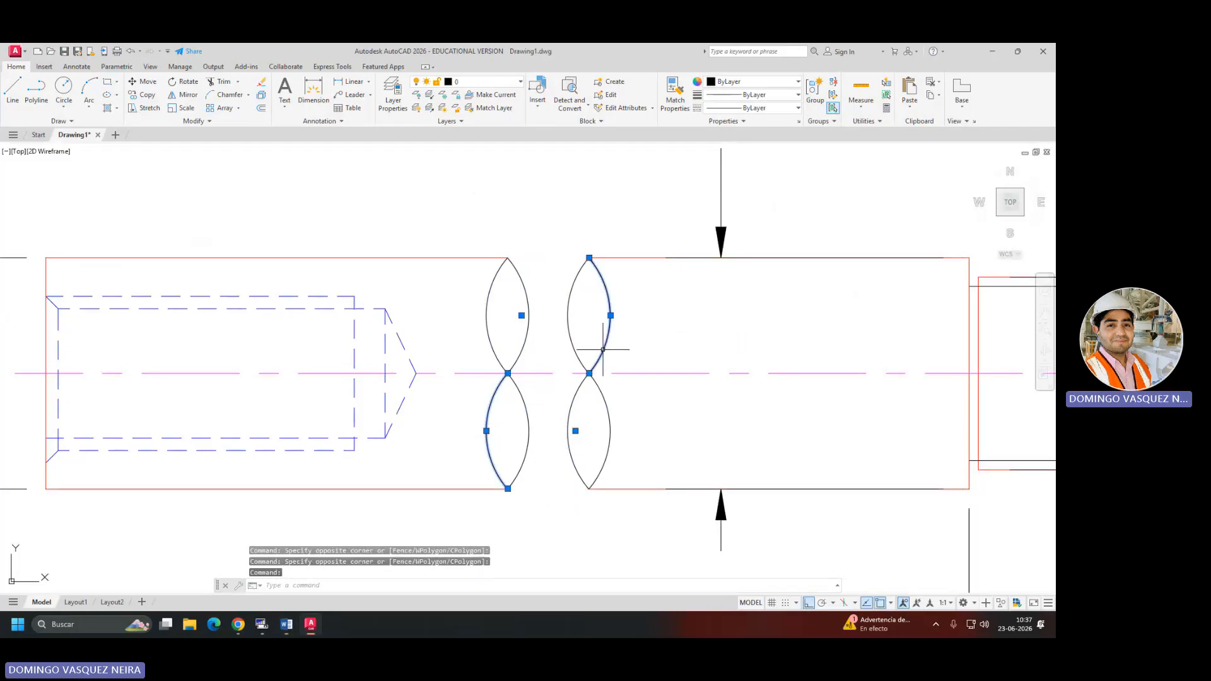
{"action": "key", "text": "Delete"}
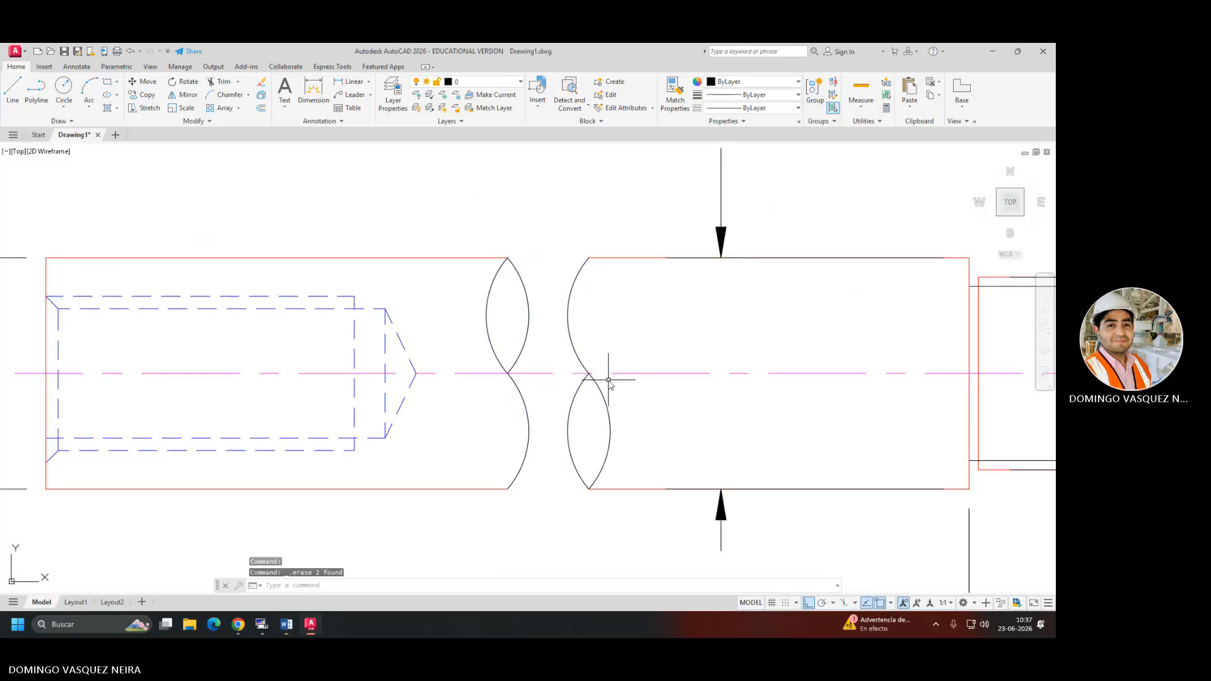
Hatch both lens-shaped regions of the break symbol with the ANSI31 pattern.
{"action": "type", "text": "h"}
{"action": "key", "text": "Return"}
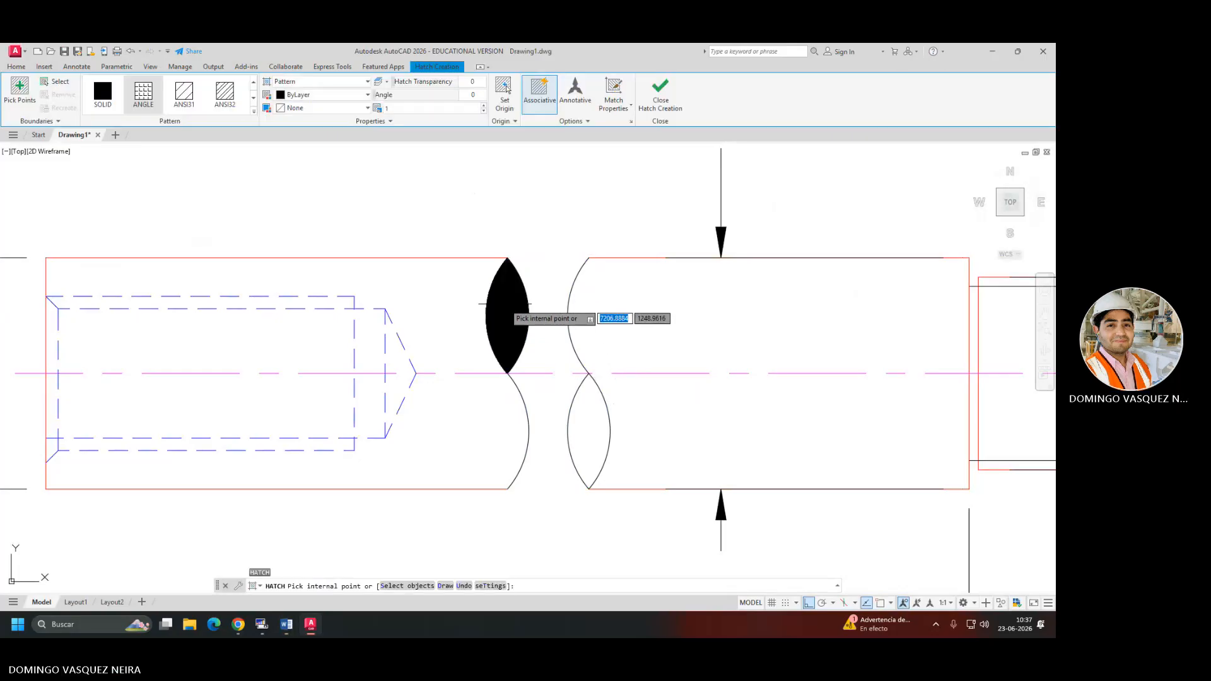
{"action": "left_click", "coordinate": [512, 319]}
{"action": "left_click", "coordinate": [589, 401]}
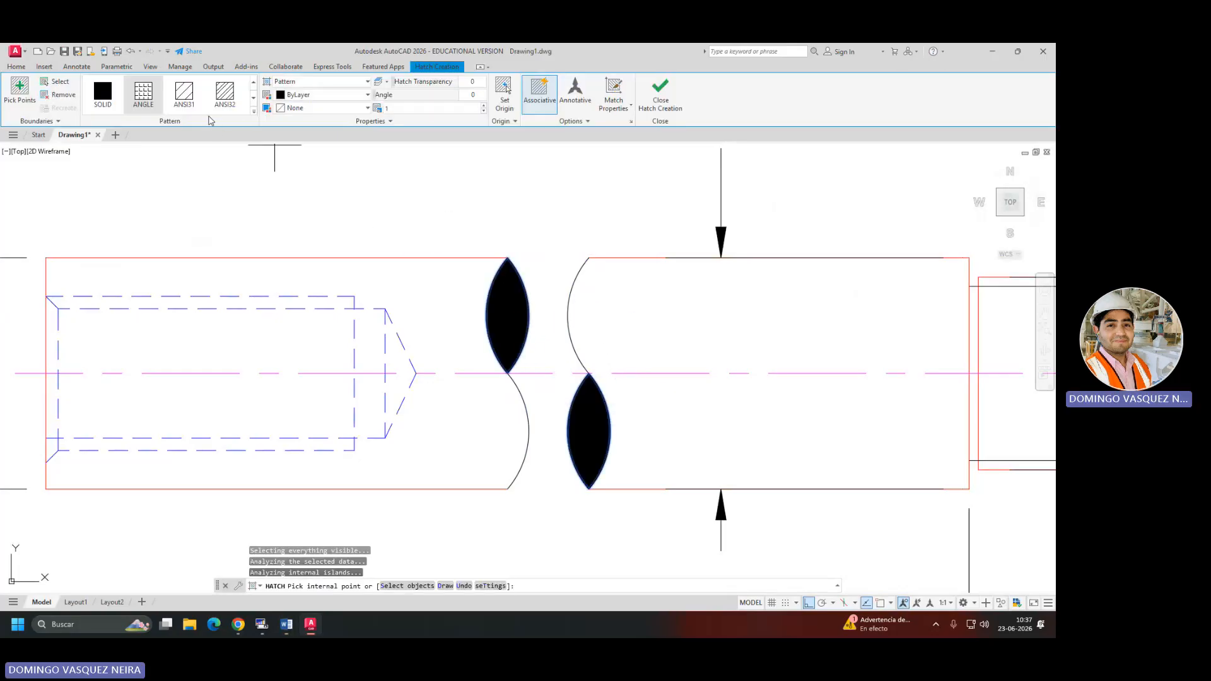
{"action": "left_click", "coordinate": [192, 101]}
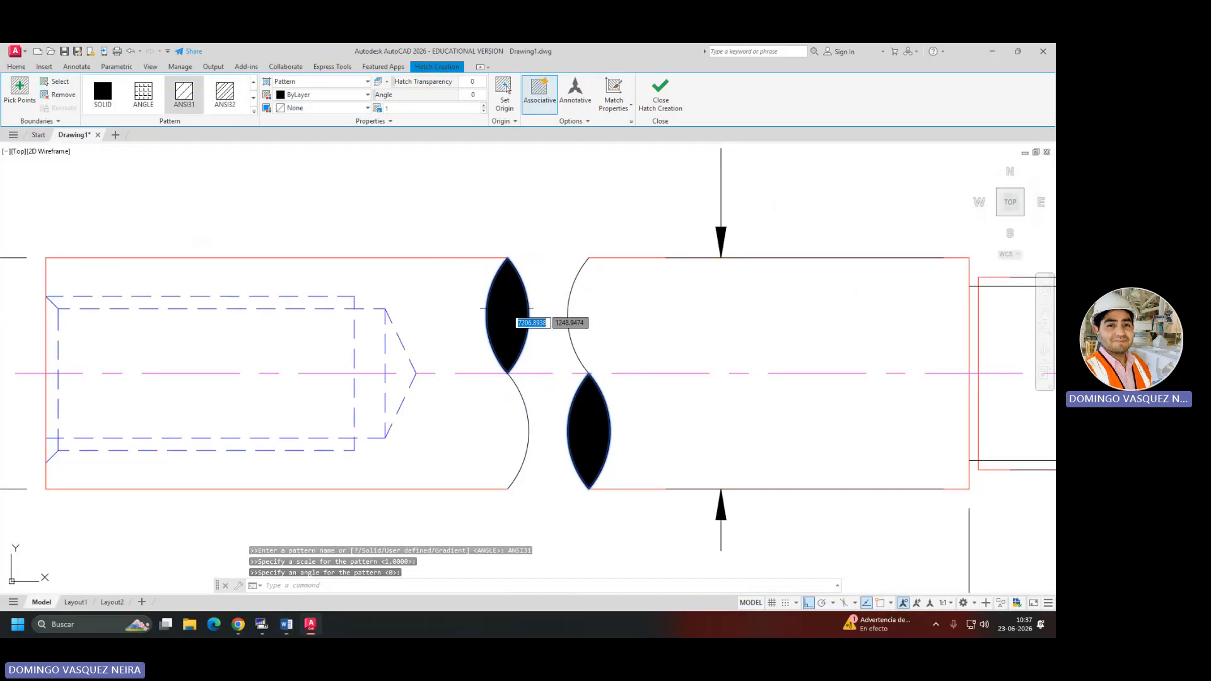
{"action": "scroll", "coordinate": [498, 297], "scroll_direction": "up", "scroll_amount": 10}
{"action": "scroll", "coordinate": [517, 323], "scroll_direction": "down", "scroll_amount": 10}
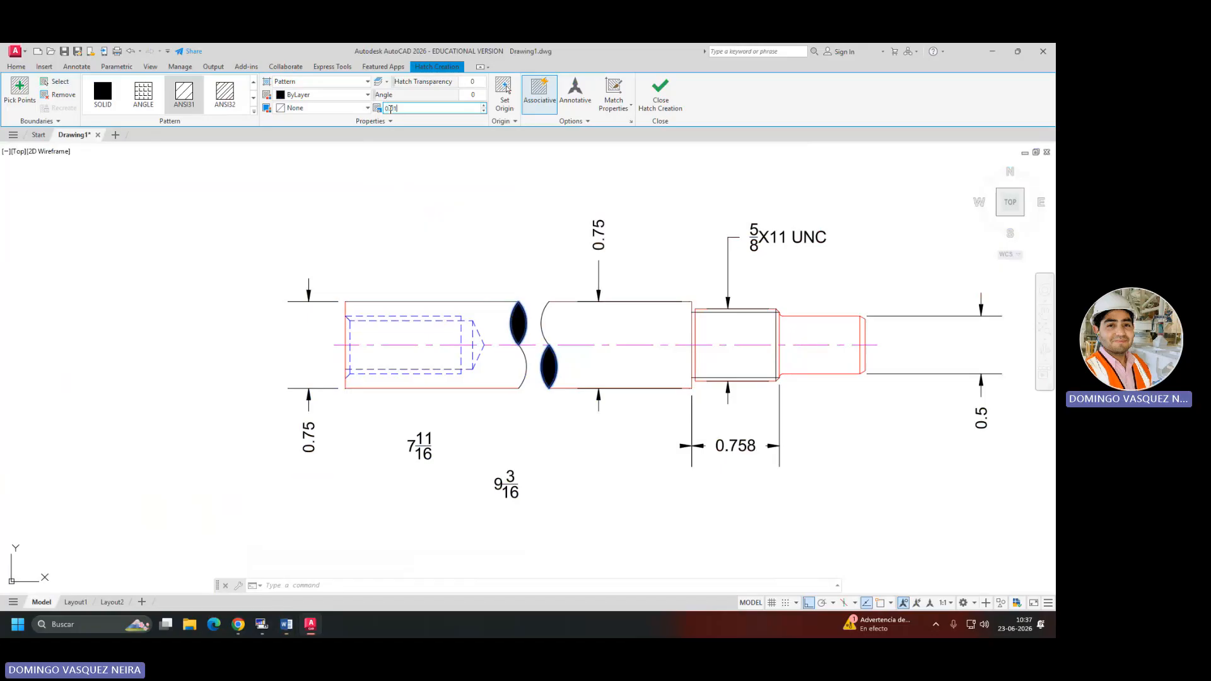
{"action": "scroll", "coordinate": [578, 366], "scroll_direction": "up", "scroll_amount": 4}
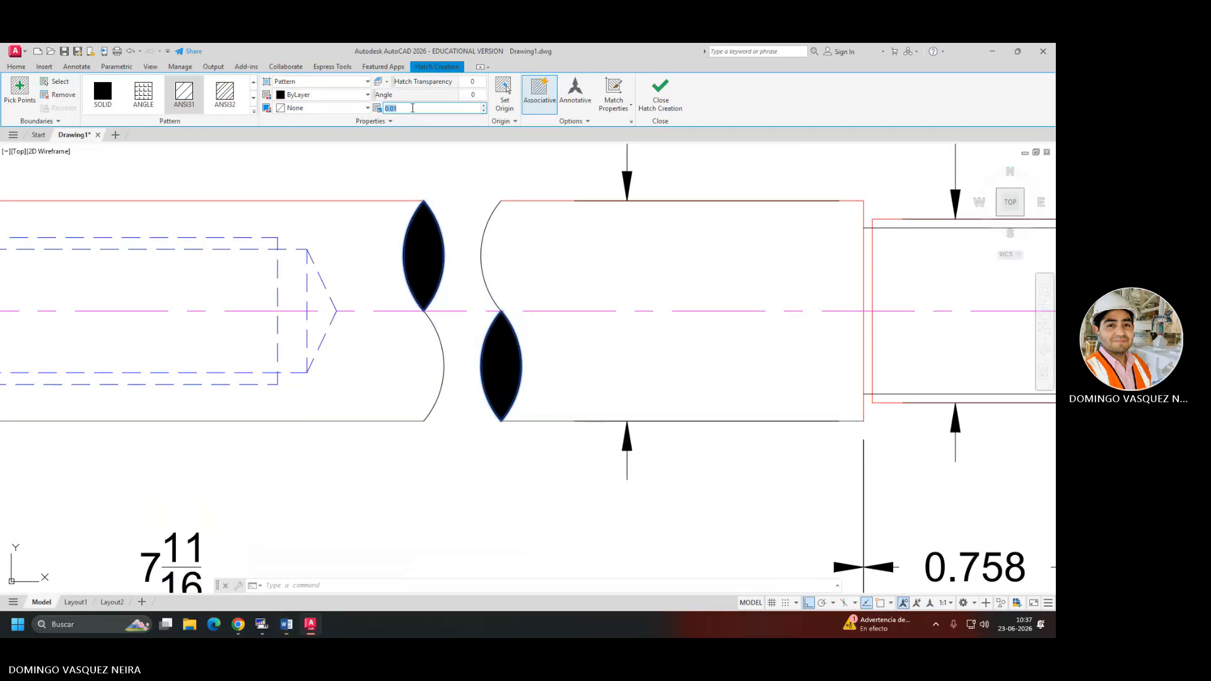
{"action": "key", "text": "Right"}
{"action": "key", "text": "Left"}
{"action": "left_click", "coordinate": [660, 94]}
Edit the break symbol's hatch, keeping the ANSI31 pattern and setting its scale to 0.01.
{"action": "left_click", "coordinate": [427, 250]}
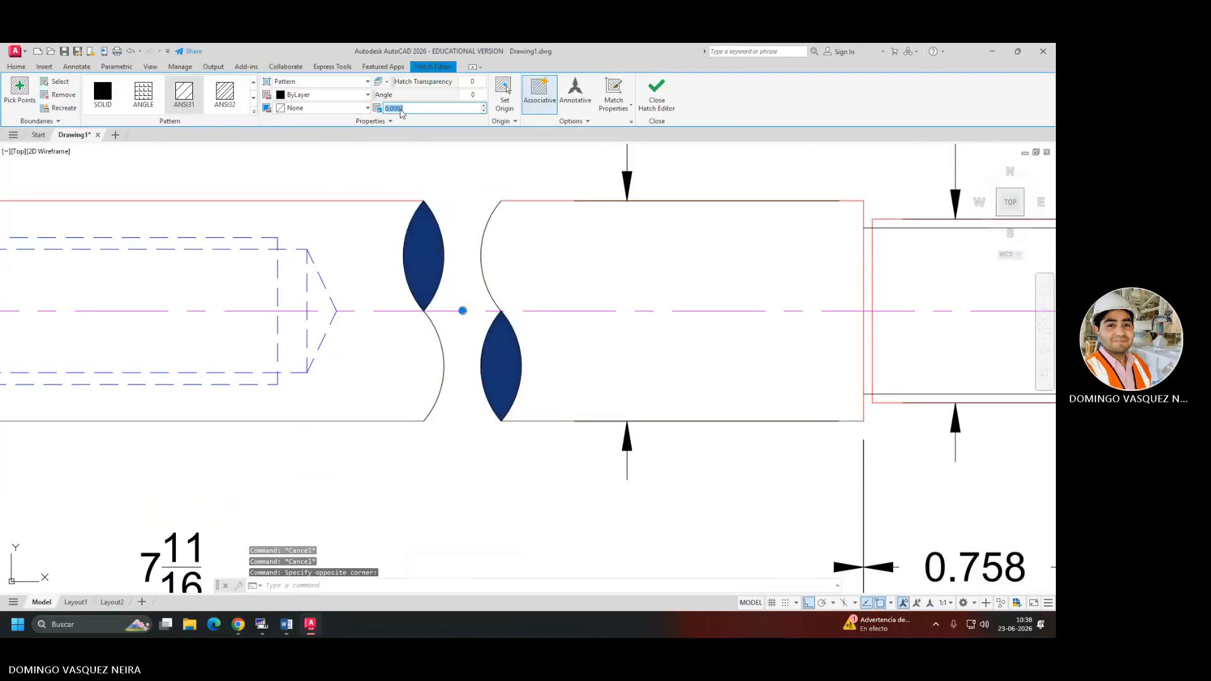
{"action": "left_click", "coordinate": [184, 94]}
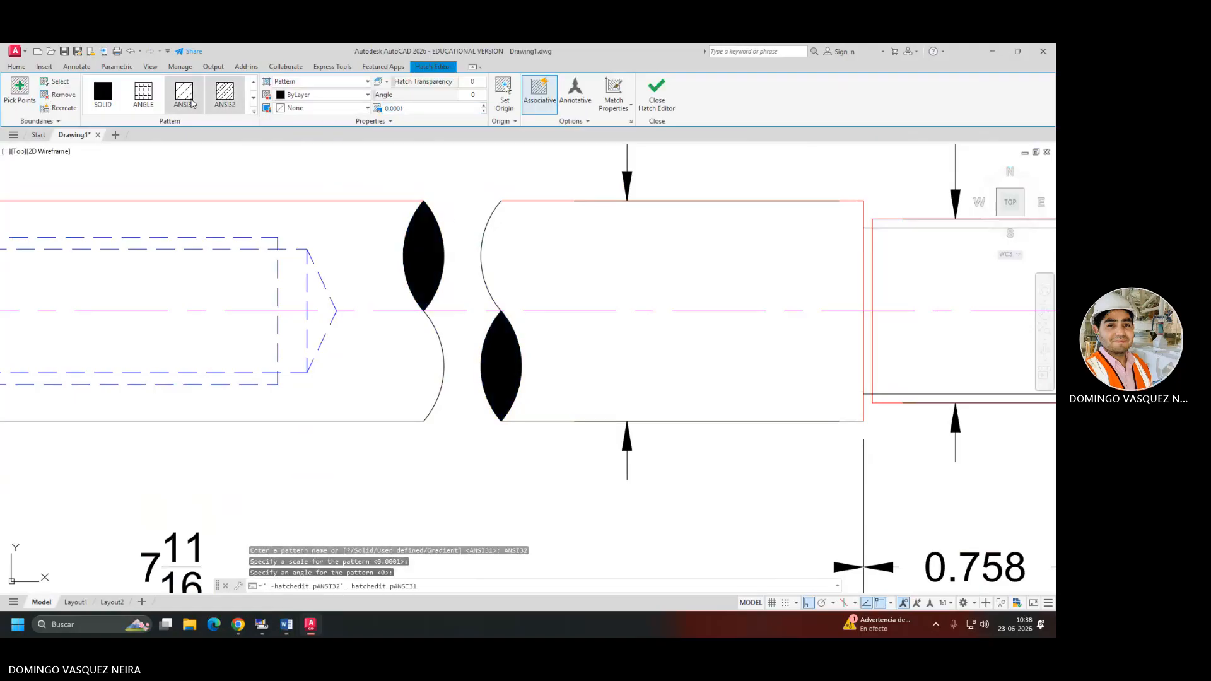
{"action": "left_click", "coordinate": [427, 109]}
{"action": "key", "text": "BackSpace"}
{"action": "key", "text": "BackSpace"}
{"action": "key", "text": "BackSpace"}
{"action": "key", "text": "BackSpace"}
{"action": "key", "text": "BackSpace"}
{"action": "key", "text": "BackSpace"}
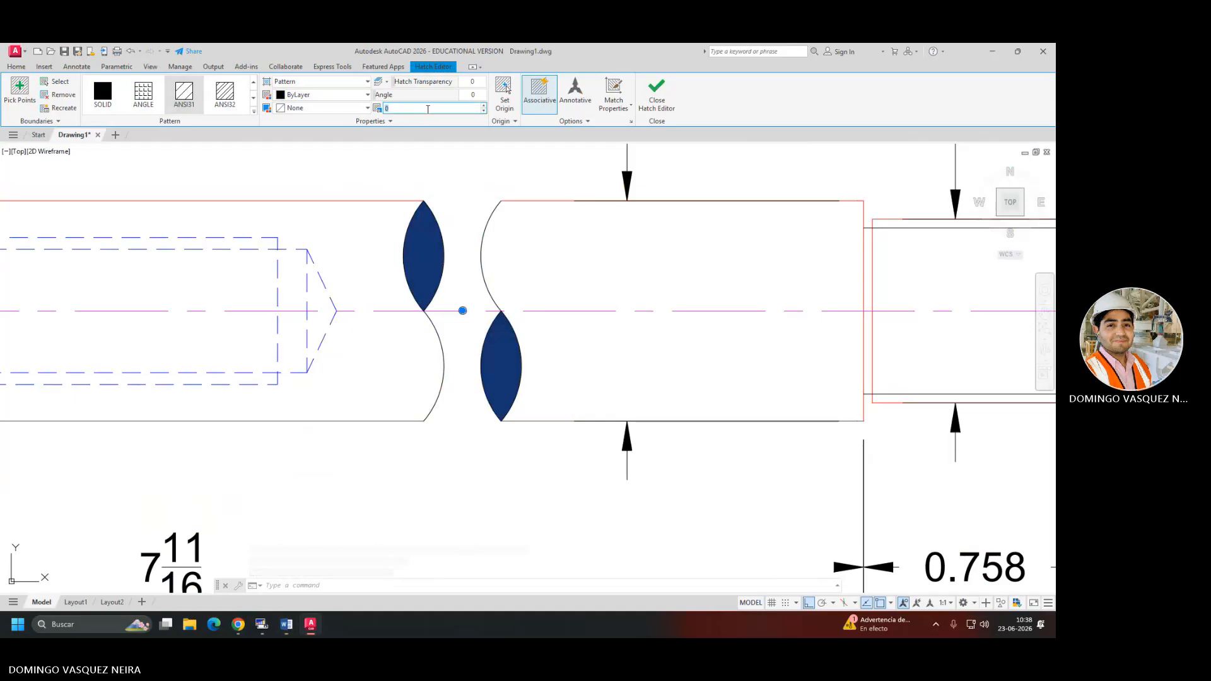
{"action": "type", "text": ".1"}
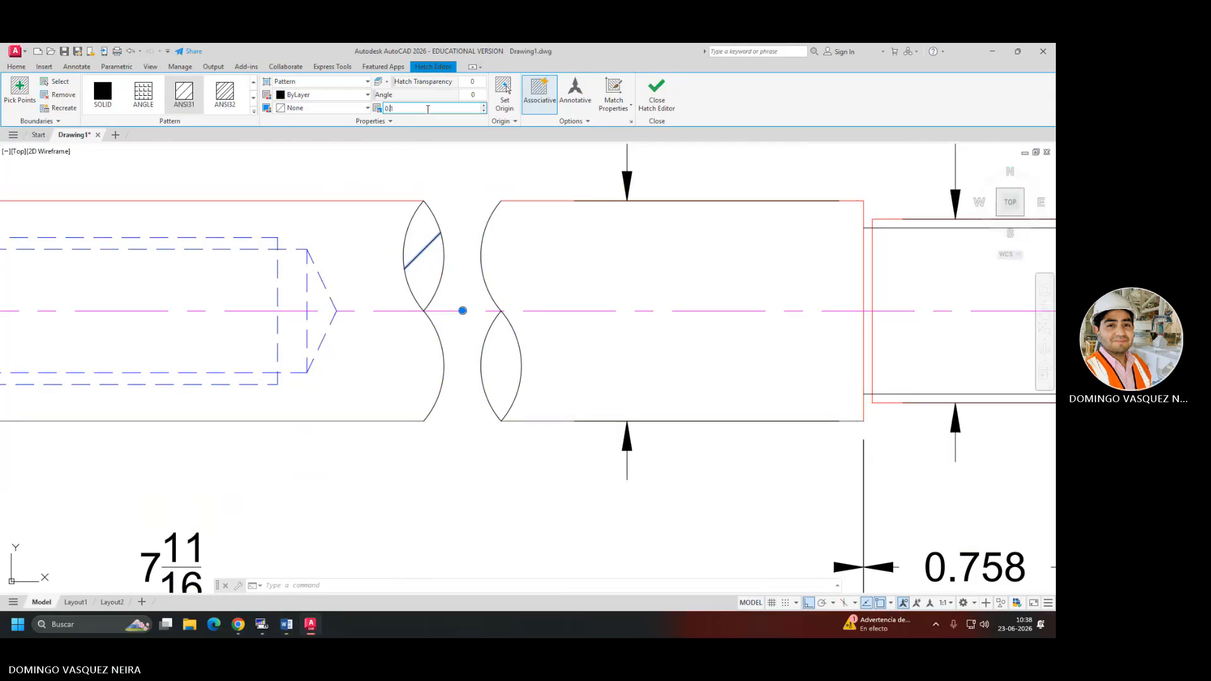
{"action": "type", "text": "0"}
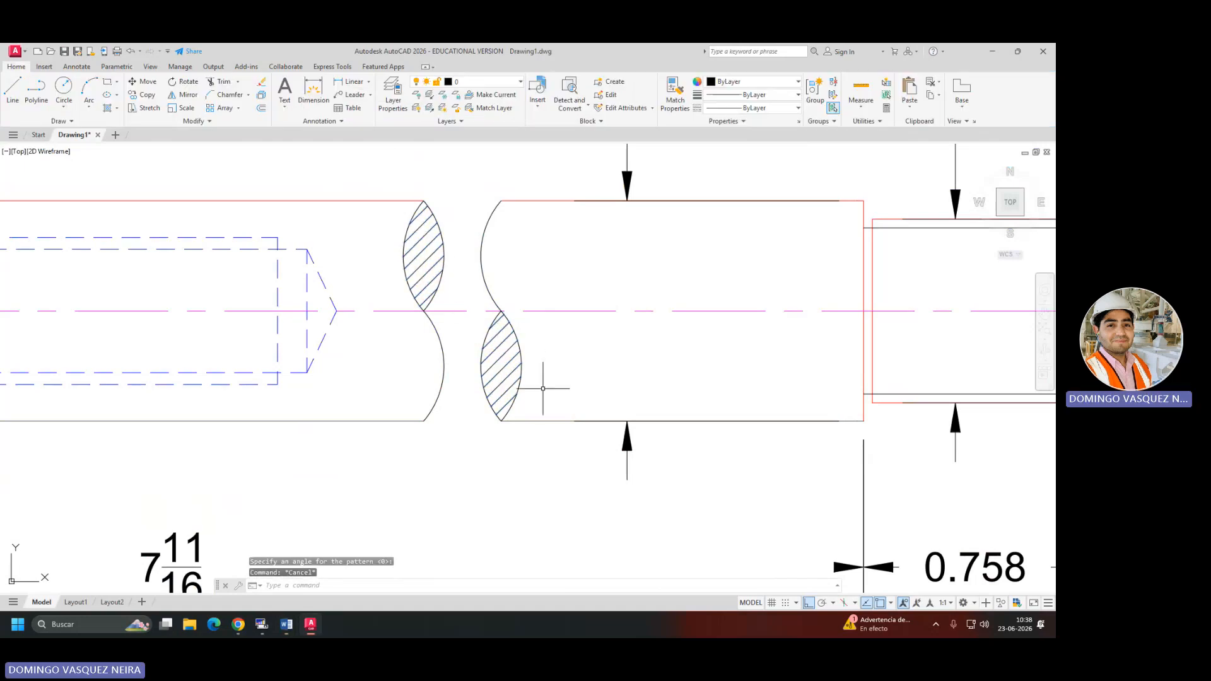
Add a linear dimension for the long body's length below the shaft, in line with the 0.758 dimension.
{"action": "scroll", "coordinate": [542, 384], "scroll_direction": "down", "scroll_amount": 5}
{"action": "scroll", "coordinate": [551, 382], "scroll_direction": "up", "scroll_amount": 2}
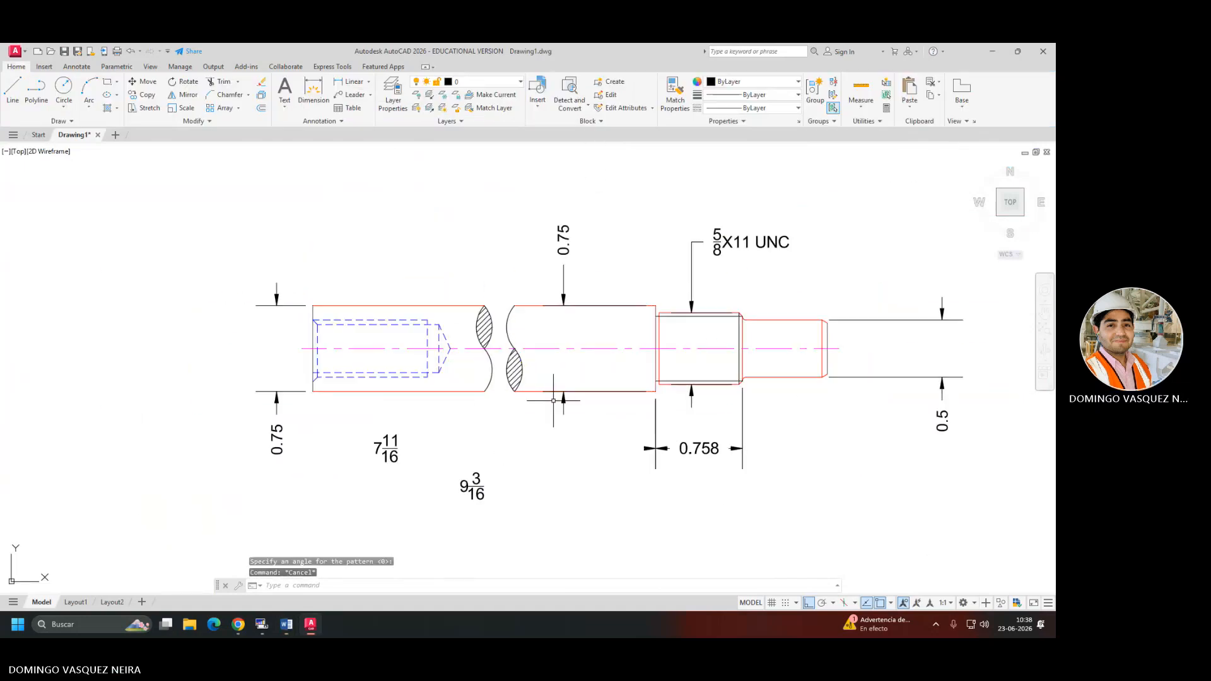
{"action": "left_click", "coordinate": [336, 81]}
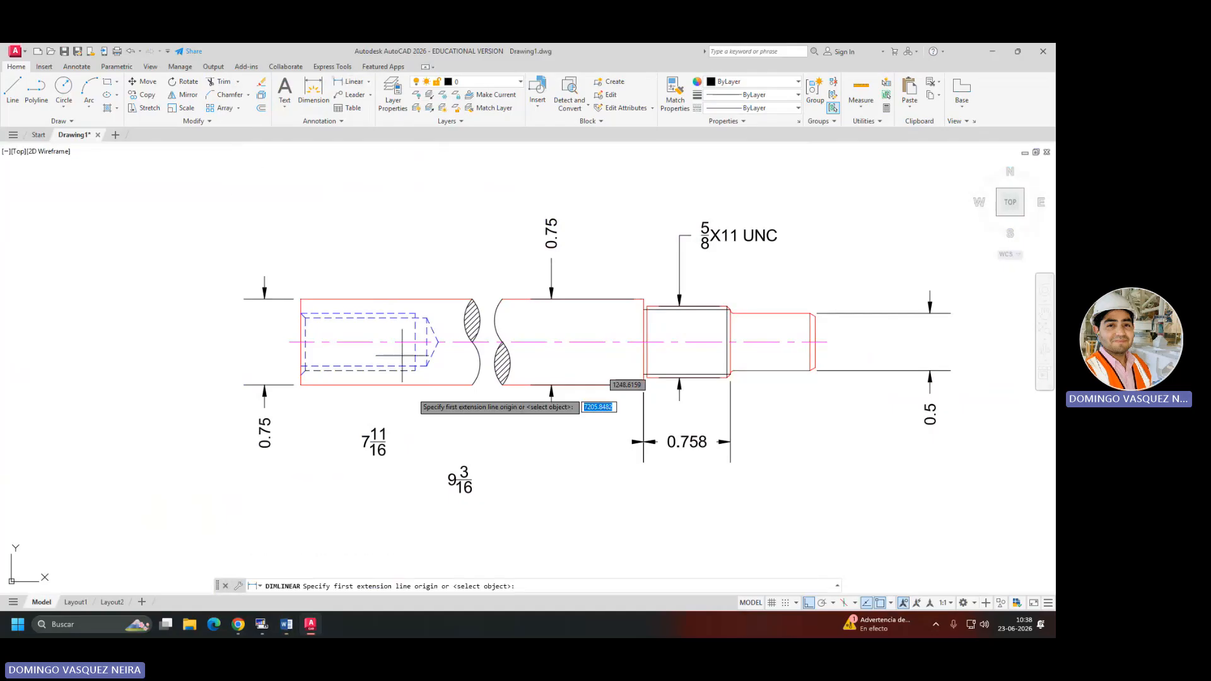
{"action": "left_click", "coordinate": [301, 385]}
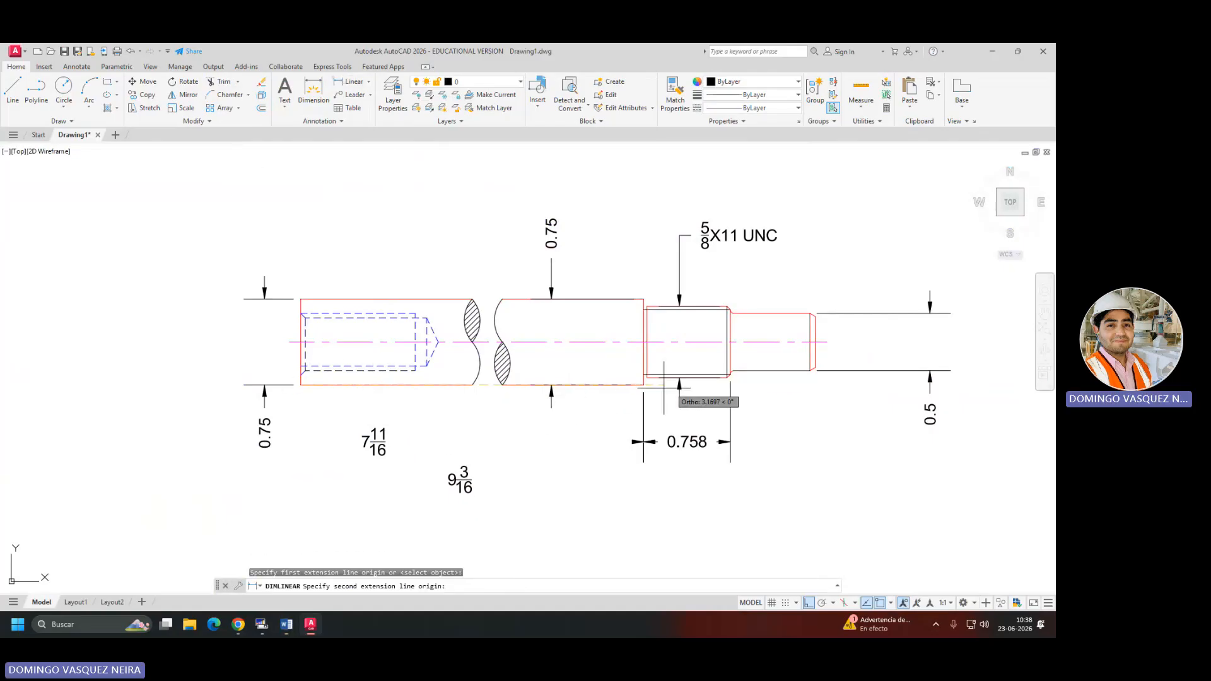
{"action": "left_click", "coordinate": [644, 441]}
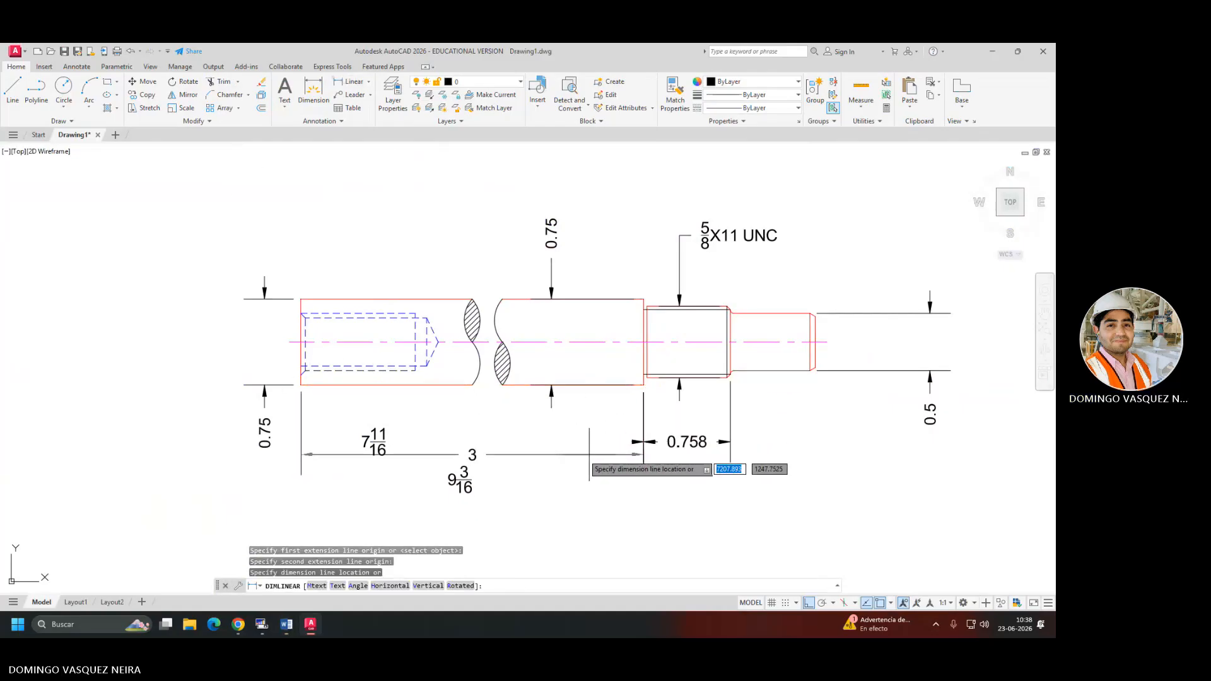
{"action": "left_click", "coordinate": [573, 444]}
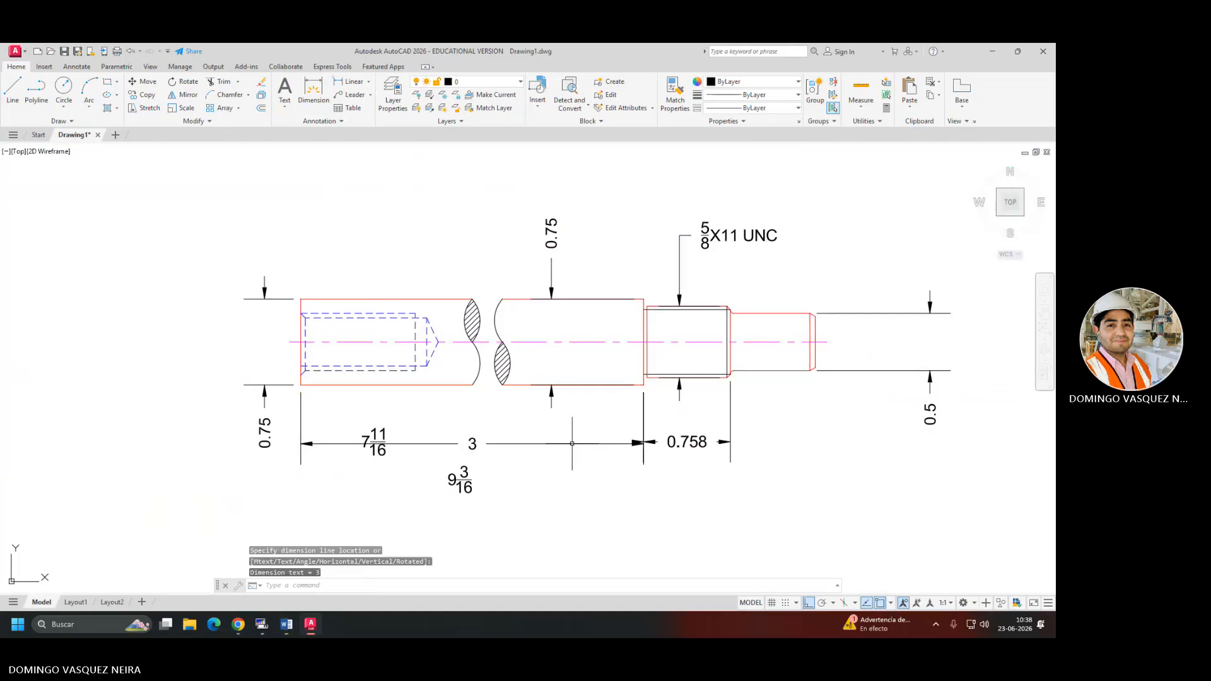
Replace the text of the long body's linear dimension with a hyphen.
{"action": "scroll", "coordinate": [493, 454], "scroll_direction": "up", "scroll_amount": 2}
{"action": "left_click", "coordinate": [475, 443]}
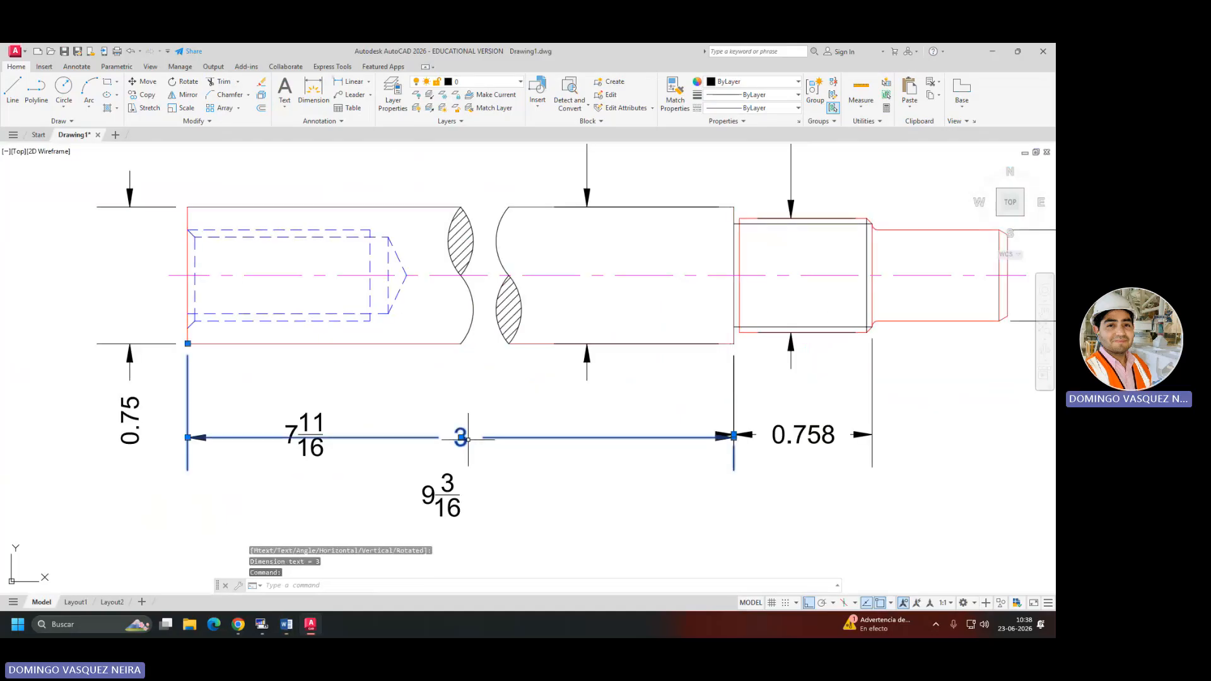
{"action": "double_click", "coordinate": [461, 438]}
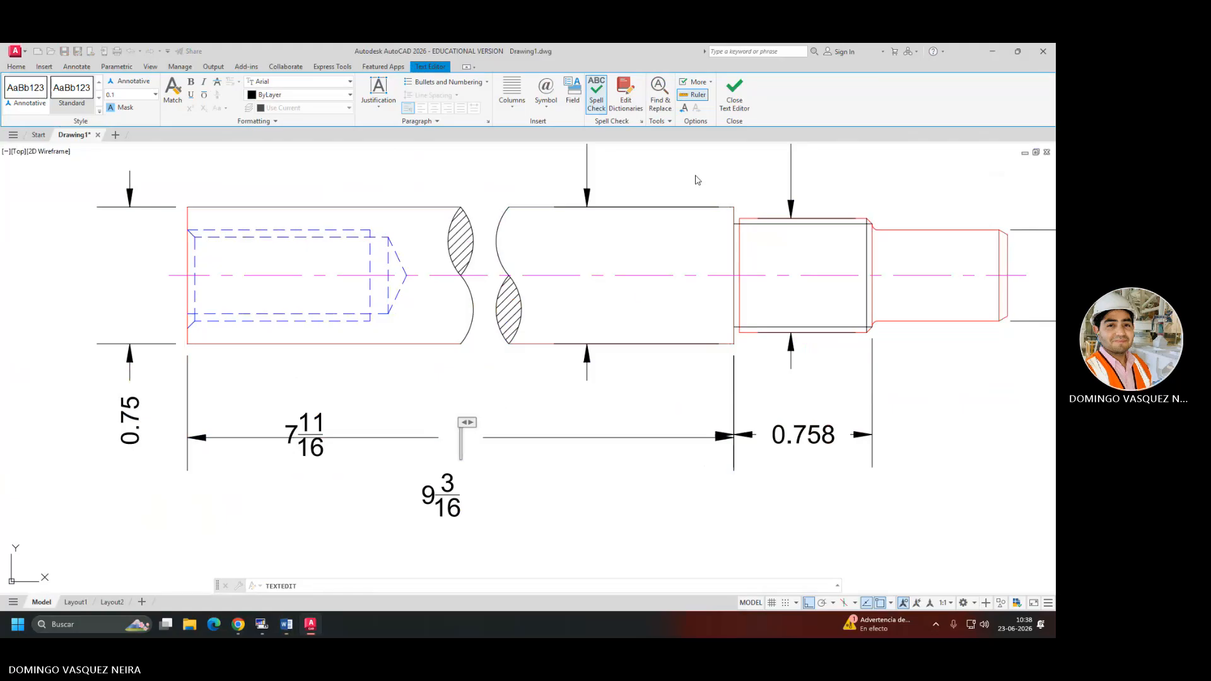
{"action": "left_click", "coordinate": [734, 107]}
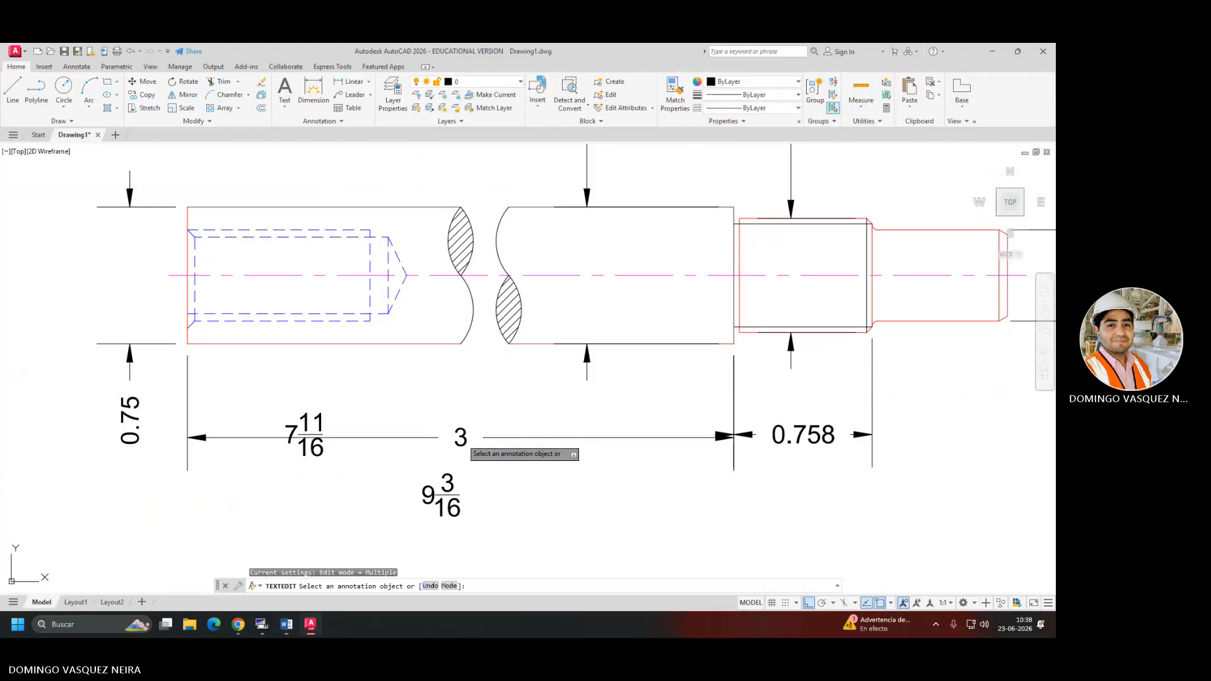
{"action": "left_click", "coordinate": [461, 434]}
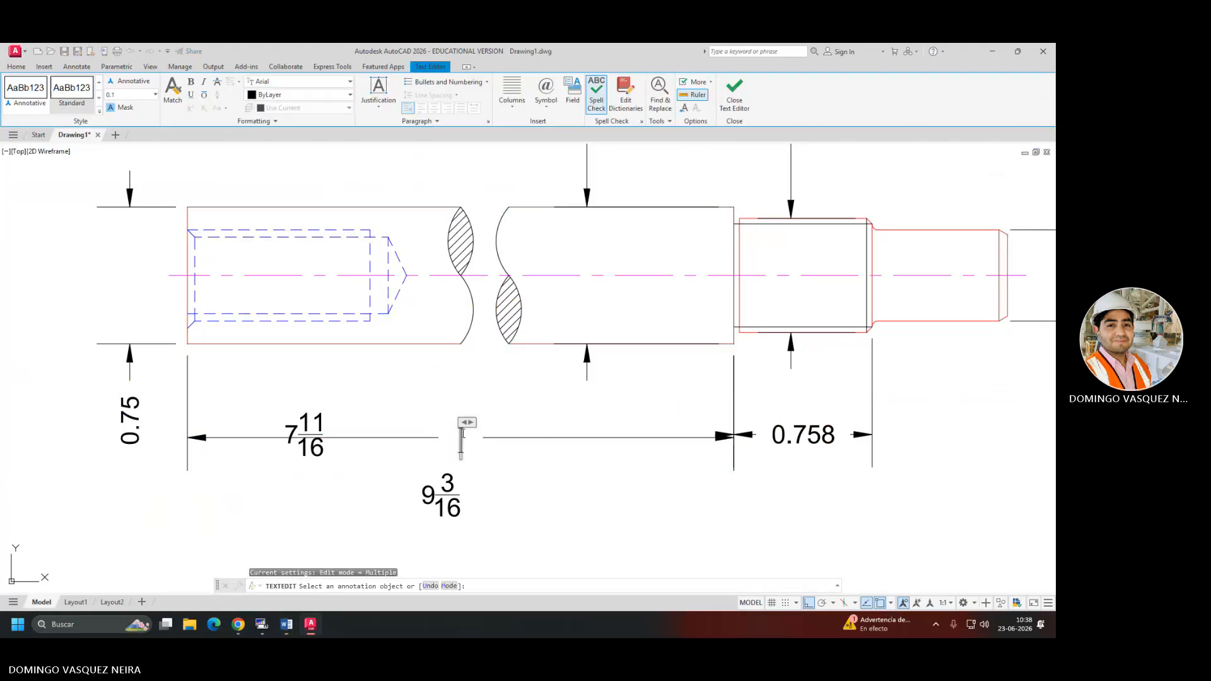
{"action": "type", "text": "."}
{"action": "key", "text": "Return"}
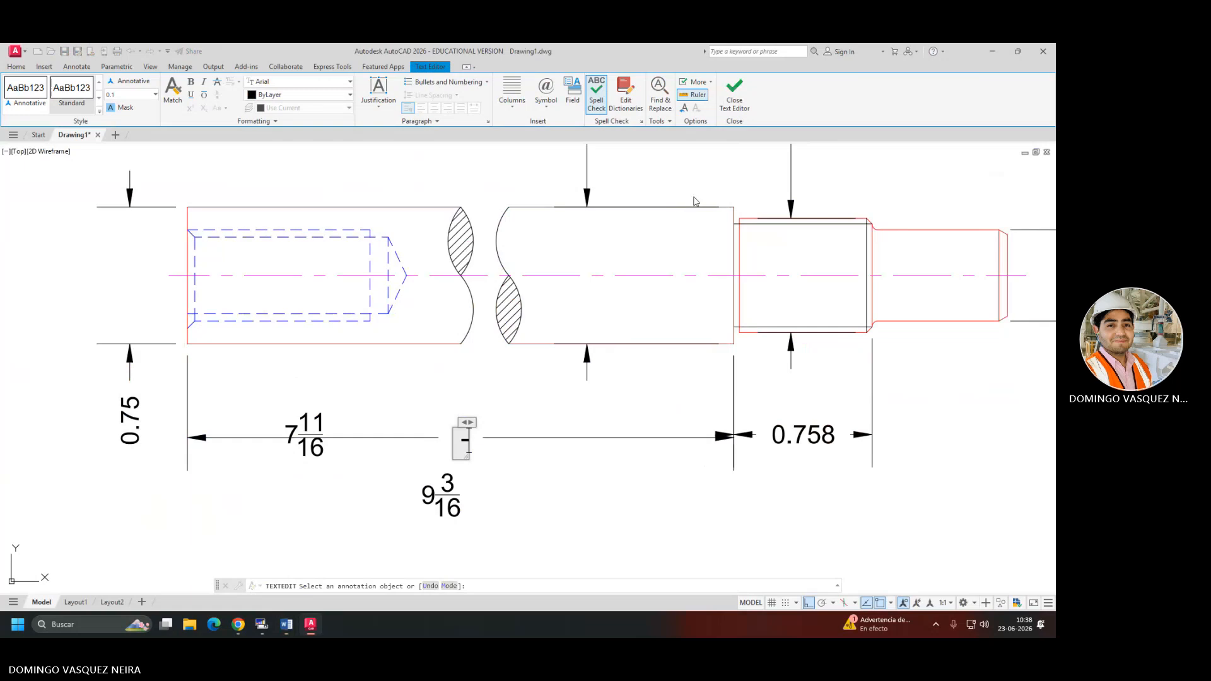
{"action": "left_click", "coordinate": [734, 95]}
{"action": "key", "text": "Escape"}
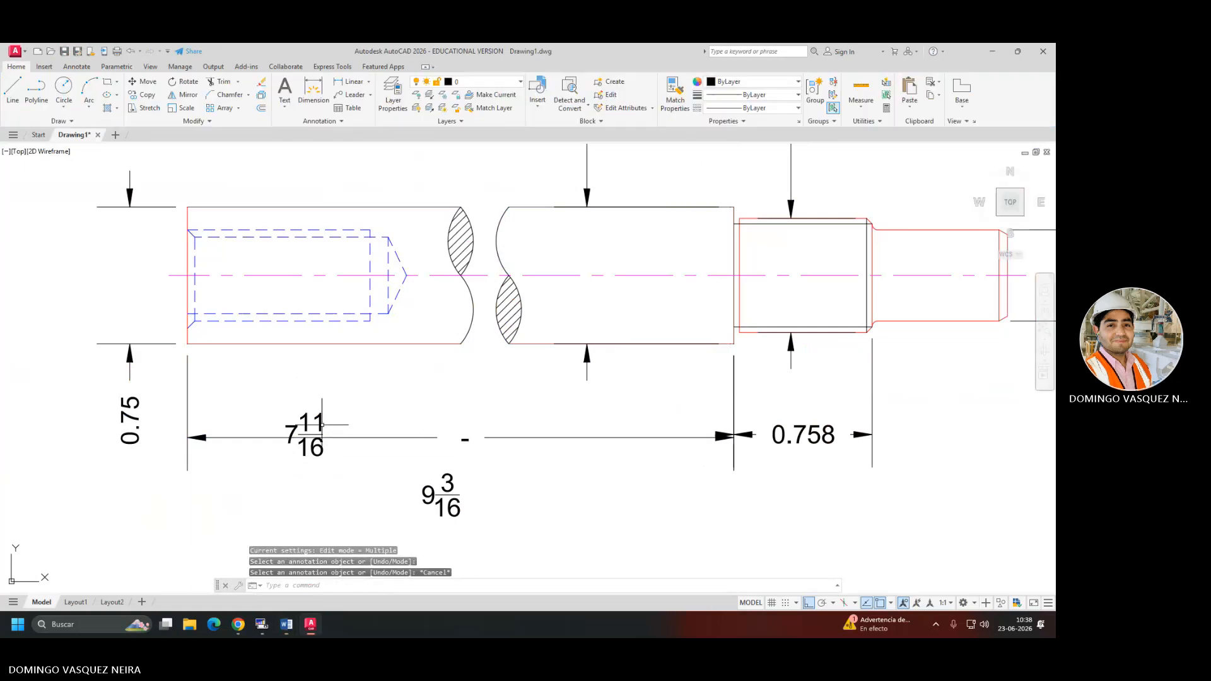
Move the 7 11/16 text to the middle of the long body's dimension line, just above the hyphen.
{"action": "left_click", "coordinate": [322, 425]}
{"action": "type", "text": "m"}
{"action": "key", "text": "Return"}
{"action": "left_click", "coordinate": [350, 495]}
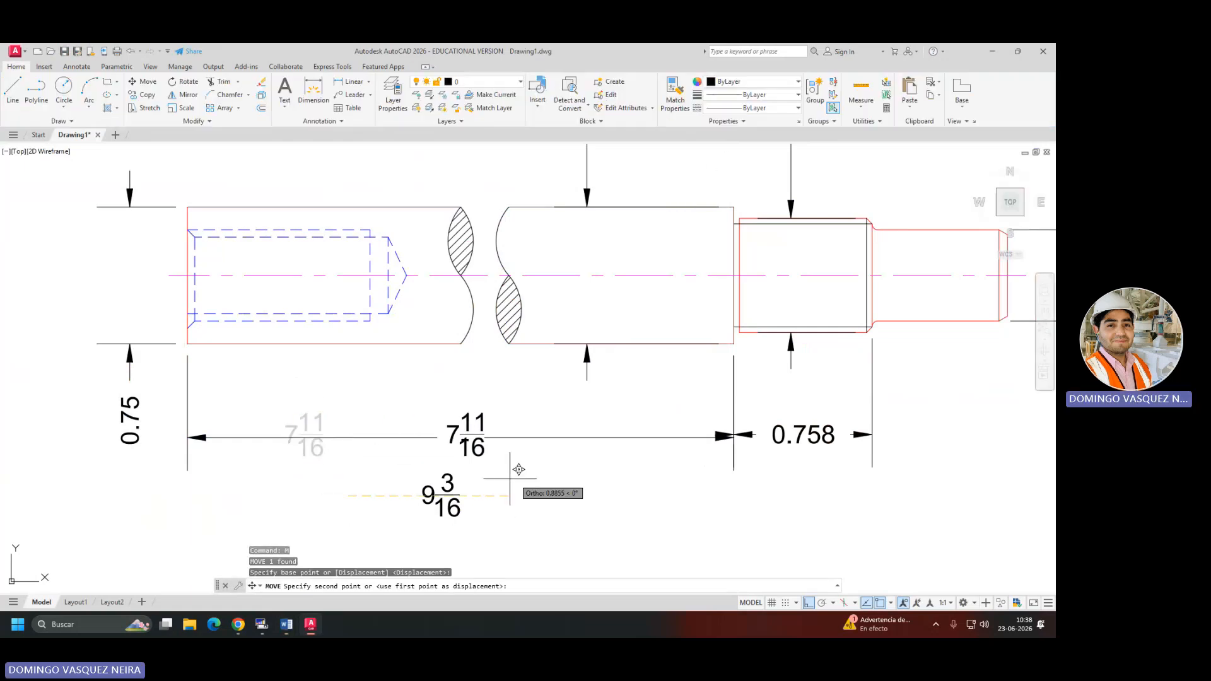
{"action": "left_click", "coordinate": [503, 470]}
{"action": "left_click", "coordinate": [465, 434]}
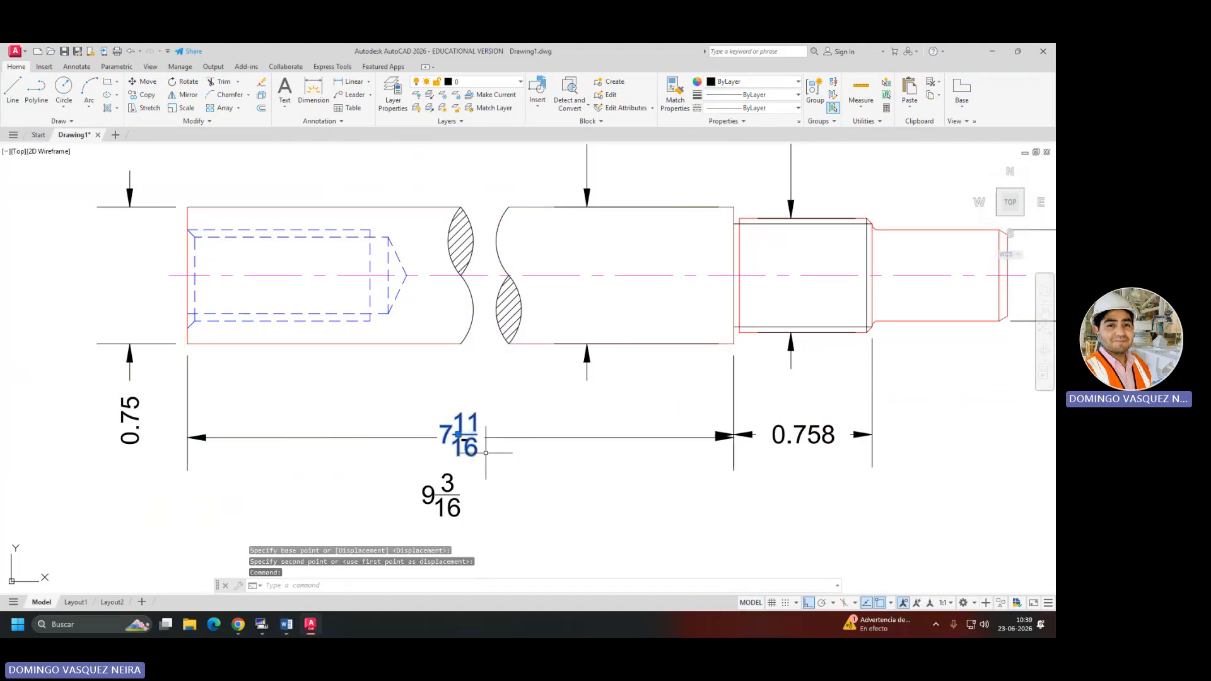
{"action": "key", "text": "Return"}
{"action": "left_click", "coordinate": [540, 474]}
{"action": "left_click", "coordinate": [527, 455]}
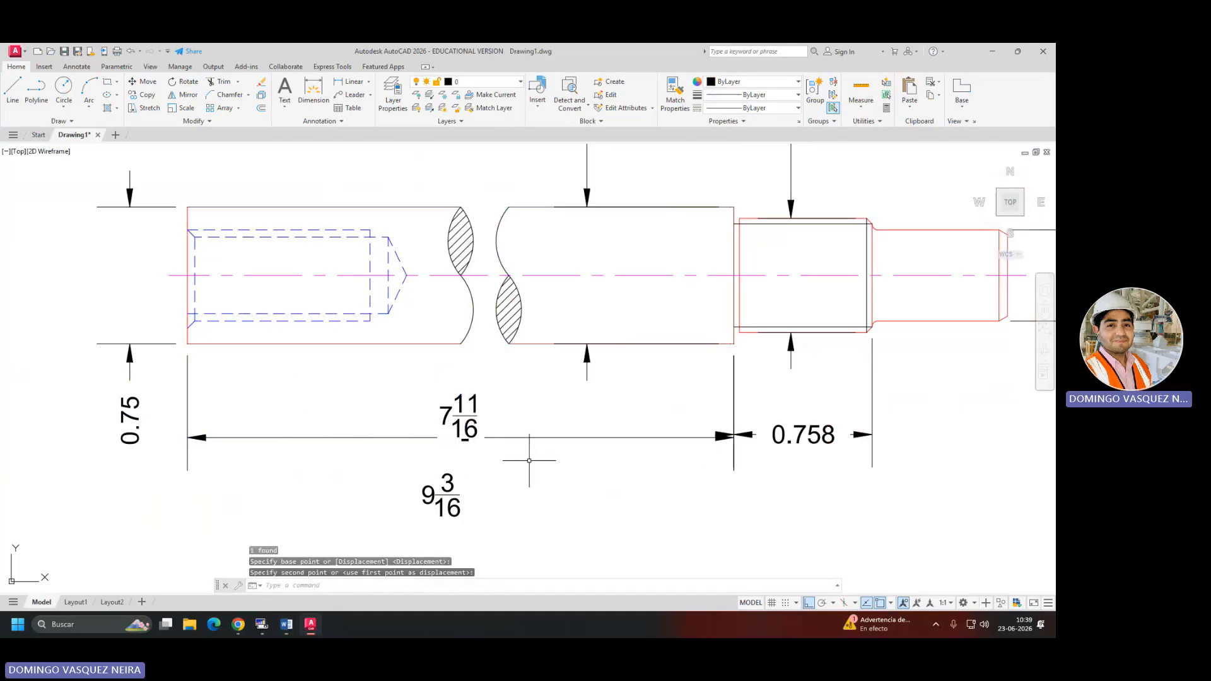
{"action": "left_click", "coordinate": [621, 413]}
{"action": "left_click", "coordinate": [603, 445]}
{"action": "left_click", "coordinate": [702, 407]}
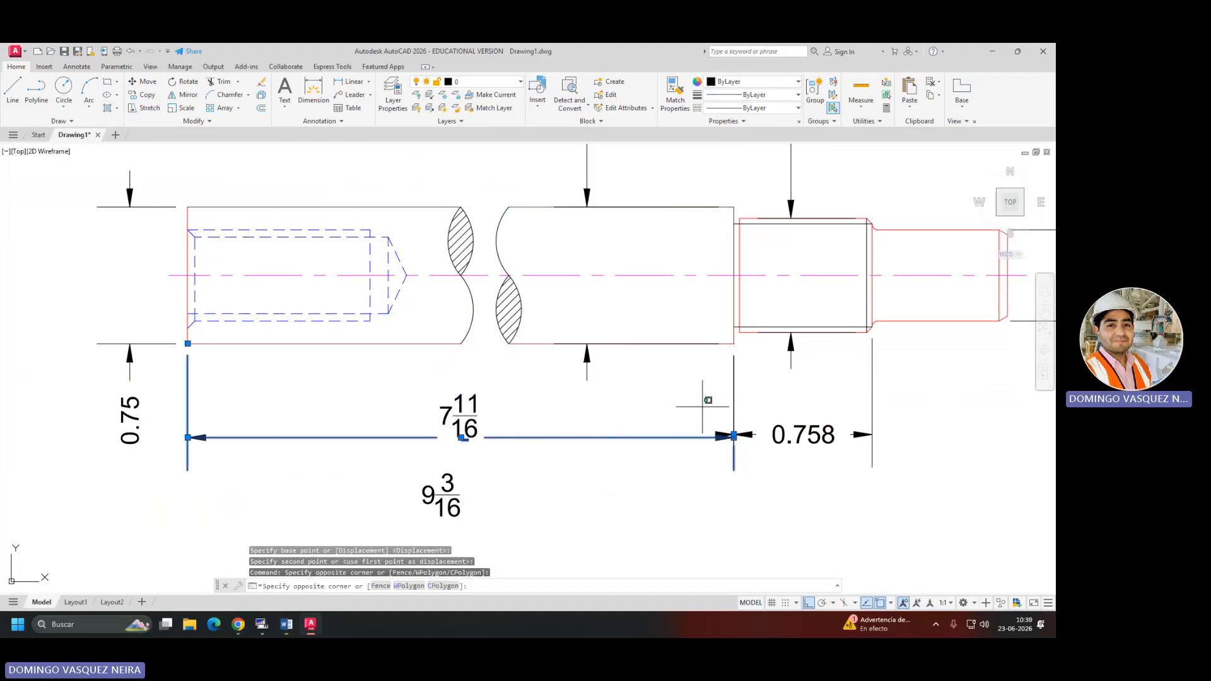
{"action": "key", "text": "Escape"}
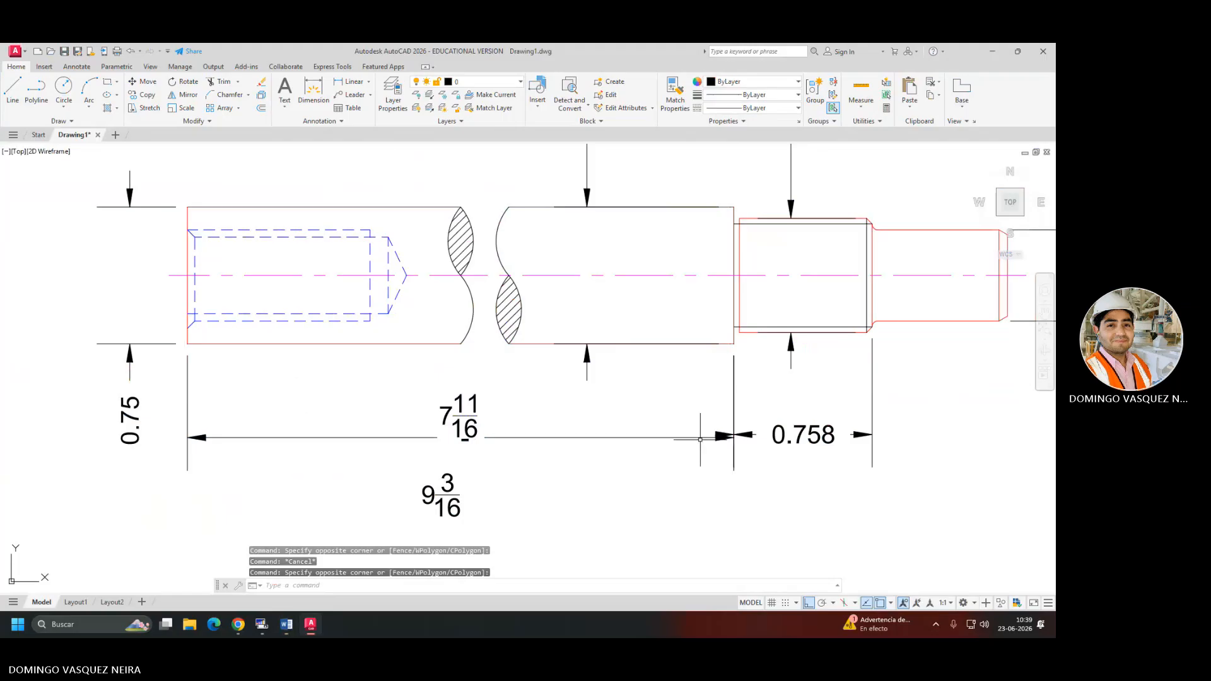
Explode the long body's linear dimension and delete its hyphen text.
{"action": "left_click", "coordinate": [700, 440]}
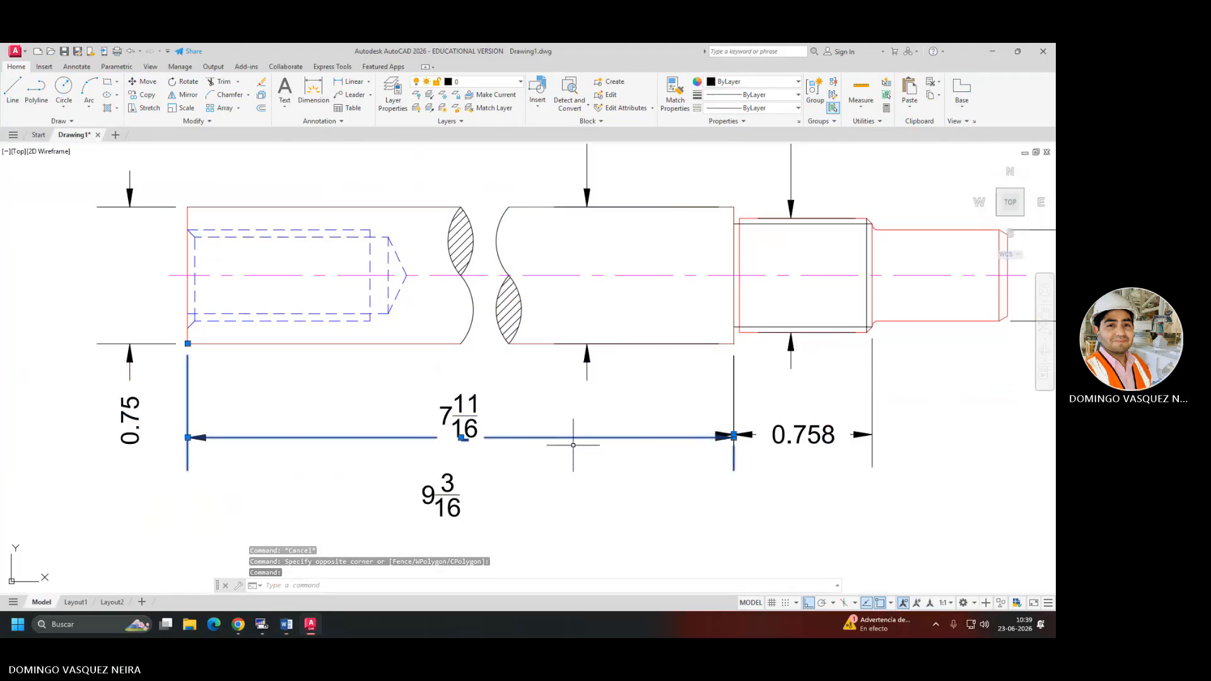
{"action": "type", "text": "X"}
{"action": "key", "text": "BackSpace"}
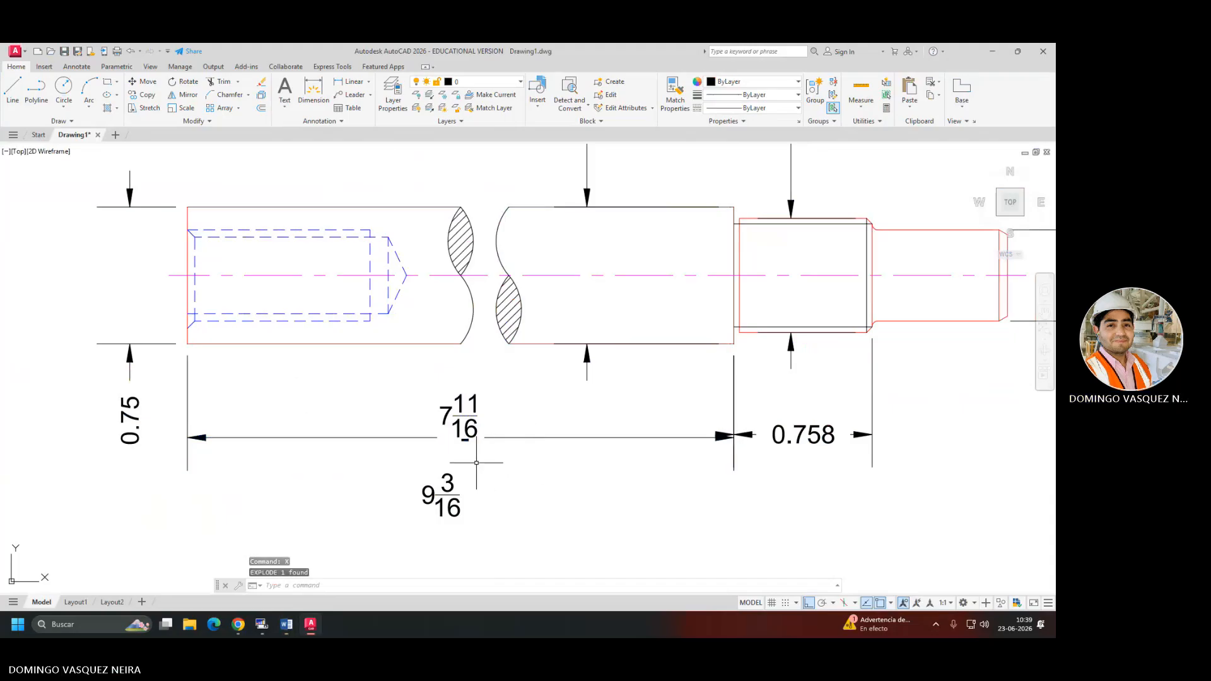
{"action": "key", "text": "Delete"}
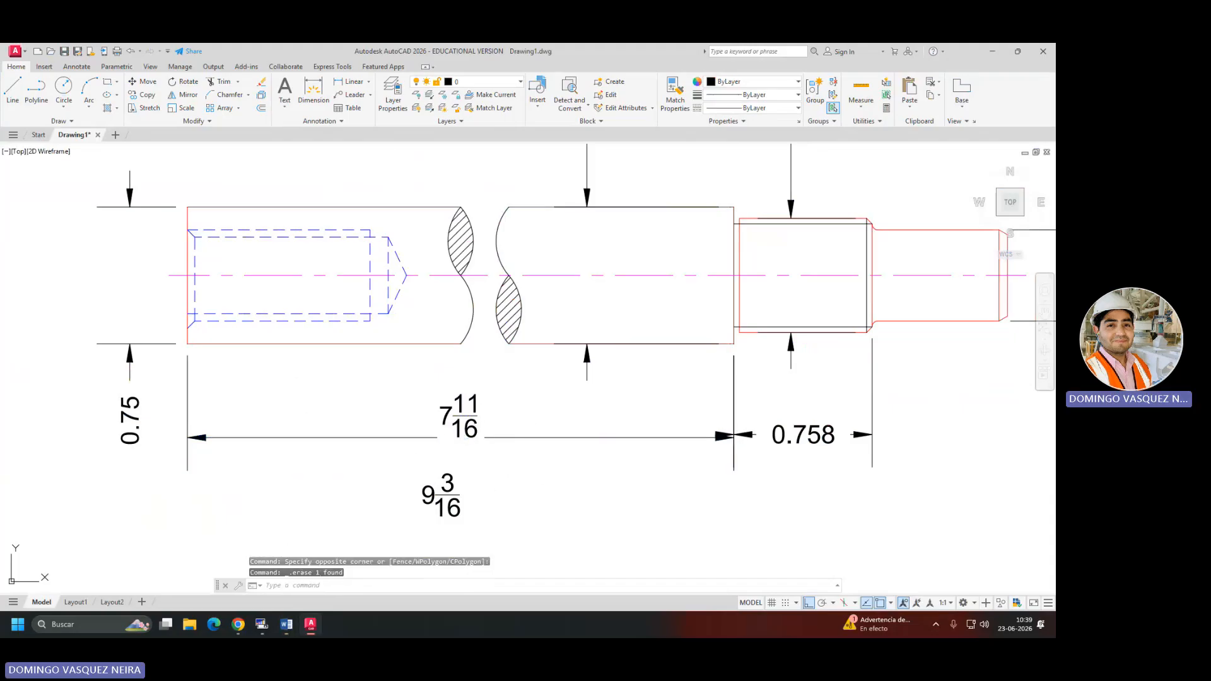
Delete the overlapping arrowheads at the thread-side end of the long body's dimension line.
{"action": "left_click", "coordinate": [469, 411]}
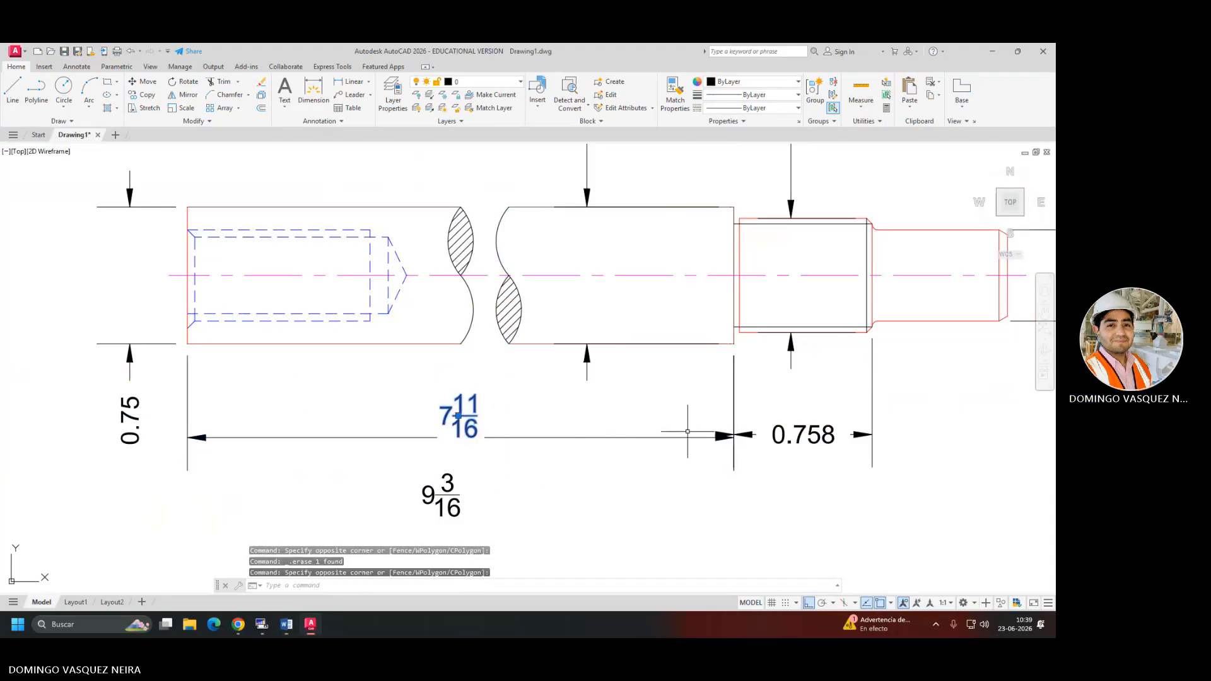
{"action": "key", "text": "Escape"}
{"action": "left_click", "coordinate": [709, 412]}
{"action": "left_click", "coordinate": [739, 467]}
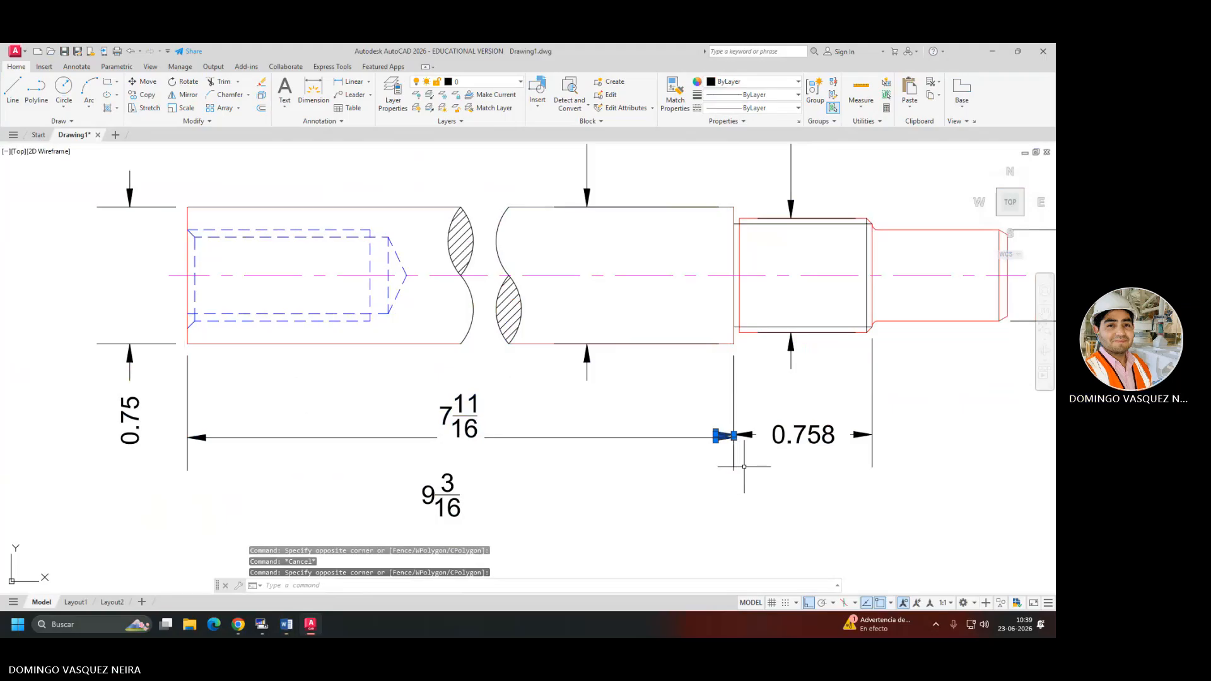
{"action": "key", "text": "Delete"}
{"action": "left_click", "coordinate": [145, 431]}
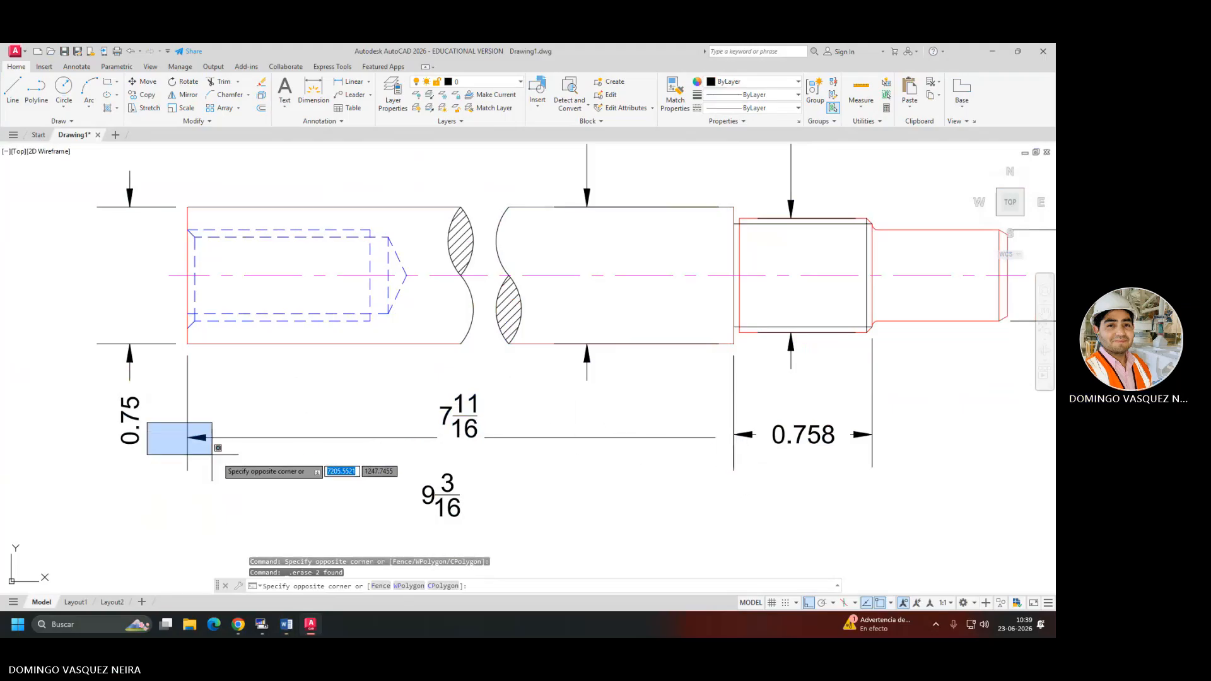
{"action": "left_click", "coordinate": [228, 457]}
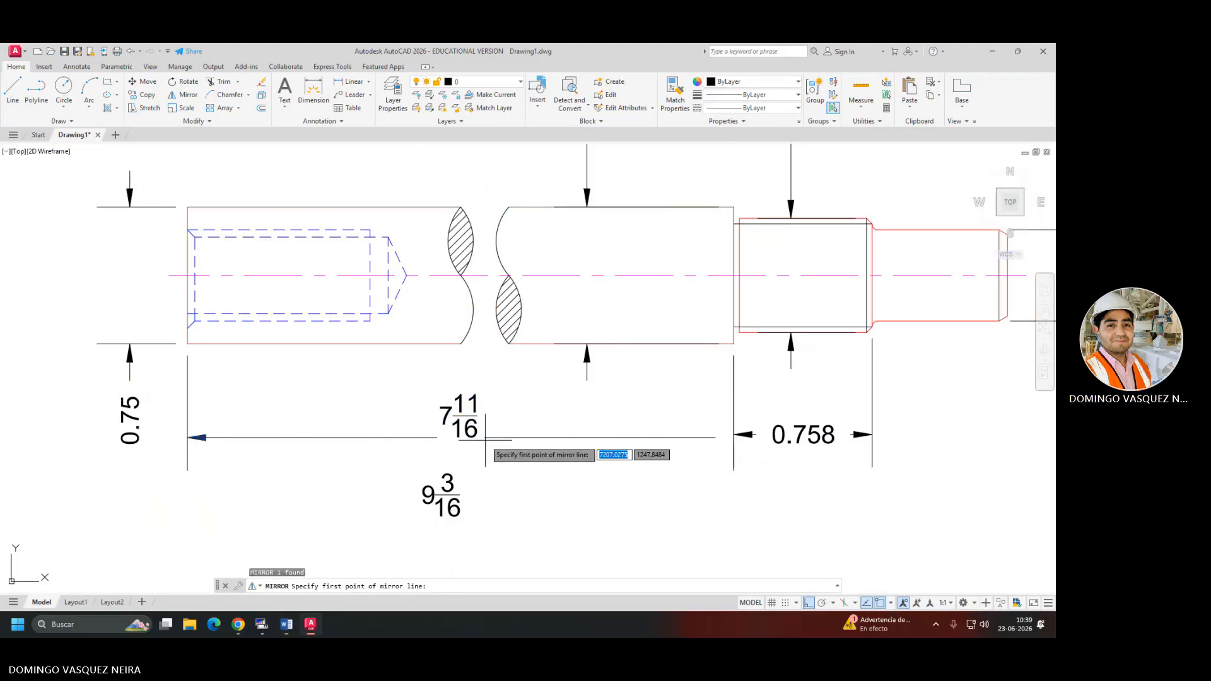
{"action": "key", "text": "Return"}
{"action": "left_click", "coordinate": [454, 444]}
{"action": "key", "text": "Escape"}
{"action": "key", "text": "Return"}
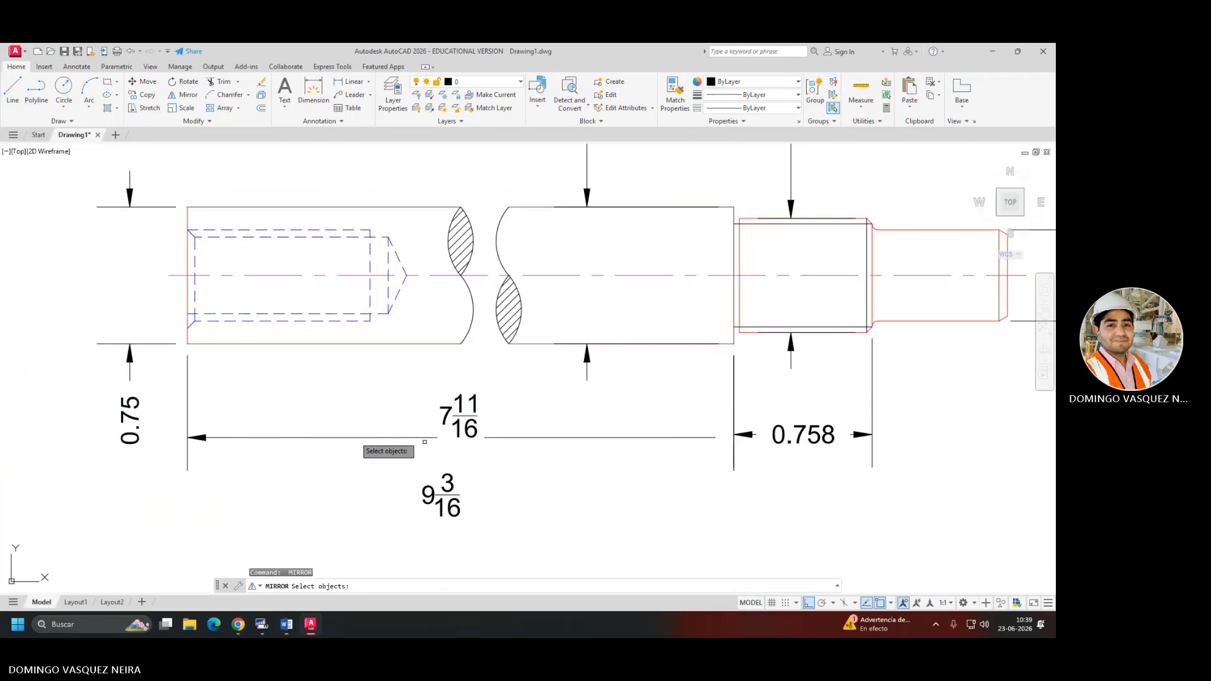
{"action": "key", "text": "Escape"}
{"action": "key", "text": "Escape"}
Switch to the Teams meeting in the browser and stop sharing the screen.
{"action": "scroll", "coordinate": [487, 428], "scroll_direction": "down", "scroll_amount": 5}
{"action": "scroll", "coordinate": [555, 391], "scroll_direction": "down", "scroll_amount": 3}
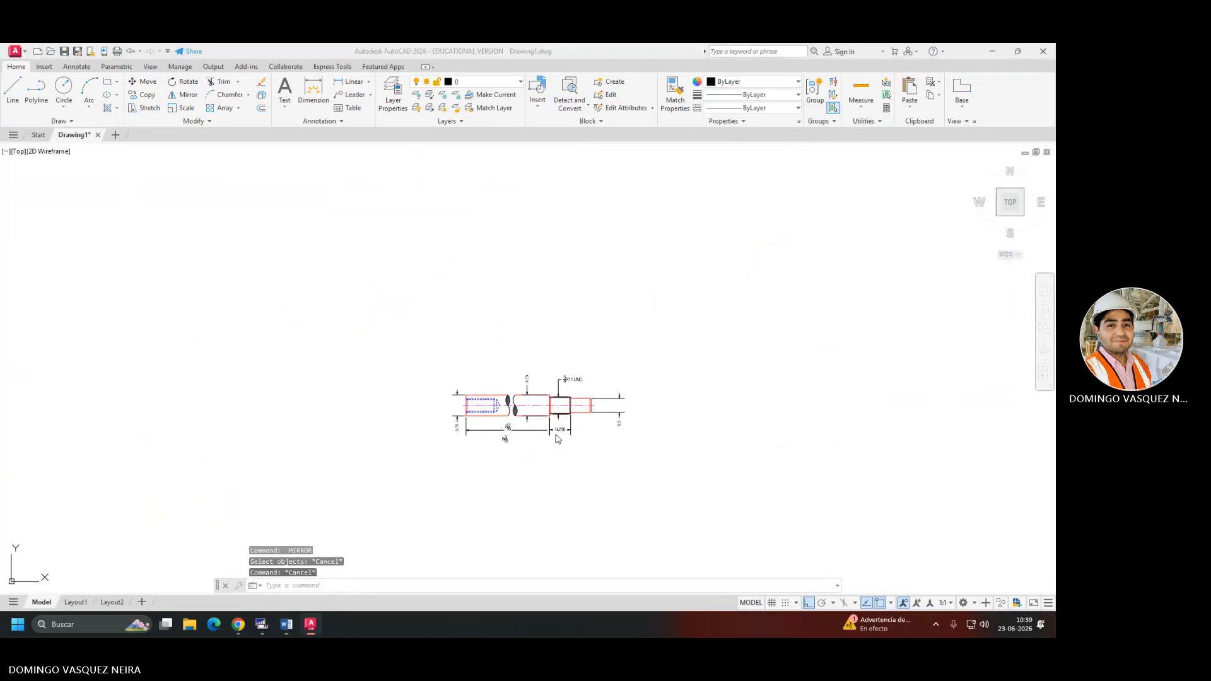
{"action": "key", "text": "alt+Tab"}
{"action": "key", "text": "alt+Tab"}
{"action": "key", "text": "alt+Tab"}
{"action": "key", "text": "alt+Tab"}
{"action": "key", "text": "alt+Tab"}
{"action": "key", "text": "alt+Tab"}
{"action": "key", "text": "alt+Tab"}
{"action": "key", "text": "alt+Tab"}
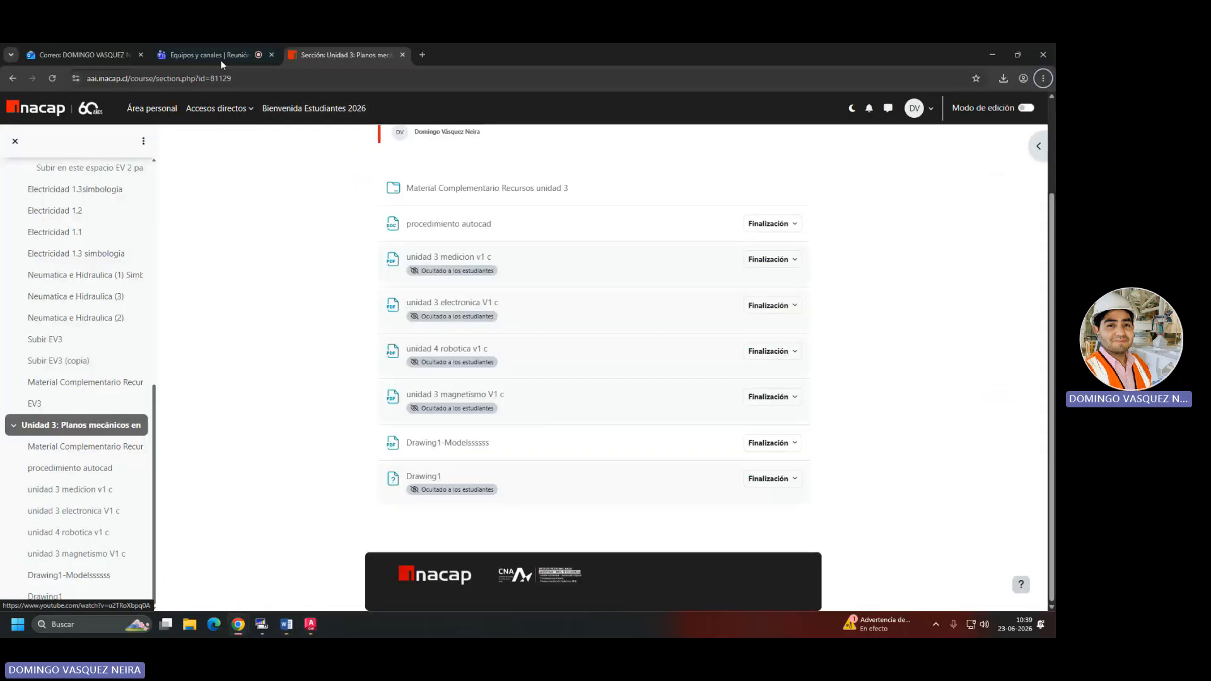
{"action": "left_click", "coordinate": [221, 59]}
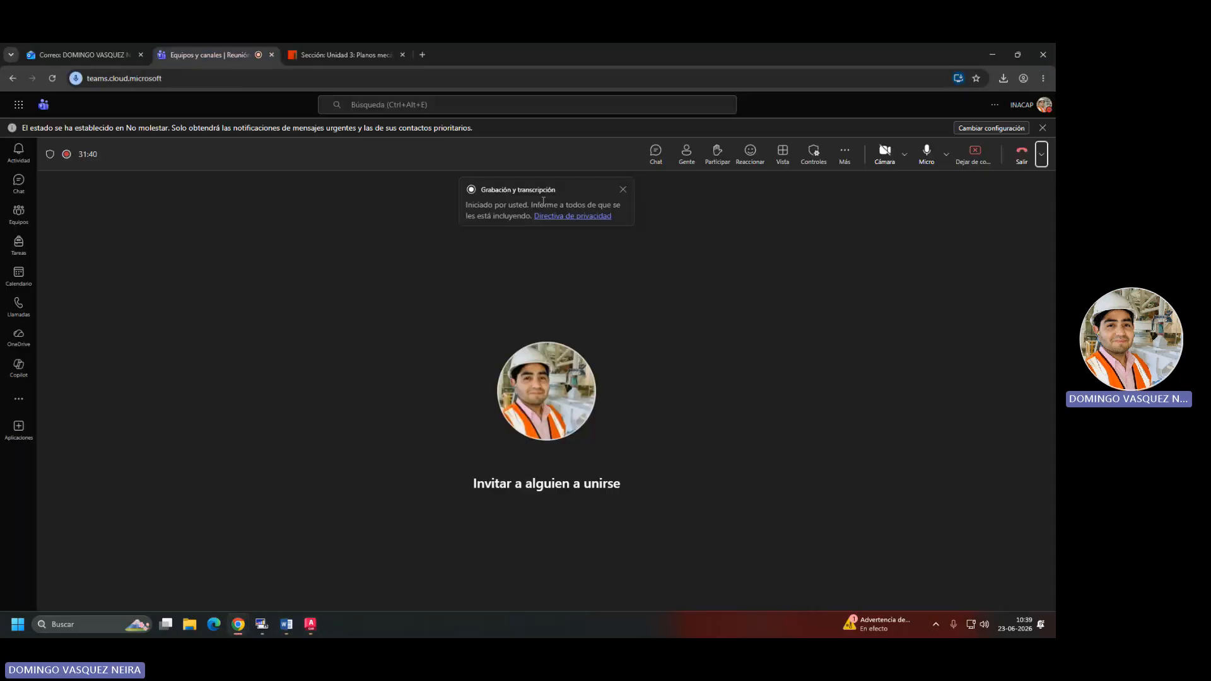
{"action": "left_click", "coordinate": [974, 154]}
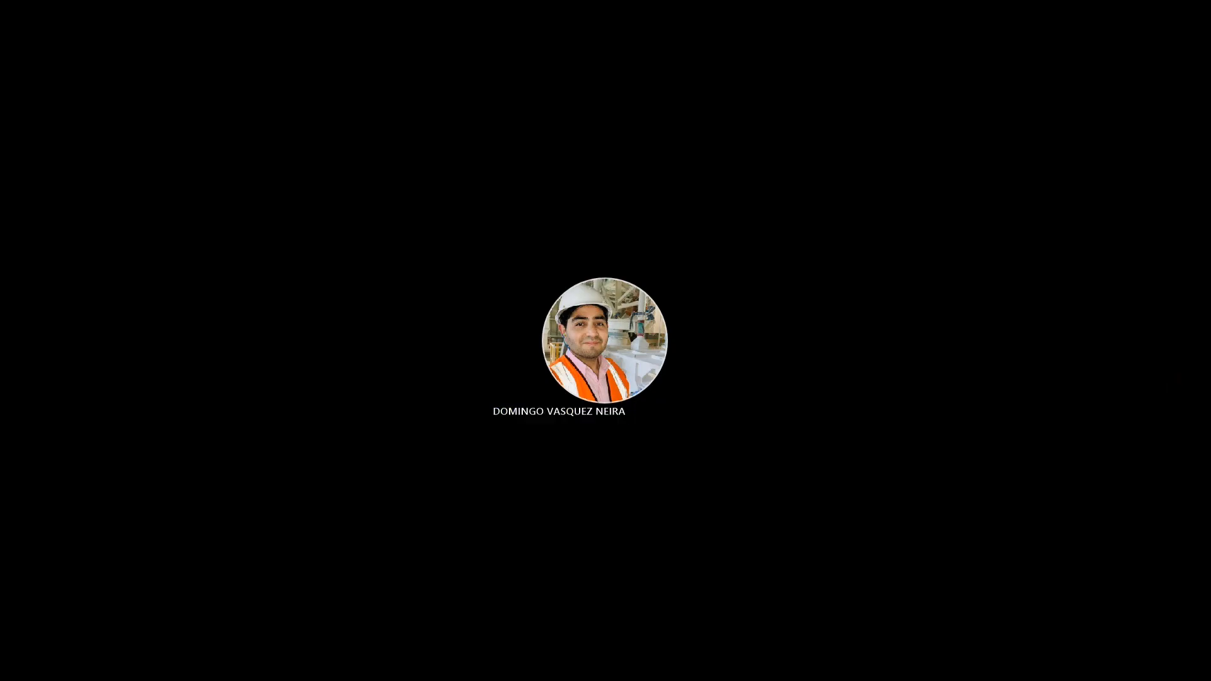